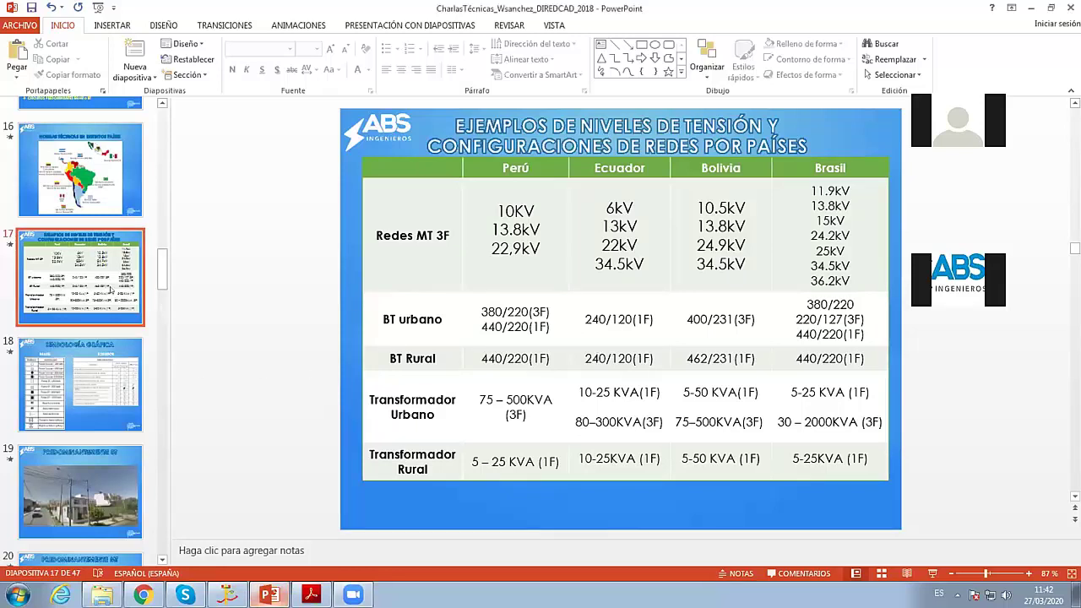
Step: Highlight the BT Rural voltages 220 for Perú and 120 for Ecuador in the voltage-levels table
{"action": "scroll", "coordinate": [90, 332], "scroll_direction": "down", "scroll_amount": 2}
{"action": "scroll", "coordinate": [90, 332], "scroll_direction": "down", "scroll_amount": 1}
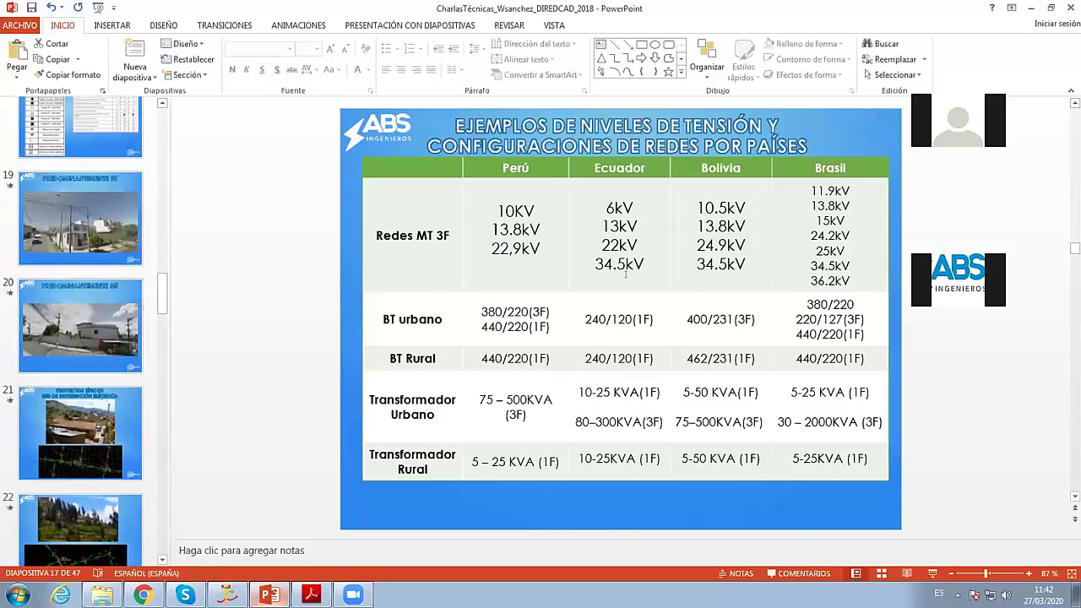
{"action": "left_click", "coordinate": [518, 358]}
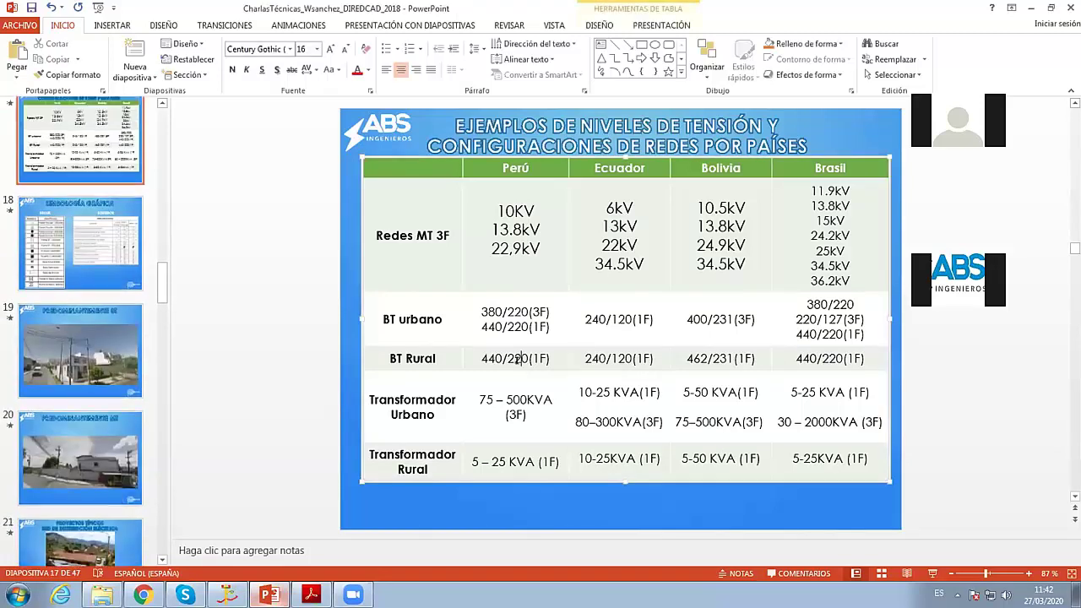
{"action": "left_click_drag", "start_coordinate": [507, 358], "coordinate": [528, 358]}
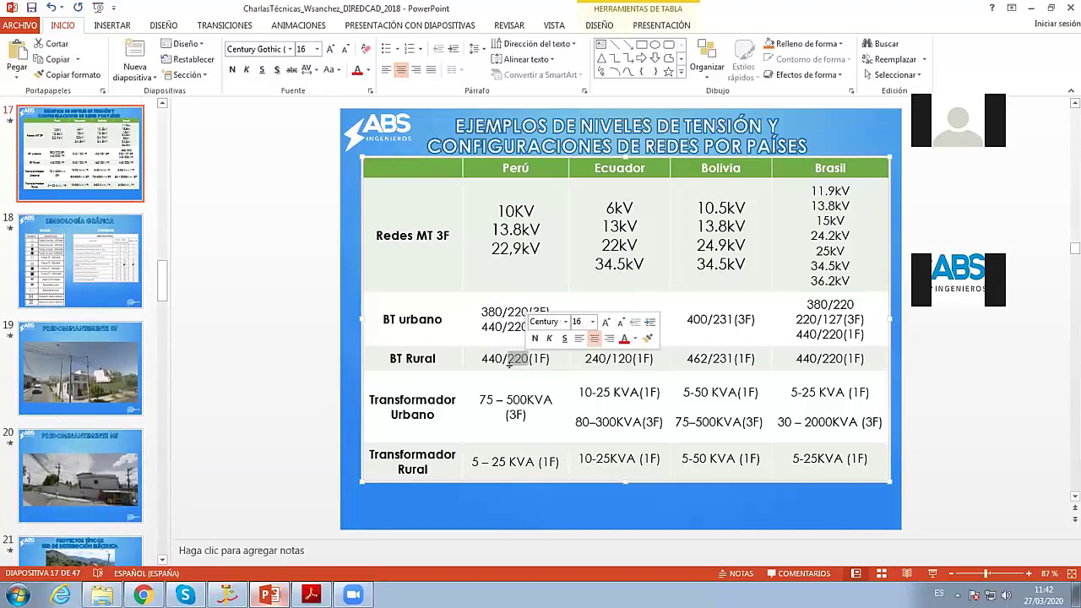
{"action": "left_click_drag", "start_coordinate": [611, 358], "coordinate": [625, 358]}
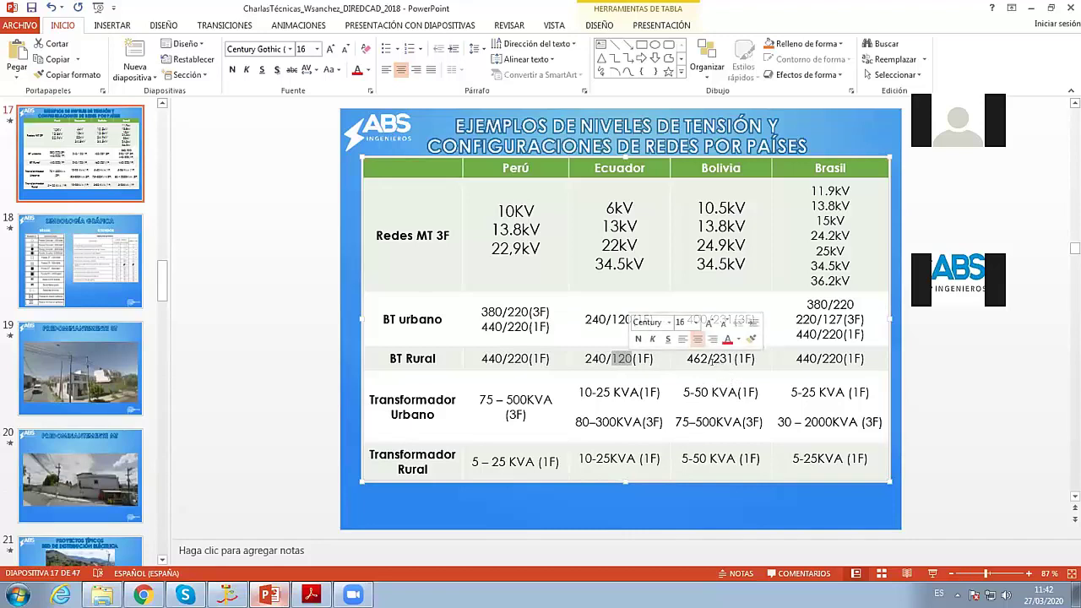
Step: Move to Bolivia's BT Rural cell, then bring up slide 29, Principales Cálculos
{"action": "left_click", "coordinate": [712, 358]}
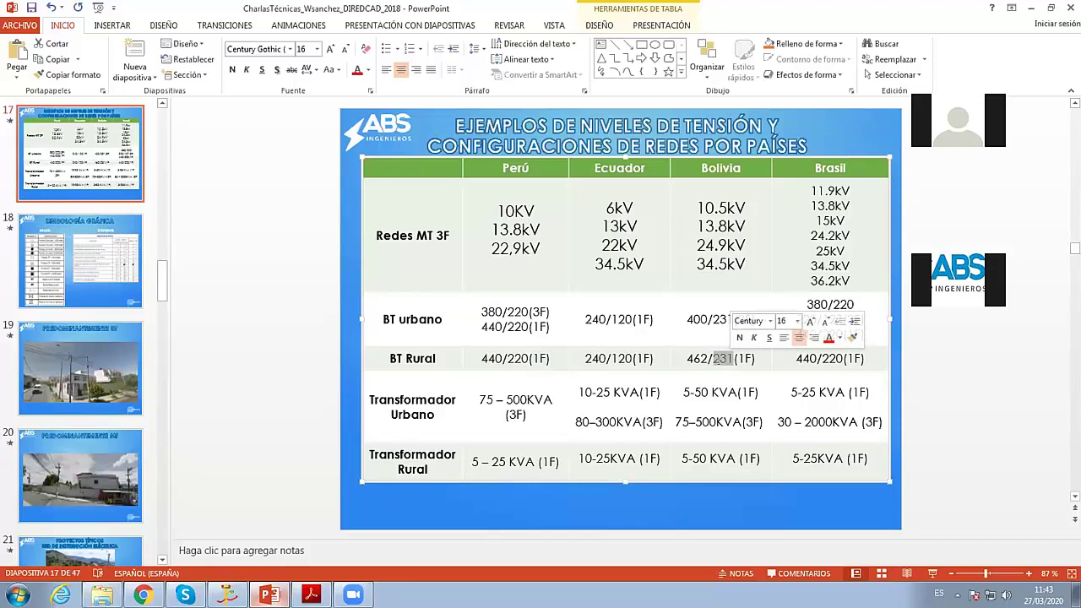
{"action": "left_click_drag", "start_coordinate": [163, 285], "coordinate": [174, 371]}
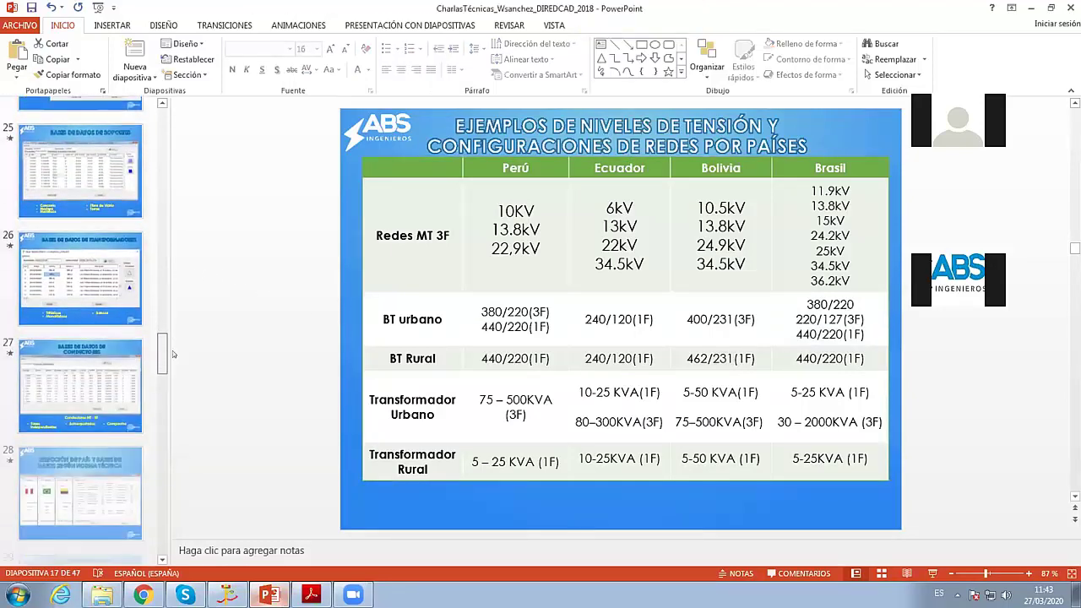
{"action": "left_click", "coordinate": [118, 354]}
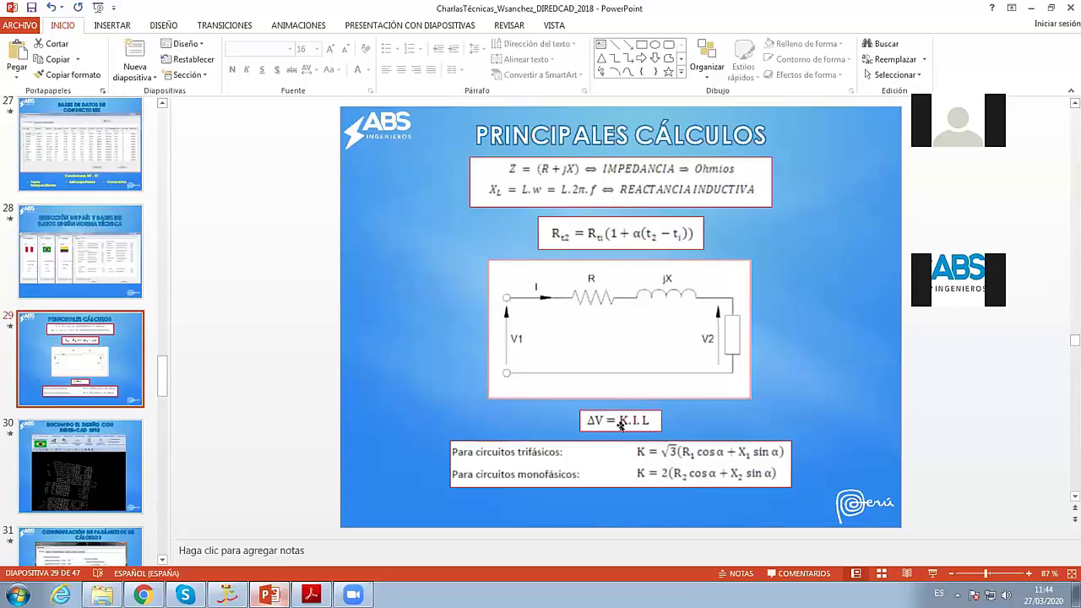
Step: Present the Principales Cálculos slide full-screen, then advance to the country and database selection slide
{"action": "key", "text": "shift+F5"}
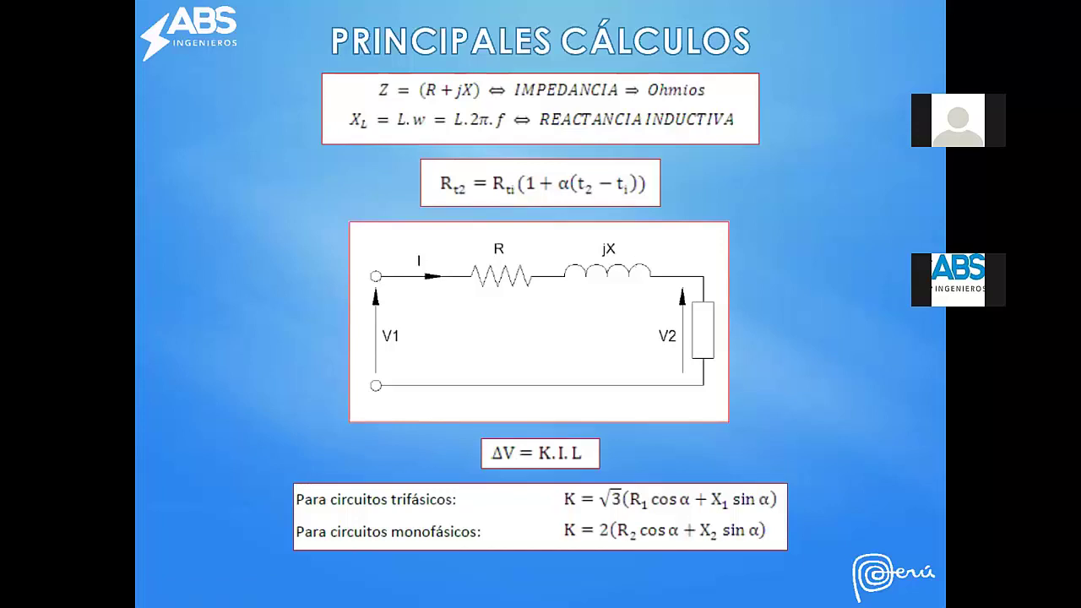
{"action": "key", "text": "Right"}
Step: Exit the slide show and navigate from slide 2 to the Bolivia street-photo slide
{"action": "key", "text": "Escape"}
{"action": "scroll", "coordinate": [102, 251], "scroll_direction": "up", "scroll_amount": 5}
{"action": "scroll", "coordinate": [102, 251], "scroll_direction": "up", "scroll_amount": 3}
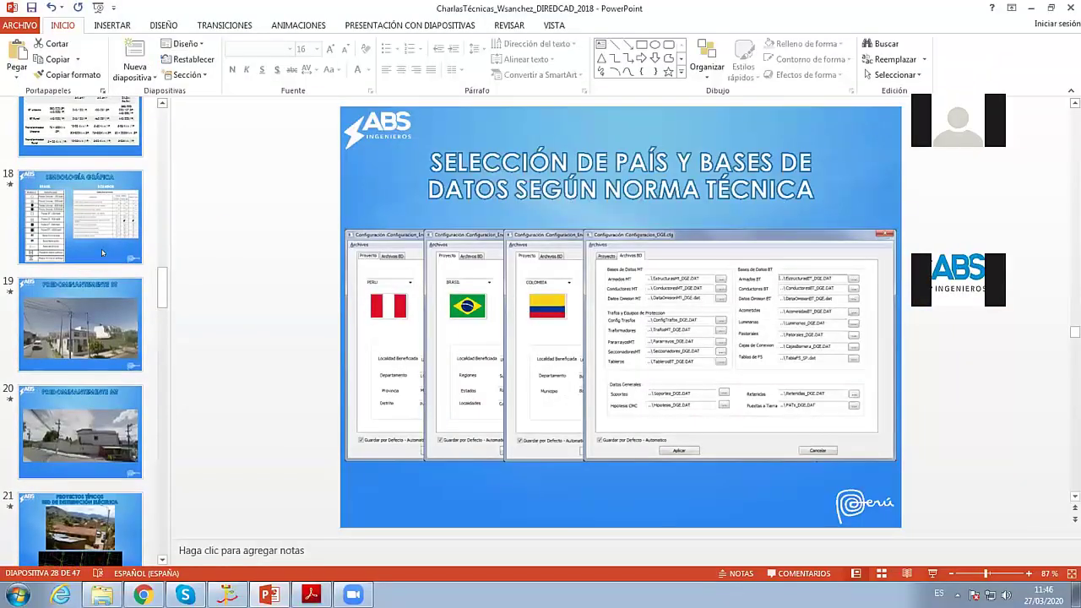
{"action": "scroll", "coordinate": [103, 251], "scroll_direction": "up", "scroll_amount": 2}
{"action": "scroll", "coordinate": [102, 251], "scroll_direction": "up", "scroll_amount": 3}
{"action": "scroll", "coordinate": [102, 251], "scroll_direction": "up", "scroll_amount": 3}
{"action": "scroll", "coordinate": [103, 251], "scroll_direction": "up", "scroll_amount": 3}
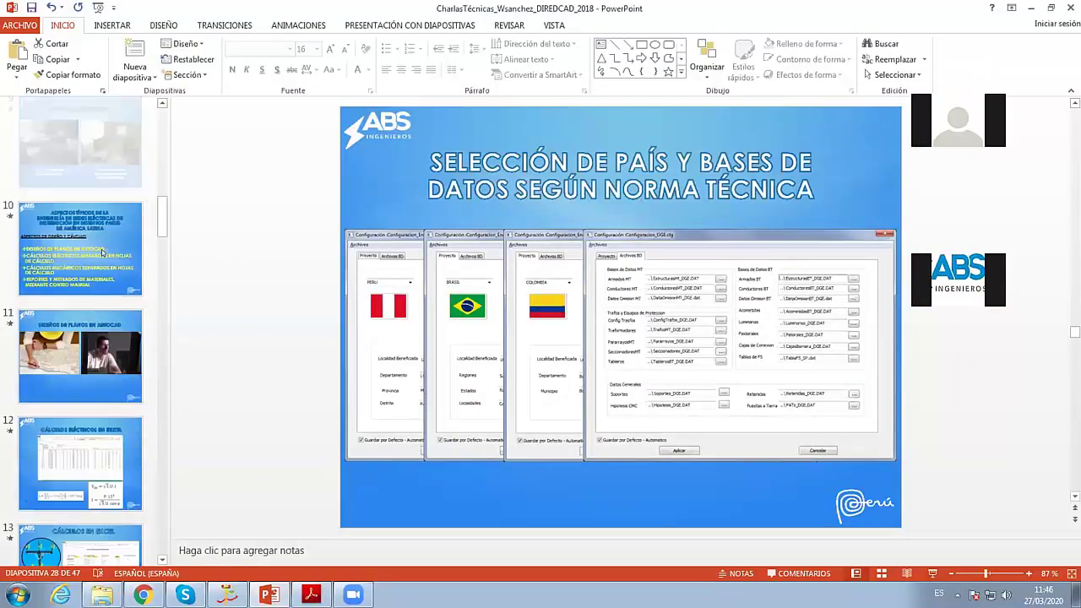
{"action": "scroll", "coordinate": [102, 250], "scroll_direction": "up", "scroll_amount": 3}
{"action": "scroll", "coordinate": [102, 254], "scroll_direction": "up", "scroll_amount": 3}
{"action": "scroll", "coordinate": [102, 253], "scroll_direction": "up", "scroll_amount": 3}
{"action": "scroll", "coordinate": [97, 220], "scroll_direction": "up", "scroll_amount": 3}
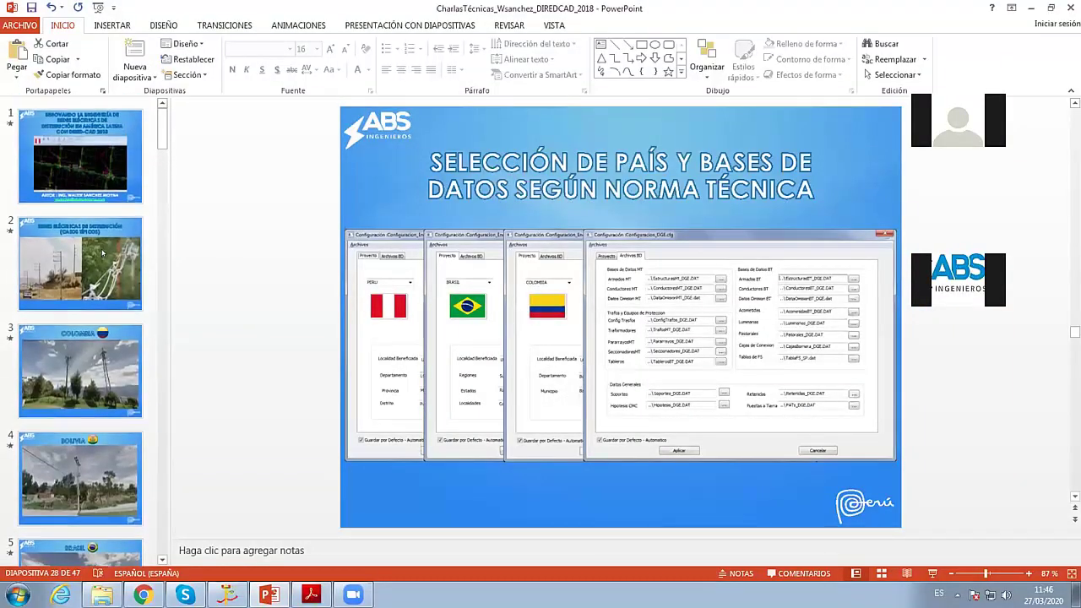
{"action": "left_click", "coordinate": [85, 254]}
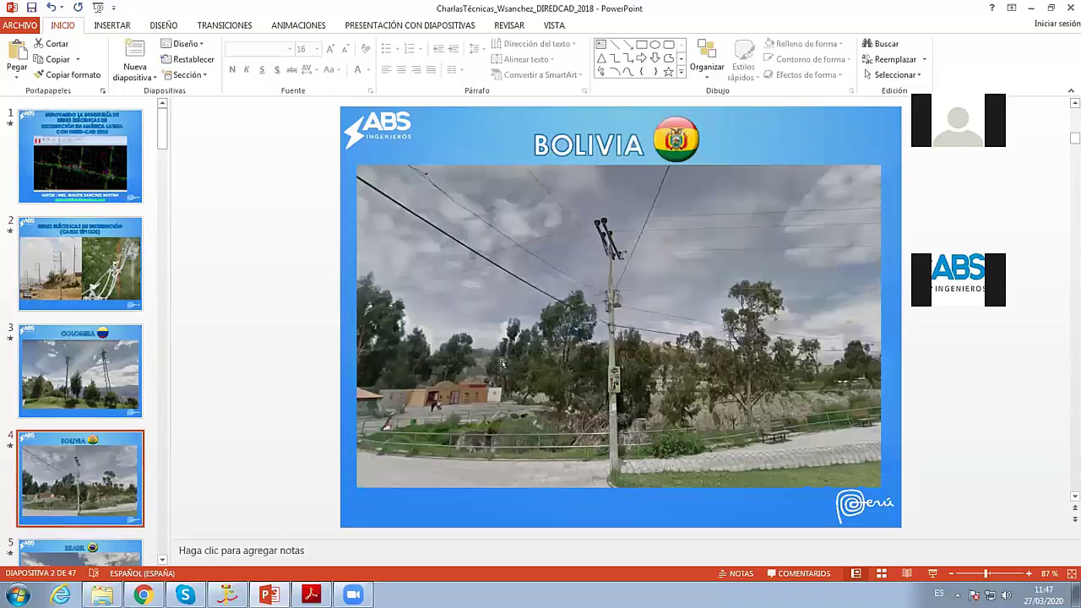
{"action": "left_click", "coordinate": [88, 461]}
Step: Present the Bolivia slide, advance to Brasil, and end the show on slide 5
{"action": "left_click", "coordinate": [932, 573]}
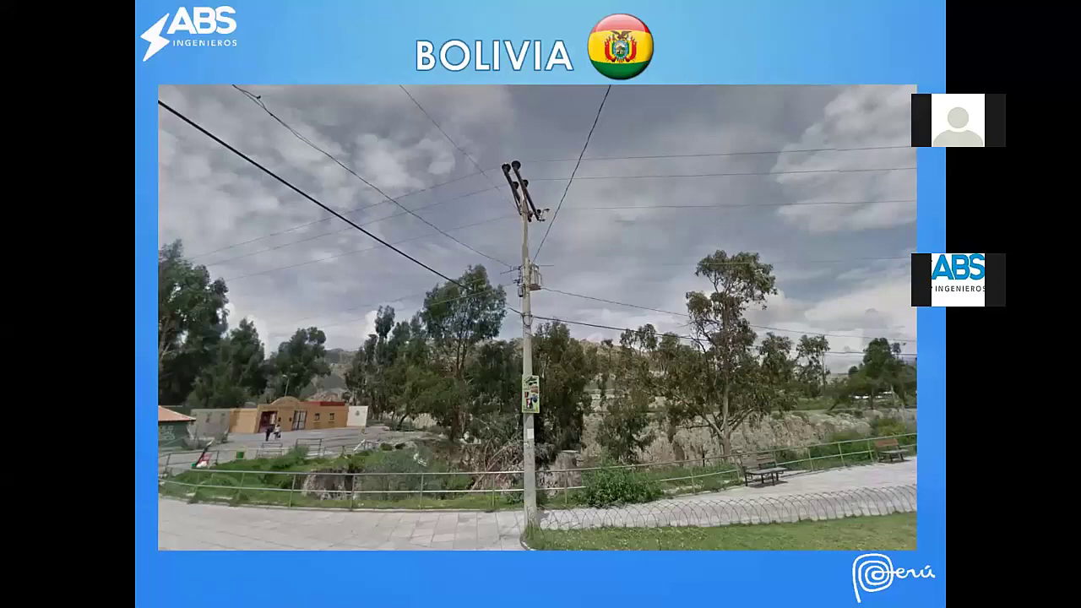
{"action": "key", "text": "Right"}
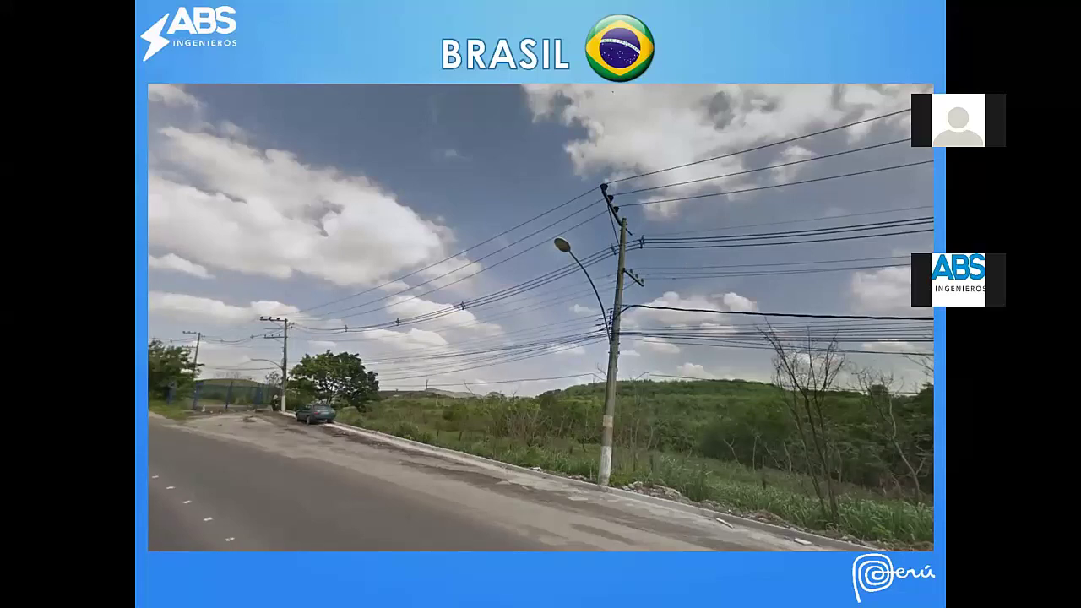
{"action": "key", "text": "Escape"}
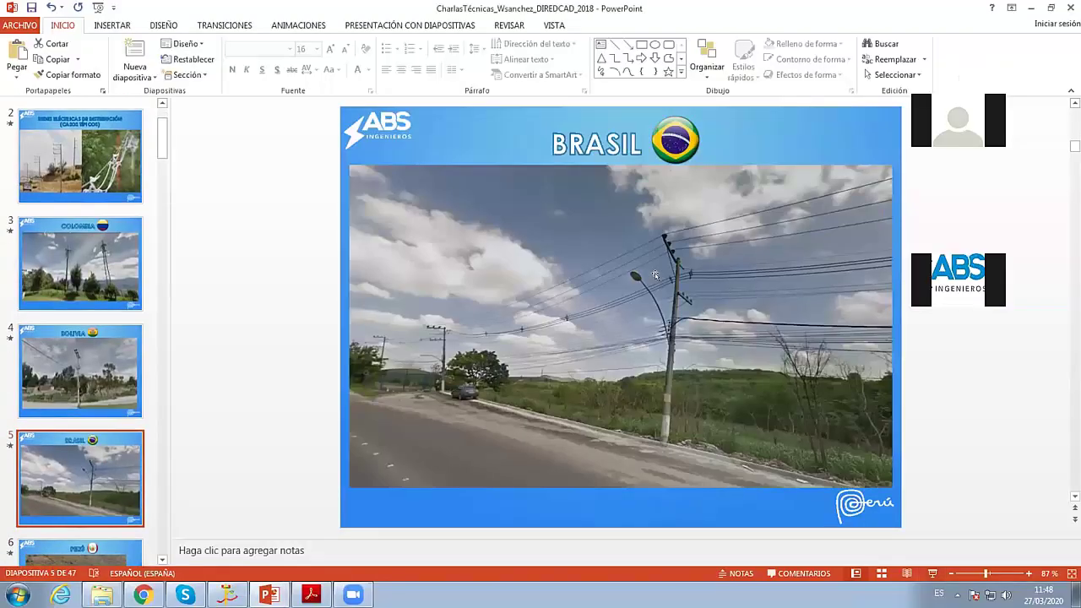
Step: Return to slide 29 and select the R_t2 resistance formula image
{"action": "scroll", "coordinate": [98, 316], "scroll_direction": "down", "scroll_amount": 3}
{"action": "scroll", "coordinate": [110, 338], "scroll_direction": "down", "scroll_amount": 4}
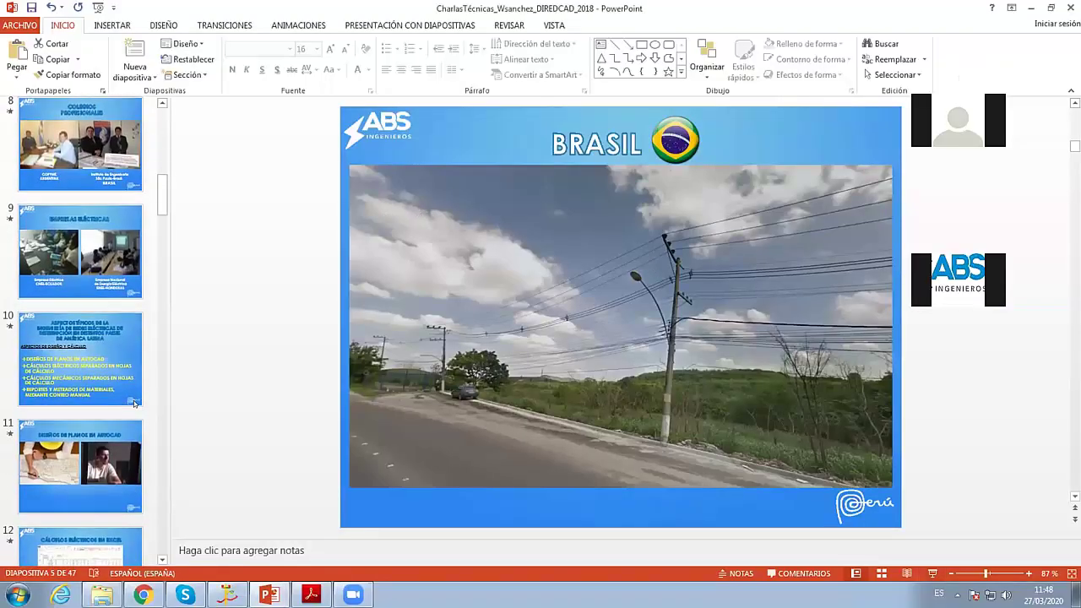
{"action": "scroll", "coordinate": [123, 371], "scroll_direction": "down", "scroll_amount": 3}
{"action": "scroll", "coordinate": [133, 395], "scroll_direction": "down", "scroll_amount": 3}
{"action": "scroll", "coordinate": [127, 414], "scroll_direction": "down", "scroll_amount": 2}
{"action": "scroll", "coordinate": [118, 447], "scroll_direction": "down", "scroll_amount": 3}
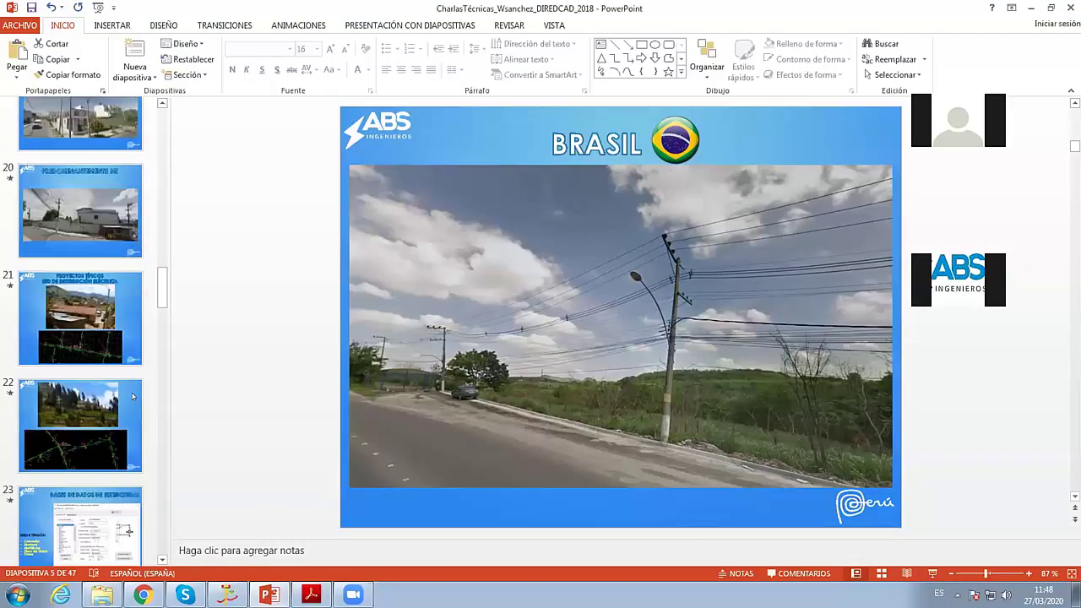
{"action": "scroll", "coordinate": [113, 472], "scroll_direction": "down", "scroll_amount": 1}
{"action": "scroll", "coordinate": [110, 483], "scroll_direction": "down", "scroll_amount": 1}
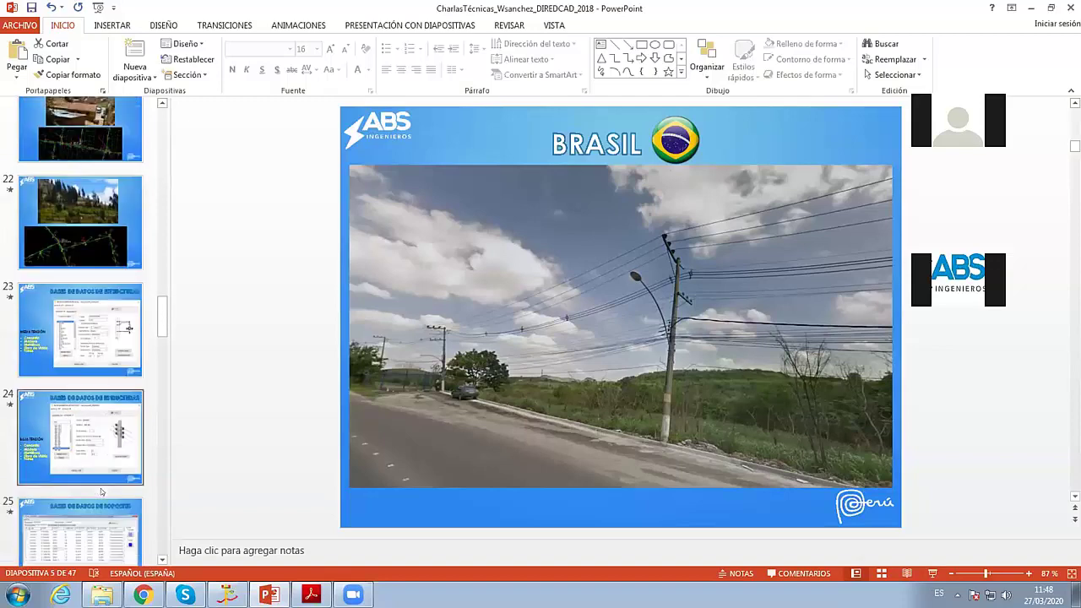
{"action": "scroll", "coordinate": [106, 482], "scroll_direction": "down", "scroll_amount": 2}
{"action": "scroll", "coordinate": [103, 482], "scroll_direction": "down", "scroll_amount": 2}
{"action": "left_click", "coordinate": [101, 482]}
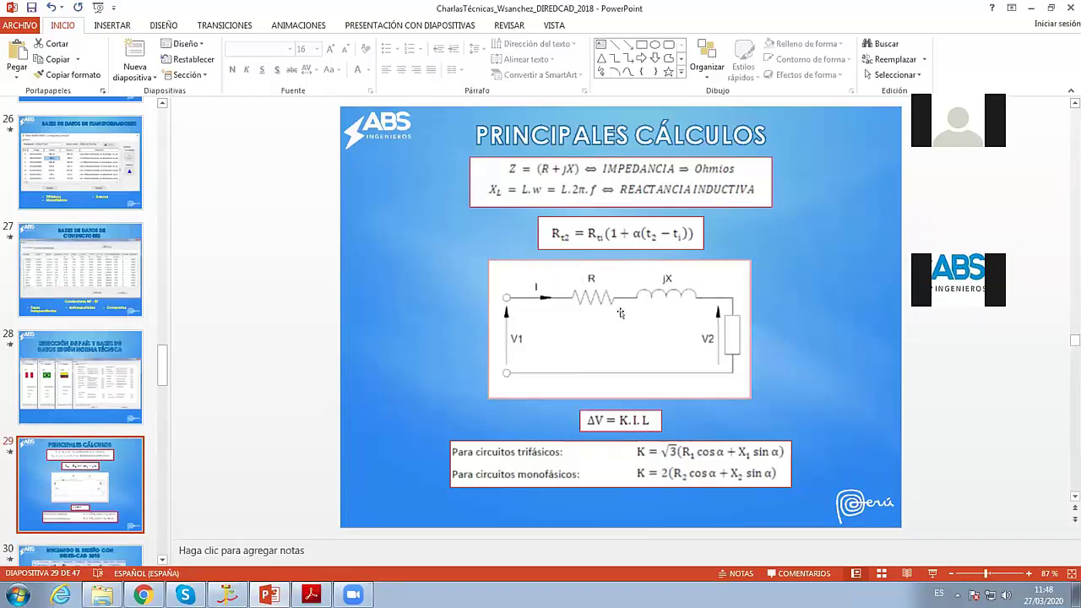
{"action": "left_click", "coordinate": [619, 233]}
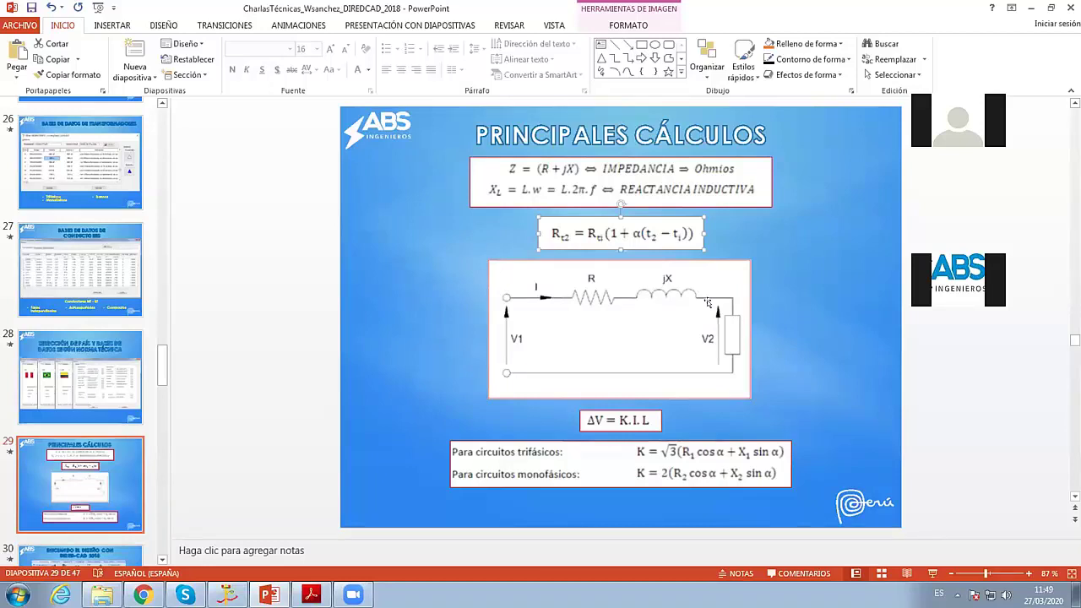
Step: Show slide 24 on low-voltage structure databases, then switch to the BT calculation PDF
{"action": "scroll", "coordinate": [230, 304], "scroll_direction": "up", "scroll_amount": 2}
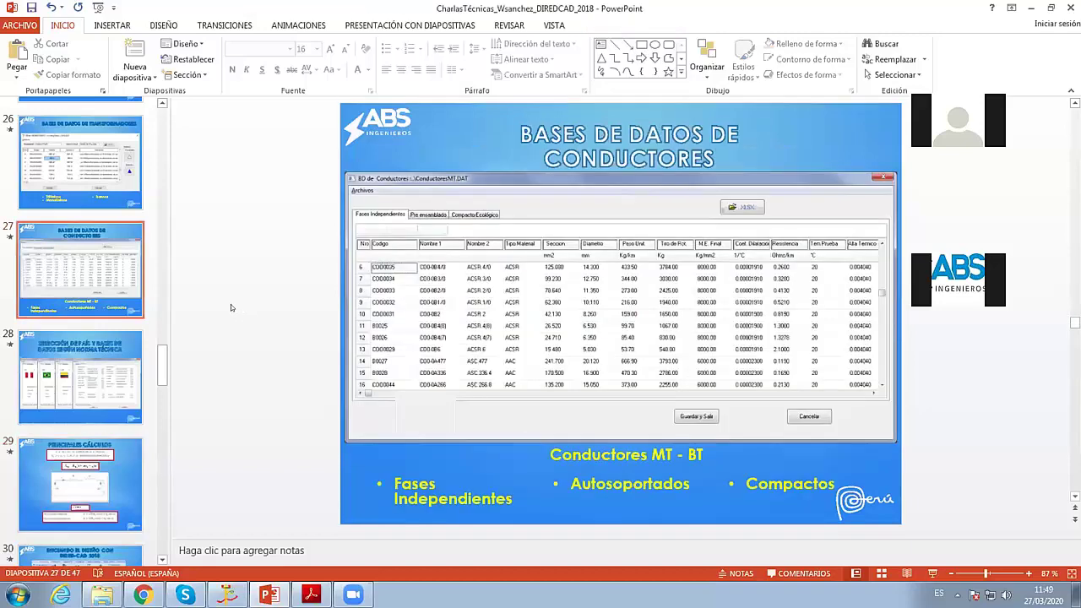
{"action": "scroll", "coordinate": [120, 252], "scroll_direction": "up", "scroll_amount": 4}
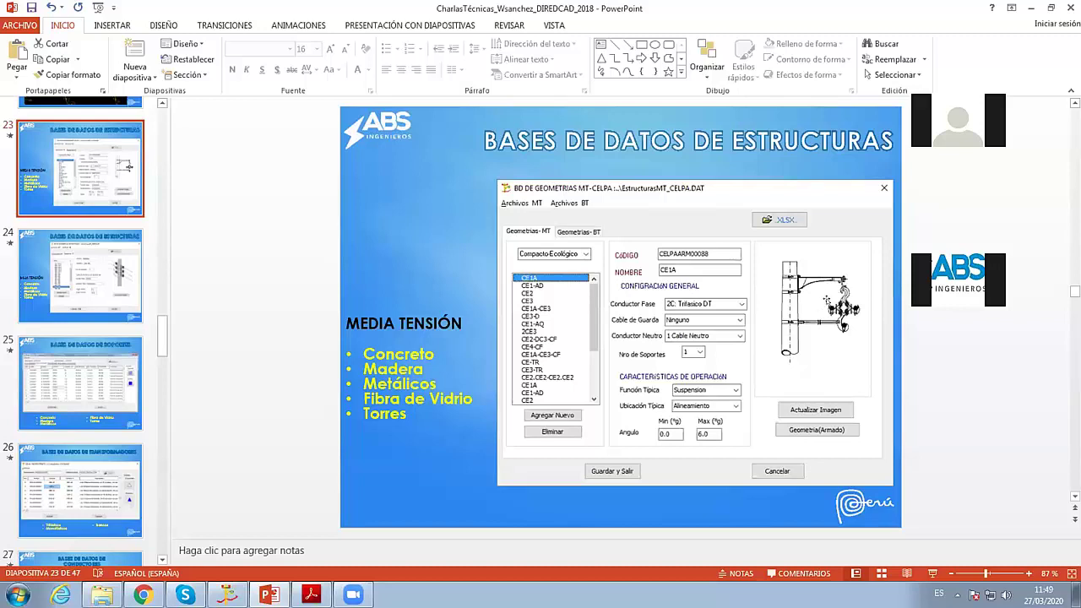
{"action": "left_click", "coordinate": [85, 273]}
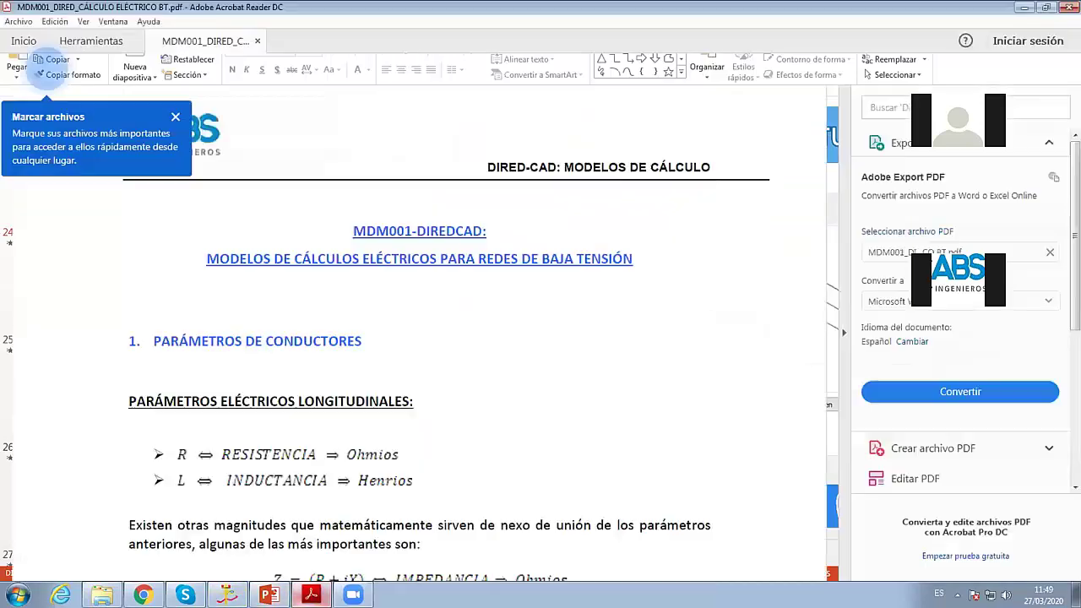
{"action": "left_click", "coordinate": [310, 594]}
Step: Scroll through the BT electrical calculation PDF toward page 6
{"action": "scroll", "coordinate": [459, 411], "scroll_direction": "down", "scroll_amount": 15}
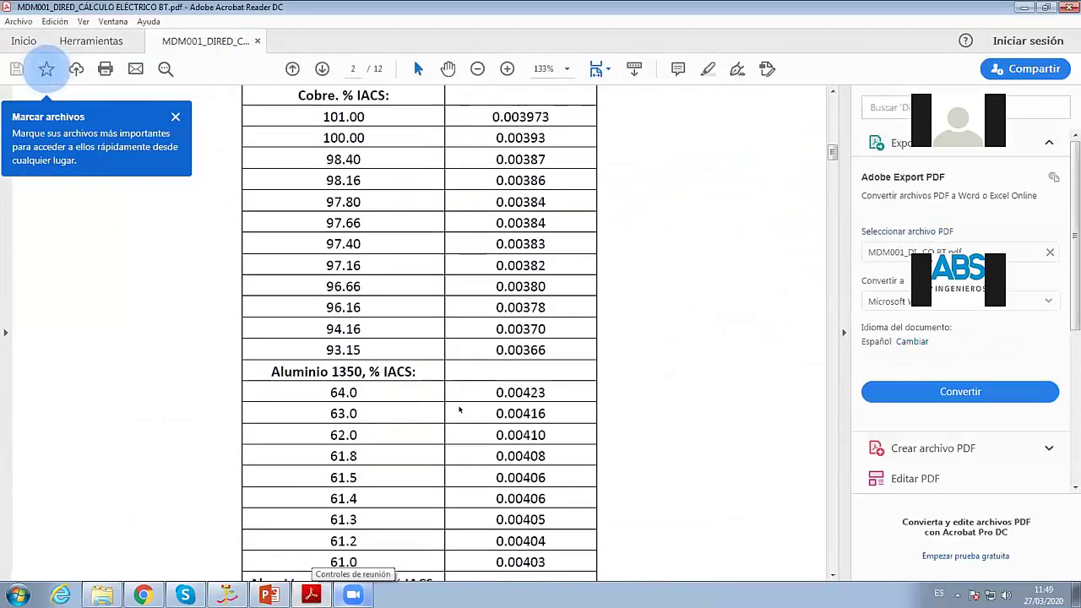
{"action": "scroll", "coordinate": [459, 410], "scroll_direction": "down", "scroll_amount": 5}
{"action": "scroll", "coordinate": [459, 411], "scroll_direction": "down", "scroll_amount": 20}
{"action": "scroll", "coordinate": [460, 407], "scroll_direction": "down", "scroll_amount": 6}
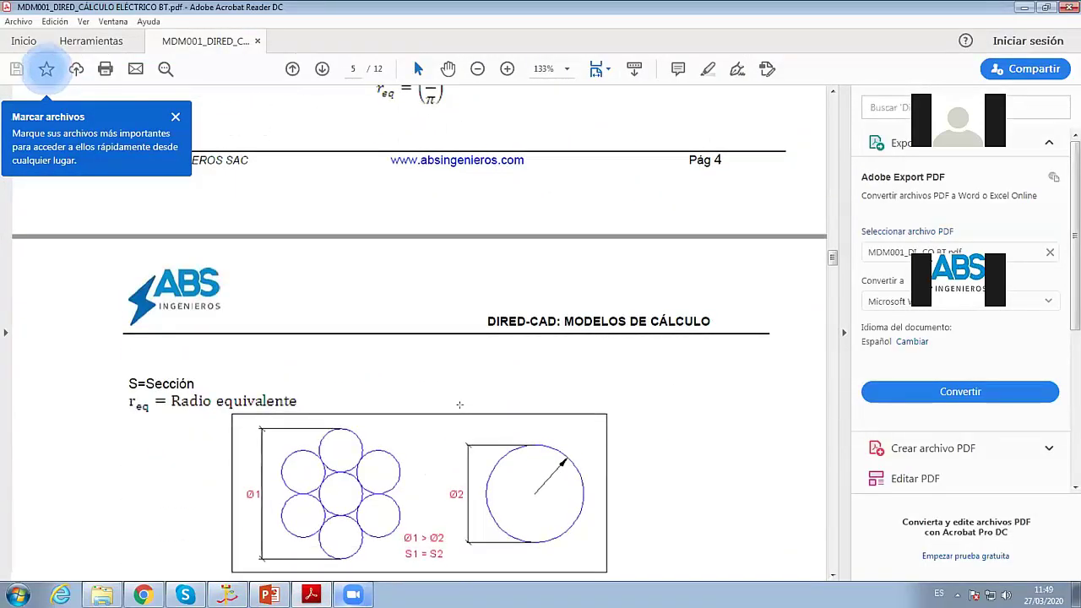
{"action": "scroll", "coordinate": [459, 405], "scroll_direction": "up", "scroll_amount": 5}
{"action": "scroll", "coordinate": [459, 405], "scroll_direction": "up", "scroll_amount": 6}
{"action": "scroll", "coordinate": [459, 406], "scroll_direction": "up", "scroll_amount": 3}
{"action": "scroll", "coordinate": [460, 407], "scroll_direction": "down", "scroll_amount": 5}
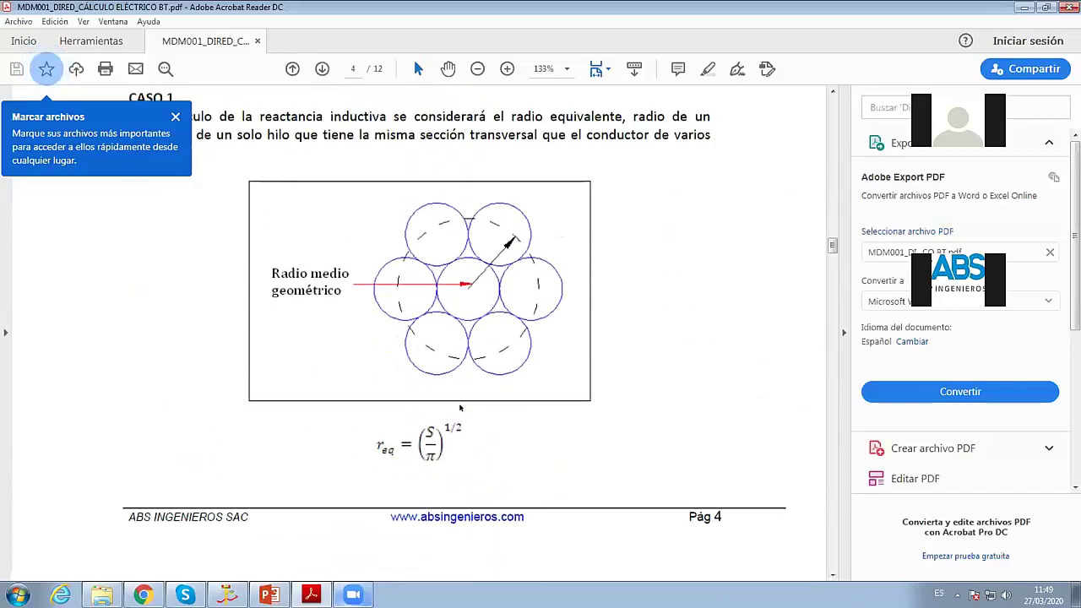
{"action": "scroll", "coordinate": [460, 408], "scroll_direction": "down", "scroll_amount": 7}
{"action": "scroll", "coordinate": [461, 407], "scroll_direction": "down", "scroll_amount": 5}
{"action": "scroll", "coordinate": [459, 406], "scroll_direction": "down", "scroll_amount": 5}
{"action": "scroll", "coordinate": [459, 405], "scroll_direction": "down", "scroll_amount": 3}
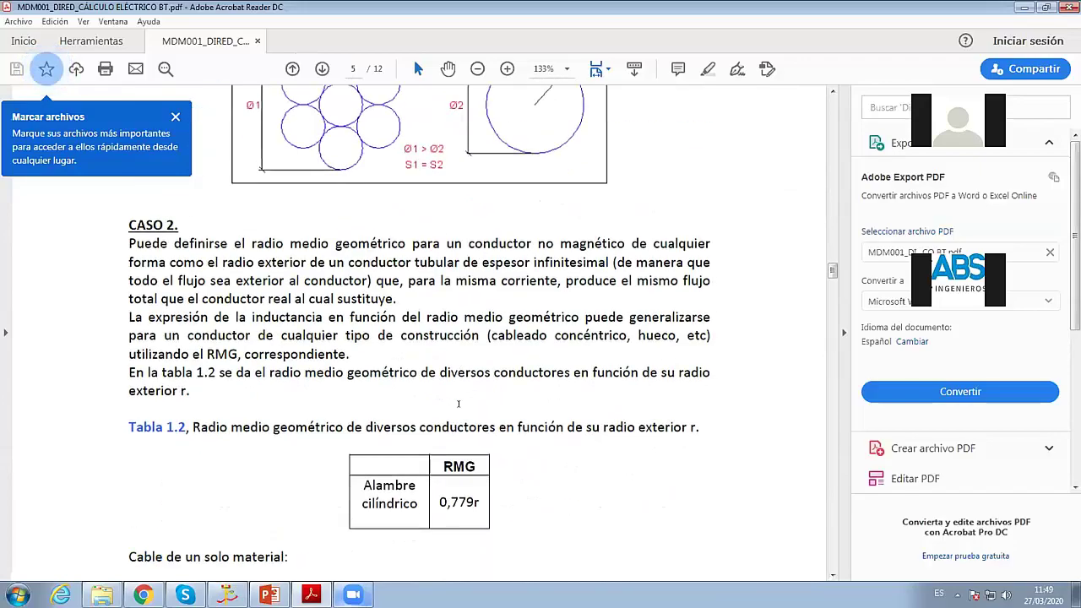
{"action": "scroll", "coordinate": [459, 404], "scroll_direction": "down", "scroll_amount": 5}
{"action": "scroll", "coordinate": [459, 406], "scroll_direction": "down", "scroll_amount": 4}
{"action": "scroll", "coordinate": [459, 407], "scroll_direction": "down", "scroll_amount": 5}
{"action": "scroll", "coordinate": [459, 408], "scroll_direction": "down", "scroll_amount": 6}
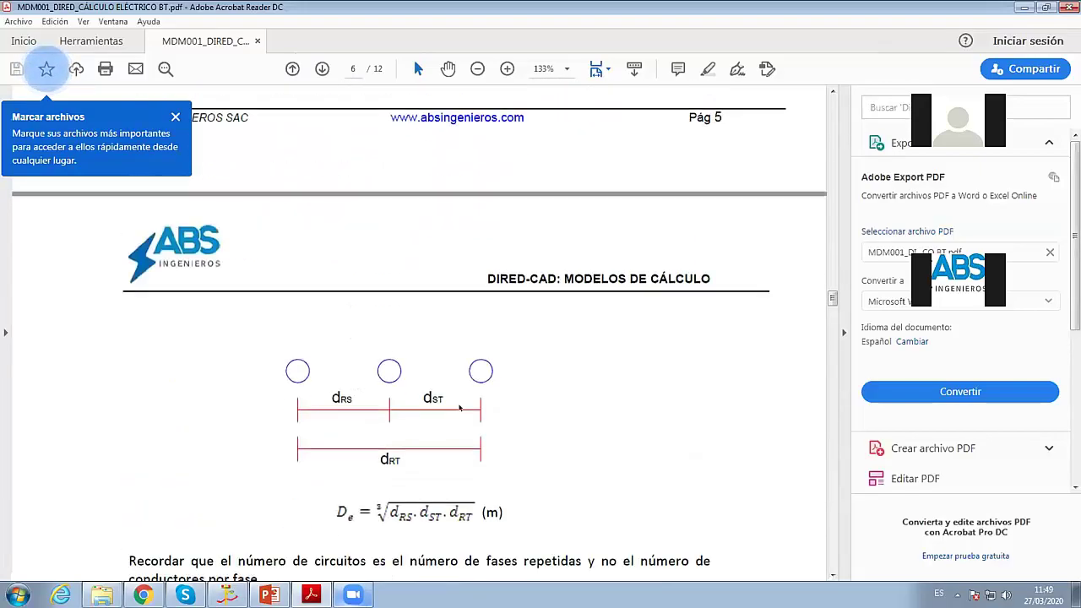
{"action": "scroll", "coordinate": [459, 408], "scroll_direction": "down", "scroll_amount": 2}
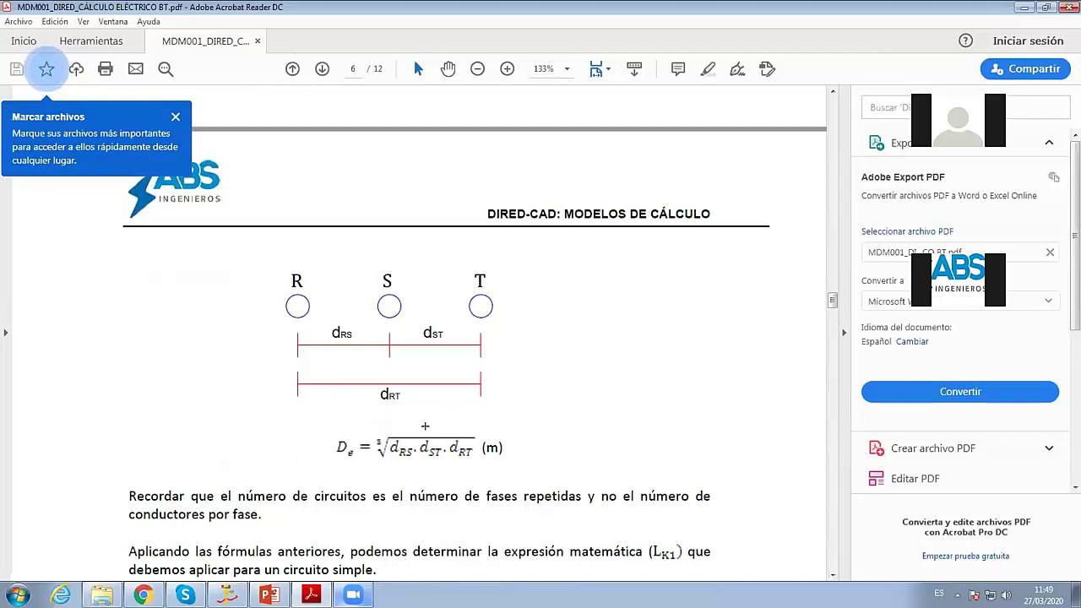
Step: Bring the 'Para conductor Autoportante' FASE (SP) figure fully into view, then return to DIRED
{"action": "scroll", "coordinate": [326, 351], "scroll_direction": "down", "scroll_amount": 2}
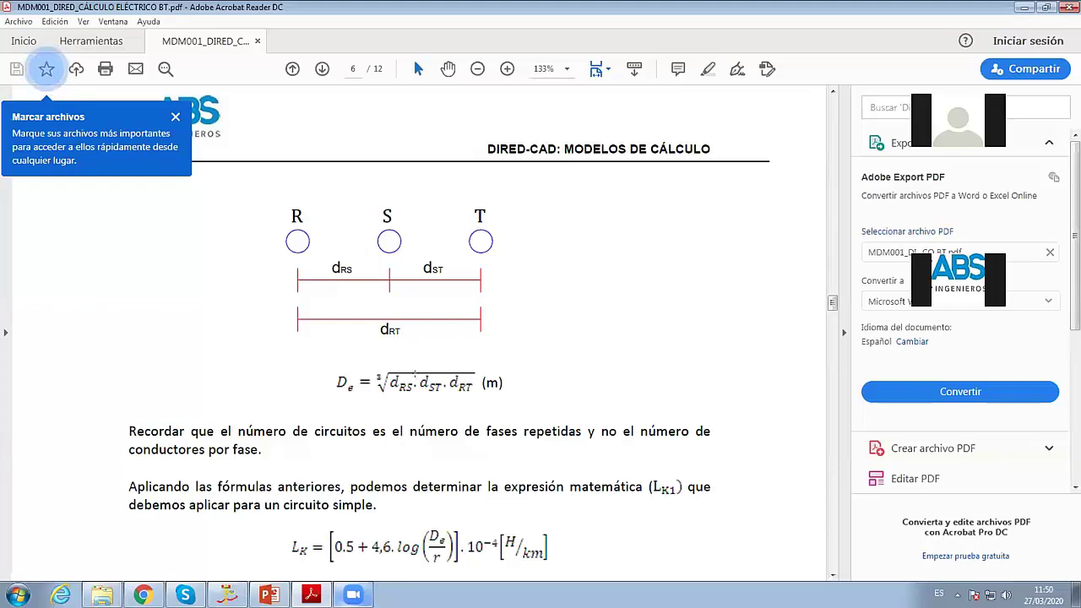
{"action": "scroll", "coordinate": [414, 373], "scroll_direction": "down", "scroll_amount": 3}
{"action": "scroll", "coordinate": [410, 369], "scroll_direction": "down", "scroll_amount": 5}
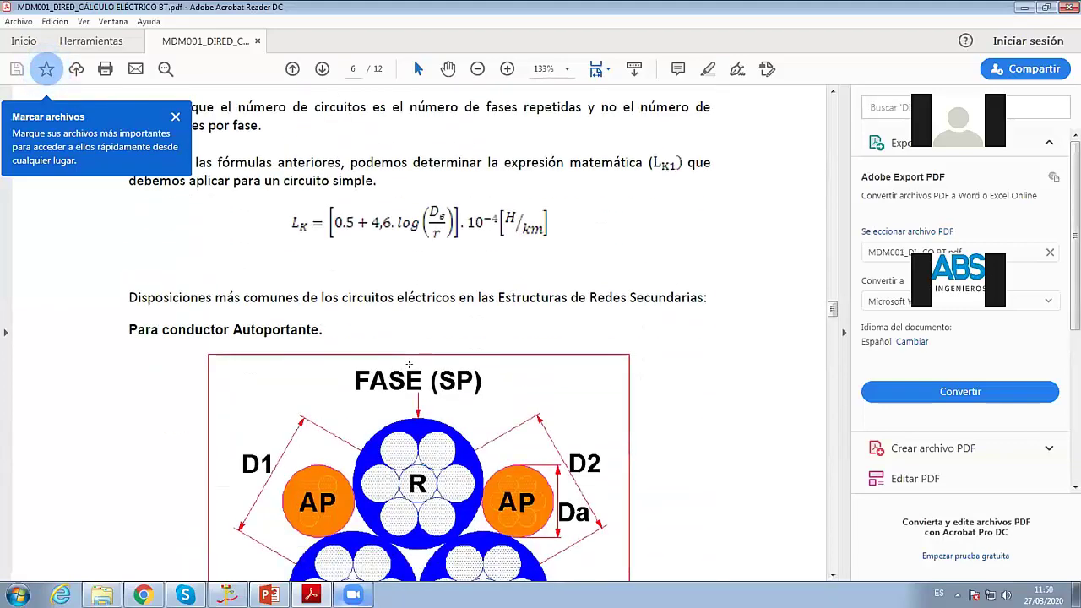
{"action": "scroll", "coordinate": [409, 364], "scroll_direction": "down", "scroll_amount": 3}
{"action": "scroll", "coordinate": [414, 388], "scroll_direction": "down", "scroll_amount": 2}
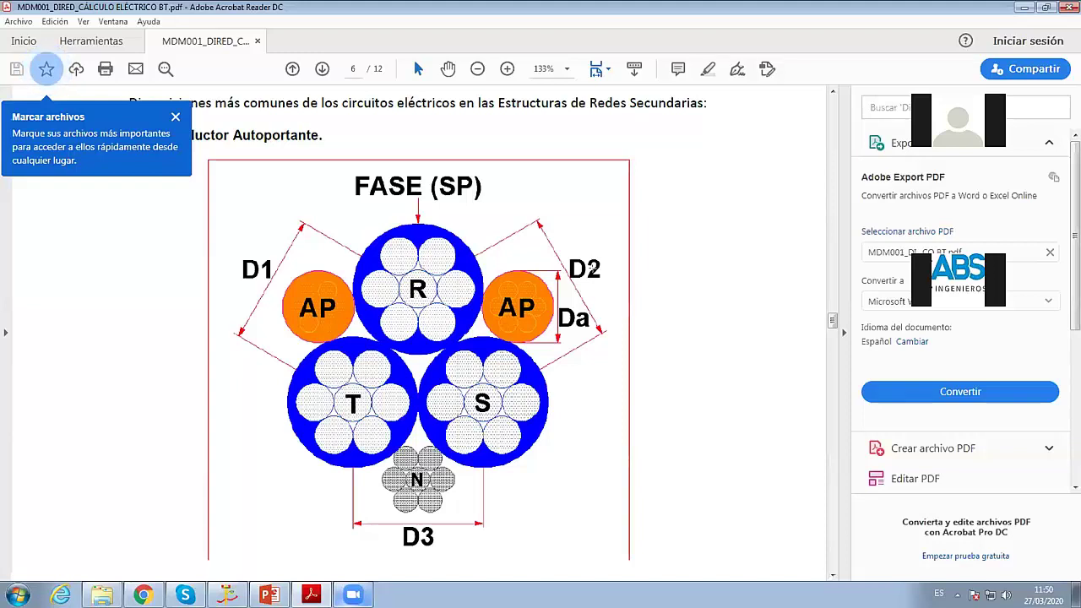
{"action": "left_click", "coordinate": [226, 595]}
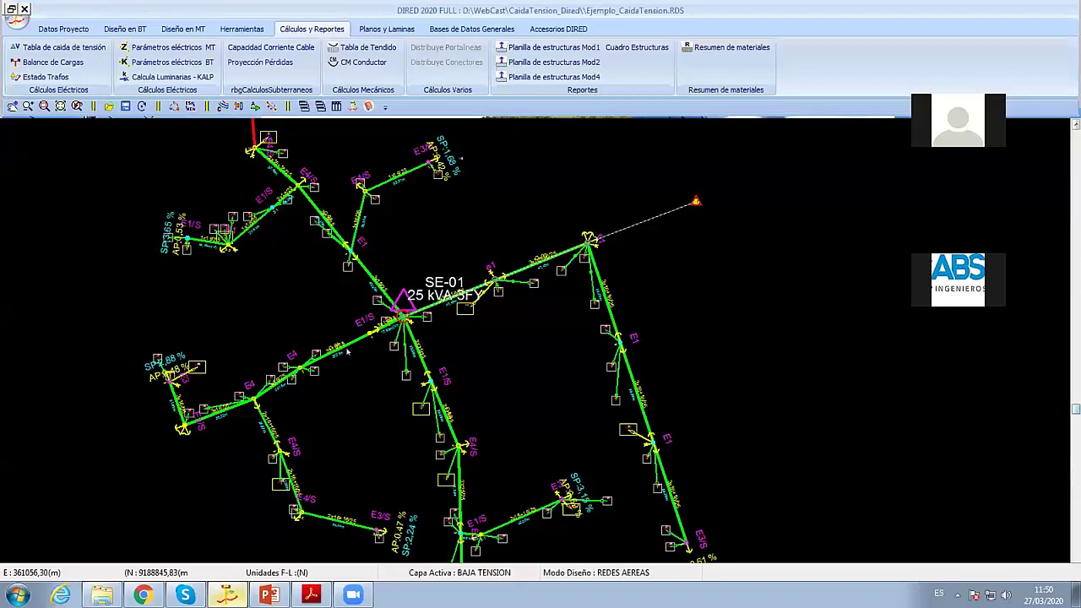
Step: Open BD Conductores Aereos BT from Bases de Datos Generales to list ConductoresBT_DGE.DAT
{"action": "left_click", "coordinate": [460, 30]}
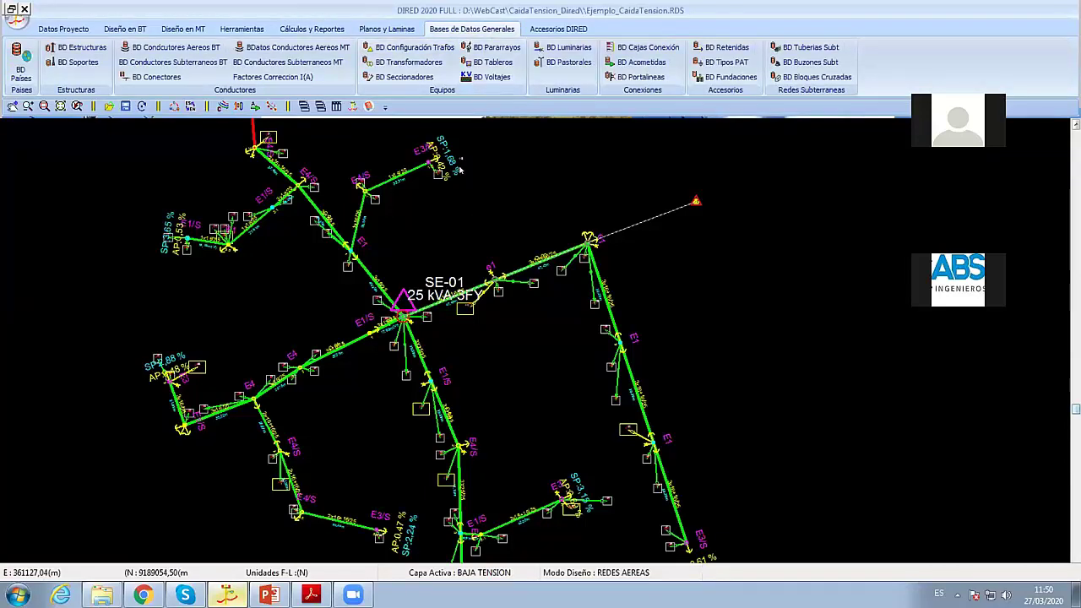
{"action": "left_click", "coordinate": [184, 49]}
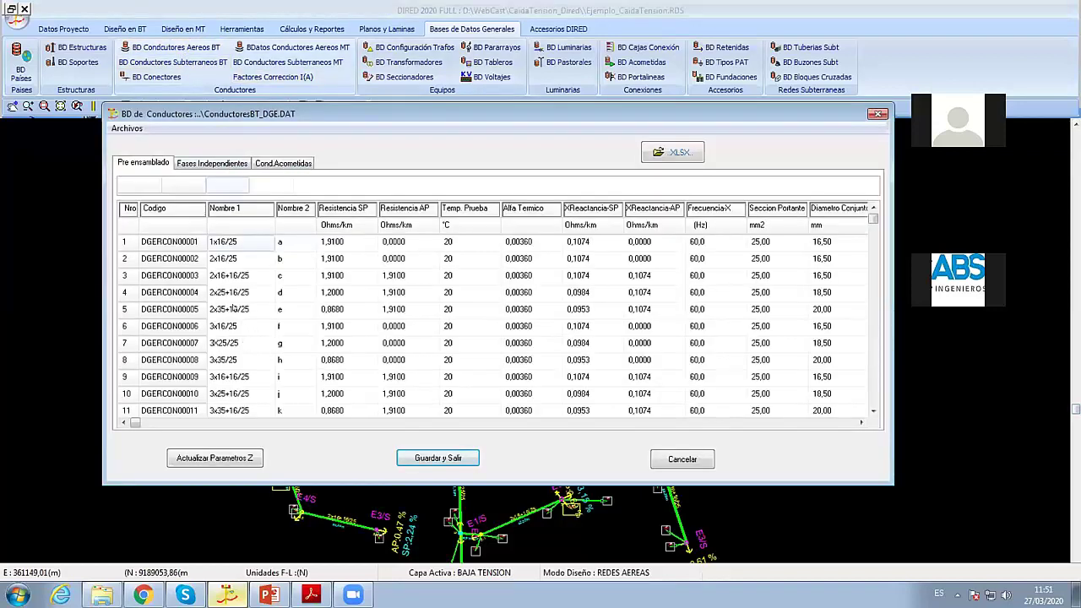
Step: Open the 3x25+16/25 conductor for editing and inspect its DC-AP resistance and test temperature
{"action": "left_click", "coordinate": [235, 309]}
{"action": "double_click", "coordinate": [240, 394]}
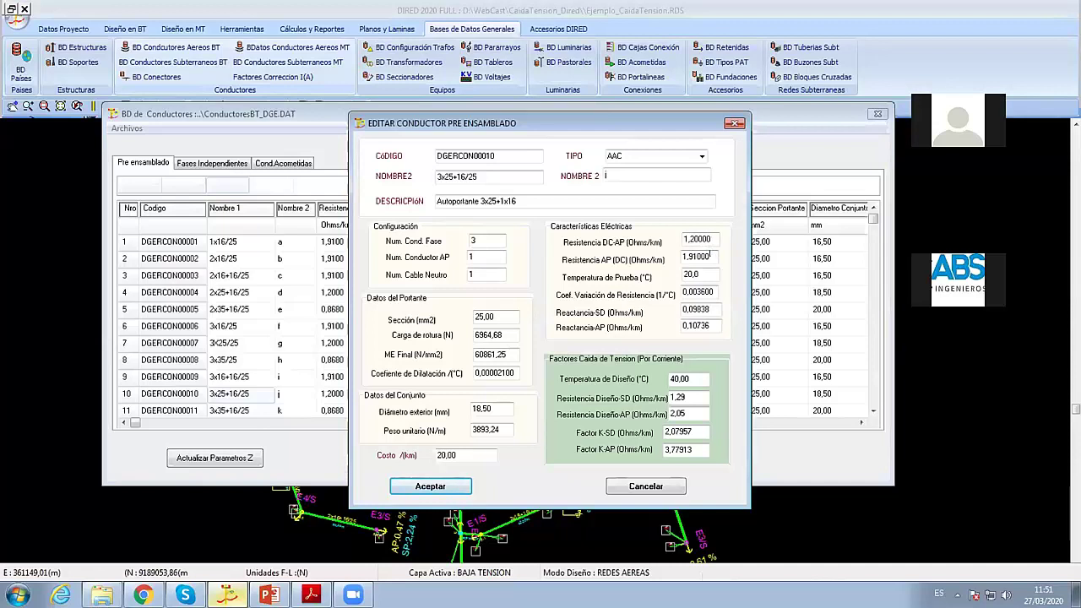
{"action": "double_click", "coordinate": [711, 240]}
{"action": "double_click", "coordinate": [699, 275]}
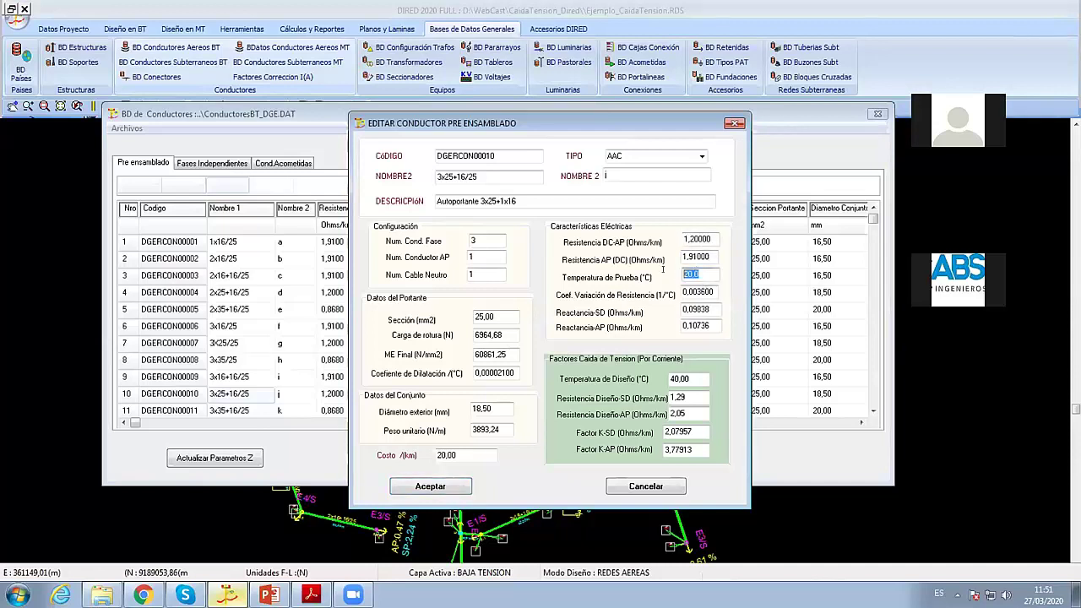
{"action": "left_click", "coordinate": [709, 239]}
{"action": "double_click", "coordinate": [709, 239]}
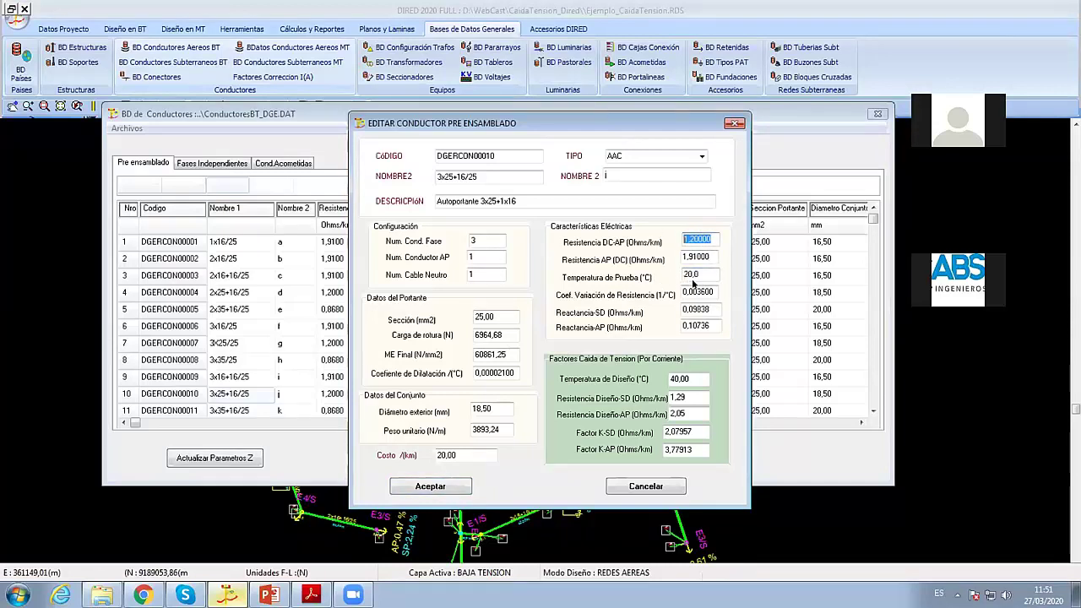
{"action": "double_click", "coordinate": [692, 275]}
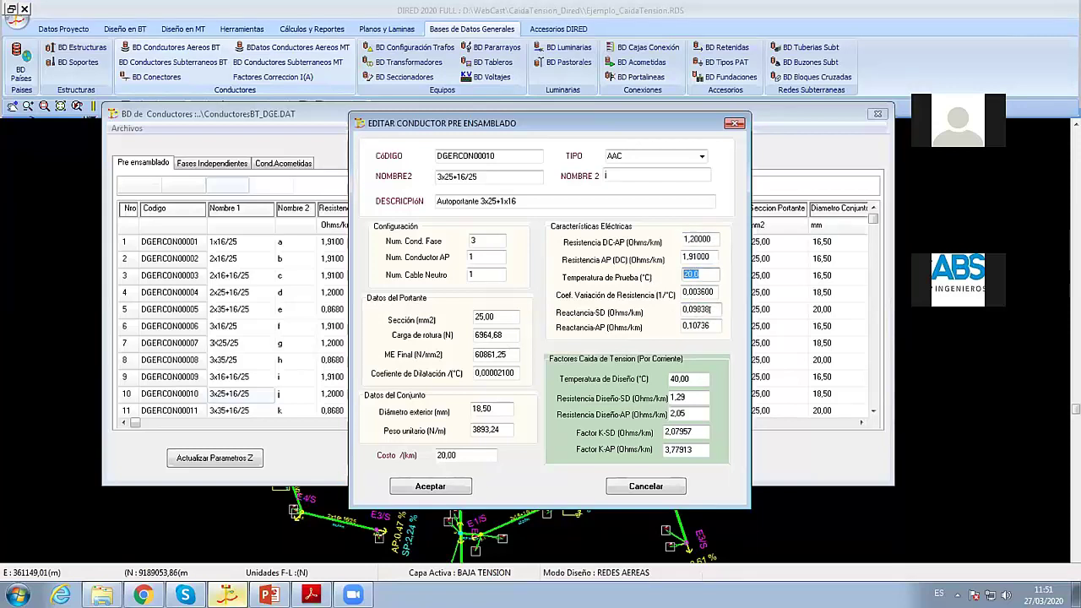
Step: Highlight the SD reactance 0,09838 and the AP reactance 0,10736
{"action": "double_click", "coordinate": [708, 309]}
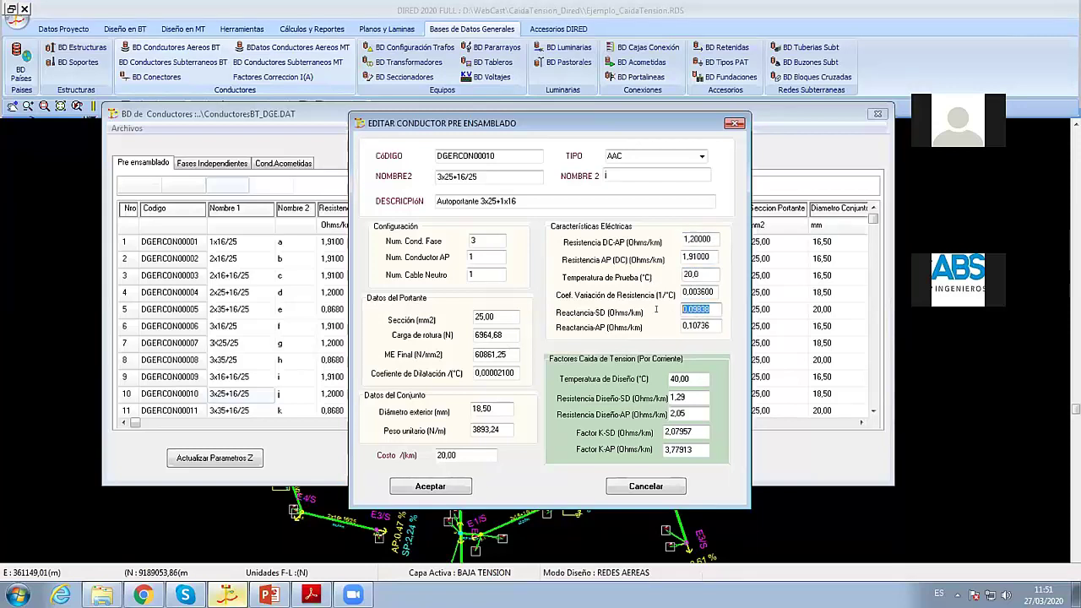
{"action": "left_click", "coordinate": [709, 309]}
{"action": "left_click_drag", "start_coordinate": [711, 309], "coordinate": [639, 312]}
{"action": "left_click_drag", "start_coordinate": [710, 326], "coordinate": [654, 333]}
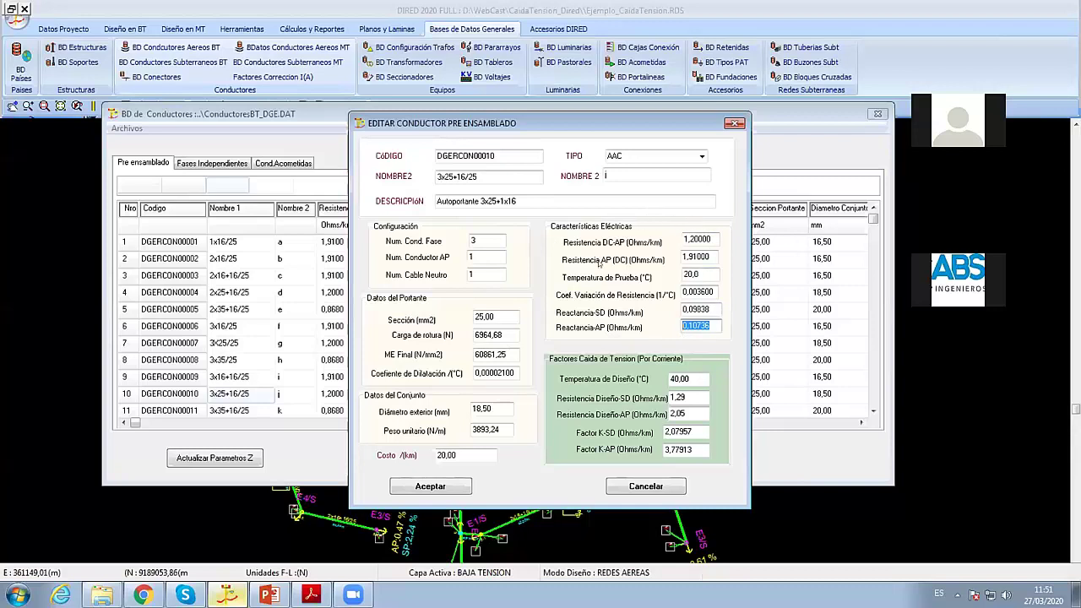
{"action": "left_click", "coordinate": [704, 308]}
{"action": "left_click", "coordinate": [706, 325]}
Step: Point out the 20,0 test temperature, 40,00 design temperature and 3,77913 K-AP factor
{"action": "left_click", "coordinate": [696, 275]}
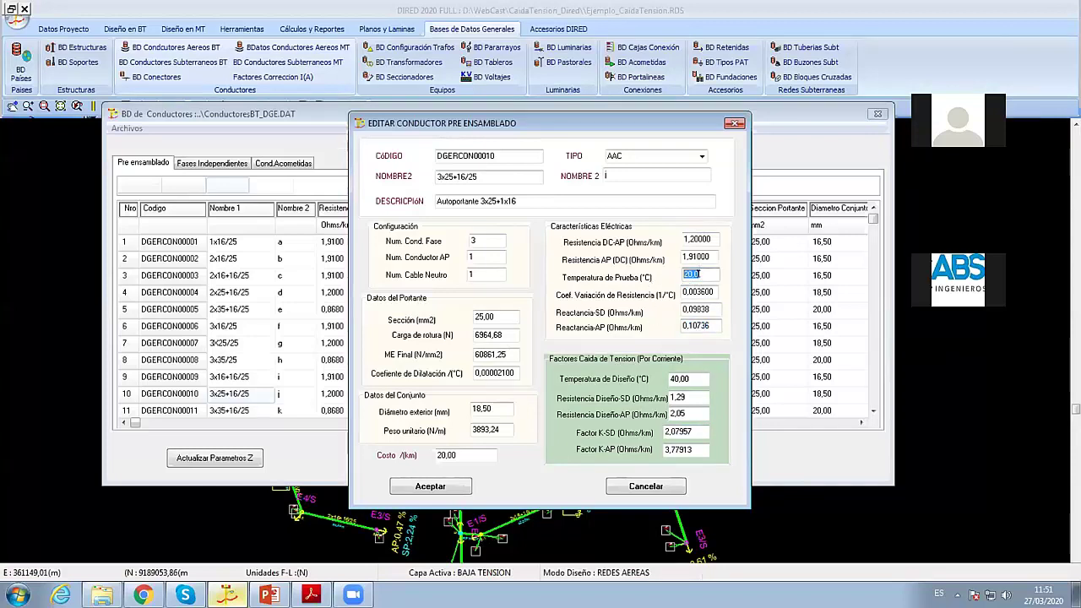
{"action": "left_click", "coordinate": [696, 377]}
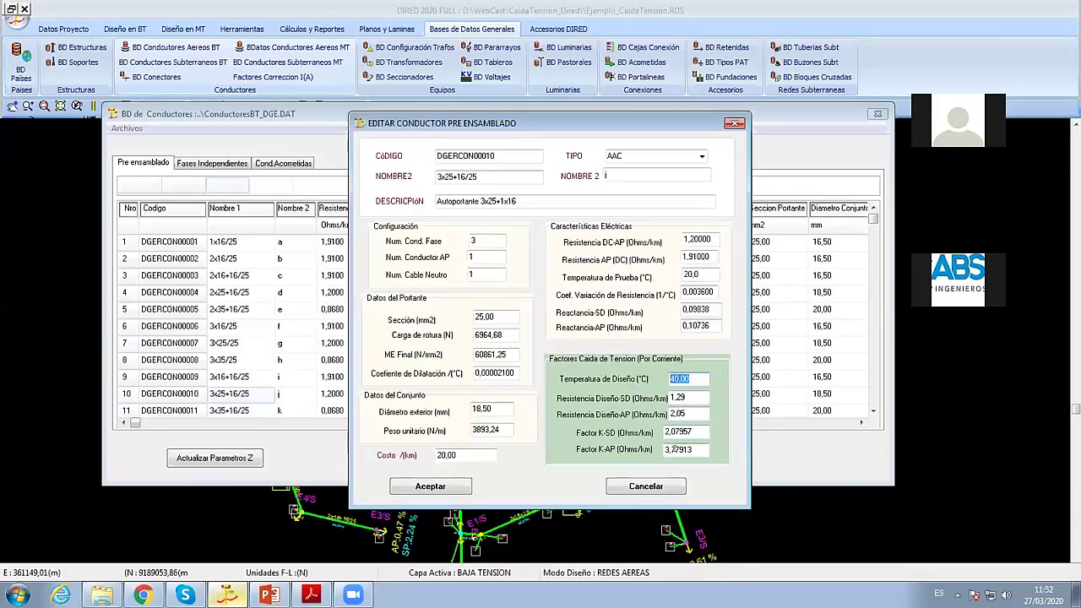
{"action": "left_click", "coordinate": [686, 431]}
{"action": "left_click_drag", "start_coordinate": [692, 449], "coordinate": [688, 449]}
{"action": "double_click", "coordinate": [680, 448]}
{"action": "key", "text": "shift+Tab"}
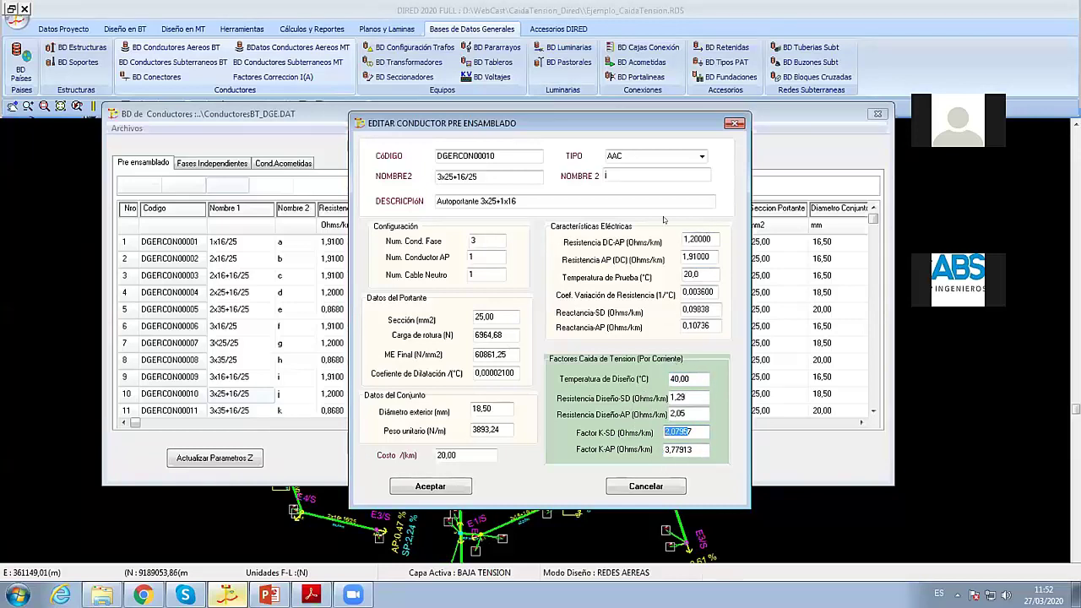
Step: Compare the test and design temperatures once more, then close the conductor edit form
{"action": "left_click", "coordinate": [686, 379]}
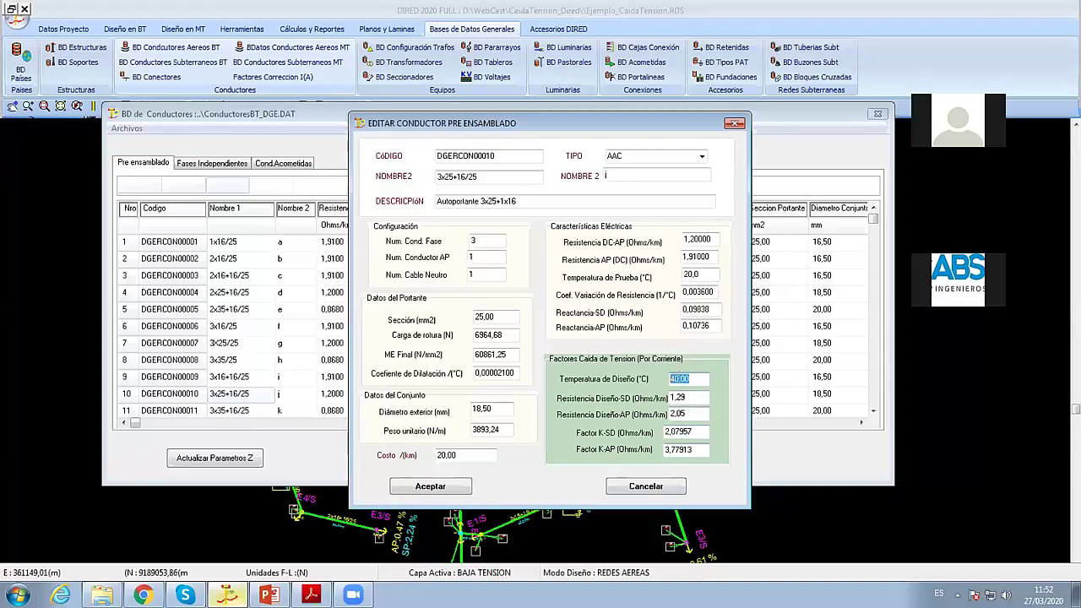
{"action": "left_click", "coordinate": [700, 274]}
{"action": "left_click", "coordinate": [668, 378]}
{"action": "left_click", "coordinate": [701, 374]}
{"action": "left_click", "coordinate": [459, 484]}
Step: Close the conductor database and open Configuración BT, applying it unchanged
{"action": "left_click", "coordinate": [438, 460]}
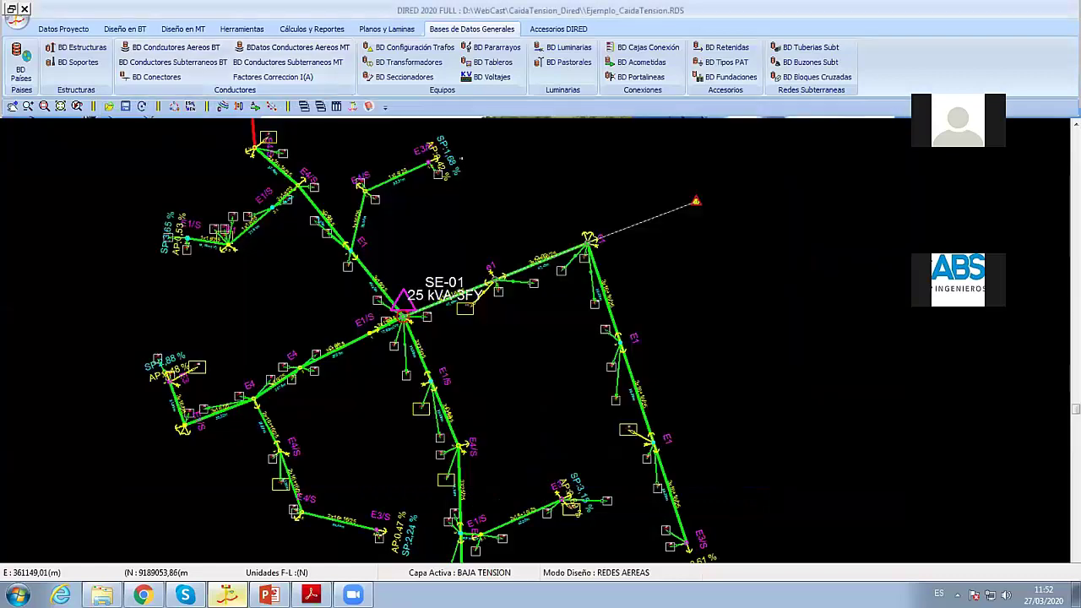
{"action": "left_click", "coordinate": [124, 29]}
{"action": "left_click", "coordinate": [32, 68]}
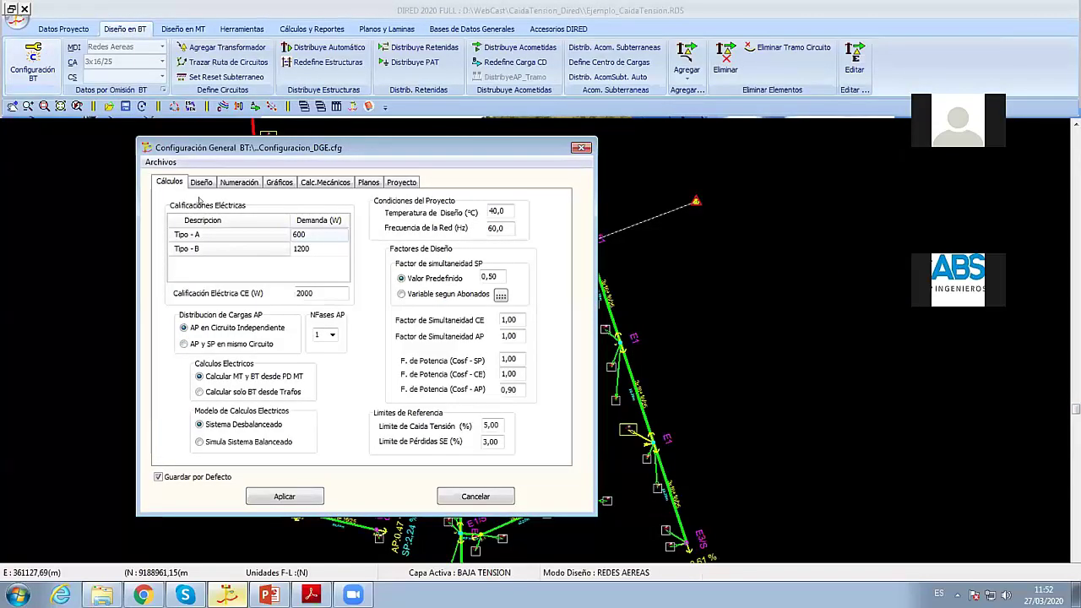
{"action": "left_click", "coordinate": [285, 496]}
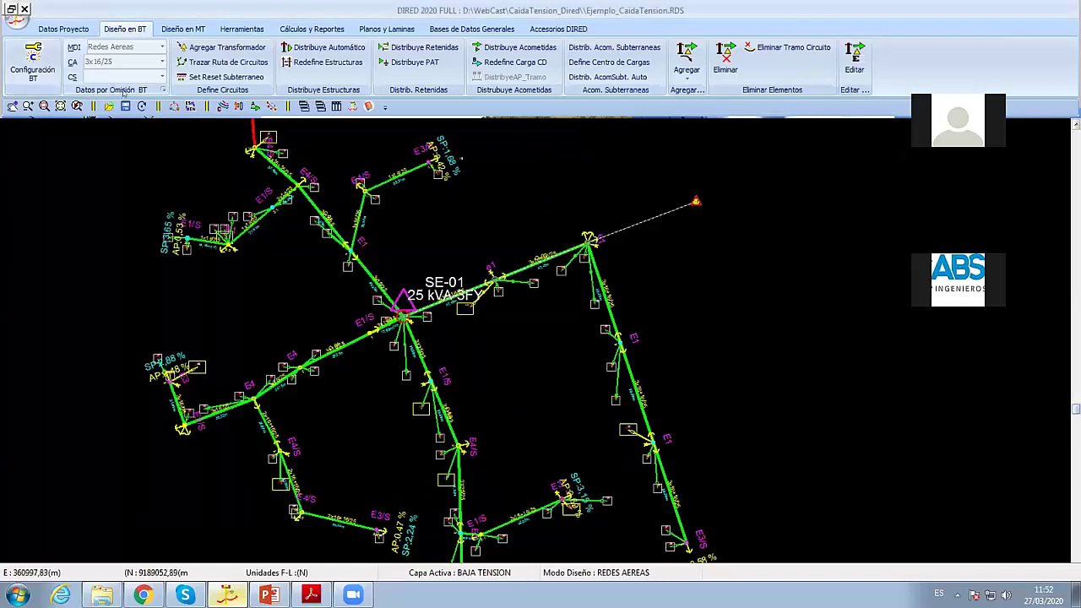
Step: Change the LV design temperature from 40 to 50 °C and apply it
{"action": "left_click", "coordinate": [33, 59]}
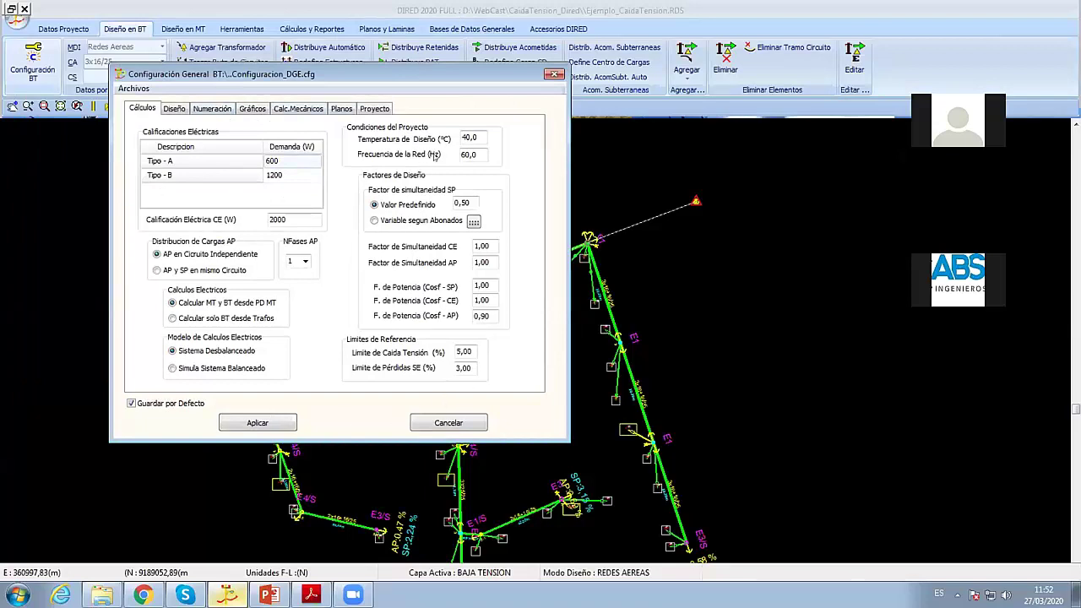
{"action": "double_click", "coordinate": [470, 136]}
{"action": "type", "text": "50"}
{"action": "left_click", "coordinate": [255, 425]}
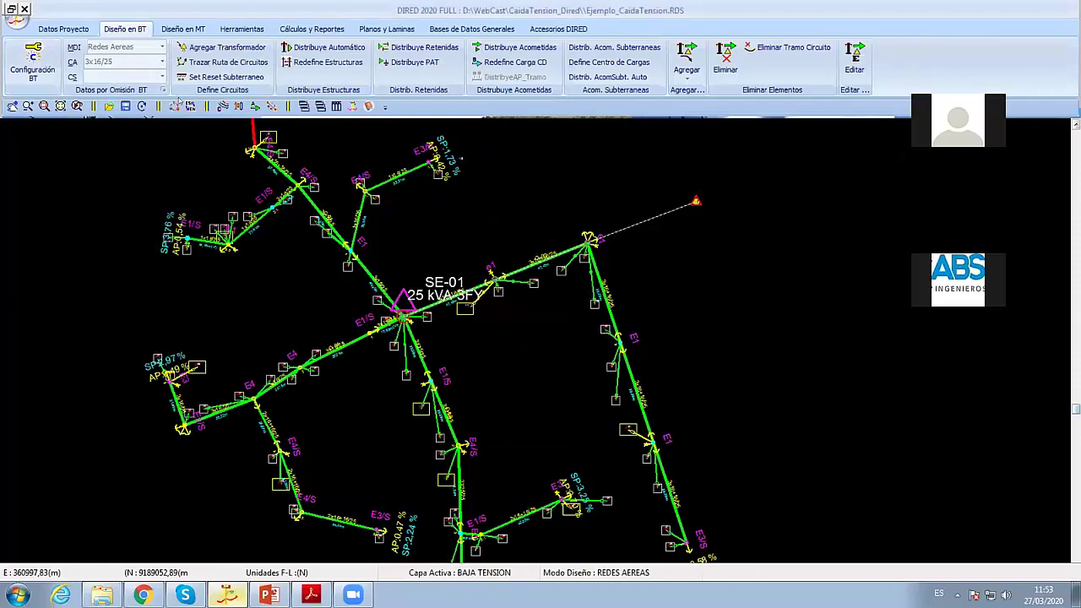
Step: Set the MV design temperature to 60 °C in Configuración MT and apply it
{"action": "left_click", "coordinate": [182, 29]}
{"action": "left_click", "coordinate": [32, 64]}
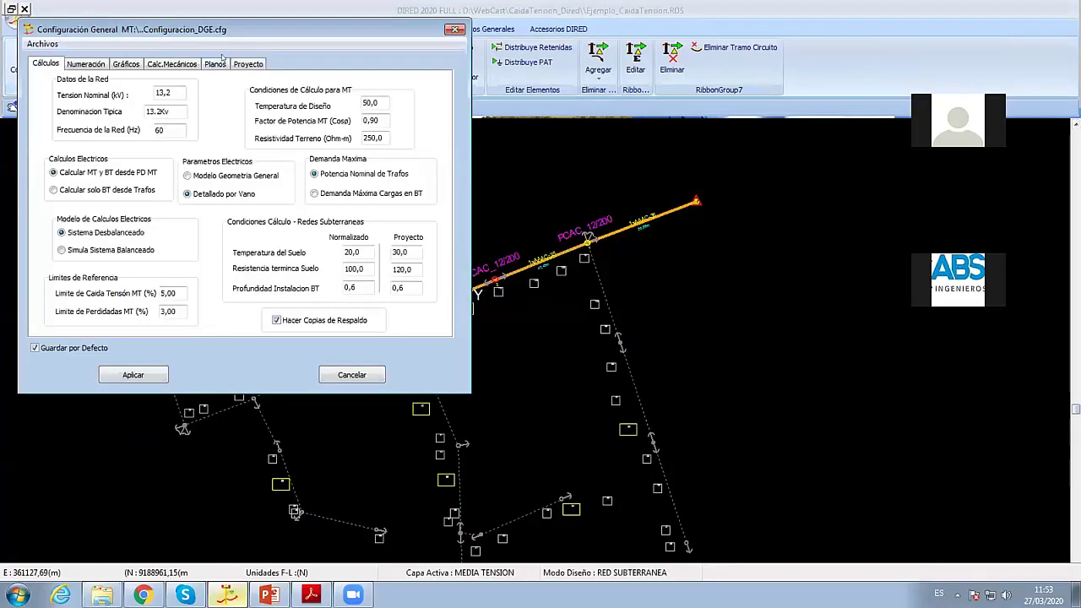
{"action": "left_click_drag", "start_coordinate": [230, 30], "coordinate": [368, 95]}
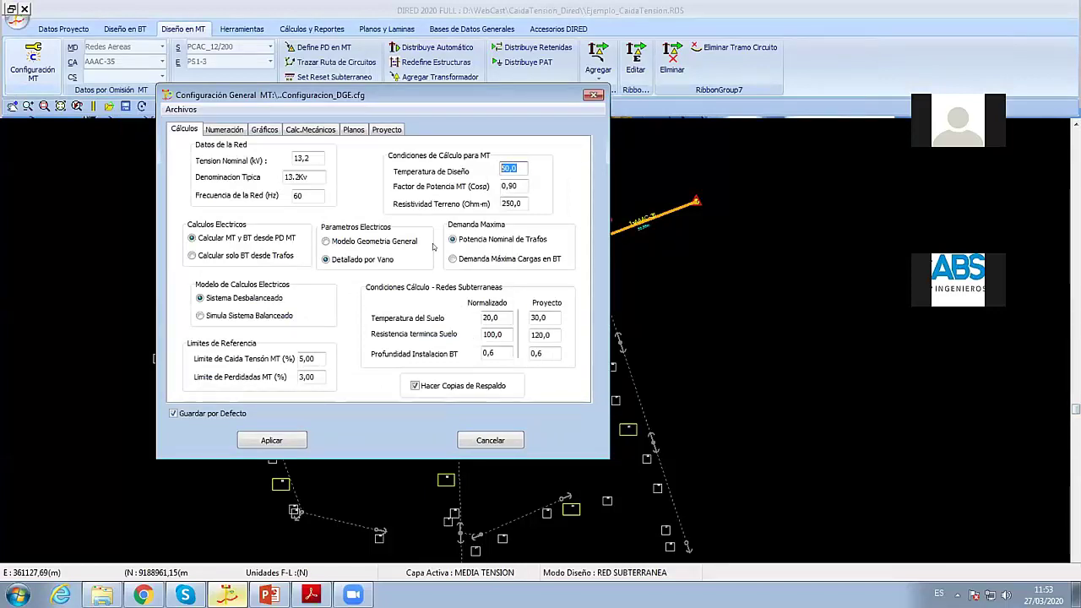
{"action": "type", "text": "60"}
{"action": "left_click", "coordinate": [283, 439]}
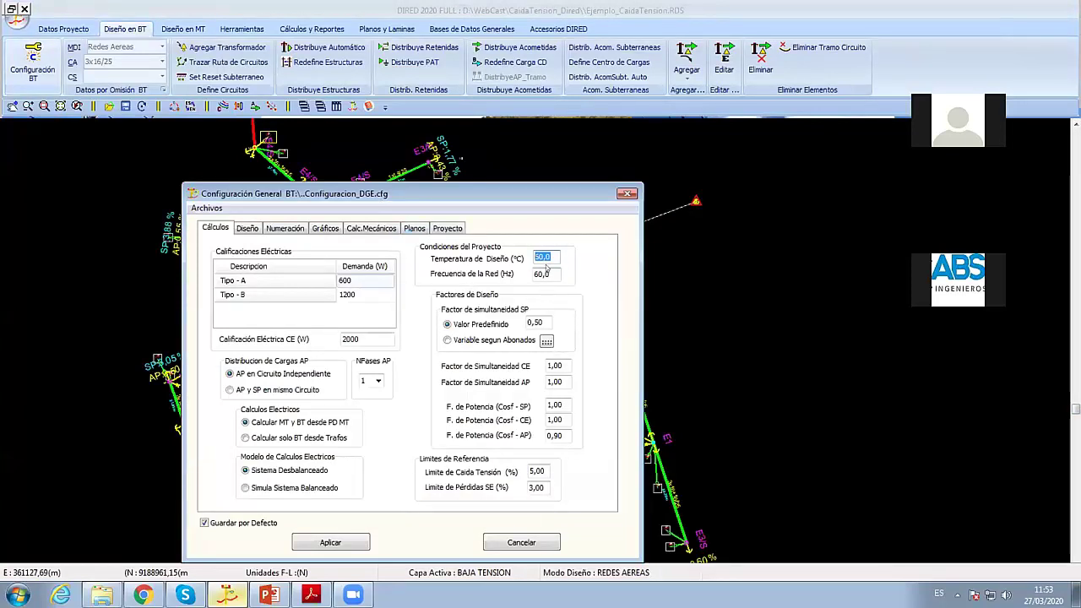
Step: Confirm the 50 °C LV design temperature and reapply Configuración BT
{"action": "type", "text": "5"}
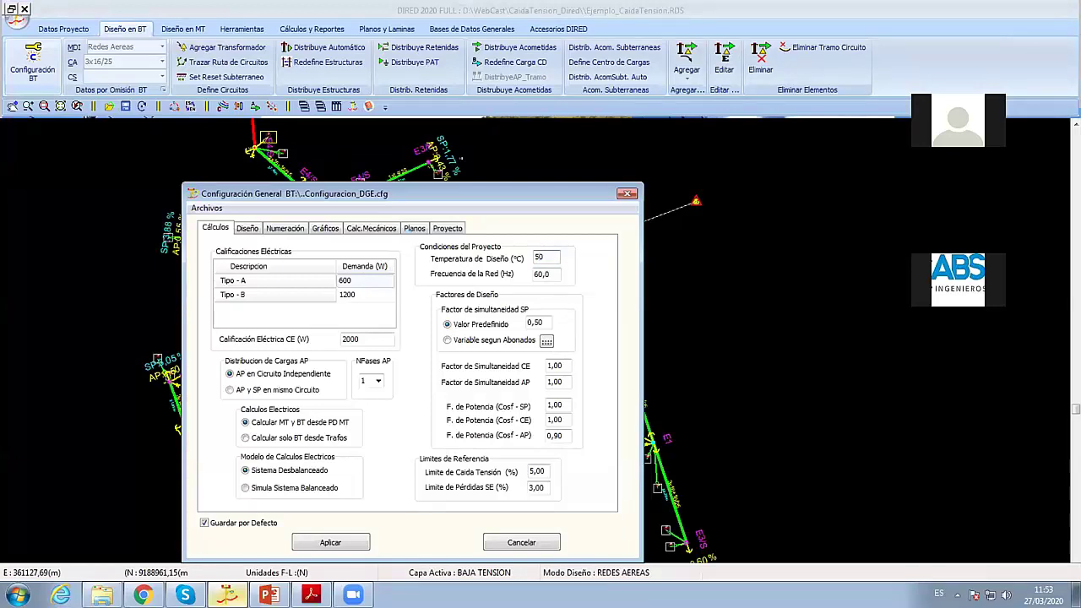
{"action": "left_click_drag", "start_coordinate": [521, 198], "coordinate": [499, 137]}
{"action": "double_click", "coordinate": [518, 197]}
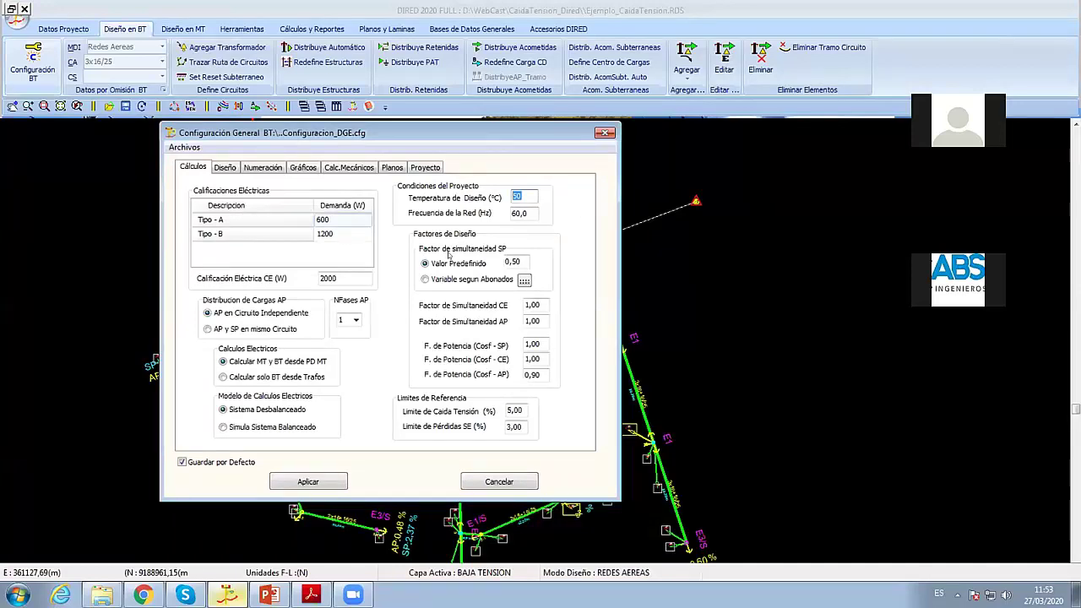
{"action": "left_click", "coordinate": [308, 481]}
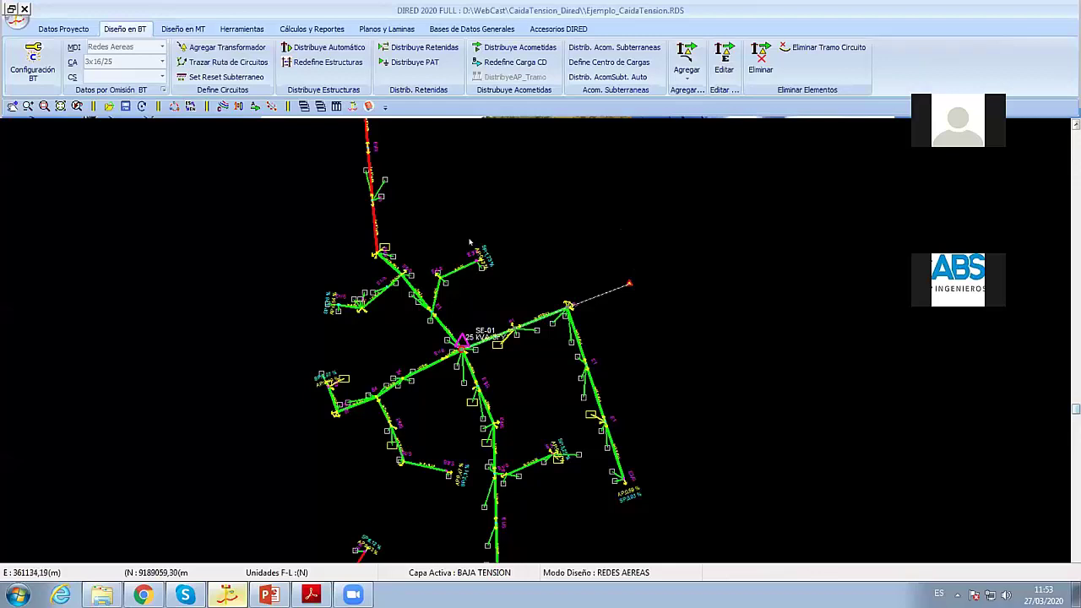
Step: Zoom out to the whole LV network, then zoom back in on transformer SE-01 and the E3/S node area
{"action": "middle_click_drag", "start_coordinate": [351, 255], "coordinate": [292, 280]}
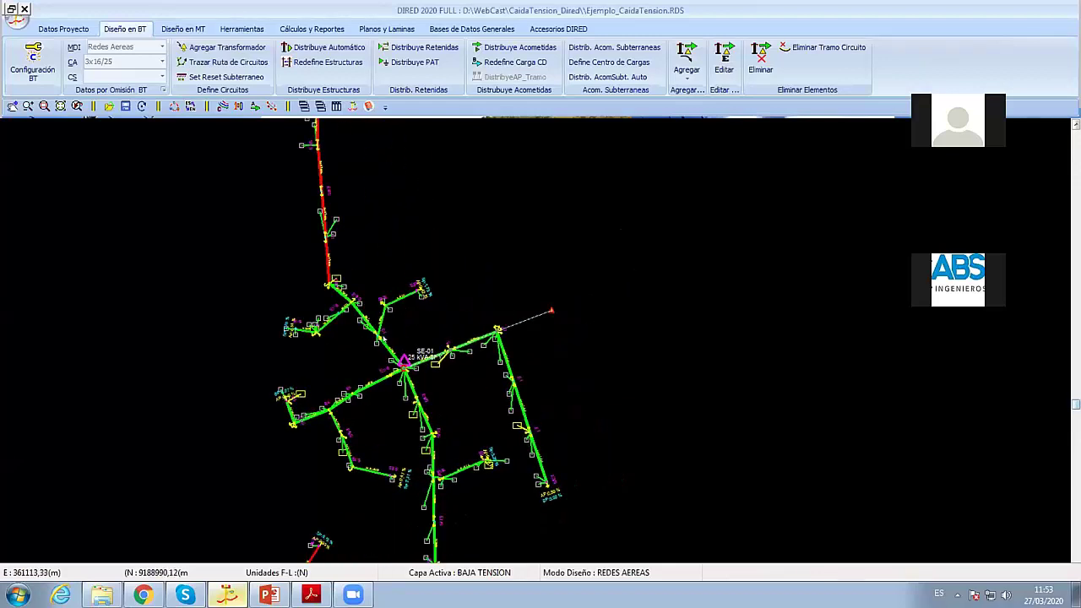
{"action": "scroll", "coordinate": [539, 395], "scroll_direction": "up", "scroll_amount": 2}
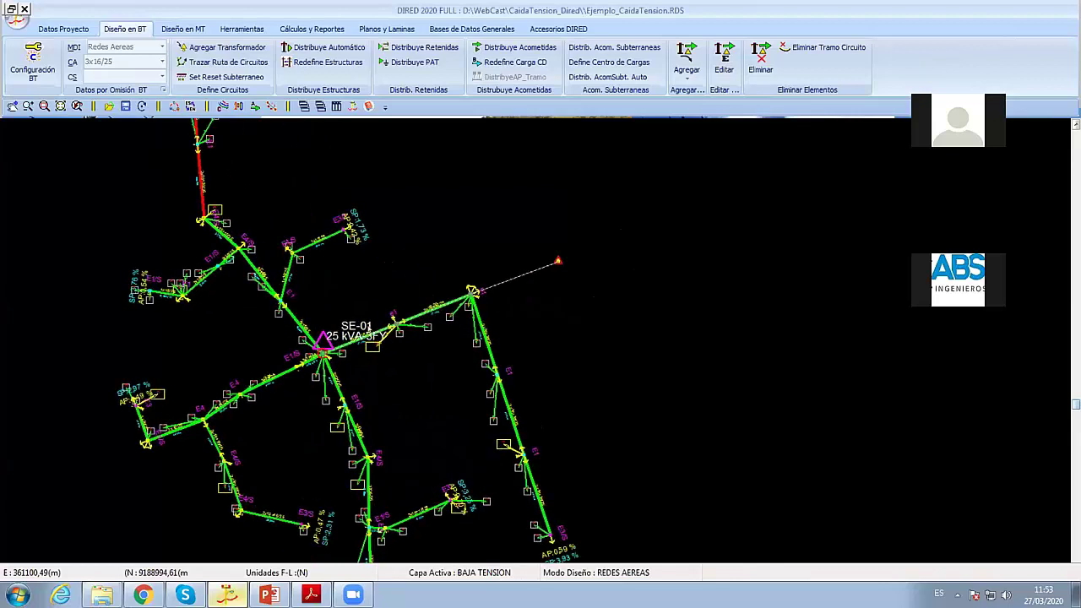
{"action": "middle_click_drag", "start_coordinate": [287, 268], "coordinate": [393, 374]}
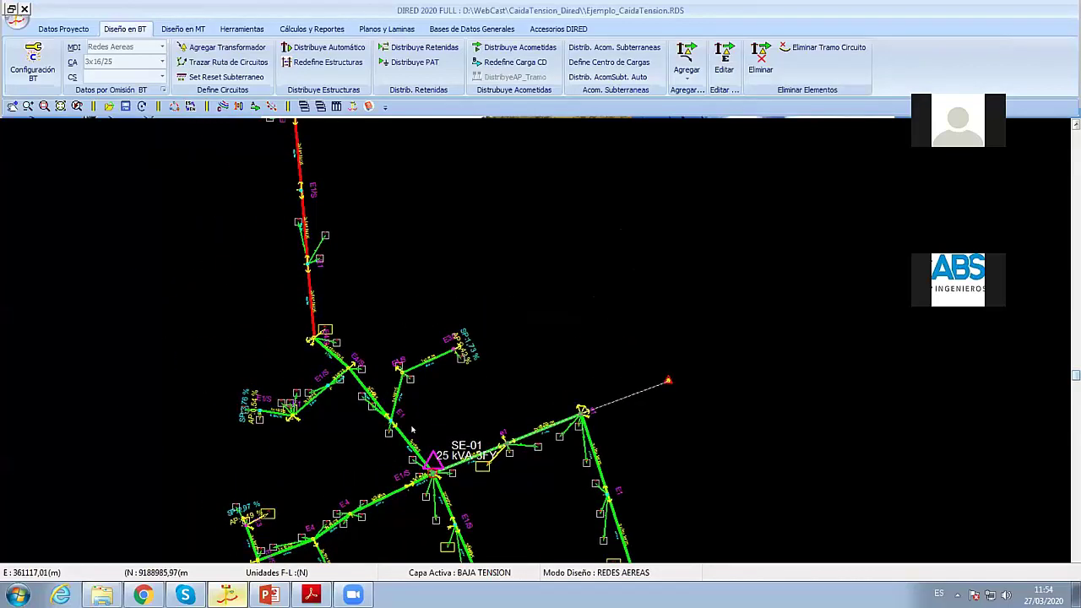
{"action": "middle_click_drag", "start_coordinate": [412, 429], "coordinate": [384, 335]}
{"action": "scroll", "coordinate": [394, 375], "scroll_direction": "up", "scroll_amount": 1}
{"action": "scroll", "coordinate": [395, 376], "scroll_direction": "up", "scroll_amount": 1}
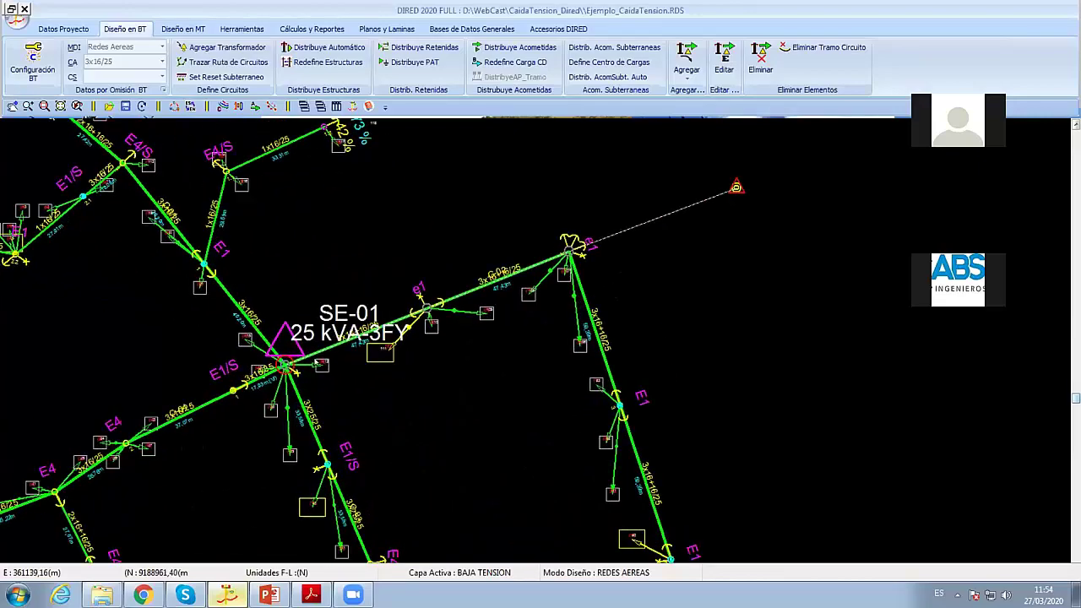
{"action": "scroll", "coordinate": [394, 375], "scroll_direction": "up", "scroll_amount": 1}
{"action": "scroll", "coordinate": [396, 338], "scroll_direction": "up", "scroll_amount": 2}
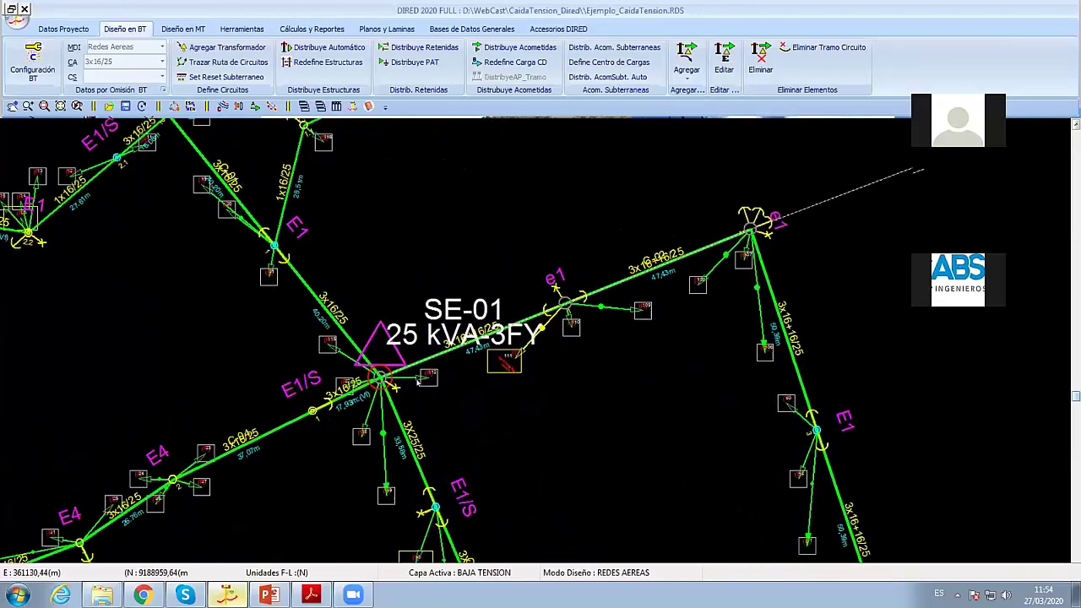
{"action": "middle_click_drag", "start_coordinate": [380, 176], "coordinate": [401, 312]}
{"action": "scroll", "coordinate": [401, 312], "scroll_direction": "up", "scroll_amount": 2}
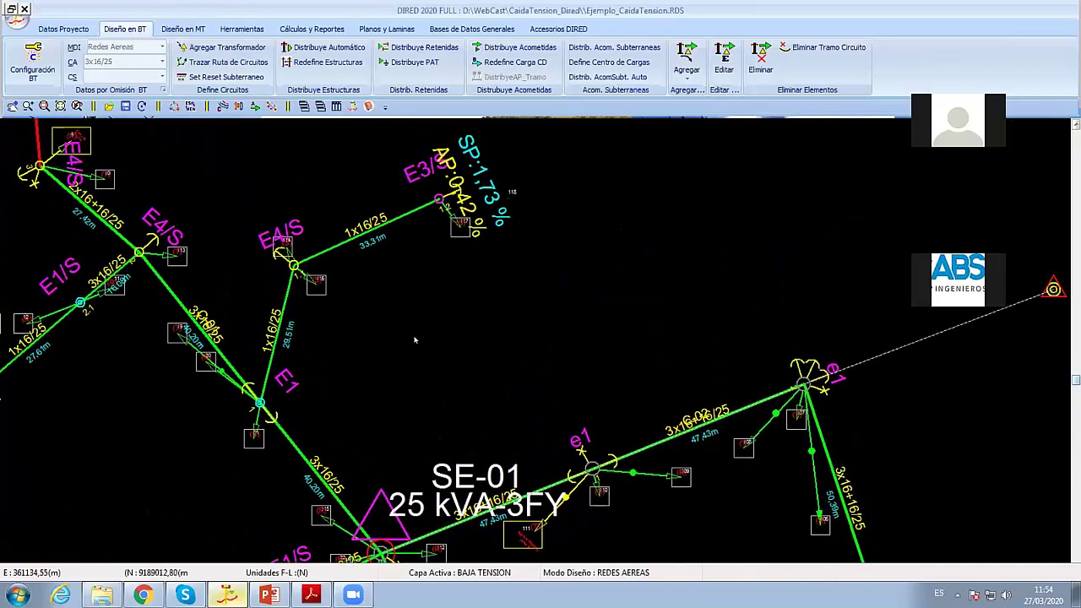
{"action": "scroll", "coordinate": [460, 266], "scroll_direction": "up", "scroll_amount": 2}
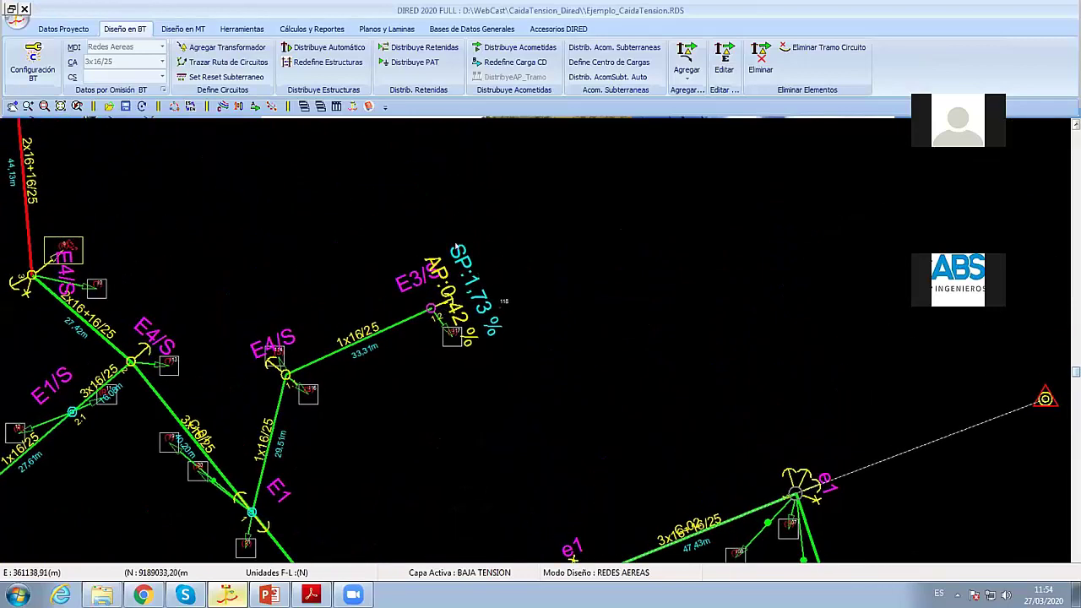
{"action": "scroll", "coordinate": [448, 245], "scroll_direction": "up", "scroll_amount": 1}
{"action": "scroll", "coordinate": [450, 245], "scroll_direction": "up", "scroll_amount": 1}
{"action": "scroll", "coordinate": [455, 247], "scroll_direction": "up", "scroll_amount": 1}
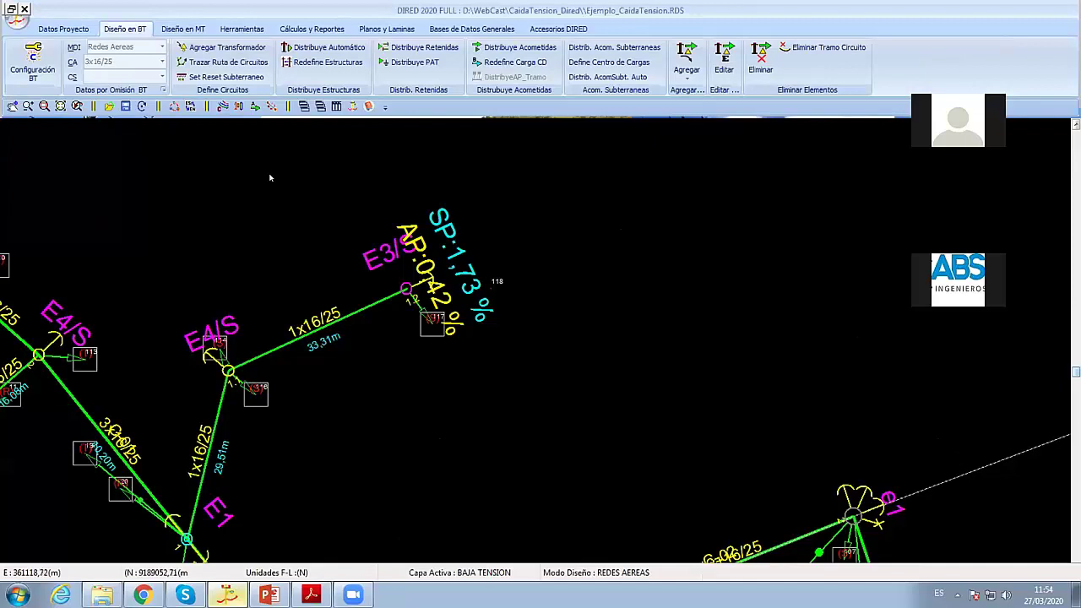
Step: Start a new node from node E3 and edit the service load settings at support E3
{"action": "left_click", "coordinate": [684, 59]}
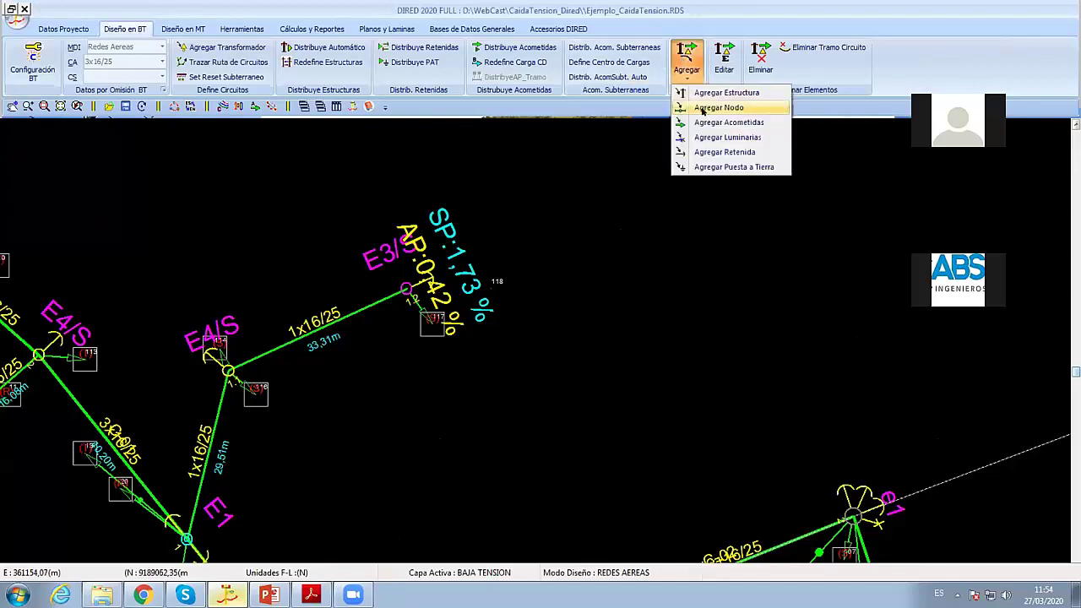
{"action": "left_click", "coordinate": [706, 123]}
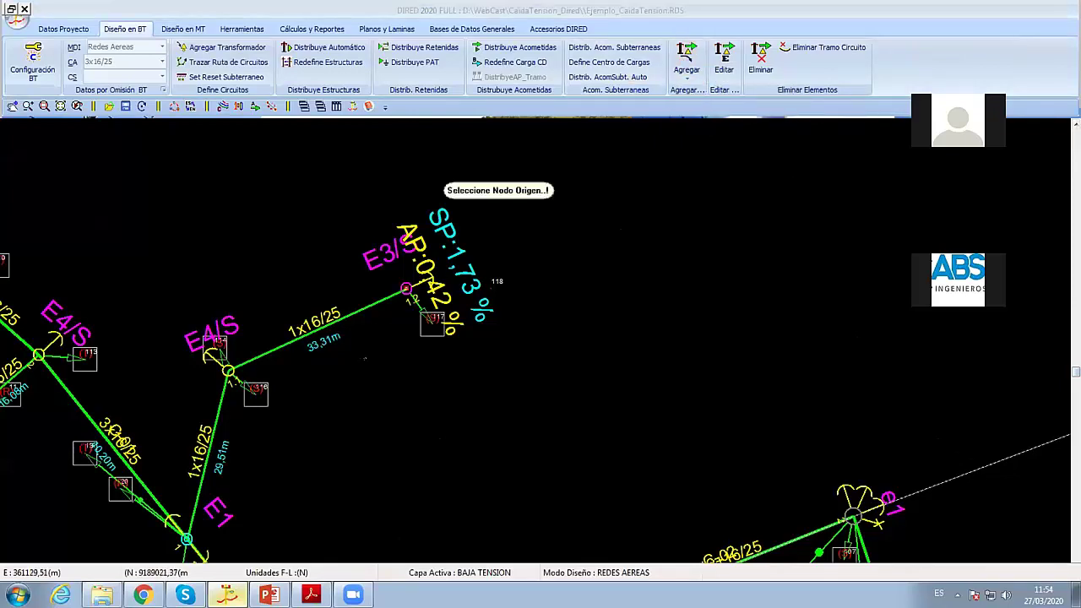
{"action": "left_click", "coordinate": [408, 345]}
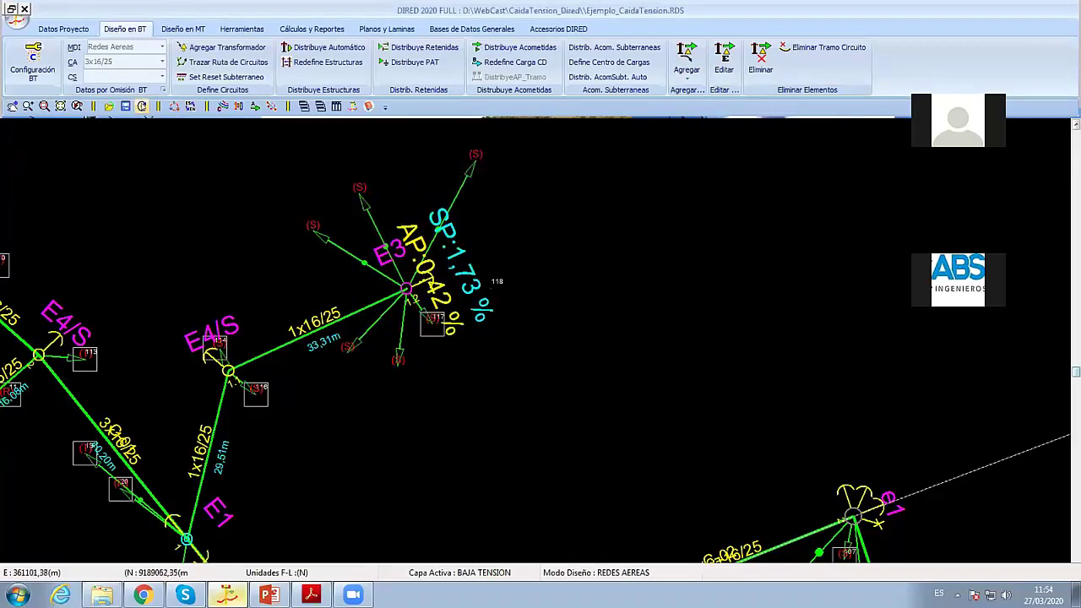
{"action": "scroll", "coordinate": [540, 397], "scroll_direction": "down", "scroll_amount": 2}
{"action": "scroll", "coordinate": [417, 396], "scroll_direction": "down", "scroll_amount": 2}
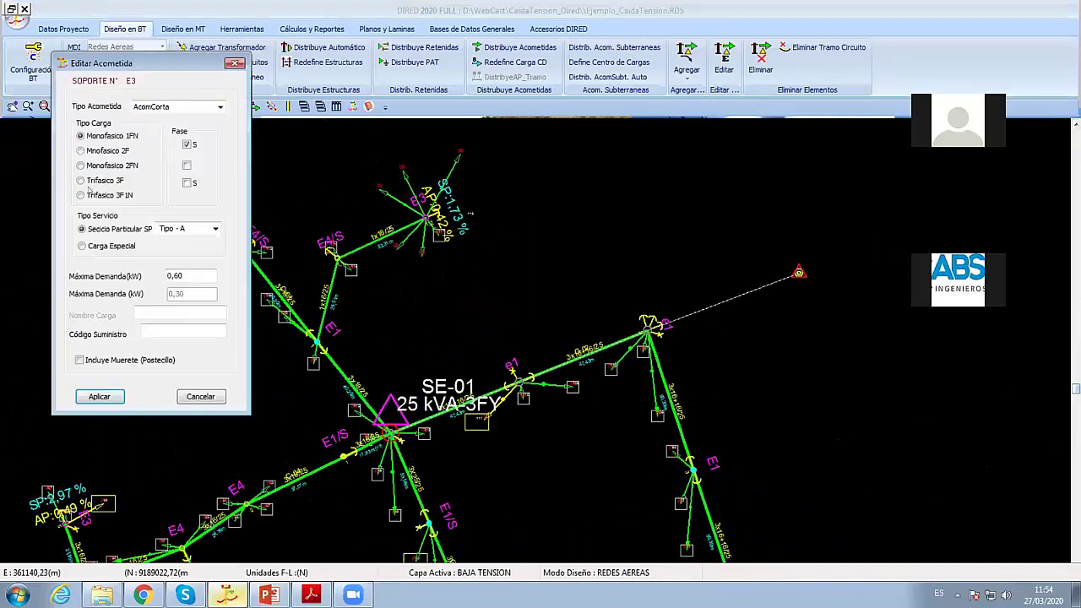
{"action": "left_click", "coordinate": [102, 391]}
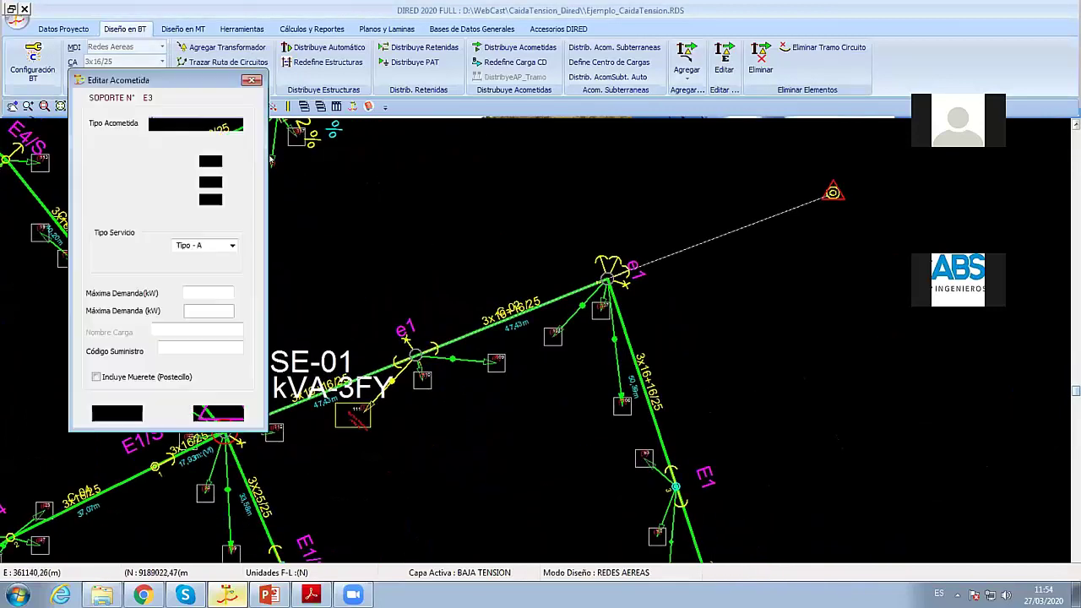
Step: Place a service drop end near node E3 and finish placement with Cerrar from the context menu
{"action": "left_click", "coordinate": [686, 63]}
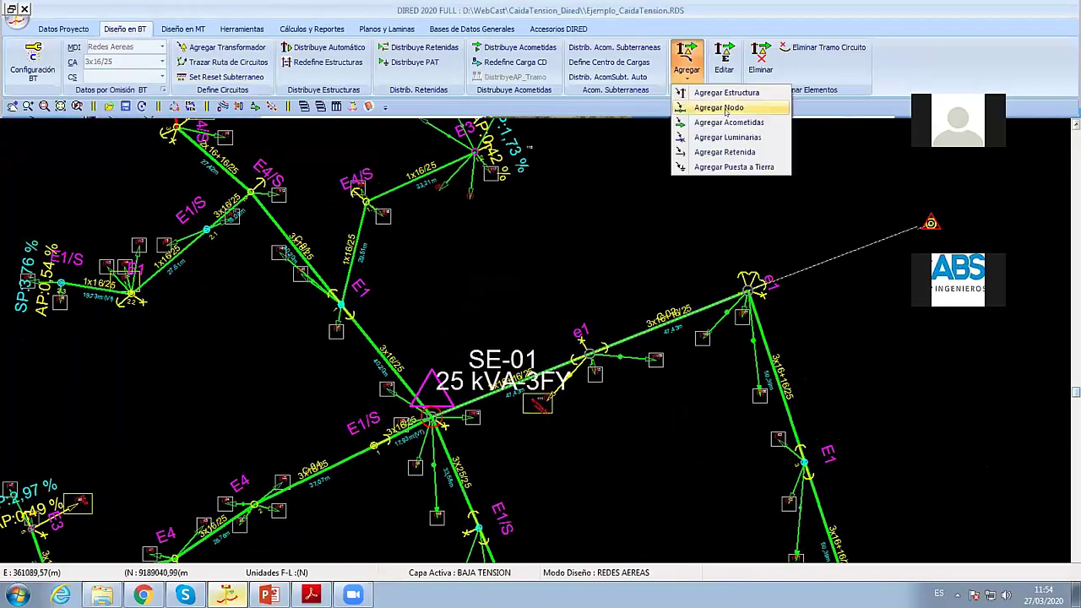
{"action": "left_click", "coordinate": [718, 128]}
{"action": "left_click", "coordinate": [591, 350]}
{"action": "right_click", "coordinate": [635, 242]}
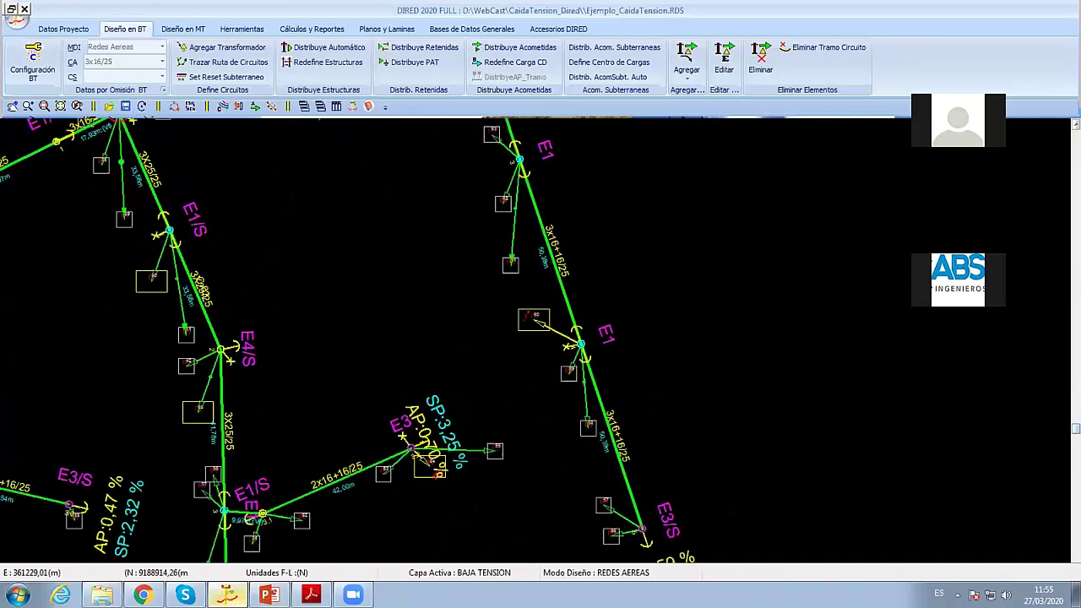
{"action": "left_click", "coordinate": [687, 68]}
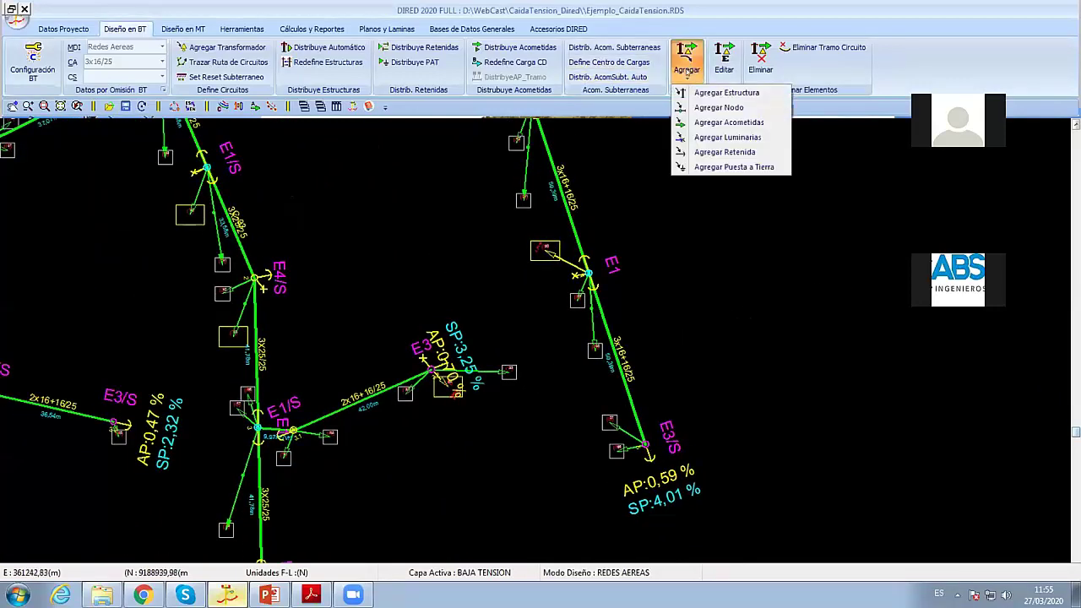
{"action": "left_click", "coordinate": [714, 124]}
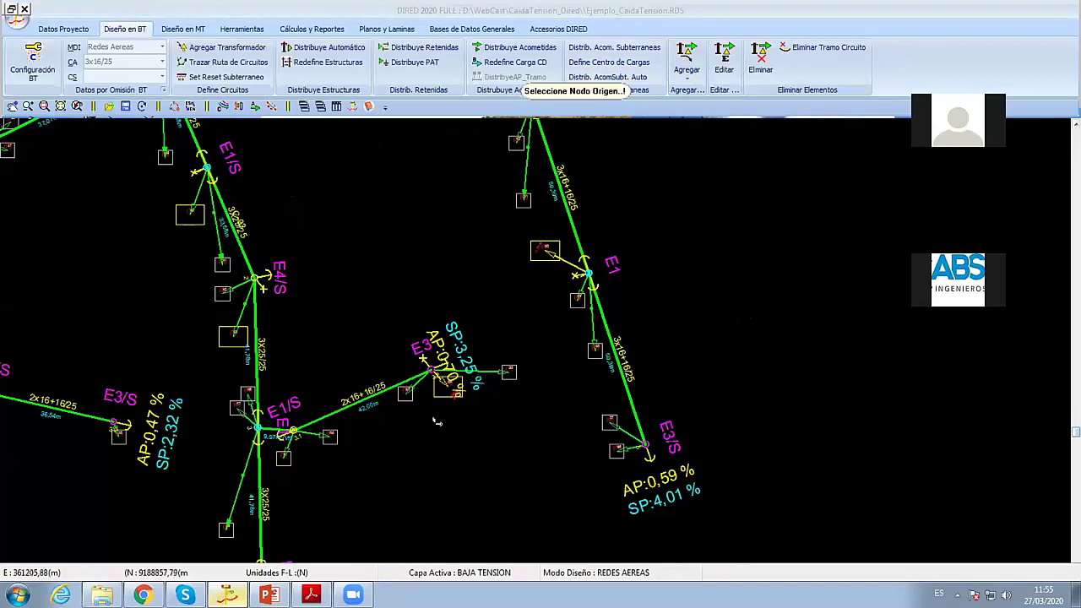
{"action": "left_click", "coordinate": [419, 266]}
{"action": "right_click", "coordinate": [466, 228]}
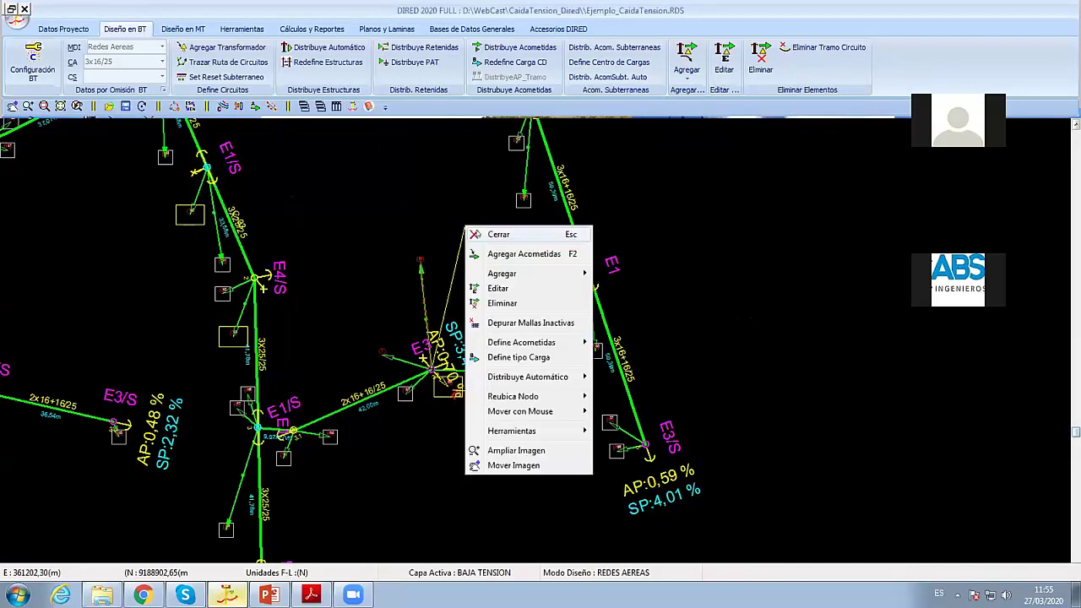
{"action": "left_click", "coordinate": [480, 234]}
Step: Add more service drops radiating from node E3, with the view centred on the node
{"action": "scroll", "coordinate": [469, 385], "scroll_direction": "up", "scroll_amount": 2}
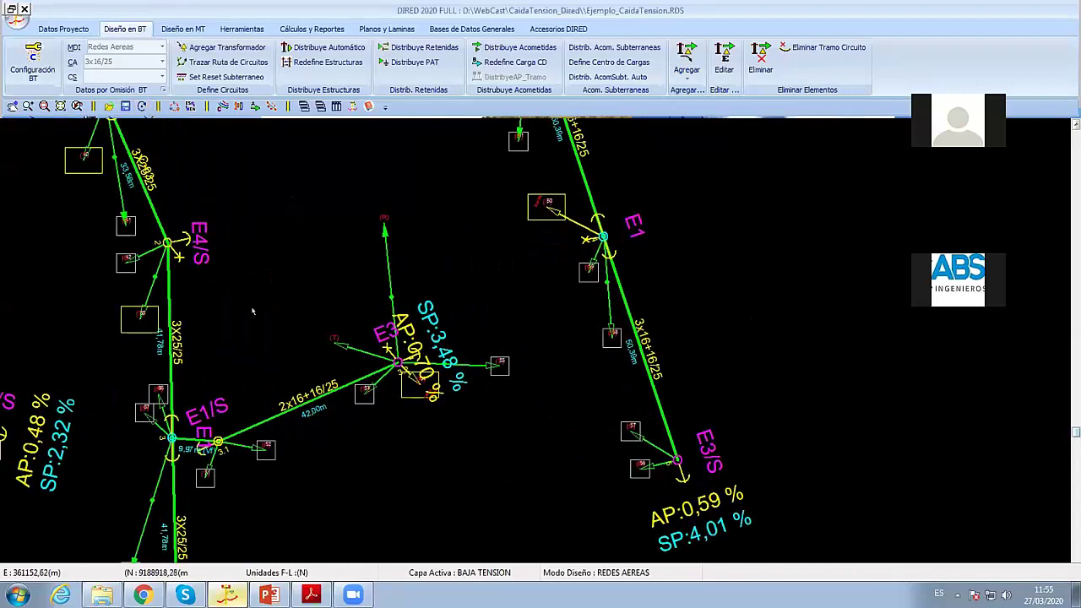
{"action": "left_click", "coordinate": [686, 61]}
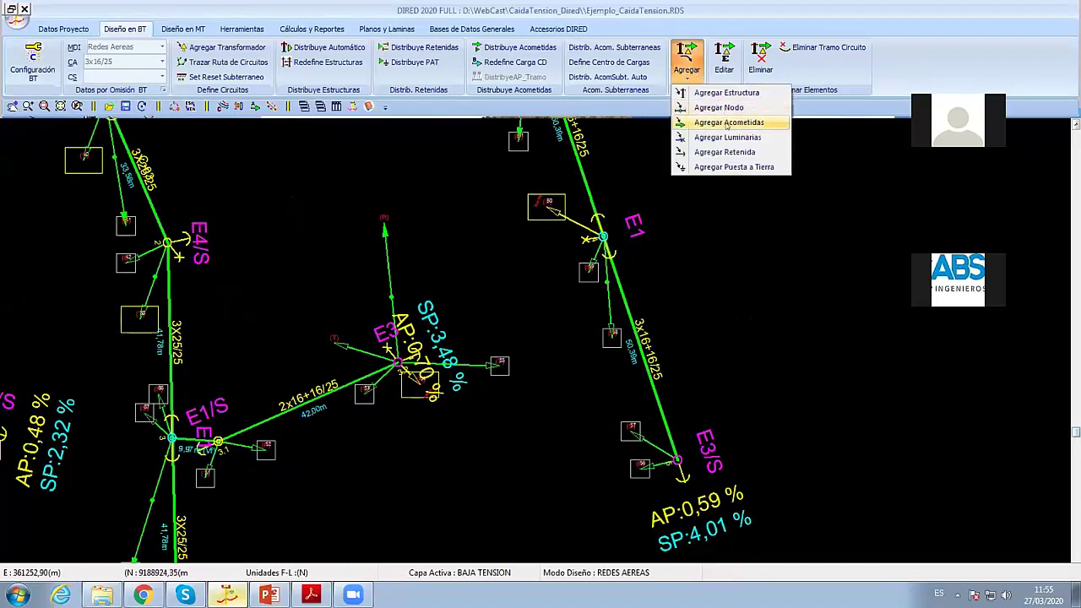
{"action": "left_click", "coordinate": [726, 124]}
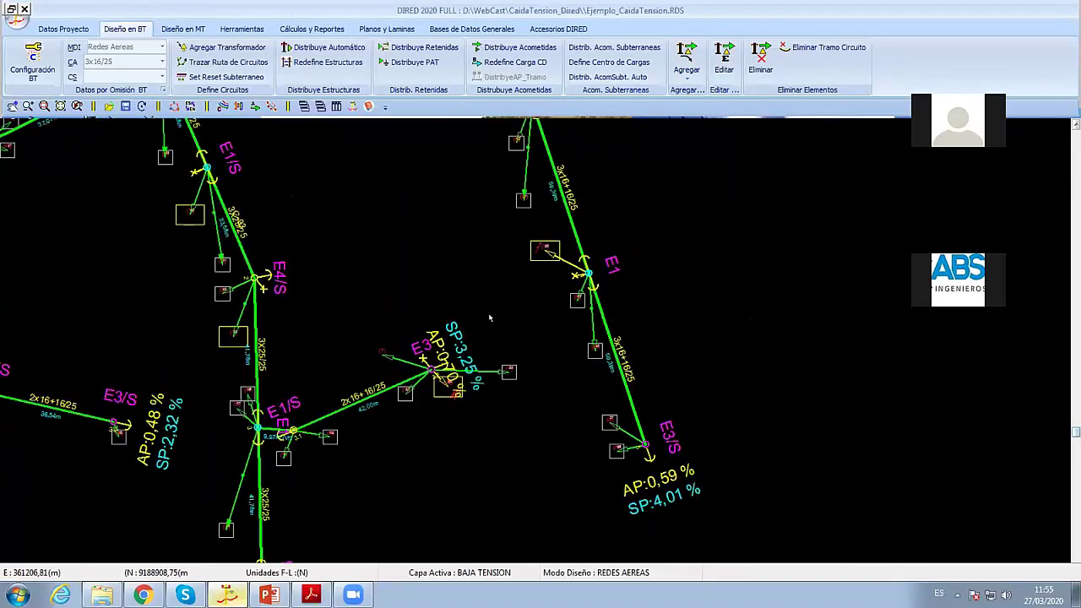
{"action": "scroll", "coordinate": [460, 372], "scroll_direction": "up", "scroll_amount": 2}
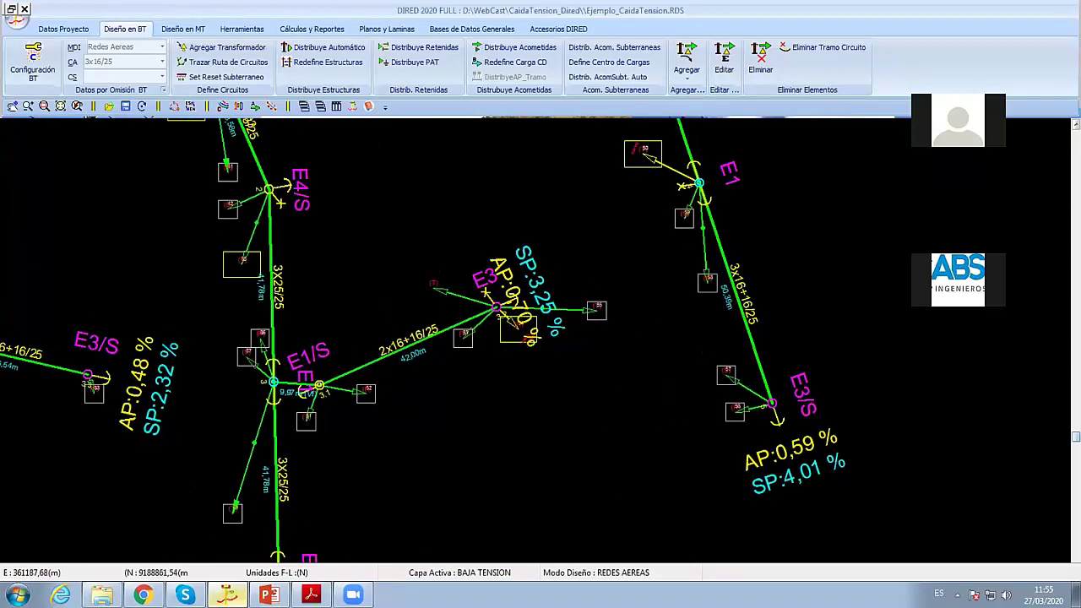
{"action": "middle_click_drag", "start_coordinate": [416, 376], "coordinate": [488, 407]}
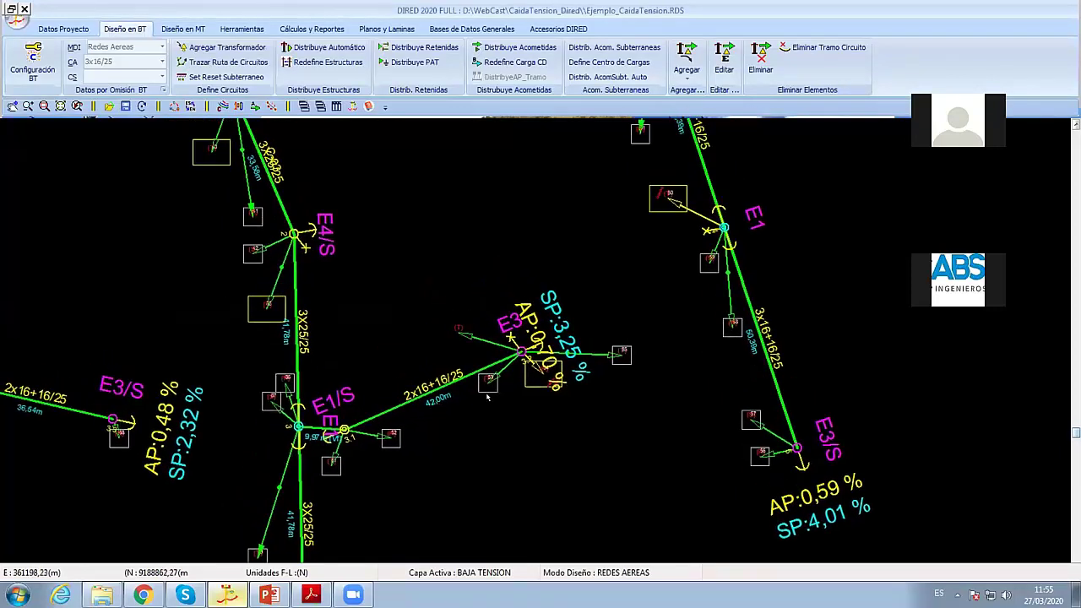
{"action": "scroll", "coordinate": [521, 351], "scroll_direction": "up", "scroll_amount": 1}
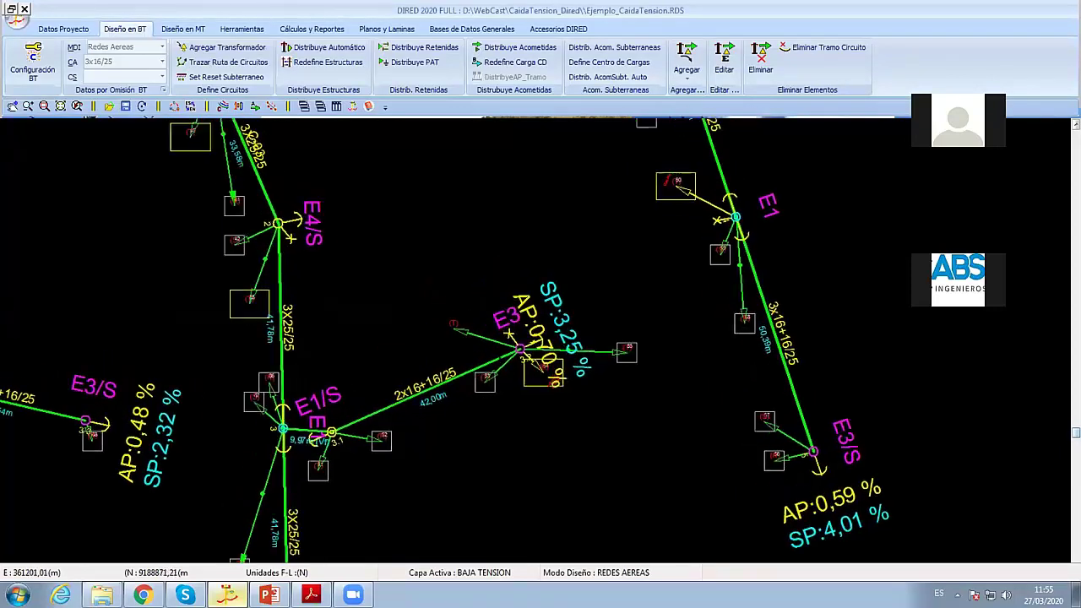
{"action": "scroll", "coordinate": [521, 351], "scroll_direction": "up", "scroll_amount": 1}
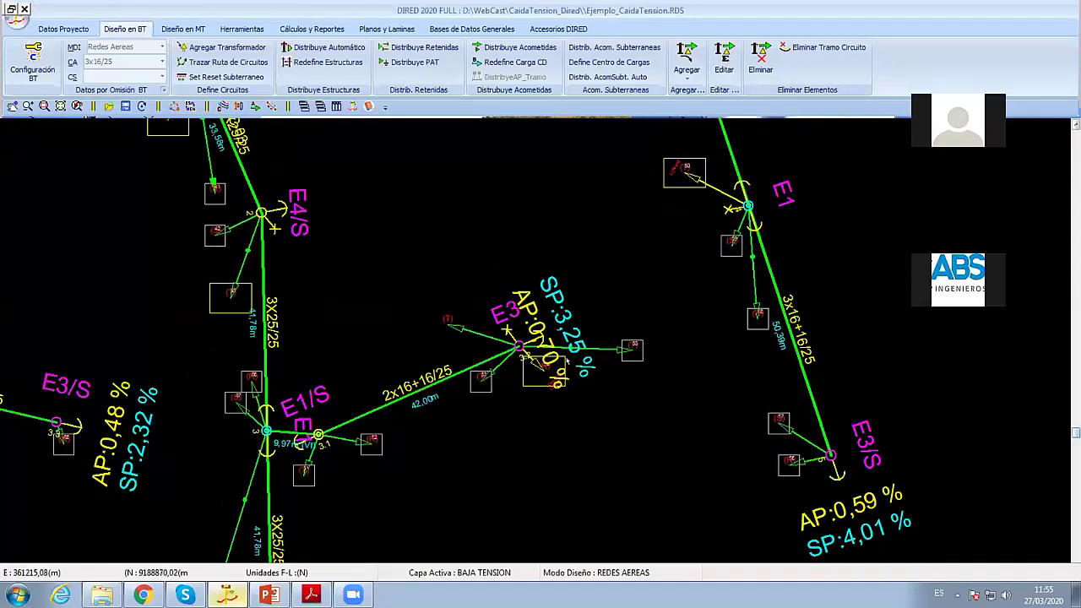
{"action": "middle_click_drag", "start_coordinate": [458, 448], "coordinate": [460, 420]}
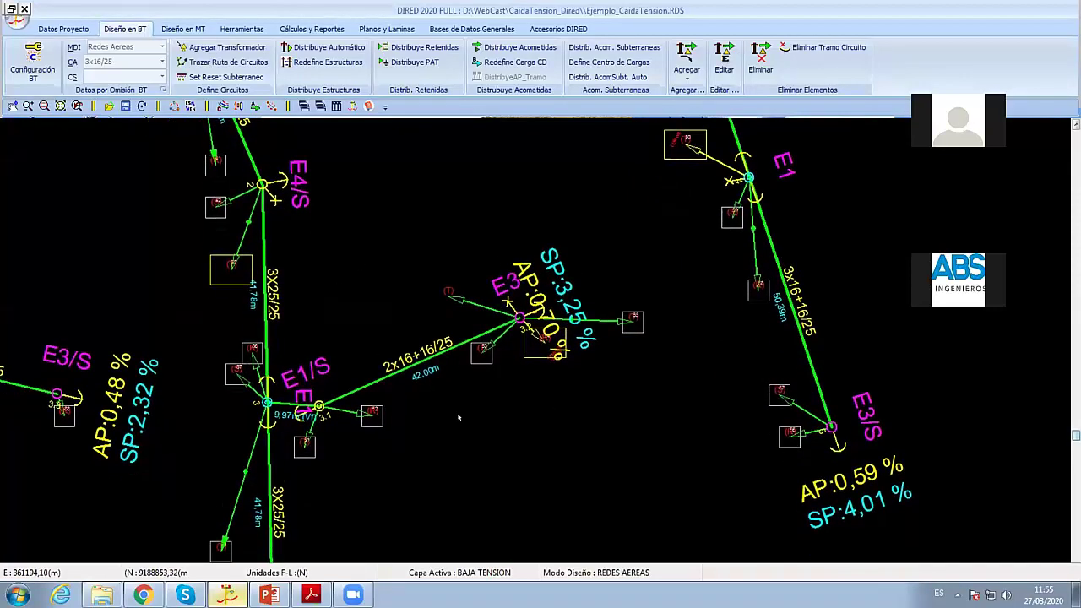
{"action": "scroll", "coordinate": [467, 321], "scroll_direction": "up", "scroll_amount": 1}
{"action": "scroll", "coordinate": [452, 302], "scroll_direction": "up", "scroll_amount": 1}
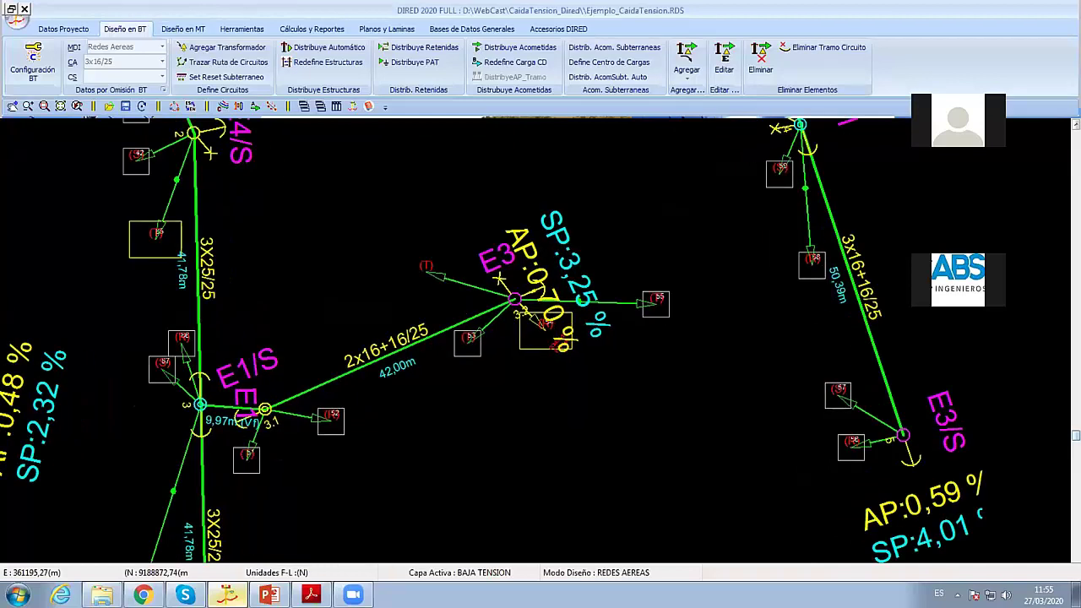
{"action": "scroll", "coordinate": [437, 284], "scroll_direction": "up", "scroll_amount": 1}
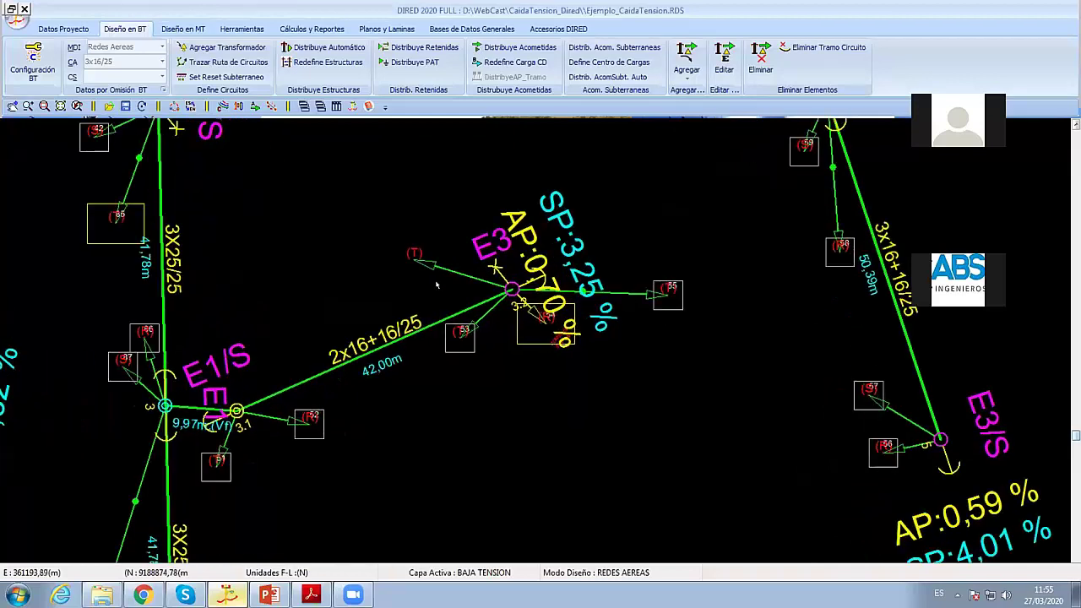
Step: In Configuración General BT numbering settings, change the Fases Cargas size from 2,0 to 4 and apply
{"action": "left_click", "coordinate": [223, 105]}
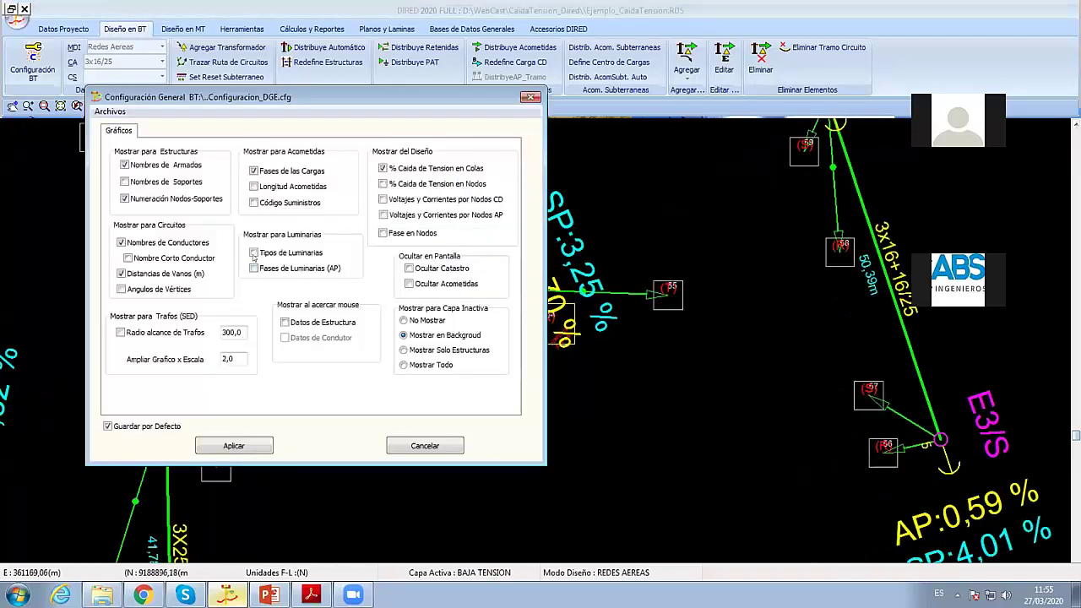
{"action": "left_click", "coordinate": [434, 459]}
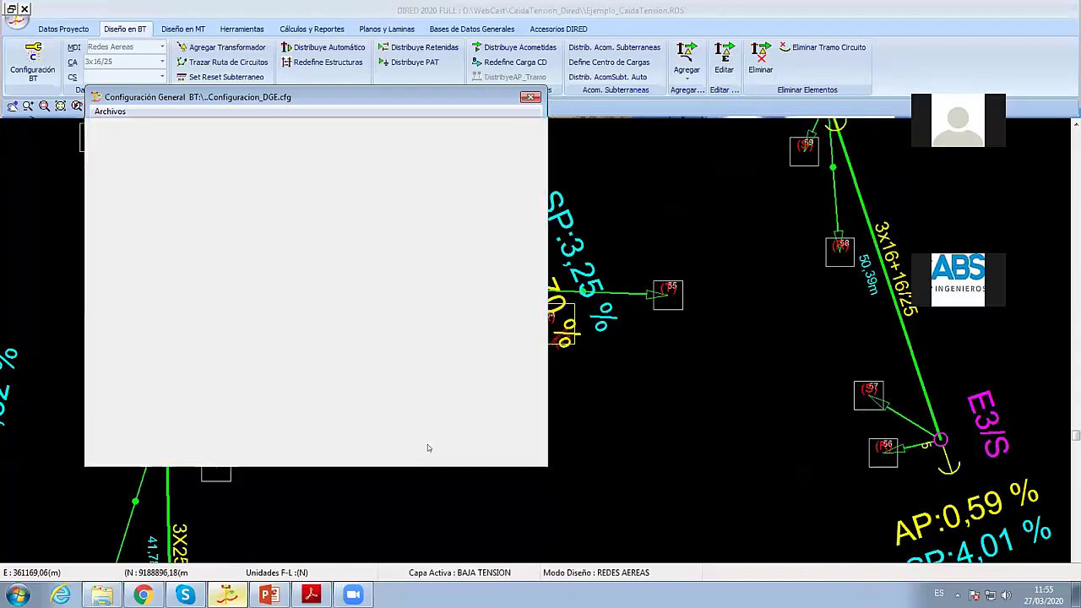
{"action": "left_click", "coordinate": [250, 106]}
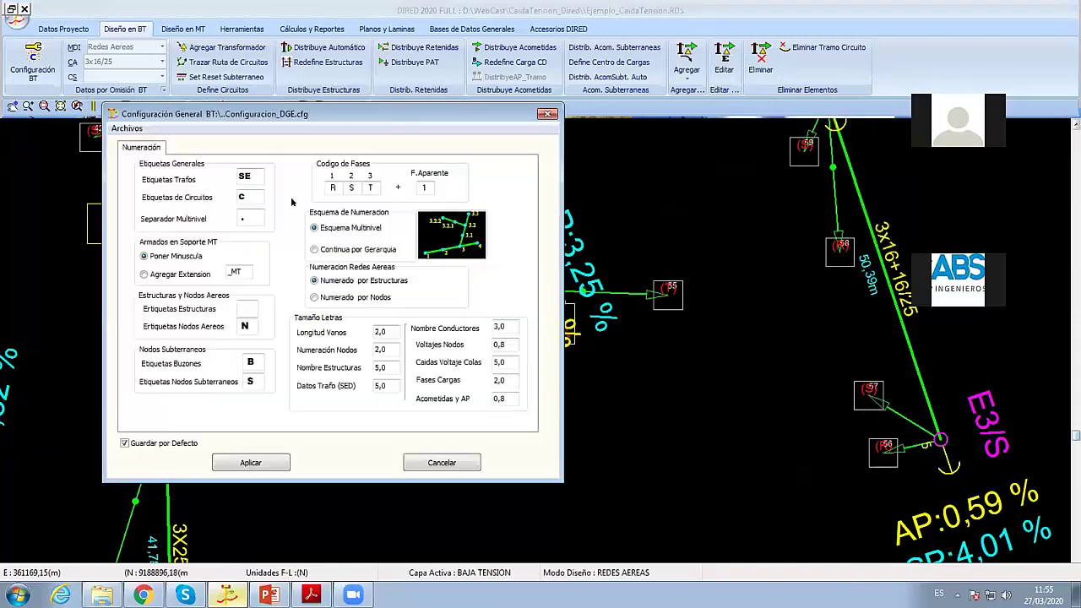
{"action": "double_click", "coordinate": [499, 380]}
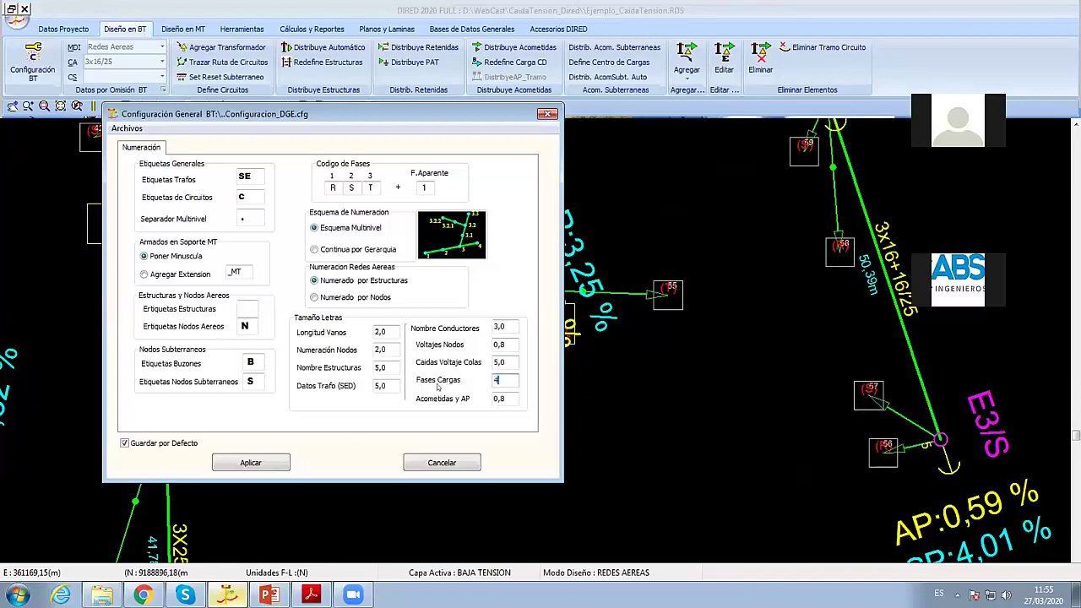
{"action": "left_click", "coordinate": [262, 466]}
{"action": "scroll", "coordinate": [503, 342], "scroll_direction": "down", "scroll_amount": 2}
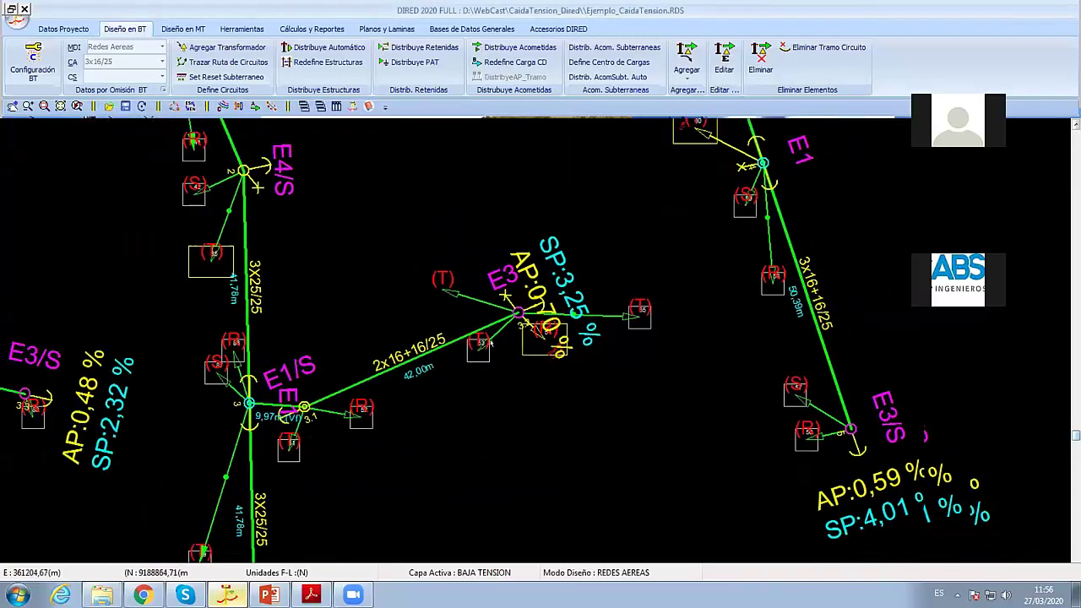
{"action": "middle_click_drag", "start_coordinate": [488, 319], "coordinate": [525, 355]}
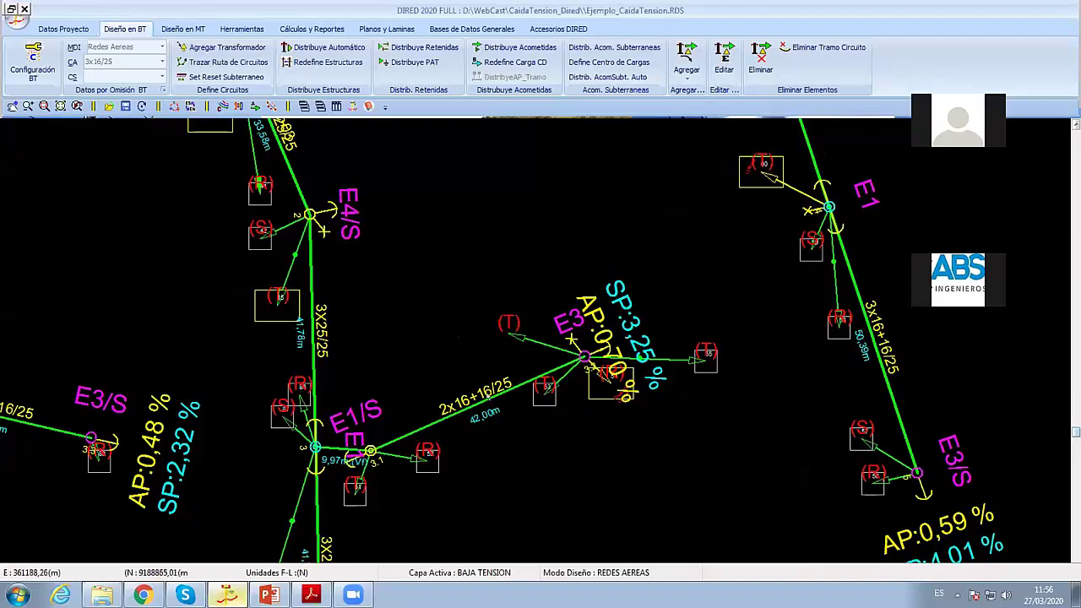
{"action": "middle_click_drag", "start_coordinate": [540, 338], "coordinate": [574, 259]}
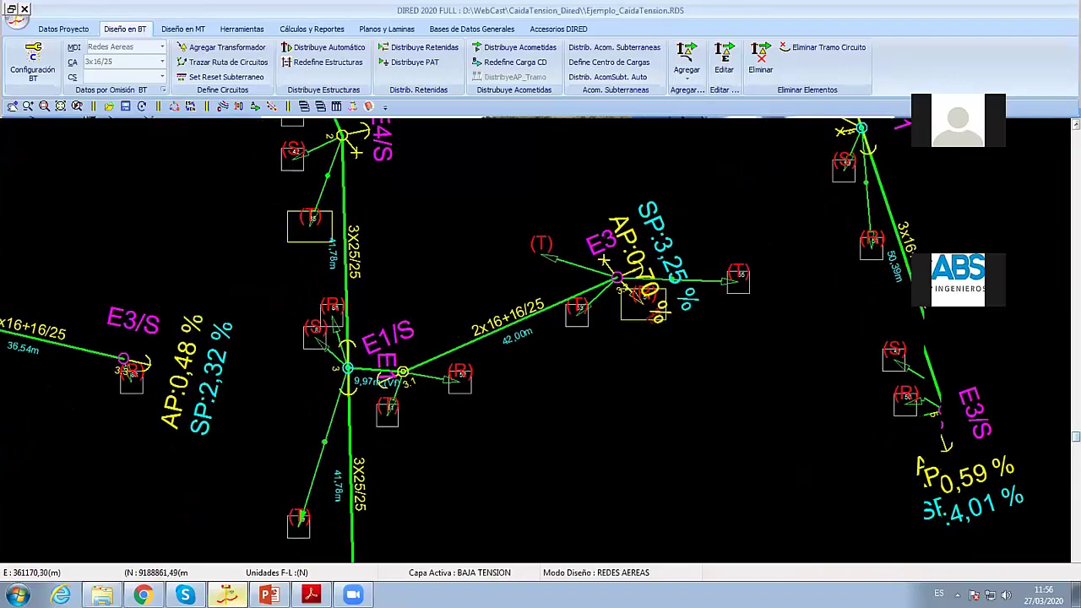
{"action": "mouse_move", "coordinate": [384, 321]}
{"action": "middle_mouse_down"}
{"action": "mouse_move", "coordinate": [445, 317]}
{"action": "mouse_move", "coordinate": [500, 404]}
{"action": "middle_mouse_up"}
{"action": "scroll", "coordinate": [522, 386], "scroll_direction": "down", "scroll_amount": 1}
{"action": "scroll", "coordinate": [476, 343], "scroll_direction": "up", "scroll_amount": 1}
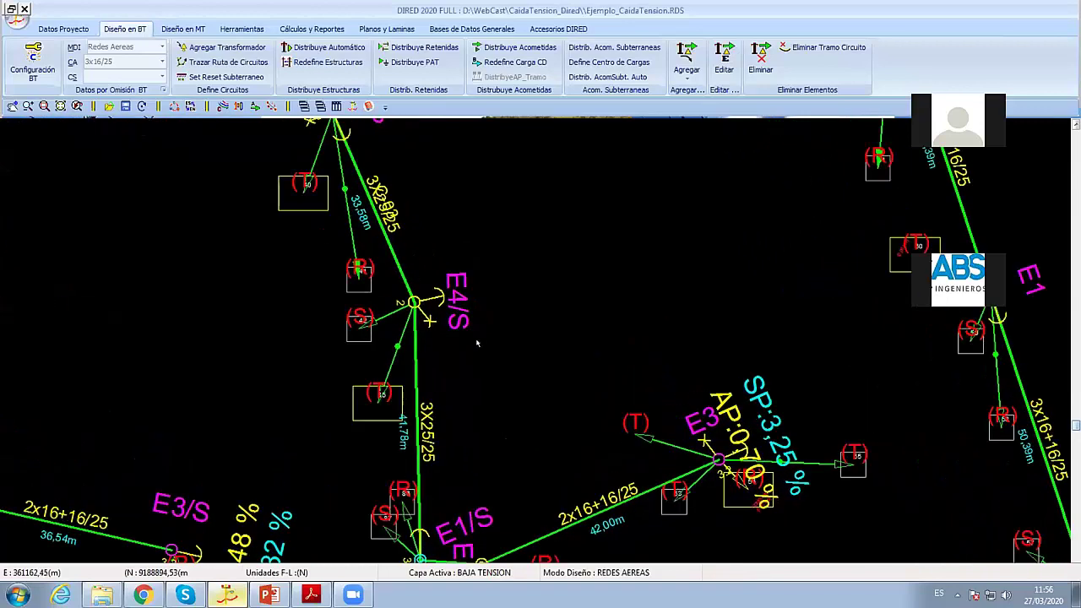
{"action": "middle_click_drag", "start_coordinate": [478, 352], "coordinate": [533, 391]}
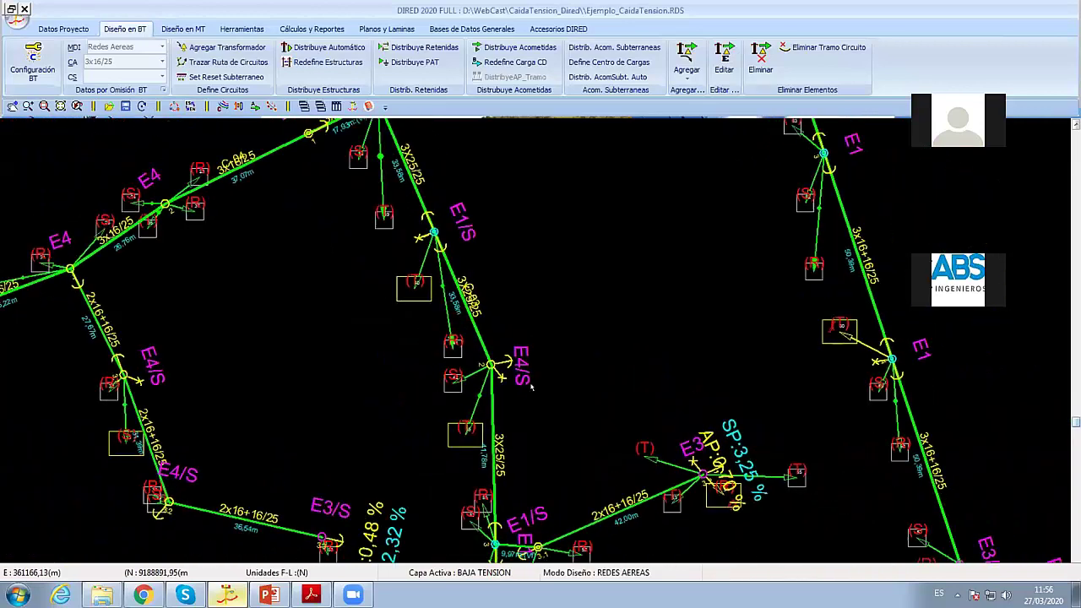
{"action": "scroll", "coordinate": [533, 391], "scroll_direction": "down", "scroll_amount": 1}
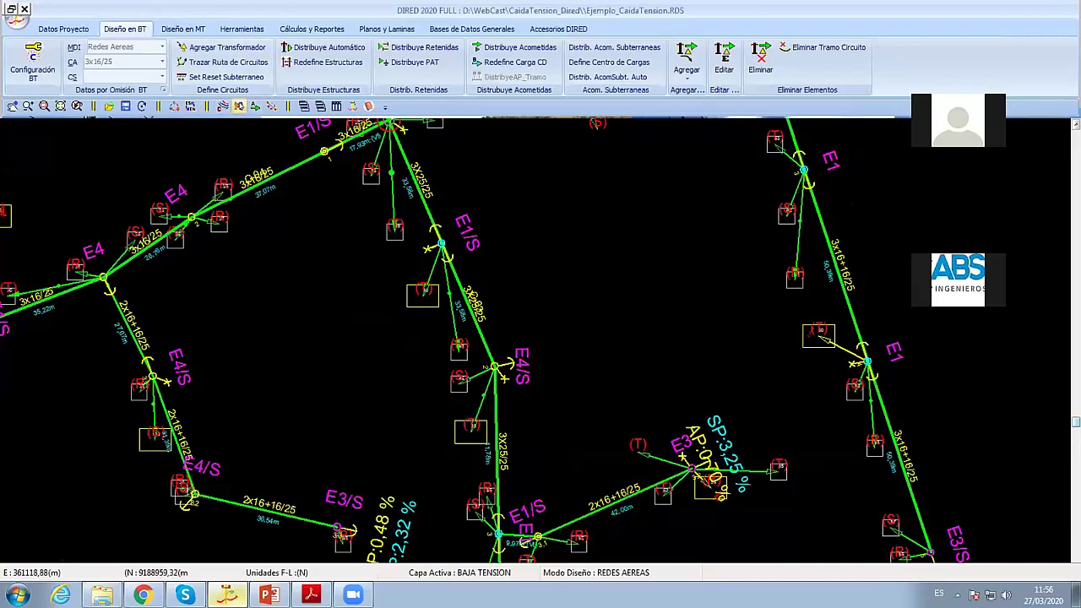
Step: Open and close the BT settings, then zoom into the E1/S pole's kW, V and A readings
{"action": "left_click", "coordinate": [239, 106]}
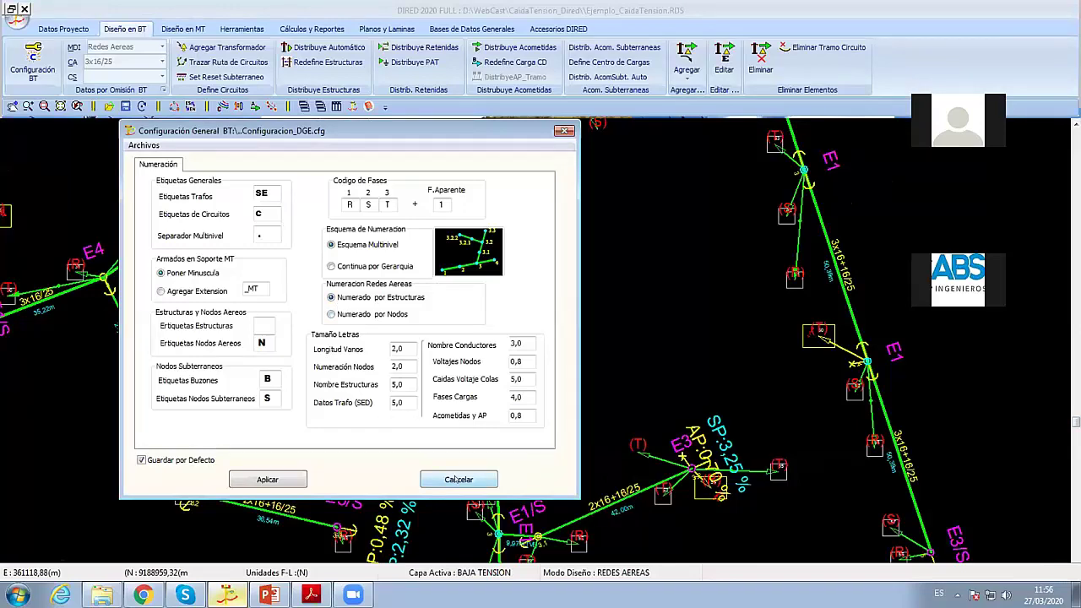
{"action": "left_click", "coordinate": [457, 479]}
{"action": "scroll", "coordinate": [459, 371], "scroll_direction": "up", "scroll_amount": 5}
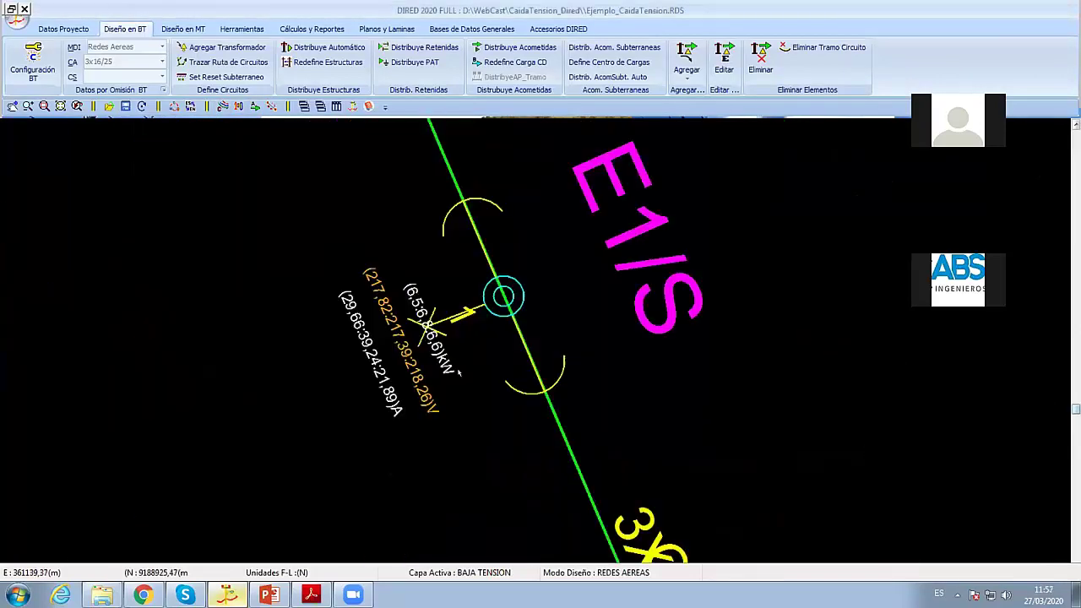
{"action": "scroll", "coordinate": [459, 372], "scroll_direction": "up", "scroll_amount": 1}
{"action": "scroll", "coordinate": [437, 354], "scroll_direction": "up", "scroll_amount": 1}
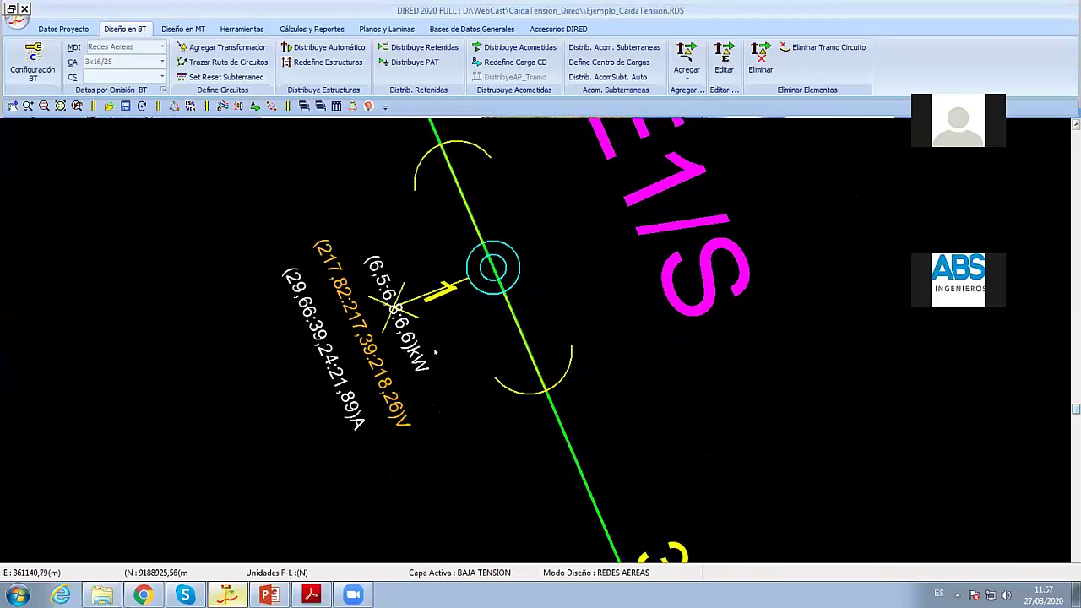
{"action": "scroll", "coordinate": [542, 401], "scroll_direction": "up", "scroll_amount": 1}
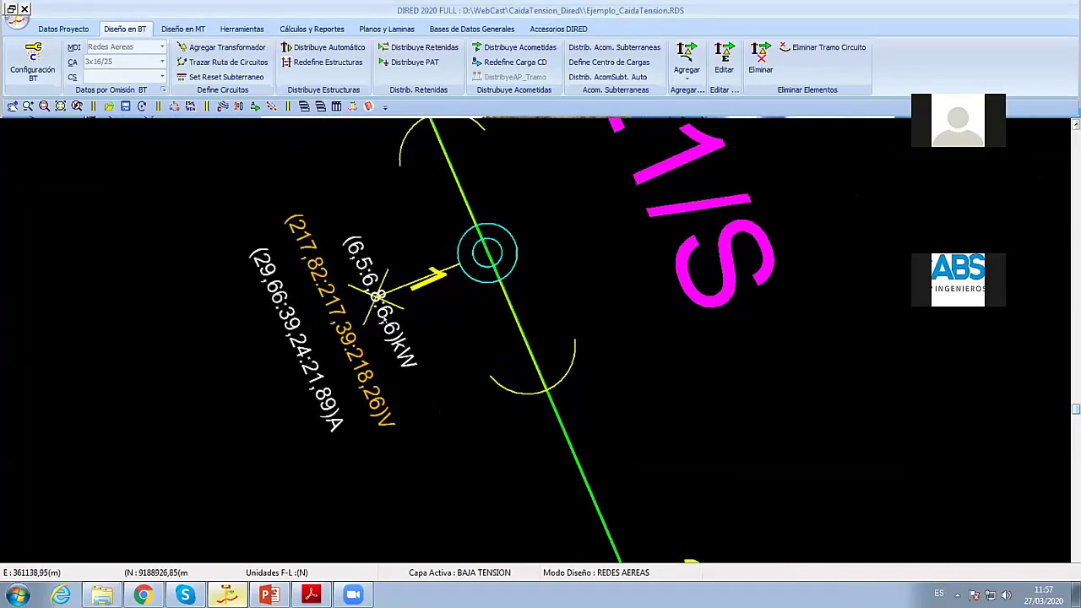
{"action": "middle_click_drag", "start_coordinate": [276, 277], "coordinate": [401, 298]}
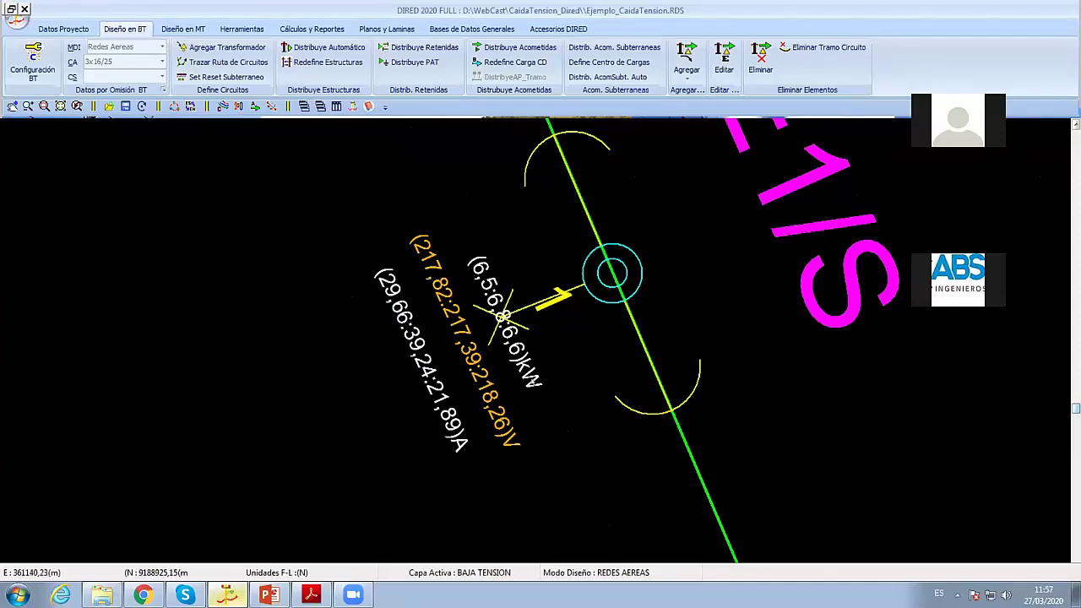
{"action": "scroll", "coordinate": [541, 384], "scroll_direction": "down", "scroll_amount": 1}
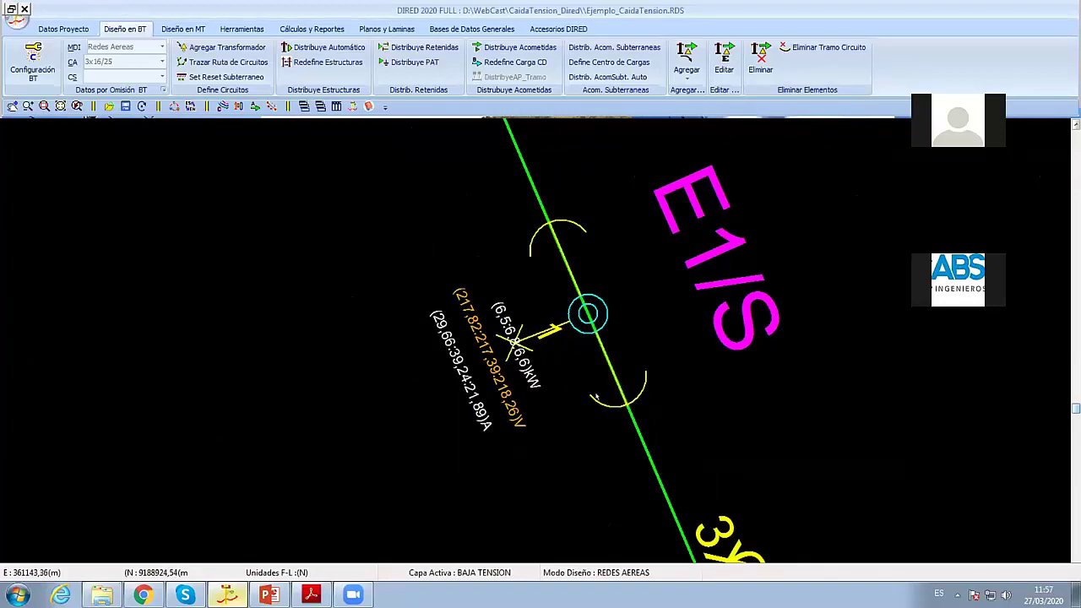
{"action": "scroll", "coordinate": [596, 397], "scroll_direction": "down", "scroll_amount": 2}
{"action": "scroll", "coordinate": [583, 393], "scroll_direction": "down", "scroll_amount": 1}
{"action": "scroll", "coordinate": [557, 388], "scroll_direction": "down", "scroll_amount": 1}
{"action": "scroll", "coordinate": [540, 383], "scroll_direction": "down", "scroll_amount": 1}
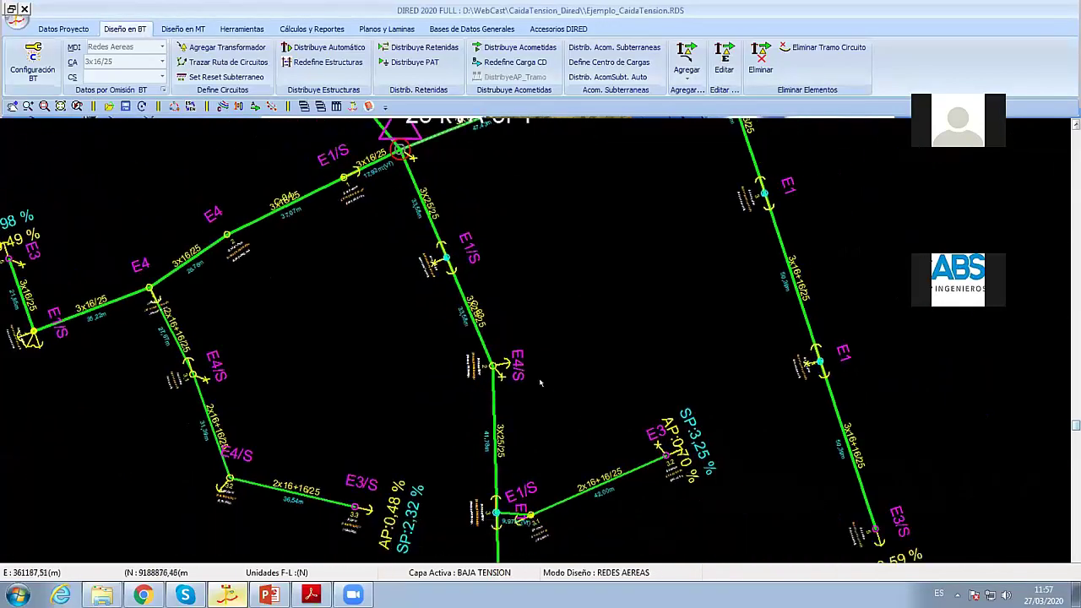
{"action": "middle_click_drag", "start_coordinate": [540, 385], "coordinate": [457, 310]}
{"action": "scroll", "coordinate": [537, 389], "scroll_direction": "up", "scroll_amount": 1}
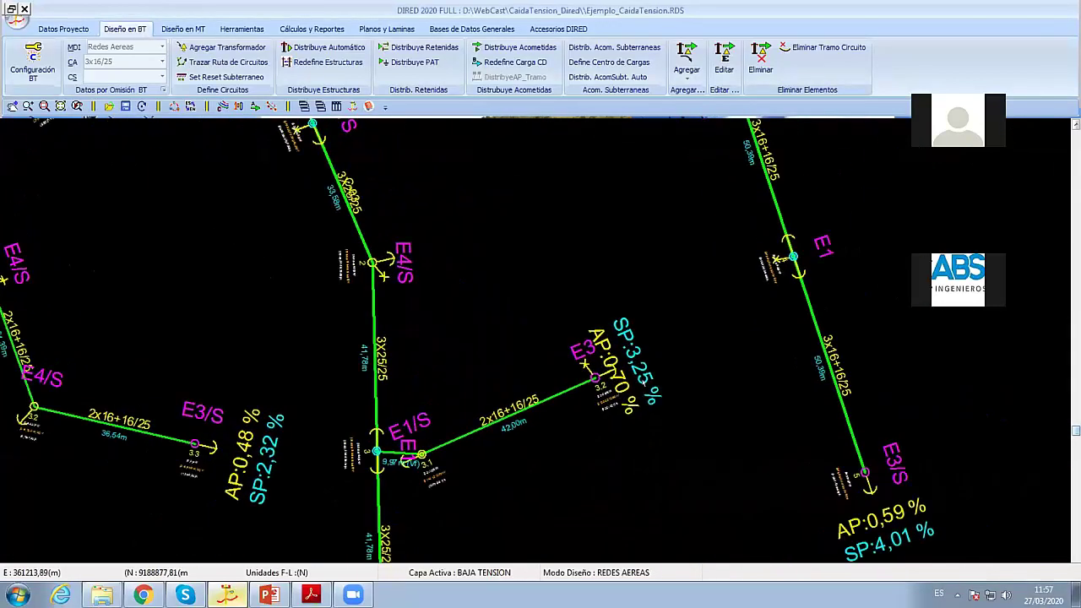
{"action": "scroll", "coordinate": [515, 306], "scroll_direction": "up", "scroll_amount": 2}
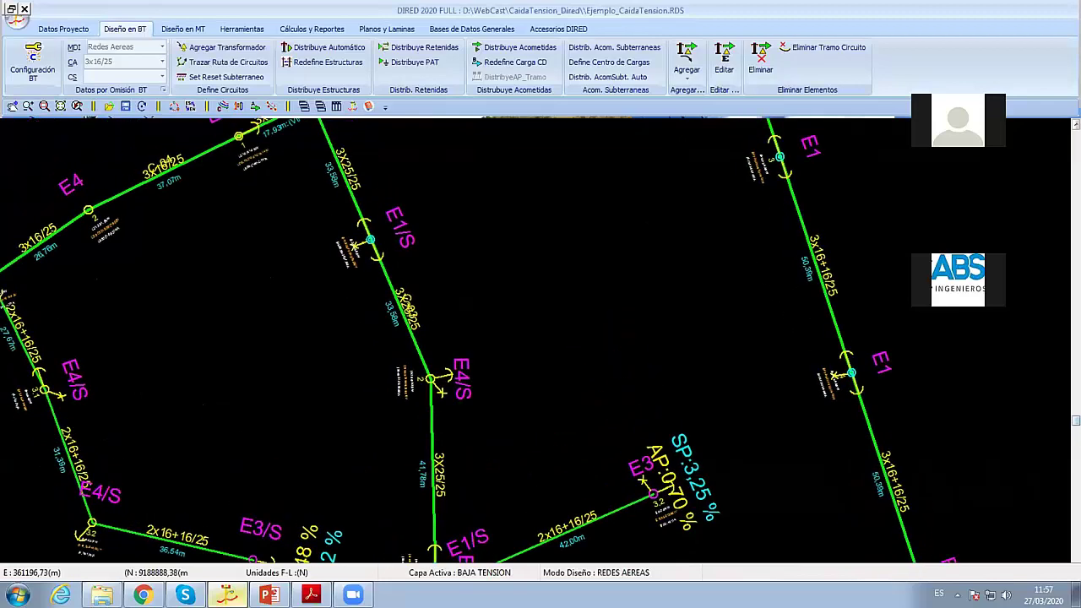
{"action": "scroll", "coordinate": [473, 304], "scroll_direction": "up", "scroll_amount": 2}
{"action": "scroll", "coordinate": [430, 301], "scroll_direction": "up", "scroll_amount": 2}
{"action": "scroll", "coordinate": [393, 299], "scroll_direction": "up", "scroll_amount": 2}
{"action": "scroll", "coordinate": [358, 301], "scroll_direction": "up", "scroll_amount": 1}
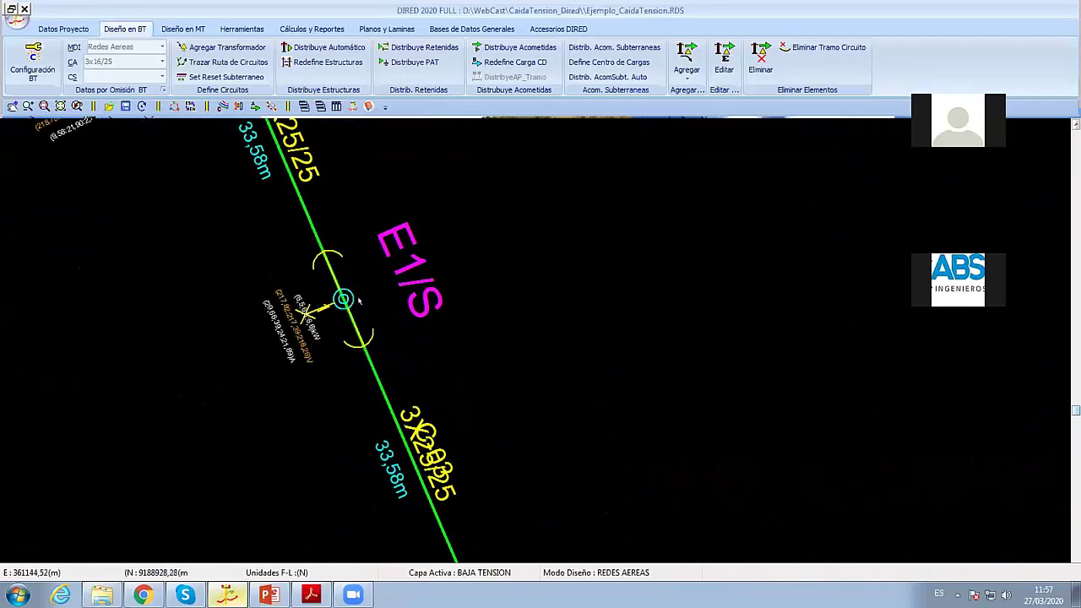
{"action": "scroll", "coordinate": [545, 416], "scroll_direction": "down", "scroll_amount": 1}
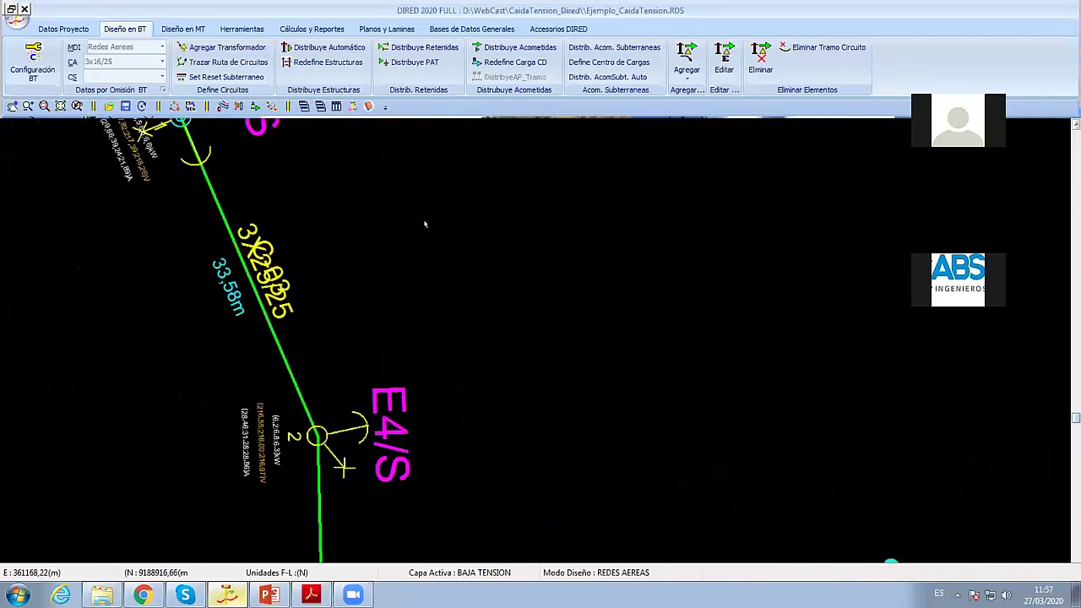
{"action": "scroll", "coordinate": [524, 386], "scroll_direction": "down", "scroll_amount": 1}
{"action": "scroll", "coordinate": [504, 391], "scroll_direction": "down", "scroll_amount": 1}
{"action": "scroll", "coordinate": [608, 422], "scroll_direction": "down", "scroll_amount": 1}
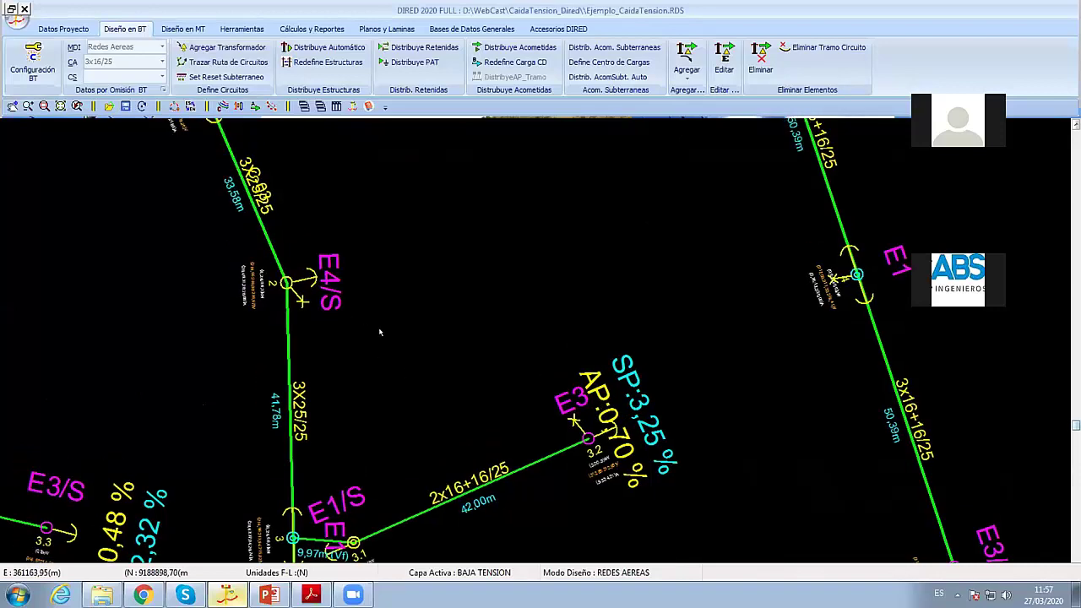
{"action": "middle_click_drag", "start_coordinate": [347, 313], "coordinate": [551, 507]}
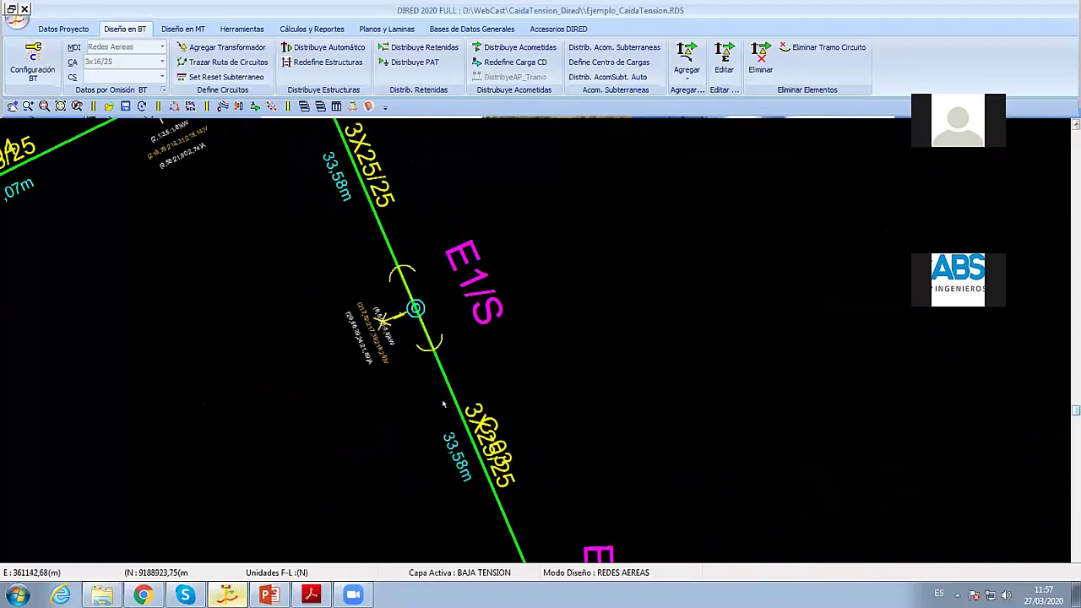
{"action": "scroll", "coordinate": [412, 365], "scroll_direction": "up", "scroll_amount": 2}
{"action": "scroll", "coordinate": [412, 365], "scroll_direction": "up", "scroll_amount": 1}
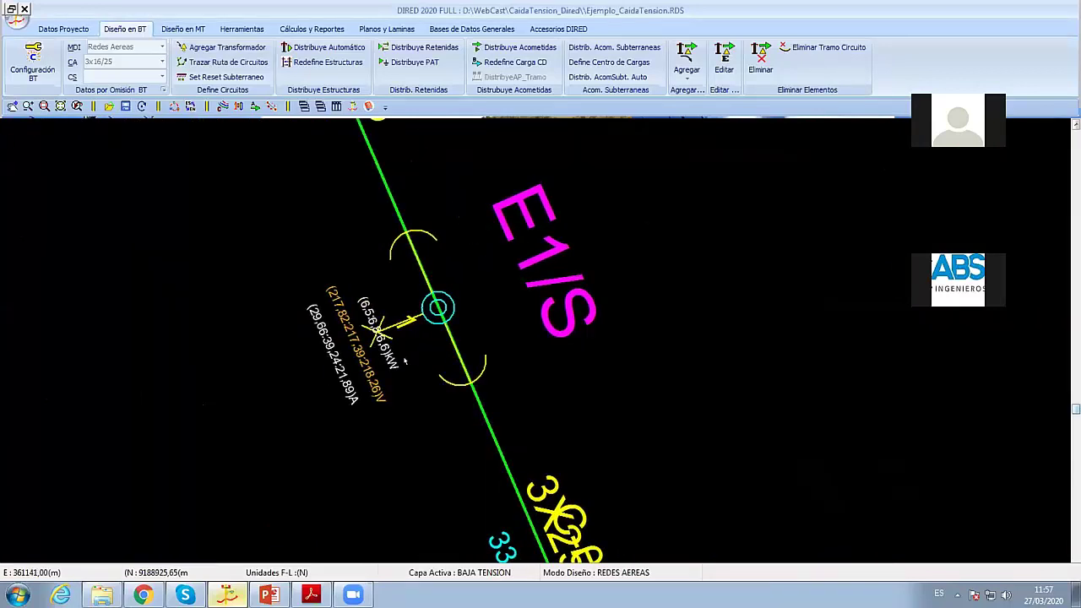
{"action": "scroll", "coordinate": [405, 362], "scroll_direction": "down", "scroll_amount": 1}
{"action": "scroll", "coordinate": [410, 346], "scroll_direction": "down", "scroll_amount": 1}
{"action": "scroll", "coordinate": [413, 329], "scroll_direction": "down", "scroll_amount": 1}
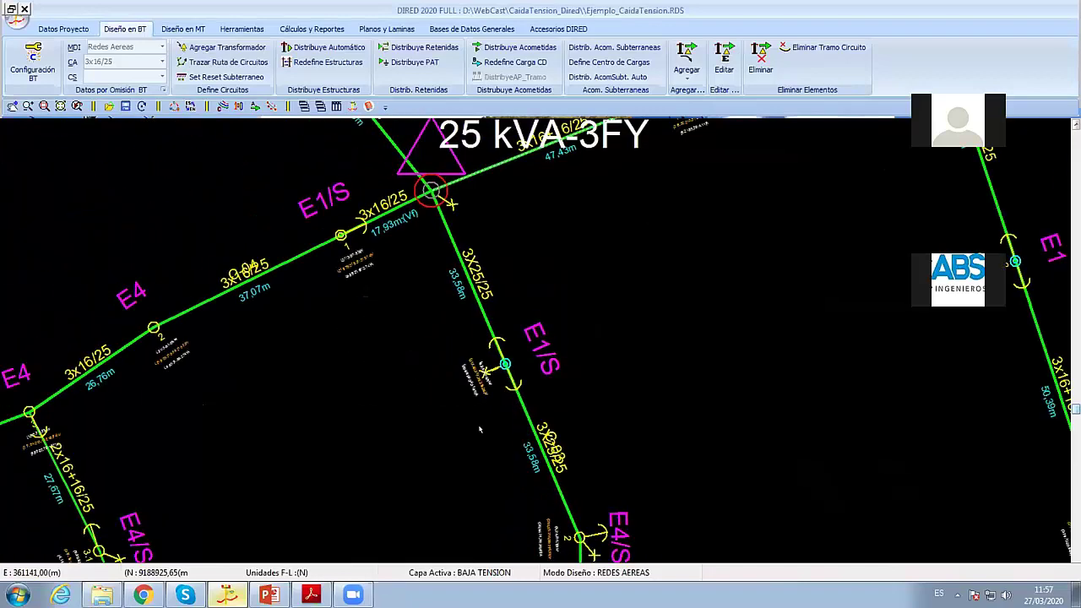
{"action": "scroll", "coordinate": [417, 317], "scroll_direction": "down", "scroll_amount": 1}
{"action": "scroll", "coordinate": [480, 341], "scroll_direction": "down", "scroll_amount": 1}
{"action": "scroll", "coordinate": [477, 350], "scroll_direction": "down", "scroll_amount": 1}
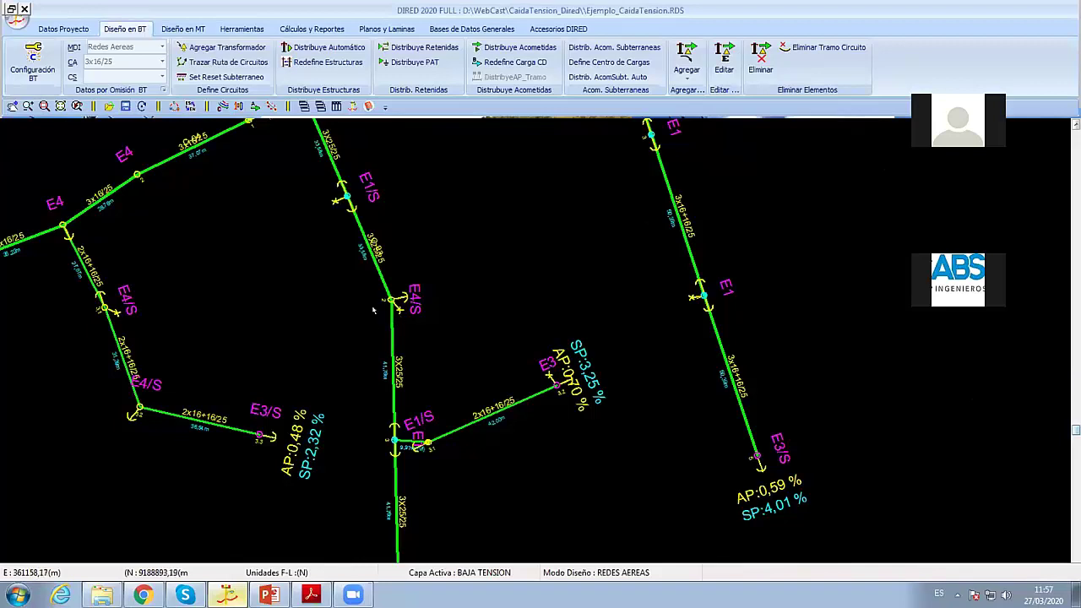
Step: Switch the calculation model to Simula Sistema Balanceado and apply it
{"action": "left_click", "coordinate": [34, 53]}
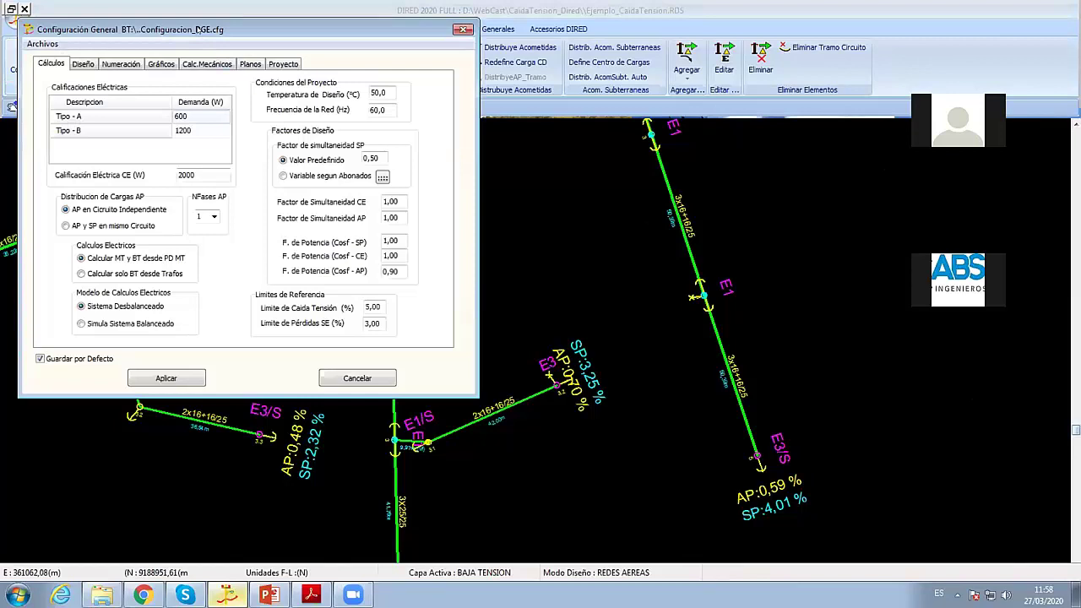
{"action": "left_click_drag", "start_coordinate": [197, 30], "coordinate": [481, 28]}
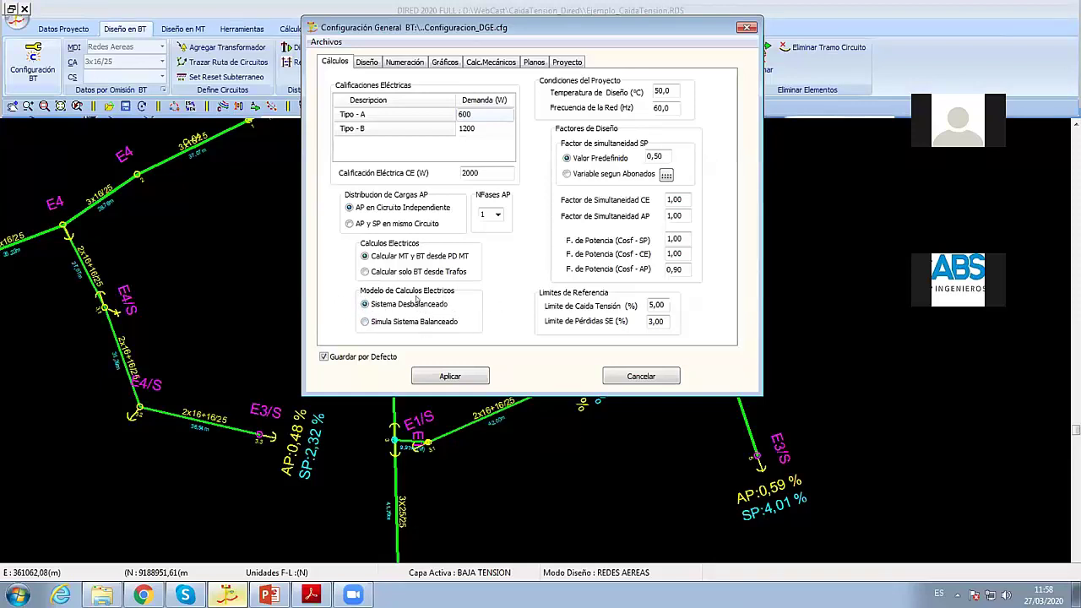
{"action": "left_click", "coordinate": [376, 322]}
{"action": "left_click_drag", "start_coordinate": [470, 30], "coordinate": [749, 17]}
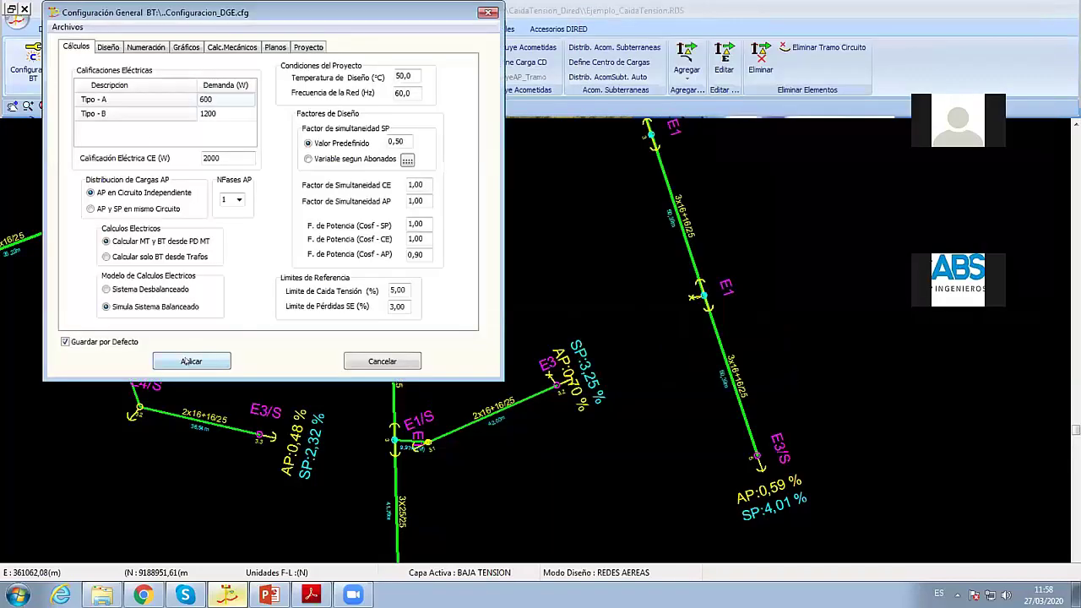
{"action": "left_click", "coordinate": [188, 361]}
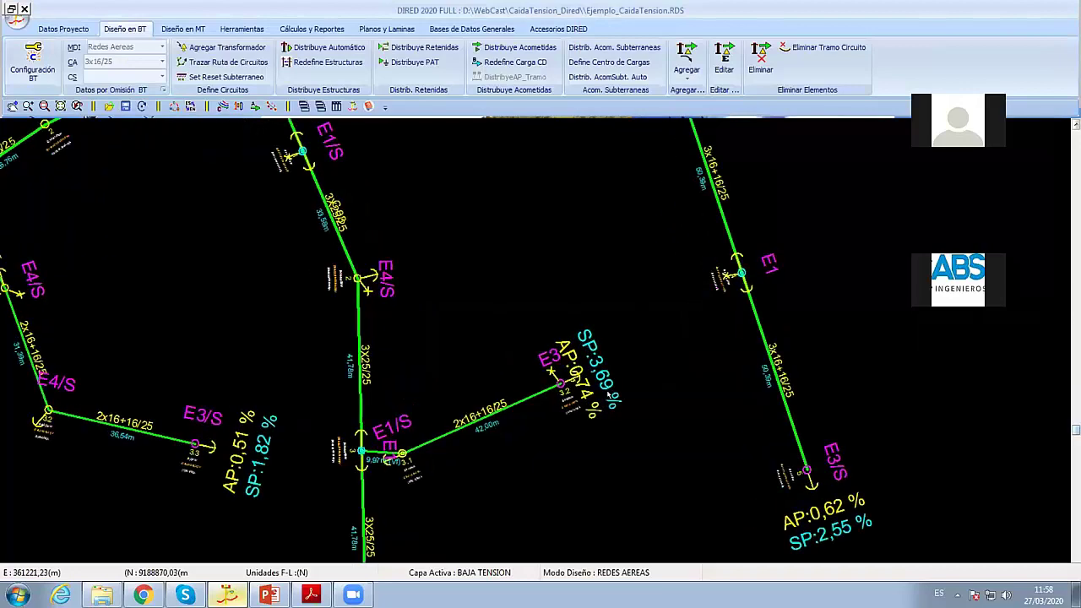
Step: Review the recalculated network, following the red circuit to its SP 7,41 % end
{"action": "scroll", "coordinate": [790, 328], "scroll_direction": "up", "scroll_amount": 1}
{"action": "scroll", "coordinate": [790, 328], "scroll_direction": "up", "scroll_amount": 1}
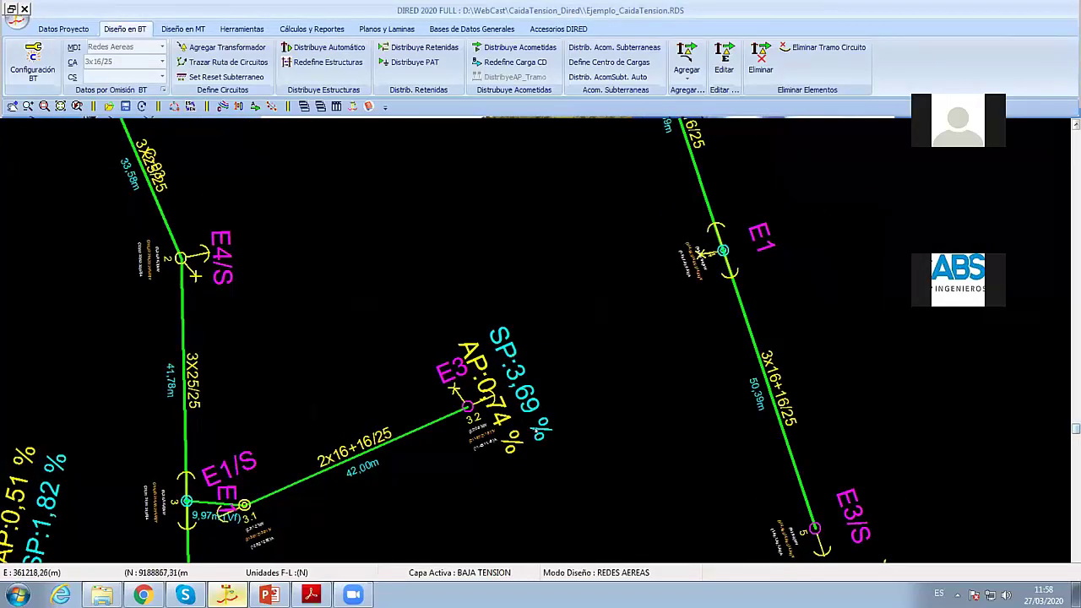
{"action": "scroll", "coordinate": [541, 430], "scroll_direction": "down", "scroll_amount": 1}
{"action": "scroll", "coordinate": [541, 430], "scroll_direction": "down", "scroll_amount": 1}
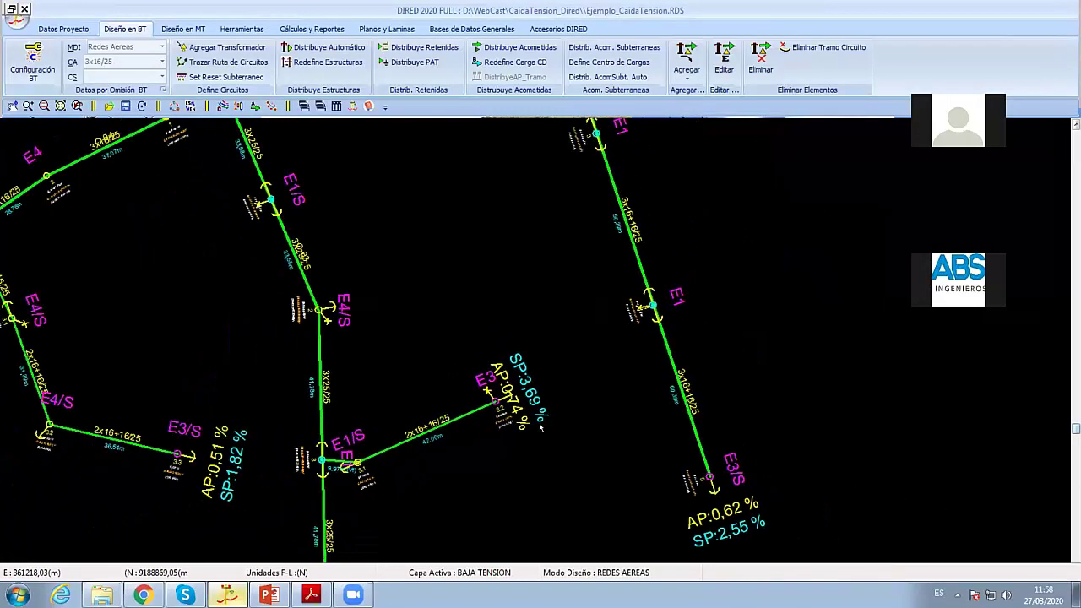
{"action": "scroll", "coordinate": [540, 428], "scroll_direction": "down", "scroll_amount": 1}
{"action": "scroll", "coordinate": [541, 428], "scroll_direction": "up", "scroll_amount": 1}
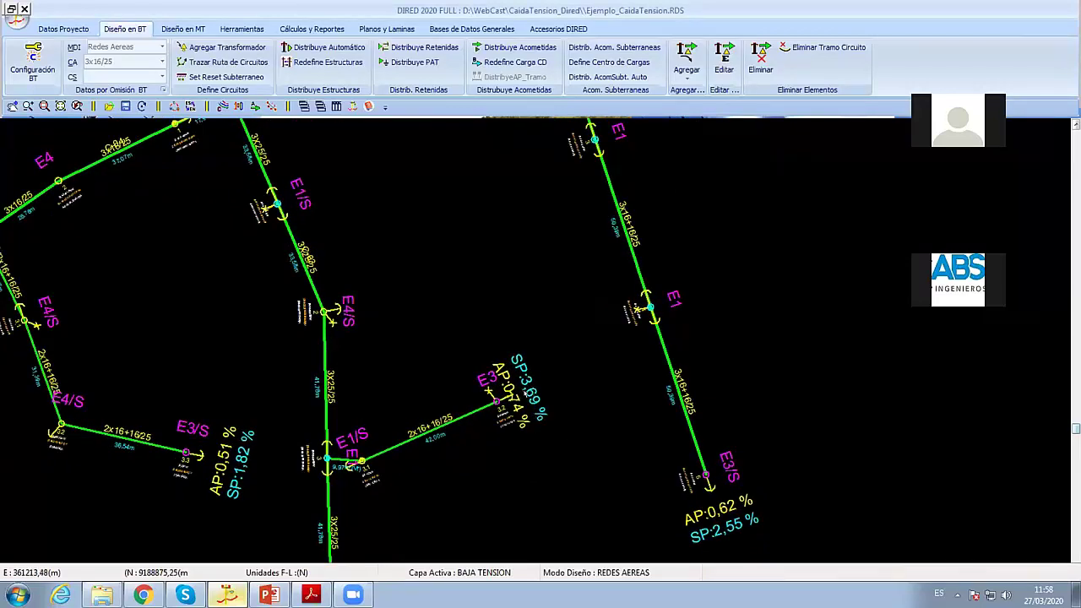
{"action": "mouse_move", "coordinate": [530, 393]}
{"action": "middle_mouse_down"}
{"action": "mouse_move", "coordinate": [489, 315]}
{"action": "mouse_move", "coordinate": [524, 435]}
{"action": "mouse_move", "coordinate": [511, 373]}
{"action": "mouse_move", "coordinate": [713, 407]}
{"action": "mouse_move", "coordinate": [713, 465]}
{"action": "mouse_move", "coordinate": [713, 422]}
{"action": "middle_mouse_up"}
{"action": "scroll", "coordinate": [491, 343], "scroll_direction": "down", "scroll_amount": 2}
{"action": "middle_click_drag", "start_coordinate": [713, 253], "coordinate": [713, 557]}
{"action": "middle_click_drag", "start_coordinate": [540, 254], "coordinate": [566, 395]}
{"action": "scroll", "coordinate": [469, 338], "scroll_direction": "up", "scroll_amount": 2}
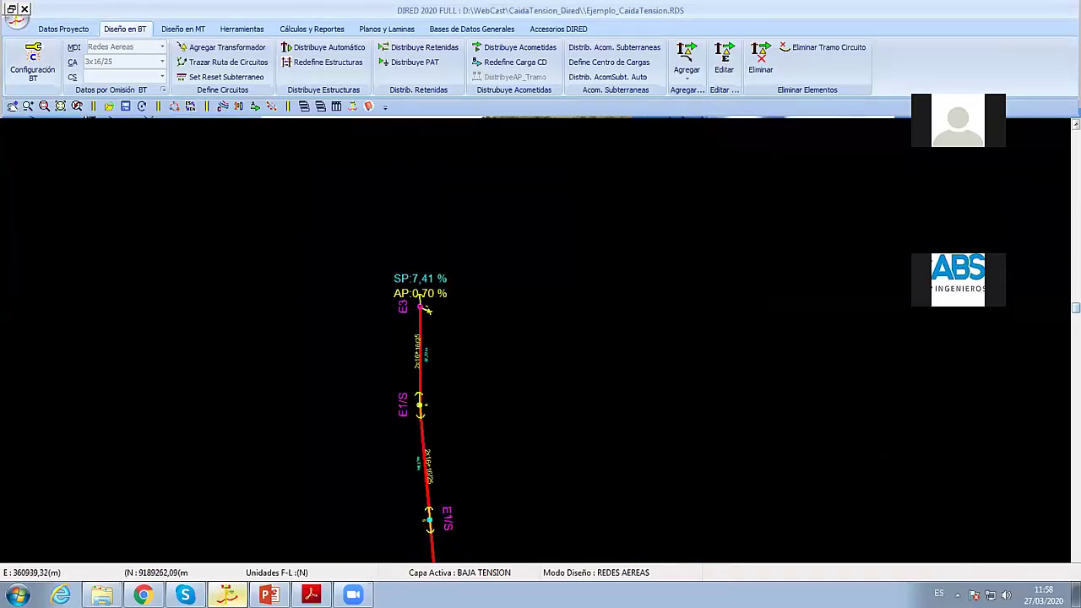
Step: Select Sistema Desbalanceado as the calculation model and apply it
{"action": "left_click", "coordinate": [32, 60]}
{"action": "left_click", "coordinate": [120, 322]}
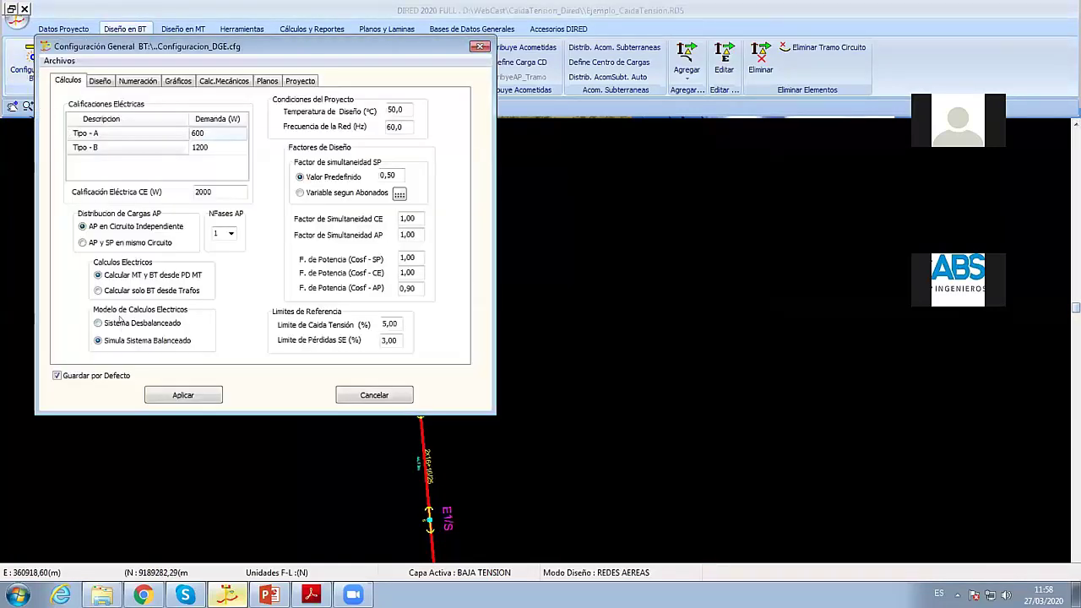
{"action": "left_click", "coordinate": [159, 395]}
Step: Switch back to the balanced system simulation and recalculate
{"action": "left_click", "coordinate": [32, 59]}
{"action": "left_click_drag", "start_coordinate": [253, 52], "coordinate": [832, 61]}
{"action": "left_click", "coordinate": [692, 346]}
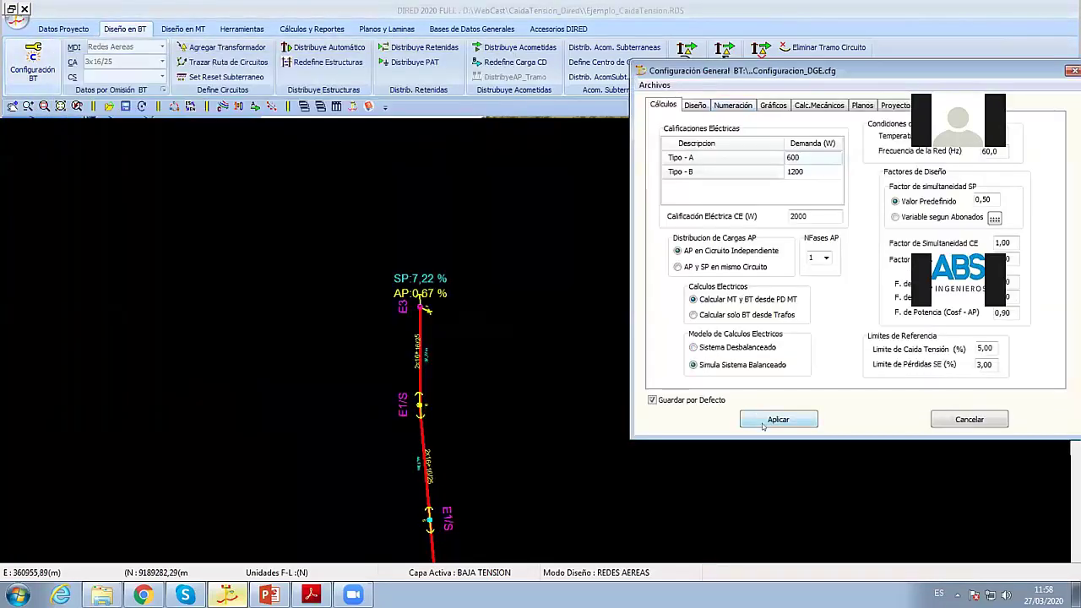
{"action": "left_click", "coordinate": [709, 396]}
{"action": "scroll", "coordinate": [391, 287], "scroll_direction": "up", "scroll_amount": 1}
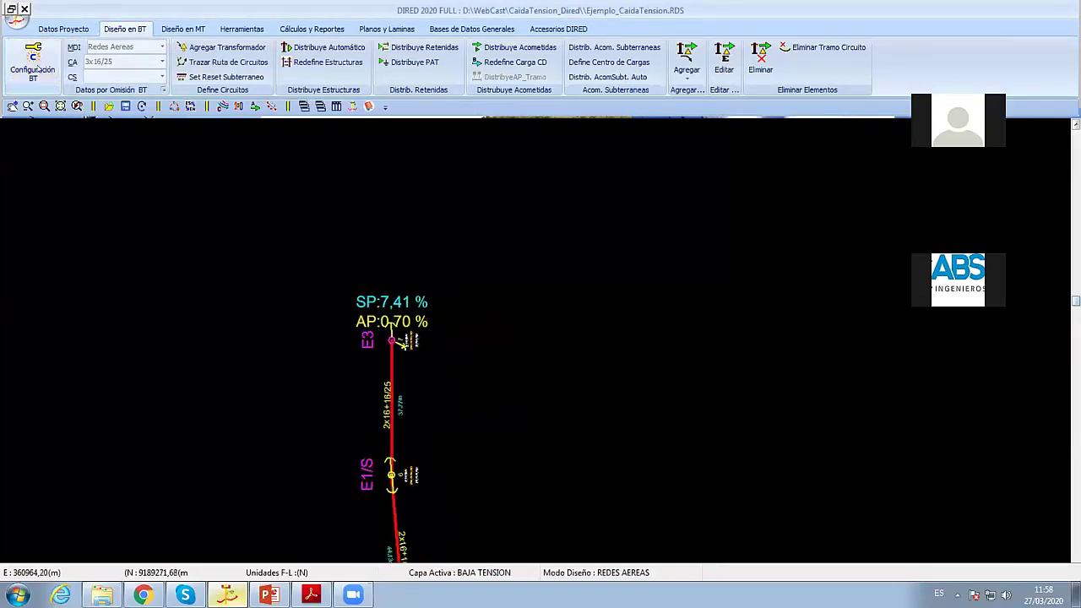
Step: Reapply the unbalanced model, leaving the far E3 end at SP 7,22 %
{"action": "left_click", "coordinate": [32, 59]}
{"action": "left_click_drag", "start_coordinate": [256, 80], "coordinate": [709, 123]}
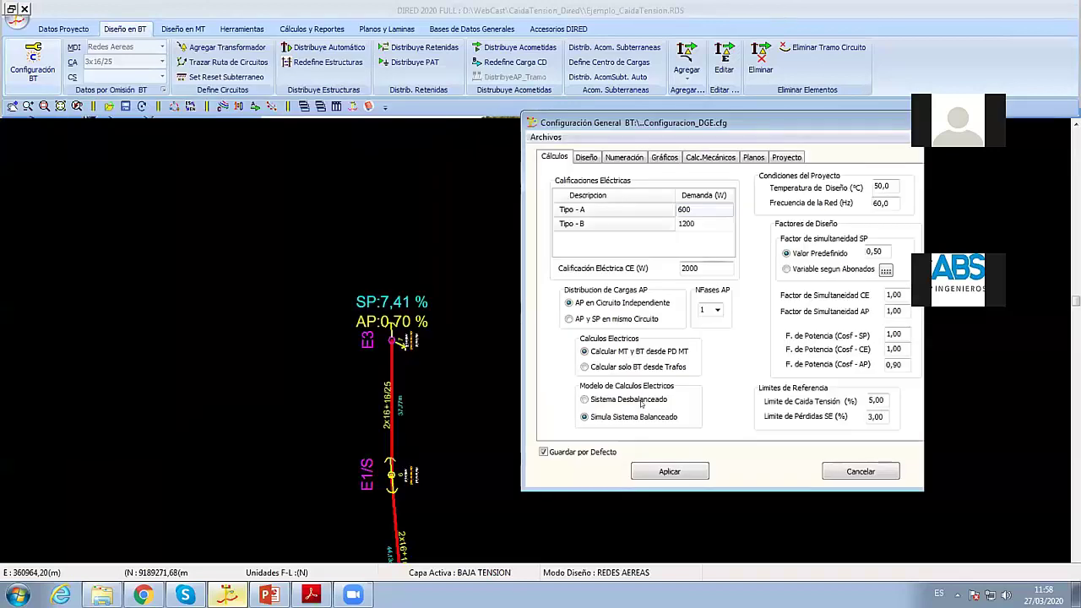
{"action": "left_click", "coordinate": [623, 405]}
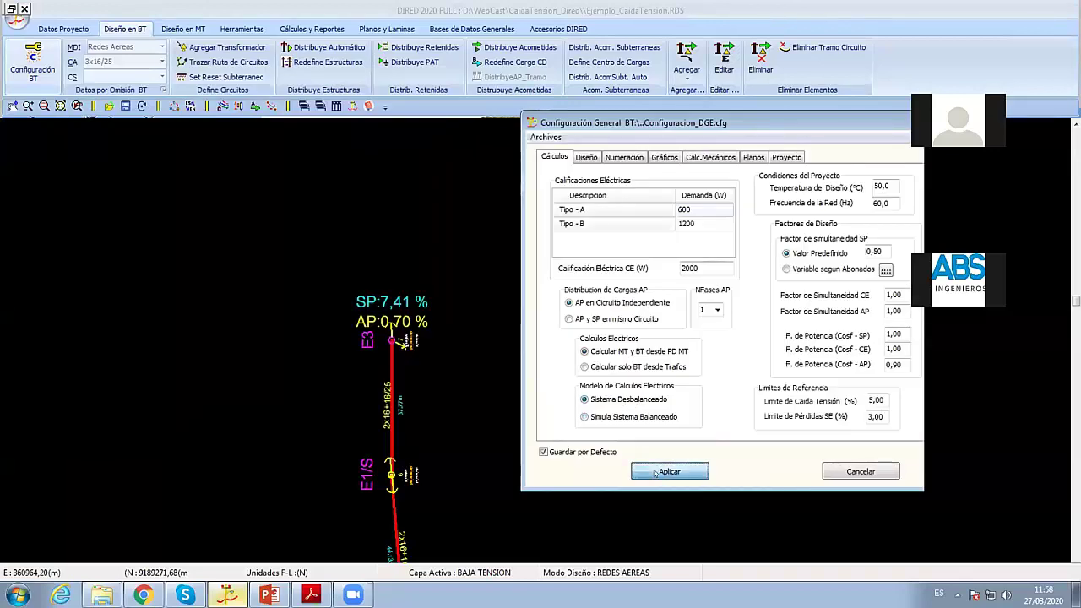
{"action": "left_click", "coordinate": [656, 473]}
{"action": "scroll", "coordinate": [544, 458], "scroll_direction": "down", "scroll_amount": 3}
{"action": "scroll", "coordinate": [543, 458], "scroll_direction": "down", "scroll_amount": 1}
{"action": "middle_click_drag", "start_coordinate": [544, 458], "coordinate": [422, 169]}
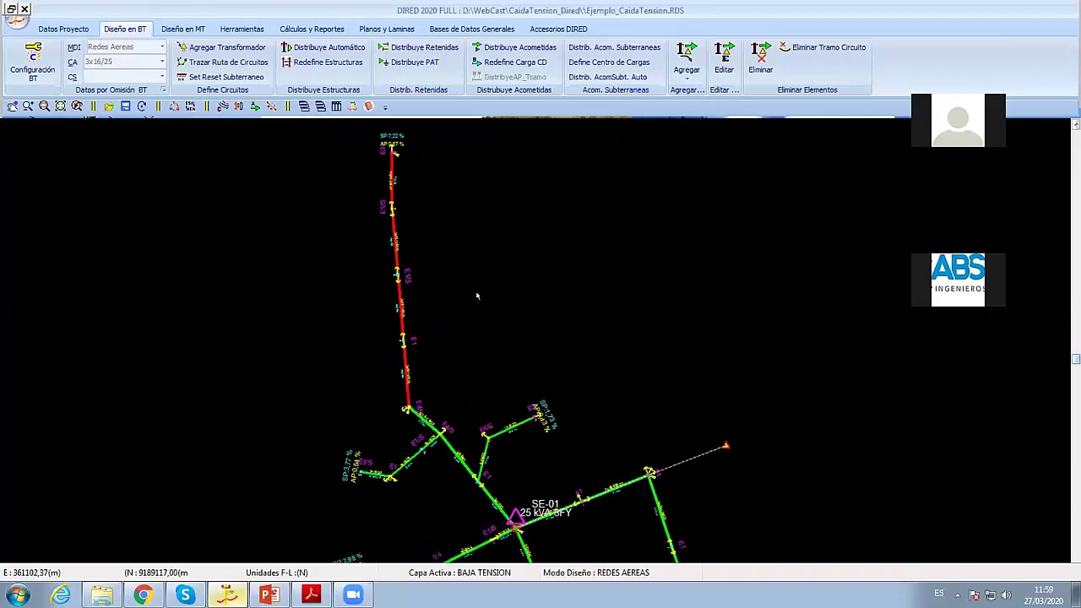
{"action": "middle_click_drag", "start_coordinate": [447, 302], "coordinate": [457, 353]}
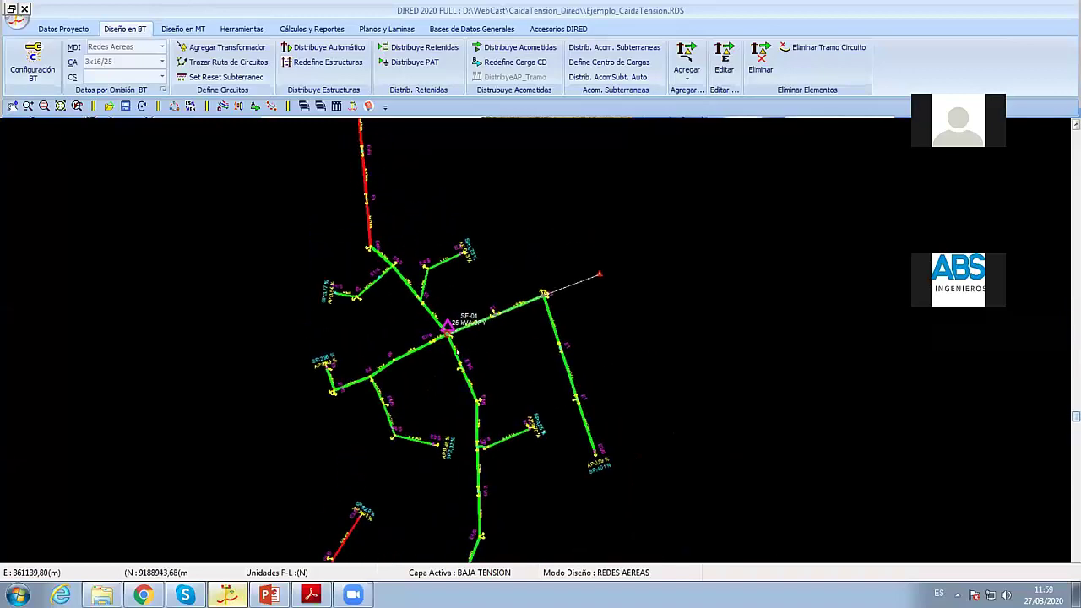
{"action": "scroll", "coordinate": [457, 353], "scroll_direction": "up", "scroll_amount": 1}
{"action": "scroll", "coordinate": [448, 353], "scroll_direction": "up", "scroll_amount": 3}
{"action": "scroll", "coordinate": [448, 353], "scroll_direction": "down", "scroll_amount": 1}
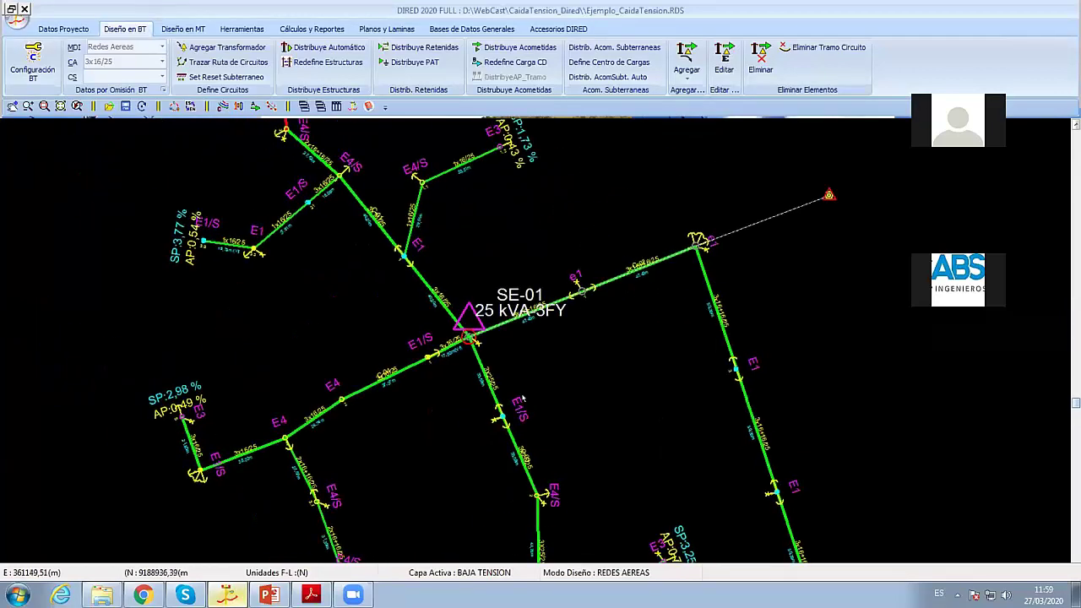
{"action": "scroll", "coordinate": [437, 396], "scroll_direction": "up", "scroll_amount": 1}
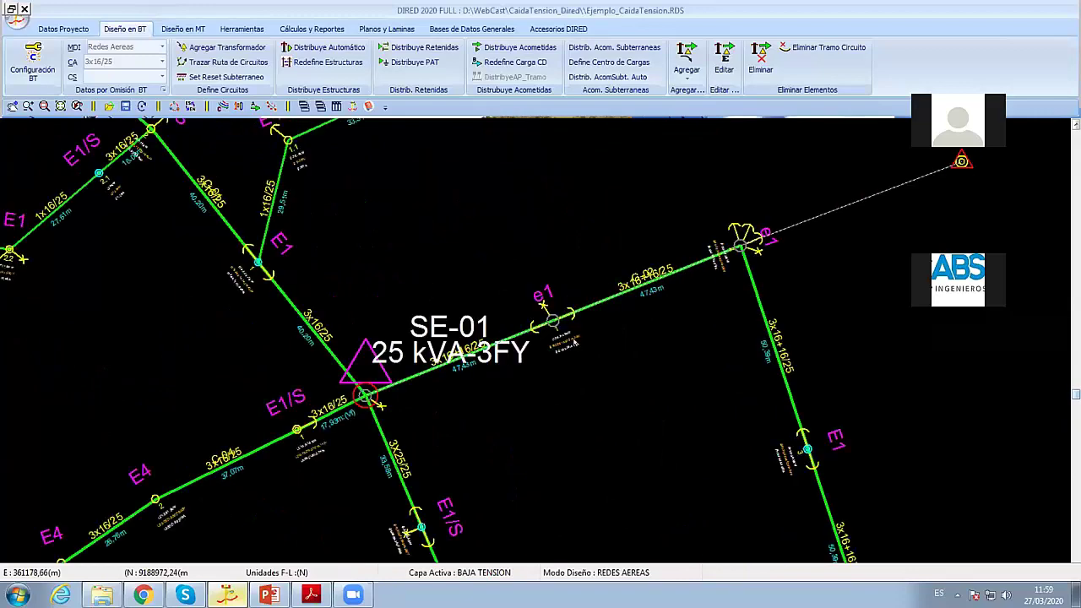
{"action": "scroll", "coordinate": [437, 396], "scroll_direction": "up", "scroll_amount": 1}
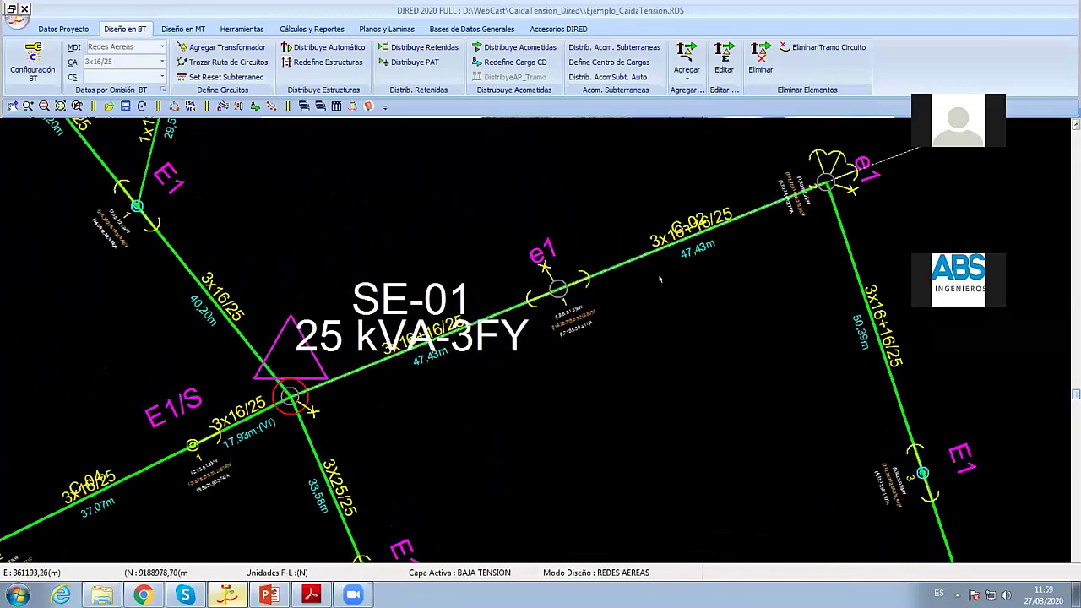
{"action": "middle_click_drag", "start_coordinate": [671, 280], "coordinate": [425, 308]}
{"action": "scroll", "coordinate": [460, 382], "scroll_direction": "down", "scroll_amount": 1}
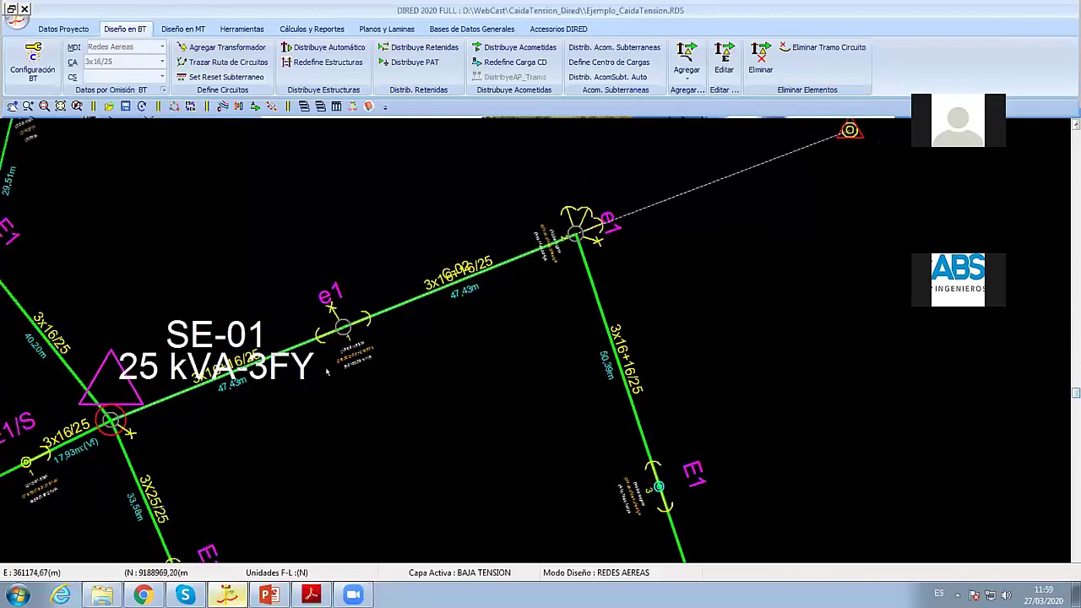
{"action": "scroll", "coordinate": [298, 374], "scroll_direction": "up", "scroll_amount": 1}
{"action": "scroll", "coordinate": [298, 373], "scroll_direction": "down", "scroll_amount": 1}
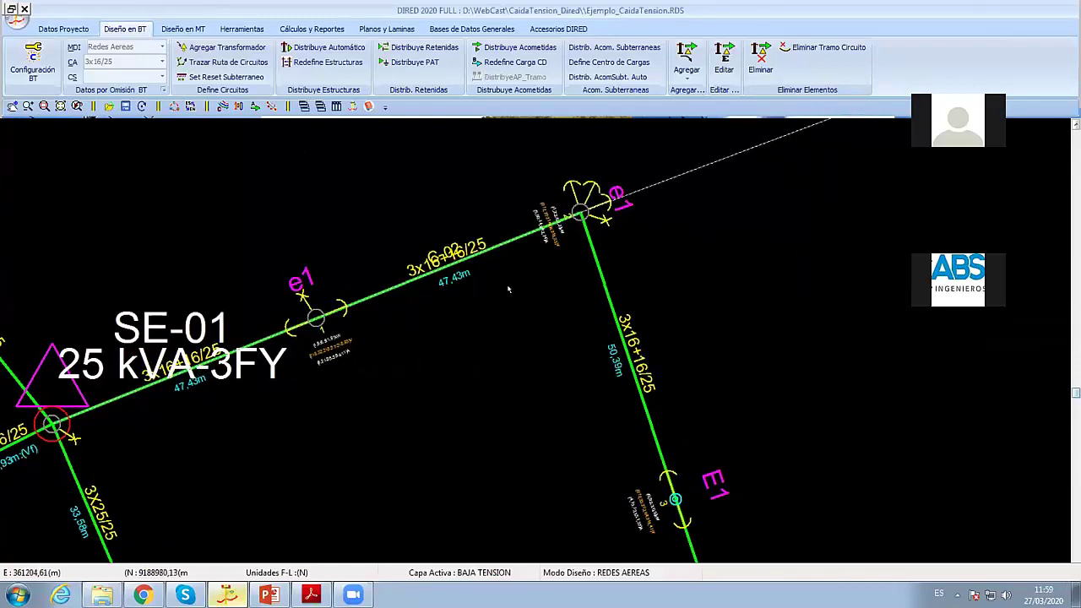
{"action": "middle_click_drag", "start_coordinate": [636, 373], "coordinate": [551, 200]}
{"action": "middle_click_drag", "start_coordinate": [548, 372], "coordinate": [456, 308]}
{"action": "middle_click_drag", "start_coordinate": [507, 380], "coordinate": [541, 355]}
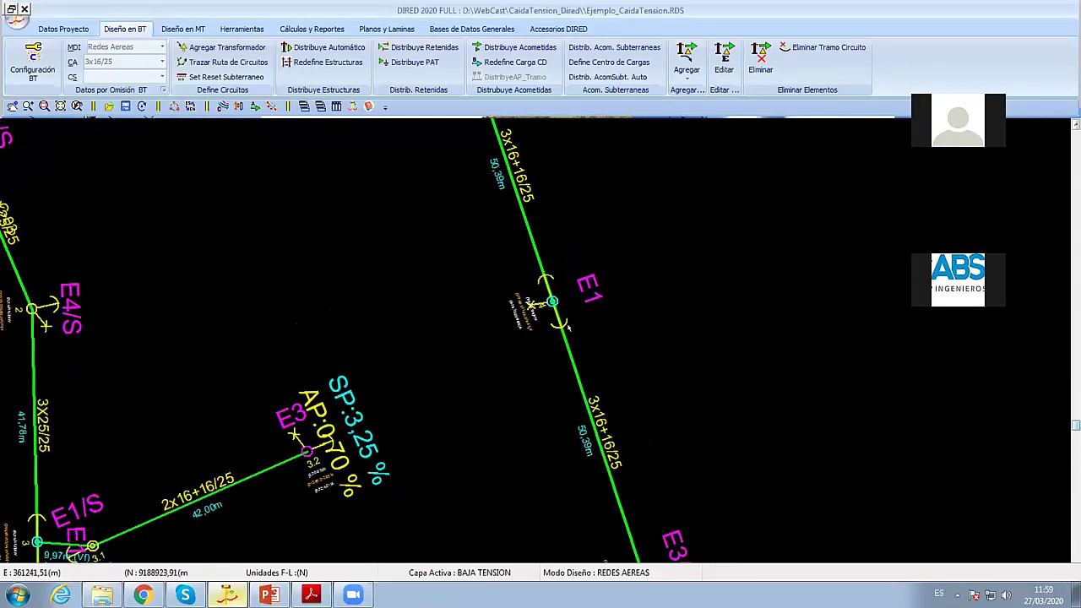
{"action": "middle_click_drag", "start_coordinate": [591, 422], "coordinate": [558, 185]}
{"action": "middle_click_drag", "start_coordinate": [200, 313], "coordinate": [572, 391]}
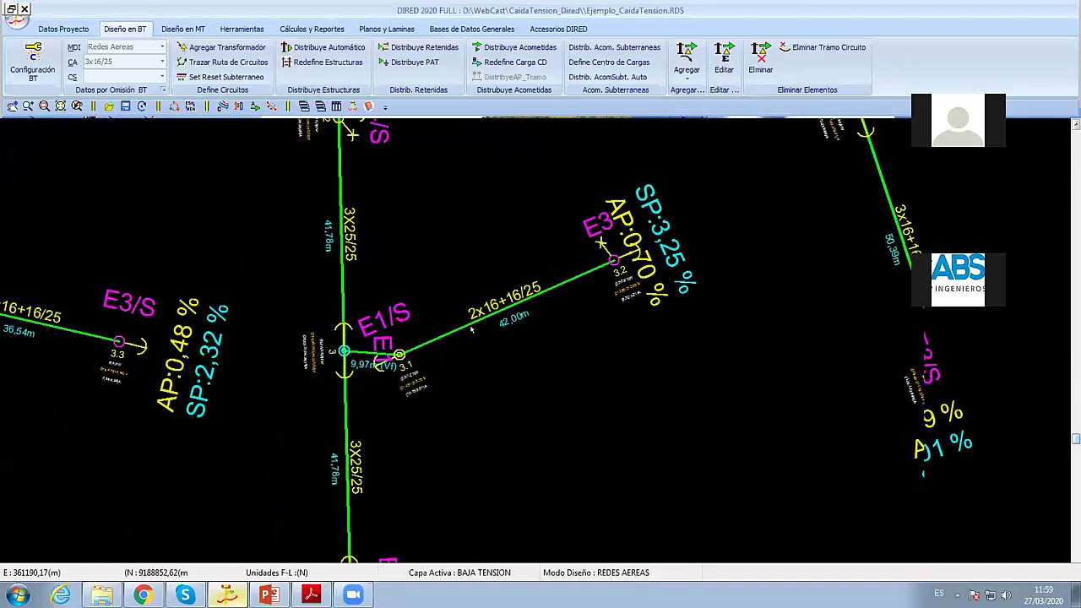
{"action": "mouse_move", "coordinate": [3, 296]}
{"action": "middle_mouse_down"}
{"action": "mouse_move", "coordinate": [351, 309]}
{"action": "mouse_move", "coordinate": [371, 368]}
{"action": "middle_mouse_up"}
{"action": "mouse_move", "coordinate": [346, 245]}
{"action": "middle_mouse_down"}
{"action": "mouse_move", "coordinate": [352, 289]}
{"action": "mouse_move", "coordinate": [388, 321]}
{"action": "mouse_move", "coordinate": [374, 361]}
{"action": "middle_mouse_up"}
{"action": "scroll", "coordinate": [376, 338], "scroll_direction": "up", "scroll_amount": 1}
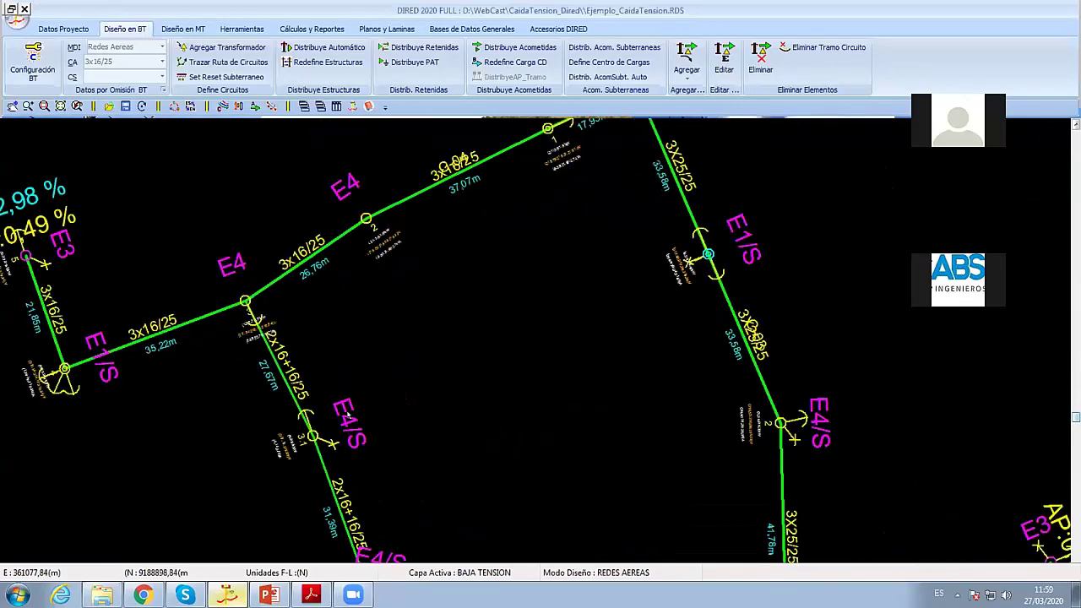
{"action": "scroll", "coordinate": [380, 329], "scroll_direction": "down", "scroll_amount": 2}
{"action": "mouse_move", "coordinate": [380, 329]}
{"action": "middle_mouse_down"}
{"action": "mouse_move", "coordinate": [523, 295]}
{"action": "mouse_move", "coordinate": [582, 315]}
{"action": "middle_mouse_up"}
{"action": "scroll", "coordinate": [307, 288], "scroll_direction": "down", "scroll_amount": 1}
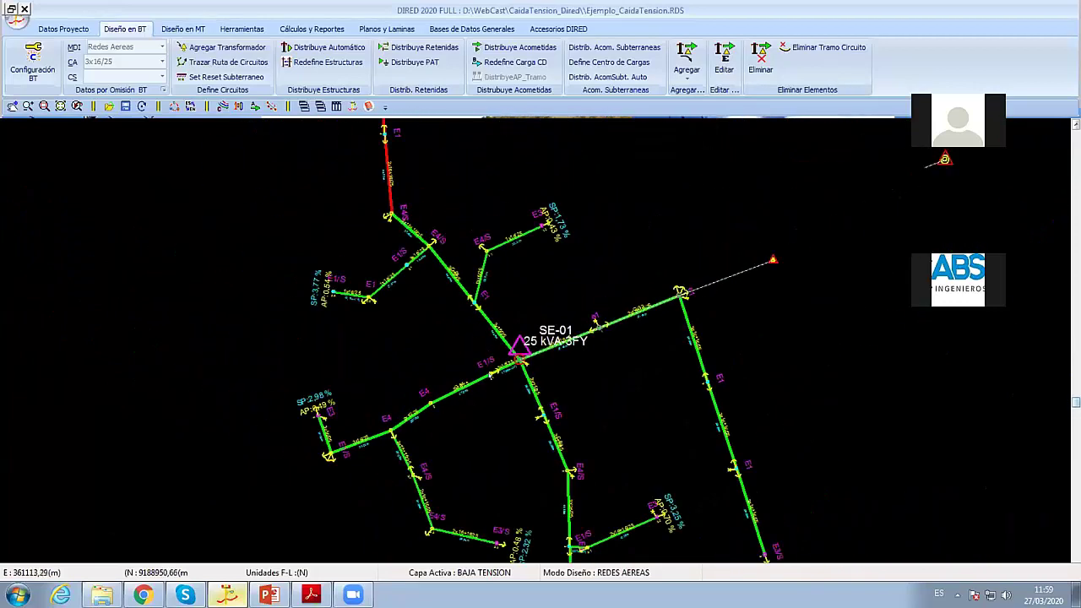
{"action": "mouse_move", "coordinate": [308, 288]}
{"action": "middle_mouse_down"}
{"action": "mouse_move", "coordinate": [248, 276]}
{"action": "mouse_move", "coordinate": [199, 233]}
{"action": "middle_mouse_up"}
{"action": "left_click", "coordinate": [33, 60]}
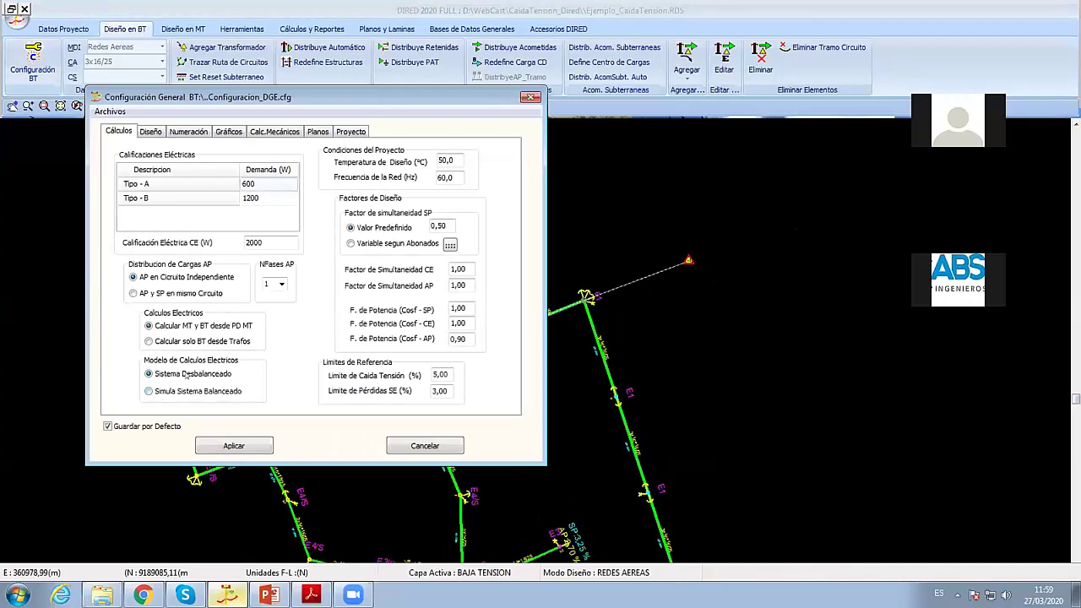
{"action": "left_click_drag", "start_coordinate": [228, 100], "coordinate": [411, 71]}
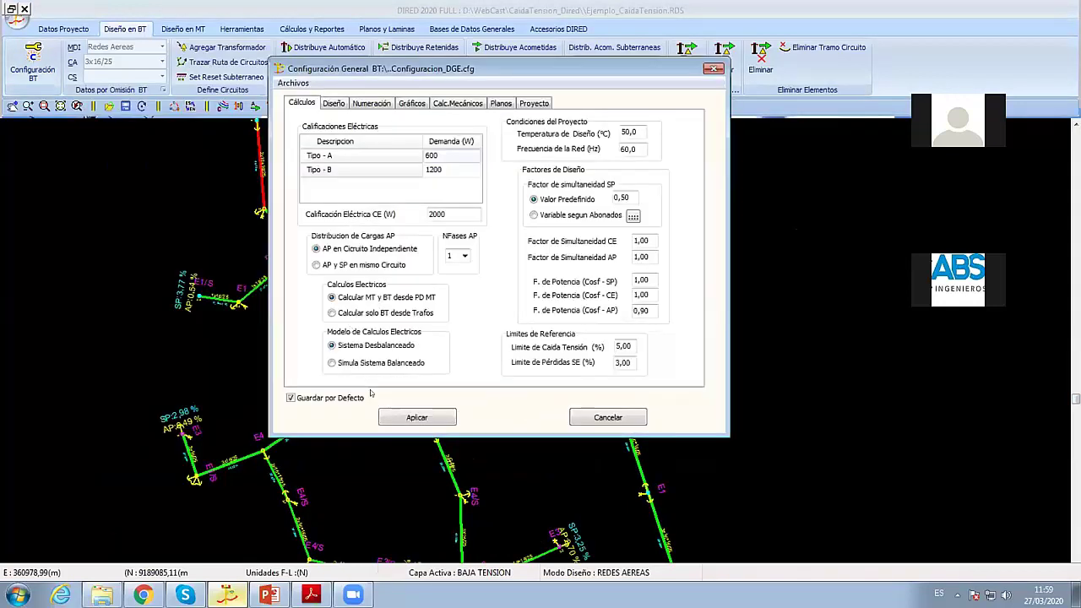
{"action": "left_click", "coordinate": [374, 365]}
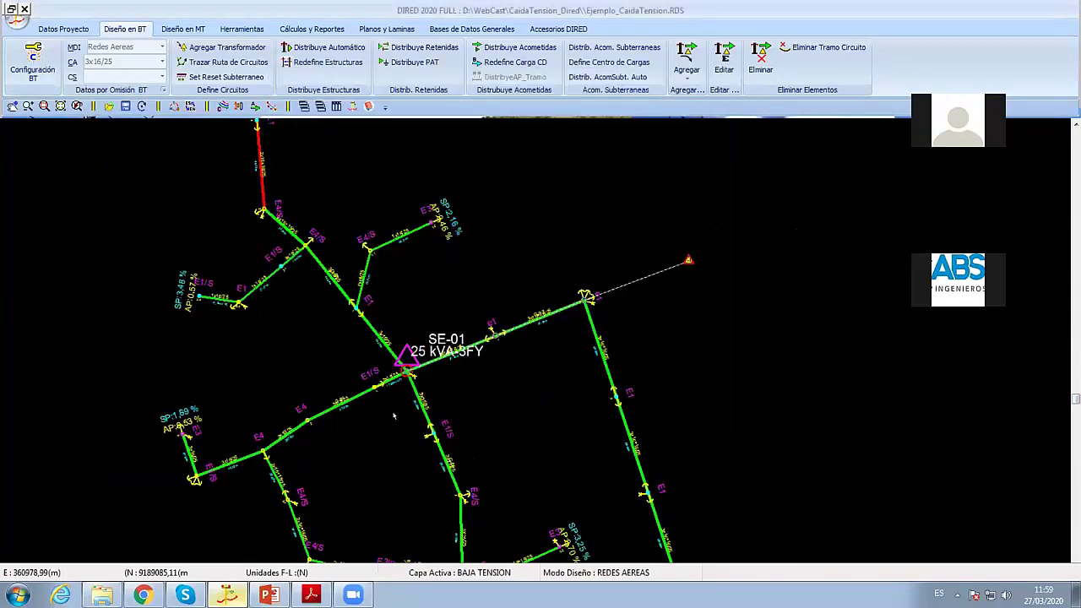
{"action": "left_click", "coordinate": [416, 417]}
{"action": "scroll", "coordinate": [324, 409], "scroll_direction": "up", "scroll_amount": 2}
{"action": "scroll", "coordinate": [325, 409], "scroll_direction": "down", "scroll_amount": 2}
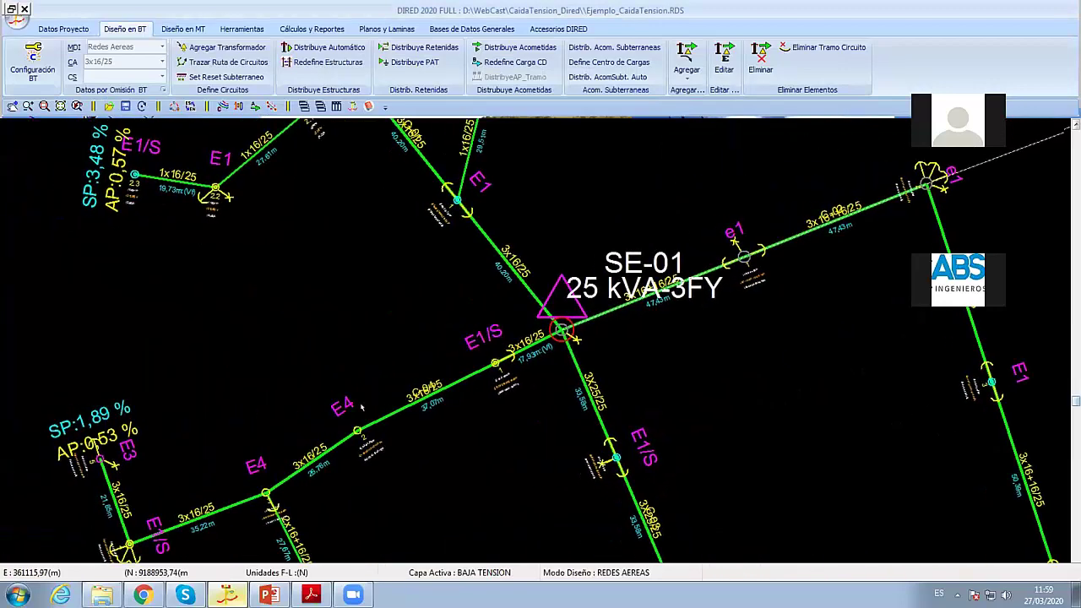
{"action": "scroll", "coordinate": [424, 339], "scroll_direction": "up", "scroll_amount": 3}
{"action": "middle_click_drag", "start_coordinate": [424, 340], "coordinate": [724, 247]}
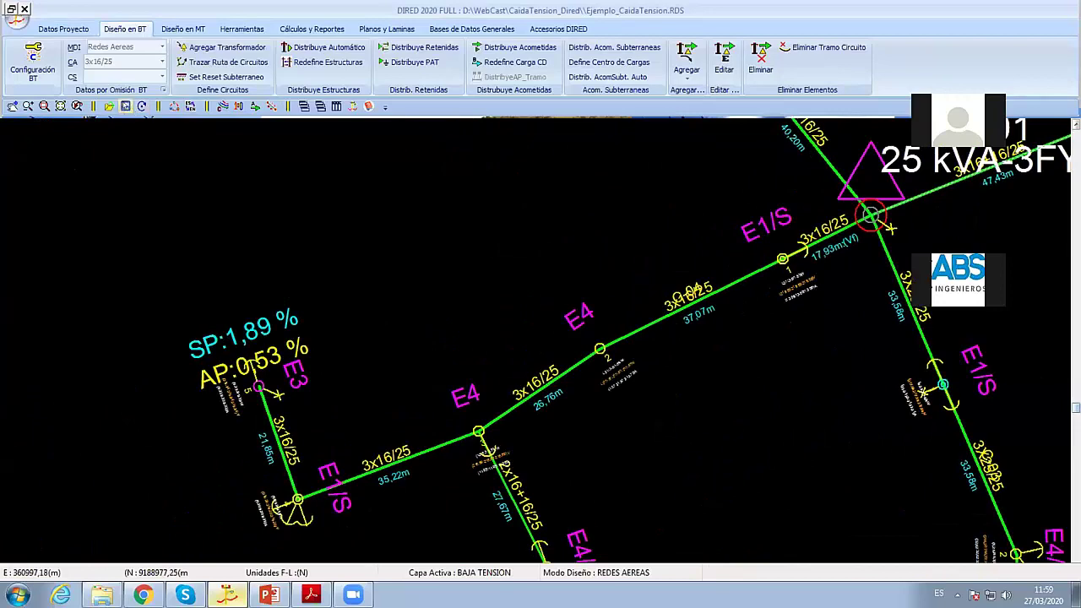
{"action": "left_click", "coordinate": [38, 71]}
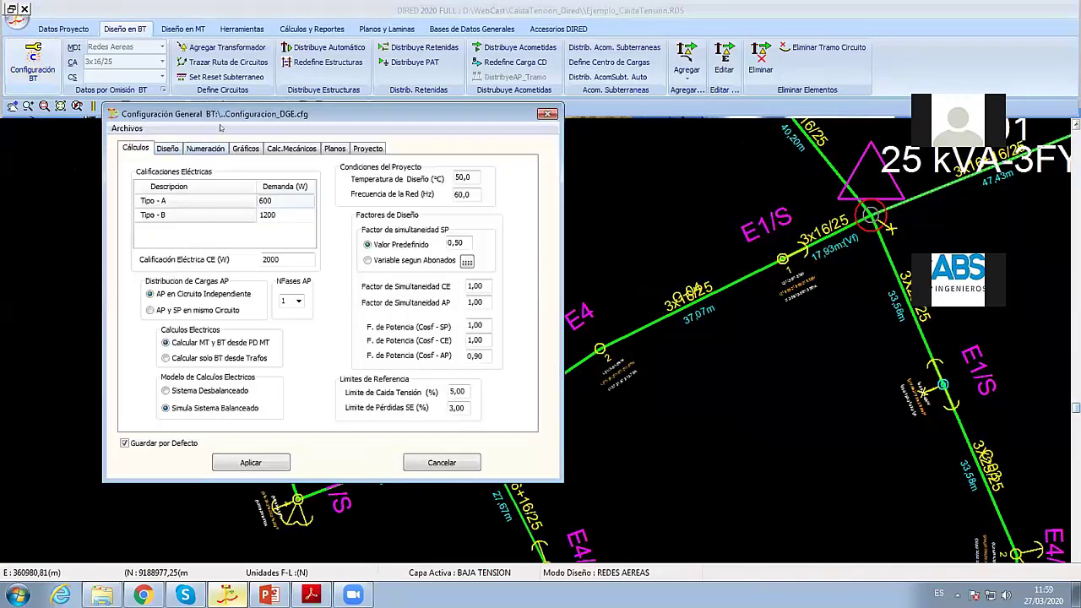
{"action": "left_click_drag", "start_coordinate": [230, 112], "coordinate": [723, 112]}
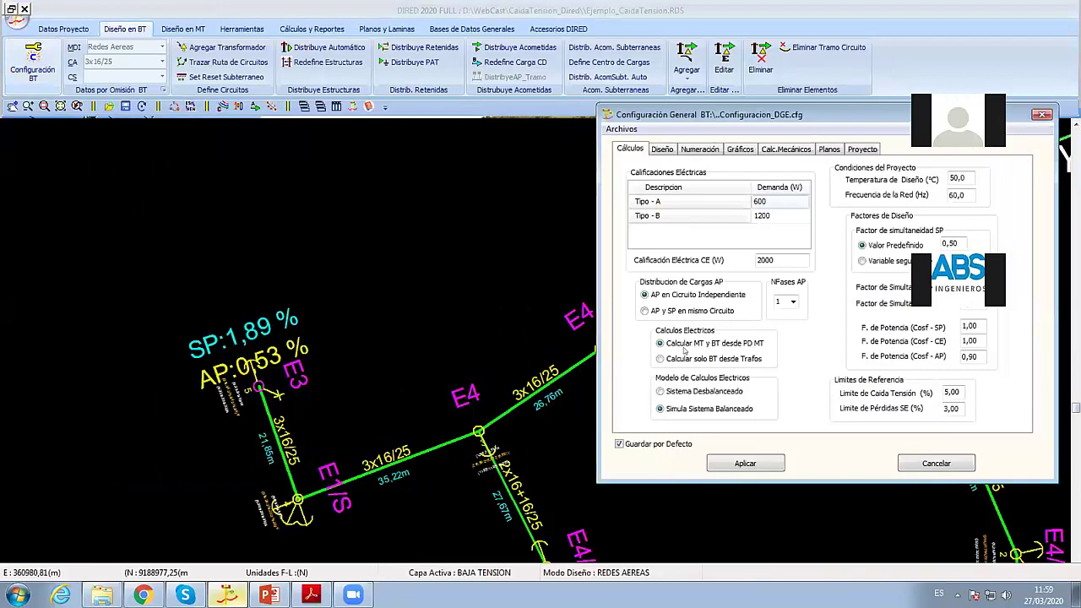
{"action": "left_click", "coordinate": [739, 463]}
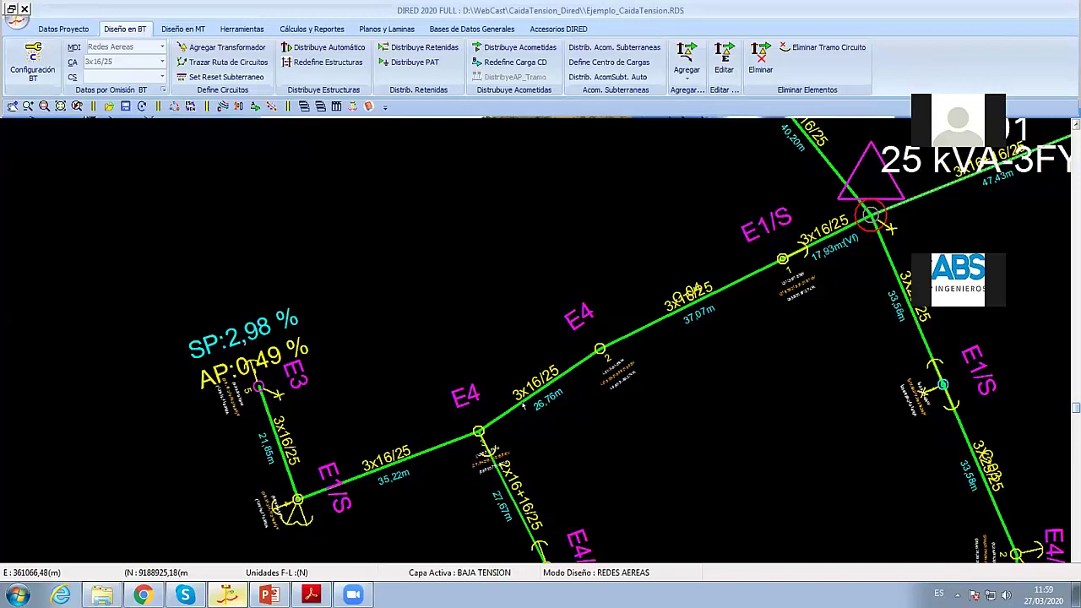
{"action": "scroll", "coordinate": [523, 406], "scroll_direction": "down", "scroll_amount": 2}
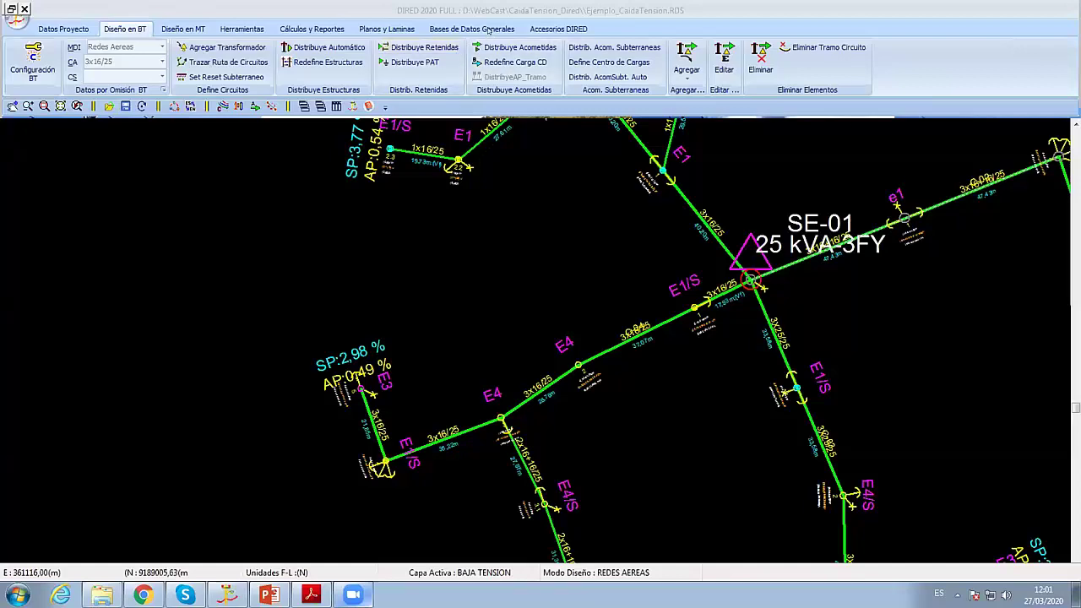
Step: Inspect the 2x35+16/25 entry in BD Conductores Aéreos BT and close both dialogs unchanged
{"action": "left_click", "coordinate": [471, 29]}
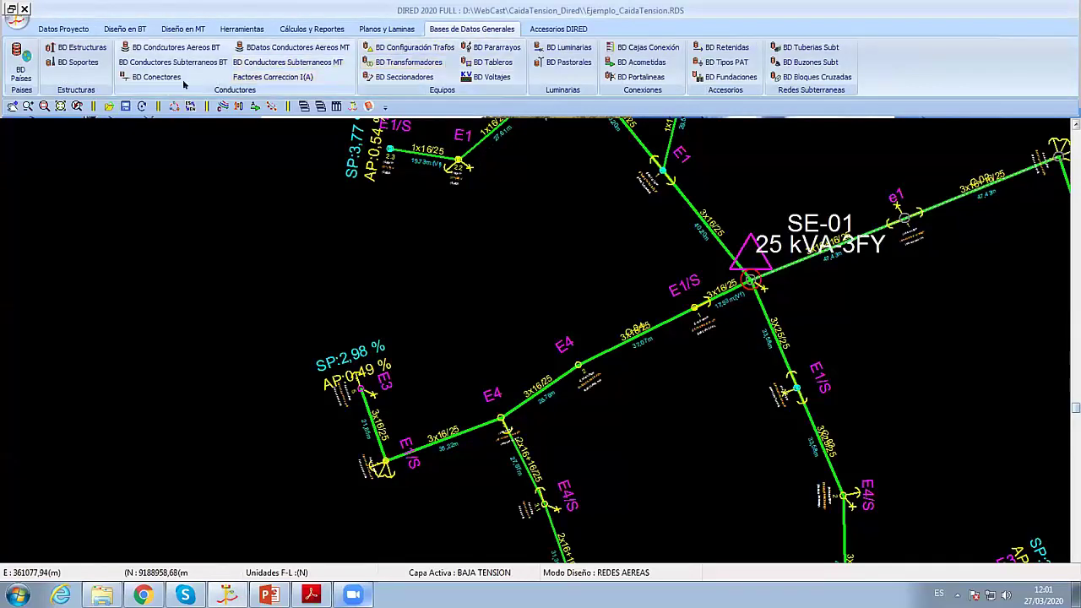
{"action": "left_click", "coordinate": [169, 47]}
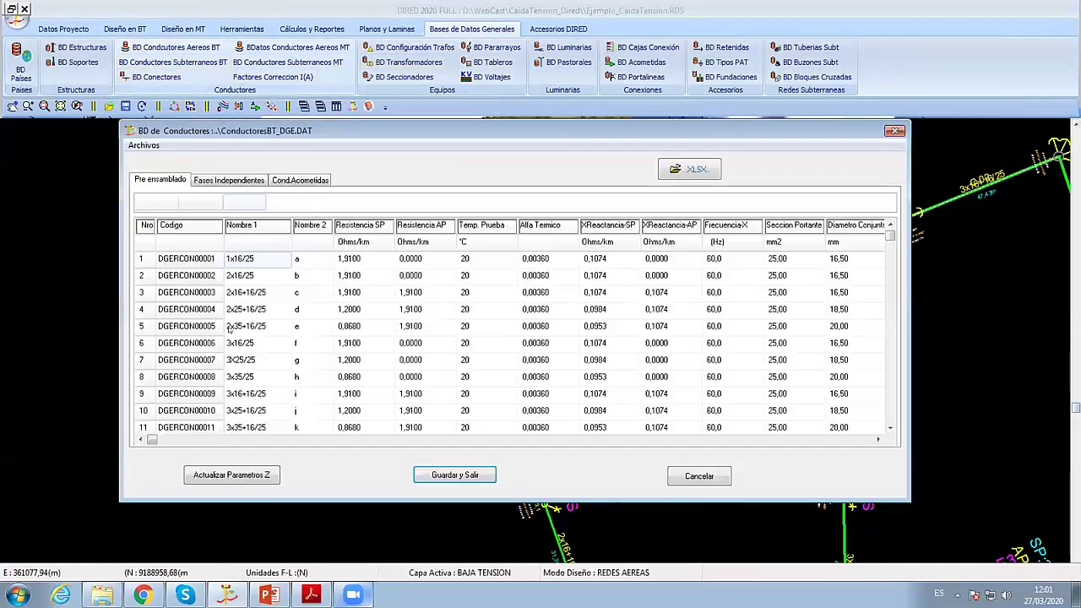
{"action": "double_click", "coordinate": [243, 327]}
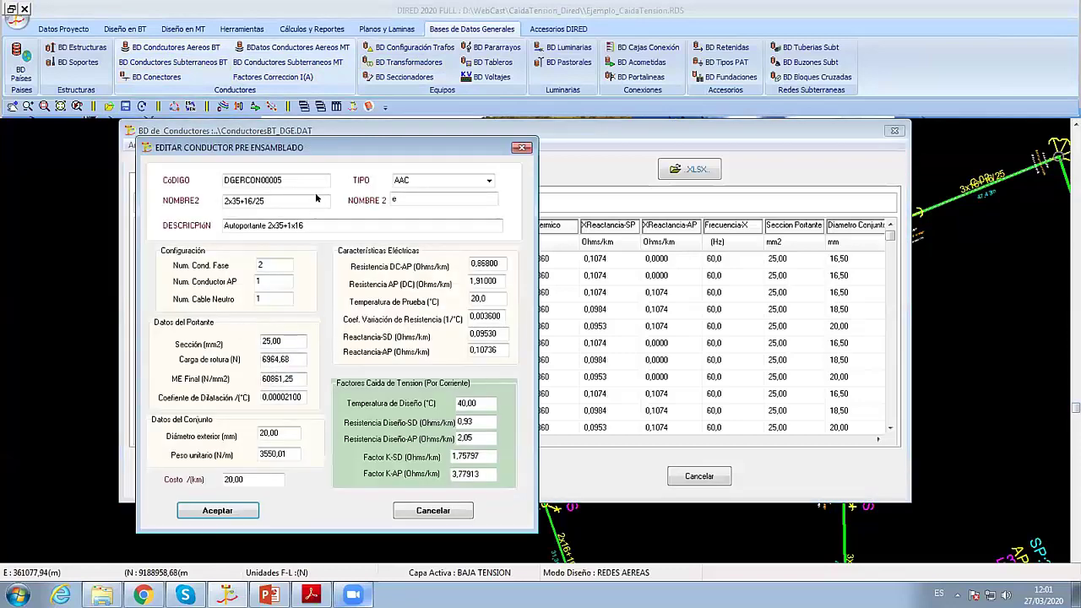
{"action": "left_click_drag", "start_coordinate": [320, 148], "coordinate": [553, 96]}
{"action": "left_click", "coordinate": [665, 458]}
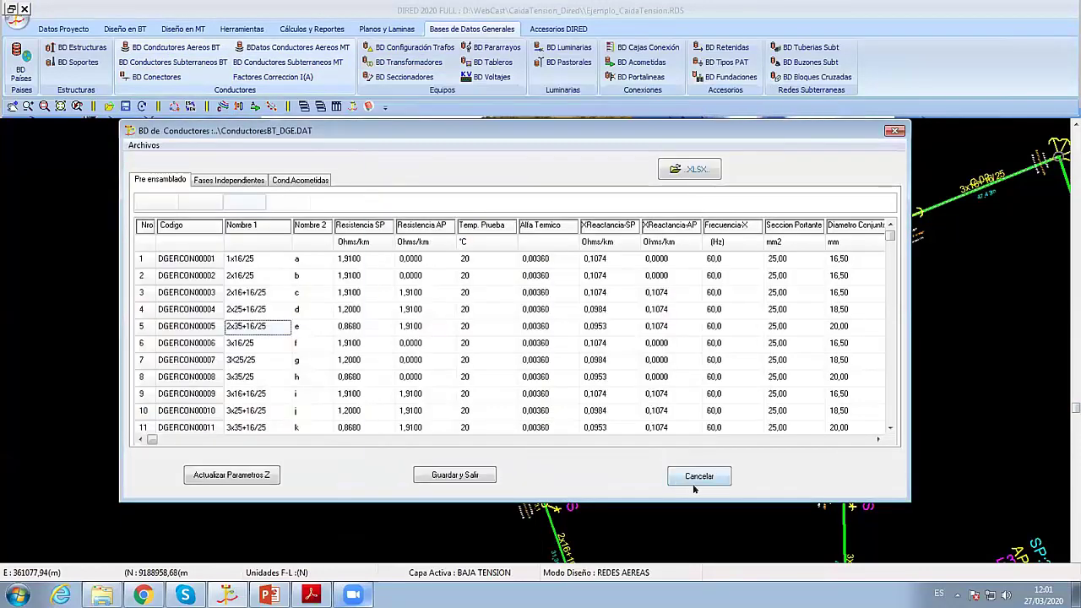
{"action": "left_click", "coordinate": [694, 410]}
Step: Inspect conductor DGERCON00004 in the project's conductor table and close it unchanged
{"action": "left_click", "coordinate": [63, 29]}
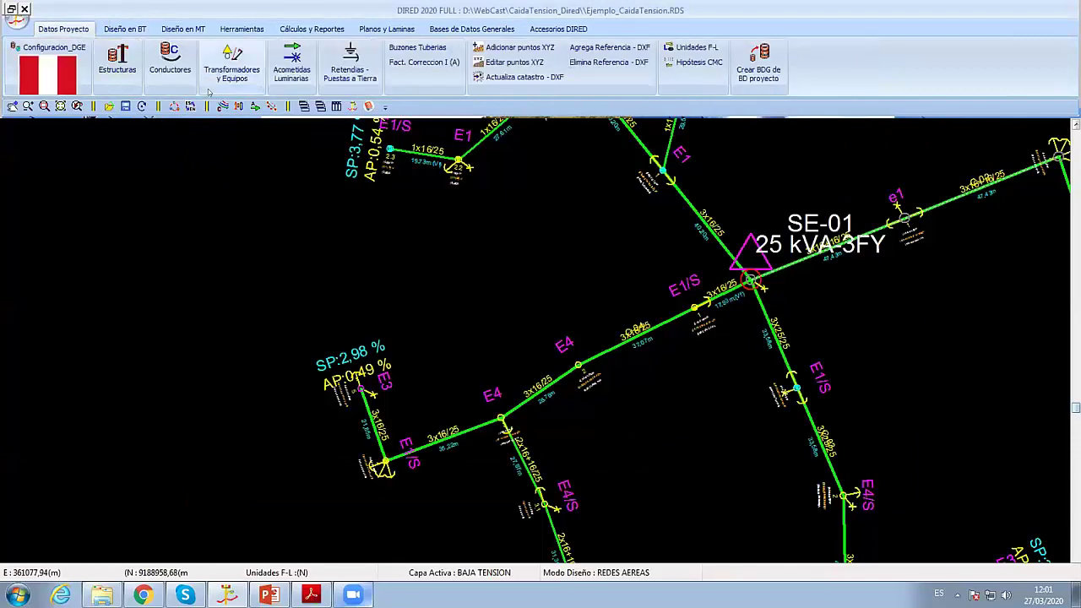
{"action": "left_click", "coordinate": [169, 65]}
{"action": "left_click", "coordinate": [50, 47]}
{"action": "double_click", "coordinate": [190, 154]}
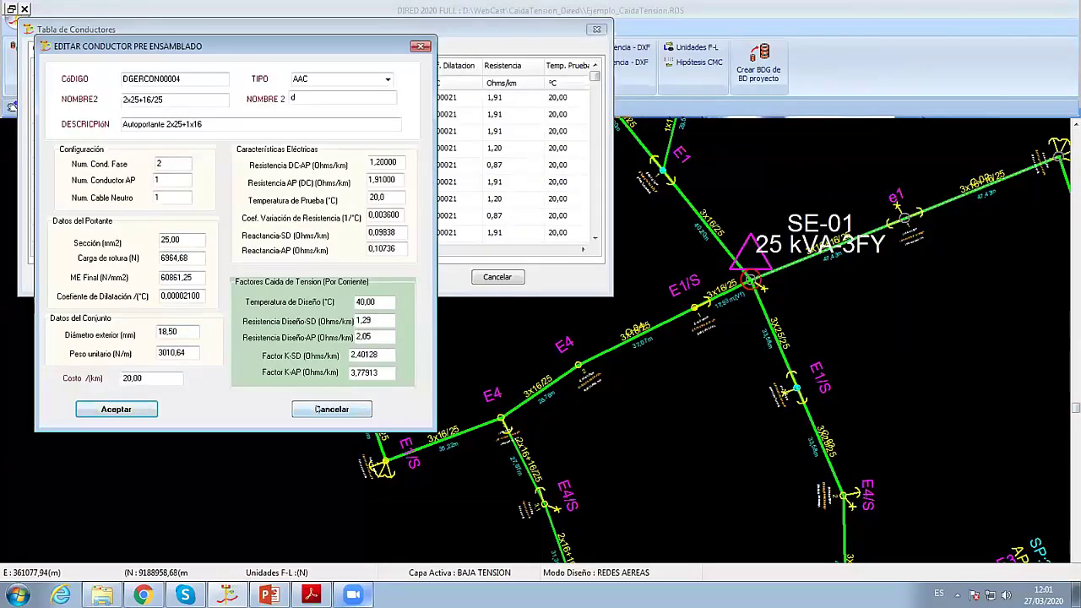
{"action": "left_click", "coordinate": [330, 409]}
{"action": "left_click", "coordinate": [497, 276]}
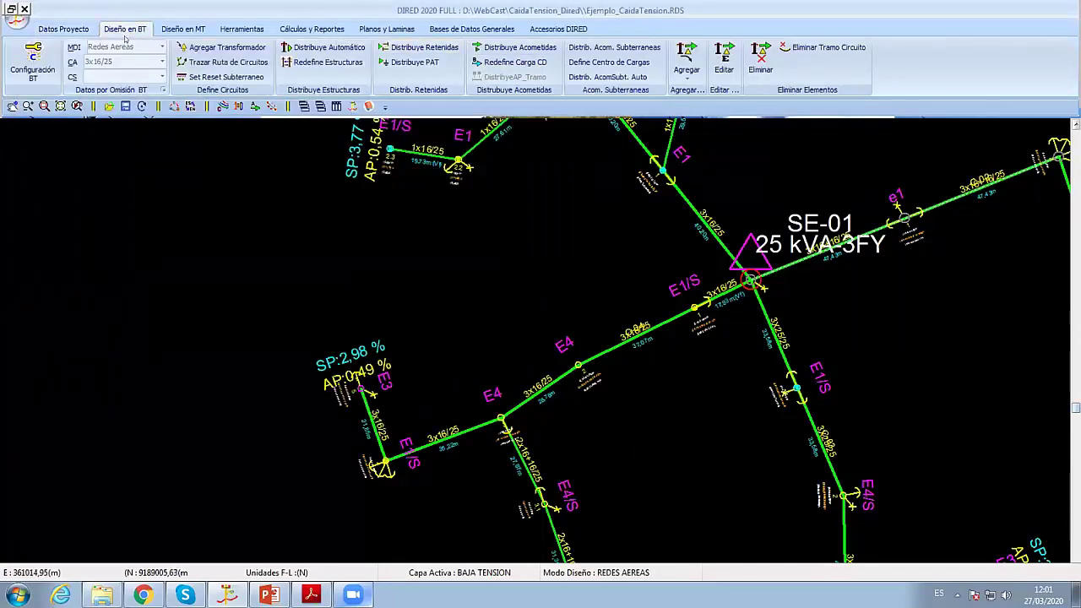
Step: Compute Parámetros eléctricos BT for conductor 2x35+16/25 at 60 Hz and save with GUARDAR Y SALIR
{"action": "left_click", "coordinate": [310, 29]}
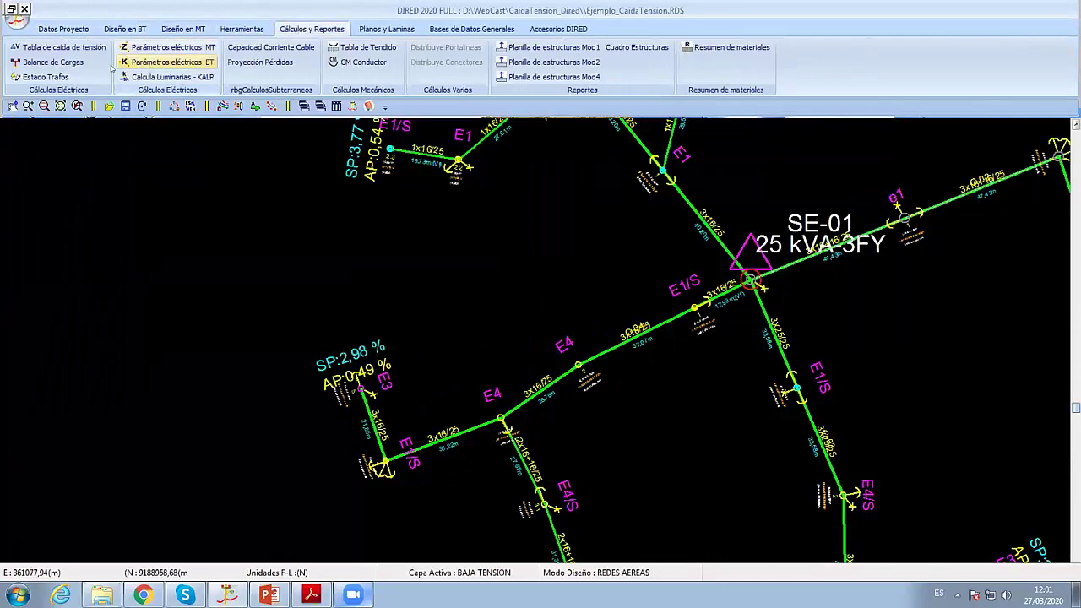
{"action": "left_click", "coordinate": [197, 62]}
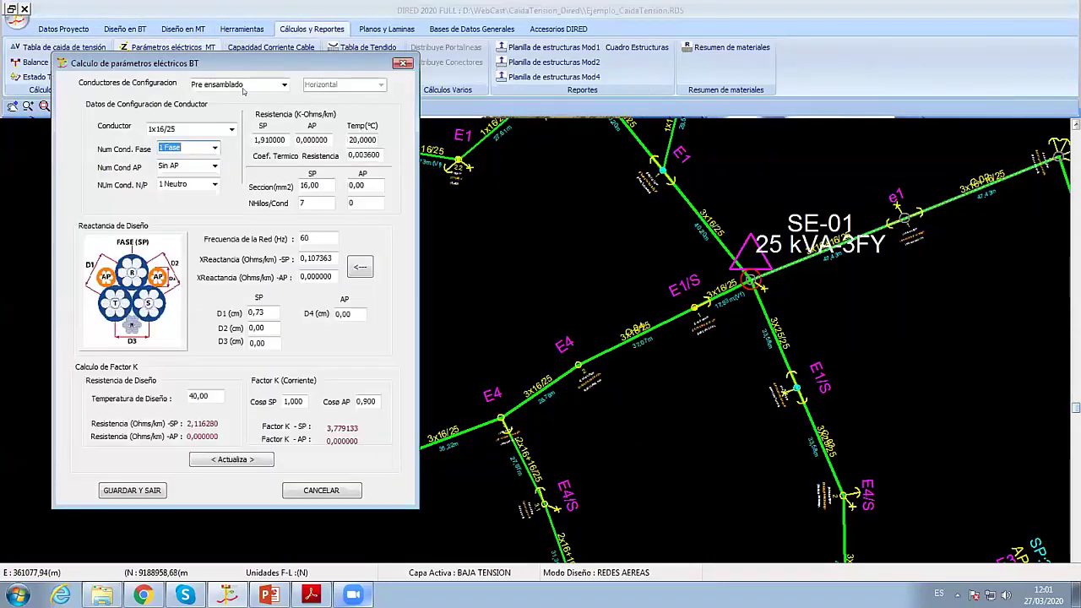
{"action": "left_click_drag", "start_coordinate": [263, 61], "coordinate": [642, 87]}
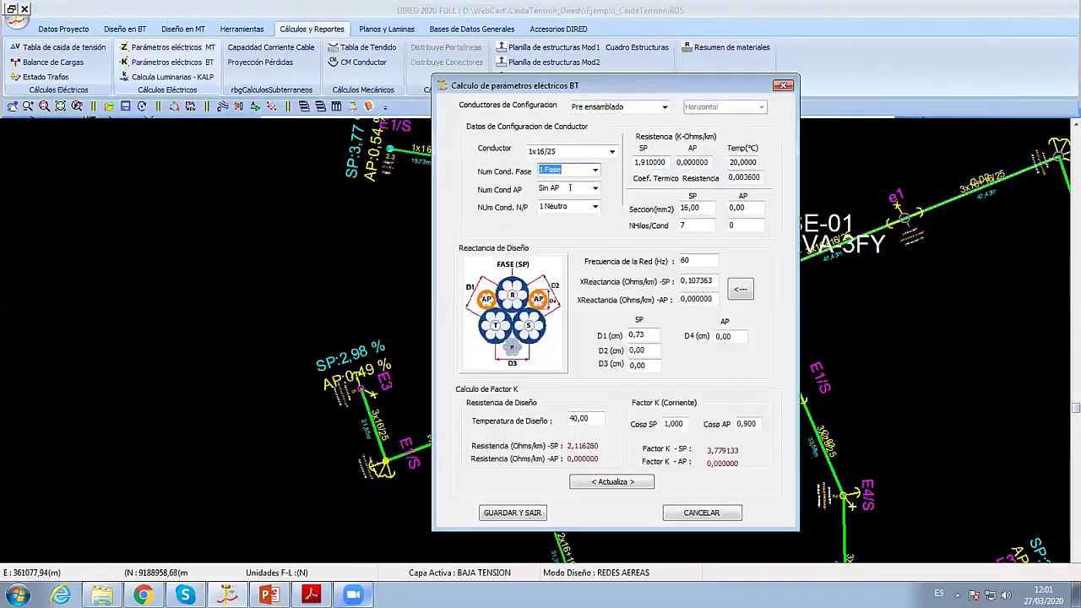
{"action": "left_click", "coordinate": [719, 510]}
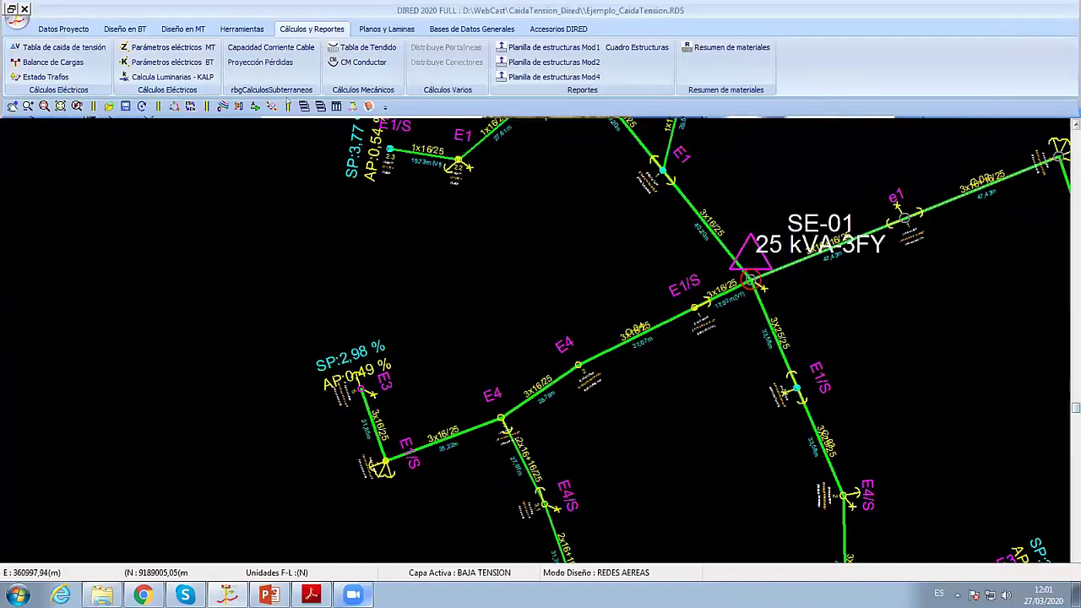
{"action": "left_click", "coordinate": [174, 61]}
{"action": "left_click_drag", "start_coordinate": [266, 82], "coordinate": [619, 76]}
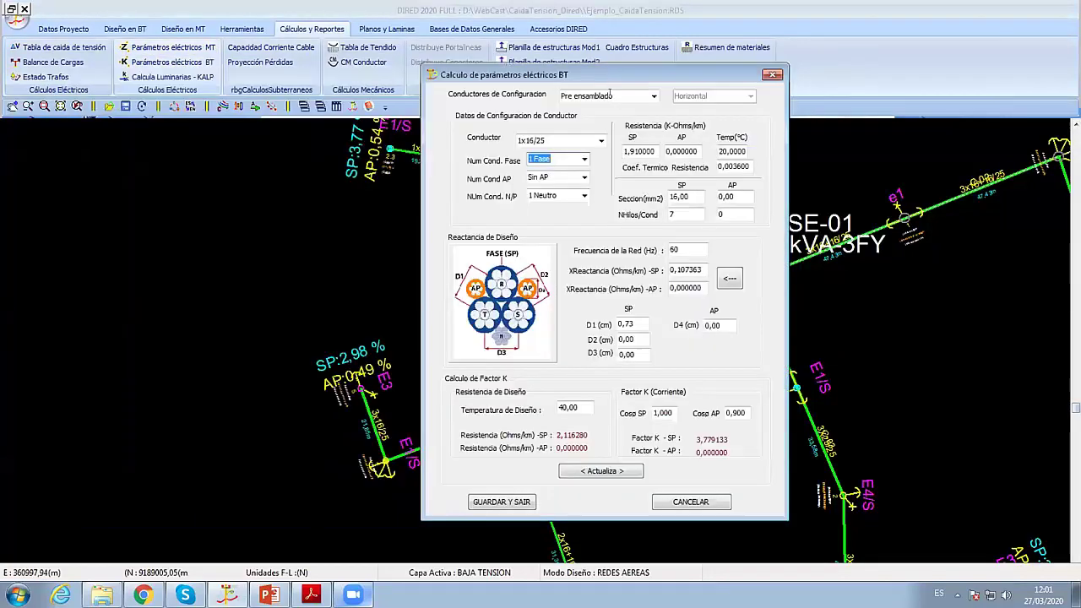
{"action": "left_click", "coordinate": [600, 140]}
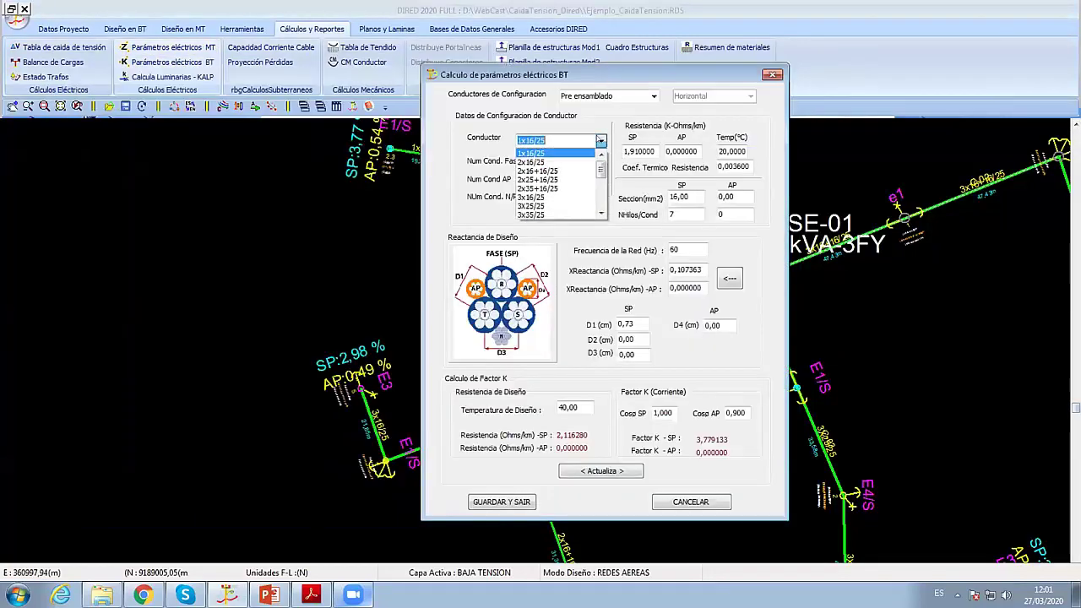
{"action": "left_click", "coordinate": [557, 189]}
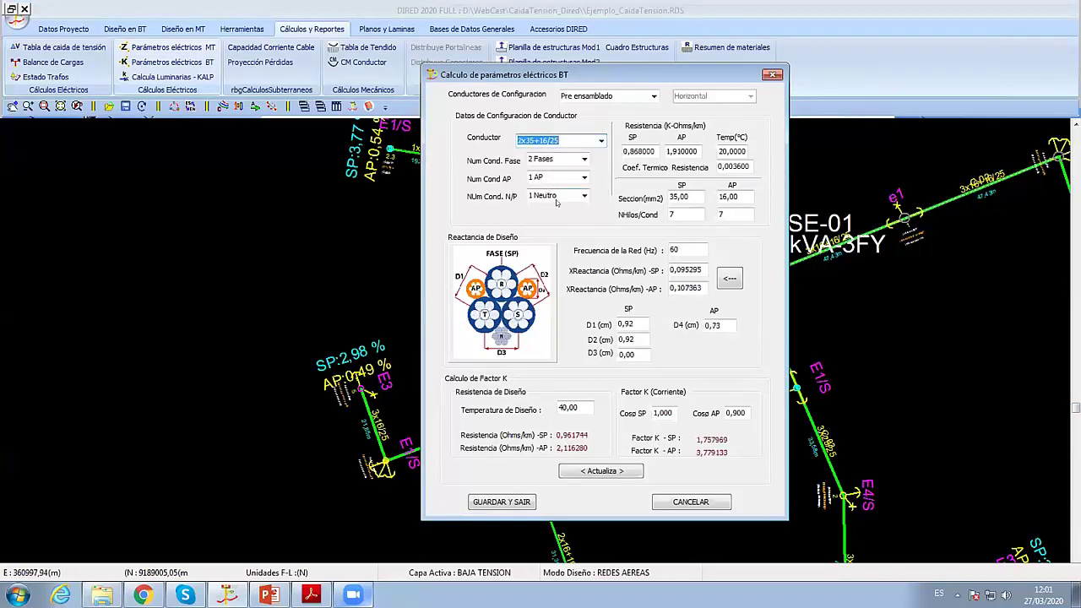
{"action": "double_click", "coordinate": [674, 250]}
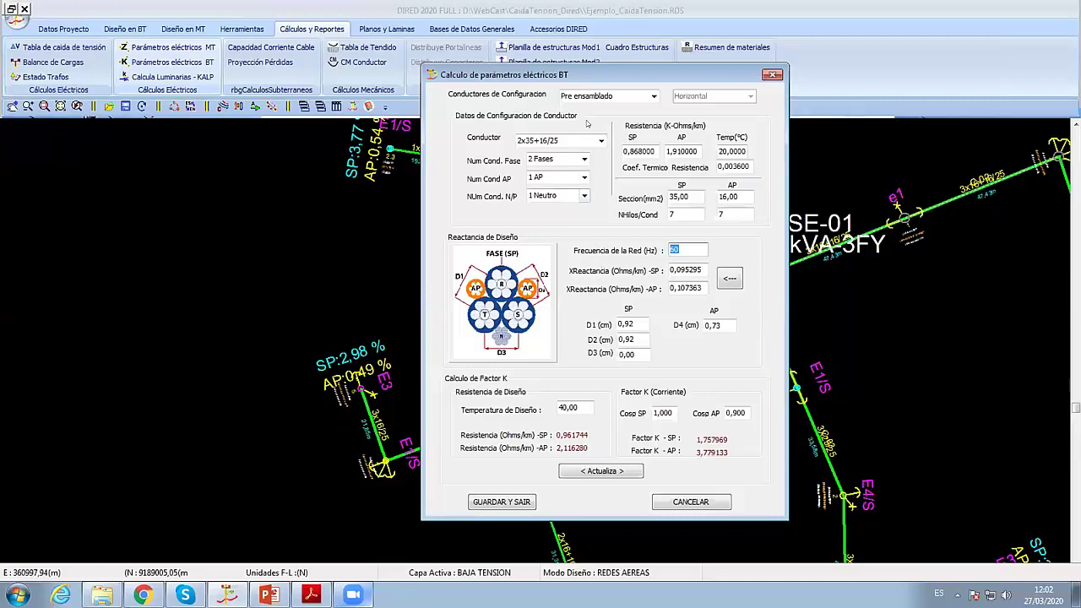
{"action": "left_click_drag", "start_coordinate": [579, 75], "coordinate": [665, 65]}
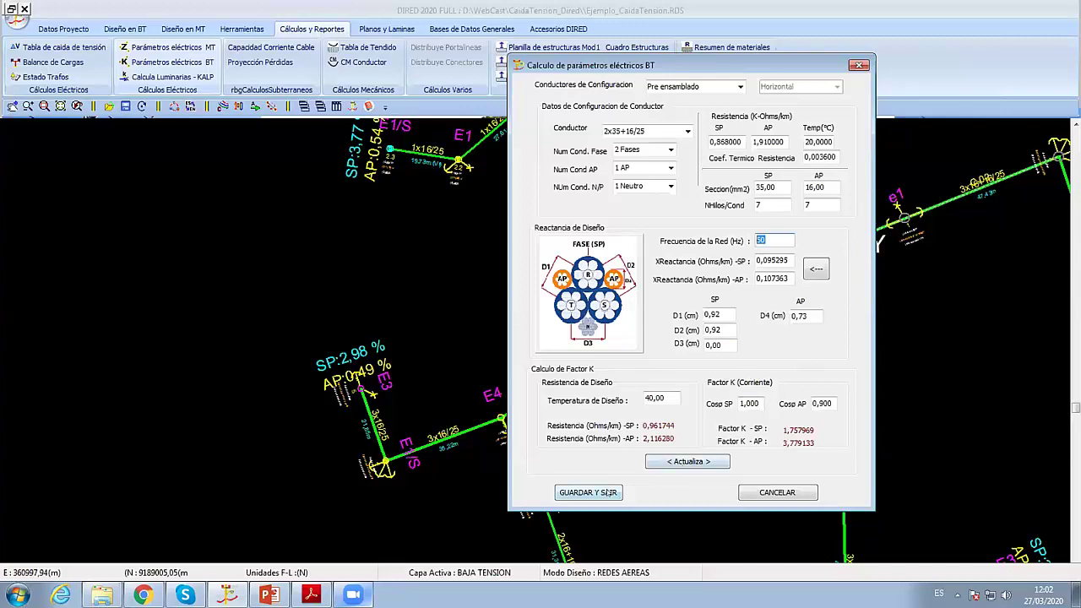
{"action": "left_click", "coordinate": [619, 492]}
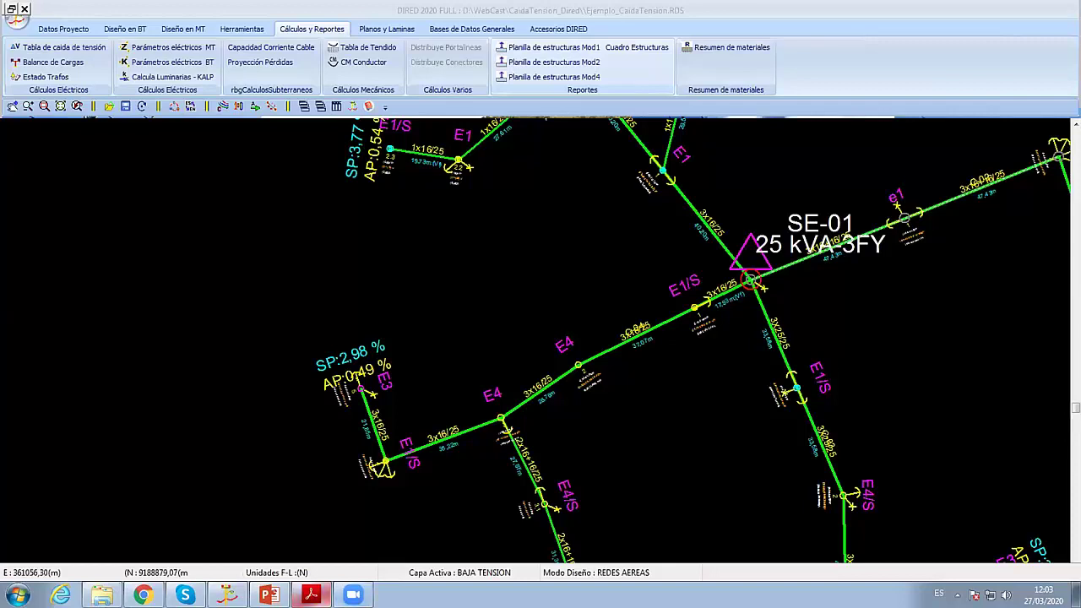
Step: Show section 2.1 'Cálculo de factor K por corriente' on page 9 of the calculation-models PDF
{"action": "left_click", "coordinate": [311, 596]}
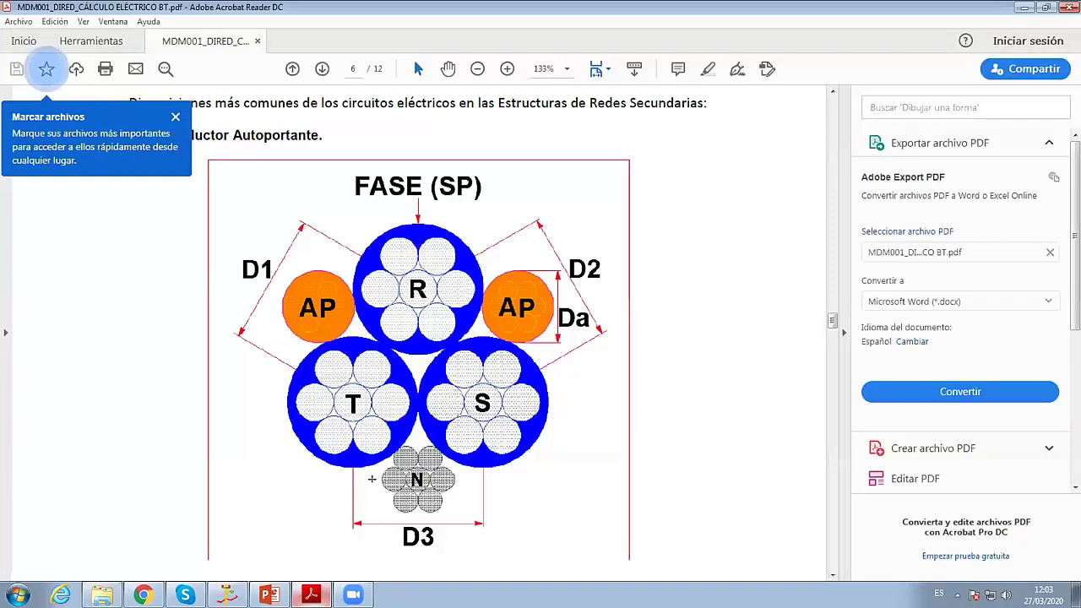
{"action": "scroll", "coordinate": [371, 479], "scroll_direction": "up", "scroll_amount": 3}
{"action": "scroll", "coordinate": [376, 472], "scroll_direction": "up", "scroll_amount": 5}
{"action": "scroll", "coordinate": [378, 466], "scroll_direction": "up", "scroll_amount": 5}
{"action": "scroll", "coordinate": [379, 462], "scroll_direction": "up", "scroll_amount": 5}
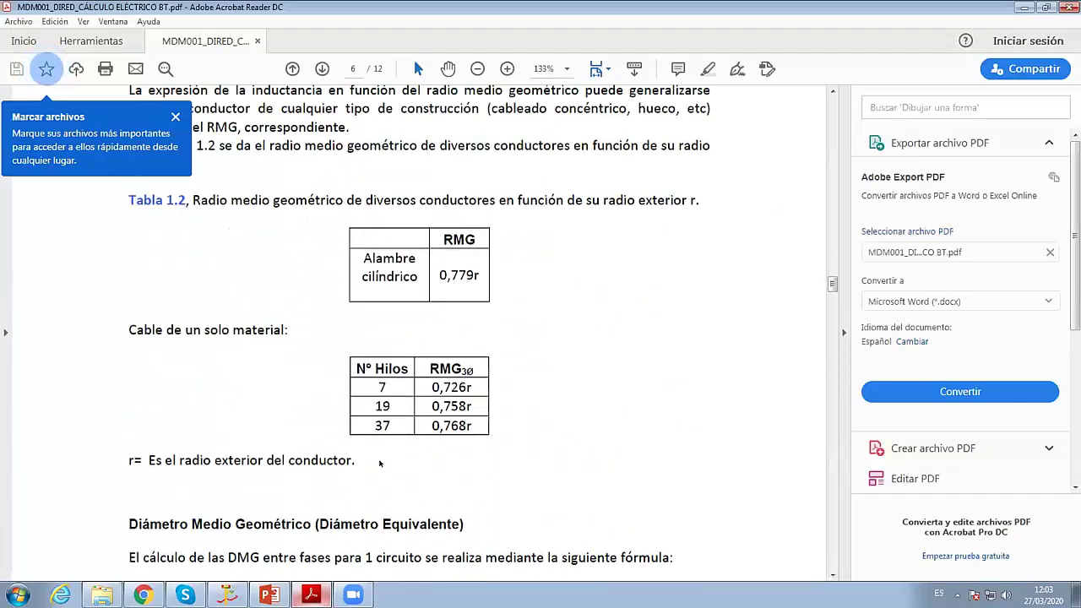
{"action": "scroll", "coordinate": [379, 462], "scroll_direction": "up", "scroll_amount": 5}
{"action": "scroll", "coordinate": [379, 462], "scroll_direction": "up", "scroll_amount": 5}
{"action": "scroll", "coordinate": [380, 463], "scroll_direction": "up", "scroll_amount": 5}
{"action": "scroll", "coordinate": [380, 464], "scroll_direction": "up", "scroll_amount": 5}
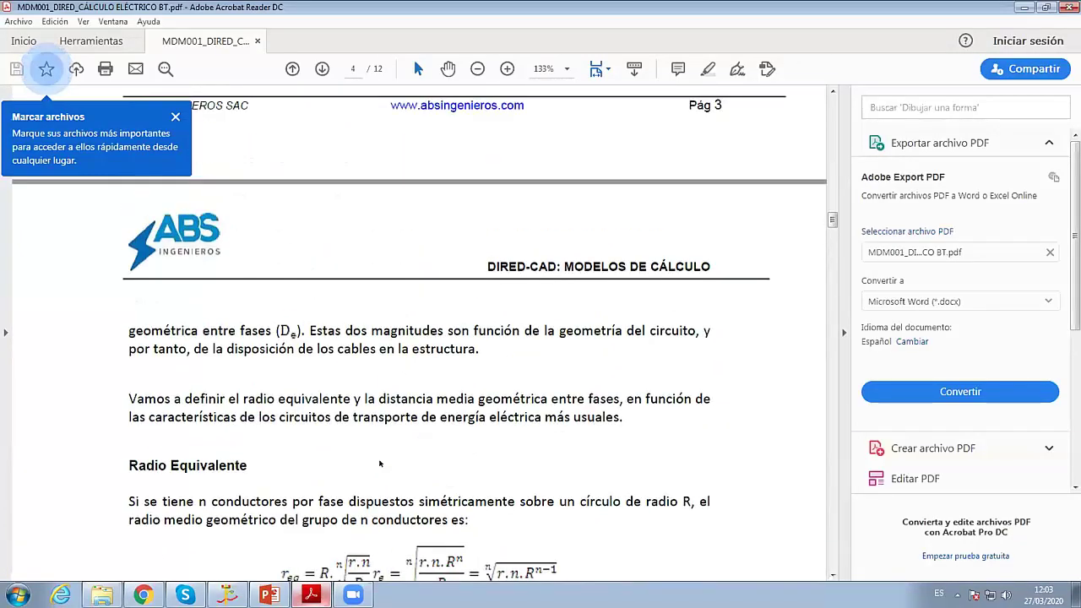
{"action": "scroll", "coordinate": [379, 463], "scroll_direction": "up", "scroll_amount": 5}
{"action": "scroll", "coordinate": [379, 463], "scroll_direction": "up", "scroll_amount": 5}
{"action": "scroll", "coordinate": [379, 463], "scroll_direction": "up", "scroll_amount": 5}
{"action": "scroll", "coordinate": [379, 463], "scroll_direction": "up", "scroll_amount": 5}
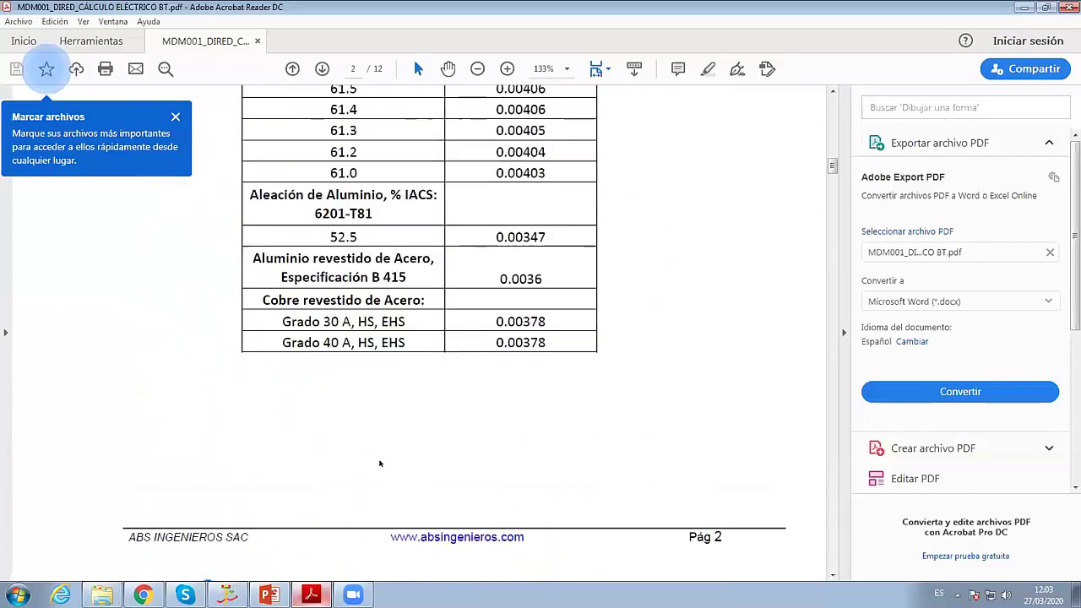
{"action": "scroll", "coordinate": [379, 463], "scroll_direction": "up", "scroll_amount": 5}
{"action": "scroll", "coordinate": [379, 462], "scroll_direction": "up", "scroll_amount": 5}
{"action": "scroll", "coordinate": [379, 463], "scroll_direction": "up", "scroll_amount": 5}
{"action": "scroll", "coordinate": [379, 459], "scroll_direction": "up", "scroll_amount": 5}
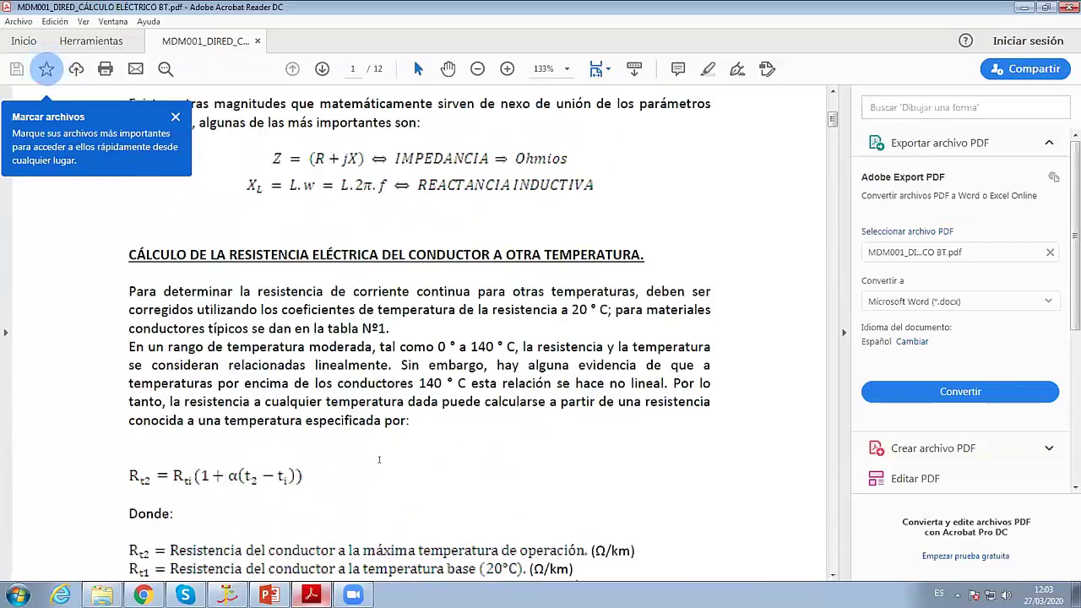
{"action": "scroll", "coordinate": [379, 460], "scroll_direction": "up", "scroll_amount": 5}
{"action": "scroll", "coordinate": [379, 460], "scroll_direction": "down", "scroll_amount": 5}
{"action": "scroll", "coordinate": [379, 459], "scroll_direction": "up", "scroll_amount": 6}
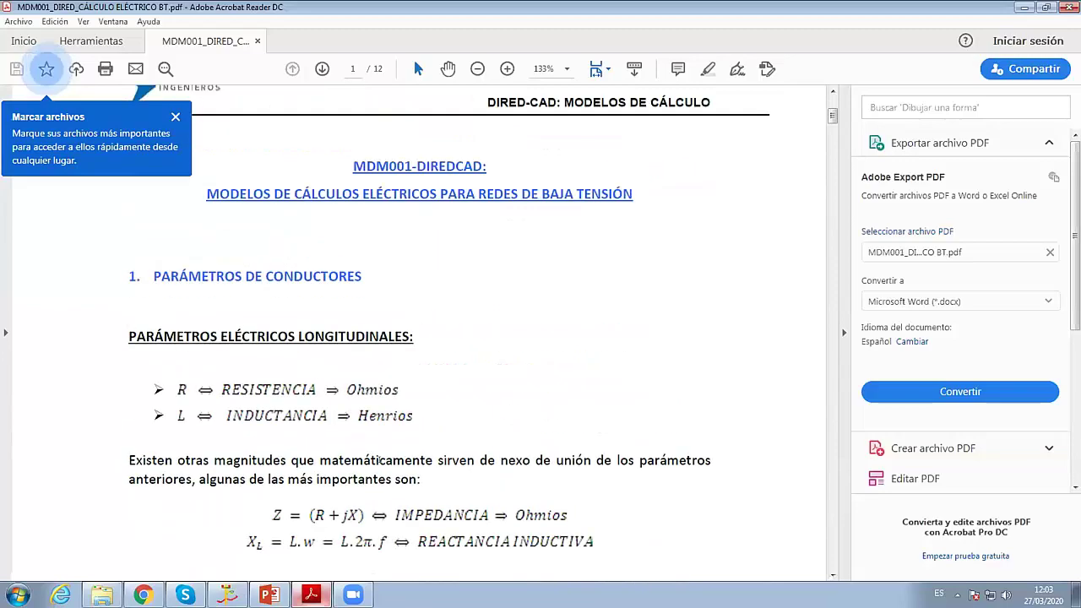
{"action": "scroll", "coordinate": [379, 459], "scroll_direction": "down", "scroll_amount": 5}
{"action": "scroll", "coordinate": [379, 459], "scroll_direction": "down", "scroll_amount": 5}
{"action": "scroll", "coordinate": [397, 456], "scroll_direction": "down", "scroll_amount": 5}
{"action": "scroll", "coordinate": [416, 451], "scroll_direction": "down", "scroll_amount": 5}
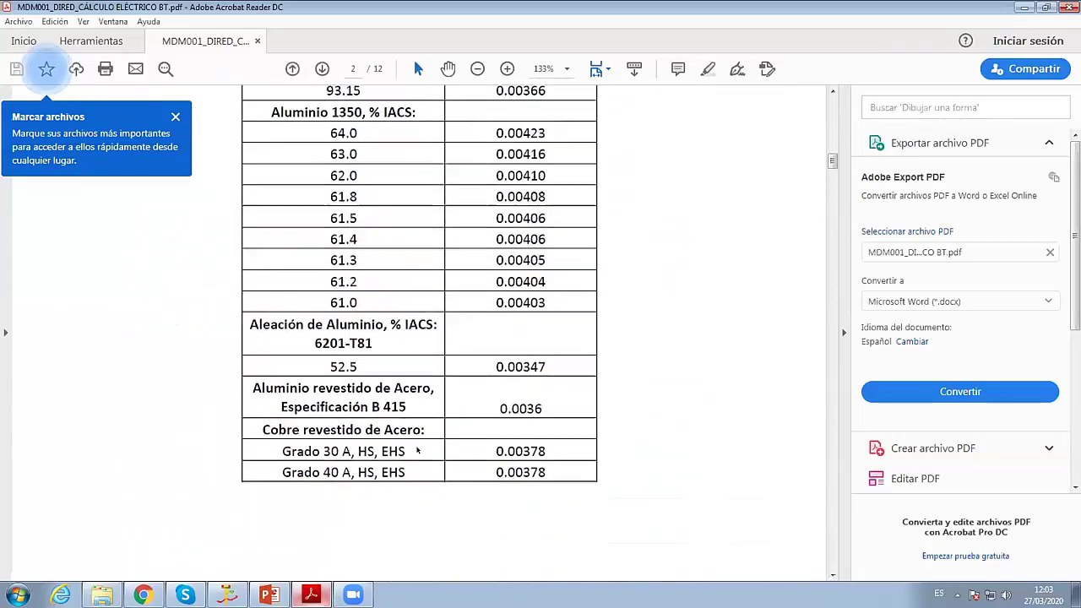
{"action": "scroll", "coordinate": [416, 451], "scroll_direction": "down", "scroll_amount": 5}
{"action": "scroll", "coordinate": [422, 454], "scroll_direction": "down", "scroll_amount": 5}
{"action": "scroll", "coordinate": [431, 458], "scroll_direction": "down", "scroll_amount": 5}
{"action": "scroll", "coordinate": [438, 460], "scroll_direction": "down", "scroll_amount": 5}
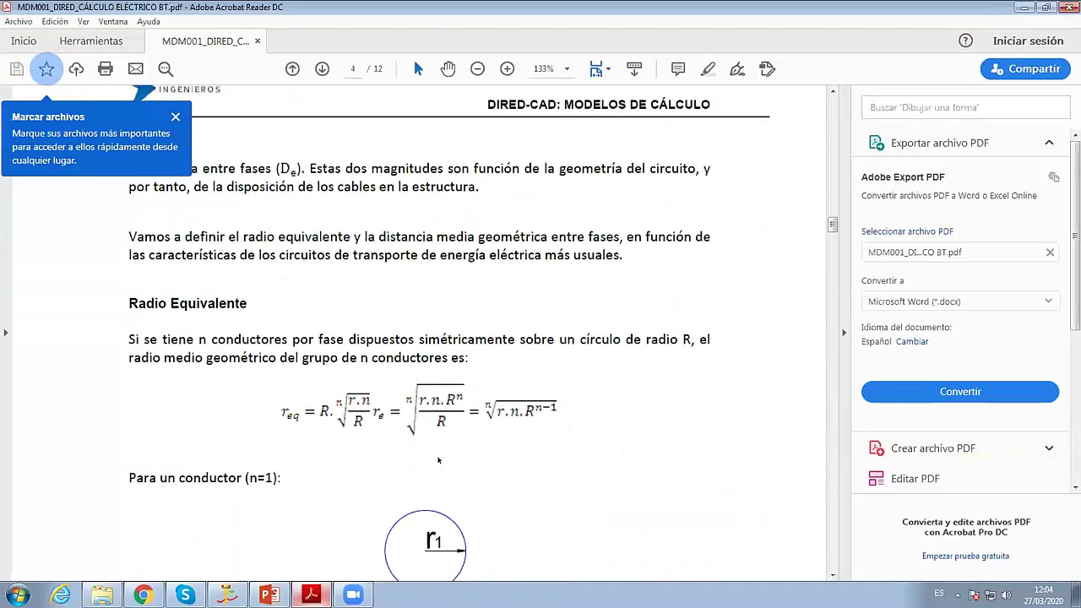
{"action": "scroll", "coordinate": [438, 460], "scroll_direction": "down", "scroll_amount": 5}
{"action": "scroll", "coordinate": [438, 461], "scroll_direction": "down", "scroll_amount": 5}
{"action": "scroll", "coordinate": [438, 460], "scroll_direction": "down", "scroll_amount": 5}
{"action": "scroll", "coordinate": [438, 460], "scroll_direction": "down", "scroll_amount": 5}
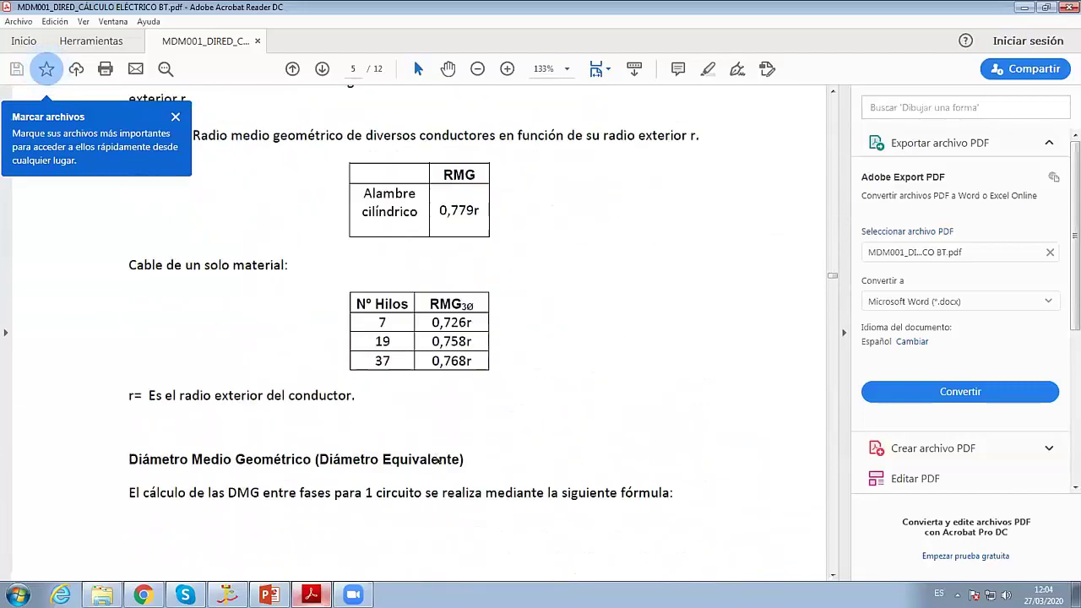
{"action": "scroll", "coordinate": [438, 461], "scroll_direction": "down", "scroll_amount": 5}
{"action": "scroll", "coordinate": [438, 460], "scroll_direction": "down", "scroll_amount": 5}
{"action": "scroll", "coordinate": [437, 456], "scroll_direction": "down", "scroll_amount": 5}
{"action": "scroll", "coordinate": [436, 451], "scroll_direction": "down", "scroll_amount": 5}
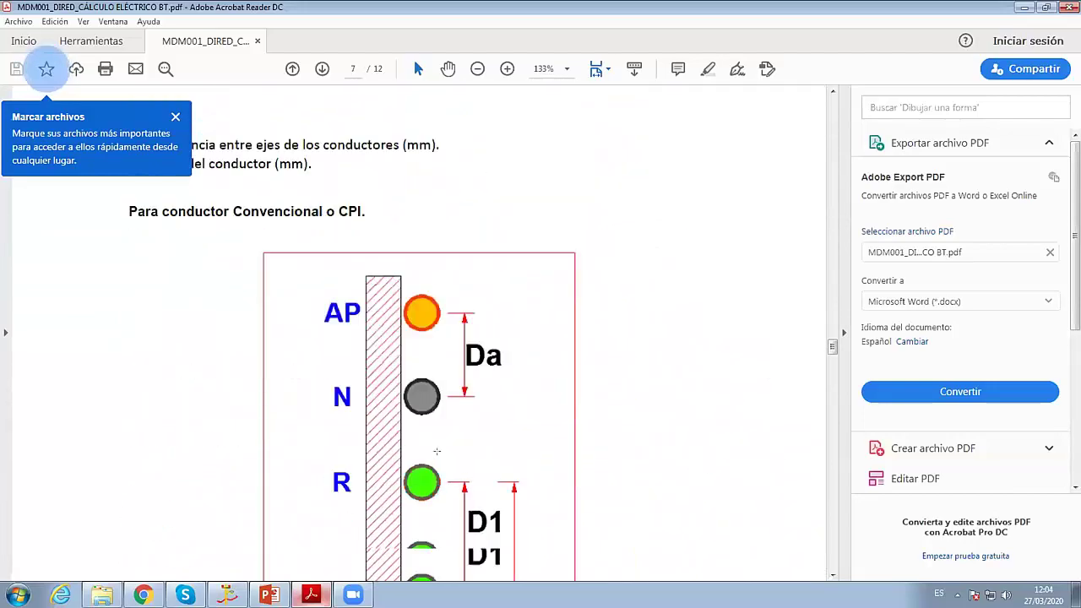
{"action": "scroll", "coordinate": [437, 451], "scroll_direction": "down", "scroll_amount": 5}
{"action": "scroll", "coordinate": [435, 451], "scroll_direction": "down", "scroll_amount": 5}
{"action": "scroll", "coordinate": [434, 450], "scroll_direction": "down", "scroll_amount": 5}
{"action": "scroll", "coordinate": [433, 449], "scroll_direction": "down", "scroll_amount": 5}
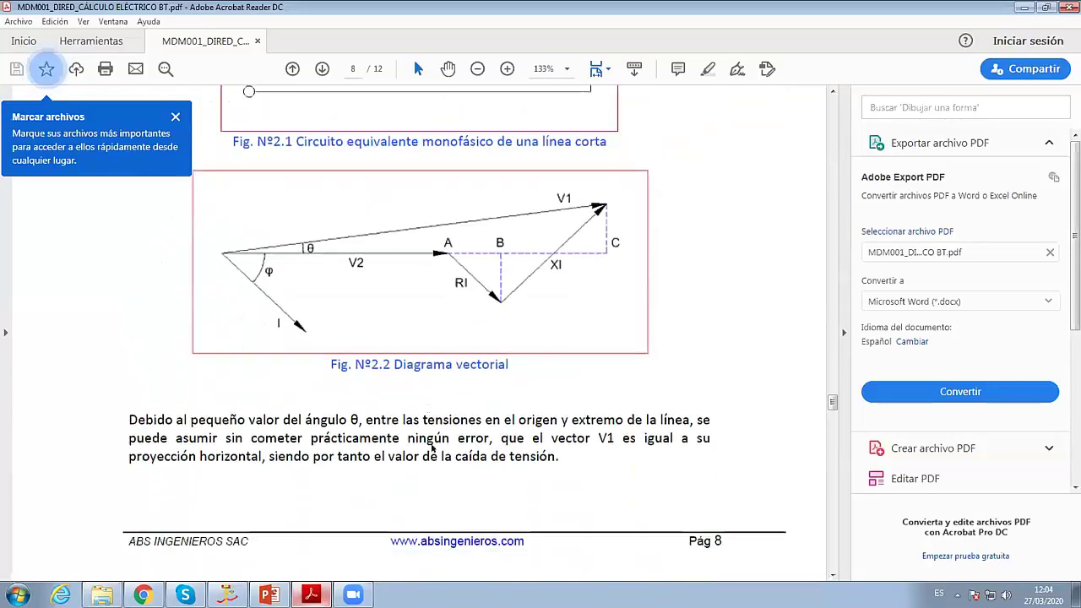
{"action": "scroll", "coordinate": [432, 449], "scroll_direction": "down", "scroll_amount": 5}
{"action": "scroll", "coordinate": [432, 448], "scroll_direction": "down", "scroll_amount": 3}
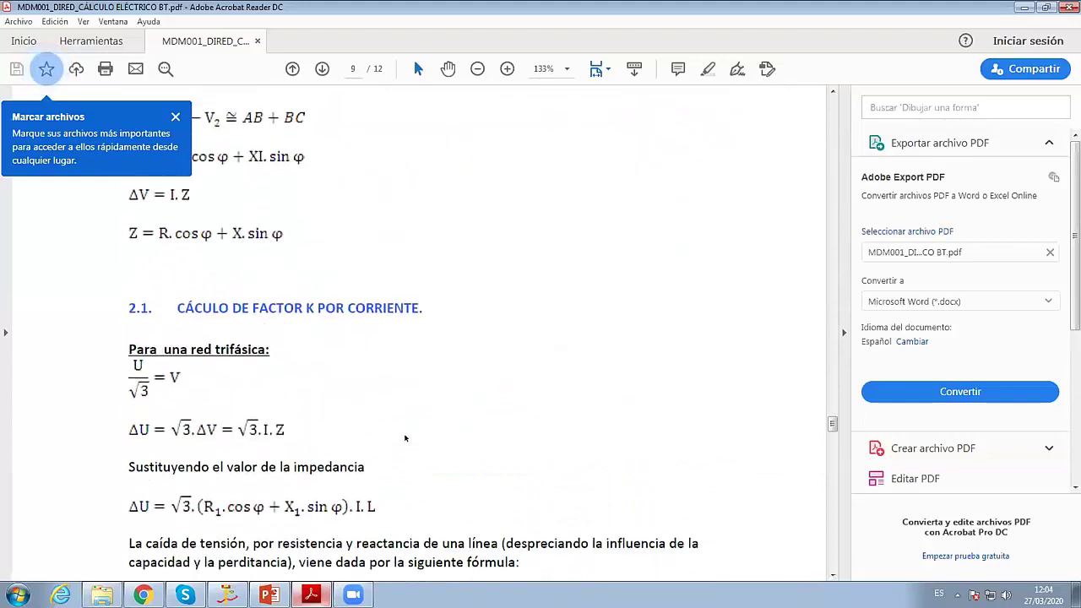
{"action": "scroll", "coordinate": [405, 439], "scroll_direction": "down", "scroll_amount": 1}
{"action": "scroll", "coordinate": [404, 435], "scroll_direction": "down", "scroll_amount": 2}
{"action": "scroll", "coordinate": [405, 436], "scroll_direction": "down", "scroll_amount": 1}
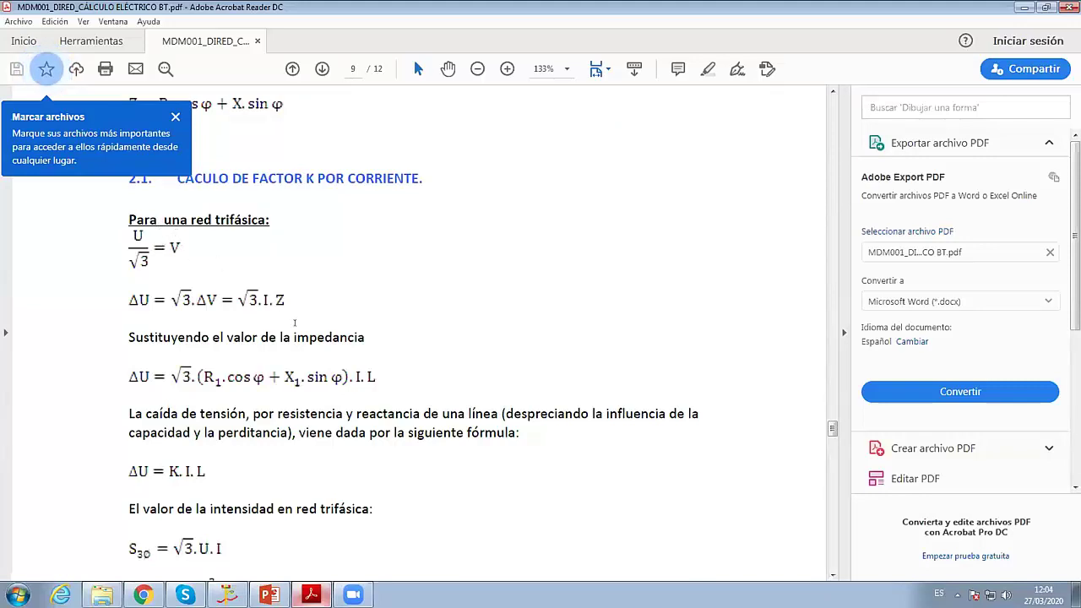
Step: Scroll to the three-phase ΔU = K·I·L formulas, then return to the DIRED network drawing
{"action": "scroll", "coordinate": [294, 323], "scroll_direction": "down", "scroll_amount": 3}
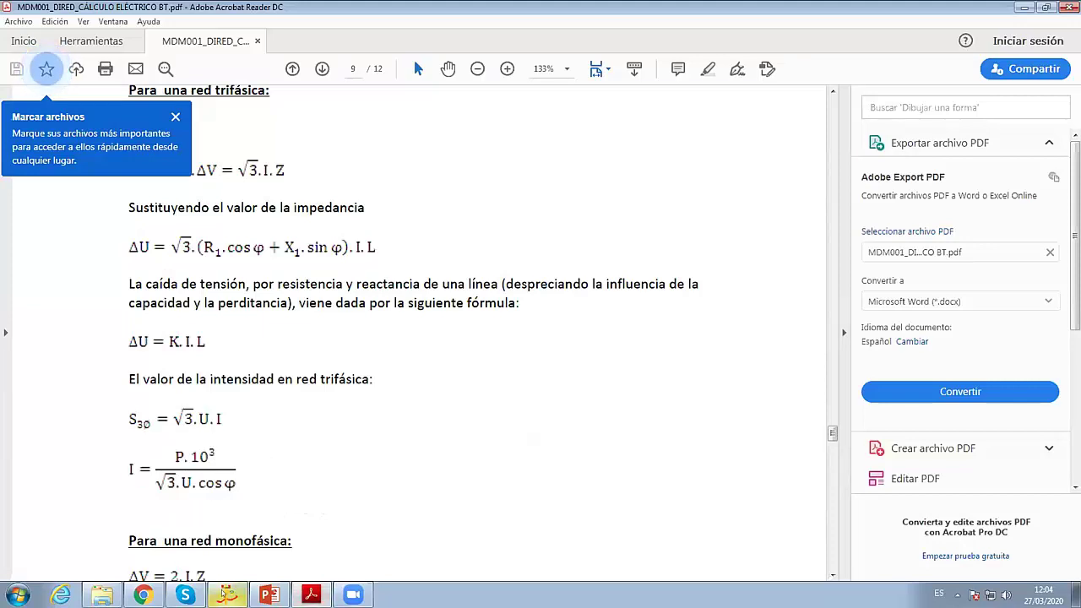
{"action": "key", "text": "alt+Tab"}
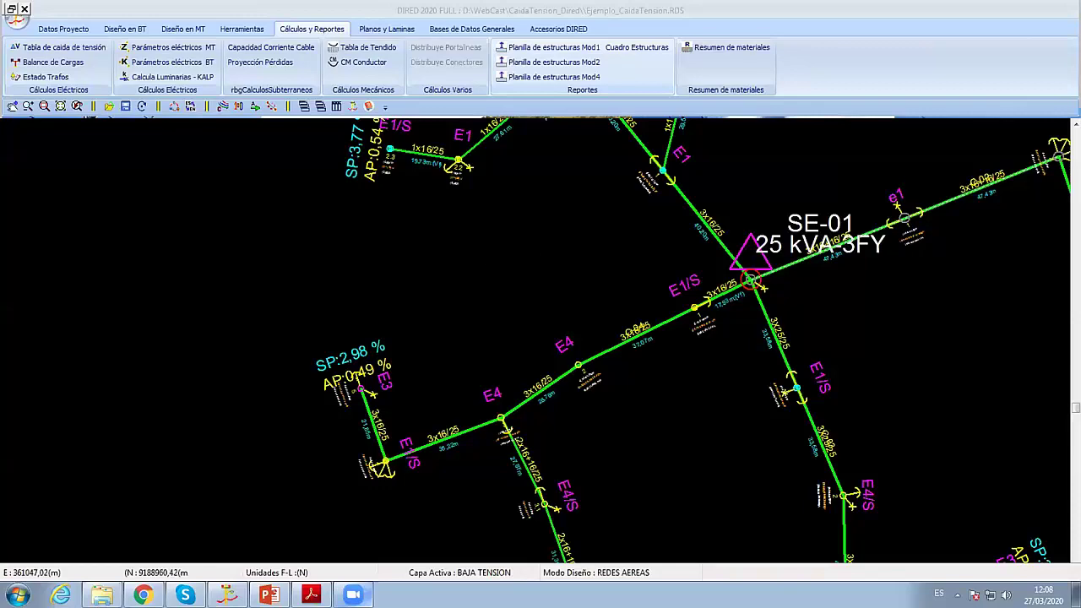
Step: Change the 16,08 m span to node 2.1 to a 1x16/25 conductor, bringing the end node to 0,95 %
{"action": "middle_click_drag", "start_coordinate": [629, 118], "coordinate": [578, 246]}
{"action": "scroll", "coordinate": [578, 245], "scroll_direction": "up", "scroll_amount": 2}
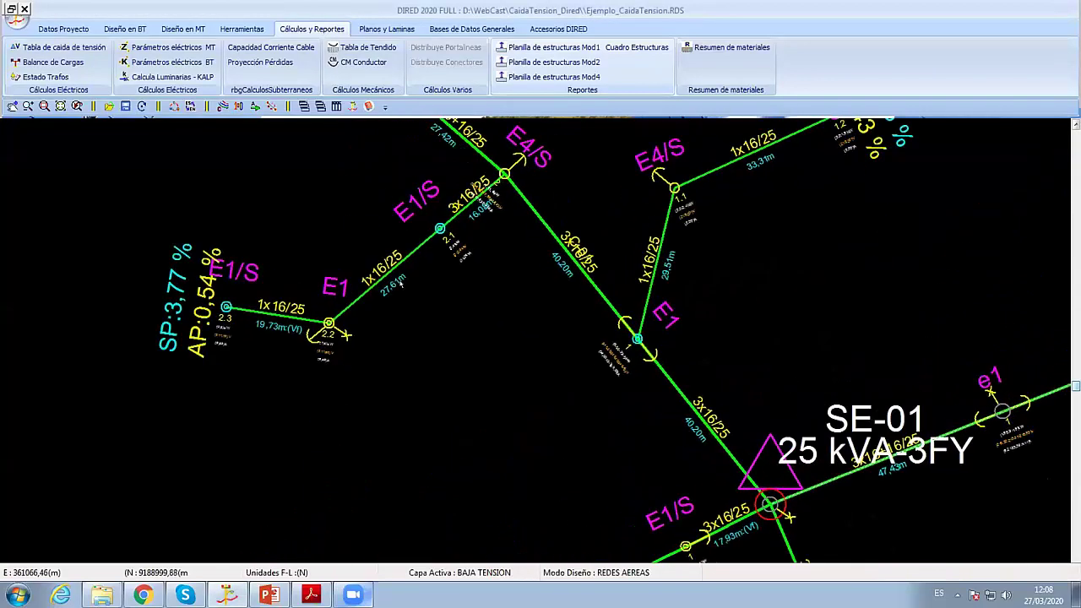
{"action": "middle_click_drag", "start_coordinate": [401, 285], "coordinate": [494, 365]}
{"action": "scroll", "coordinate": [494, 365], "scroll_direction": "up", "scroll_amount": 3}
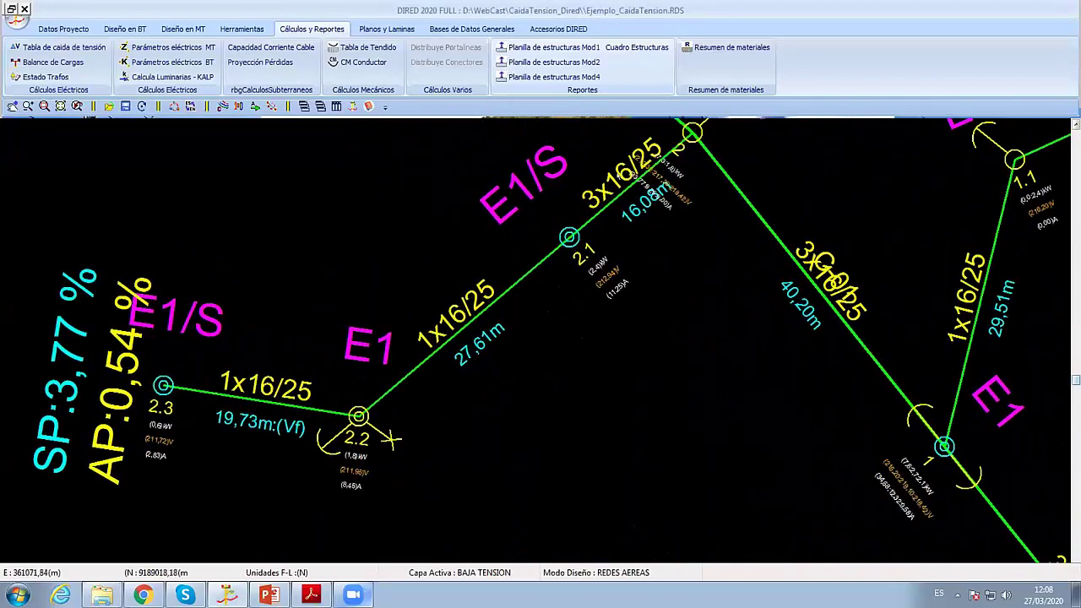
{"action": "mouse_move", "coordinate": [521, 248]}
{"action": "middle_mouse_down"}
{"action": "mouse_move", "coordinate": [447, 361]}
{"action": "mouse_move", "coordinate": [500, 331]}
{"action": "middle_mouse_up"}
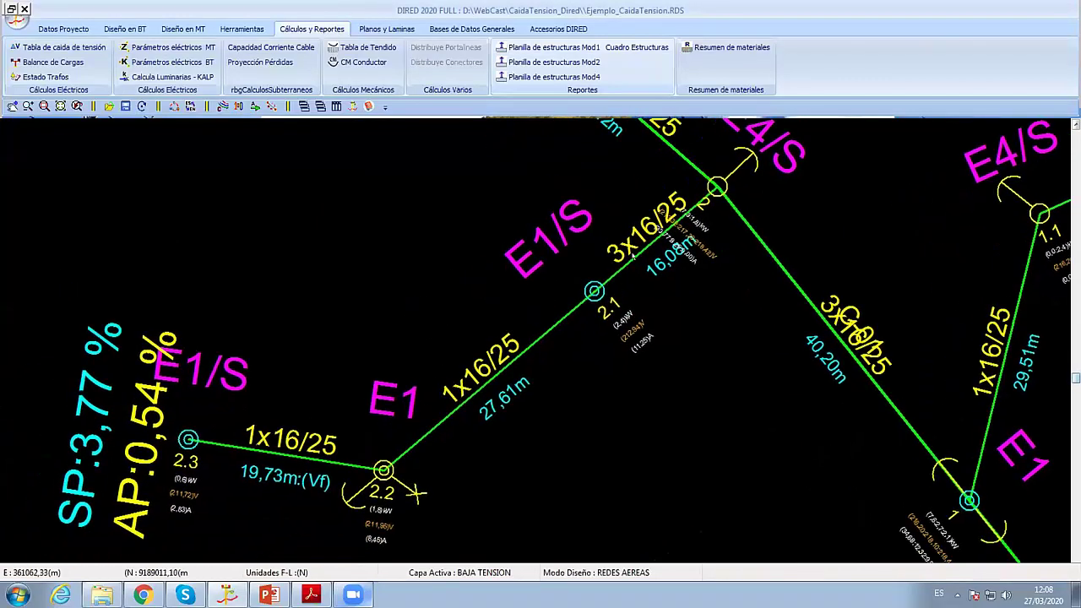
{"action": "left_click", "coordinate": [635, 256]}
{"action": "left_click", "coordinate": [137, 179]}
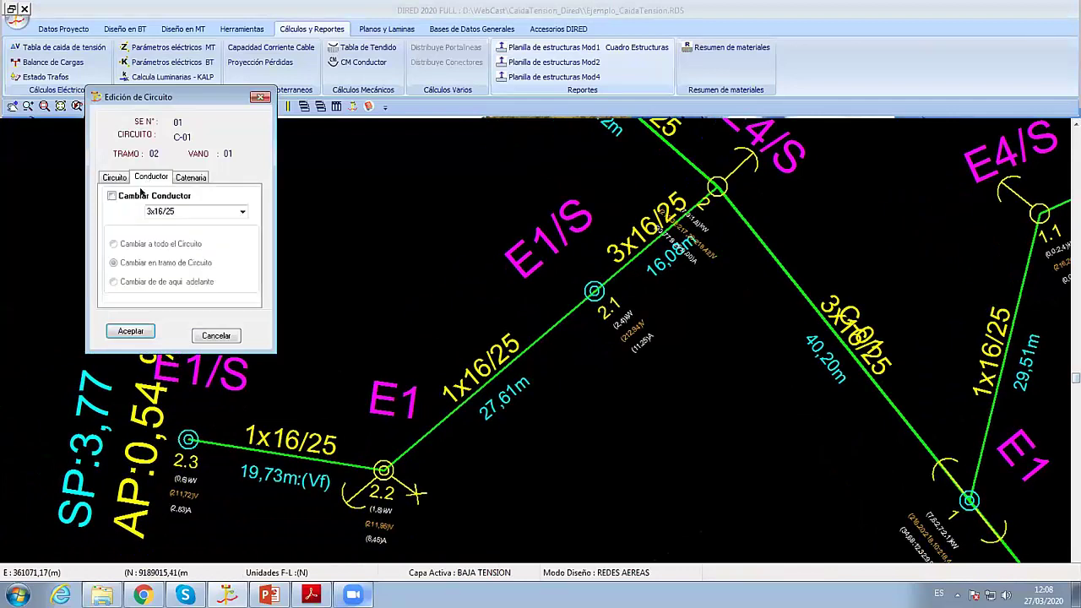
{"action": "left_click", "coordinate": [112, 195]}
{"action": "left_click", "coordinate": [243, 211]}
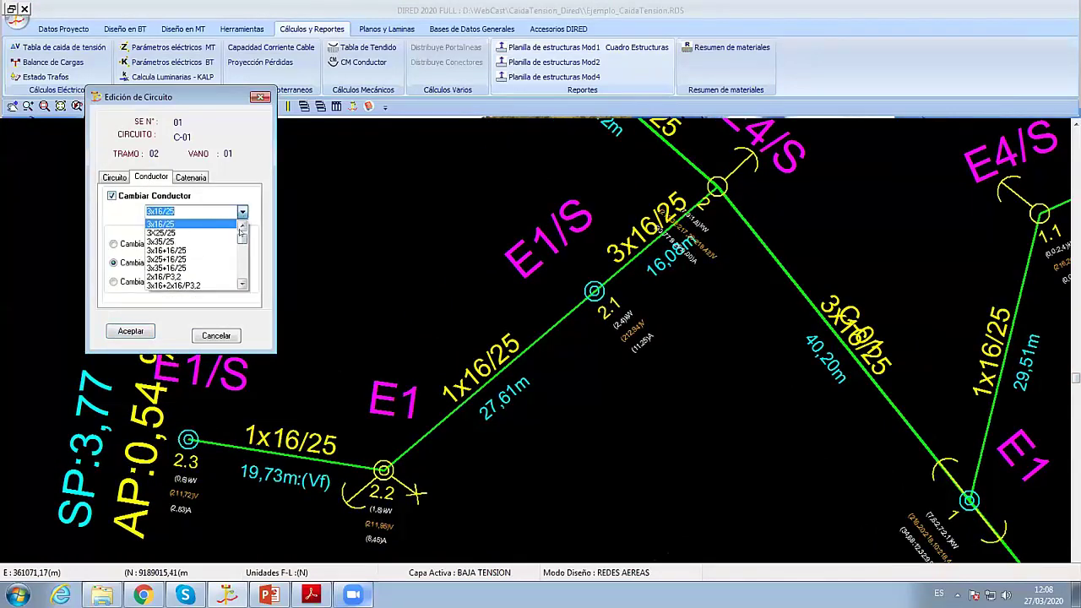
{"action": "scroll", "coordinate": [240, 234], "scroll_direction": "up", "scroll_amount": 2}
{"action": "left_click", "coordinate": [161, 251]}
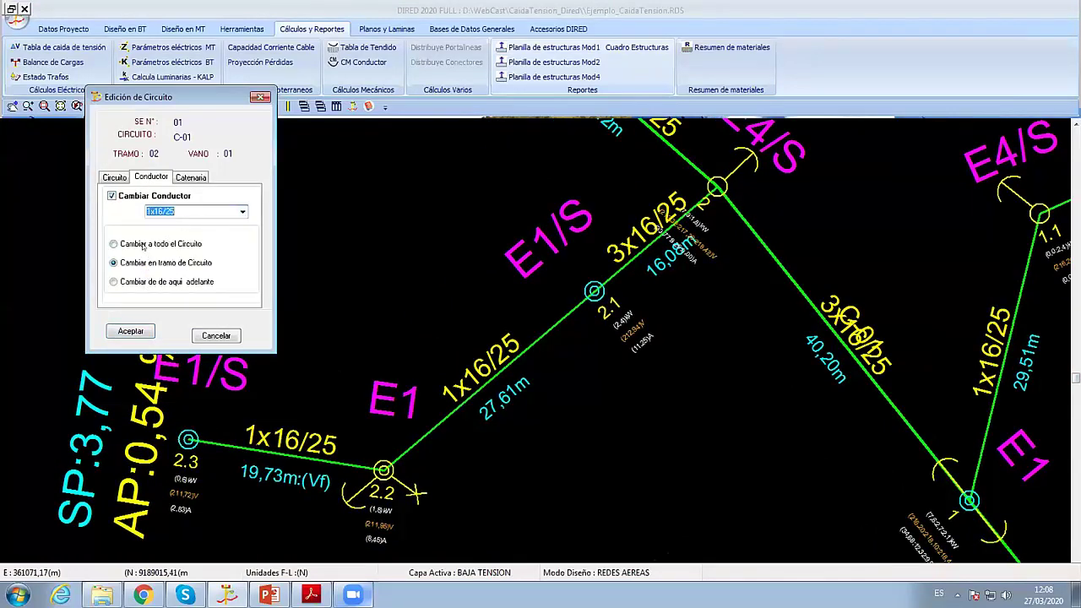
{"action": "left_click", "coordinate": [133, 280]}
{"action": "left_click", "coordinate": [130, 330]}
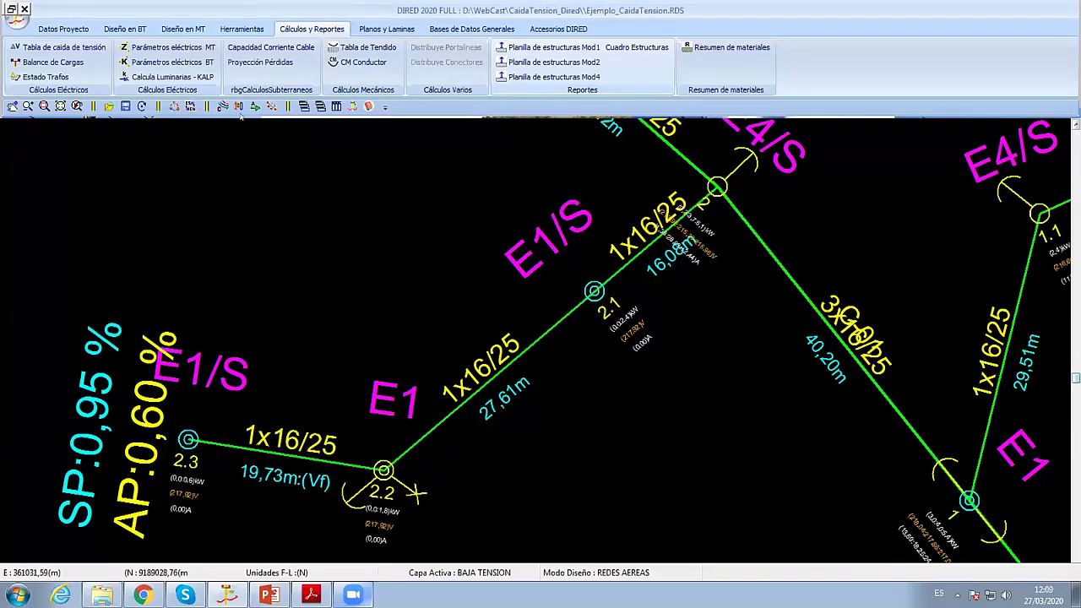
Step: Unhide the service drops by clearing Ocultar Acometidas in Configuración General
{"action": "left_click", "coordinate": [223, 106]}
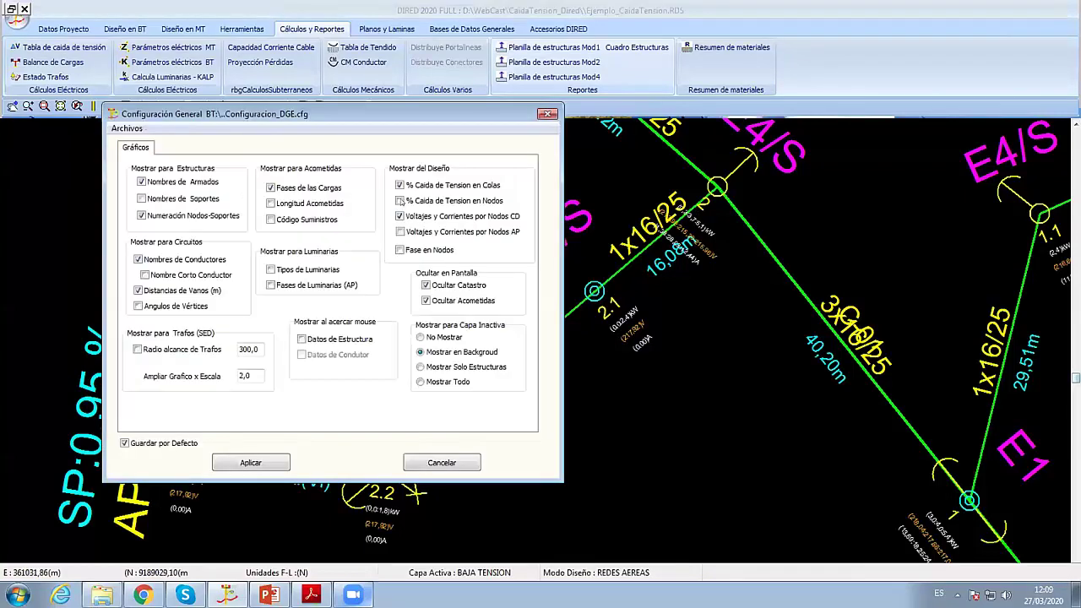
{"action": "left_click", "coordinate": [426, 300]}
{"action": "key", "text": "Return"}
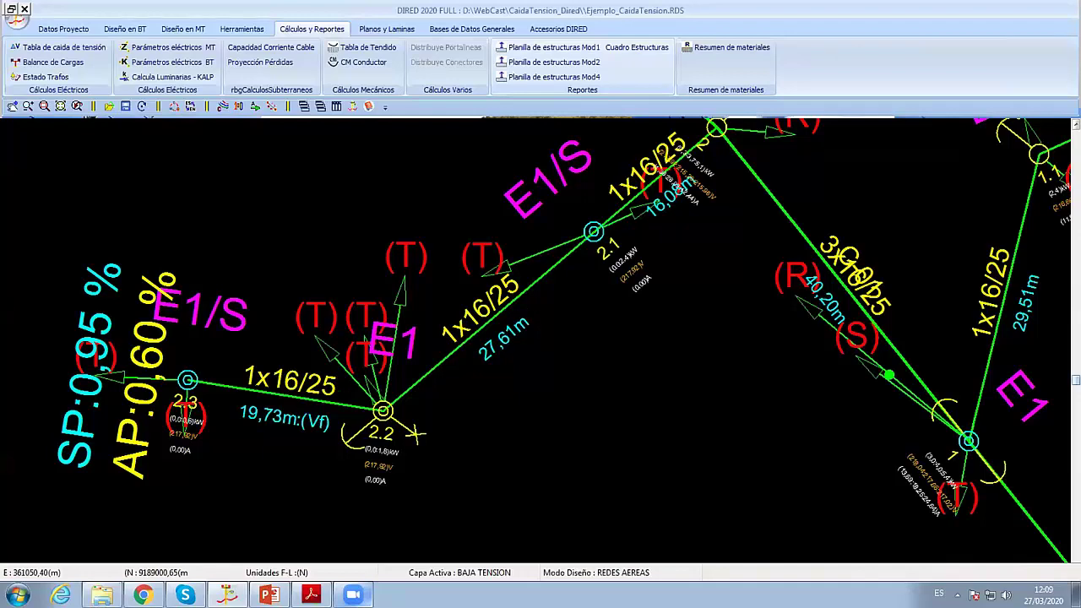
Step: Review the far branch around nodes E1, E4 and 2.2, then bring up the Herramientas tools
{"action": "middle_click_drag", "start_coordinate": [768, 227], "coordinate": [533, 377]}
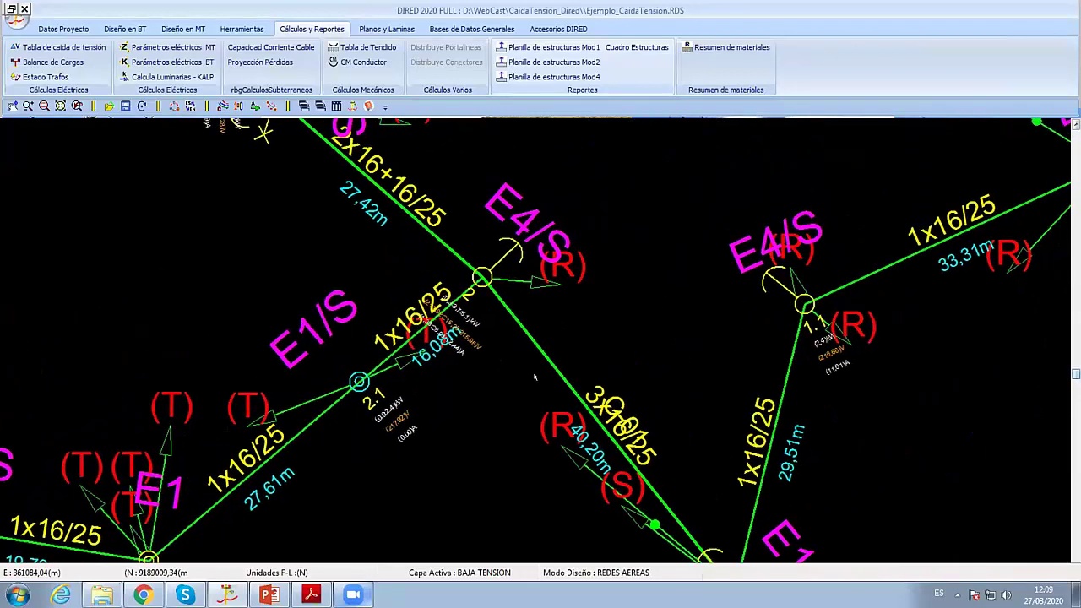
{"action": "middle_click_drag", "start_coordinate": [567, 451], "coordinate": [717, 221]}
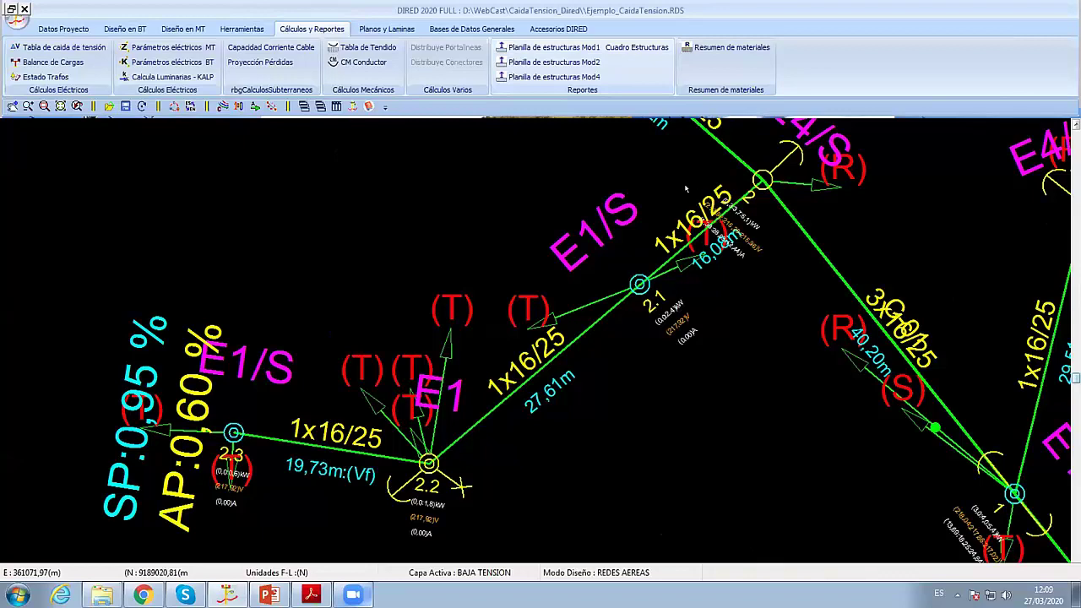
{"action": "middle_click_drag", "start_coordinate": [688, 297], "coordinate": [580, 409]}
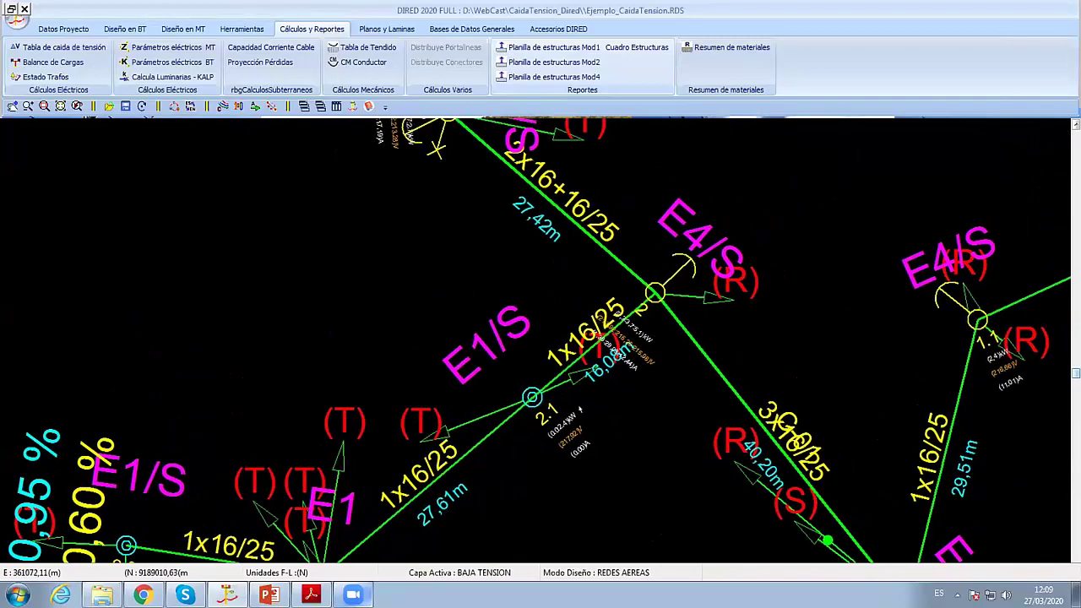
{"action": "scroll", "coordinate": [607, 449], "scroll_direction": "down", "scroll_amount": 1}
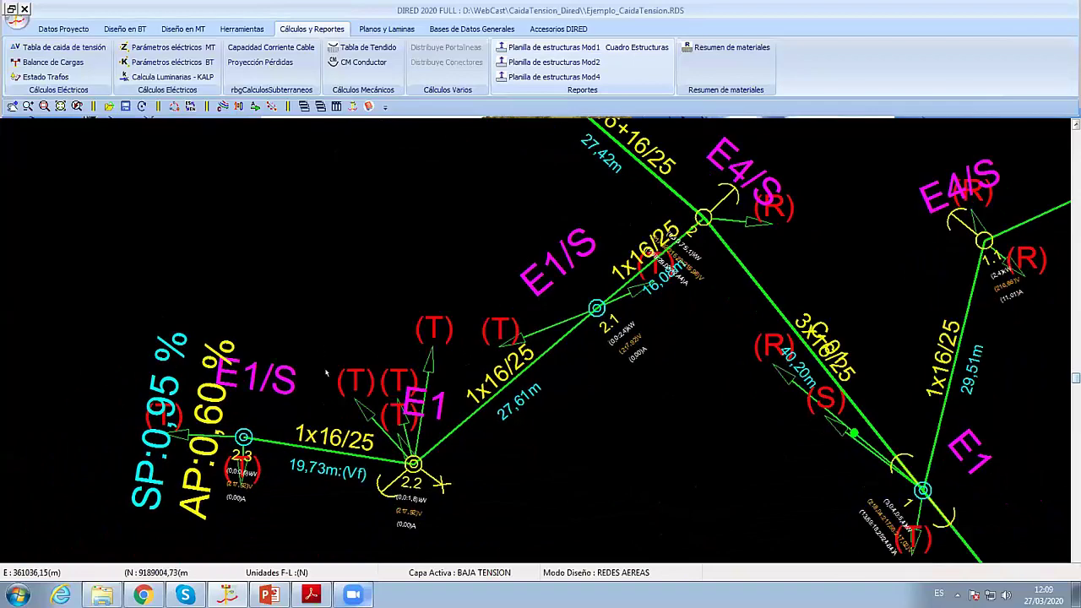
{"action": "scroll", "coordinate": [325, 372], "scroll_direction": "down", "scroll_amount": 3}
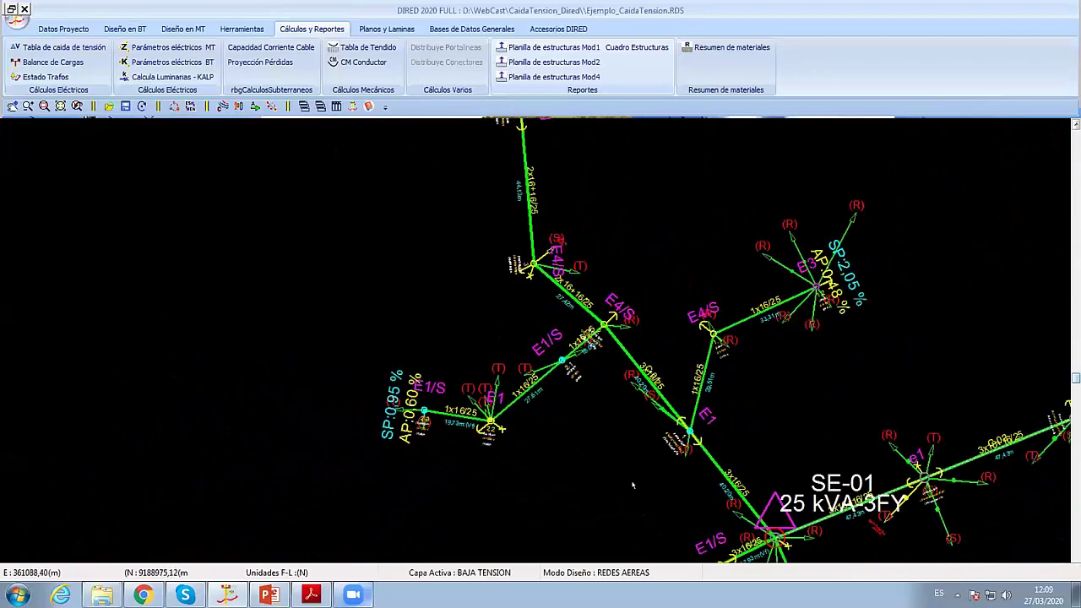
{"action": "scroll", "coordinate": [436, 387], "scroll_direction": "up", "scroll_amount": 2}
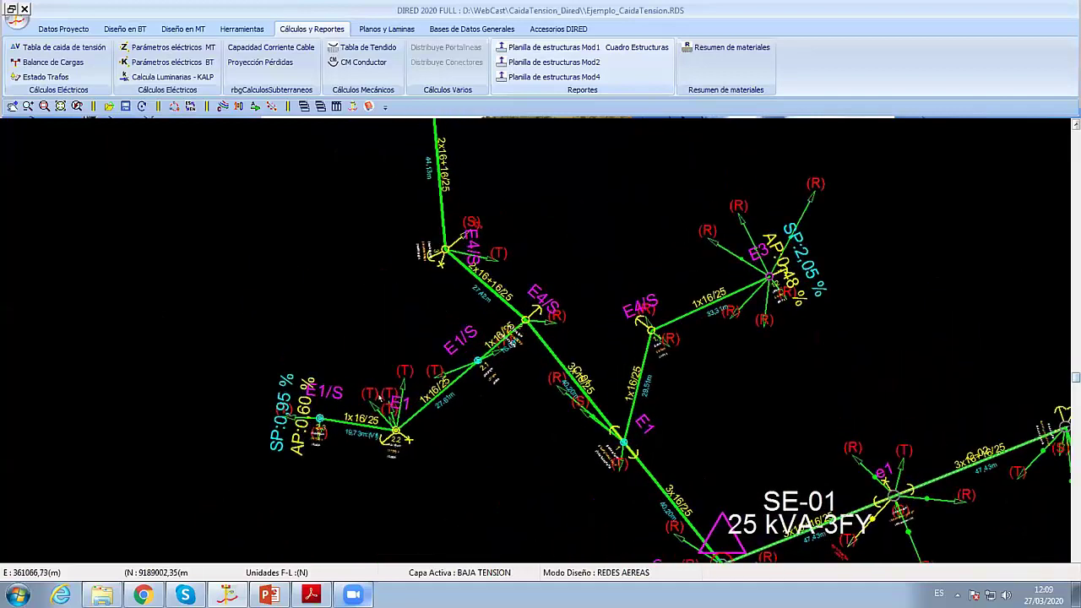
{"action": "scroll", "coordinate": [436, 387], "scroll_direction": "up", "scroll_amount": 1}
{"action": "scroll", "coordinate": [437, 386], "scroll_direction": "up", "scroll_amount": 1}
{"action": "scroll", "coordinate": [437, 387], "scroll_direction": "up", "scroll_amount": 1}
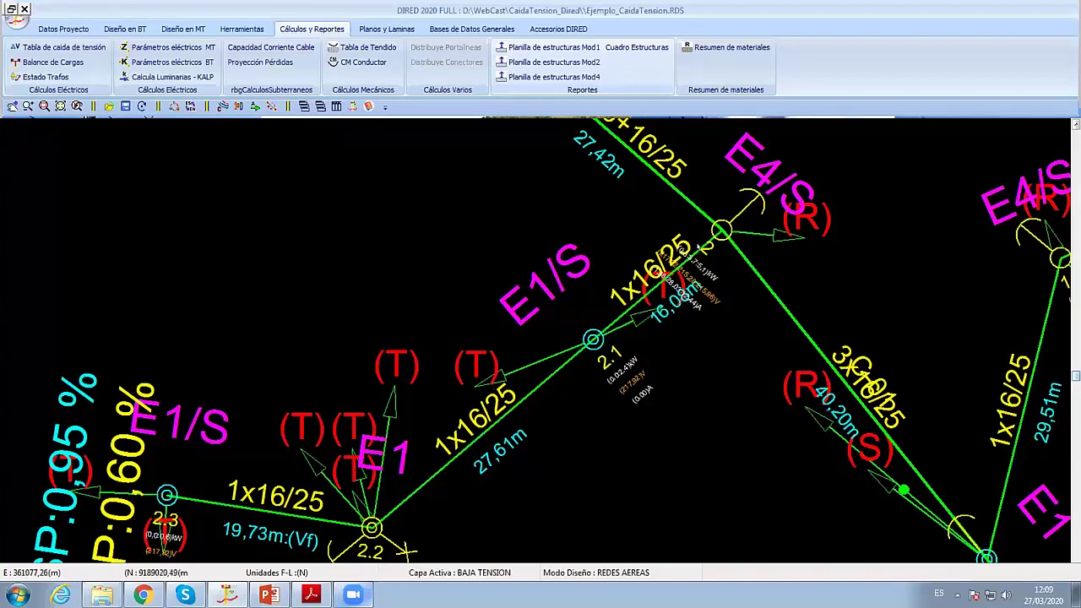
{"action": "middle_click_drag", "start_coordinate": [370, 425], "coordinate": [360, 394]}
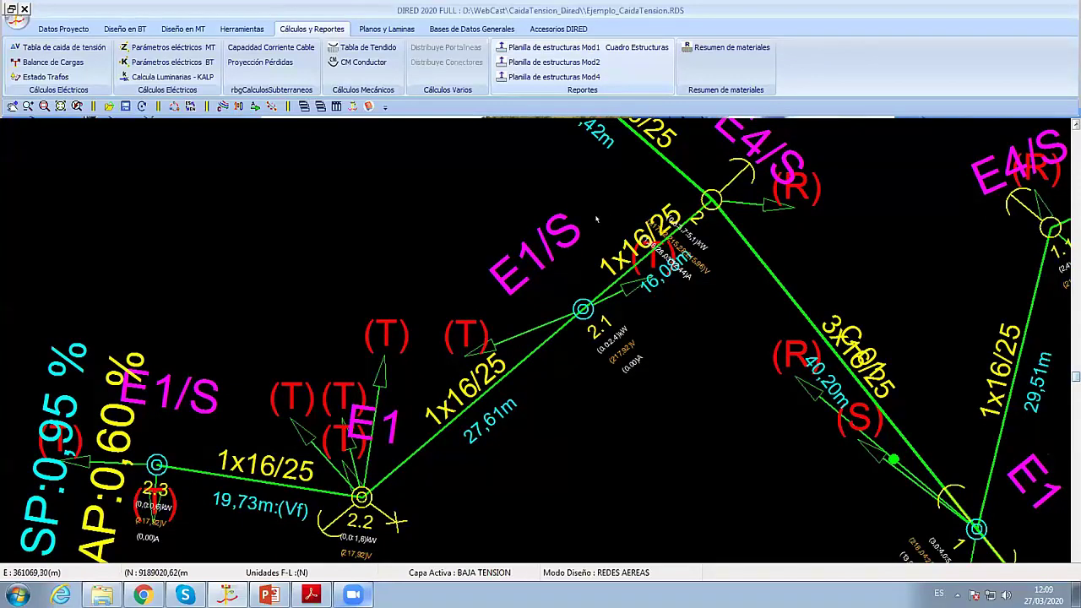
{"action": "right_click", "coordinate": [424, 148]}
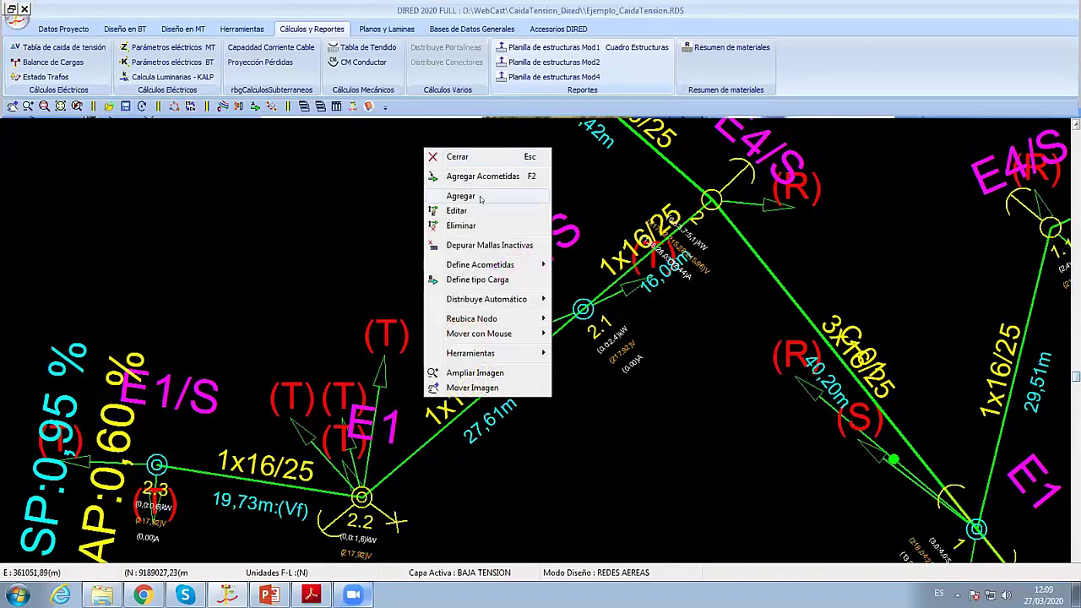
{"action": "left_click", "coordinate": [241, 29]}
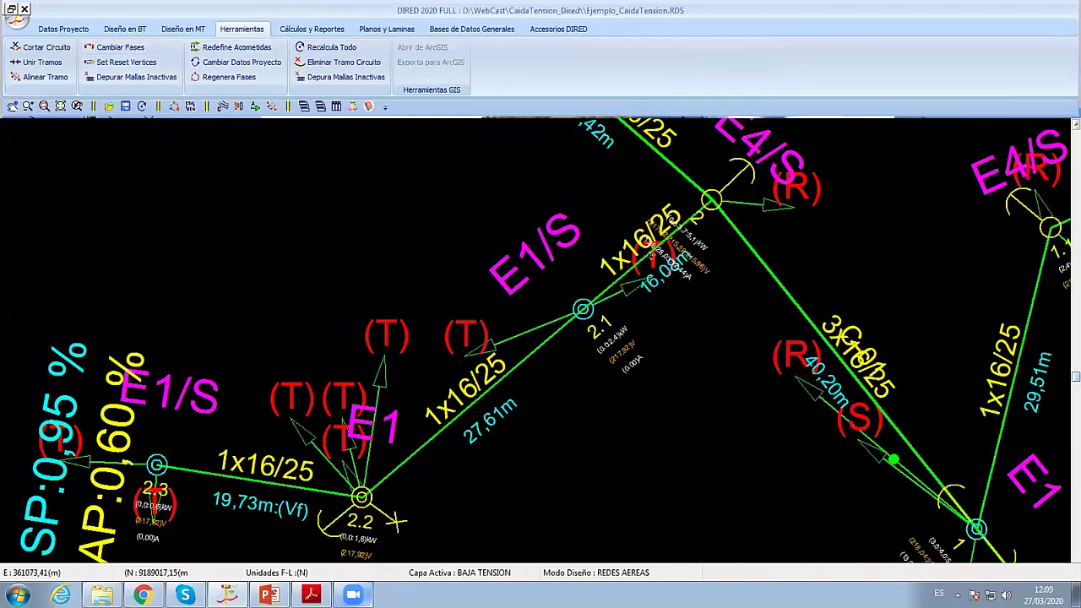
Step: Reassign the far branch's service loads from phase T to R, then to S, reaching SP 0,00 %
{"action": "left_click", "coordinate": [157, 449]}
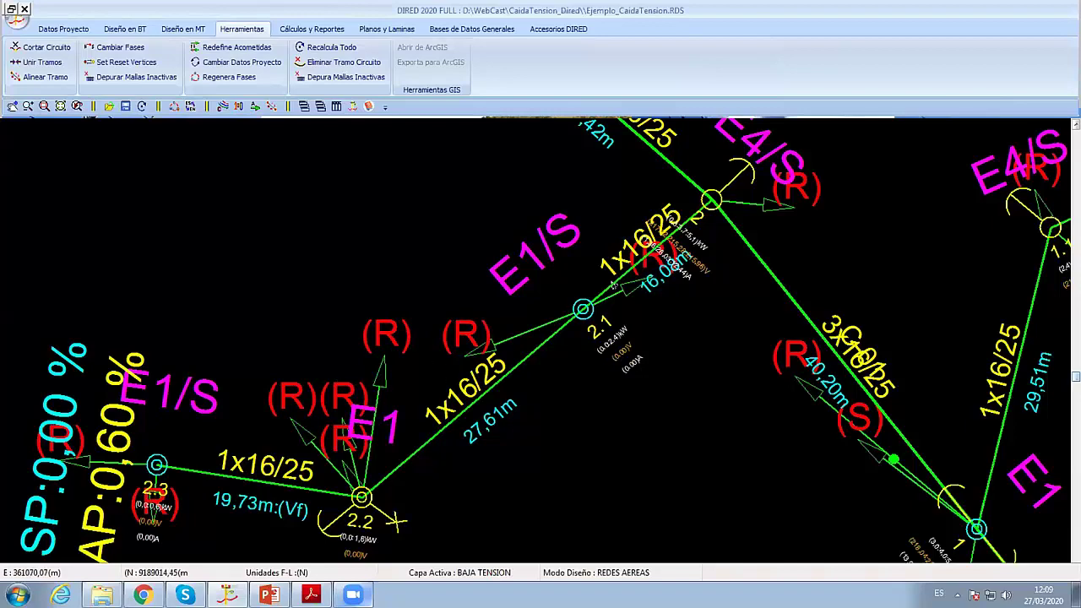
{"action": "left_click", "coordinate": [613, 287]}
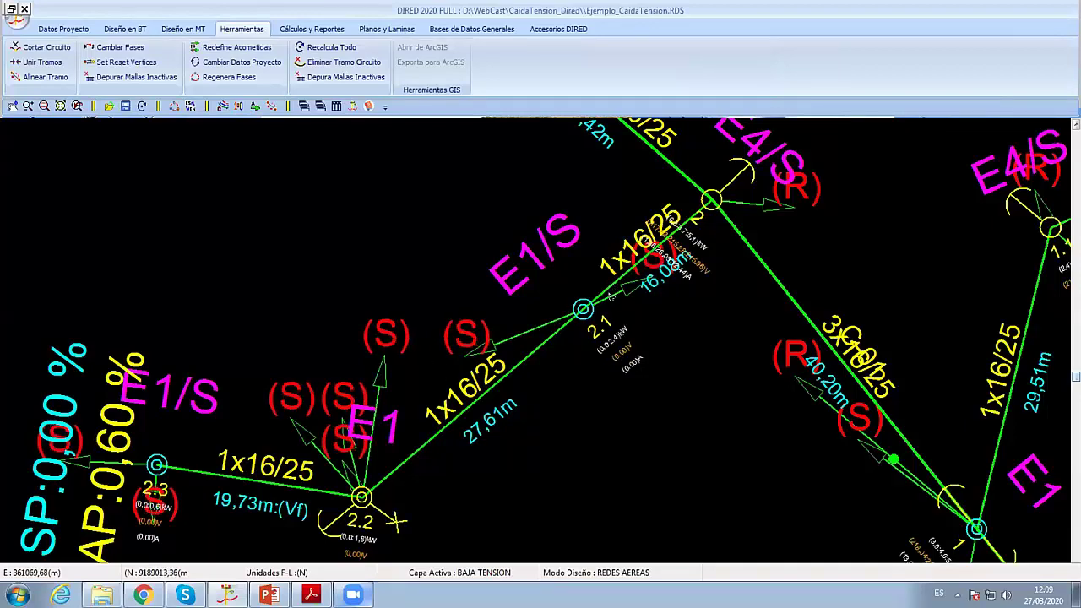
{"action": "scroll", "coordinate": [540, 396], "scroll_direction": "down", "scroll_amount": 2}
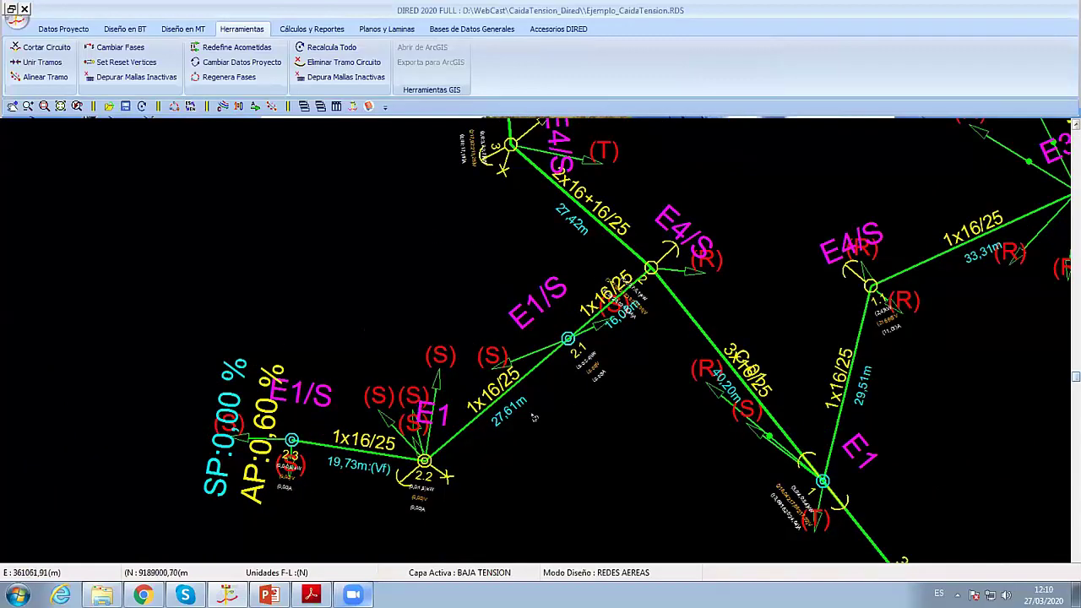
{"action": "scroll", "coordinate": [613, 406], "scroll_direction": "down", "scroll_amount": 1}
{"action": "scroll", "coordinate": [616, 399], "scroll_direction": "down", "scroll_amount": 2}
{"action": "scroll", "coordinate": [619, 390], "scroll_direction": "down", "scroll_amount": 1}
{"action": "right_click", "coordinate": [621, 241]}
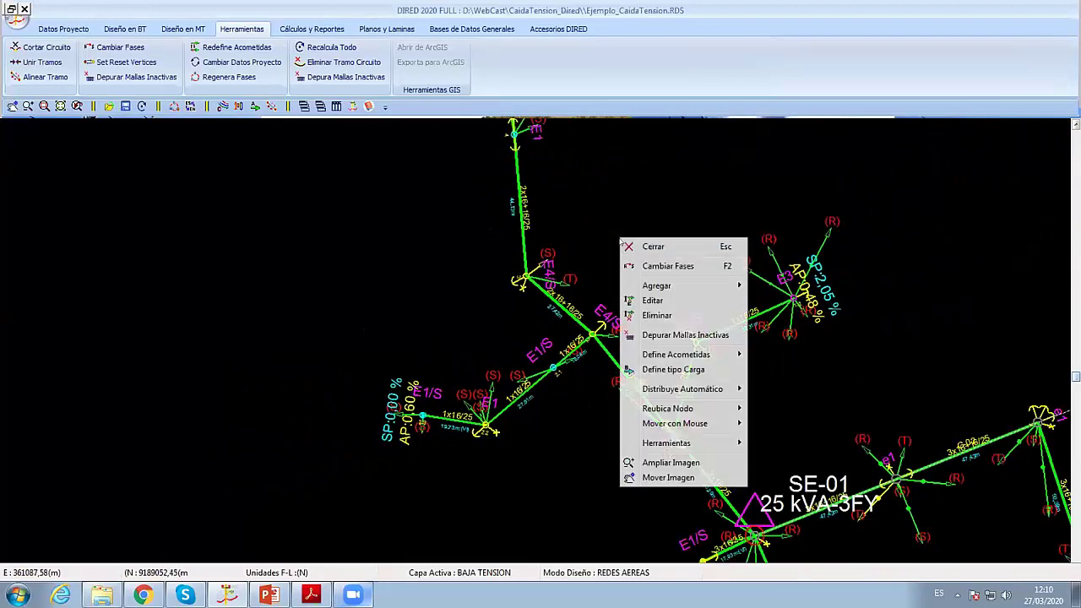
{"action": "left_click", "coordinate": [651, 477]}
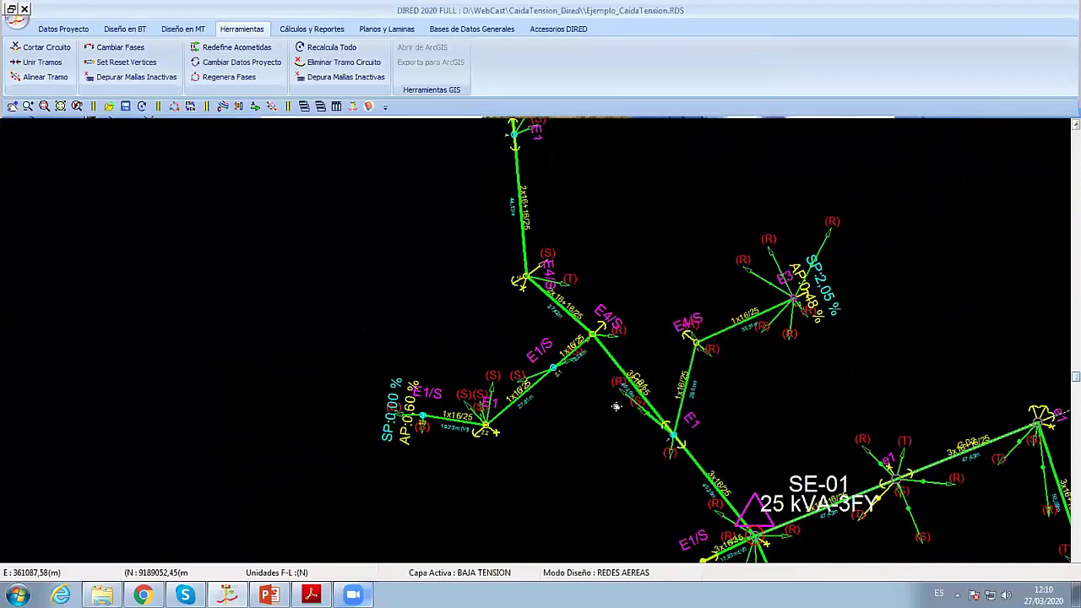
{"action": "scroll", "coordinate": [617, 407], "scroll_direction": "up", "scroll_amount": 1}
{"action": "left_click_drag", "start_coordinate": [436, 365], "coordinate": [407, 372]}
{"action": "scroll", "coordinate": [290, 400], "scroll_direction": "up", "scroll_amount": 1}
{"action": "scroll", "coordinate": [290, 399], "scroll_direction": "up", "scroll_amount": 1}
{"action": "scroll", "coordinate": [289, 399], "scroll_direction": "up", "scroll_amount": 1}
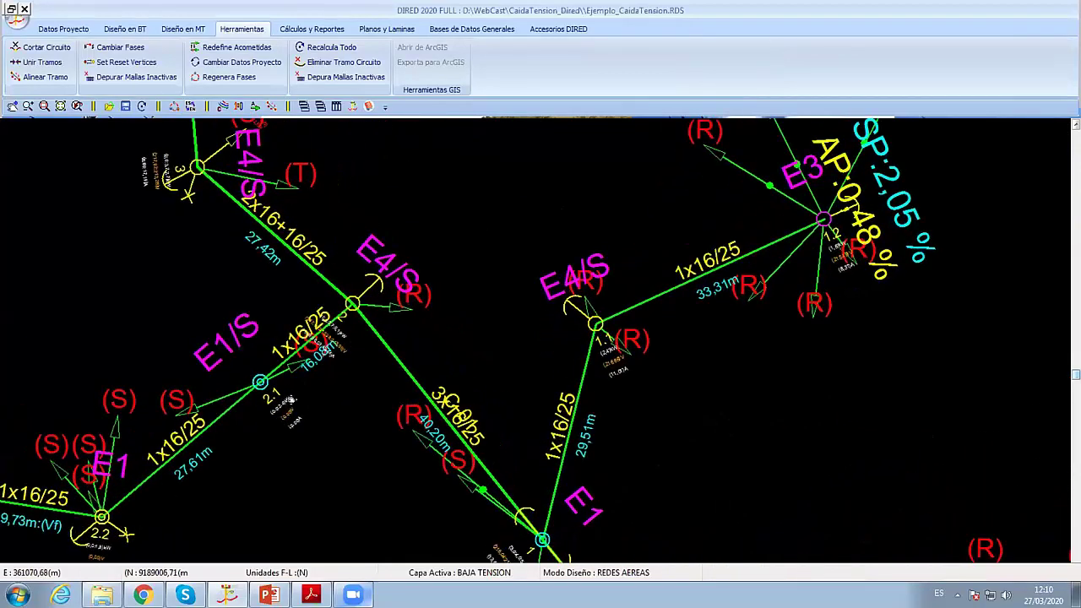
{"action": "left_click_drag", "start_coordinate": [290, 400], "coordinate": [465, 340]}
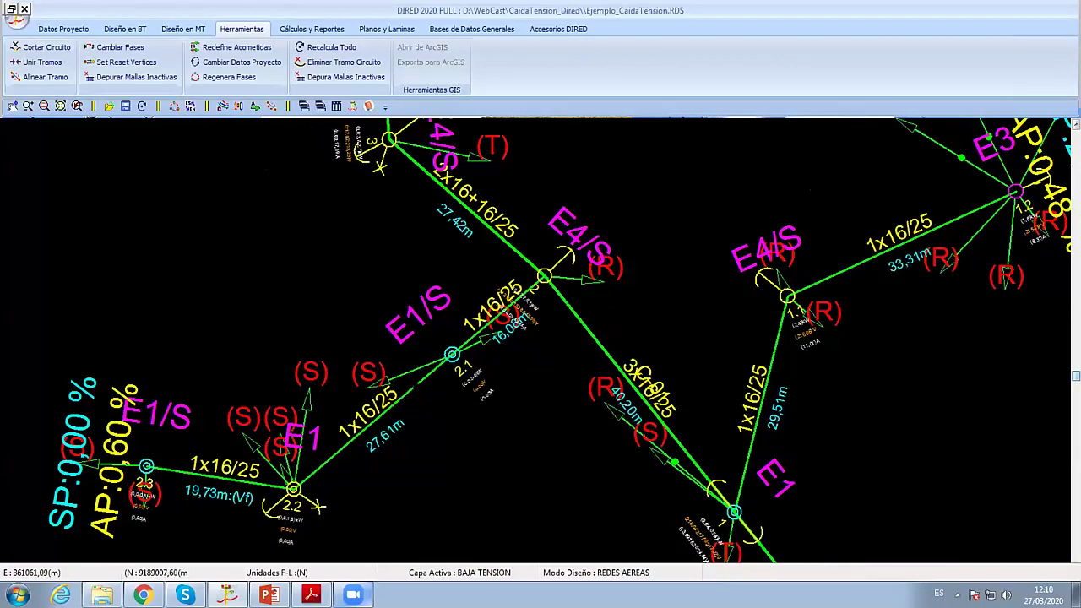
{"action": "scroll", "coordinate": [419, 384], "scroll_direction": "down", "scroll_amount": 1}
{"action": "scroll", "coordinate": [594, 422], "scroll_direction": "up", "scroll_amount": 1}
{"action": "left_click_drag", "start_coordinate": [597, 416], "coordinate": [509, 384]}
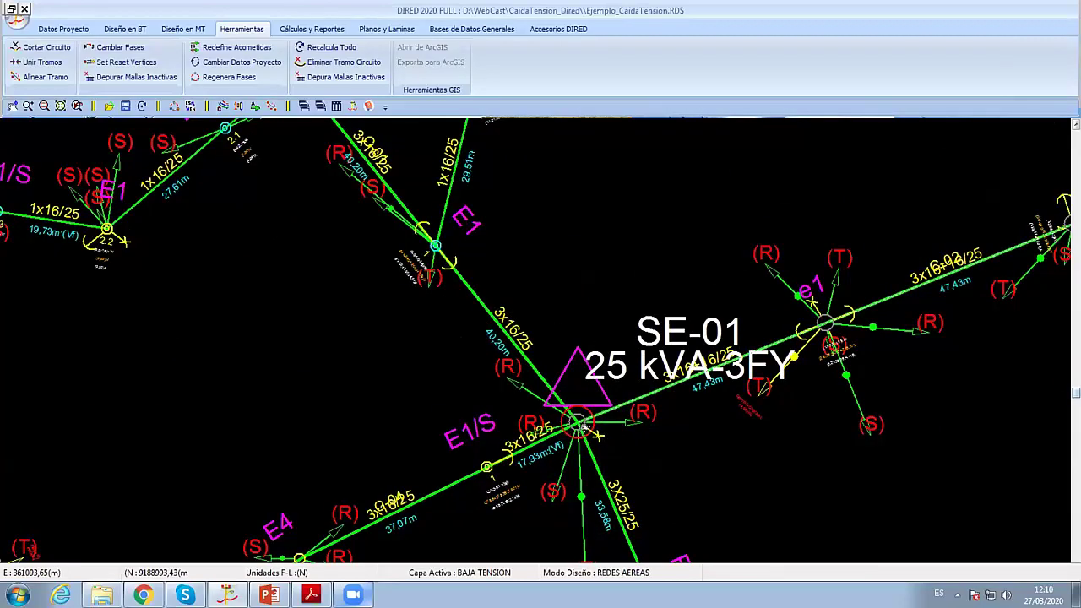
{"action": "scroll", "coordinate": [583, 431], "scroll_direction": "down", "scroll_amount": 2}
{"action": "left_click_drag", "start_coordinate": [386, 309], "coordinate": [385, 388]}
{"action": "scroll", "coordinate": [385, 387], "scroll_direction": "up", "scroll_amount": 1}
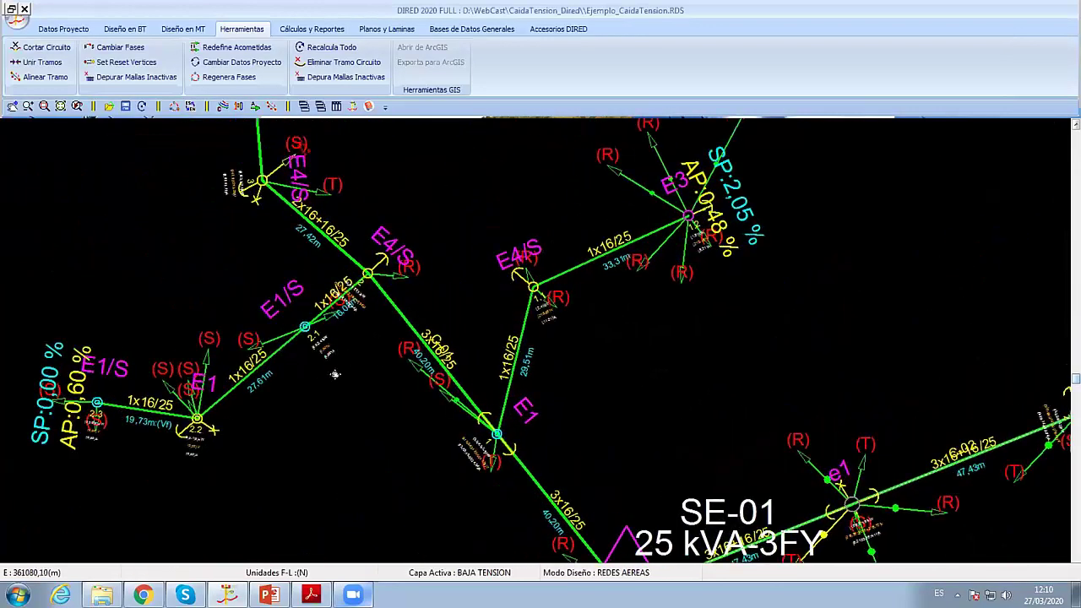
{"action": "scroll", "coordinate": [439, 405], "scroll_direction": "up", "scroll_amount": 1}
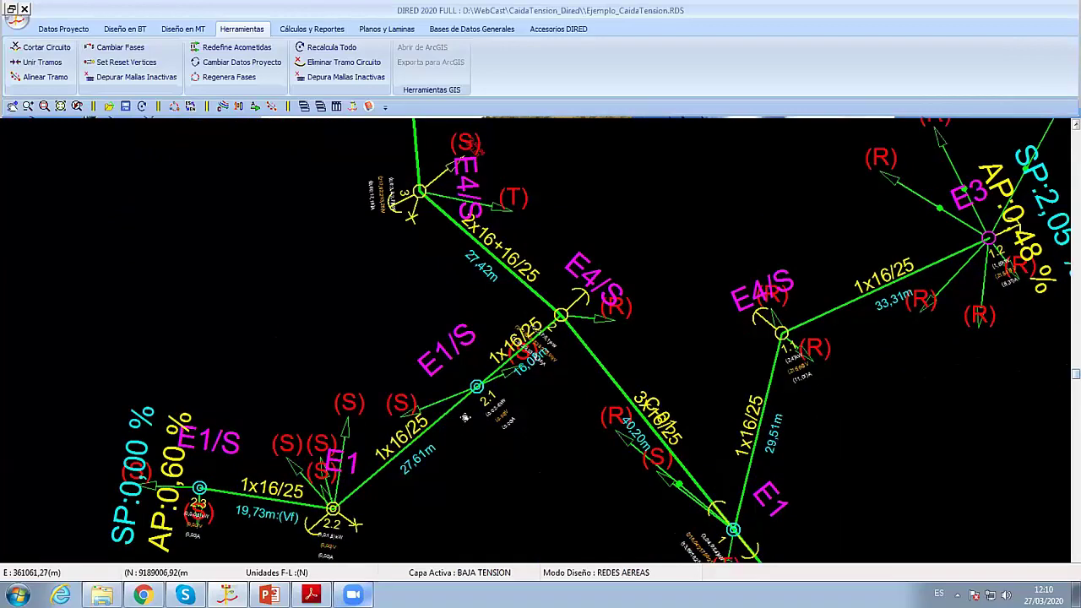
{"action": "scroll", "coordinate": [465, 417], "scroll_direction": "down", "scroll_amount": 1}
{"action": "scroll", "coordinate": [507, 363], "scroll_direction": "down", "scroll_amount": 1}
{"action": "scroll", "coordinate": [591, 304], "scroll_direction": "down", "scroll_amount": 1}
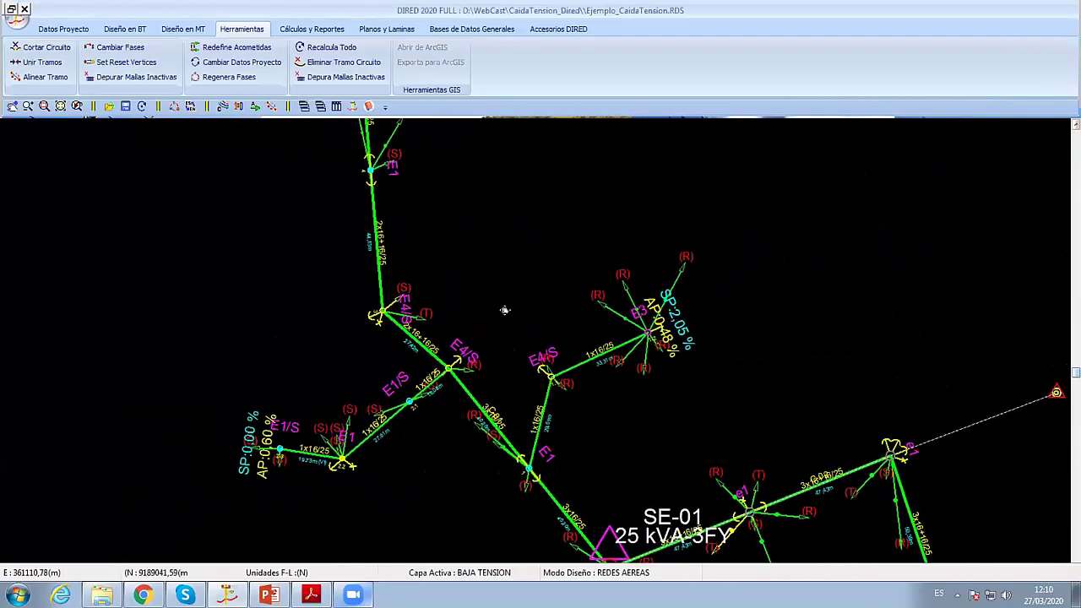
{"action": "right_click", "coordinate": [375, 240]}
Step: Dismiss the drawing's context menu with Cerrar to review the whole network
{"action": "right_click", "coordinate": [474, 216]}
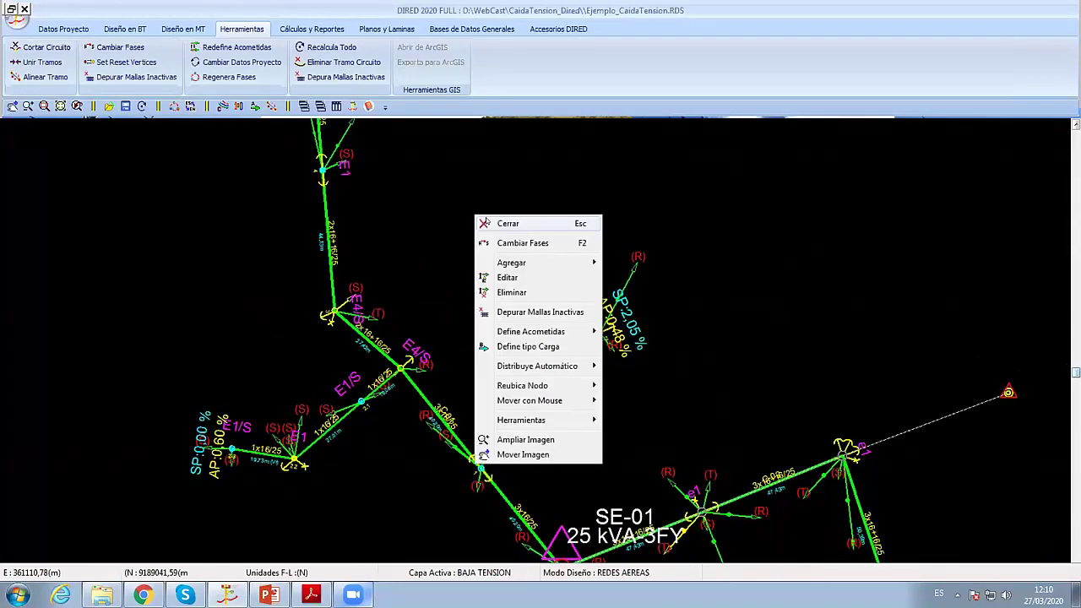
{"action": "left_click", "coordinate": [507, 223]}
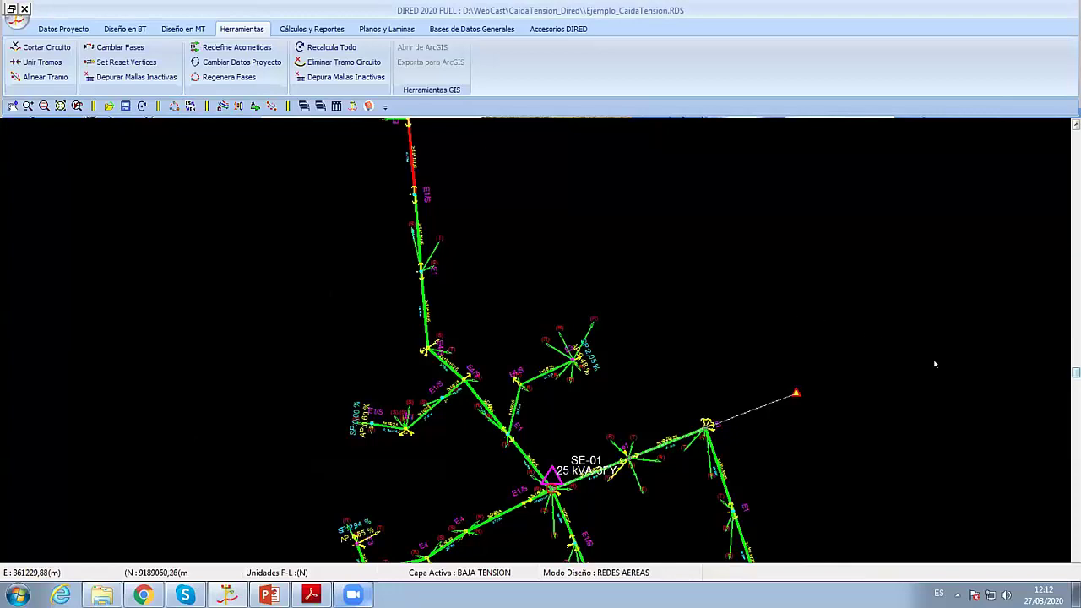
Step: Zoom over the network around SE-01, then switch to the Diseño en BT commands
{"action": "scroll", "coordinate": [506, 380], "scroll_direction": "down", "scroll_amount": 3}
{"action": "scroll", "coordinate": [502, 377], "scroll_direction": "up", "scroll_amount": 1}
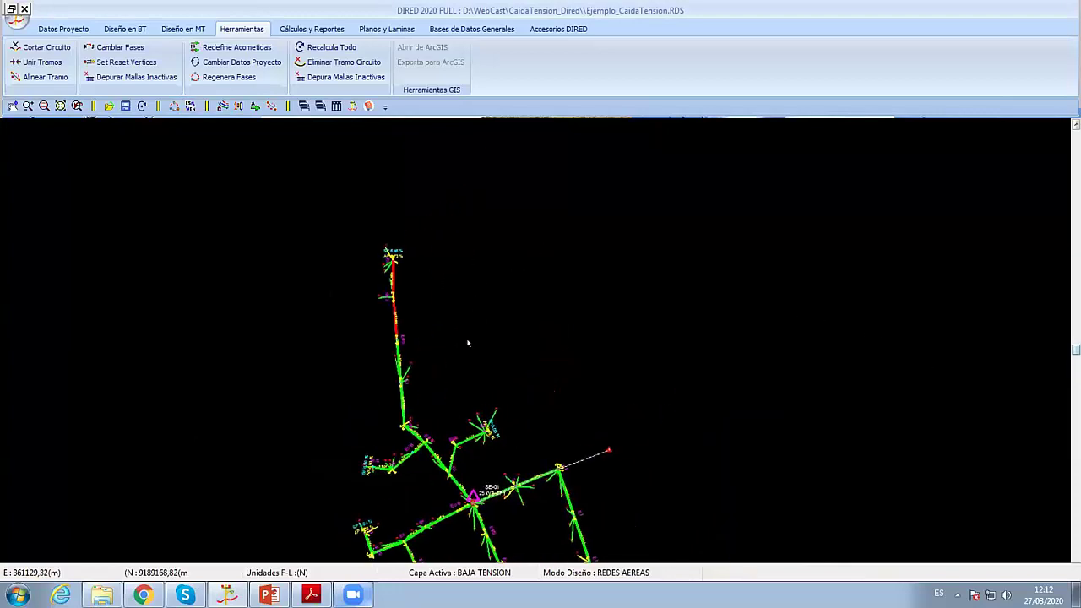
{"action": "scroll", "coordinate": [502, 377], "scroll_direction": "up", "scroll_amount": 1}
{"action": "scroll", "coordinate": [502, 378], "scroll_direction": "up", "scroll_amount": 2}
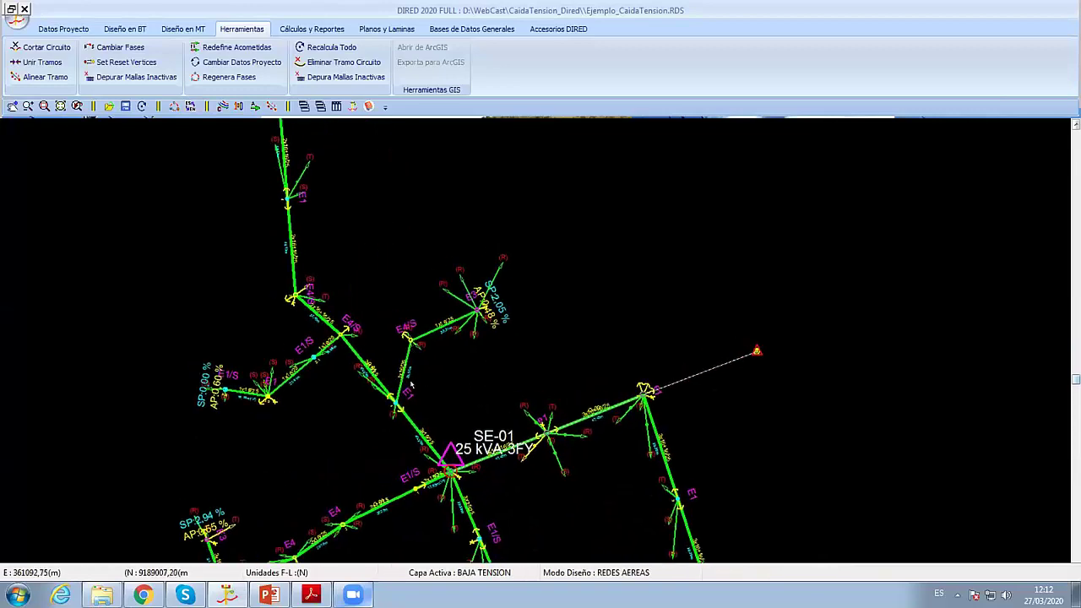
{"action": "scroll", "coordinate": [321, 367], "scroll_direction": "up", "scroll_amount": 1}
{"action": "scroll", "coordinate": [308, 363], "scroll_direction": "up", "scroll_amount": 1}
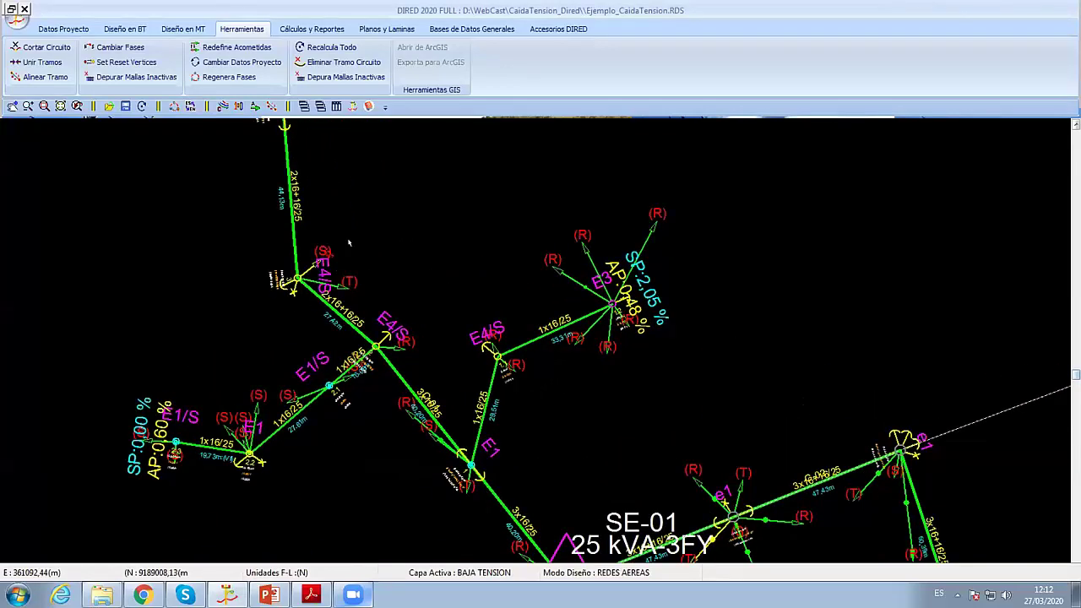
{"action": "scroll", "coordinate": [719, 437], "scroll_direction": "down", "scroll_amount": 1}
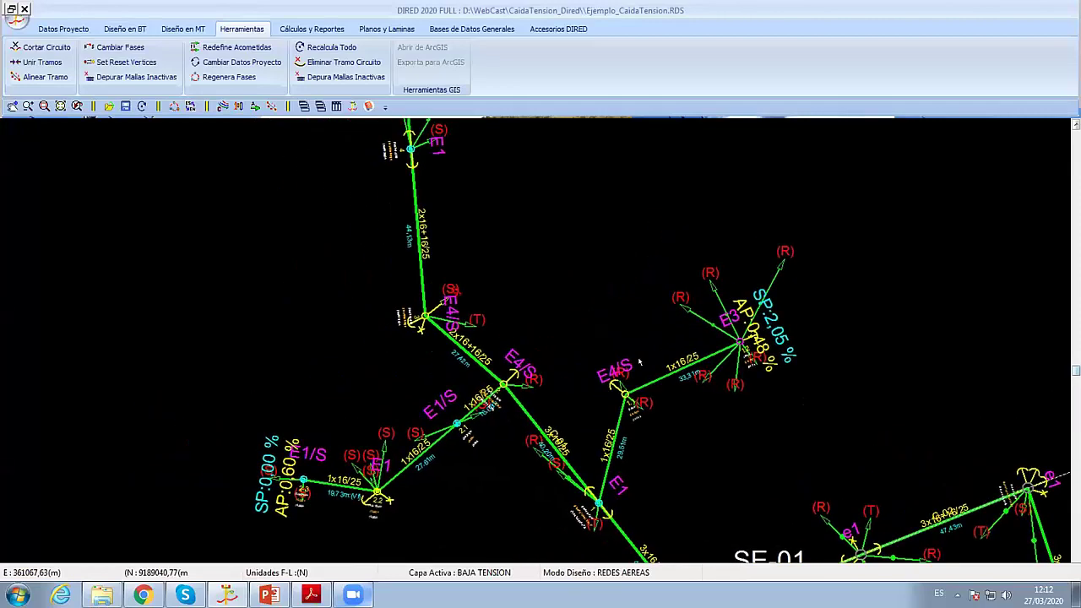
{"action": "scroll", "coordinate": [719, 437], "scroll_direction": "down", "scroll_amount": 1}
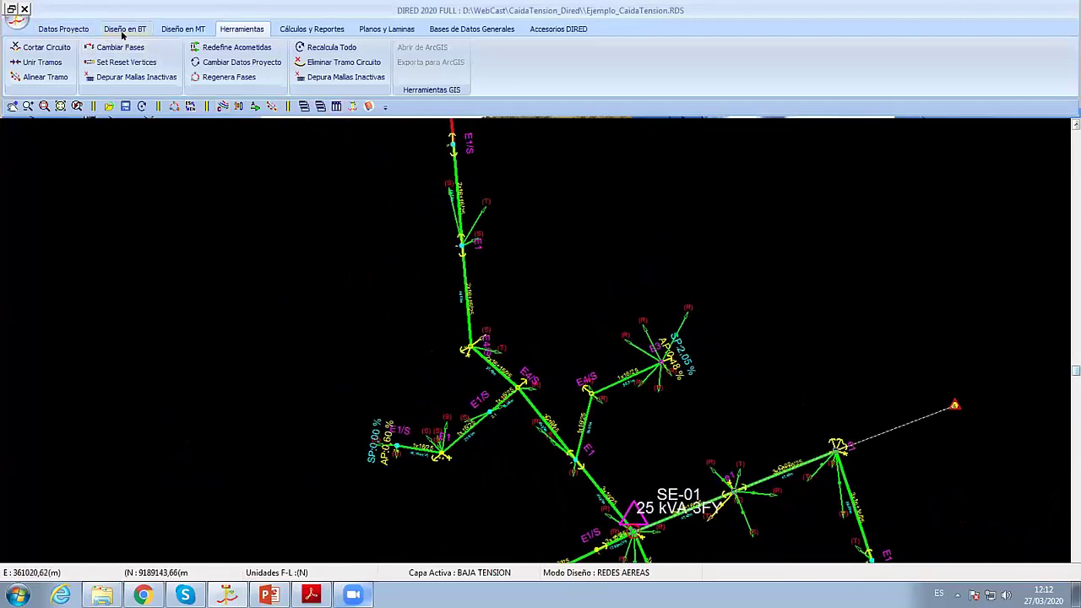
{"action": "left_click", "coordinate": [110, 32]}
Step: Apply the BT configuration with Tipo-A at 600 W and Tipo-B at 1200 W demands
{"action": "left_click", "coordinate": [32, 61]}
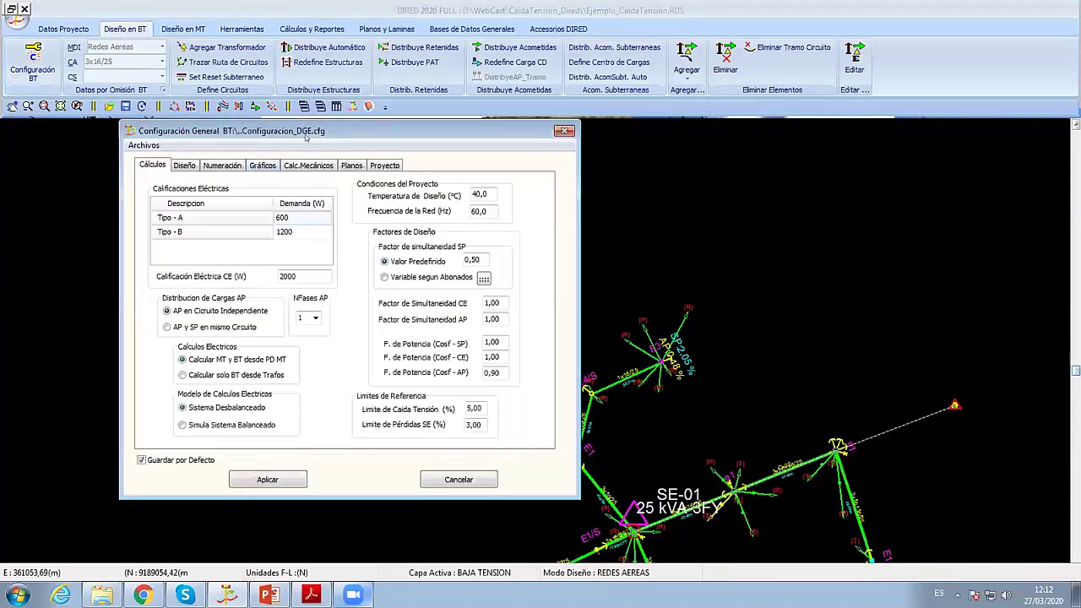
{"action": "left_click_drag", "start_coordinate": [315, 126], "coordinate": [512, 113]}
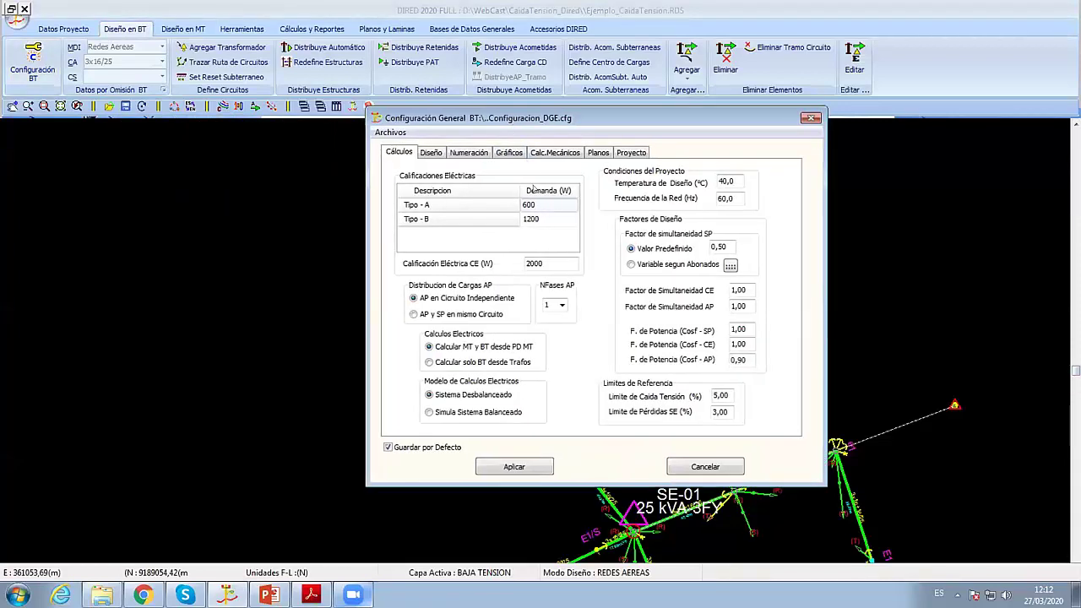
{"action": "left_click", "coordinate": [525, 219]}
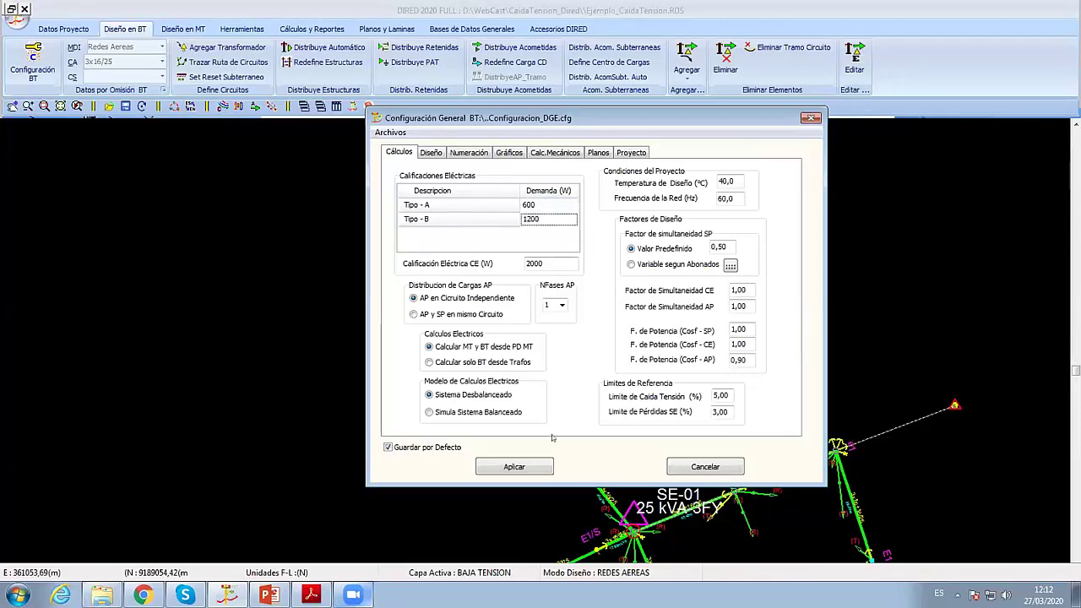
{"action": "left_click", "coordinate": [513, 466]}
{"action": "scroll", "coordinate": [639, 372], "scroll_direction": "up", "scroll_amount": 2}
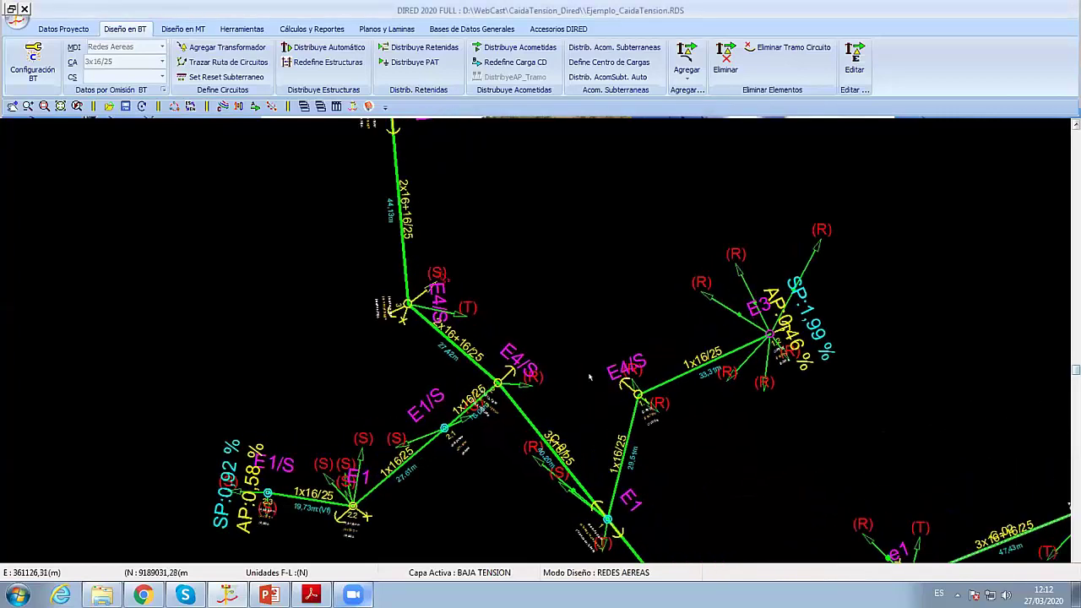
{"action": "middle_click_drag", "start_coordinate": [640, 372], "coordinate": [424, 374]}
Step: Reapply the E3 service drop's single-phase Tipo-A 0,60 kW load on phase R
{"action": "double_click", "coordinate": [423, 374]}
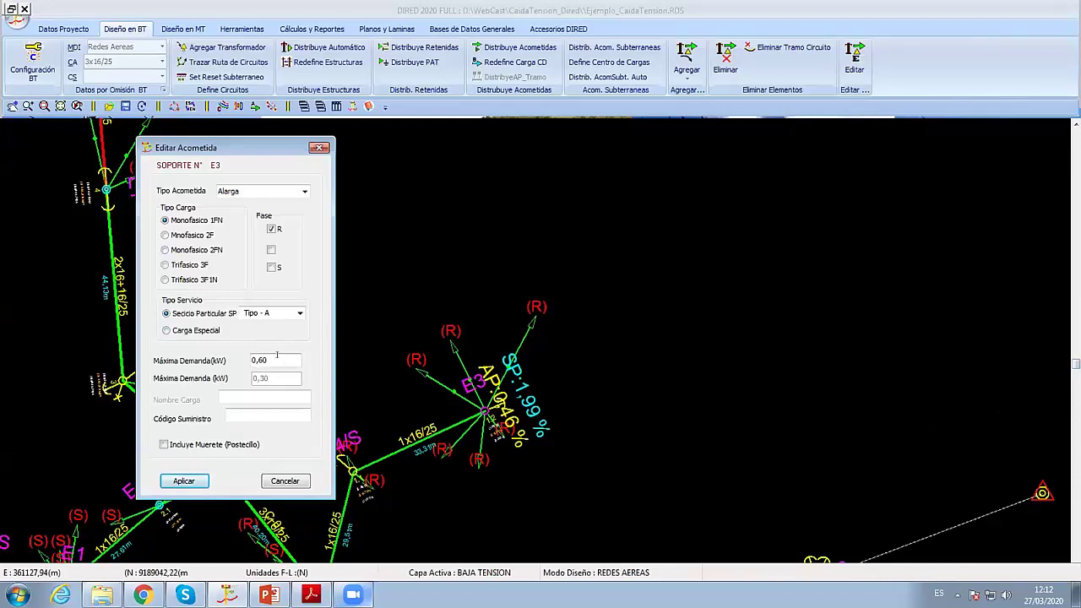
{"action": "left_click_drag", "start_coordinate": [276, 355], "coordinate": [213, 394]}
{"action": "left_click", "coordinate": [184, 482]}
{"action": "middle_click_drag", "start_coordinate": [390, 445], "coordinate": [318, 211]}
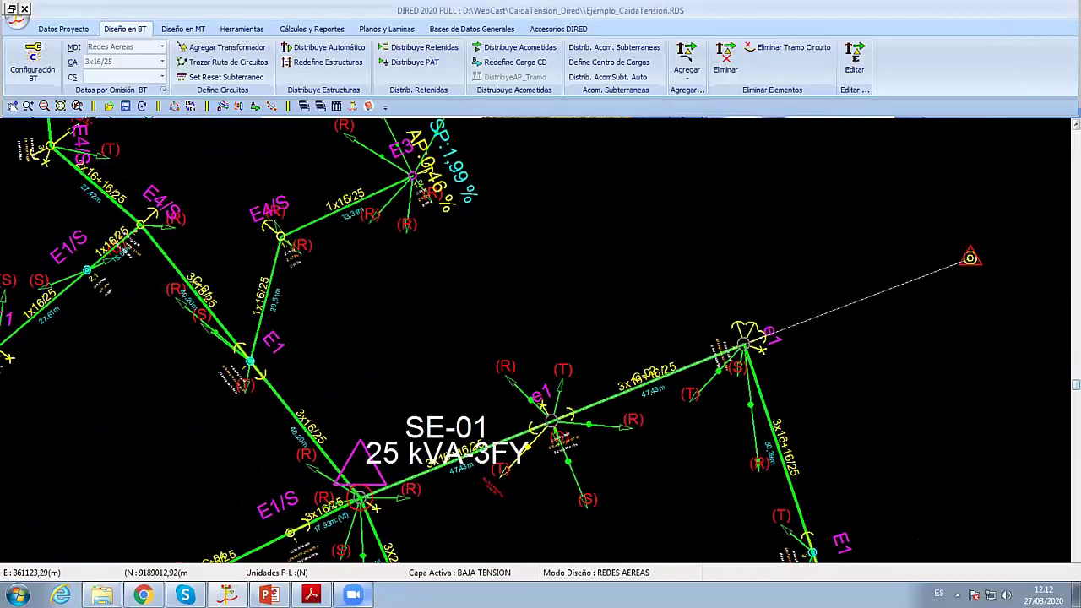
{"action": "mouse_move", "coordinate": [504, 471]}
{"action": "middle_mouse_down"}
{"action": "mouse_move", "coordinate": [433, 398]}
{"action": "mouse_move", "coordinate": [415, 305]}
{"action": "middle_mouse_up"}
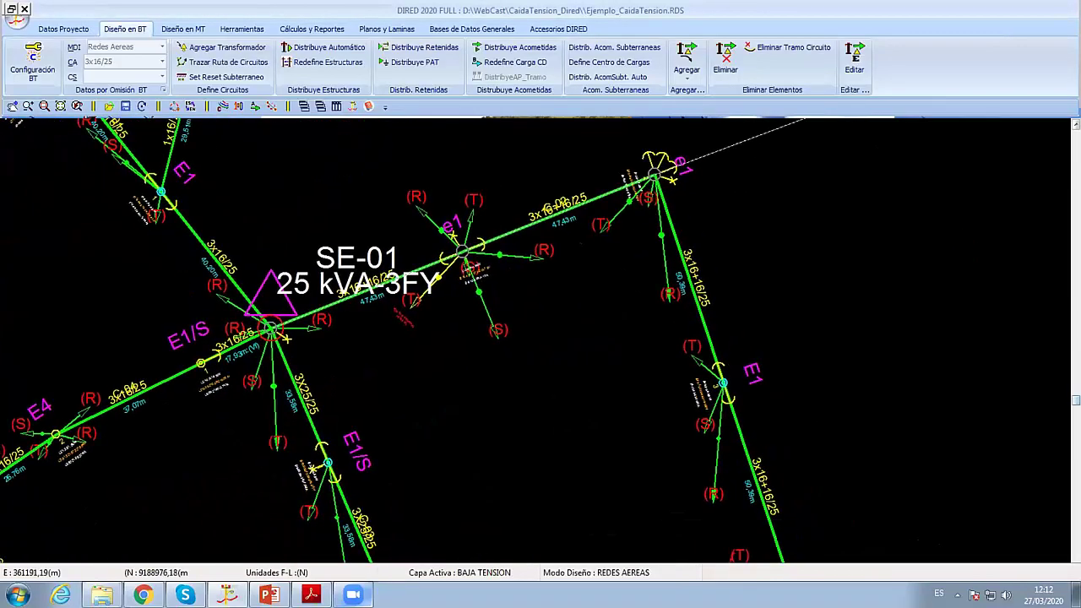
Step: Make the 4,00 kW CENTRO COMUNAL load at e1 three-phase Trifasico 3F1N across R, S, T
{"action": "left_click", "coordinate": [414, 306]}
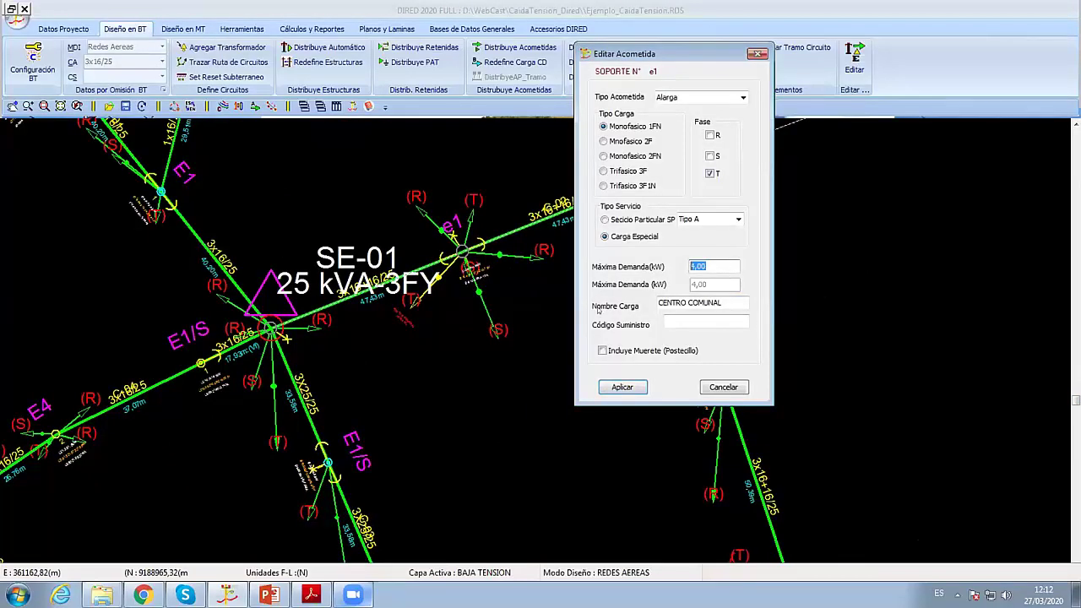
{"action": "left_click", "coordinate": [623, 386]}
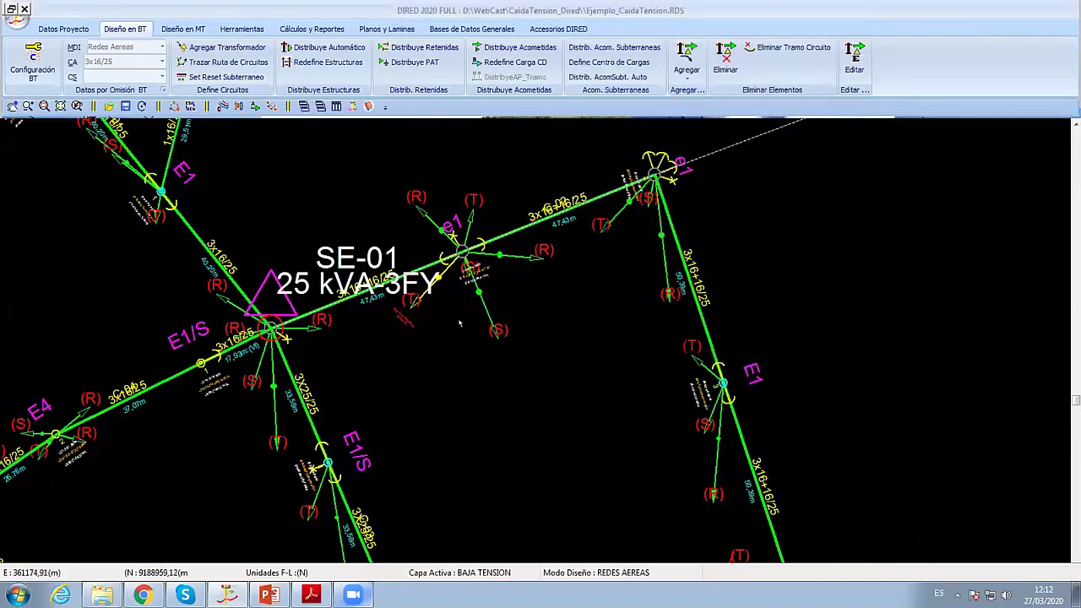
{"action": "scroll", "coordinate": [540, 385], "scroll_direction": "up", "scroll_amount": 1}
{"action": "scroll", "coordinate": [506, 372], "scroll_direction": "up", "scroll_amount": 1}
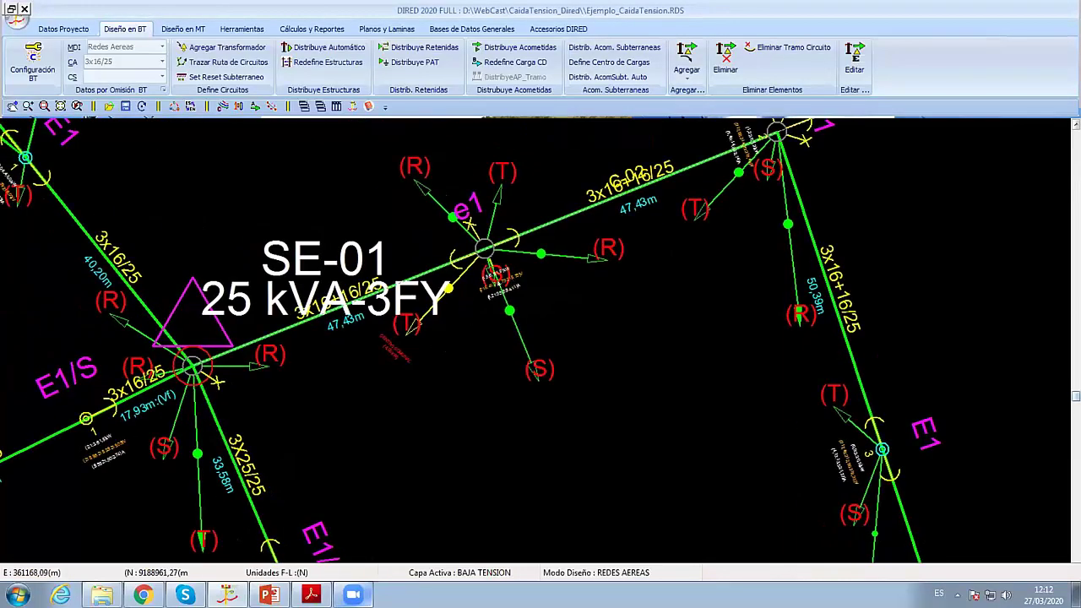
{"action": "double_click", "coordinate": [416, 321]}
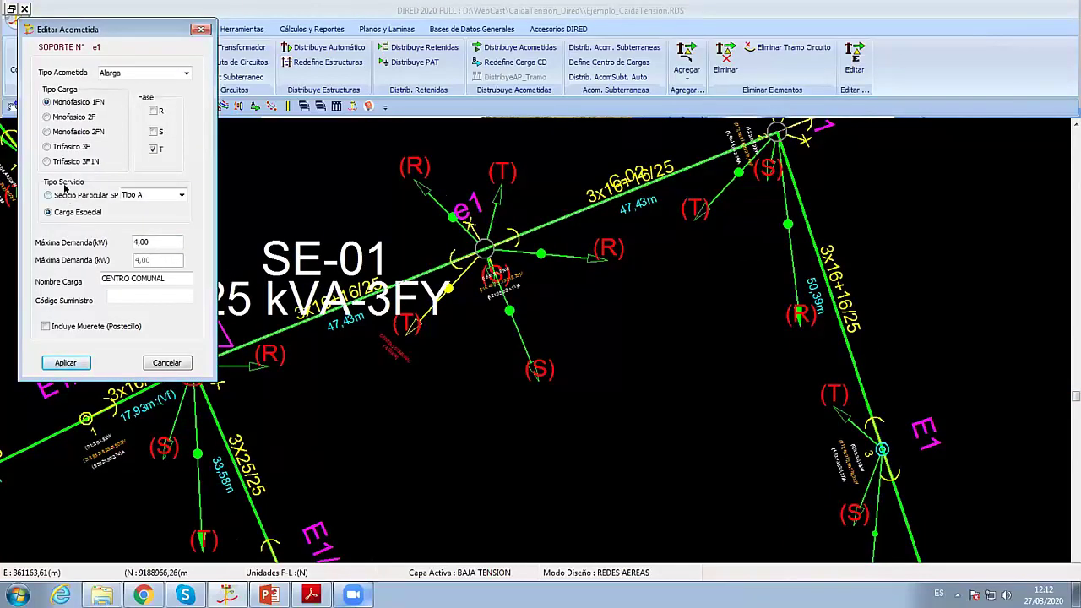
{"action": "left_click", "coordinate": [39, 160]}
{"action": "left_click", "coordinate": [57, 362]}
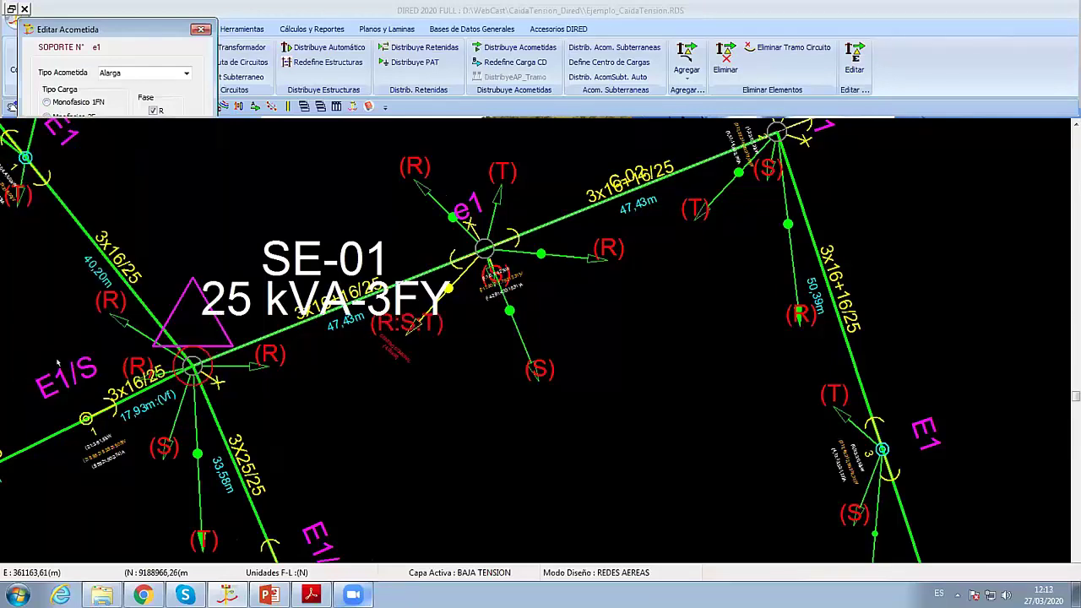
Step: Zoom in to read e1's per-phase results (3,1/3,1/4,2 kW, 14,29/14,30/19,31 A) and open the CENTRO COMUNAL service drop
{"action": "scroll", "coordinate": [533, 237], "scroll_direction": "up", "scroll_amount": 1}
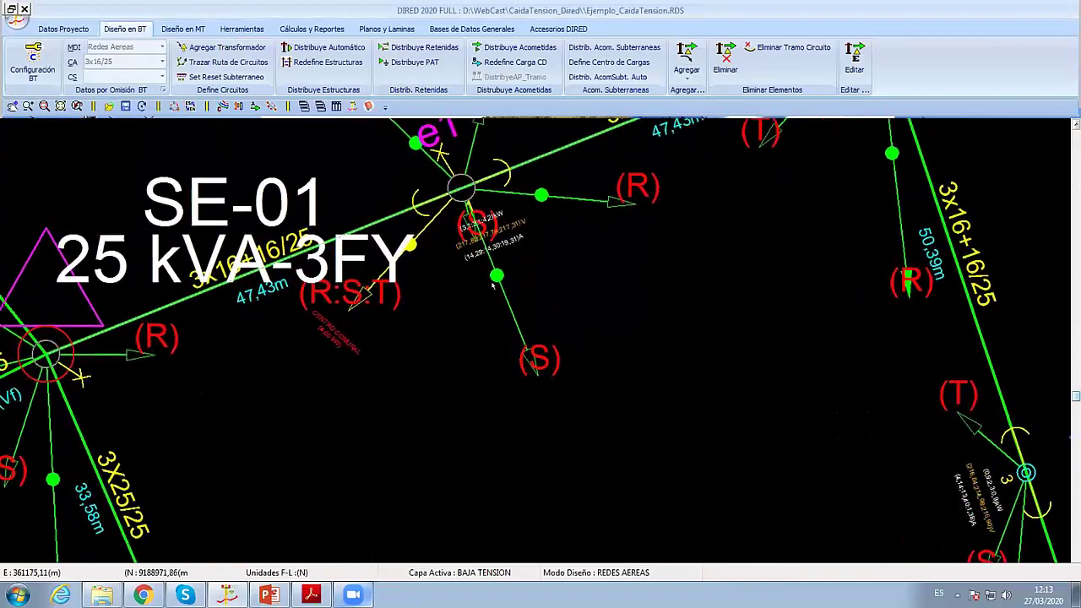
{"action": "scroll", "coordinate": [507, 296], "scroll_direction": "up", "scroll_amount": 1}
{"action": "scroll", "coordinate": [456, 375], "scroll_direction": "up", "scroll_amount": 1}
{"action": "scroll", "coordinate": [457, 374], "scroll_direction": "up", "scroll_amount": 1}
{"action": "scroll", "coordinate": [452, 370], "scroll_direction": "up", "scroll_amount": 1}
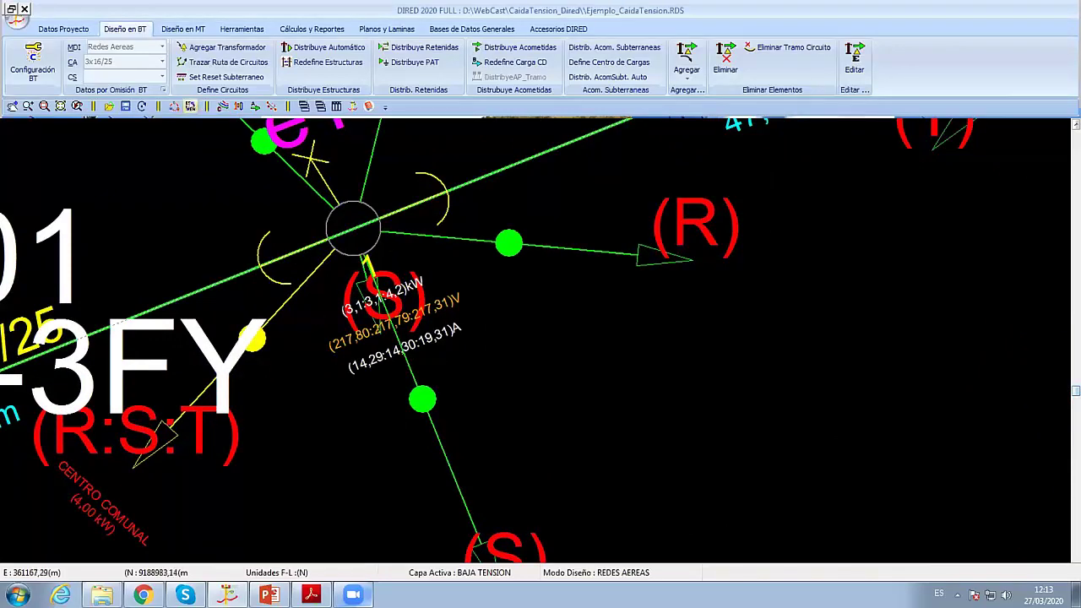
{"action": "scroll", "coordinate": [414, 363], "scroll_direction": "up", "scroll_amount": 1}
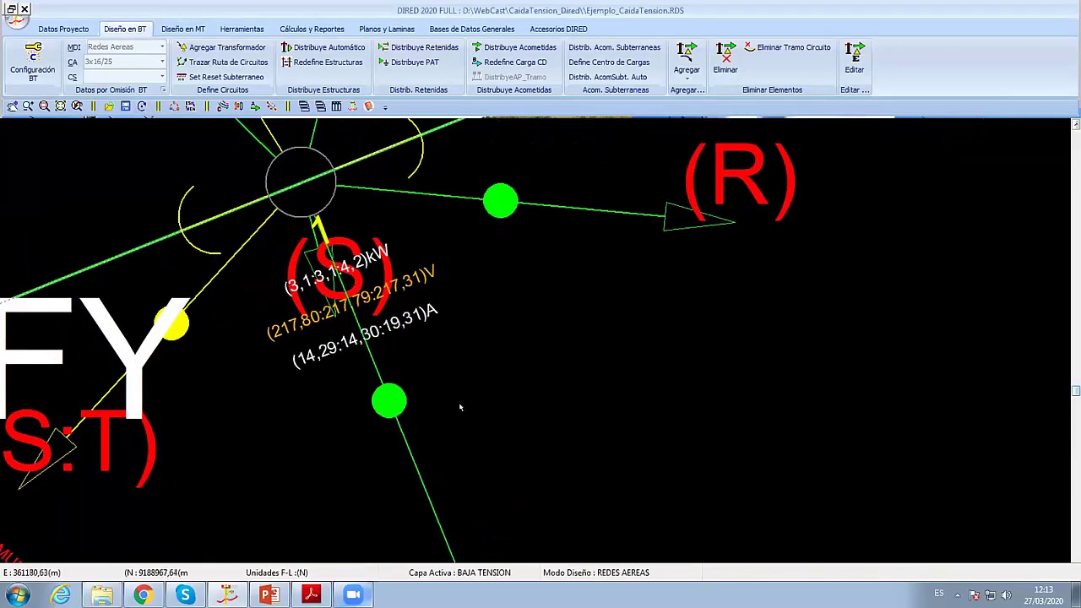
{"action": "scroll", "coordinate": [418, 363], "scroll_direction": "down", "scroll_amount": 1}
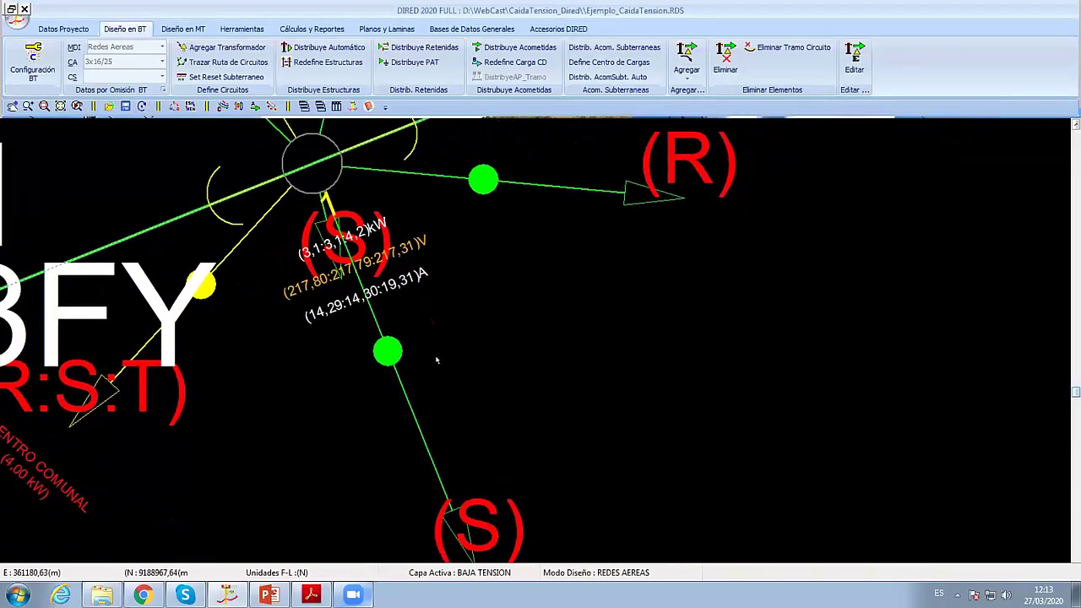
{"action": "double_click", "coordinate": [100, 391]}
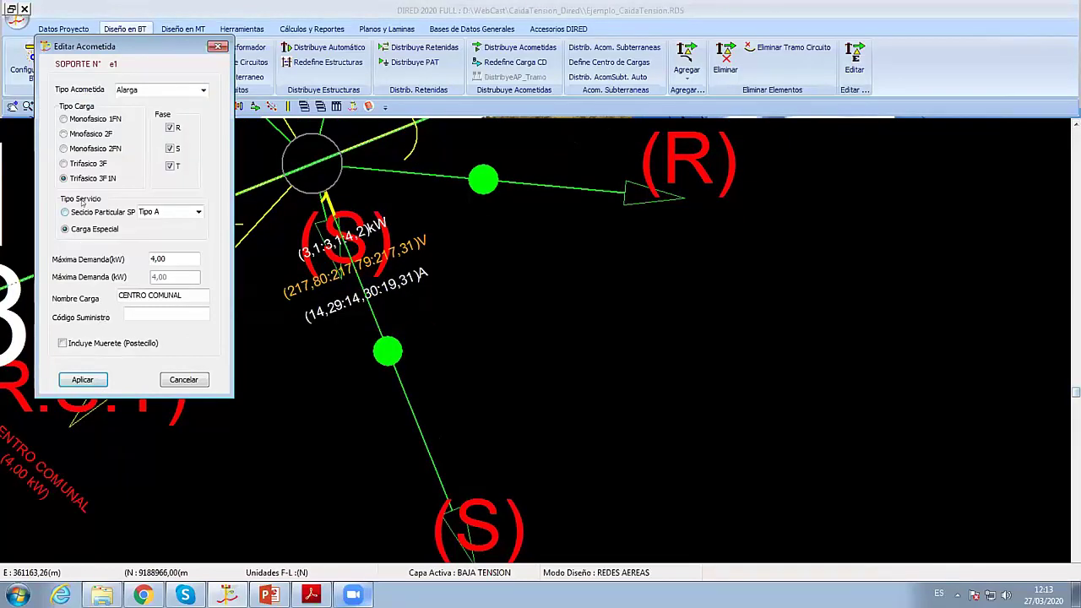
Step: Apply the CENTRO COMUNAL load as single-phase Monofasico 1FN and review the recalculated results
{"action": "left_click", "coordinate": [80, 119]}
{"action": "left_click", "coordinate": [82, 379]}
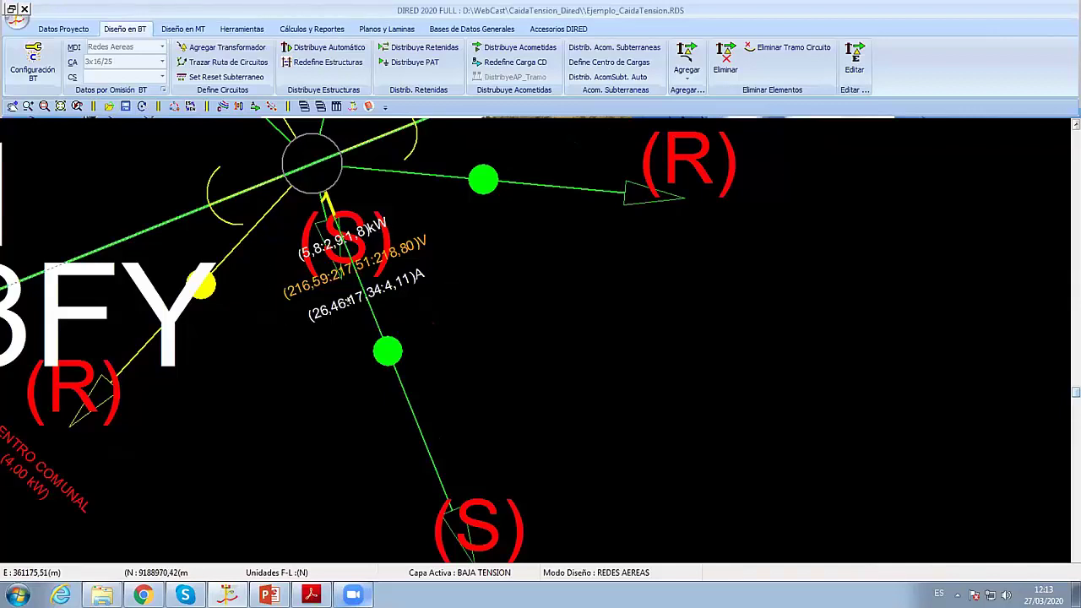
{"action": "scroll", "coordinate": [542, 393], "scroll_direction": "down", "scroll_amount": 2}
{"action": "scroll", "coordinate": [542, 397], "scroll_direction": "up", "scroll_amount": 2}
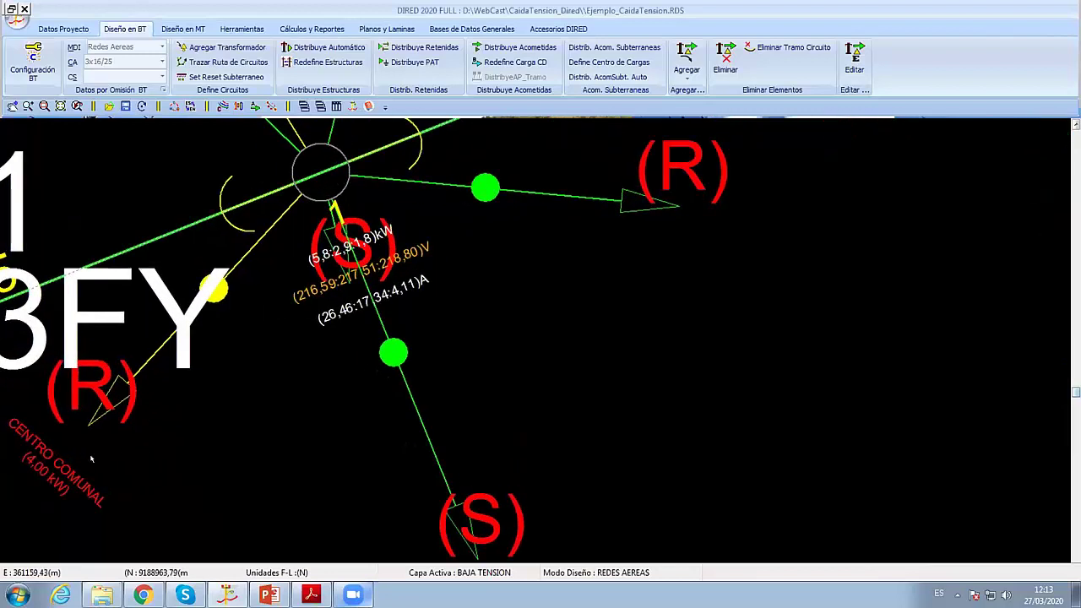
Step: Set the CENTRO COMUNAL load back to three-phase Trifasico 3F1N and apply it
{"action": "left_click", "coordinate": [111, 396]}
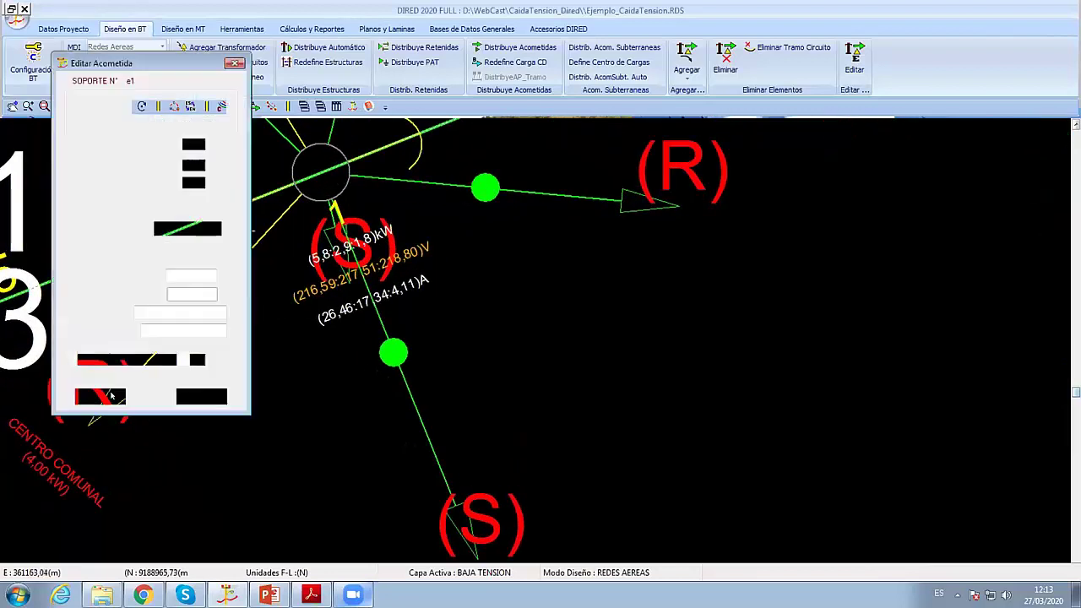
{"action": "left_click", "coordinate": [102, 196]}
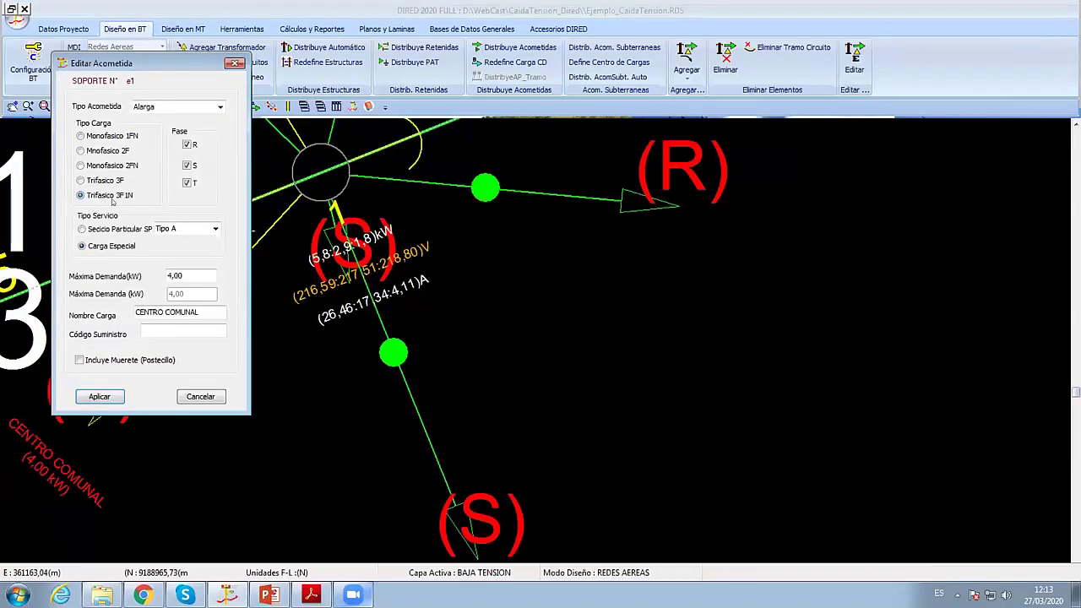
{"action": "left_click", "coordinate": [100, 397]}
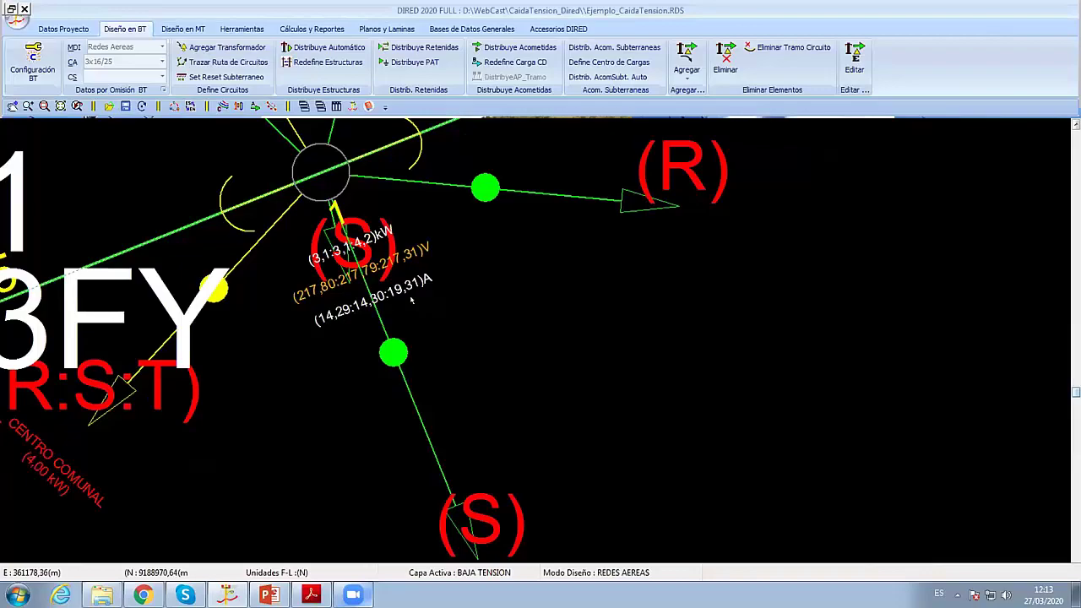
{"action": "scroll", "coordinate": [412, 299], "scroll_direction": "down", "scroll_amount": 2}
{"action": "scroll", "coordinate": [412, 299], "scroll_direction": "down", "scroll_amount": 2}
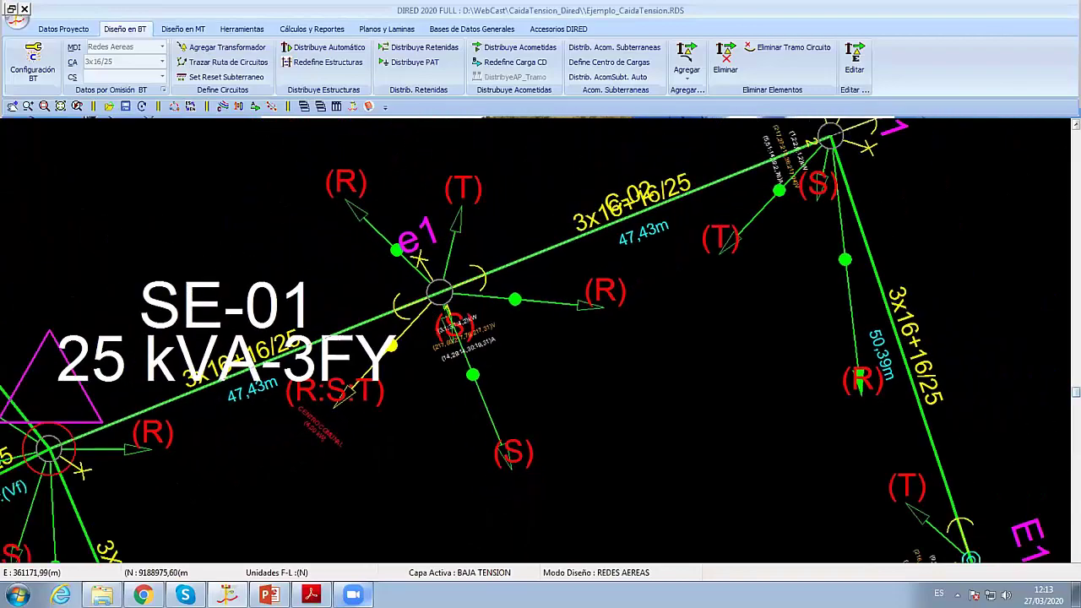
{"action": "scroll", "coordinate": [539, 391], "scroll_direction": "down", "scroll_amount": 2}
{"action": "scroll", "coordinate": [539, 391], "scroll_direction": "down", "scroll_amount": 1}
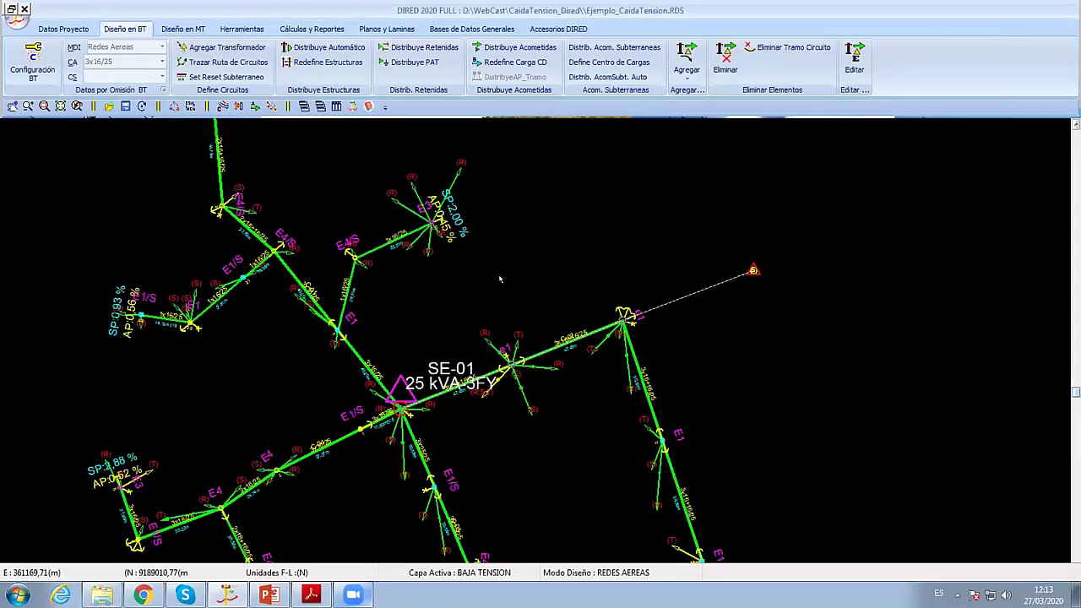
{"action": "scroll", "coordinate": [500, 280], "scroll_direction": "down", "scroll_amount": 2}
{"action": "scroll", "coordinate": [494, 287], "scroll_direction": "down", "scroll_amount": 1}
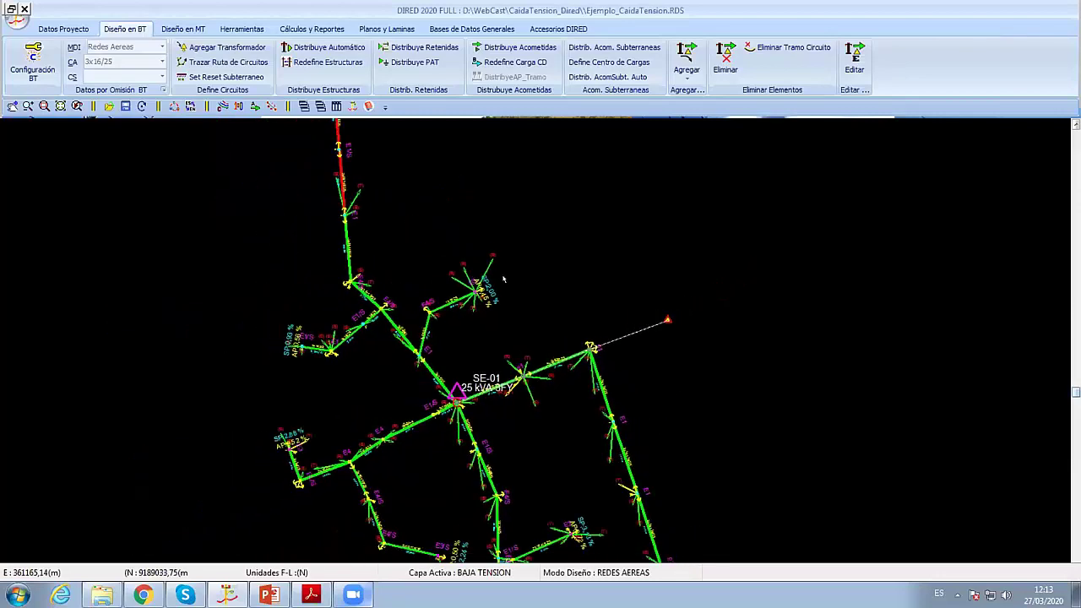
{"action": "scroll", "coordinate": [486, 300], "scroll_direction": "down", "scroll_amount": 1}
{"action": "scroll", "coordinate": [465, 331], "scroll_direction": "down", "scroll_amount": 1}
{"action": "scroll", "coordinate": [350, 285], "scroll_direction": "up", "scroll_amount": 1}
{"action": "scroll", "coordinate": [350, 282], "scroll_direction": "up", "scroll_amount": 1}
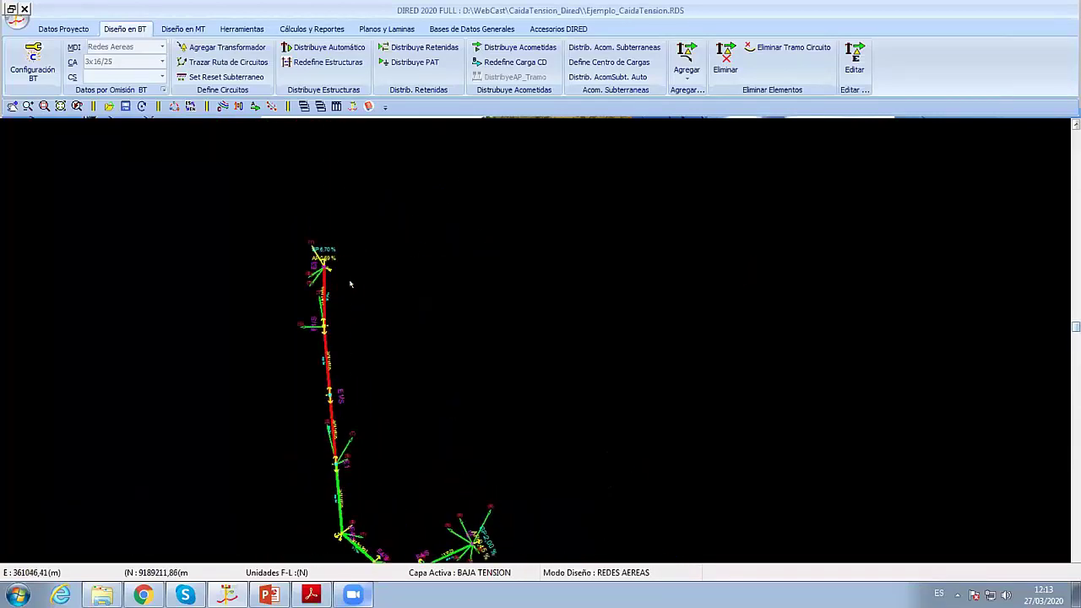
{"action": "scroll", "coordinate": [349, 282], "scroll_direction": "up", "scroll_amount": 1}
{"action": "scroll", "coordinate": [427, 362], "scroll_direction": "up", "scroll_amount": 1}
{"action": "scroll", "coordinate": [427, 362], "scroll_direction": "up", "scroll_amount": 1}
{"action": "scroll", "coordinate": [405, 326], "scroll_direction": "up", "scroll_amount": 1}
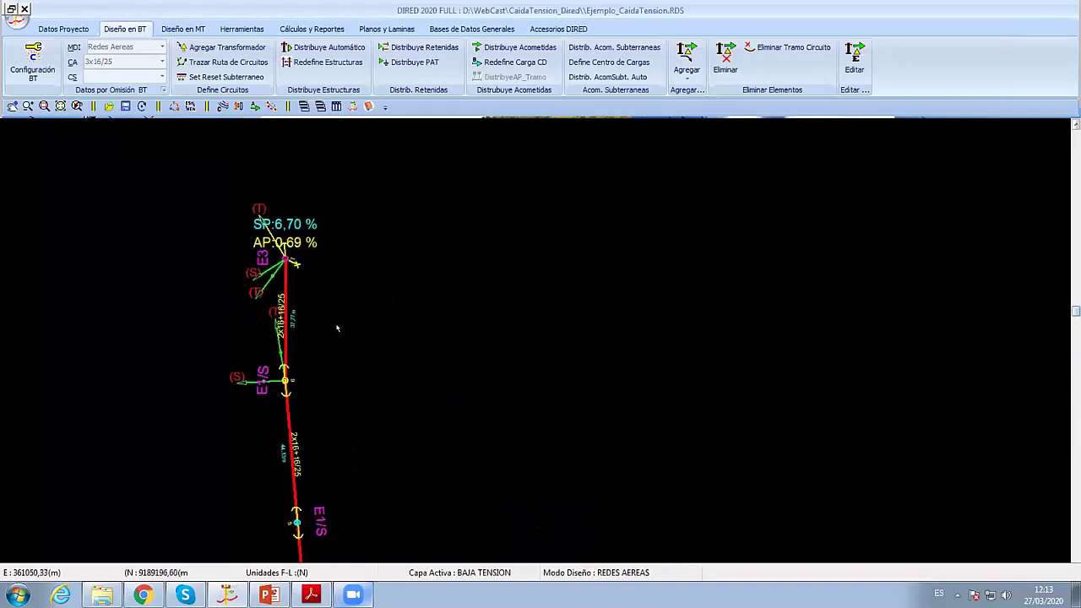
{"action": "scroll", "coordinate": [408, 355], "scroll_direction": "down", "scroll_amount": 1}
{"action": "scroll", "coordinate": [406, 376], "scroll_direction": "up", "scroll_amount": 1}
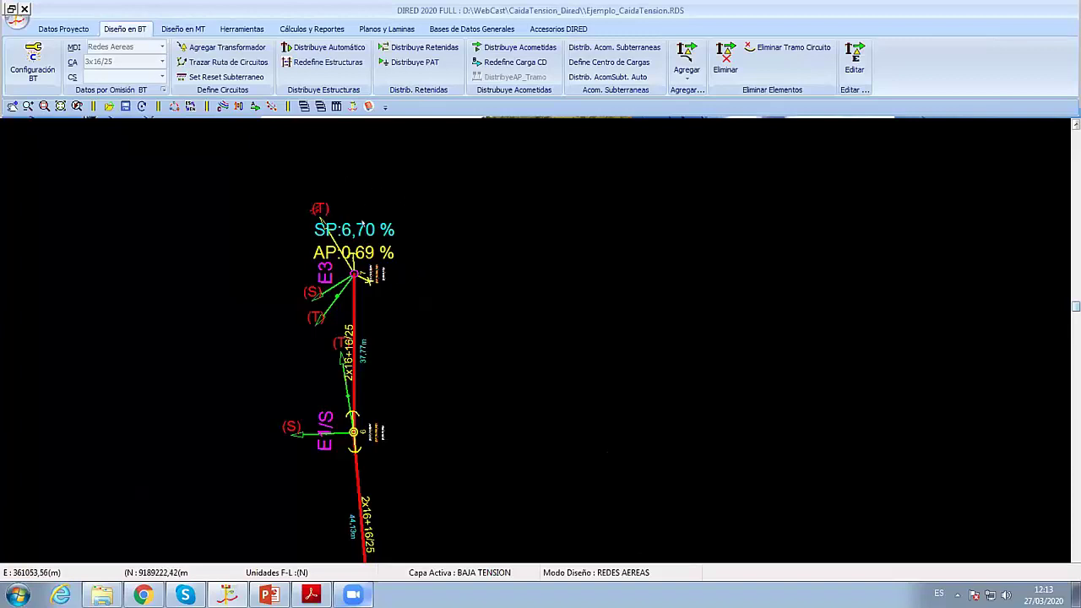
{"action": "scroll", "coordinate": [381, 369], "scroll_direction": "down", "scroll_amount": 1}
{"action": "scroll", "coordinate": [360, 268], "scroll_direction": "down", "scroll_amount": 1}
{"action": "middle_click_drag", "start_coordinate": [360, 269], "coordinate": [309, 176]}
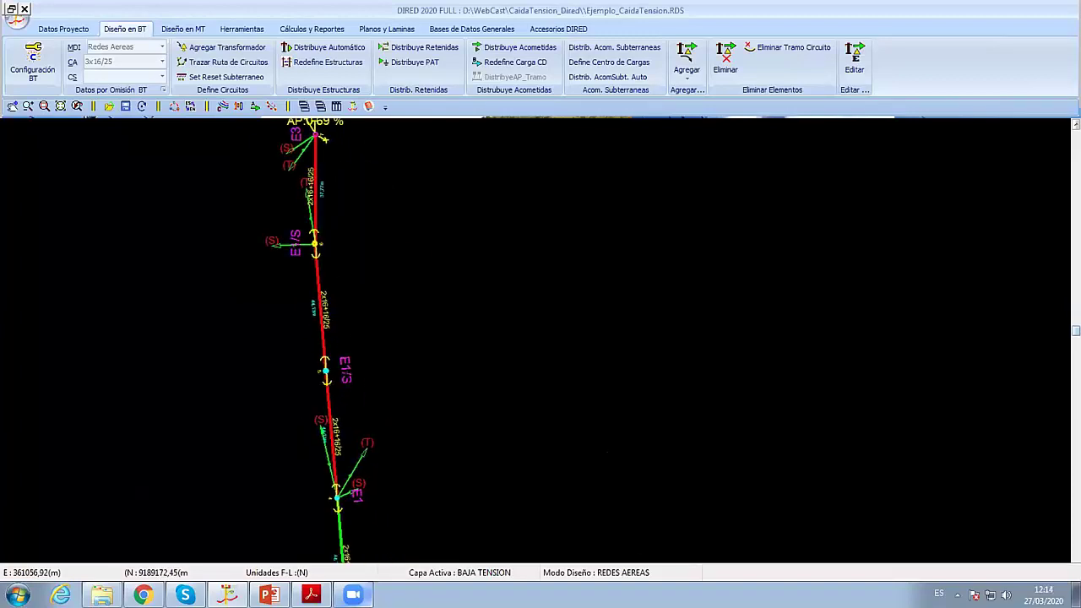
{"action": "scroll", "coordinate": [310, 175], "scroll_direction": "up", "scroll_amount": 2}
{"action": "scroll", "coordinate": [466, 242], "scroll_direction": "down", "scroll_amount": 2}
{"action": "middle_click_drag", "start_coordinate": [466, 242], "coordinate": [513, 338]}
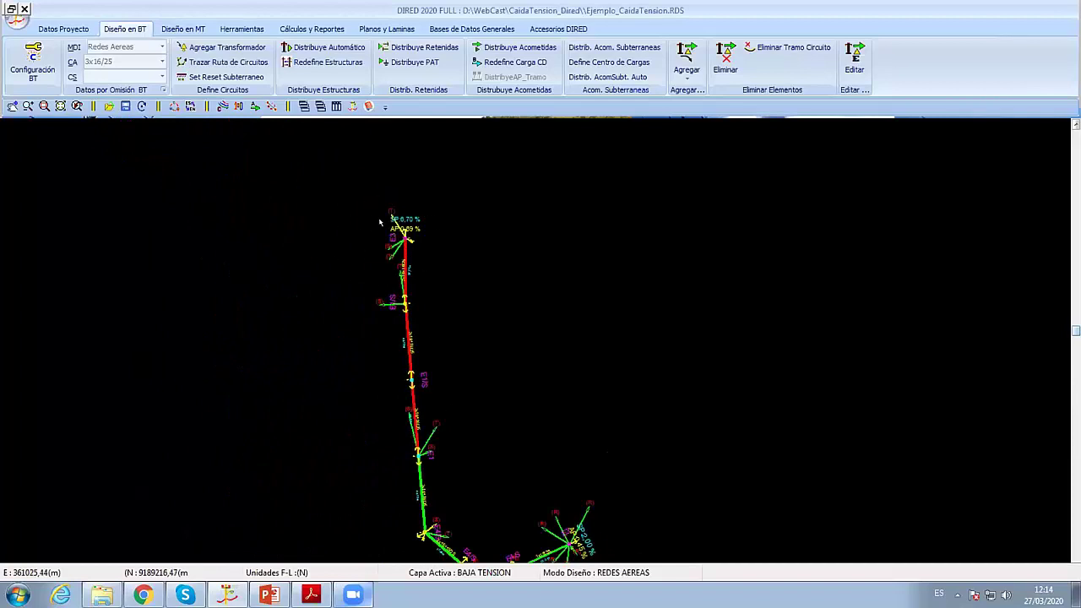
{"action": "middle_click_drag", "start_coordinate": [455, 447], "coordinate": [325, 246]}
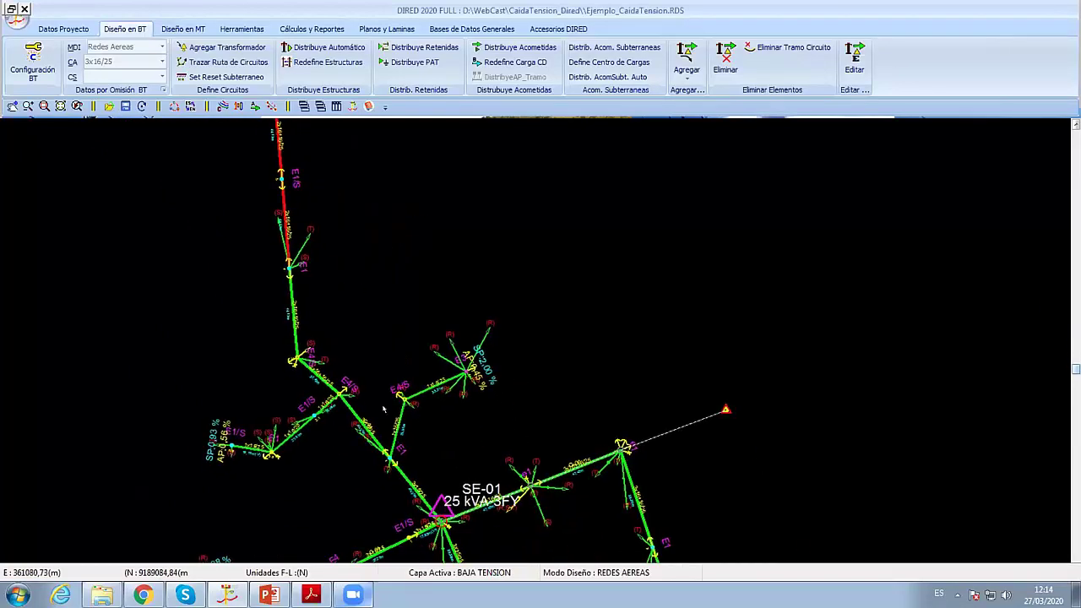
{"action": "scroll", "coordinate": [384, 410], "scroll_direction": "up", "scroll_amount": 1}
{"action": "middle_click_drag", "start_coordinate": [383, 409], "coordinate": [469, 372]}
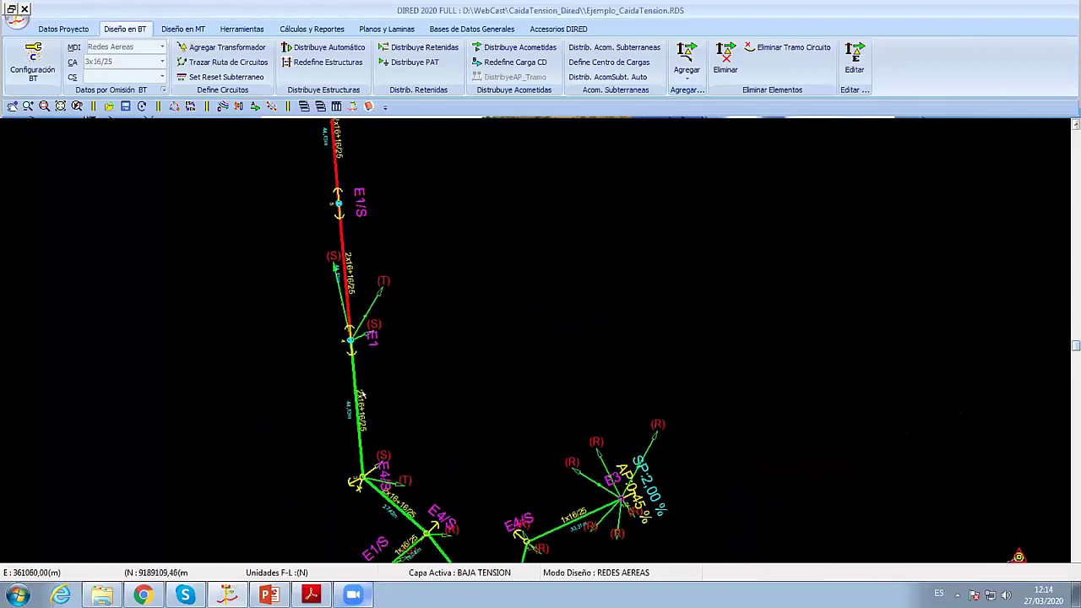
{"action": "scroll", "coordinate": [313, 361], "scroll_direction": "up", "scroll_amount": 2}
{"action": "scroll", "coordinate": [253, 333], "scroll_direction": "down", "scroll_amount": 1}
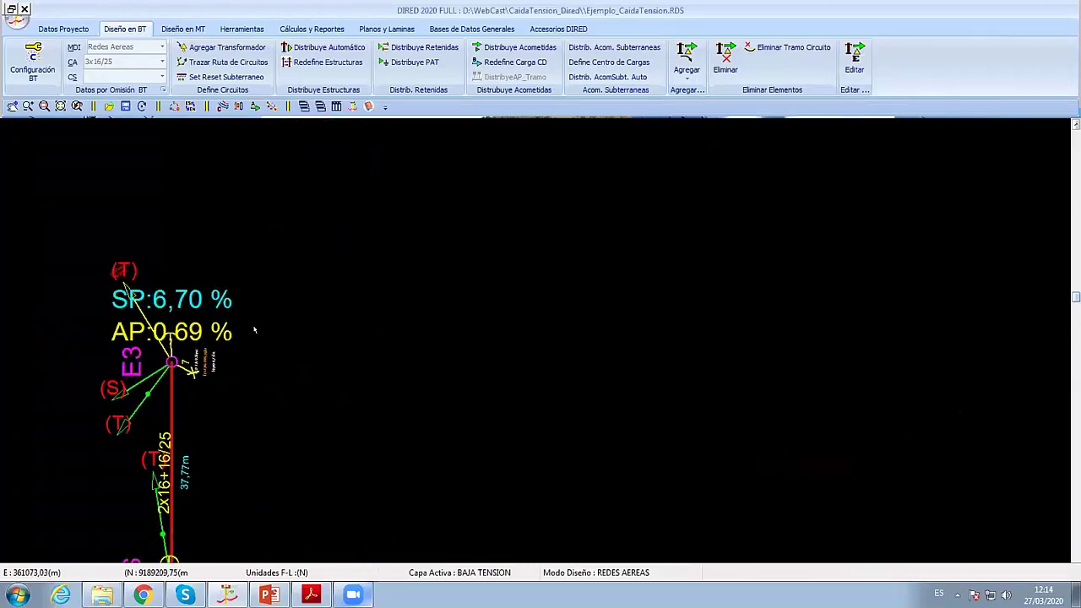
{"action": "scroll", "coordinate": [369, 476], "scroll_direction": "down", "scroll_amount": 2}
{"action": "middle_click_drag", "start_coordinate": [369, 475], "coordinate": [349, 180]}
{"action": "scroll", "coordinate": [350, 326], "scroll_direction": "down", "scroll_amount": 2}
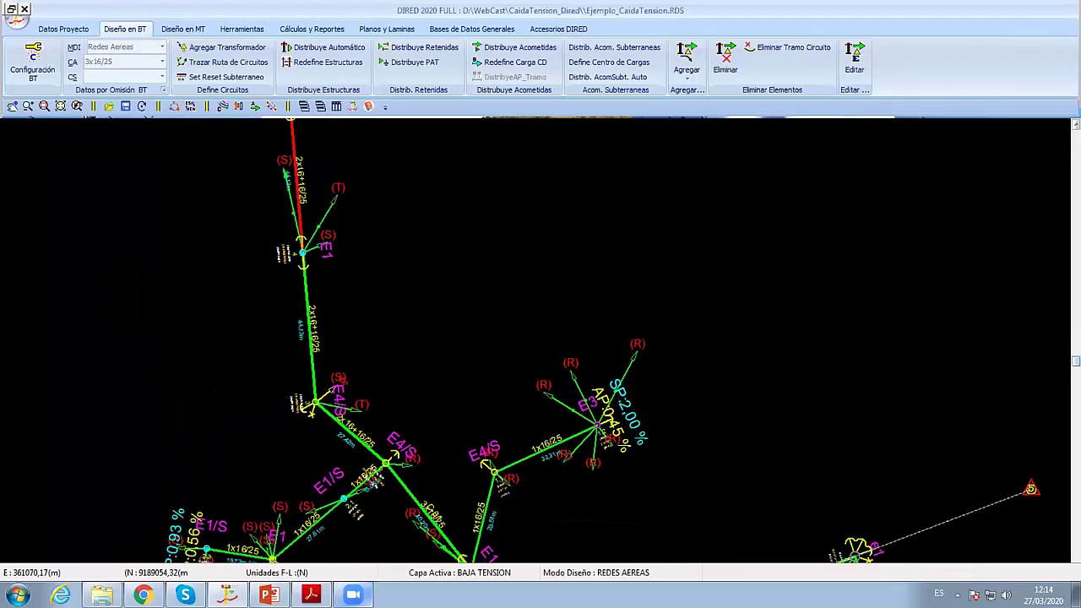
{"action": "scroll", "coordinate": [351, 326], "scroll_direction": "up", "scroll_amount": 3}
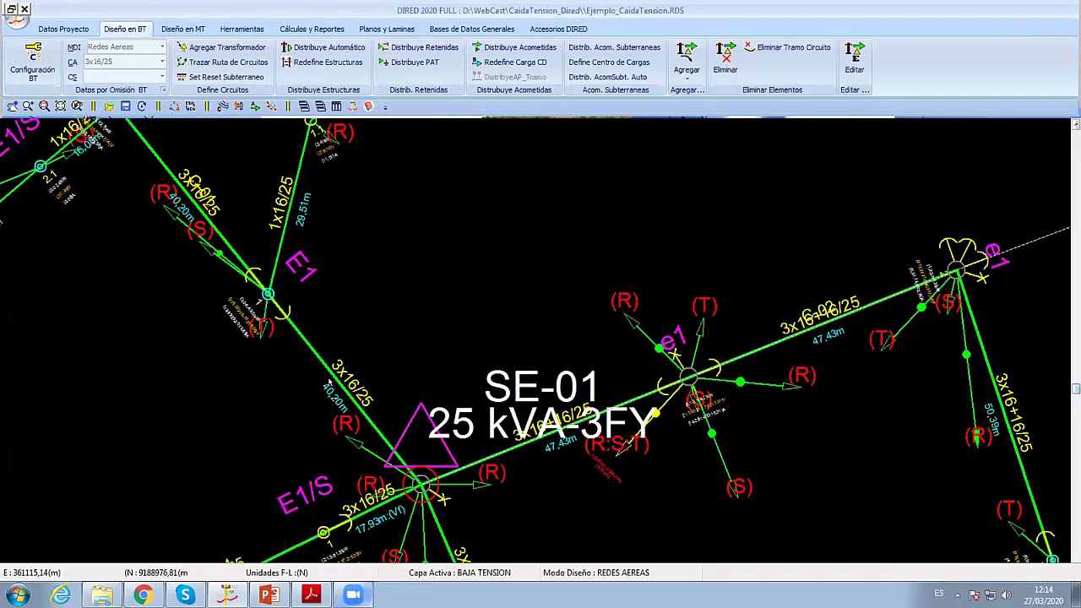
Step: Change the span beside SE-01 to 3x35+16/25 conductor
{"action": "left_click", "coordinate": [329, 375]}
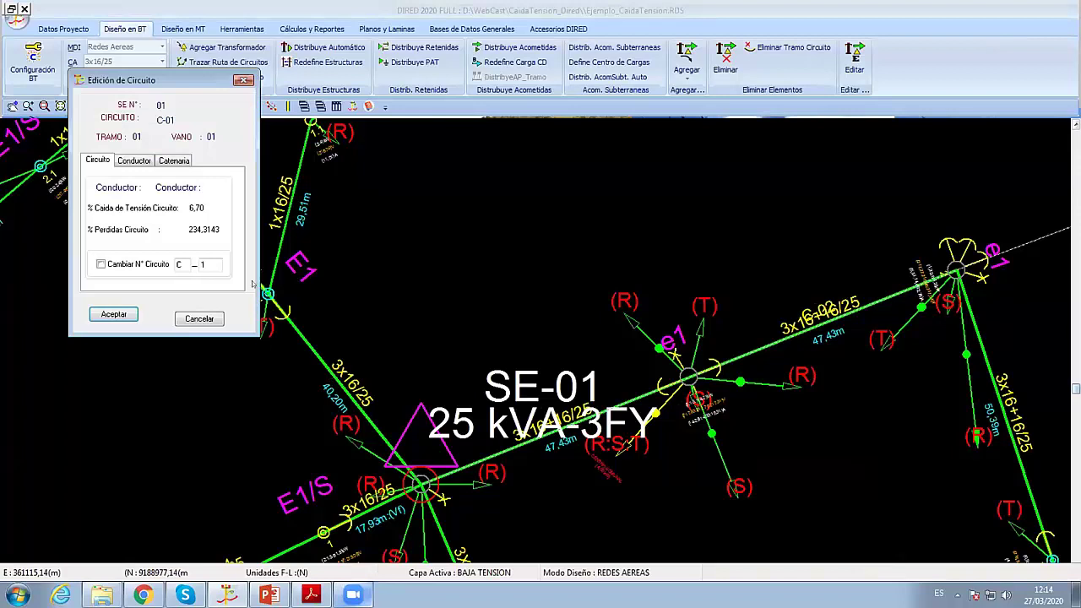
{"action": "left_click", "coordinate": [134, 161]}
{"action": "left_click", "coordinate": [95, 179]}
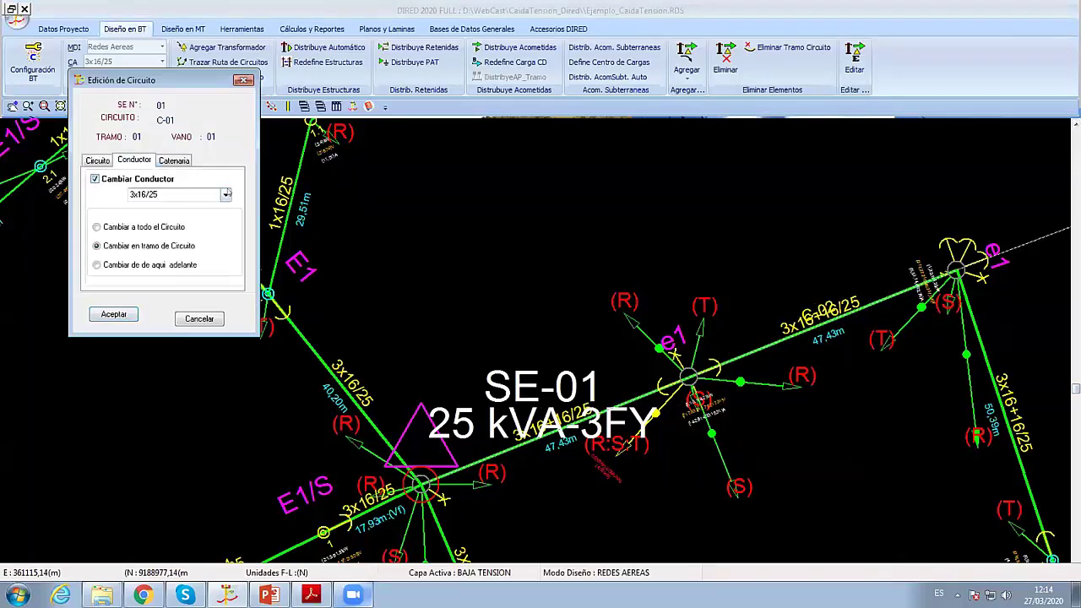
{"action": "left_click", "coordinate": [227, 194]}
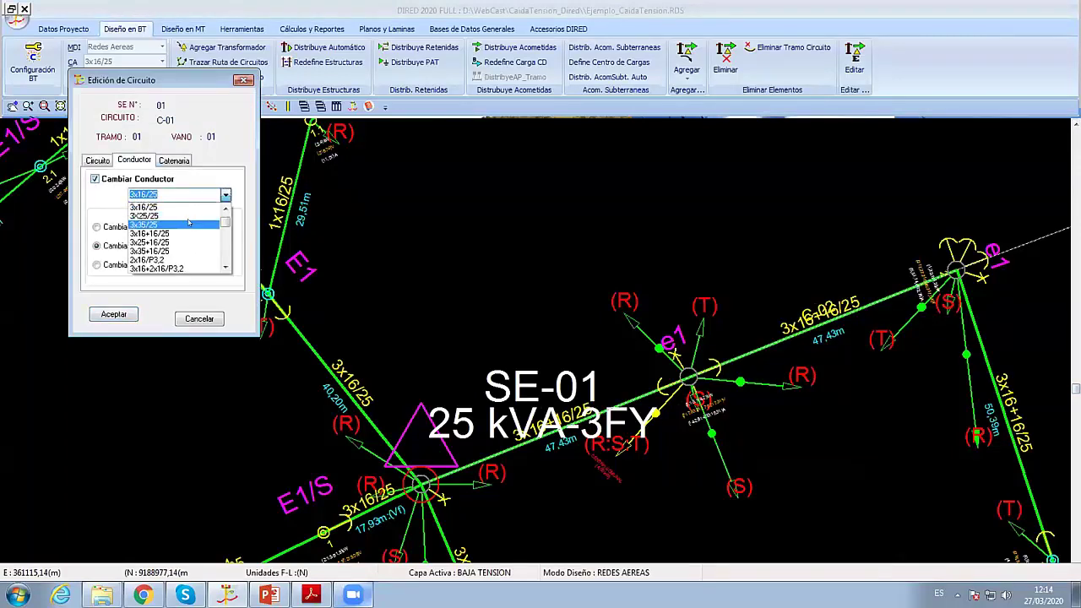
{"action": "left_click", "coordinate": [173, 250]}
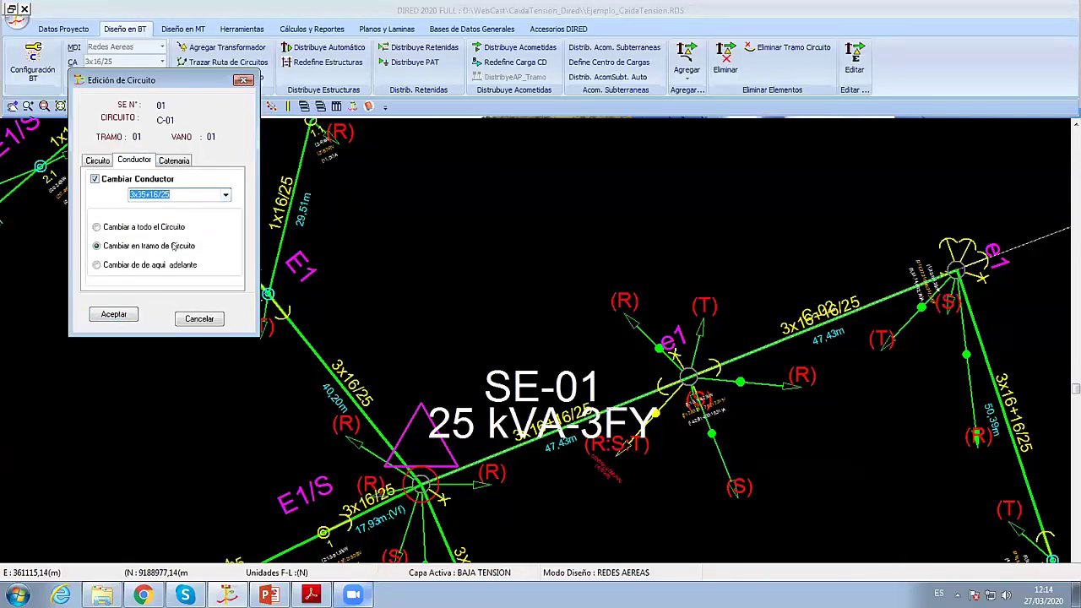
{"action": "left_click", "coordinate": [114, 316]}
Step: Pan along the line from SE-01 to far node E3 to check its 1,95 % drop
{"action": "scroll", "coordinate": [223, 190], "scroll_direction": "down", "scroll_amount": 2}
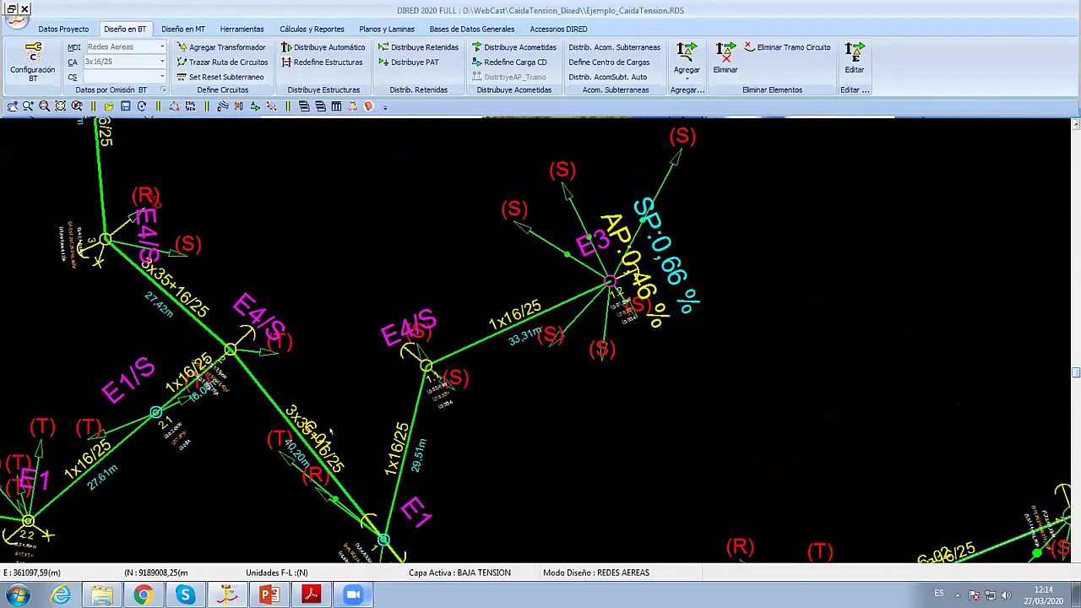
{"action": "mouse_move", "coordinate": [245, 76]}
{"action": "middle_mouse_down"}
{"action": "mouse_move", "coordinate": [271, 233]}
{"action": "mouse_move", "coordinate": [238, 507]}
{"action": "middle_mouse_up"}
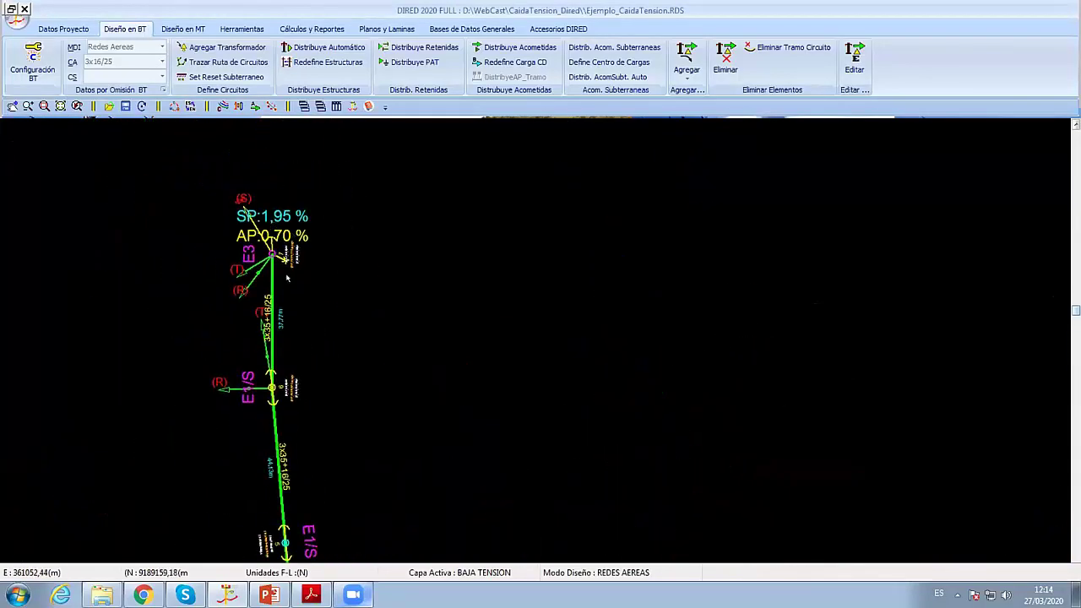
{"action": "mouse_move", "coordinate": [254, 454]}
{"action": "middle_mouse_down"}
{"action": "mouse_move", "coordinate": [253, 351]}
{"action": "mouse_move", "coordinate": [319, 363]}
{"action": "middle_mouse_up"}
{"action": "scroll", "coordinate": [250, 352], "scroll_direction": "up", "scroll_amount": 1}
{"action": "scroll", "coordinate": [319, 363], "scroll_direction": "down", "scroll_amount": 1}
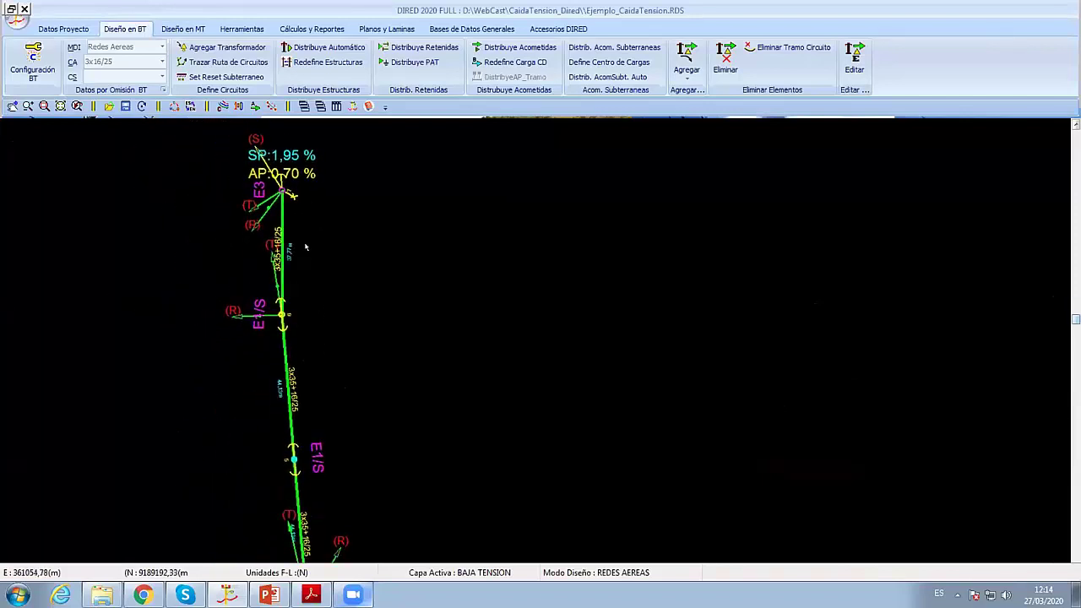
{"action": "scroll", "coordinate": [362, 392], "scroll_direction": "down", "scroll_amount": 1}
{"action": "mouse_move", "coordinate": [307, 245]}
{"action": "middle_mouse_down"}
{"action": "mouse_move", "coordinate": [363, 392]}
{"action": "mouse_move", "coordinate": [326, 277]}
{"action": "middle_mouse_up"}
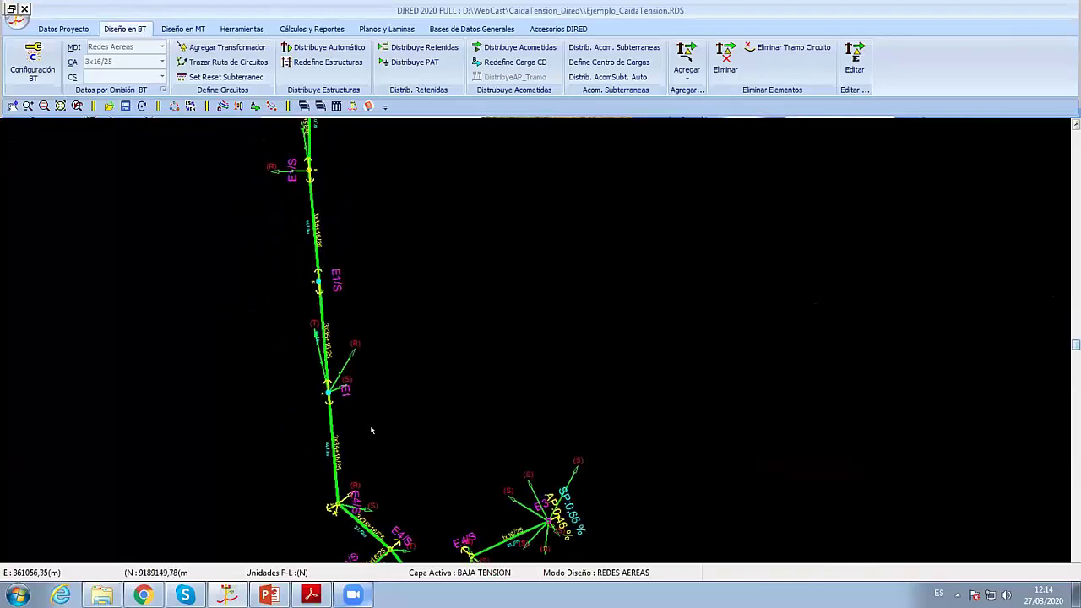
{"action": "middle_click_drag", "start_coordinate": [371, 430], "coordinate": [261, 262]}
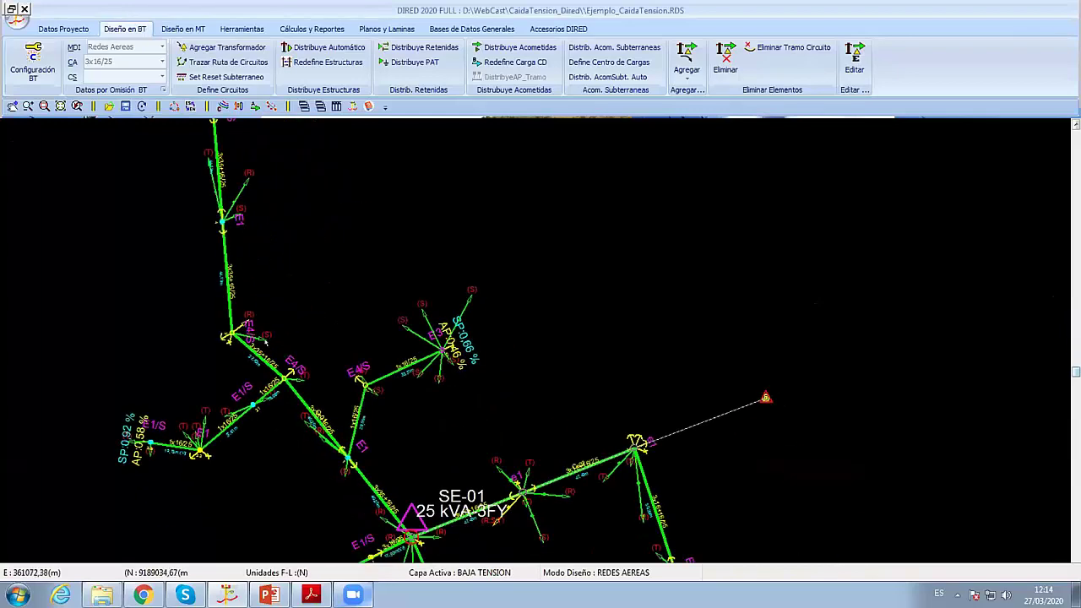
{"action": "scroll", "coordinate": [286, 356], "scroll_direction": "up", "scroll_amount": 1}
{"action": "mouse_move", "coordinate": [285, 355]}
{"action": "middle_mouse_down"}
{"action": "mouse_move", "coordinate": [152, 313]}
{"action": "mouse_move", "coordinate": [283, 409]}
{"action": "middle_mouse_up"}
{"action": "scroll", "coordinate": [53, 357], "scroll_direction": "up", "scroll_amount": 1}
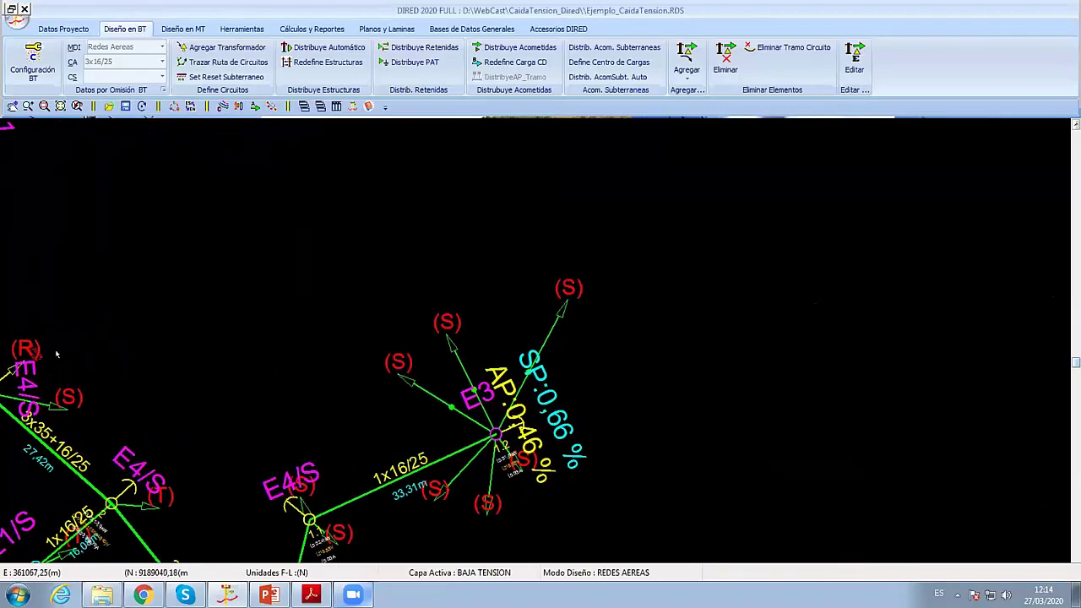
{"action": "middle_click_drag", "start_coordinate": [53, 357], "coordinate": [250, 431]}
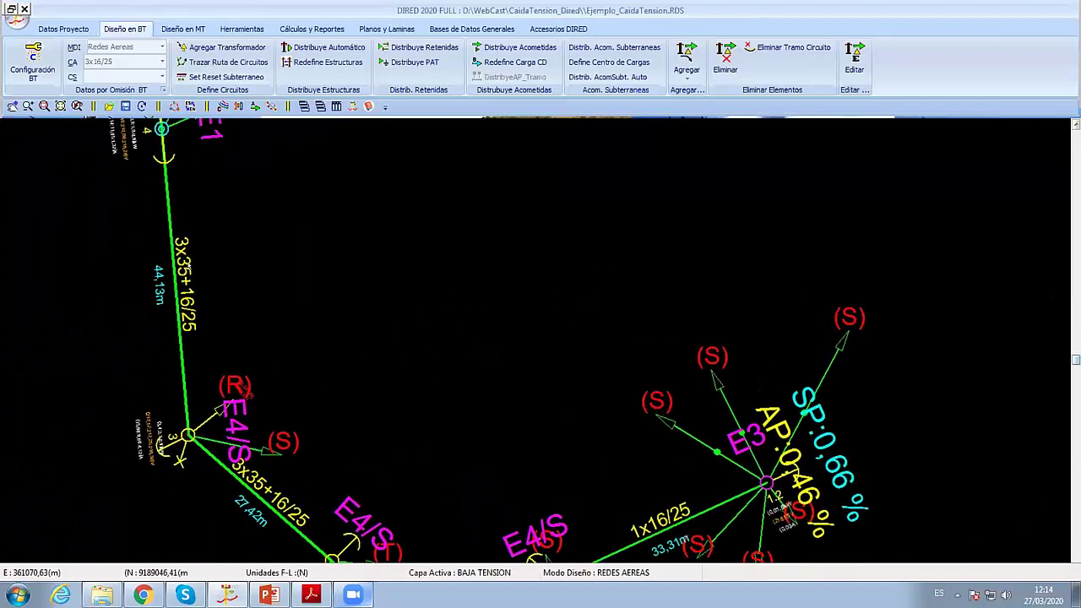
Step: Change the 44.13 m span and all spans after it to 2x16+16/25 conductor
{"action": "left_click", "coordinate": [168, 244]}
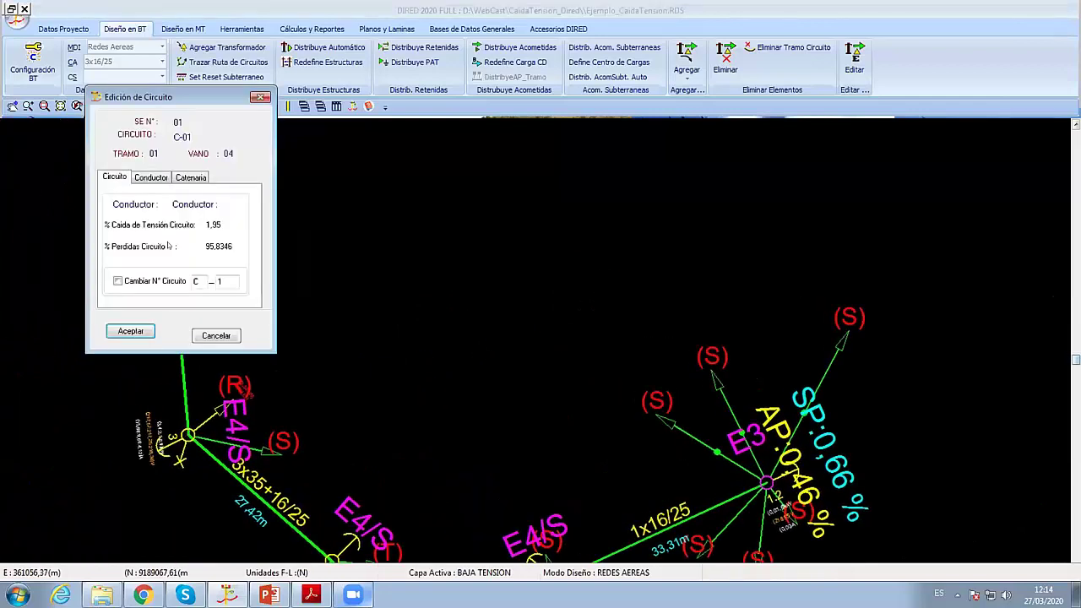
{"action": "left_click", "coordinate": [151, 176]}
{"action": "left_click", "coordinate": [112, 195]}
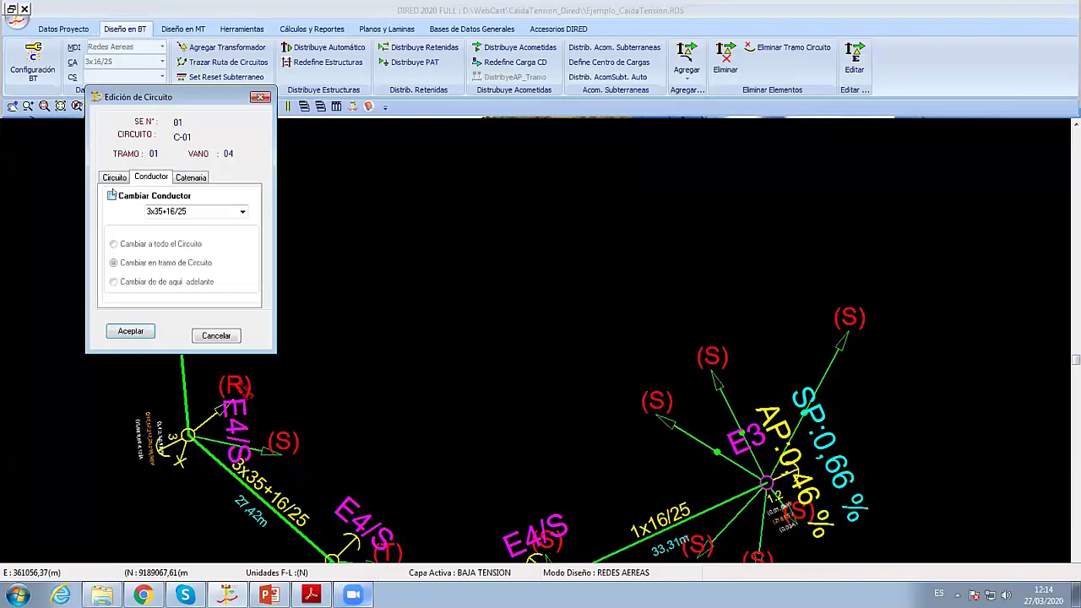
{"action": "left_click", "coordinate": [241, 212]}
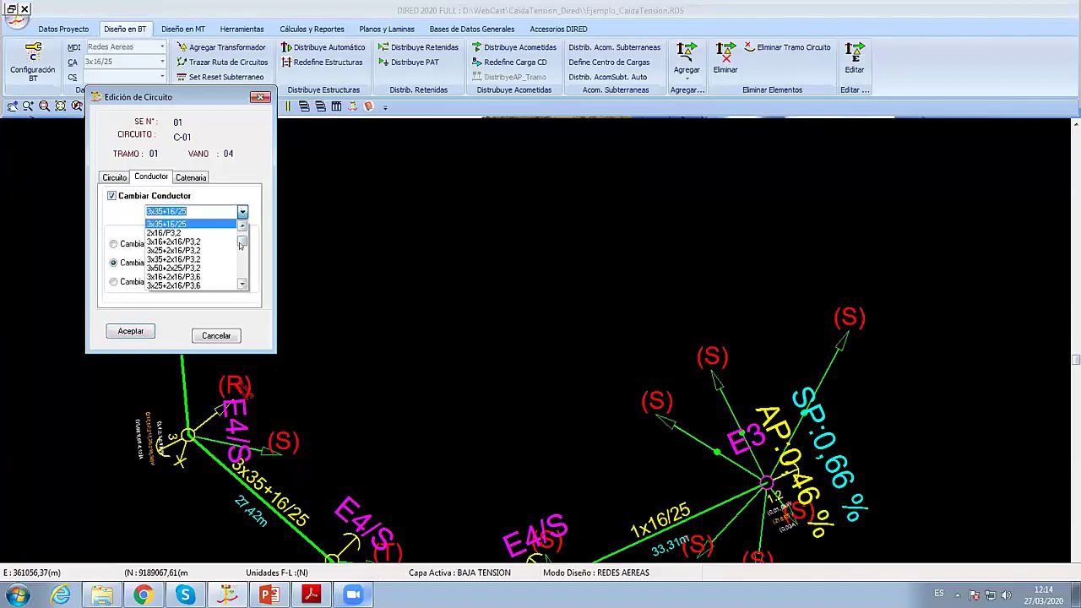
{"action": "left_click_drag", "start_coordinate": [240, 245], "coordinate": [240, 235]}
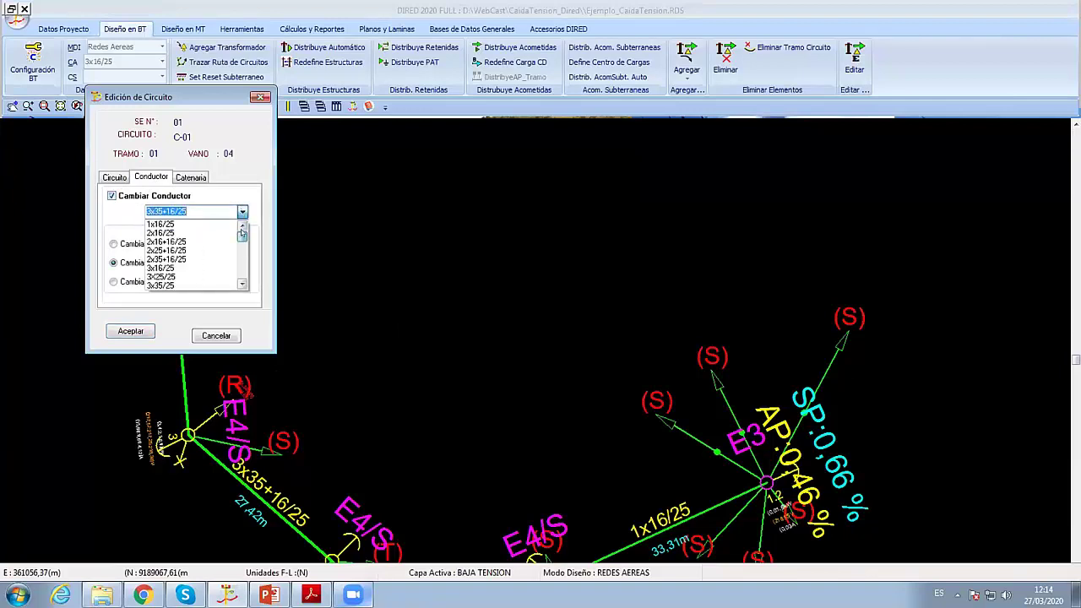
{"action": "left_click", "coordinate": [199, 242]}
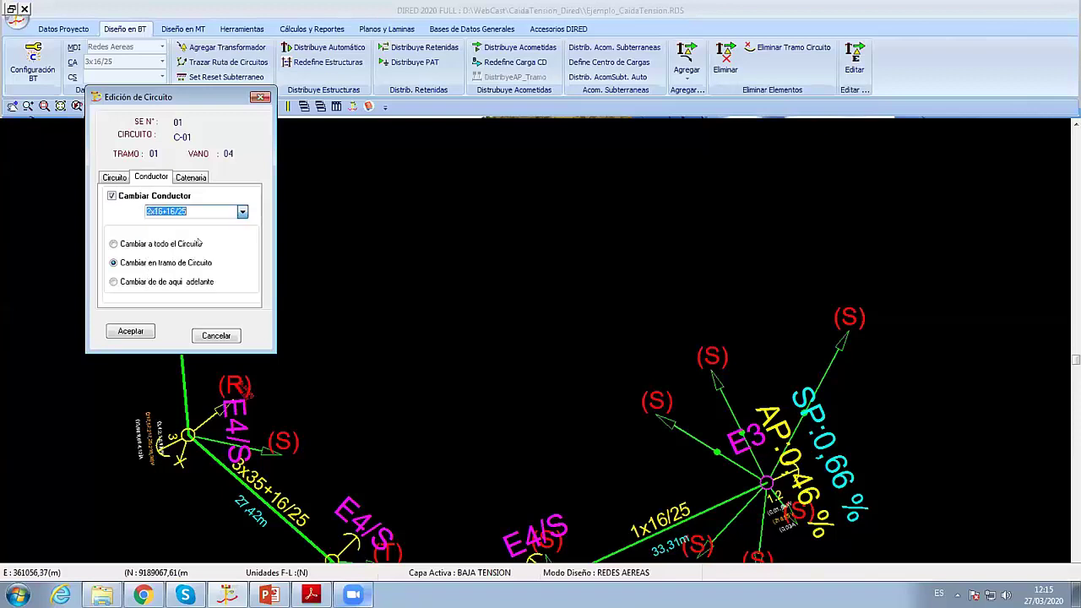
{"action": "left_click", "coordinate": [142, 281]}
{"action": "left_click", "coordinate": [130, 331]}
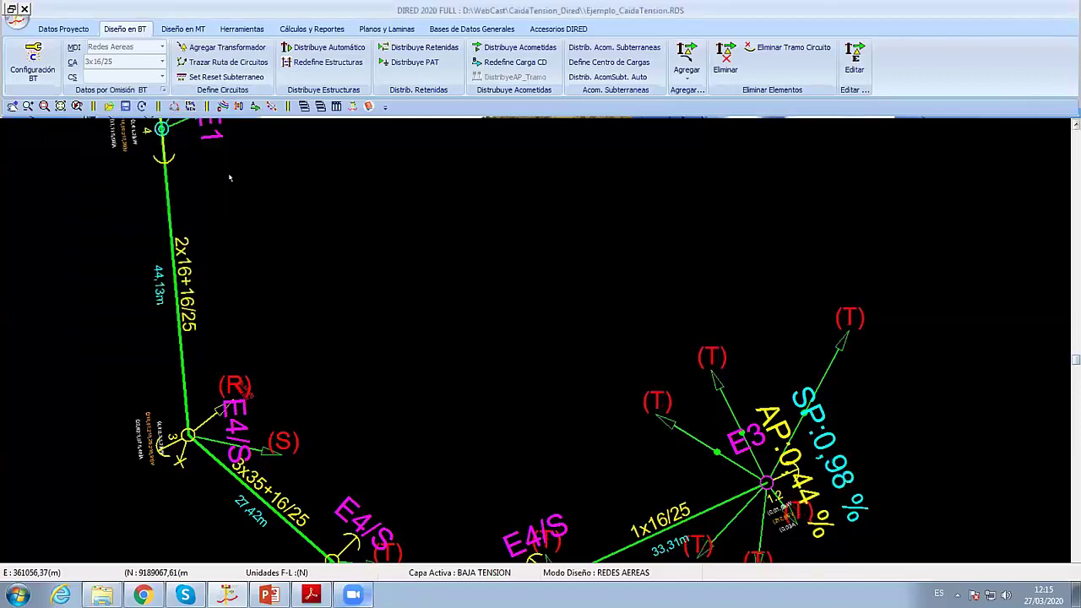
Step: Zoom and pan around far node E3 to review its 4,95 % drop
{"action": "scroll", "coordinate": [287, 209], "scroll_direction": "up", "scroll_amount": 2}
{"action": "scroll", "coordinate": [287, 210], "scroll_direction": "up", "scroll_amount": 2}
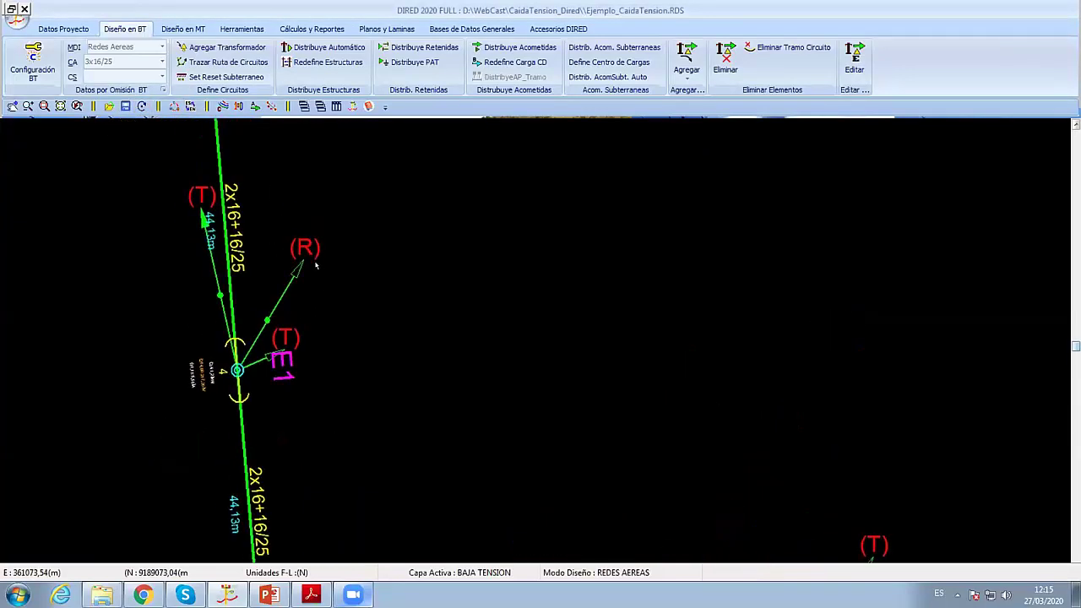
{"action": "scroll", "coordinate": [287, 209], "scroll_direction": "up", "scroll_amount": 2}
{"action": "scroll", "coordinate": [287, 209], "scroll_direction": "up", "scroll_amount": 2}
{"action": "scroll", "coordinate": [254, 203], "scroll_direction": "up", "scroll_amount": 2}
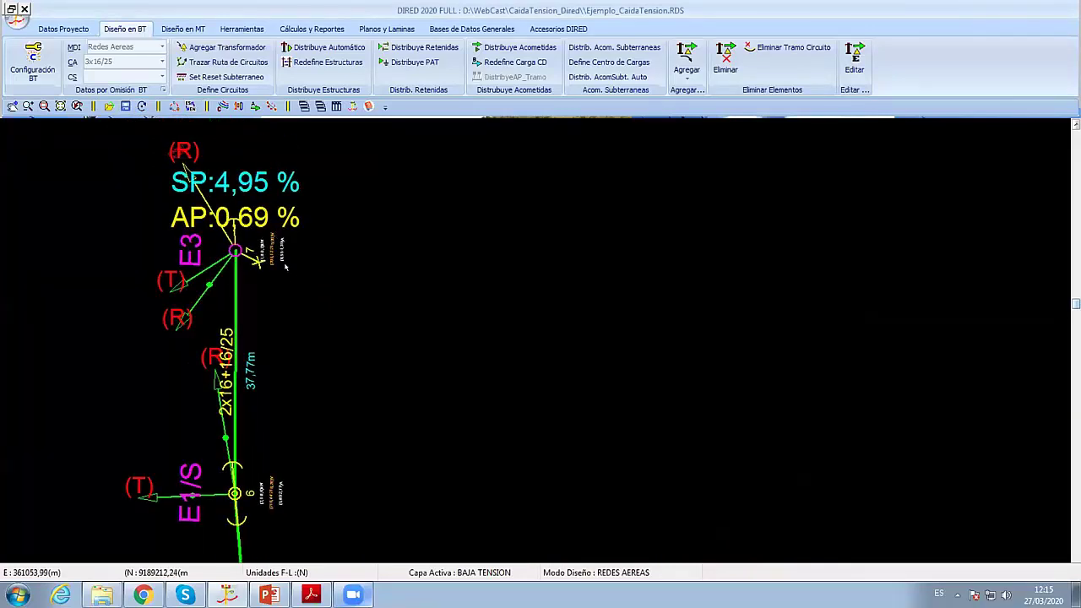
{"action": "scroll", "coordinate": [358, 308], "scroll_direction": "down", "scroll_amount": 2}
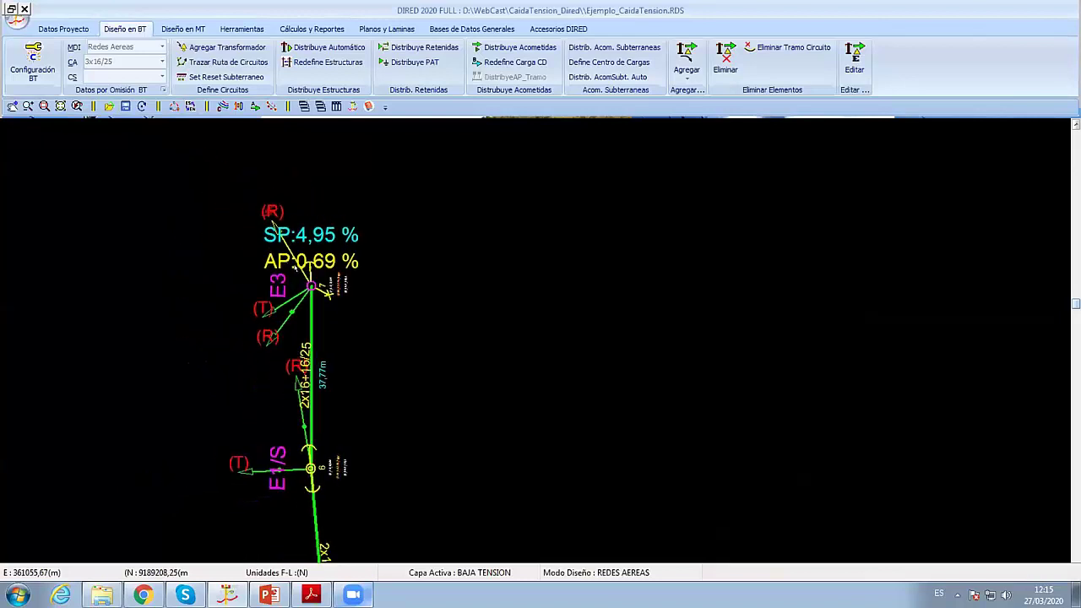
{"action": "middle_click_drag", "start_coordinate": [392, 413], "coordinate": [393, 311]}
{"action": "scroll", "coordinate": [393, 311], "scroll_direction": "down", "scroll_amount": 2}
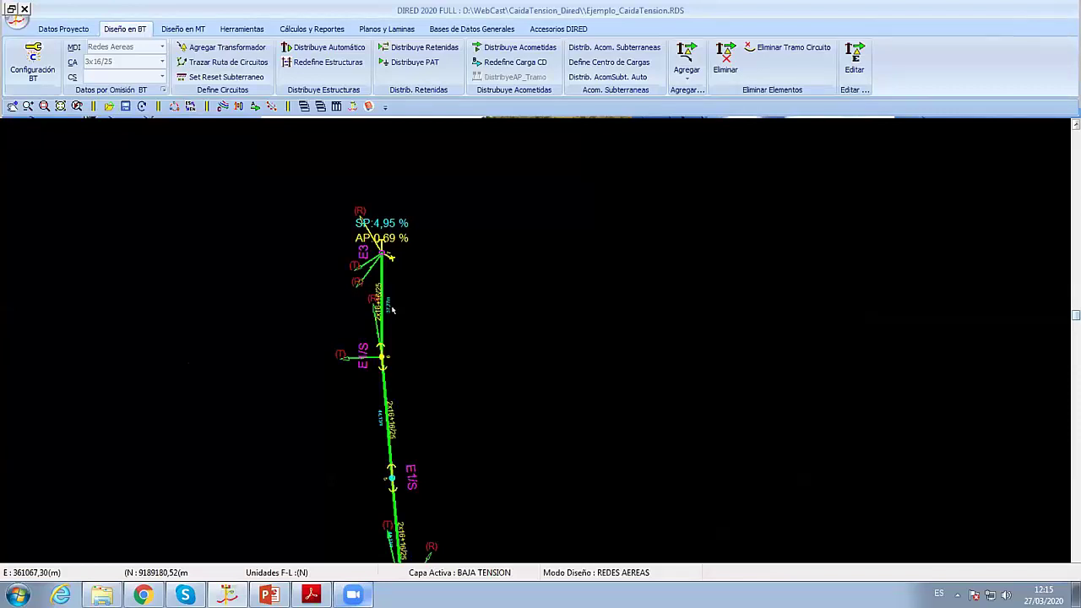
Step: Pan and zoom the network drawing to frame transformer SE-01 and its surrounding circuits
{"action": "middle_click_drag", "start_coordinate": [392, 310], "coordinate": [480, 381]}
{"action": "scroll", "coordinate": [480, 381], "scroll_direction": "down", "scroll_amount": 3}
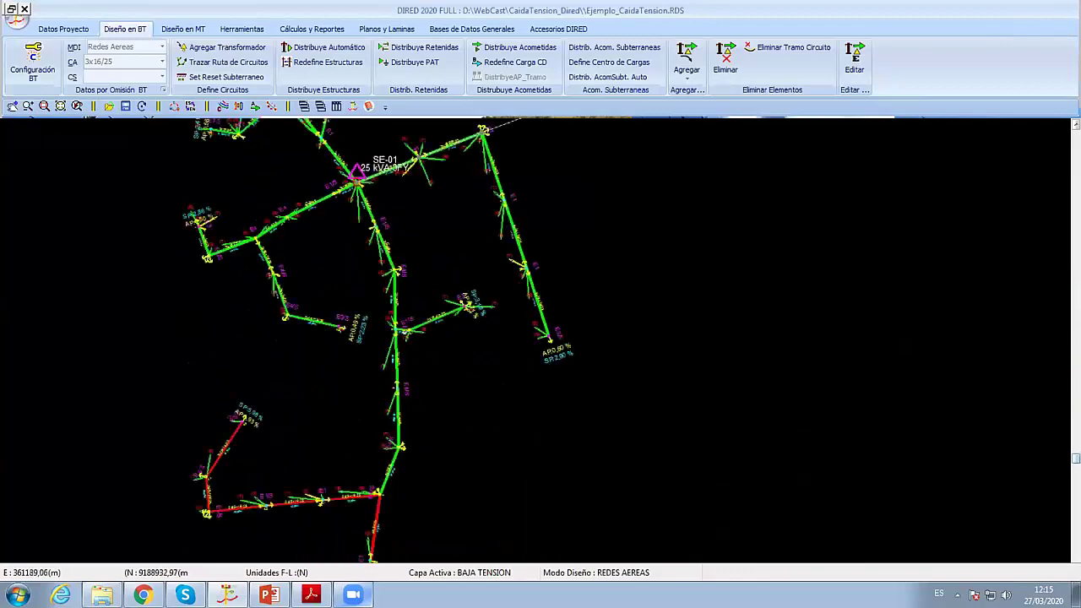
{"action": "middle_click_drag", "start_coordinate": [365, 426], "coordinate": [407, 290]}
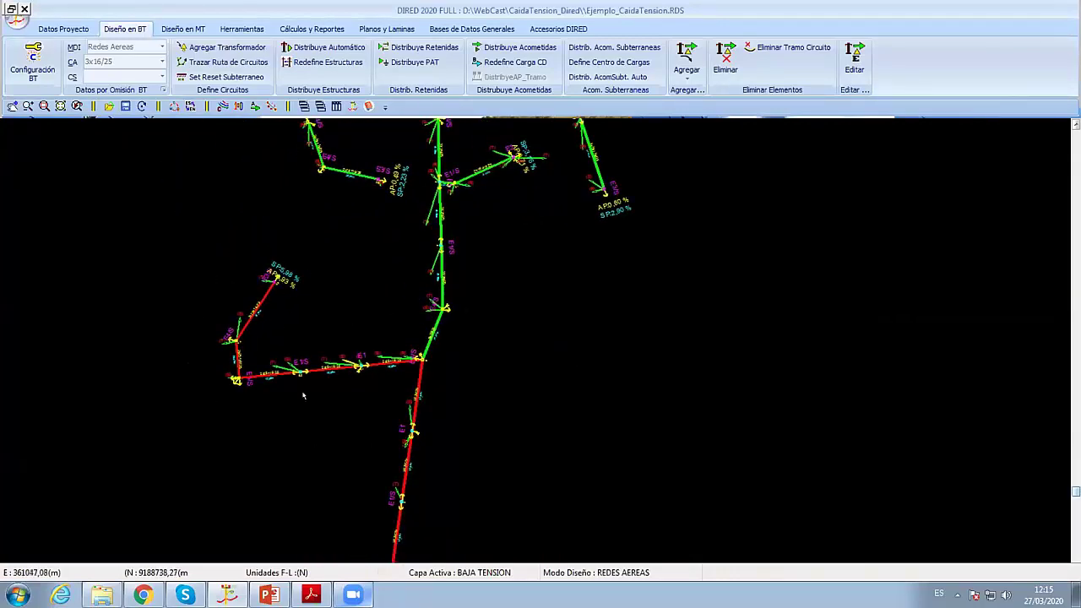
{"action": "middle_click_drag", "start_coordinate": [402, 268], "coordinate": [402, 413]}
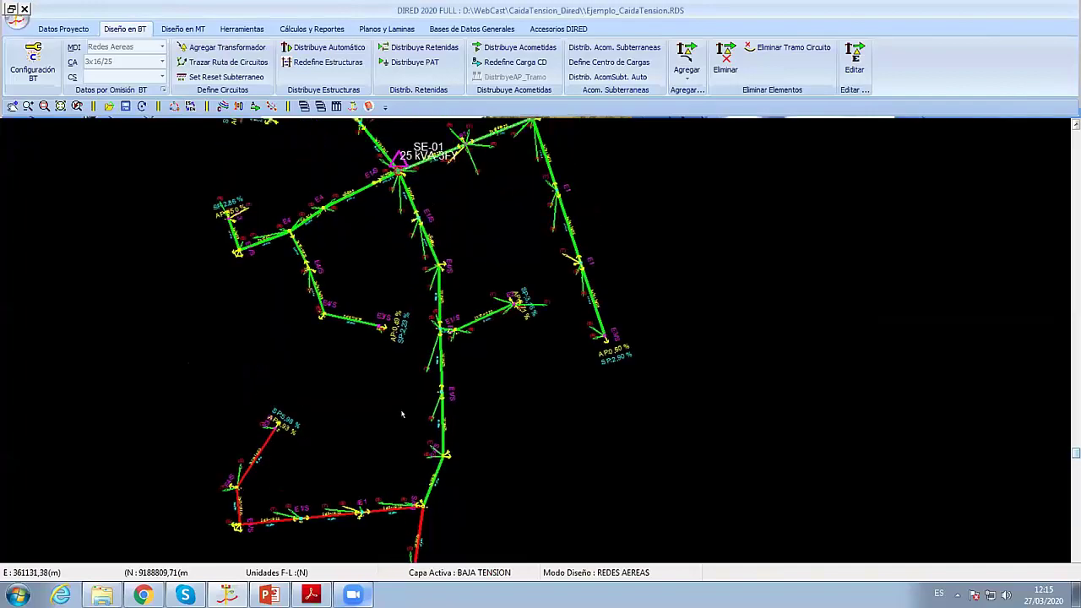
{"action": "scroll", "coordinate": [402, 414], "scroll_direction": "up", "scroll_amount": 3}
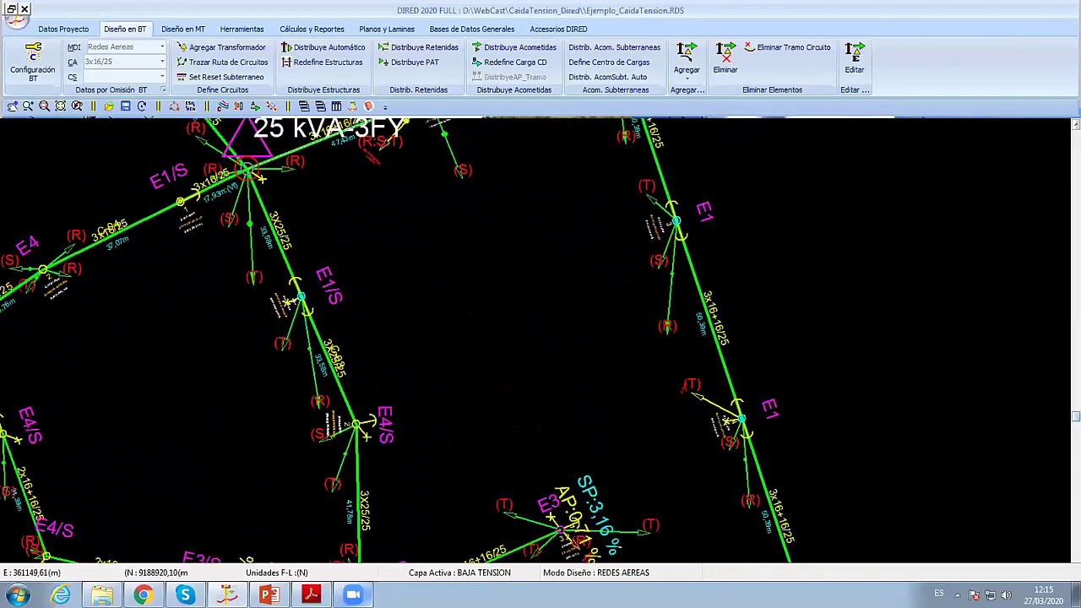
{"action": "scroll", "coordinate": [402, 413], "scroll_direction": "up", "scroll_amount": 1}
{"action": "middle_click_drag", "start_coordinate": [437, 415], "coordinate": [490, 451]}
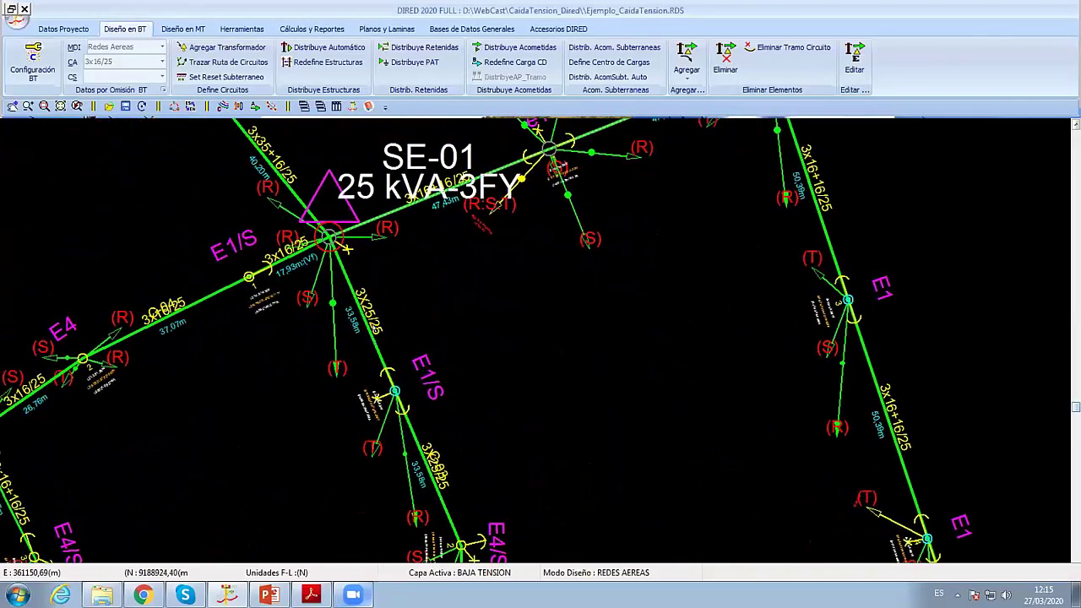
{"action": "middle_click_drag", "start_coordinate": [375, 341], "coordinate": [406, 126]}
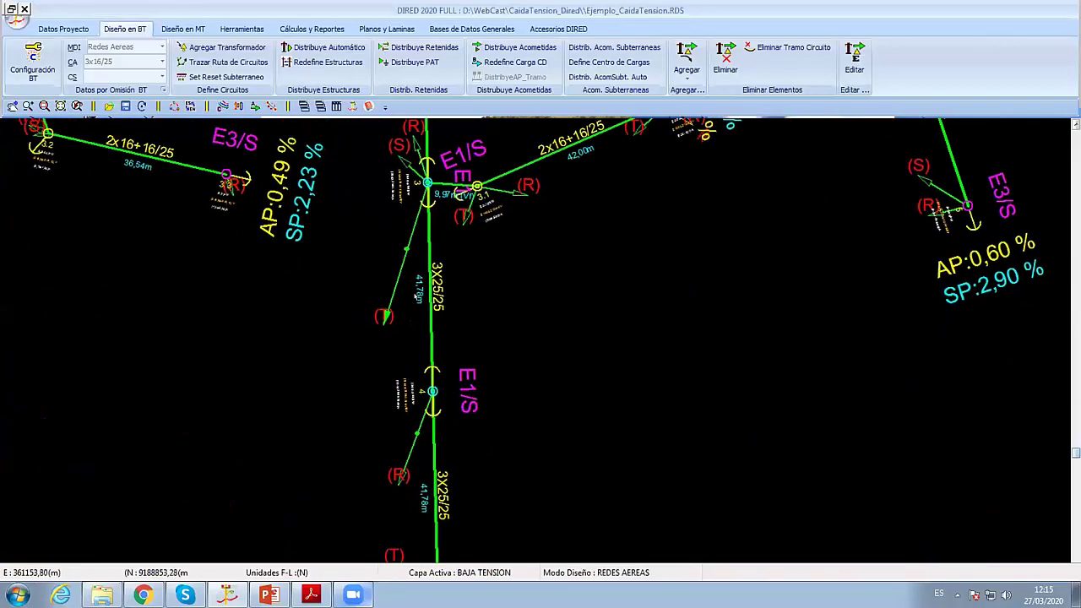
{"action": "middle_click_drag", "start_coordinate": [358, 382], "coordinate": [358, 332]}
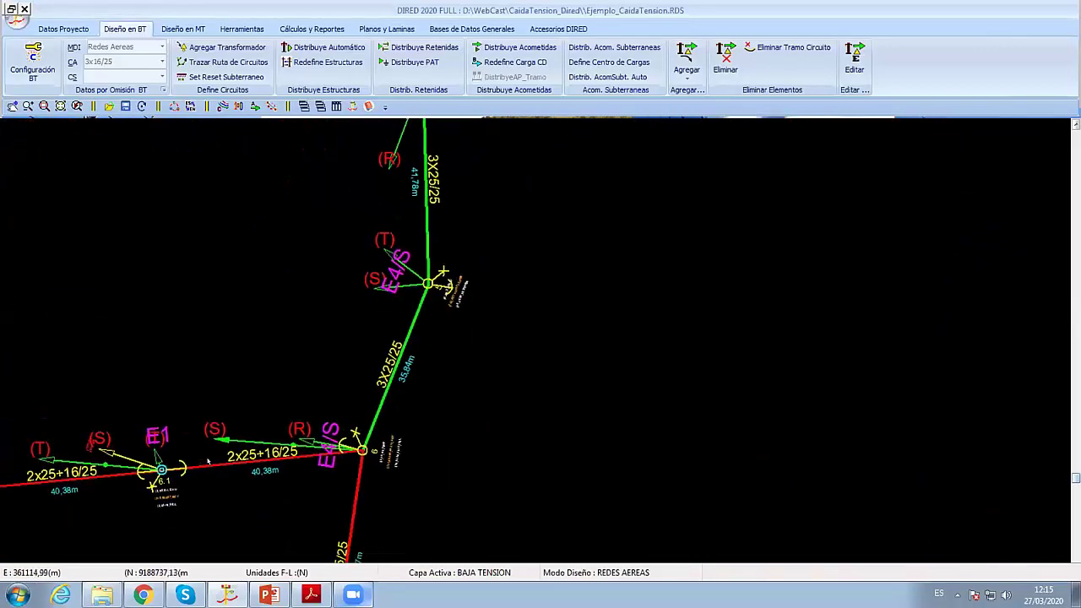
{"action": "scroll", "coordinate": [221, 393], "scroll_direction": "down", "scroll_amount": 2}
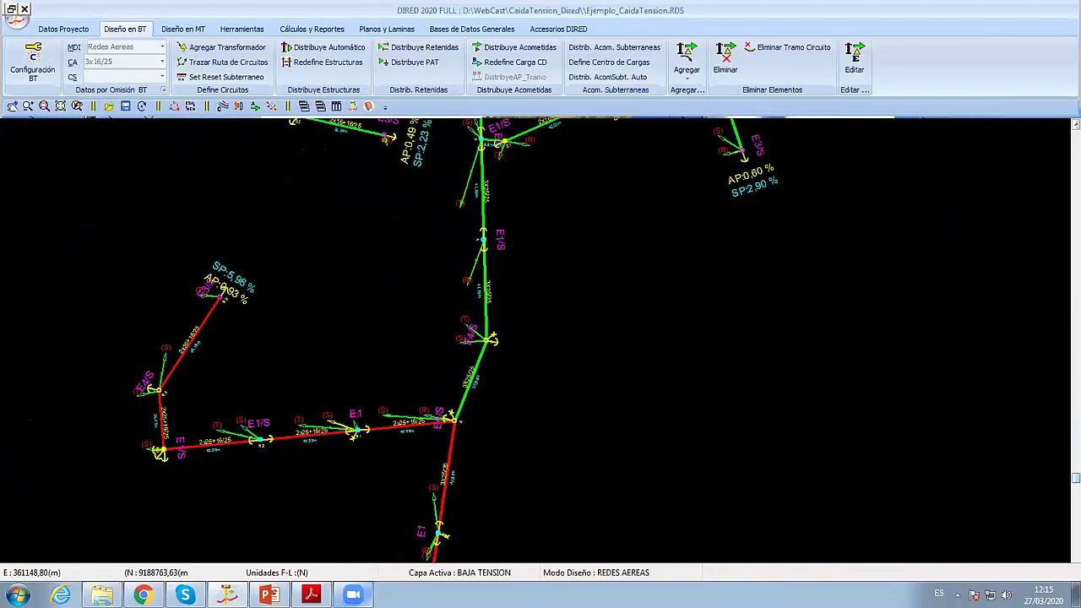
{"action": "middle_click_drag", "start_coordinate": [379, 273], "coordinate": [363, 557]}
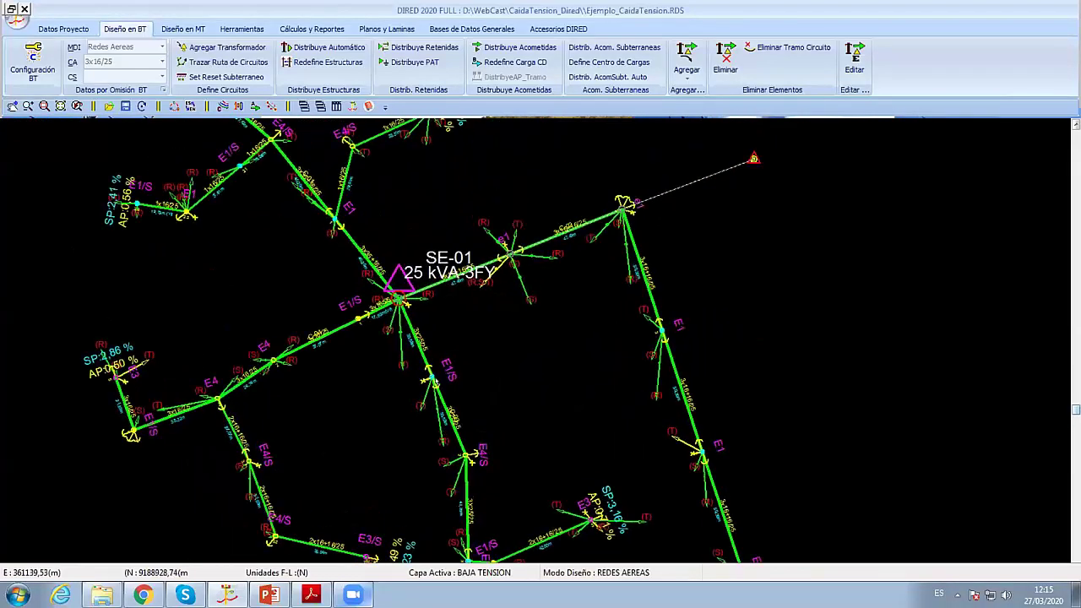
{"action": "scroll", "coordinate": [523, 384], "scroll_direction": "up", "scroll_amount": 2}
Step: Replace the 3X25/25 conductor on C-03's span leaving SE-01 with 3x35+16/25
{"action": "left_click", "coordinate": [342, 331]}
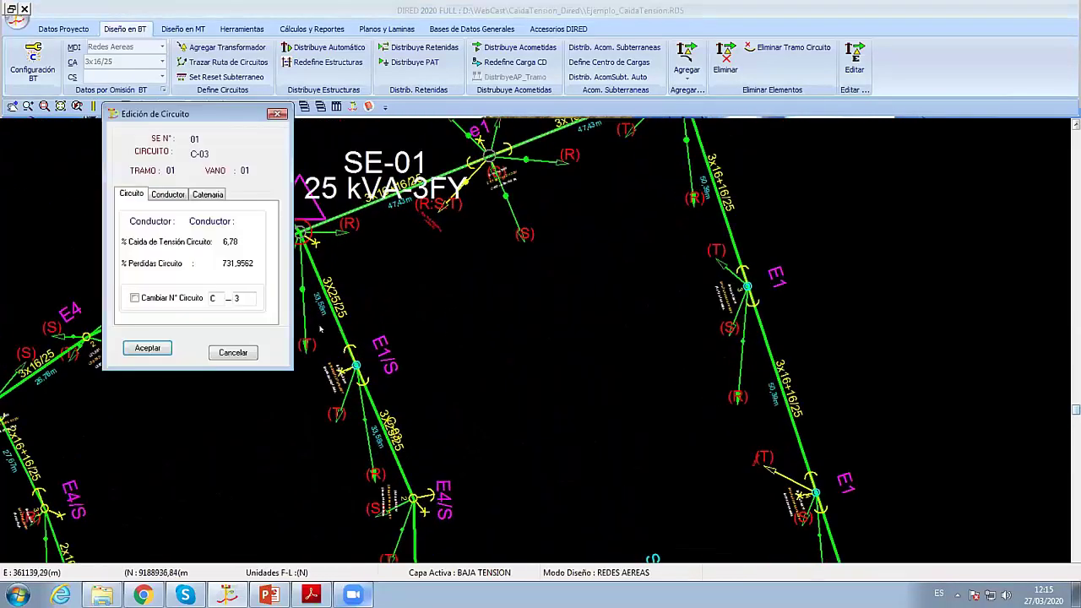
{"action": "left_click", "coordinate": [167, 194]}
{"action": "left_click", "coordinate": [129, 212]}
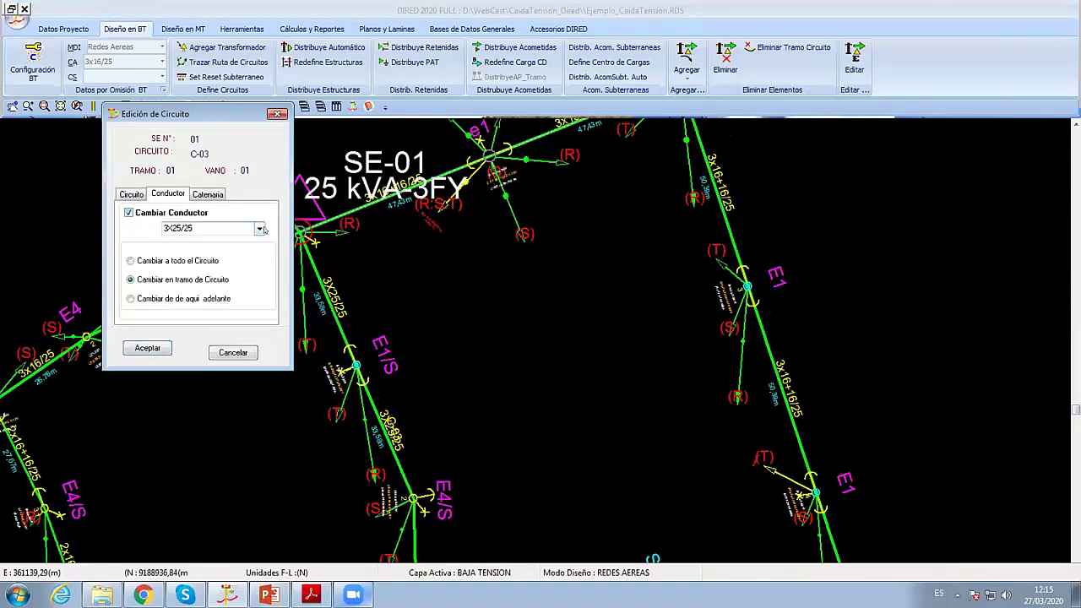
{"action": "left_click", "coordinate": [259, 228]}
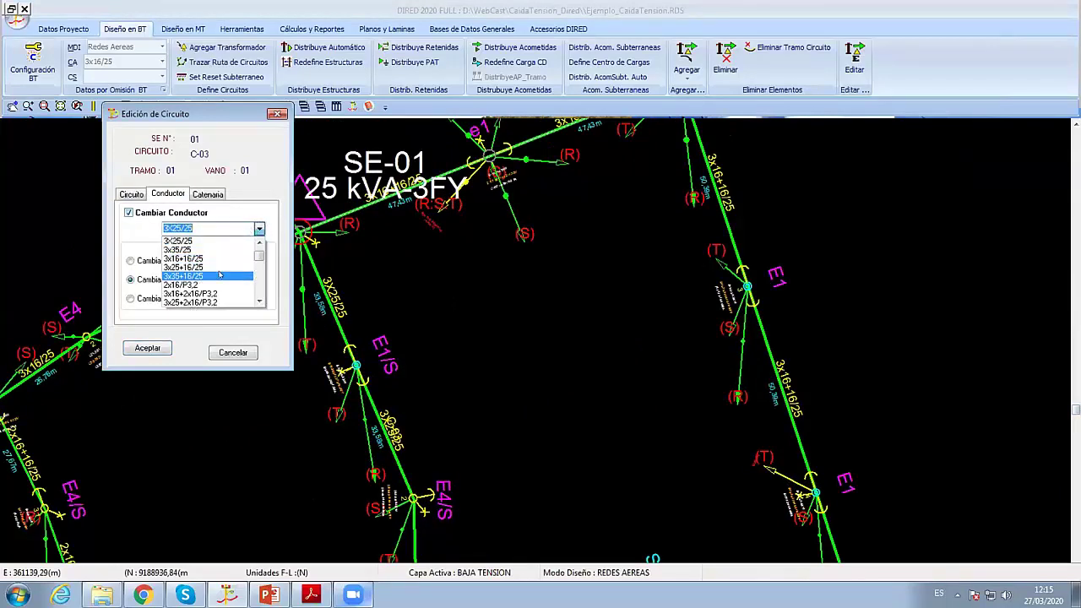
{"action": "left_click", "coordinate": [219, 276]}
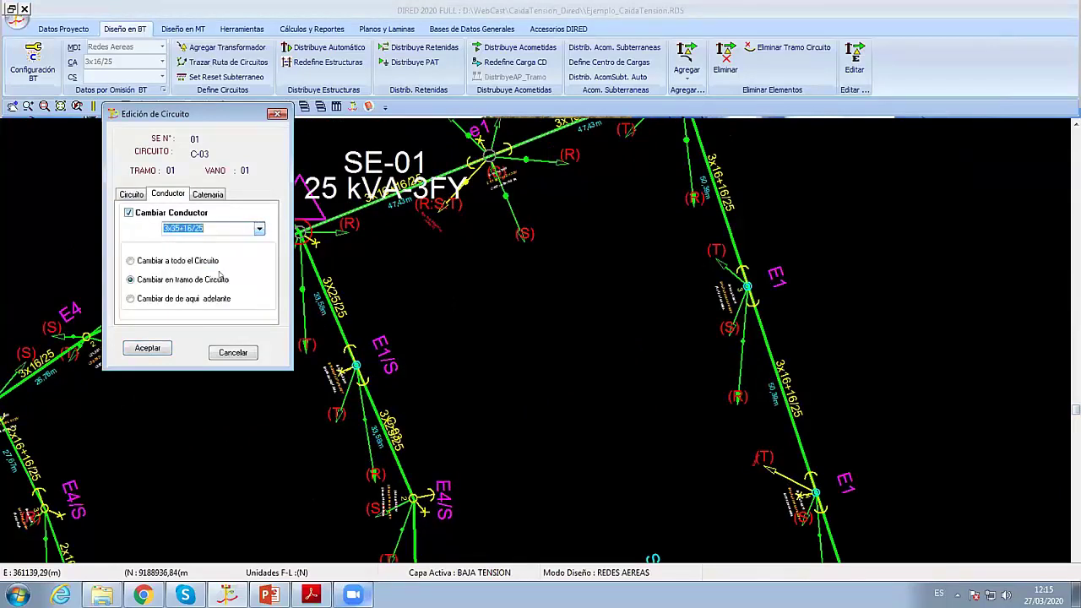
{"action": "left_click", "coordinate": [136, 349]}
Step: Inspect the red conductor run and the E3/S voltage-drop labels
{"action": "middle_click_drag", "start_coordinate": [414, 524], "coordinate": [534, 231]}
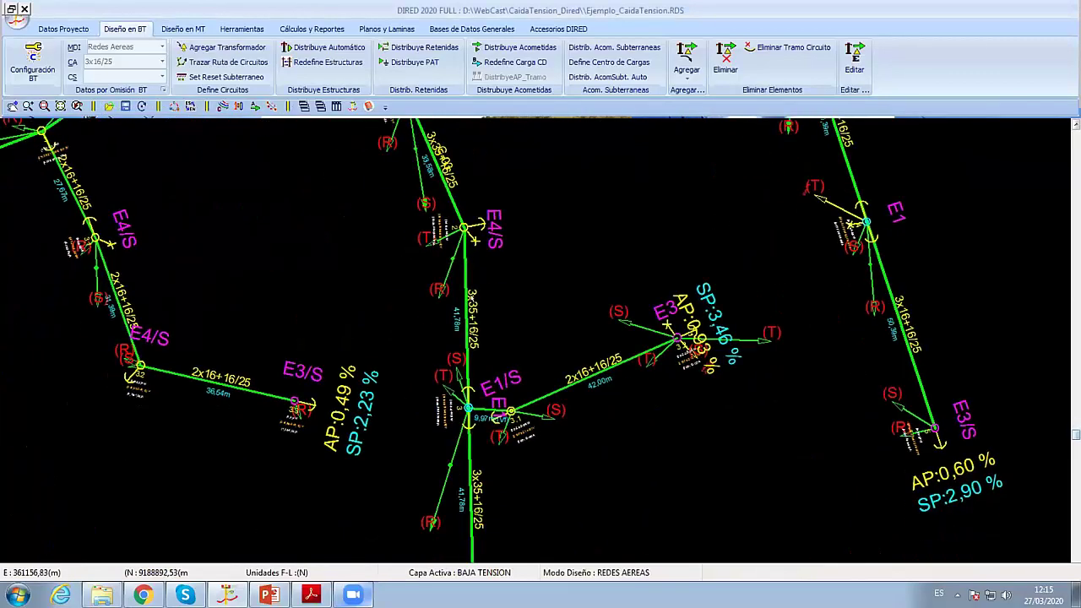
{"action": "scroll", "coordinate": [533, 232], "scroll_direction": "down", "scroll_amount": 2}
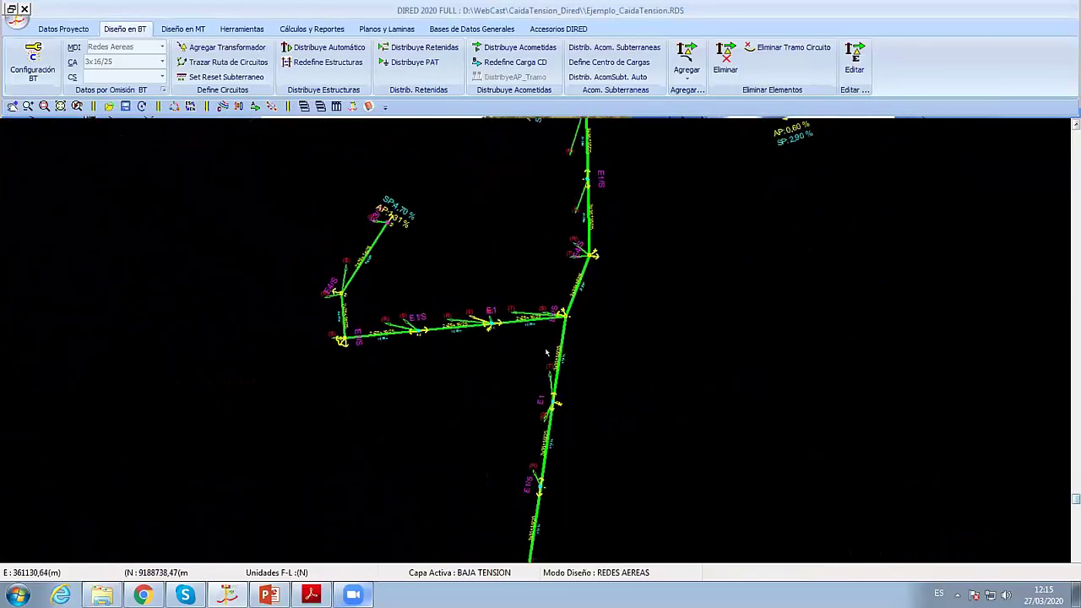
{"action": "middle_click_drag", "start_coordinate": [534, 231], "coordinate": [470, 290]}
{"action": "scroll", "coordinate": [470, 290], "scroll_direction": "down", "scroll_amount": 2}
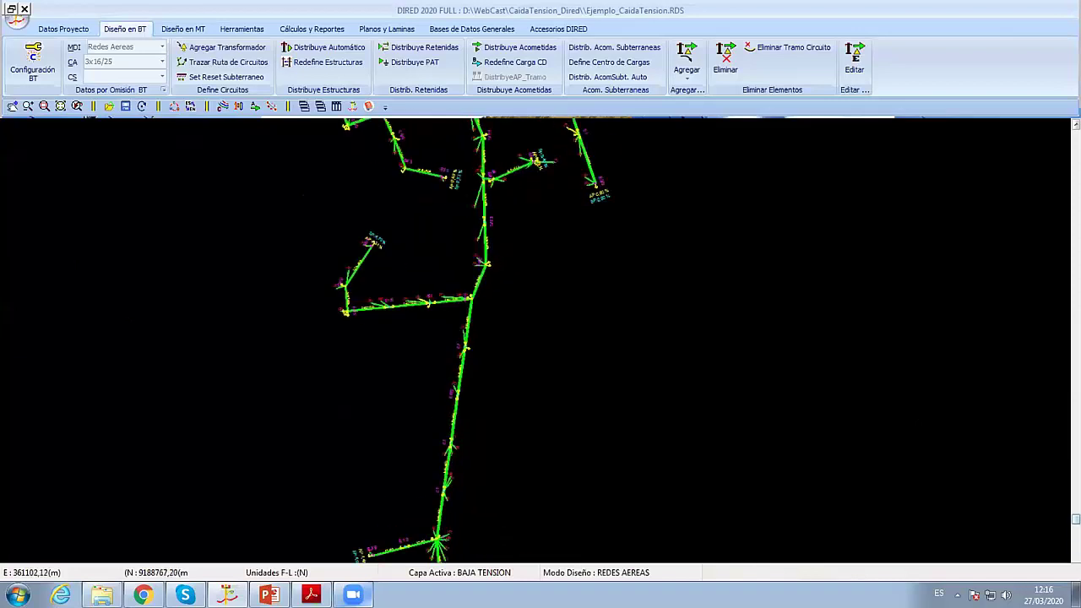
{"action": "scroll", "coordinate": [394, 382], "scroll_direction": "up", "scroll_amount": 2}
{"action": "scroll", "coordinate": [404, 371], "scroll_direction": "up", "scroll_amount": 2}
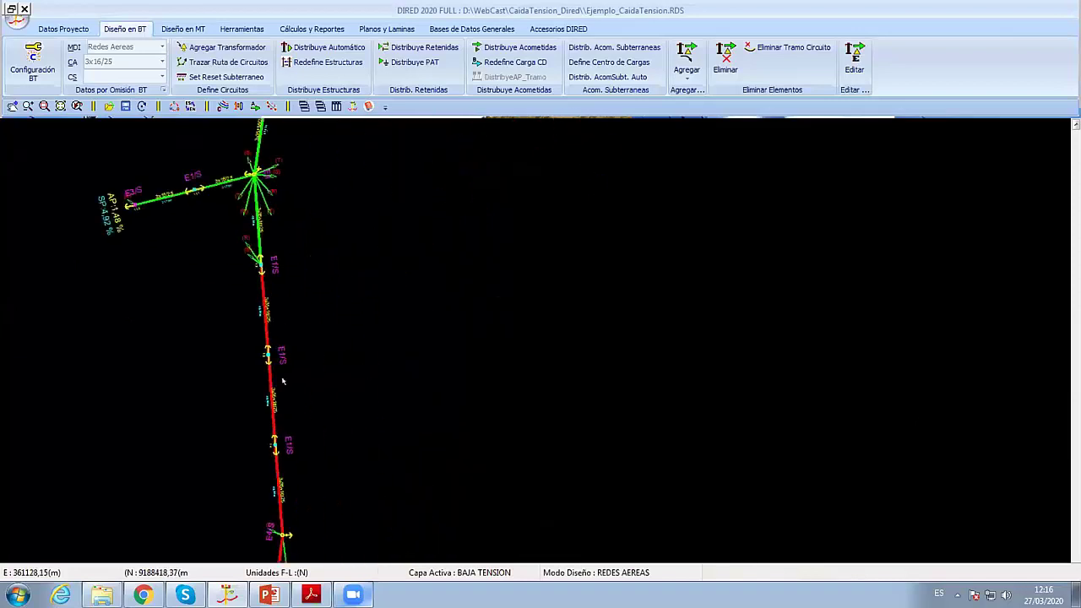
{"action": "scroll", "coordinate": [387, 360], "scroll_direction": "up", "scroll_amount": 1}
{"action": "scroll", "coordinate": [371, 350], "scroll_direction": "up", "scroll_amount": 1}
{"action": "scroll", "coordinate": [337, 328], "scroll_direction": "up", "scroll_amount": 1}
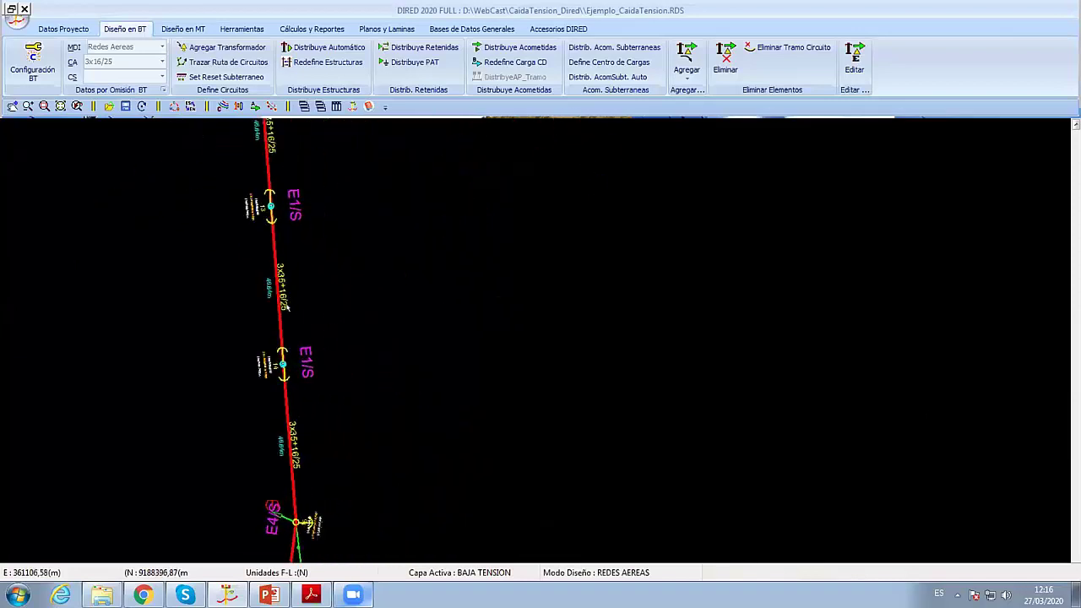
{"action": "middle_click_drag", "start_coordinate": [293, 384], "coordinate": [446, 314]}
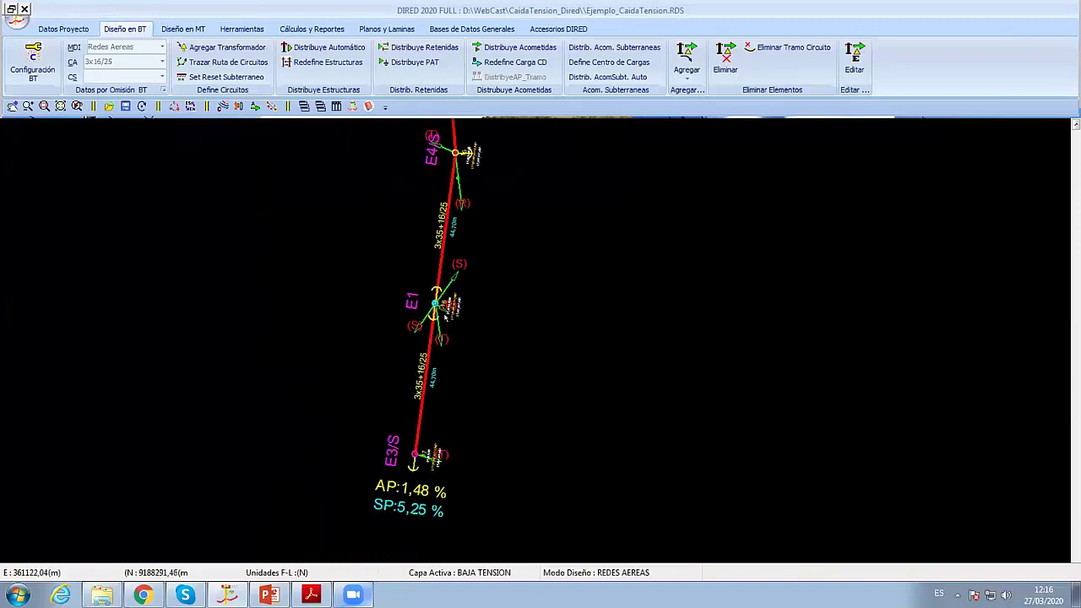
{"action": "scroll", "coordinate": [401, 365], "scroll_direction": "up", "scroll_amount": 1}
{"action": "scroll", "coordinate": [401, 365], "scroll_direction": "up", "scroll_amount": 1}
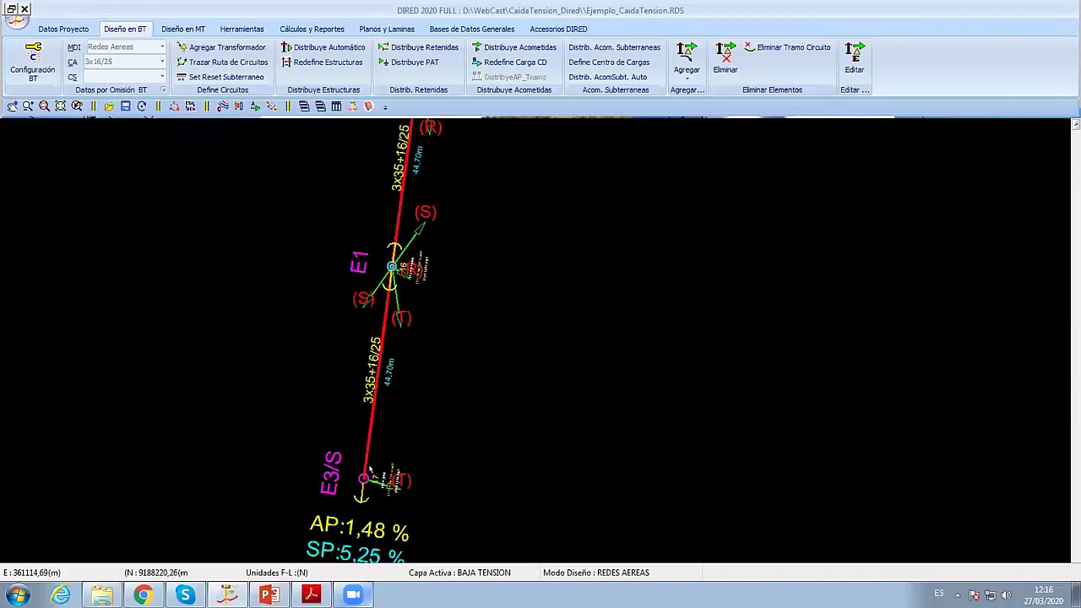
{"action": "scroll", "coordinate": [477, 286], "scroll_direction": "down", "scroll_amount": 2}
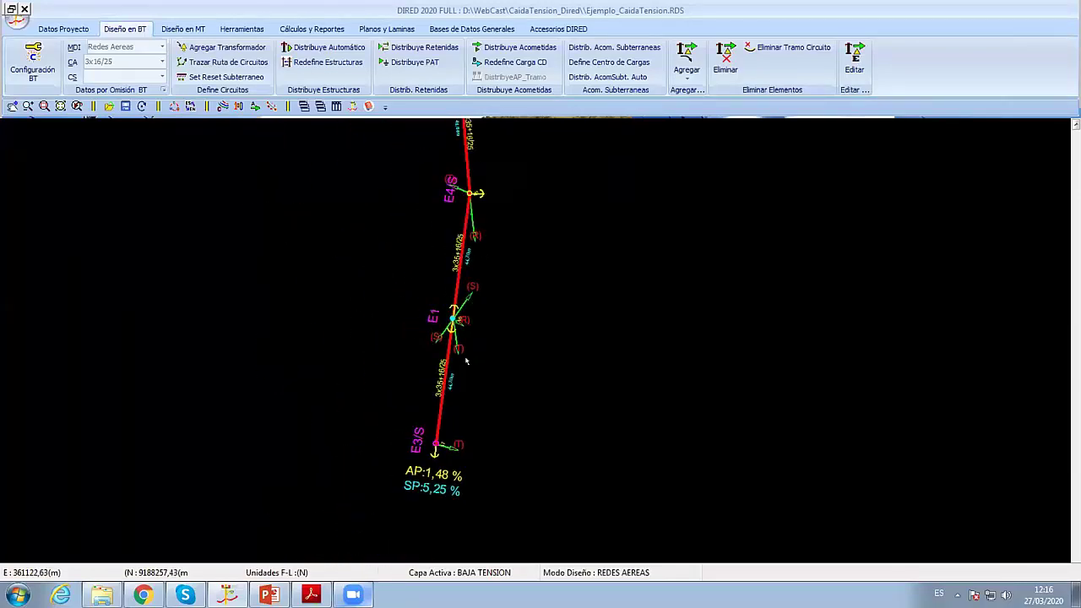
Step: Review the green junction and its branches with their span and drop labels
{"action": "middle_click_drag", "start_coordinate": [466, 361], "coordinate": [436, 365]}
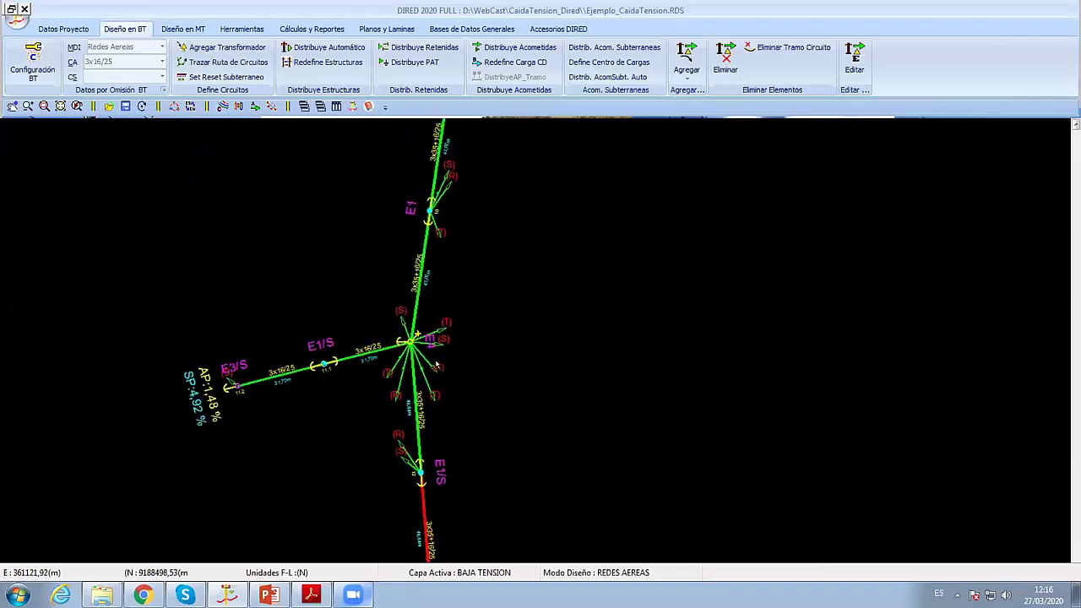
{"action": "scroll", "coordinate": [313, 397], "scroll_direction": "up", "scroll_amount": 1}
{"action": "scroll", "coordinate": [347, 214], "scroll_direction": "up", "scroll_amount": 1}
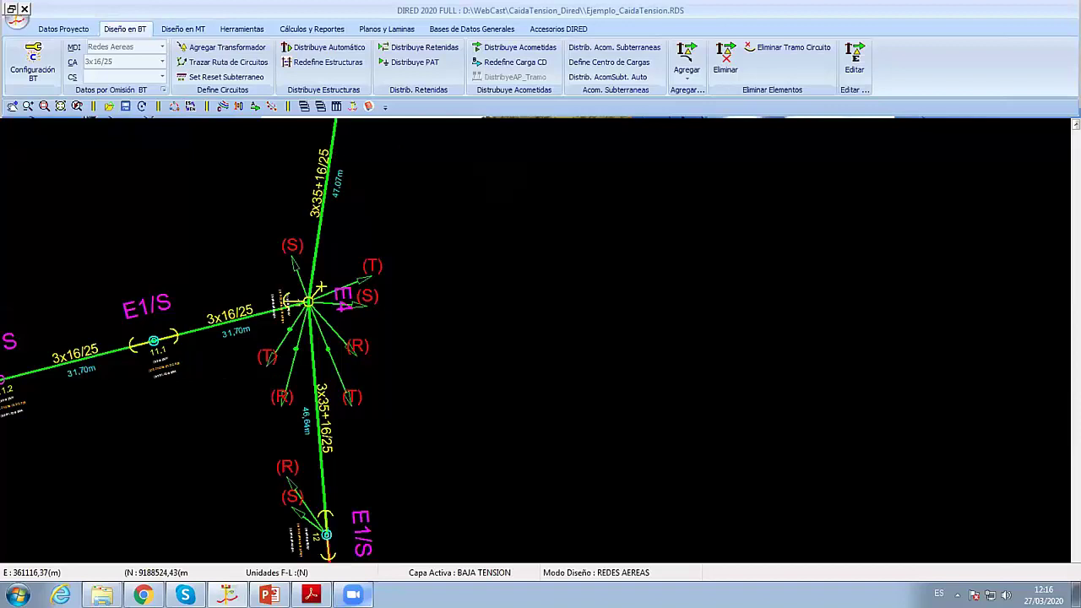
{"action": "scroll", "coordinate": [344, 234], "scroll_direction": "down", "scroll_amount": 1}
{"action": "scroll", "coordinate": [427, 234], "scroll_direction": "down", "scroll_amount": 1}
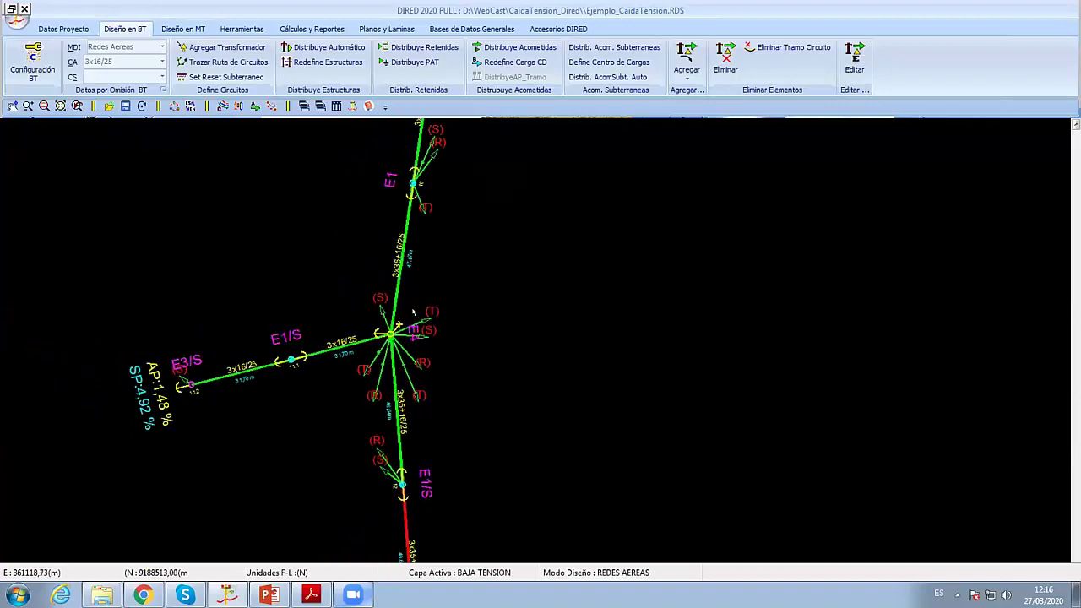
{"action": "scroll", "coordinate": [427, 233], "scroll_direction": "up", "scroll_amount": 1}
{"action": "scroll", "coordinate": [355, 313], "scroll_direction": "up", "scroll_amount": 1}
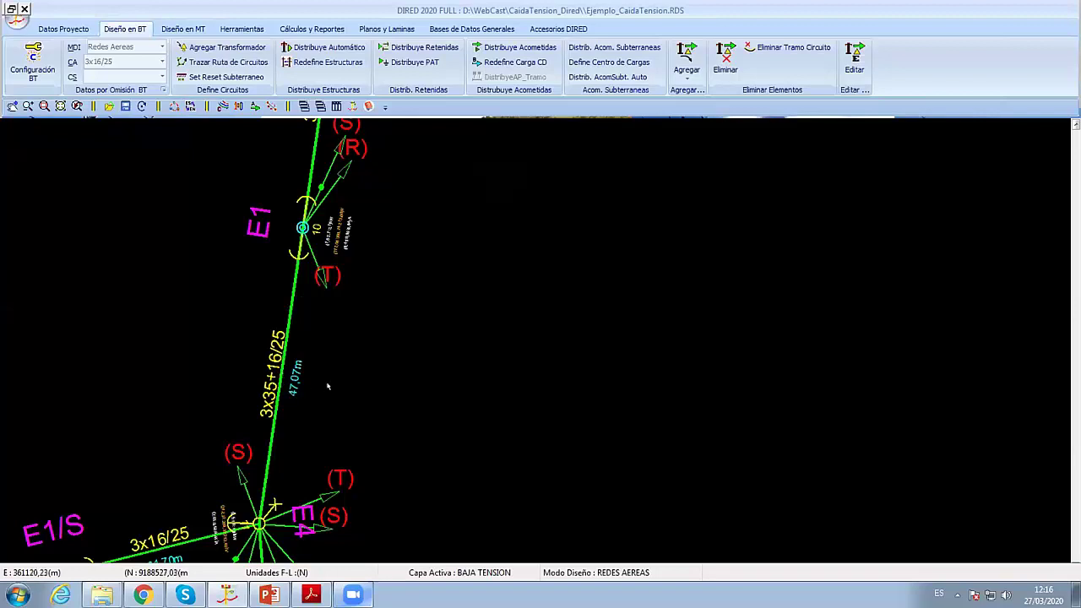
{"action": "scroll", "coordinate": [350, 285], "scroll_direction": "down", "scroll_amount": 1}
{"action": "scroll", "coordinate": [380, 254], "scroll_direction": "down", "scroll_amount": 2}
{"action": "scroll", "coordinate": [512, 201], "scroll_direction": "down", "scroll_amount": 1}
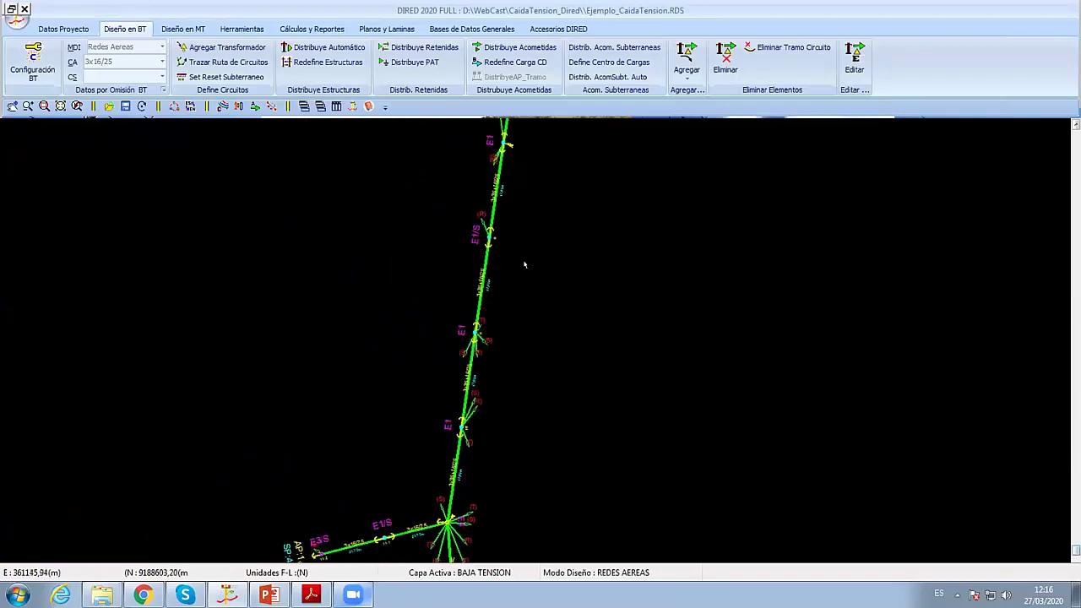
{"action": "scroll", "coordinate": [507, 220], "scroll_direction": "down", "scroll_amount": 1}
{"action": "scroll", "coordinate": [500, 245], "scroll_direction": "down", "scroll_amount": 1}
{"action": "scroll", "coordinate": [494, 265], "scroll_direction": "down", "scroll_amount": 1}
{"action": "scroll", "coordinate": [492, 265], "scroll_direction": "down", "scroll_amount": 1}
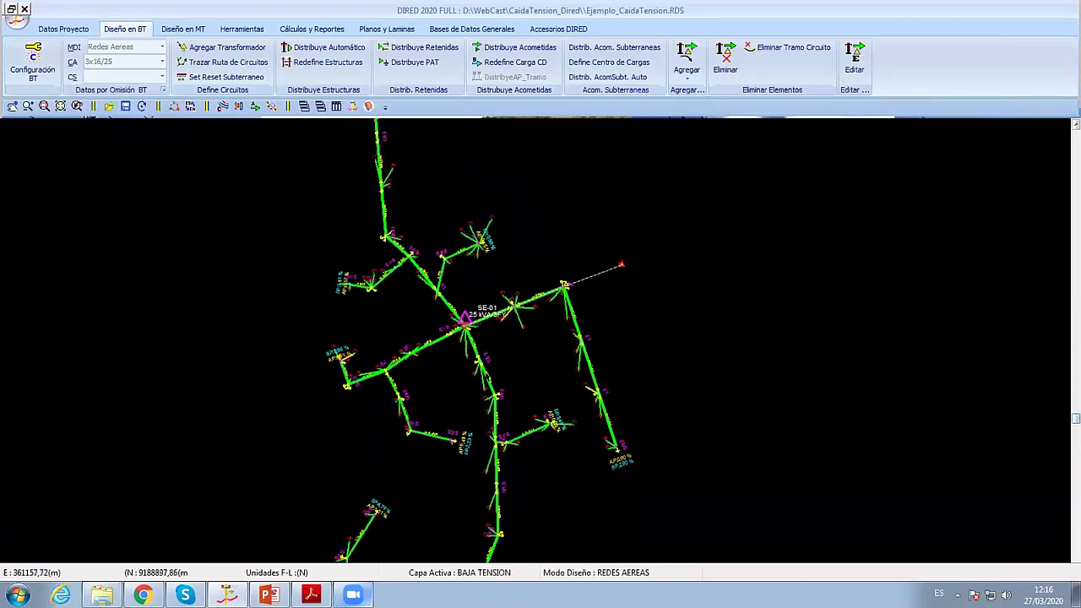
{"action": "scroll", "coordinate": [475, 359], "scroll_direction": "up", "scroll_amount": 2}
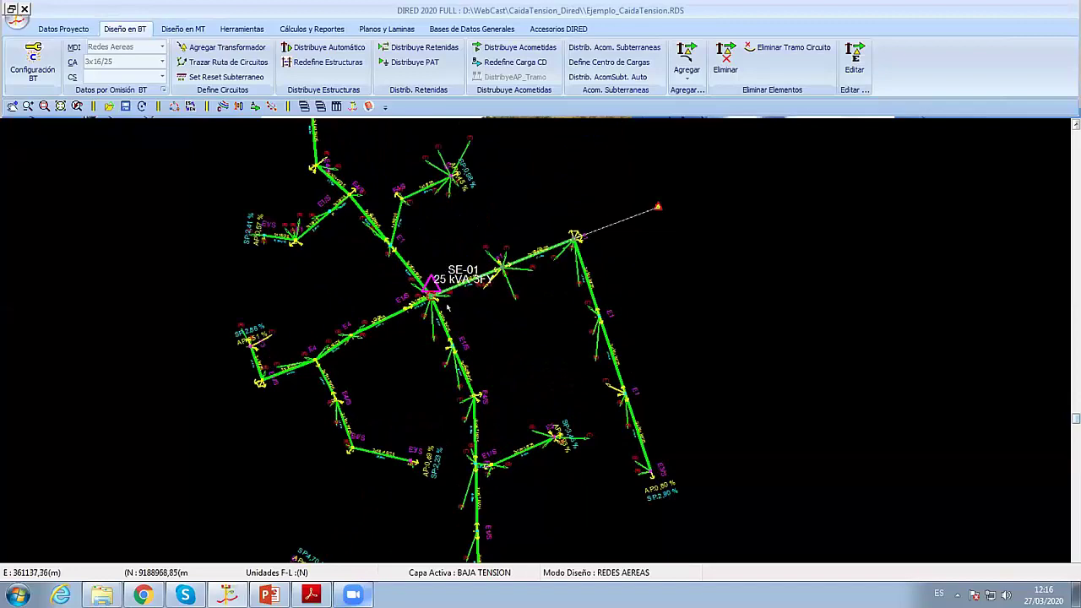
Step: Check the northern branches above SE-01, then go to Cálculos y Reportes
{"action": "middle_click_drag", "start_coordinate": [475, 194], "coordinate": [510, 321]}
{"action": "scroll", "coordinate": [509, 348], "scroll_direction": "up", "scroll_amount": 1}
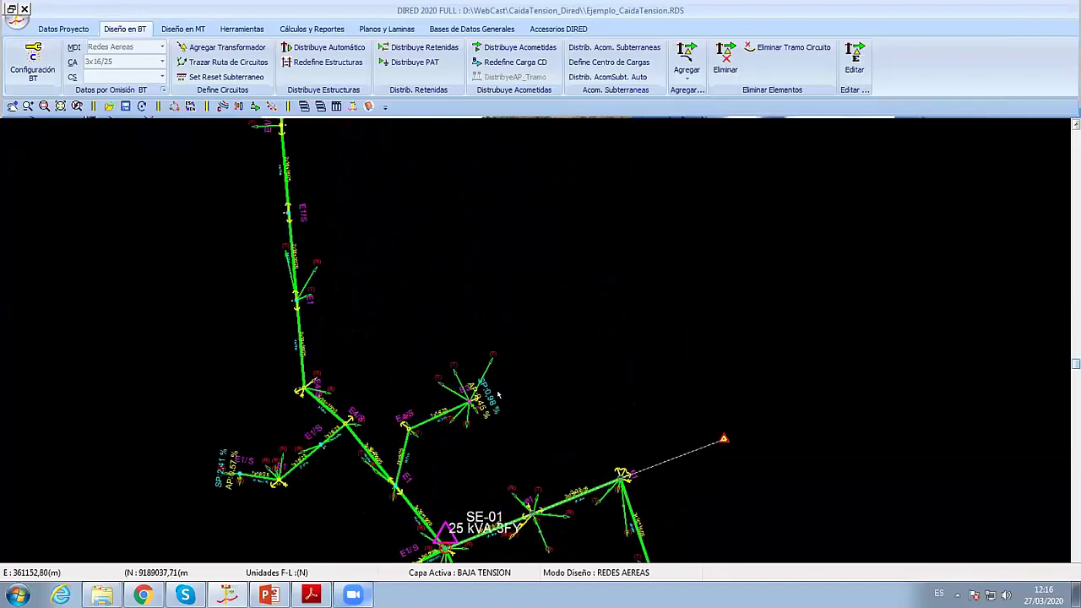
{"action": "scroll", "coordinate": [473, 353], "scroll_direction": "up", "scroll_amount": 1}
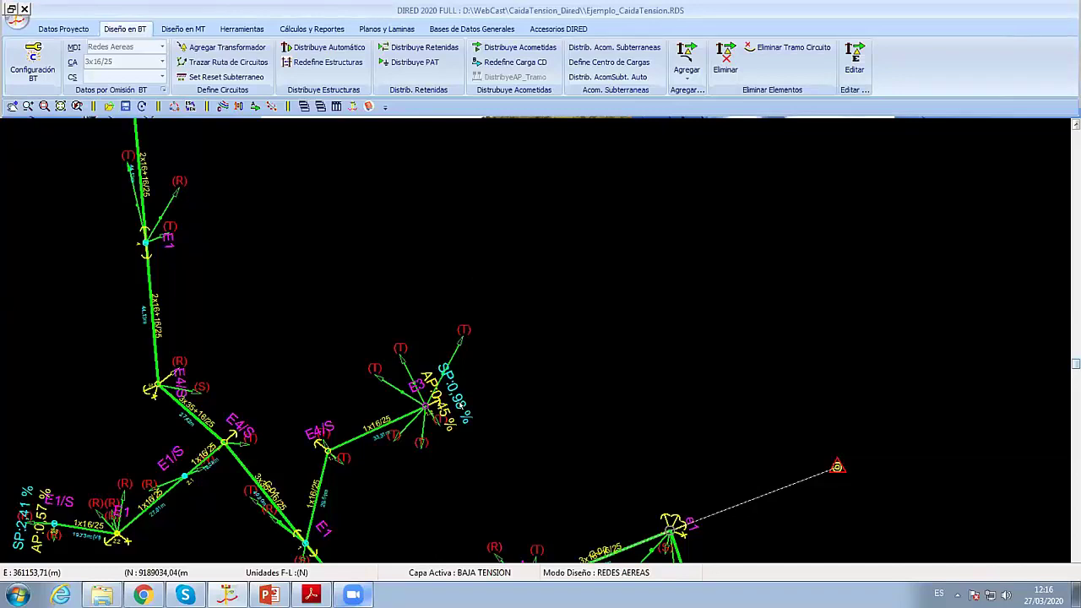
{"action": "scroll", "coordinate": [499, 297], "scroll_direction": "down", "scroll_amount": 3}
{"action": "scroll", "coordinate": [499, 297], "scroll_direction": "down", "scroll_amount": 2}
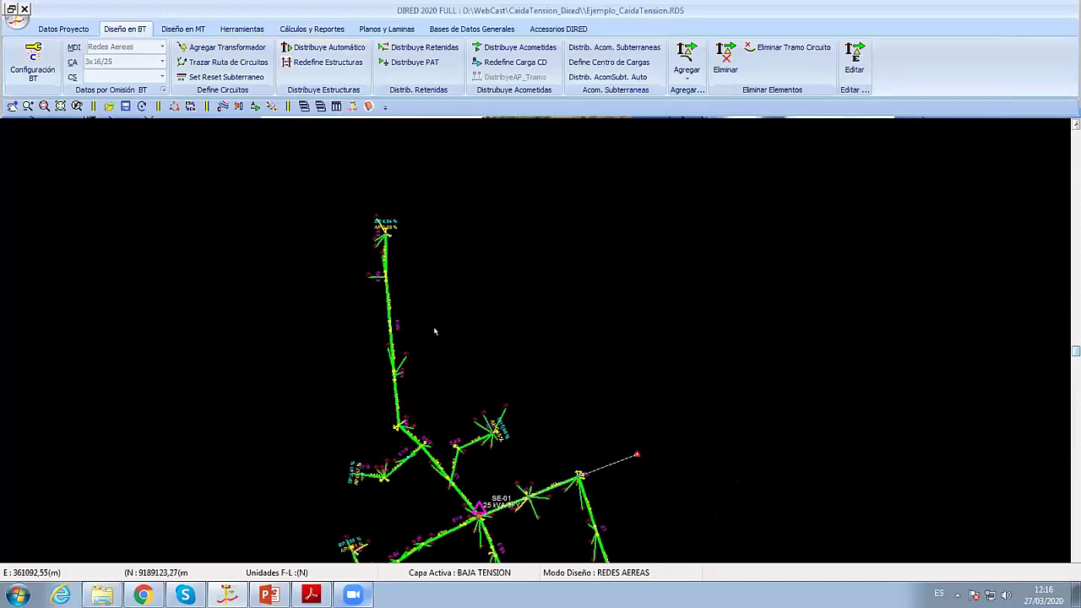
{"action": "left_click", "coordinate": [309, 30]}
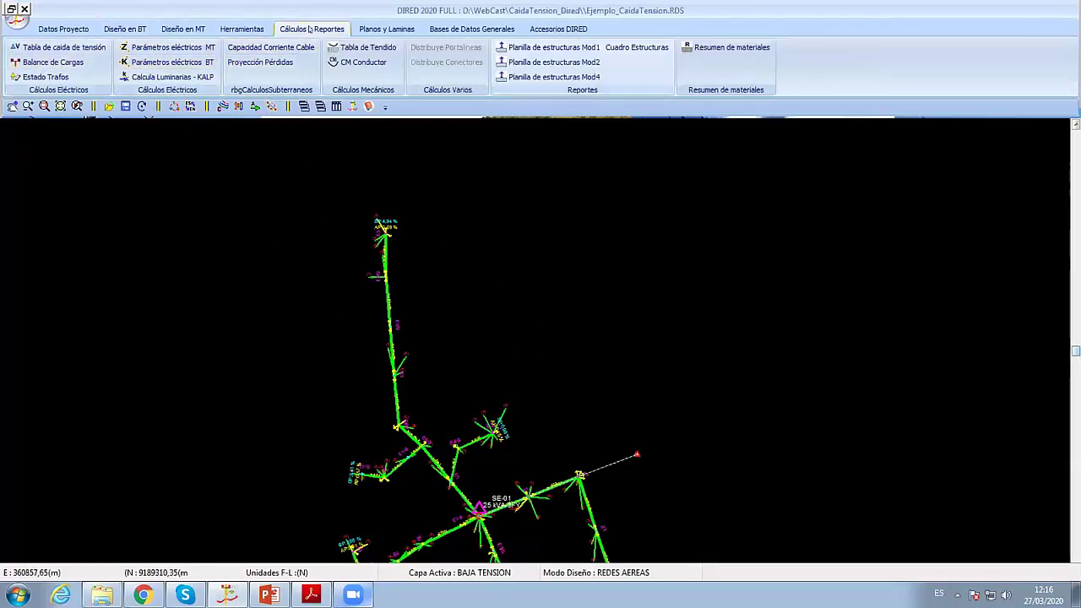
Step: Open the Balance de Cargas BT calculation for network SE-01
{"action": "left_click", "coordinate": [53, 62]}
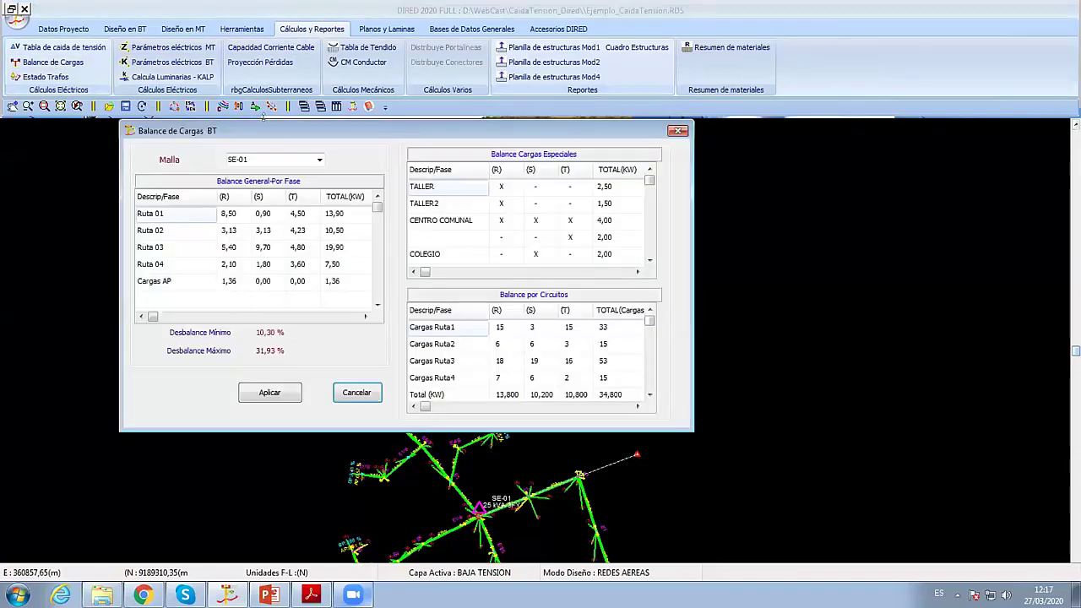
{"action": "left_click_drag", "start_coordinate": [284, 123], "coordinate": [401, 154]}
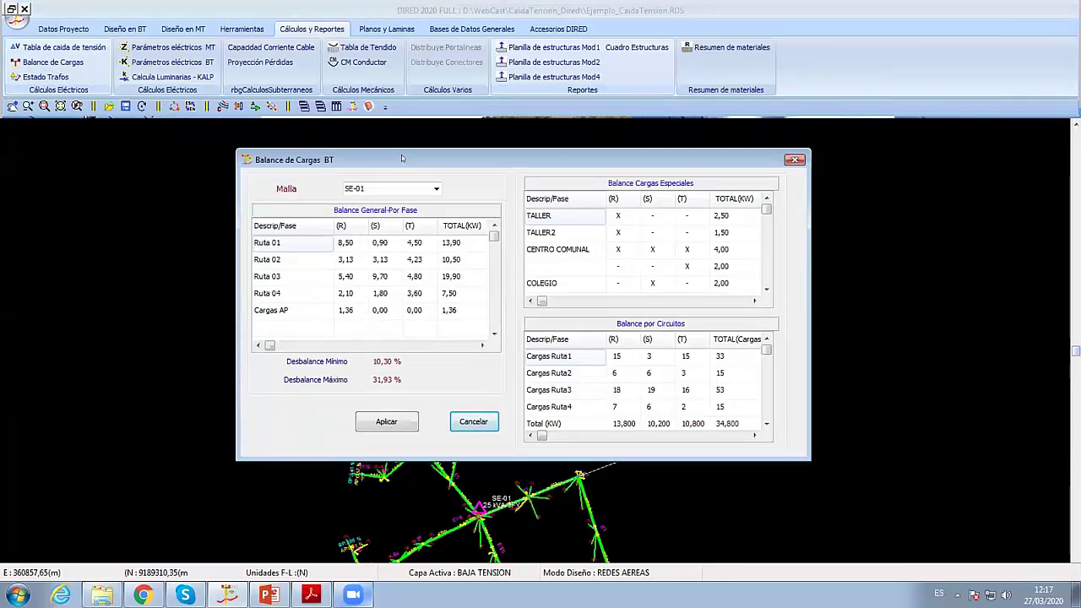
{"action": "left_click", "coordinate": [436, 189]}
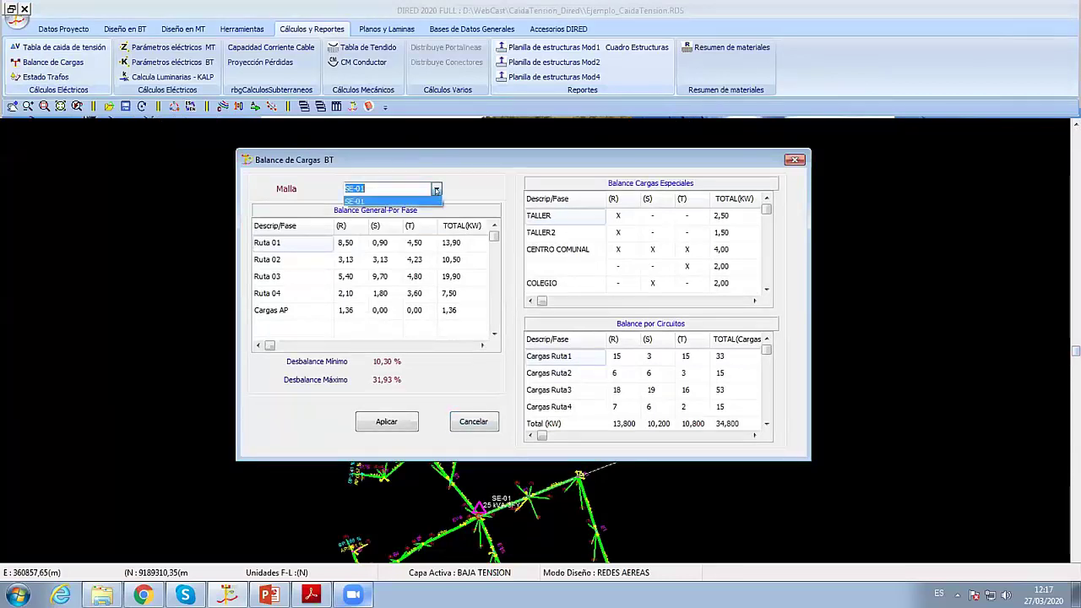
{"action": "left_click", "coordinate": [380, 201]}
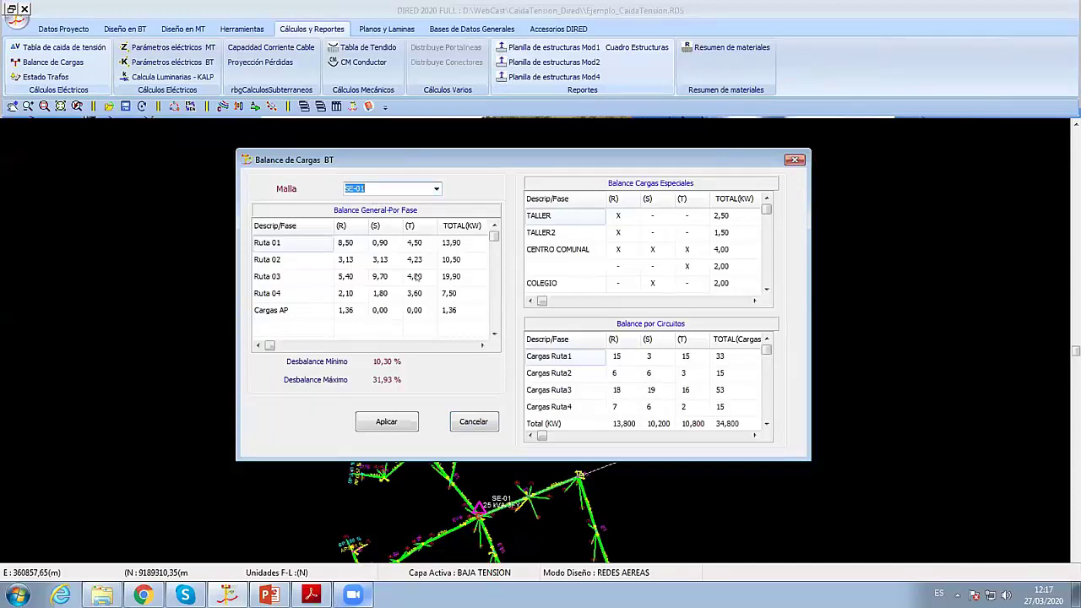
Step: Review the TOTAL(kW) row: S 15,533, T 17,133 and overall 53,160 kW
{"action": "scroll", "coordinate": [392, 313], "scroll_direction": "down", "scroll_amount": 1}
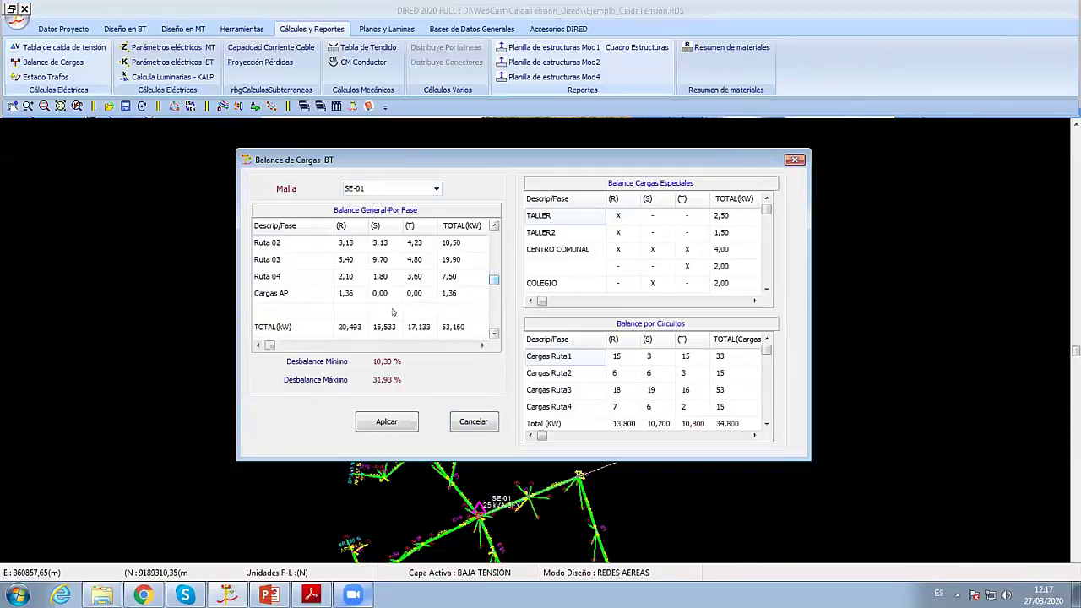
{"action": "left_click", "coordinate": [382, 328]}
{"action": "left_click", "coordinate": [417, 330]}
{"action": "left_click", "coordinate": [454, 328]}
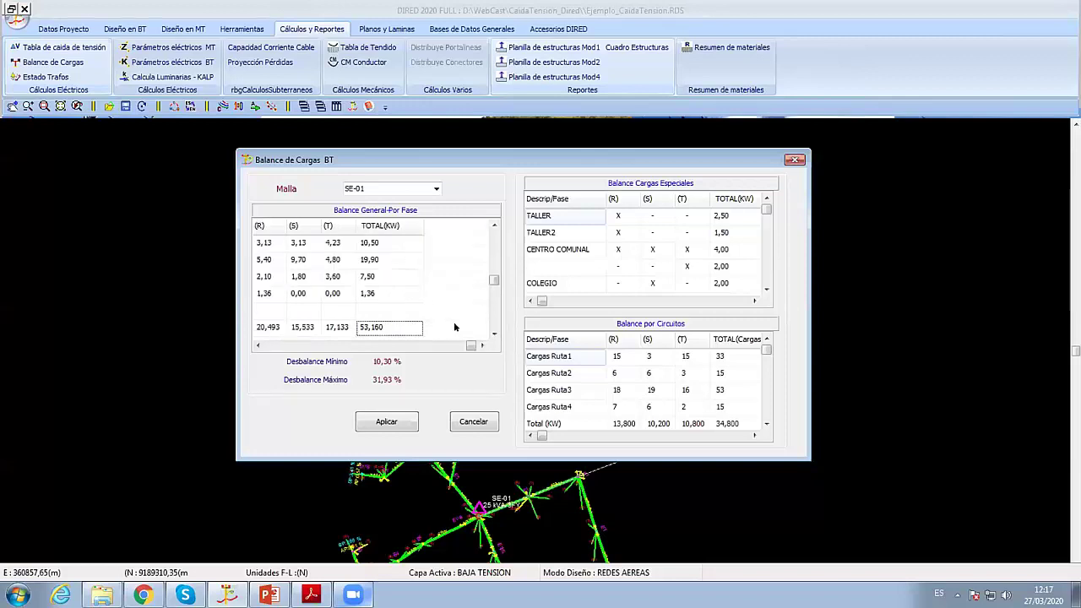
Step: Compare the phase totals R 20,493, S 15,533 and T 17,133 kW
{"action": "left_click", "coordinate": [274, 328]}
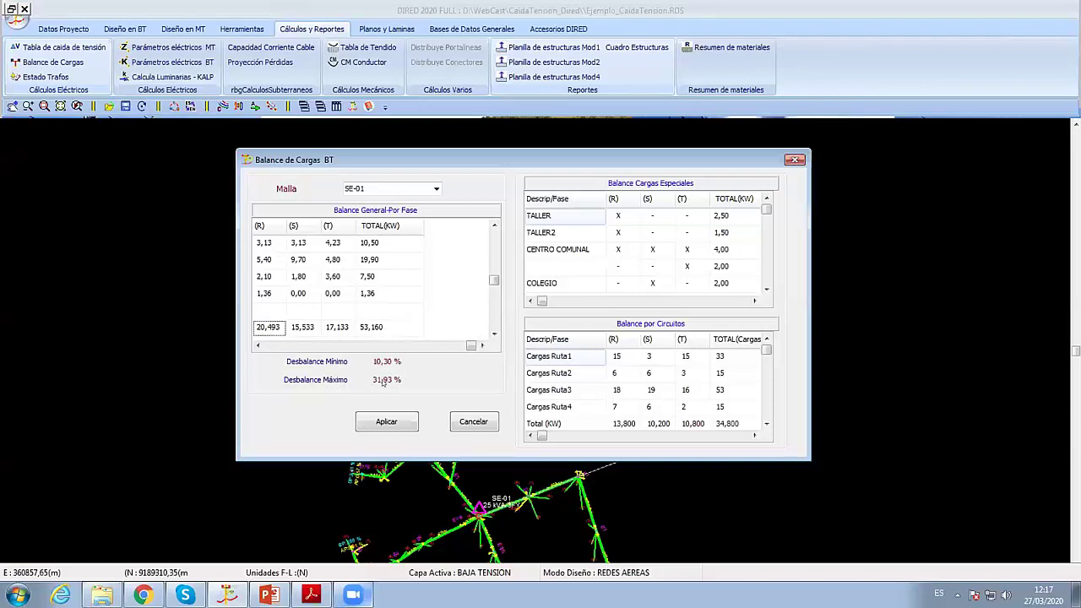
{"action": "left_click", "coordinate": [263, 346]}
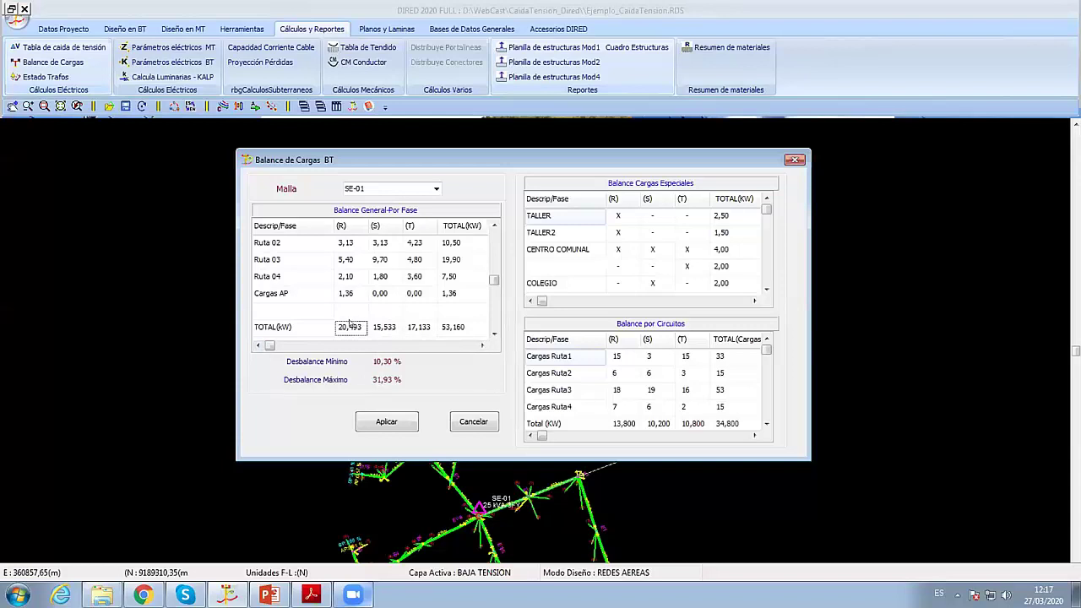
{"action": "left_click", "coordinate": [382, 328]}
{"action": "left_click", "coordinate": [416, 330]}
{"action": "left_click", "coordinate": [383, 329]}
{"action": "left_click", "coordinate": [417, 329]}
{"action": "left_click", "coordinate": [385, 328]}
Step: Close the Balance de Cargas BT window to return to the network drawing
{"action": "left_click", "coordinate": [443, 17]}
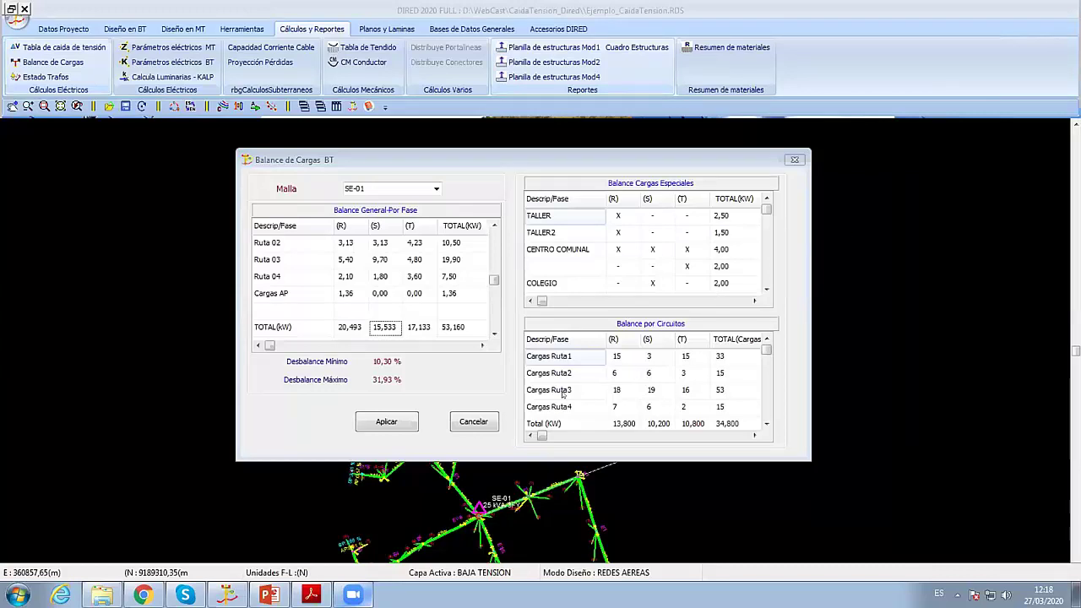
{"action": "left_click", "coordinate": [474, 421]}
{"action": "scroll", "coordinate": [509, 398], "scroll_direction": "down", "scroll_amount": 2}
Step: Zoom over the lower trunk and the red southern feeder of SE-01
{"action": "scroll", "coordinate": [509, 398], "scroll_direction": "up", "scroll_amount": 2}
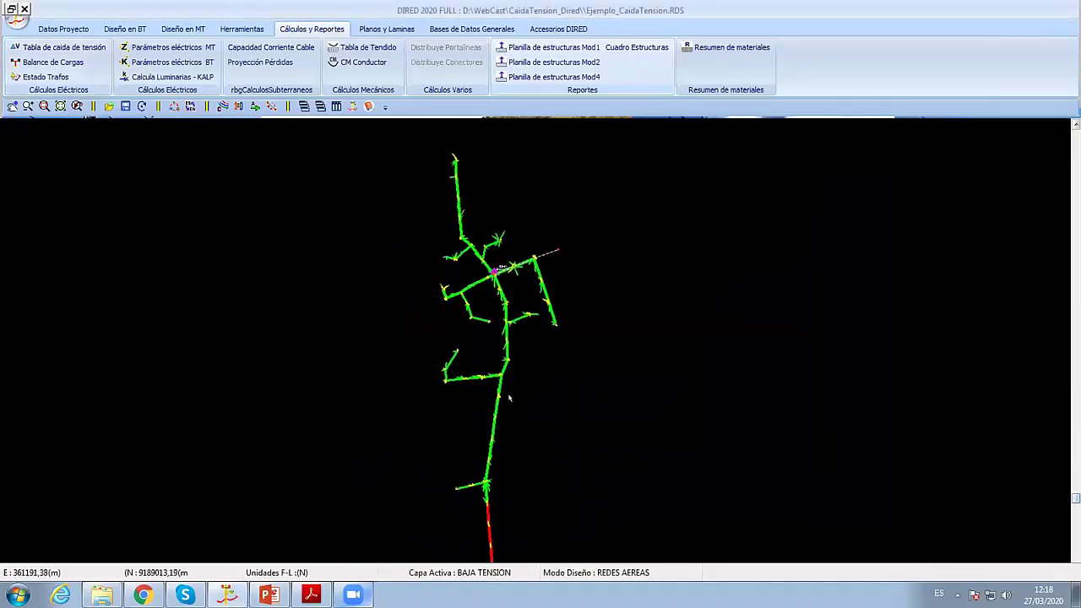
{"action": "middle_click_drag", "start_coordinate": [509, 398], "coordinate": [499, 221]}
{"action": "scroll", "coordinate": [492, 328], "scroll_direction": "up", "scroll_amount": 1}
{"action": "scroll", "coordinate": [397, 231], "scroll_direction": "up", "scroll_amount": 2}
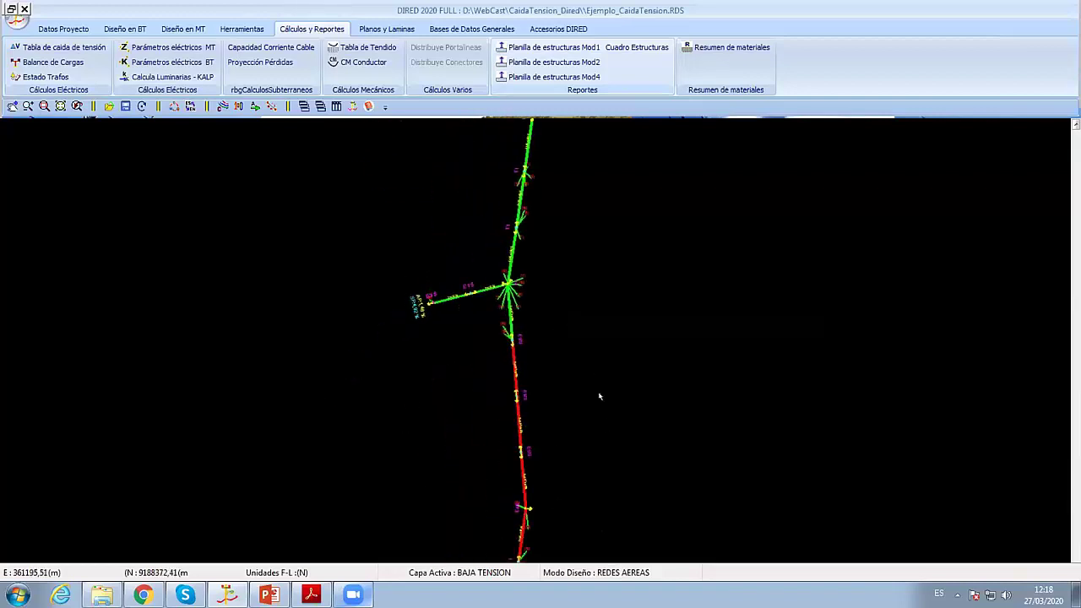
{"action": "scroll", "coordinate": [514, 373], "scroll_direction": "up", "scroll_amount": 1}
{"action": "scroll", "coordinate": [510, 369], "scroll_direction": "up", "scroll_amount": 1}
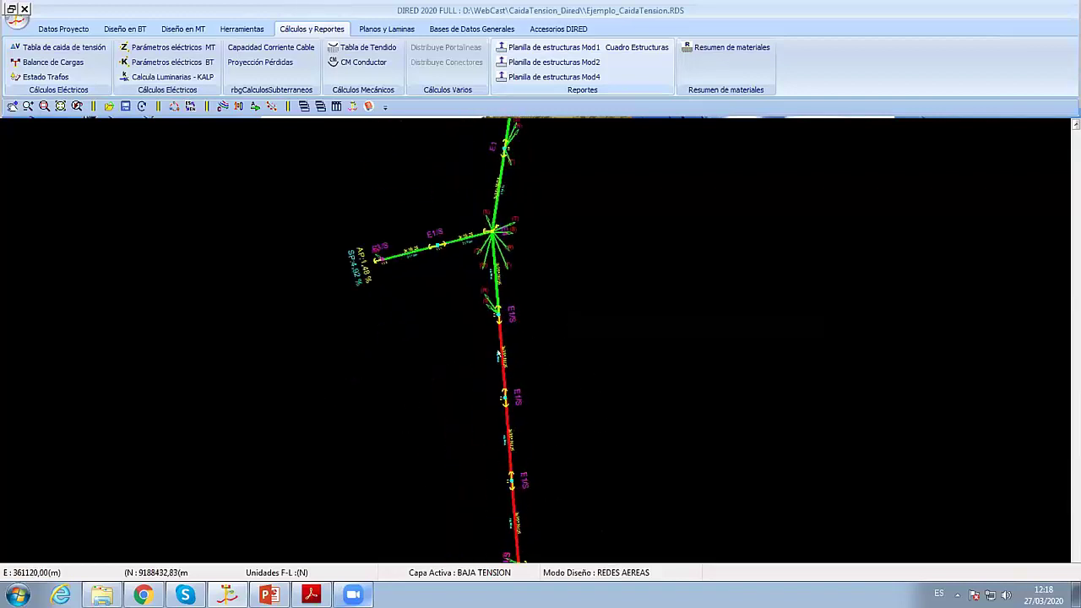
{"action": "scroll", "coordinate": [522, 405], "scroll_direction": "up", "scroll_amount": 2}
{"action": "scroll", "coordinate": [491, 338], "scroll_direction": "down", "scroll_amount": 1}
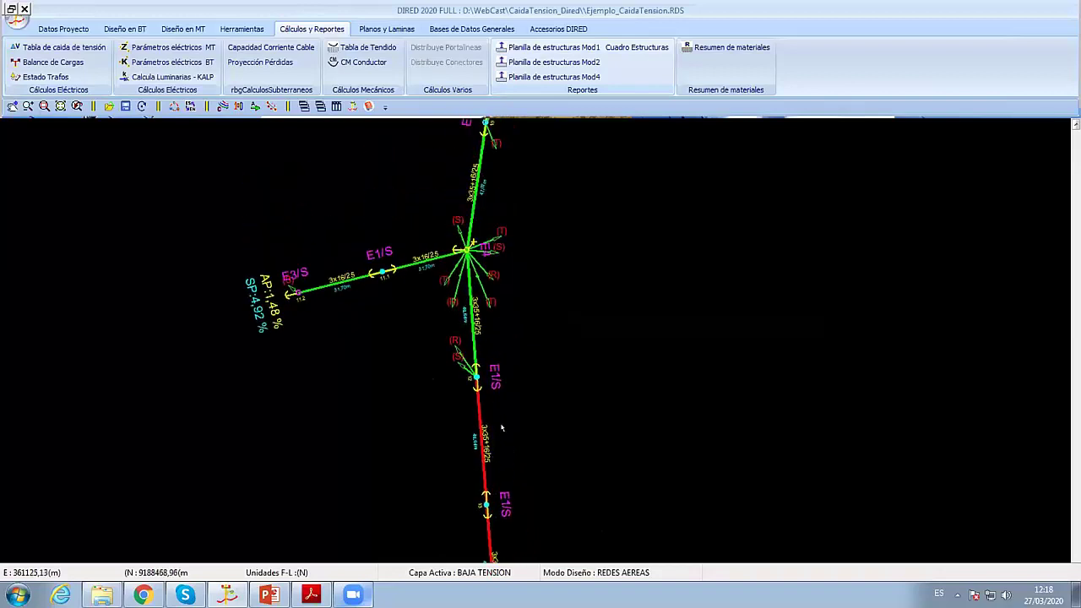
{"action": "scroll", "coordinate": [494, 336], "scroll_direction": "down", "scroll_amount": 1}
{"action": "scroll", "coordinate": [496, 334], "scroll_direction": "down", "scroll_amount": 1}
{"action": "scroll", "coordinate": [502, 330], "scroll_direction": "down", "scroll_amount": 1}
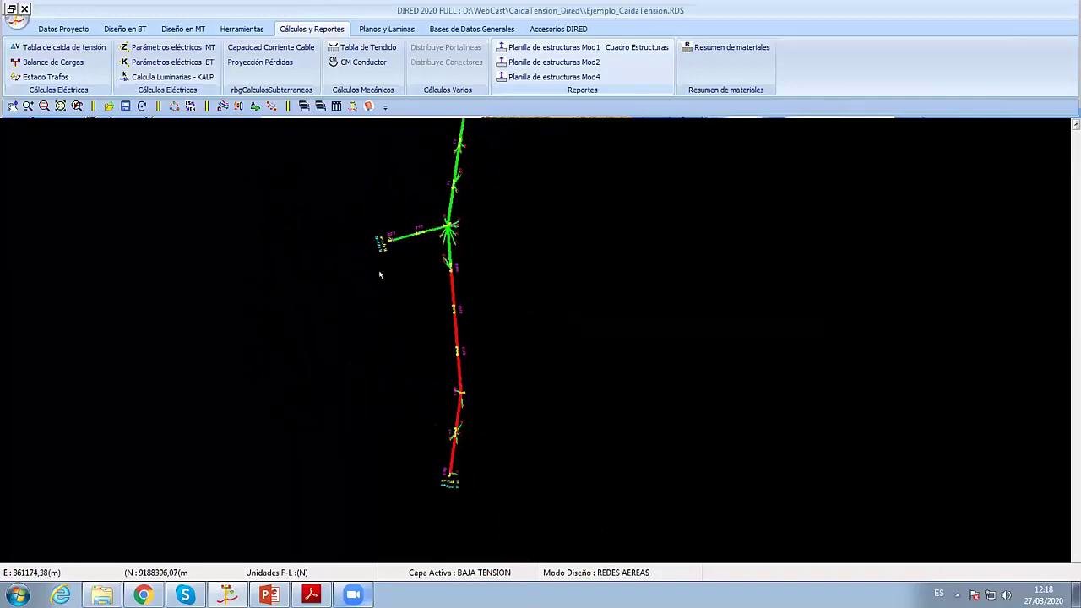
Step: Move back north to SE-01 and bring up the Herramientas tools
{"action": "mouse_move", "coordinate": [480, 254]}
{"action": "middle_mouse_down"}
{"action": "mouse_move", "coordinate": [494, 278]}
{"action": "mouse_move", "coordinate": [456, 359]}
{"action": "middle_mouse_up"}
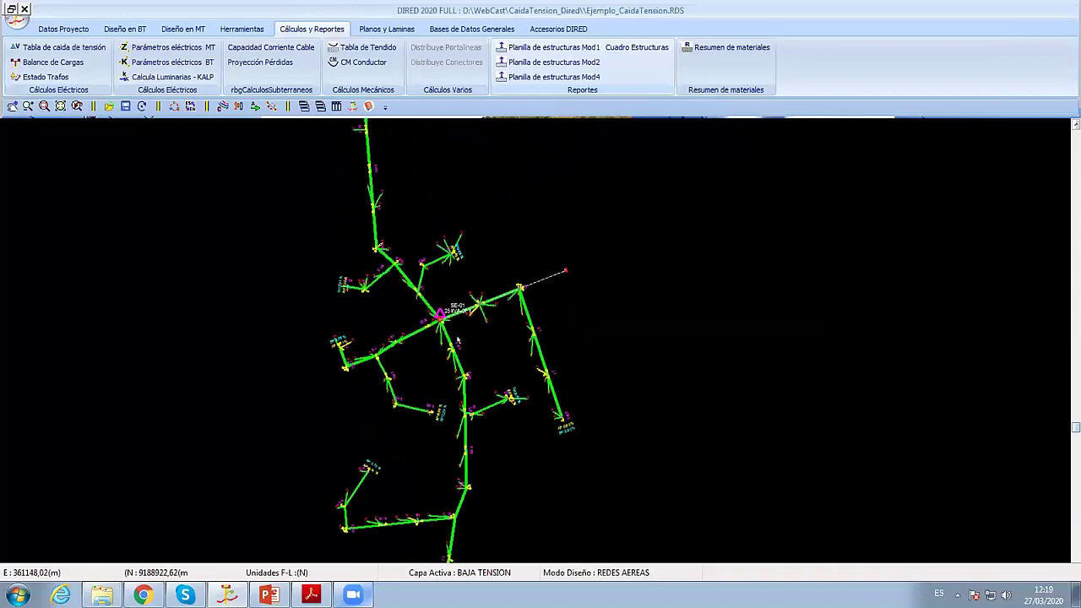
{"action": "scroll", "coordinate": [435, 414], "scroll_direction": "down", "scroll_amount": 3}
{"action": "scroll", "coordinate": [433, 428], "scroll_direction": "down", "scroll_amount": 2}
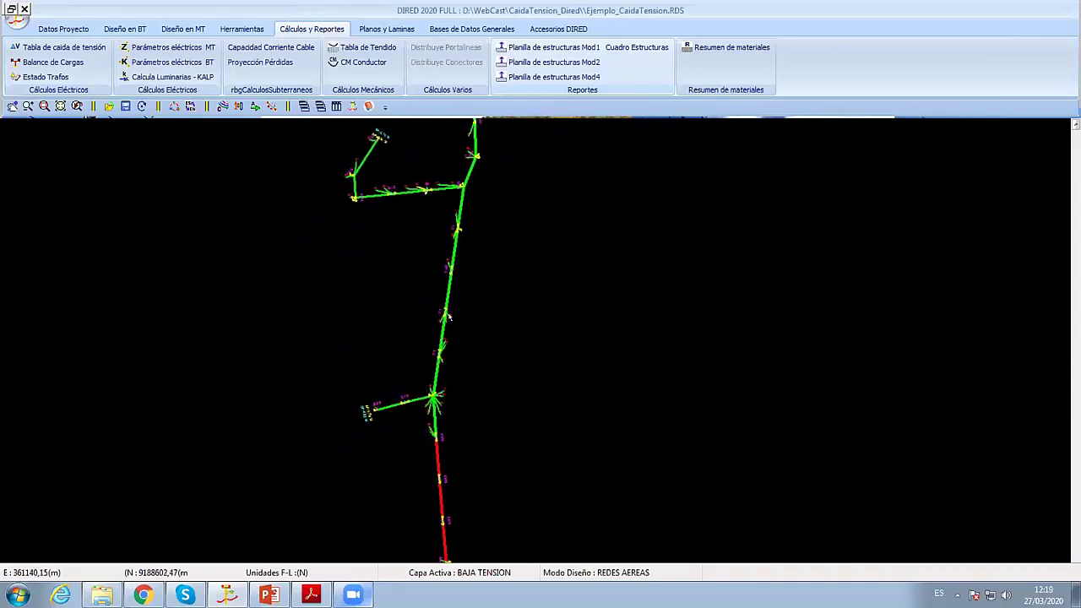
{"action": "scroll", "coordinate": [406, 397], "scroll_direction": "up", "scroll_amount": 1, "text": "ctrl"}
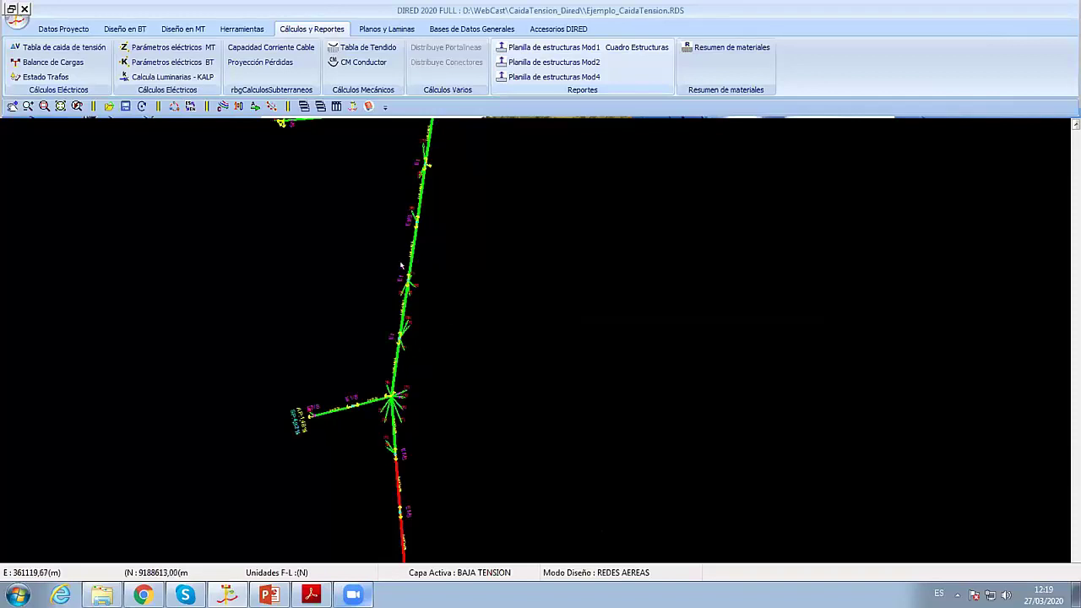
{"action": "scroll", "coordinate": [470, 386], "scroll_direction": "up", "scroll_amount": 3, "text": "ctrl"}
{"action": "scroll", "coordinate": [470, 386], "scroll_direction": "up", "scroll_amount": 1, "text": "ctrl"}
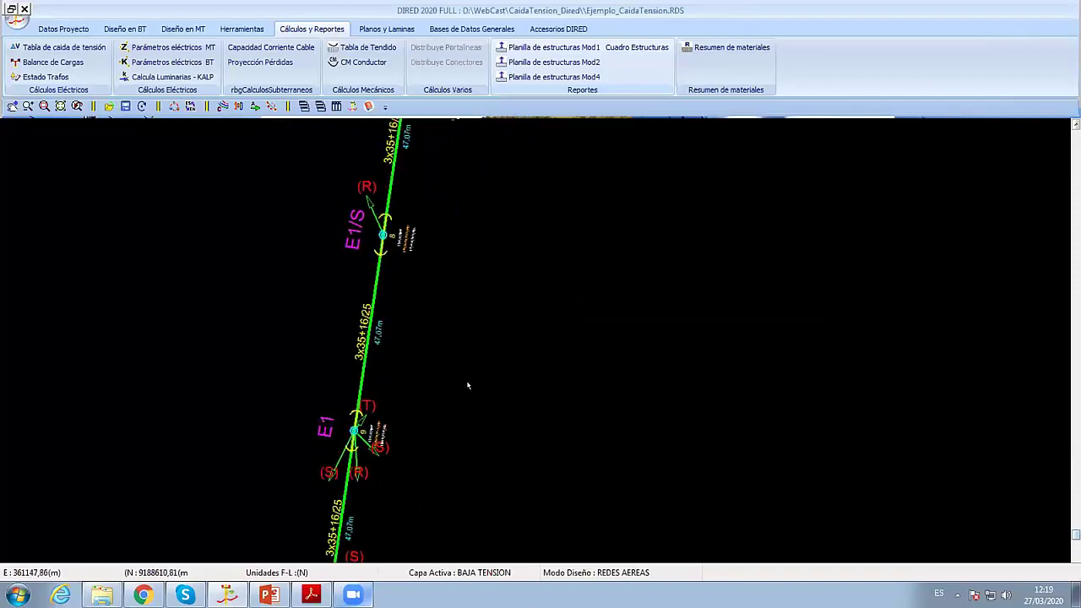
{"action": "scroll", "coordinate": [480, 526], "scroll_direction": "up", "scroll_amount": 2}
{"action": "scroll", "coordinate": [481, 526], "scroll_direction": "down", "scroll_amount": 2, "text": "ctrl"}
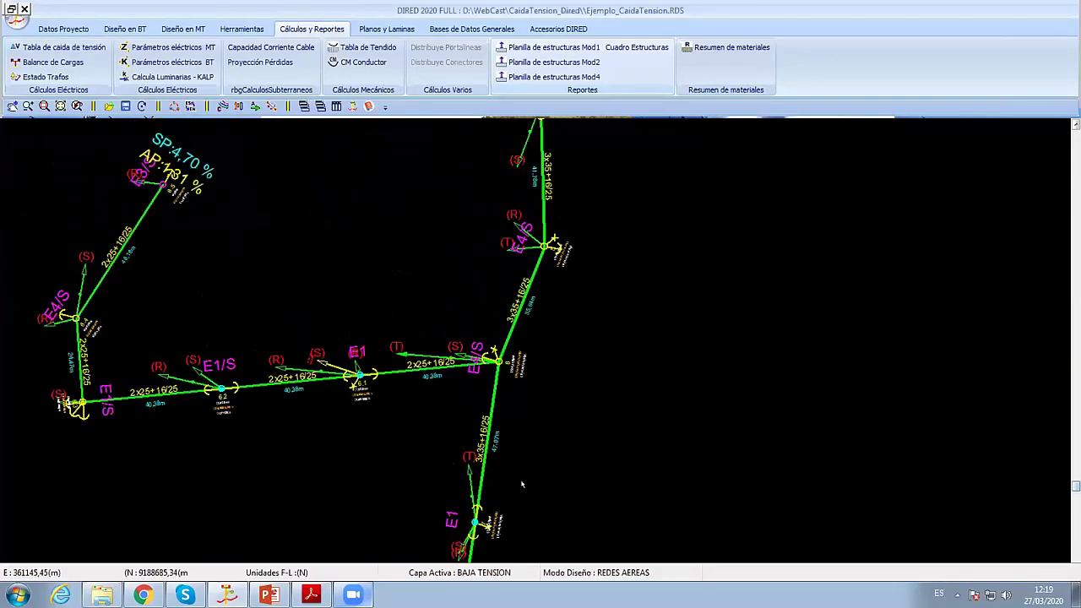
{"action": "scroll", "coordinate": [482, 338], "scroll_direction": "up", "scroll_amount": 1, "text": "ctrl"}
{"action": "scroll", "coordinate": [471, 321], "scroll_direction": "up", "scroll_amount": 1, "text": "ctrl"}
{"action": "scroll", "coordinate": [470, 322], "scroll_direction": "up", "scroll_amount": 1, "text": "ctrl"}
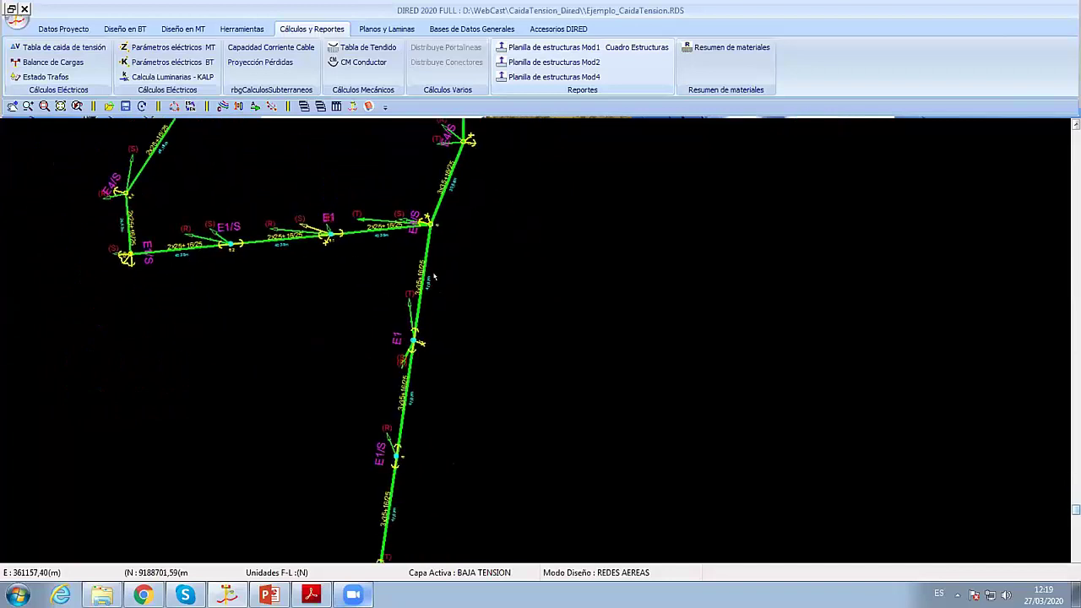
{"action": "left_click", "coordinate": [245, 29]}
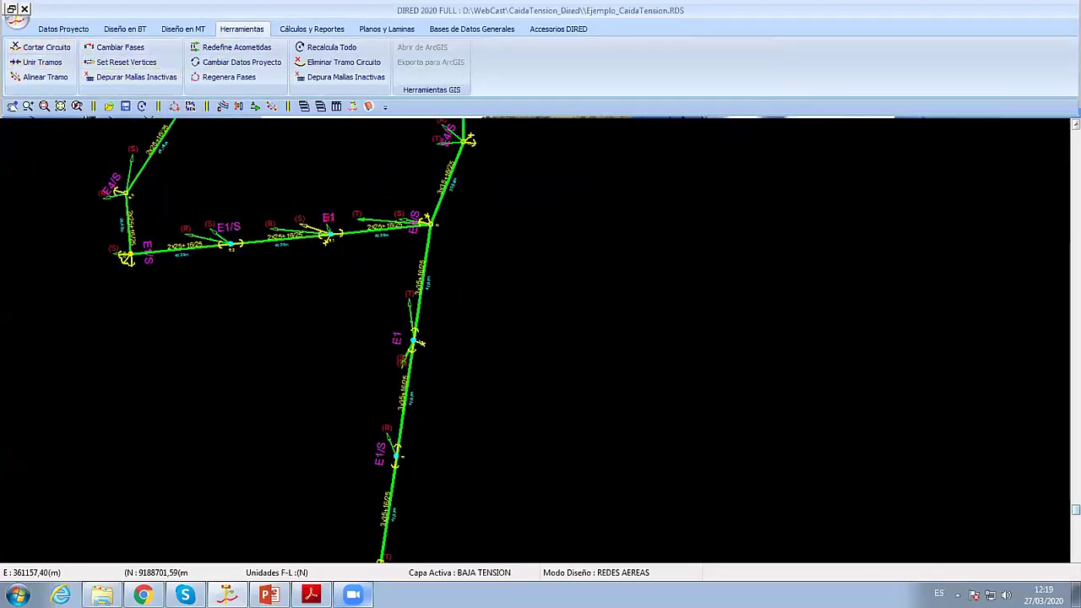
Step: Cut the span below the junction with Cortar Circuito, disconnecting the southern line
{"action": "left_click", "coordinate": [427, 291]}
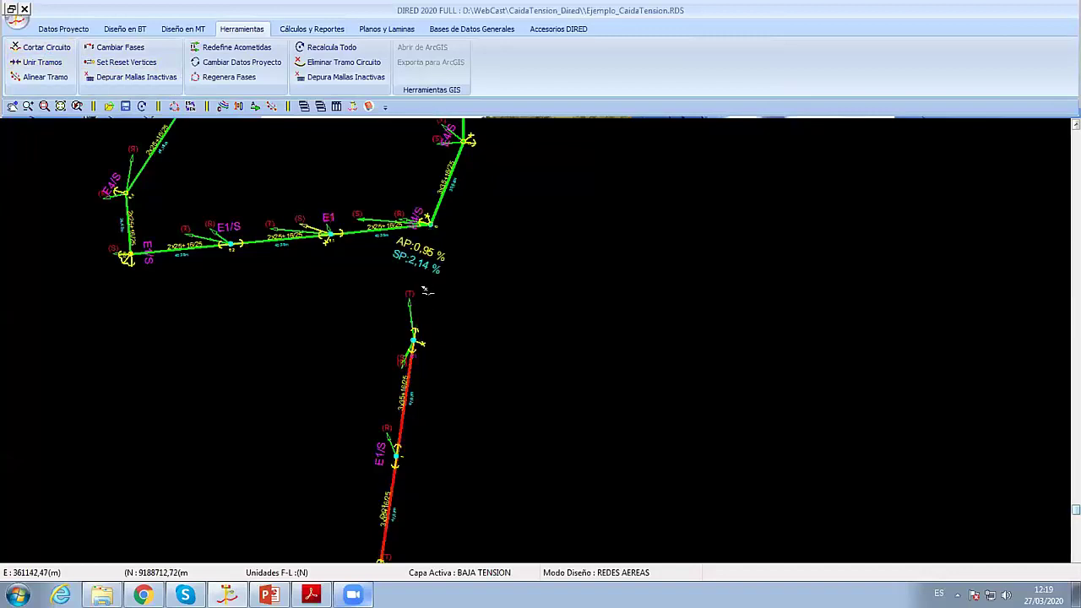
{"action": "right_click", "coordinate": [528, 255]}
{"action": "key", "text": "Escape"}
{"action": "scroll", "coordinate": [470, 241], "scroll_direction": "down", "scroll_amount": 1}
{"action": "scroll", "coordinate": [470, 242], "scroll_direction": "down", "scroll_amount": 1}
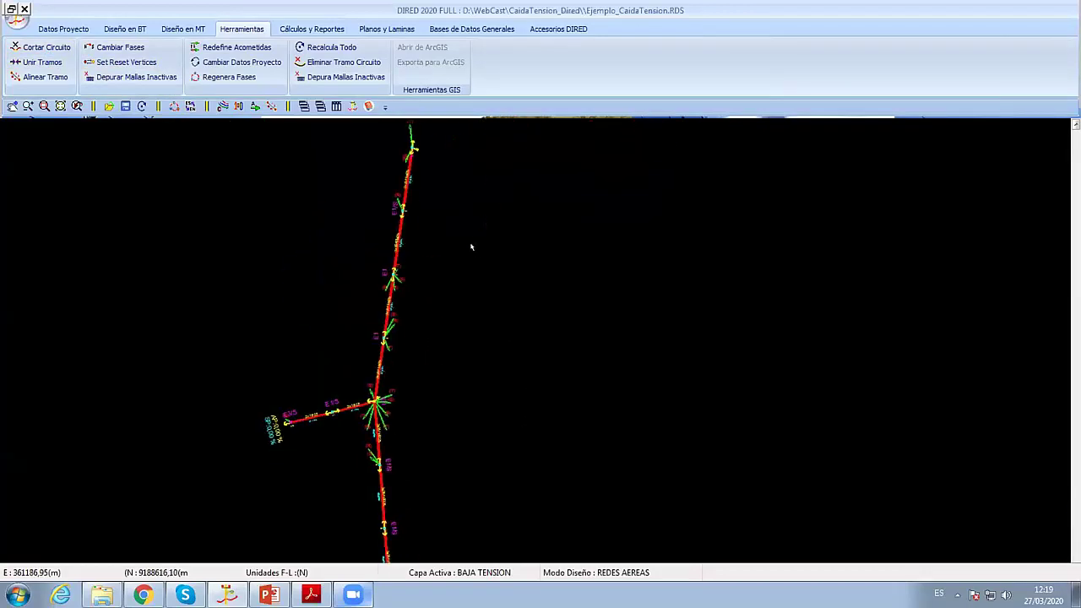
{"action": "scroll", "coordinate": [470, 242], "scroll_direction": "down", "scroll_amount": 1}
{"action": "scroll", "coordinate": [386, 217], "scroll_direction": "down", "scroll_amount": 2}
{"action": "scroll", "coordinate": [415, 374], "scroll_direction": "up", "scroll_amount": 1}
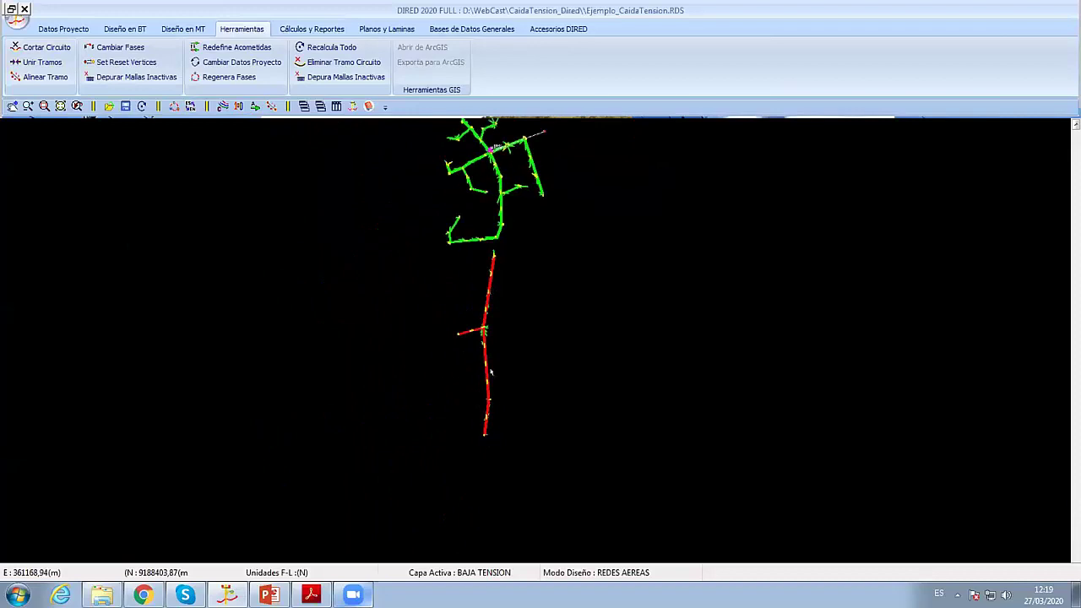
{"action": "scroll", "coordinate": [425, 362], "scroll_direction": "up", "scroll_amount": 1}
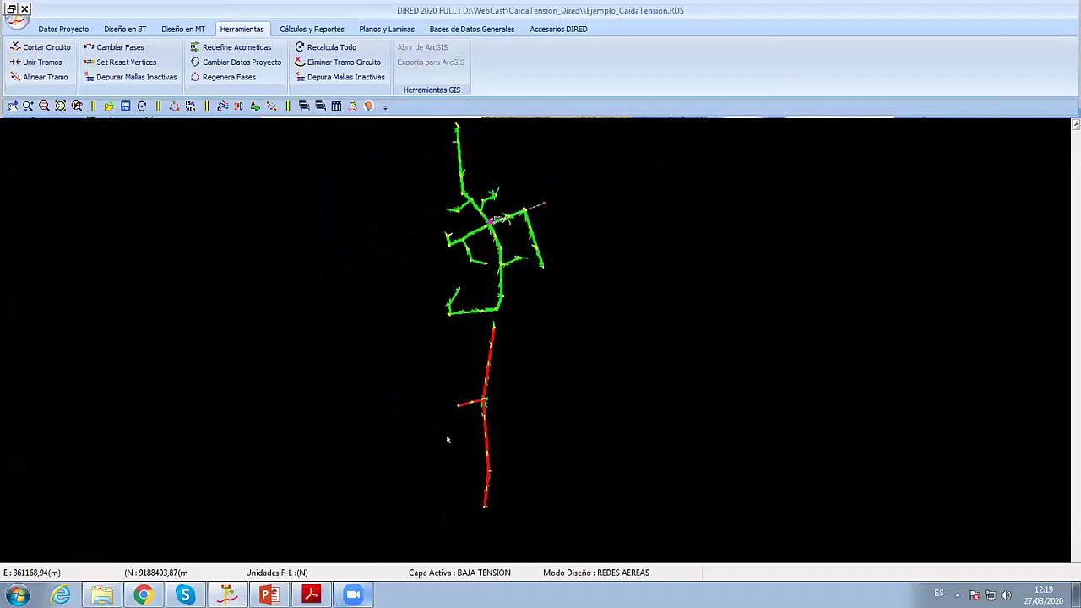
{"action": "scroll", "coordinate": [456, 473], "scroll_direction": "up", "scroll_amount": 1}
Step: Change the Configuración General BT display options and apply them
{"action": "left_click", "coordinate": [223, 106]}
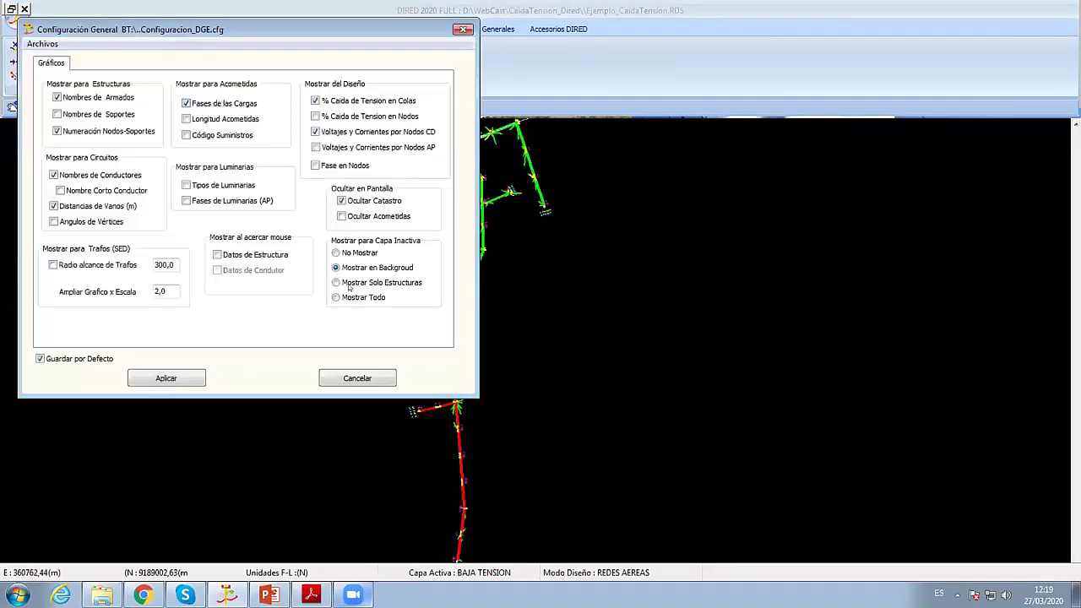
{"action": "left_click", "coordinate": [341, 216]}
{"action": "key", "text": "Return"}
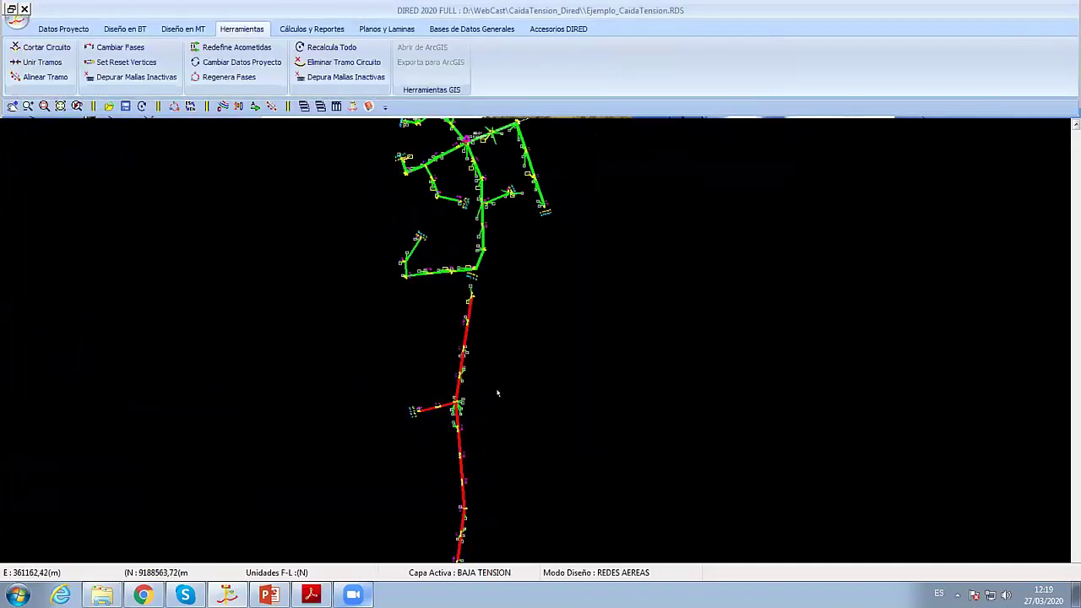
{"action": "scroll", "coordinate": [388, 279], "scroll_direction": "up", "scroll_amount": 2}
{"action": "scroll", "coordinate": [389, 279], "scroll_direction": "up", "scroll_amount": 1}
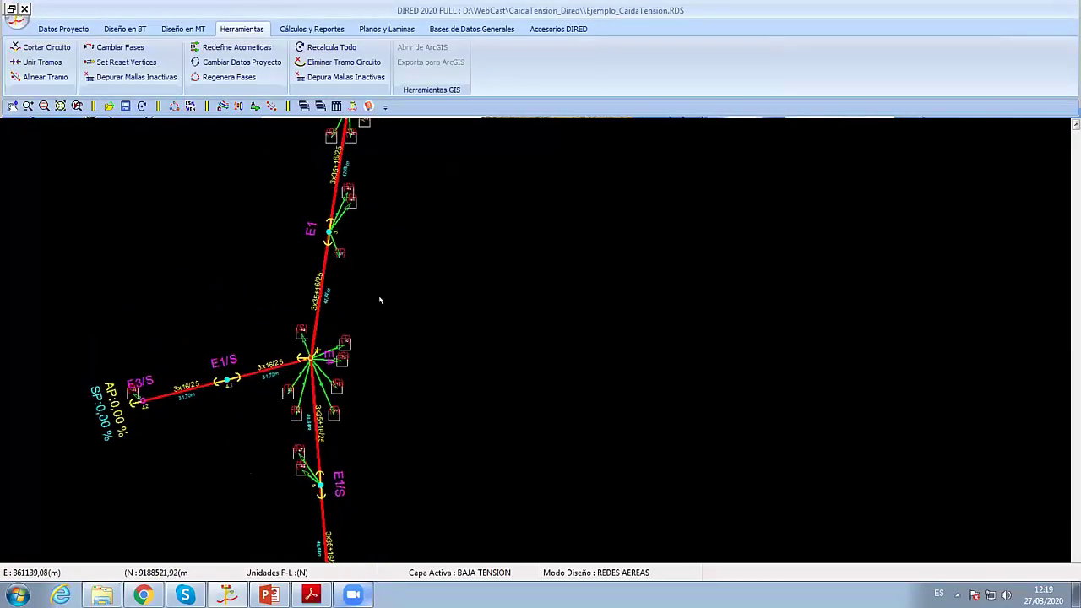
Step: Start joining two spans and acknowledge the DIRED-CAD inactive-mesh warning
{"action": "left_click", "coordinate": [179, 30]}
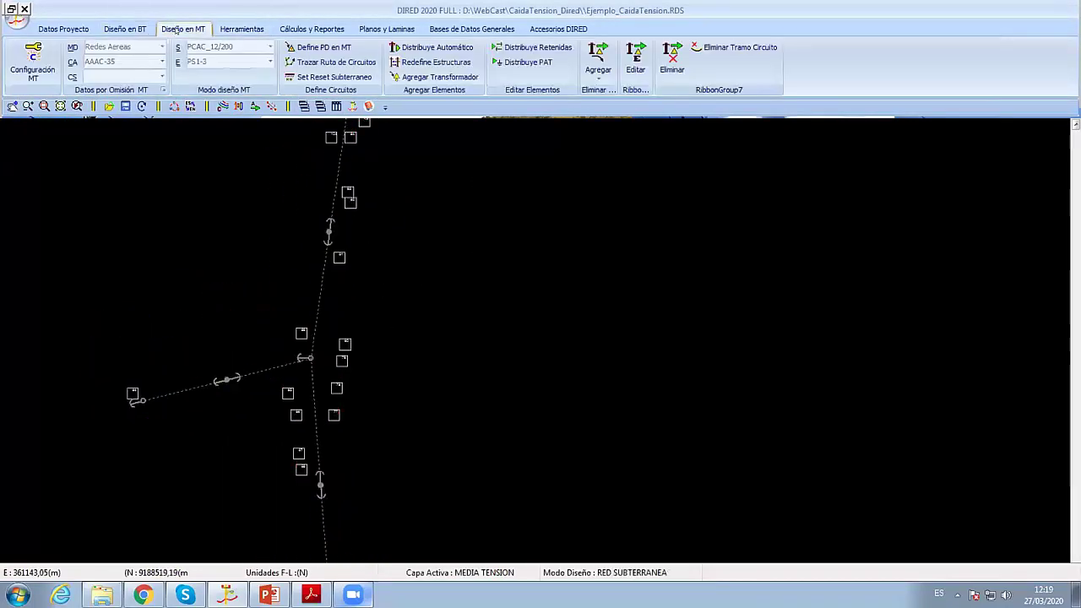
{"action": "scroll", "coordinate": [374, 352], "scroll_direction": "up", "scroll_amount": 2}
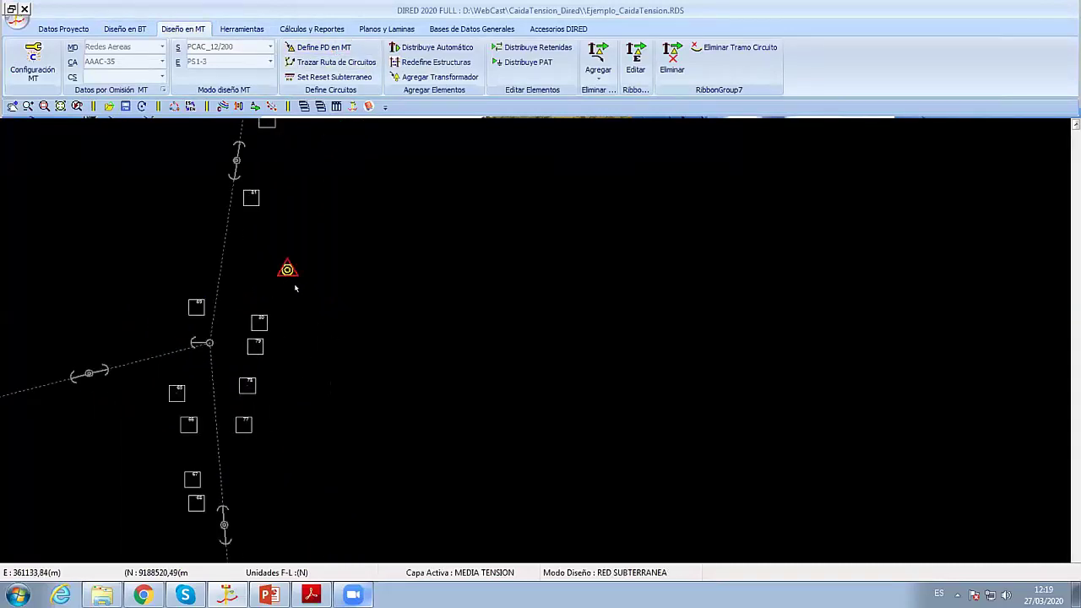
{"action": "left_click", "coordinate": [127, 29]}
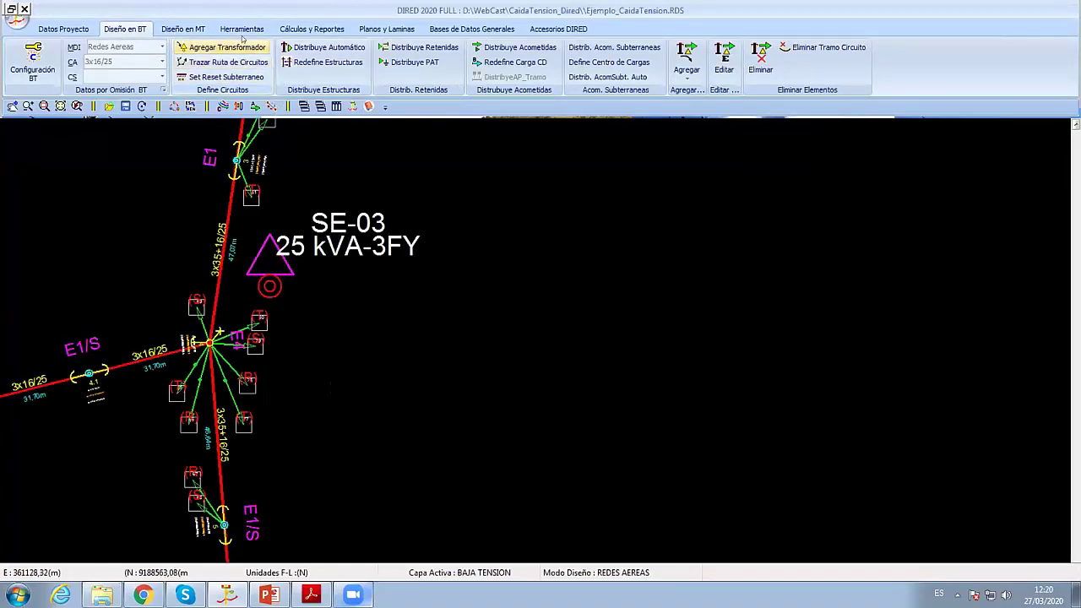
{"action": "left_click", "coordinate": [241, 29]}
{"action": "left_click", "coordinate": [43, 62]}
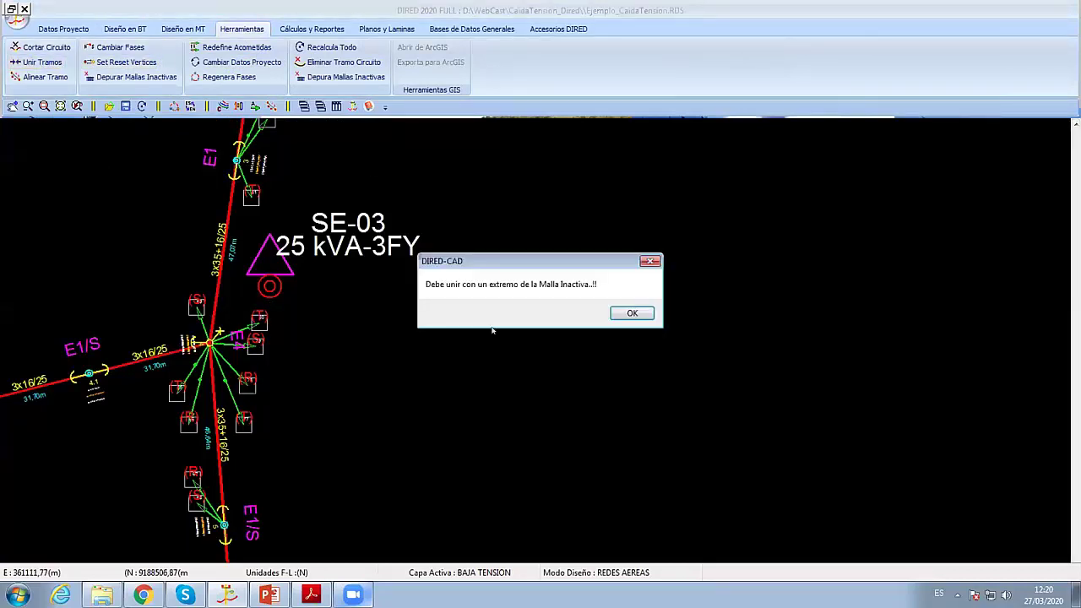
{"action": "left_click", "coordinate": [632, 314]}
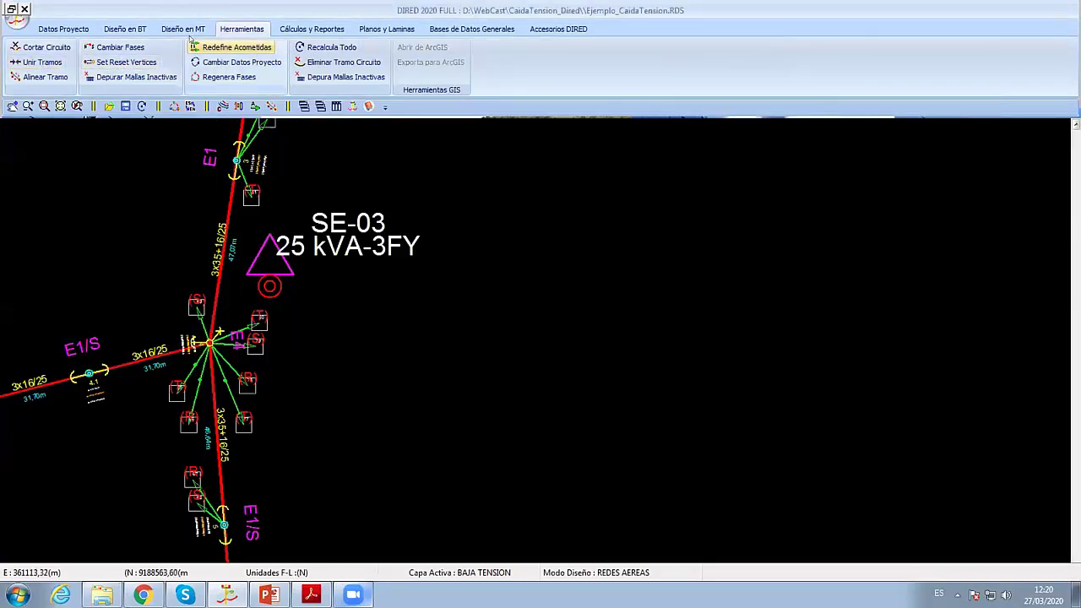
{"action": "left_click", "coordinate": [131, 28]}
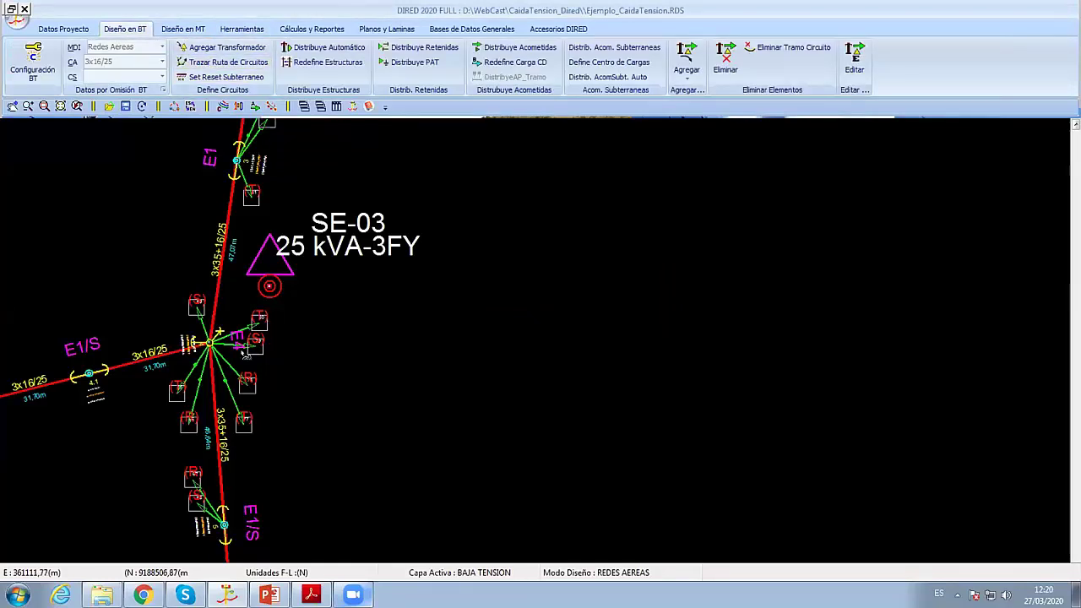
Step: Connect the red inactive circuit near SE-03 to the network
{"action": "left_click", "coordinate": [244, 235]}
{"action": "right_click", "coordinate": [361, 180]}
{"action": "left_click", "coordinate": [385, 183]}
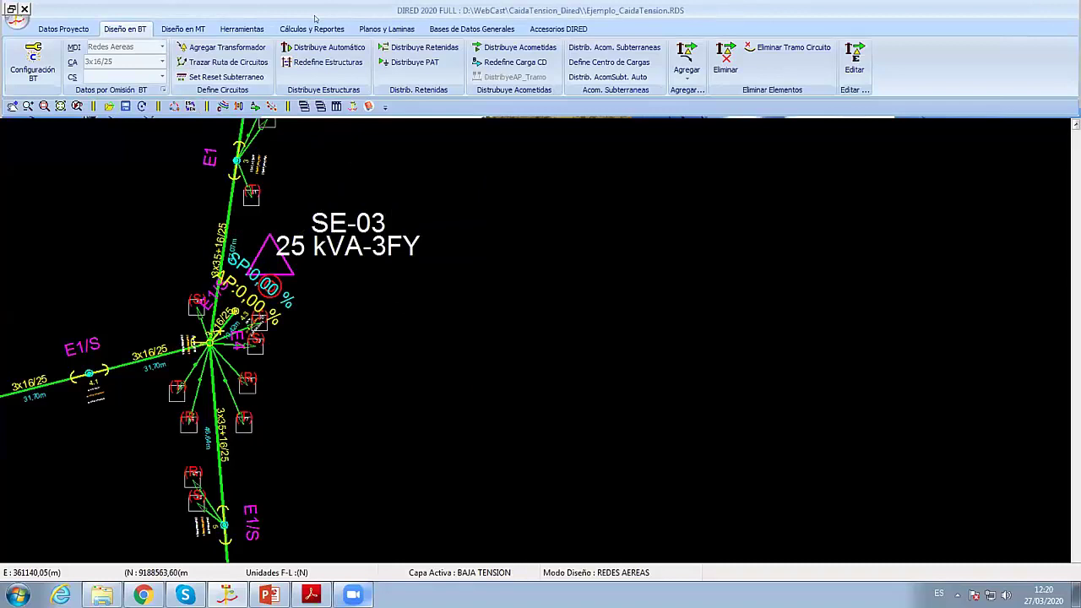
Step: Delete the stray line near the central node with Eliminar
{"action": "left_click", "coordinate": [242, 29]}
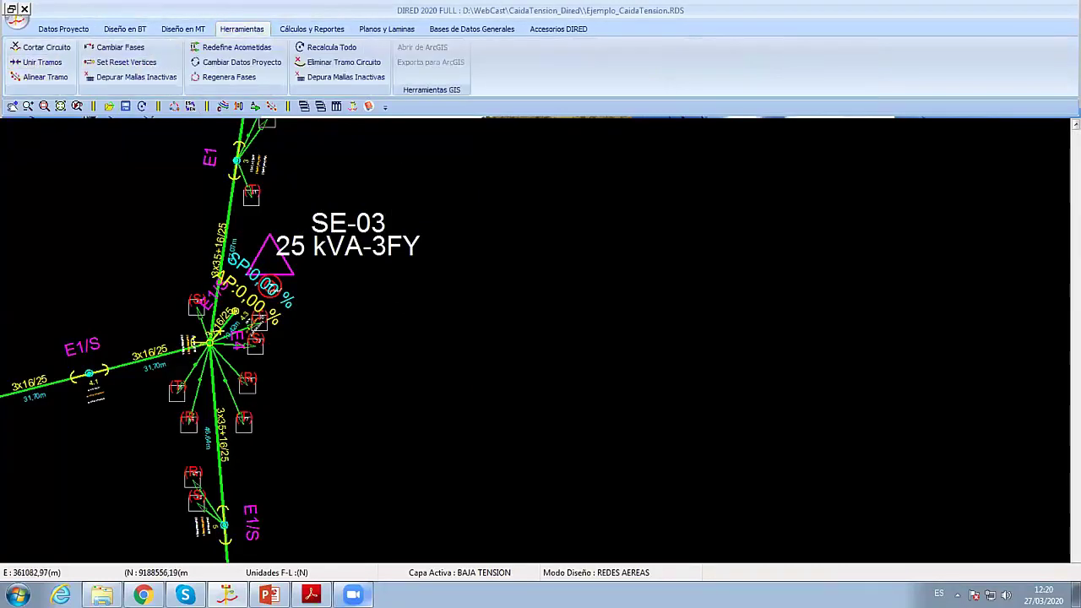
{"action": "right_click", "coordinate": [471, 194]}
{"action": "left_click", "coordinate": [524, 272]}
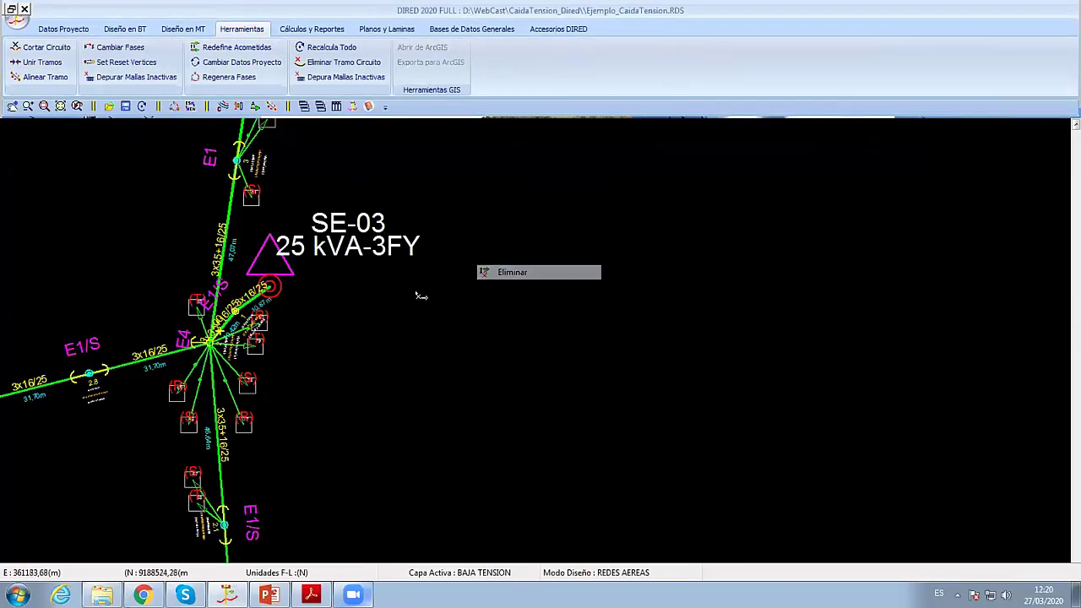
{"action": "left_click", "coordinate": [245, 320]}
{"action": "right_click", "coordinate": [399, 152]}
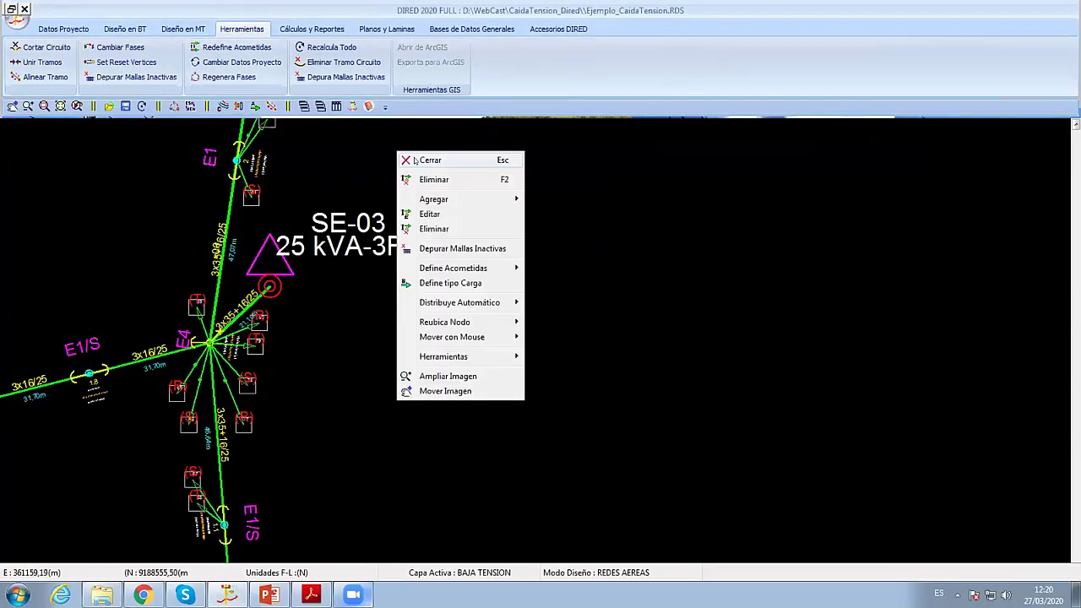
{"action": "left_click", "coordinate": [415, 161]}
Step: Zoom and pan the drawing to centre on substation SE-01
{"action": "scroll", "coordinate": [506, 304], "scroll_direction": "down", "scroll_amount": 2}
{"action": "scroll", "coordinate": [548, 325], "scroll_direction": "down", "scroll_amount": 2}
{"action": "scroll", "coordinate": [596, 341], "scroll_direction": "down", "scroll_amount": 2}
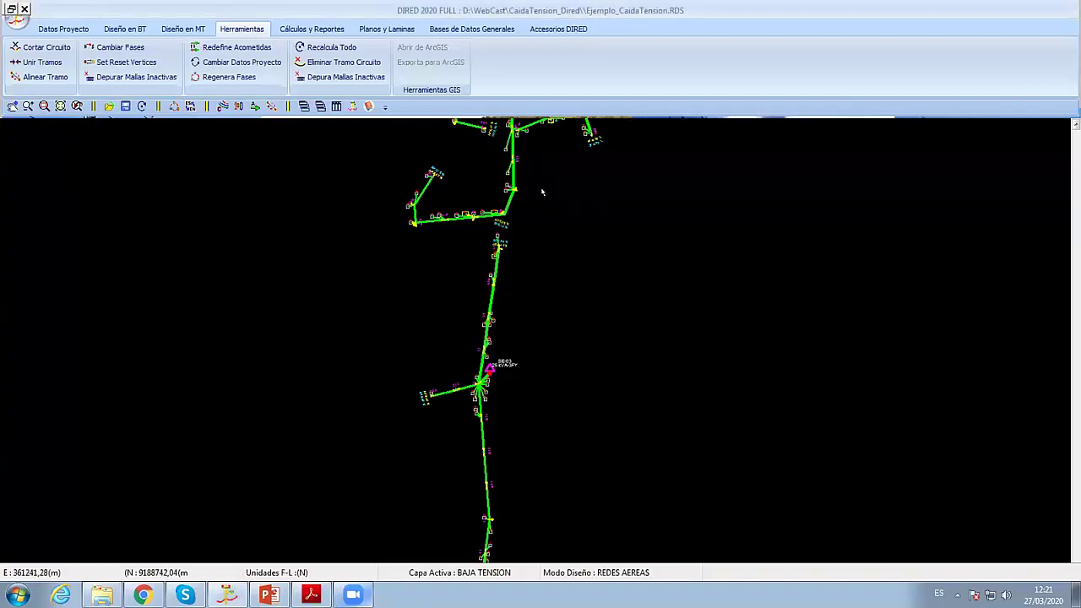
{"action": "scroll", "coordinate": [524, 177], "scroll_direction": "down", "scroll_amount": 3}
{"action": "scroll", "coordinate": [524, 177], "scroll_direction": "up", "scroll_amount": 3}
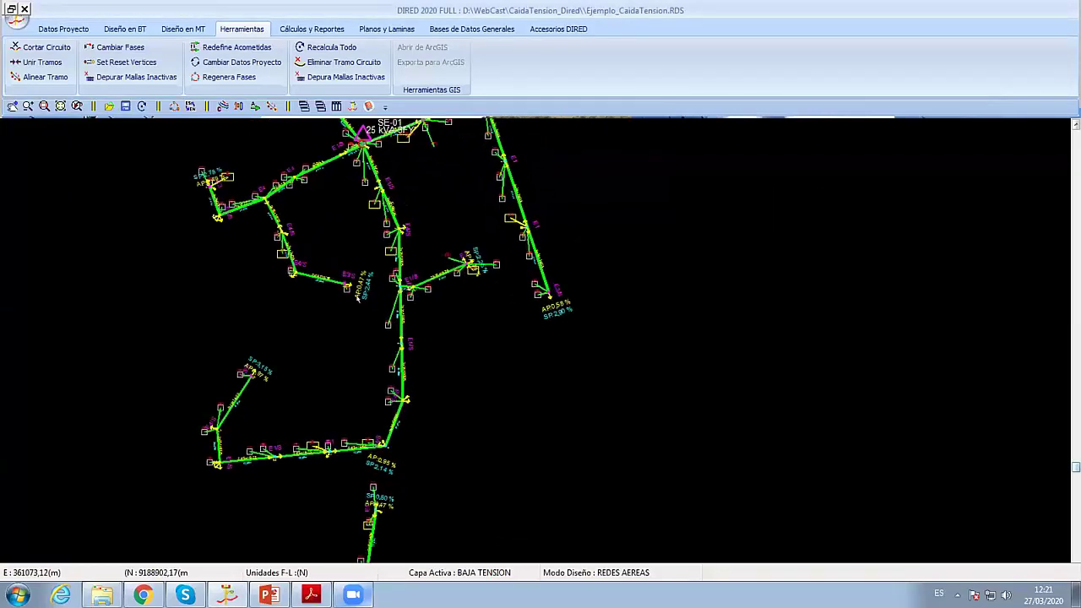
{"action": "scroll", "coordinate": [346, 330], "scroll_direction": "up", "scroll_amount": 2}
{"action": "scroll", "coordinate": [348, 312], "scroll_direction": "up", "scroll_amount": 1}
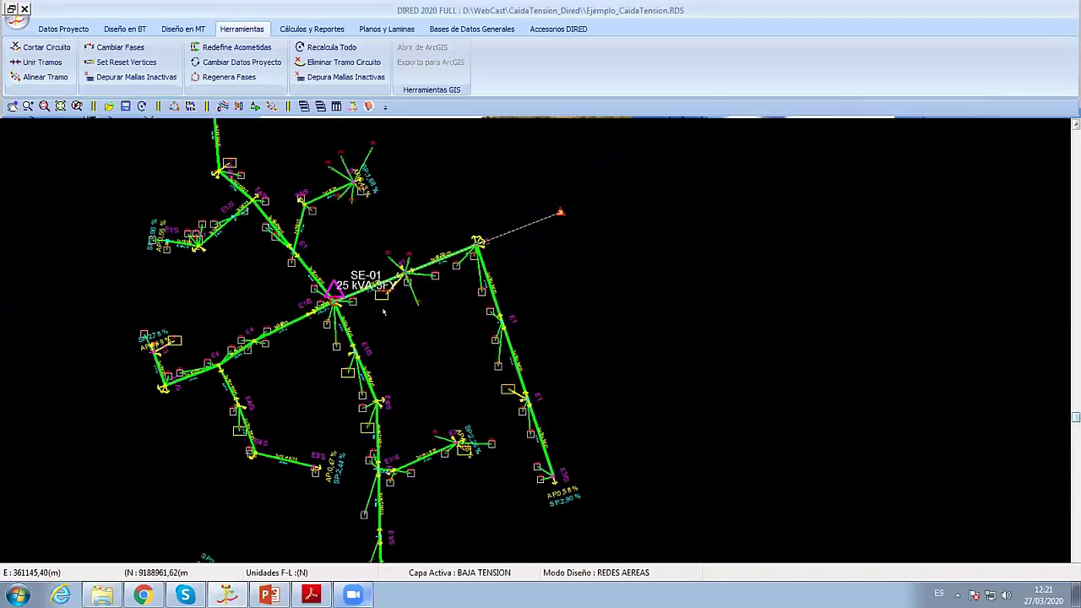
{"action": "scroll", "coordinate": [351, 296], "scroll_direction": "up", "scroll_amount": 2}
{"action": "scroll", "coordinate": [350, 291], "scroll_direction": "down", "scroll_amount": 2}
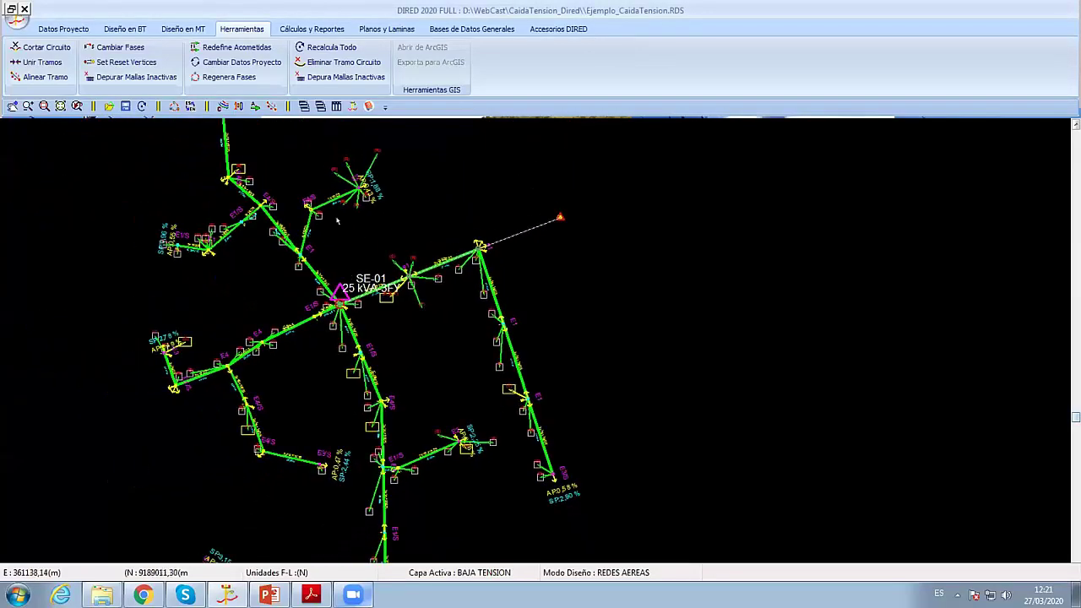
{"action": "scroll", "coordinate": [350, 290], "scroll_direction": "up", "scroll_amount": 2}
{"action": "mouse_move", "coordinate": [201, 231]}
{"action": "middle_mouse_down"}
{"action": "mouse_move", "coordinate": [439, 432]}
{"action": "mouse_move", "coordinate": [264, 363]}
{"action": "middle_mouse_up"}
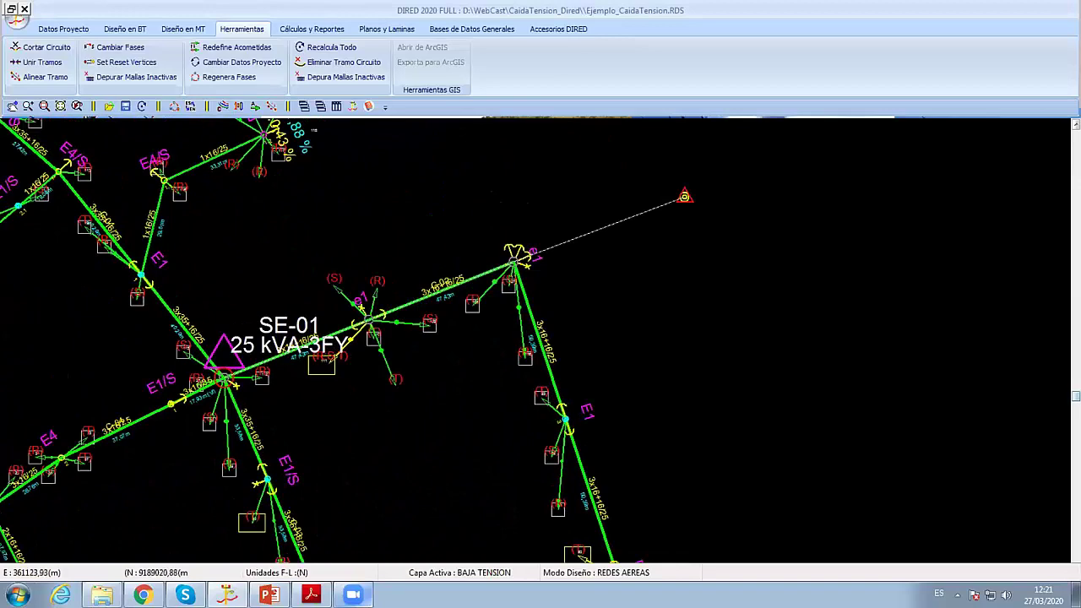
Step: In Configuración BT's demand table, set load type A to 1500 W and type B to 2500 W, then apply
{"action": "left_click", "coordinate": [76, 28]}
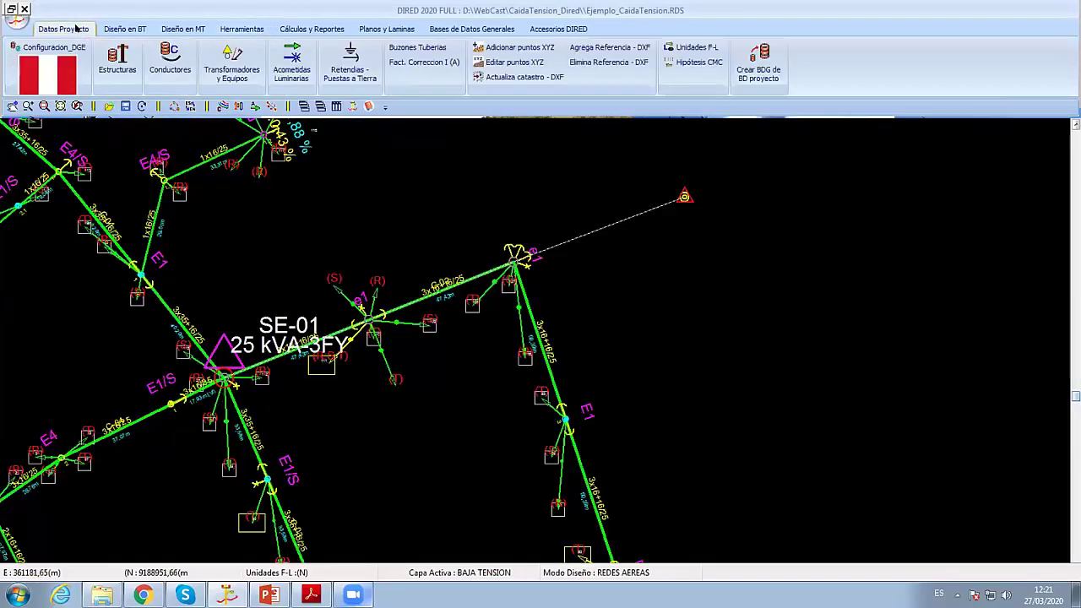
{"action": "left_click", "coordinate": [119, 28]}
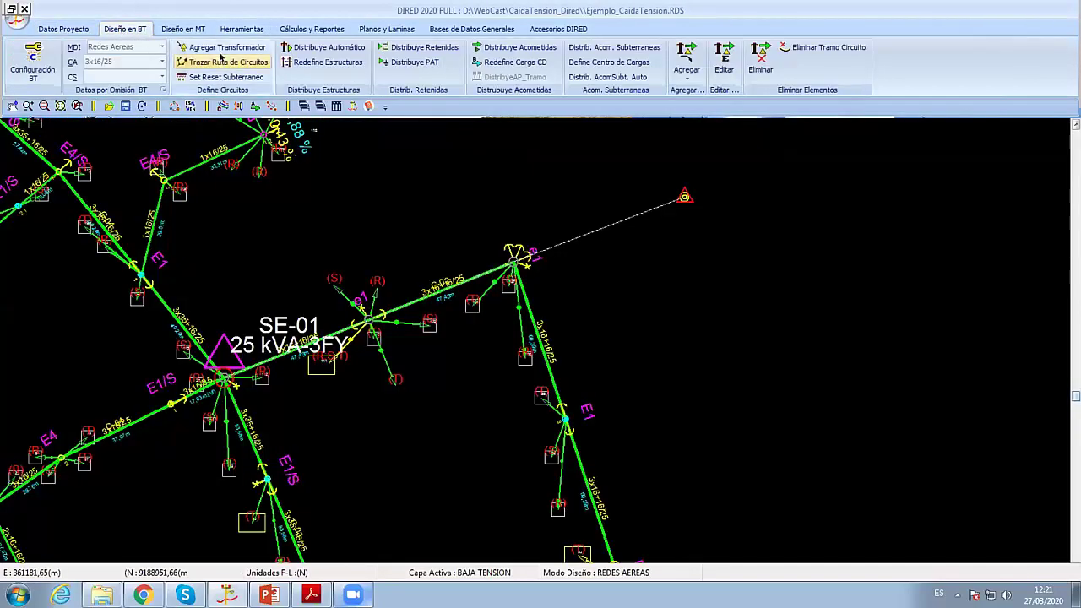
{"action": "left_click", "coordinate": [70, 28]}
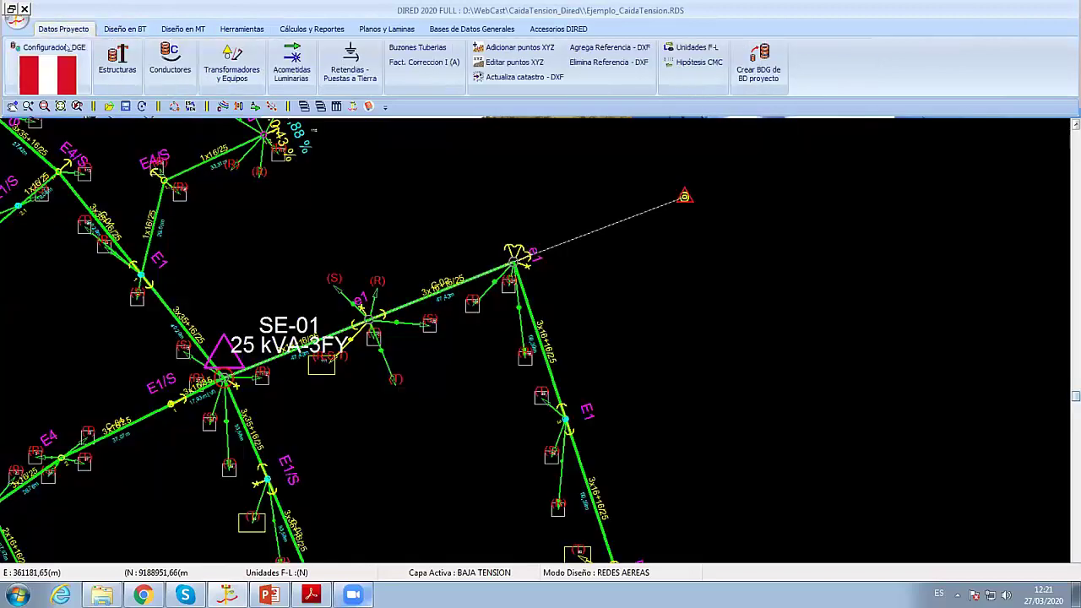
{"action": "left_click", "coordinate": [125, 29]}
{"action": "left_click", "coordinate": [32, 64]}
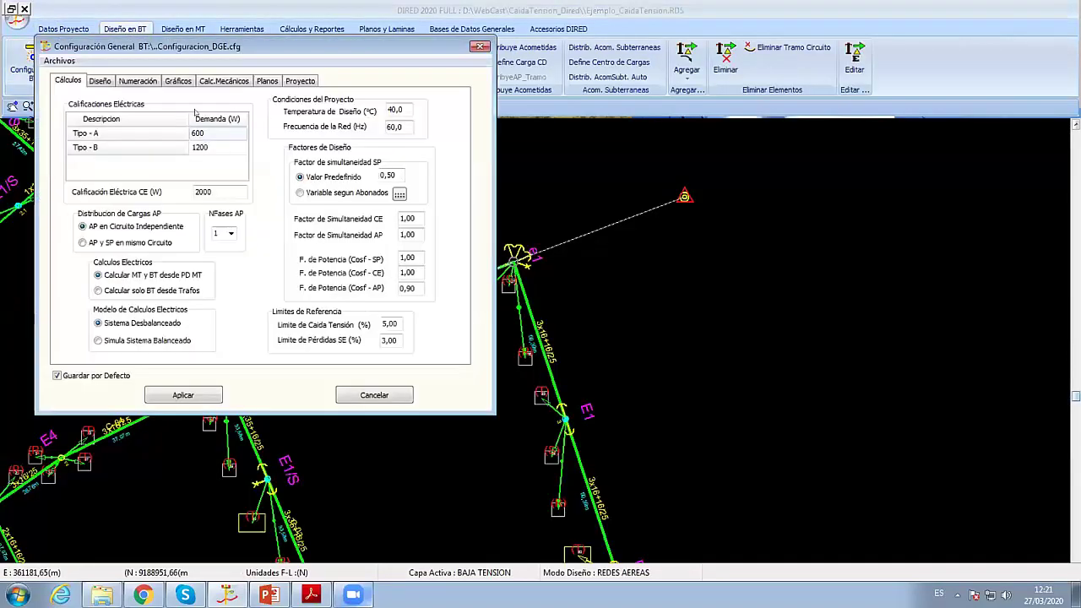
{"action": "double_click", "coordinate": [202, 133]}
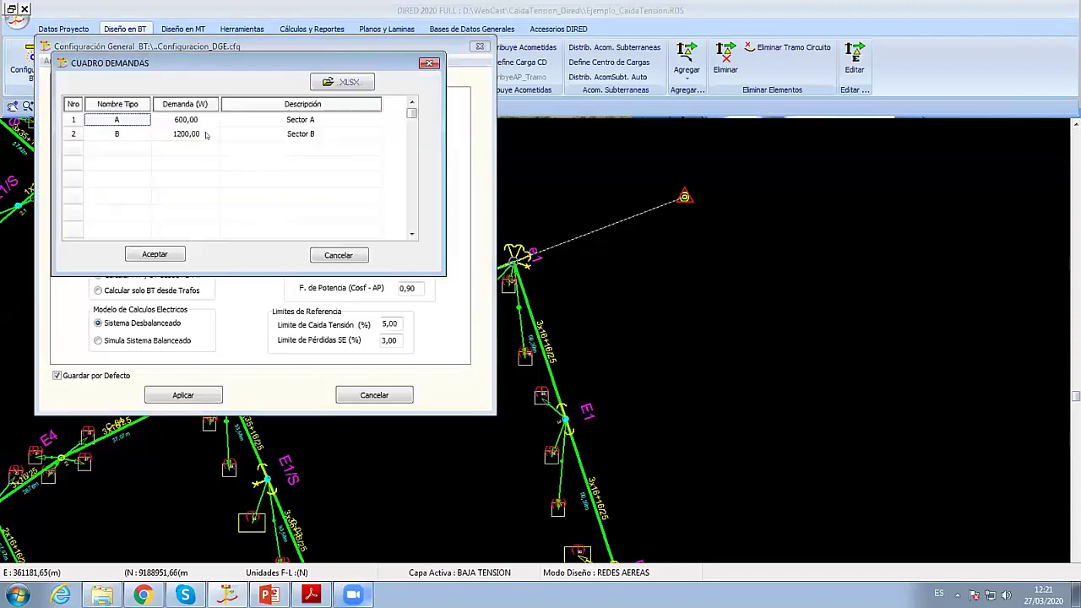
{"action": "left_click", "coordinate": [199, 123]}
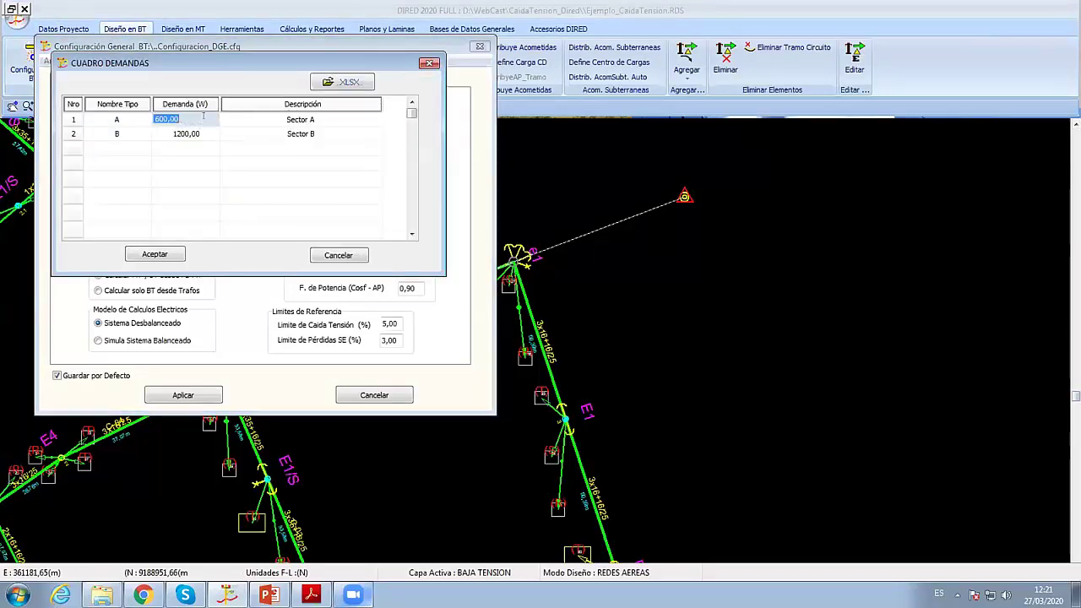
{"action": "type", "text": "1500"}
{"action": "left_click", "coordinate": [209, 147]}
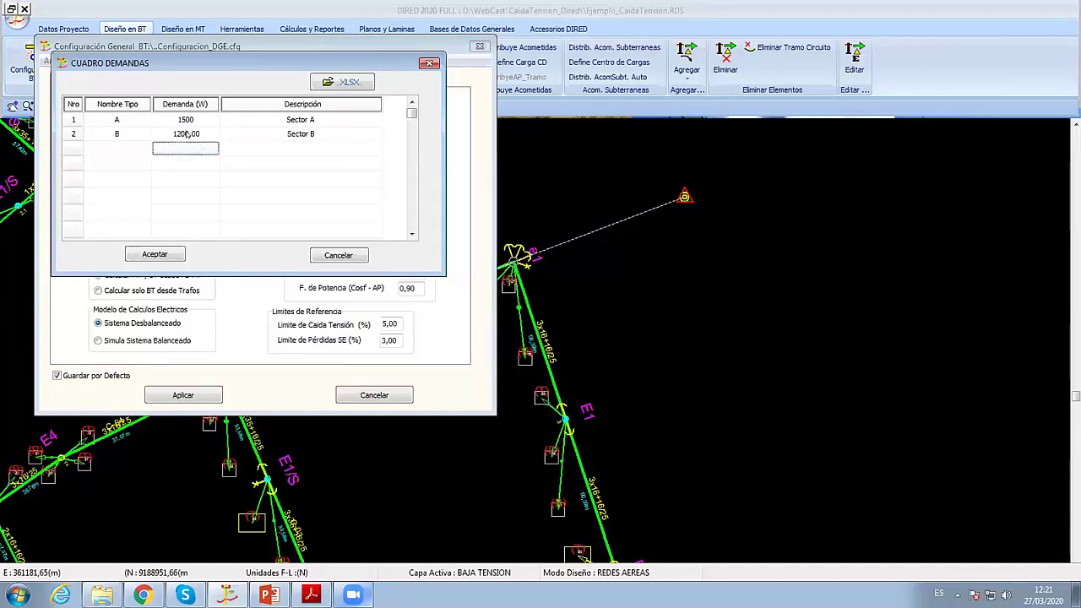
{"action": "left_click", "coordinate": [190, 129]}
{"action": "type", "text": "2500"}
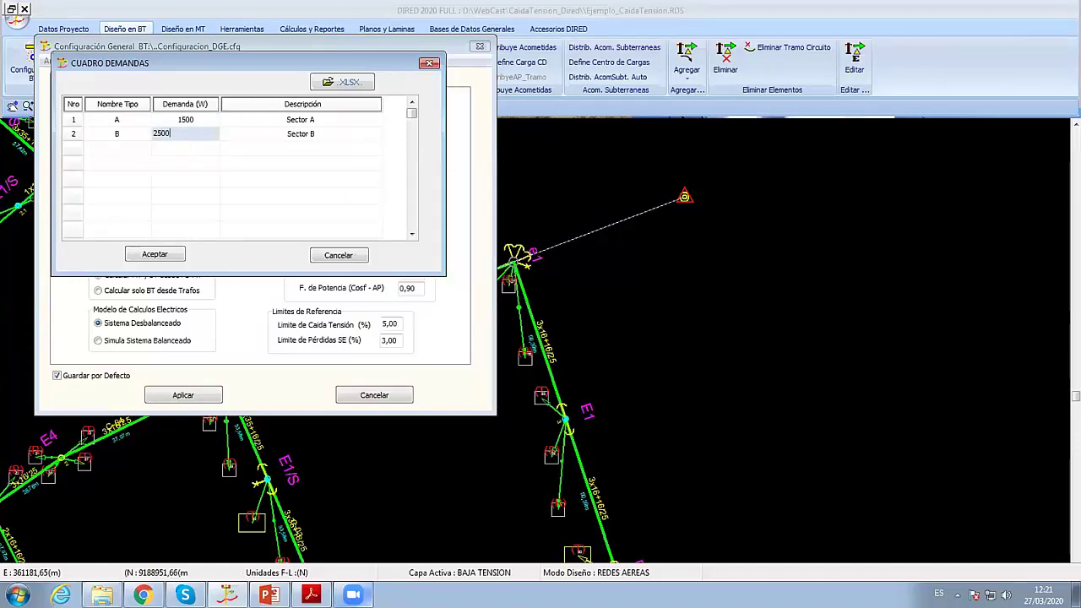
{"action": "left_click", "coordinate": [154, 254]}
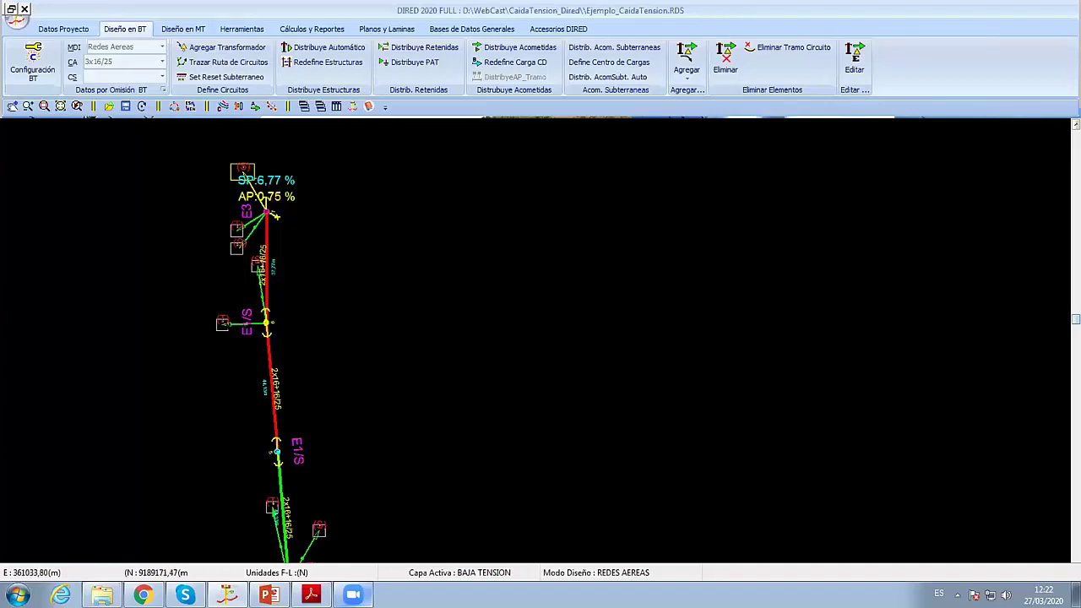
Step: Reapply the service connection data, 1,50 kW maximum demand, at supports E1/S and E4/S
{"action": "left_click", "coordinate": [223, 321]}
{"action": "double_click", "coordinate": [202, 292]}
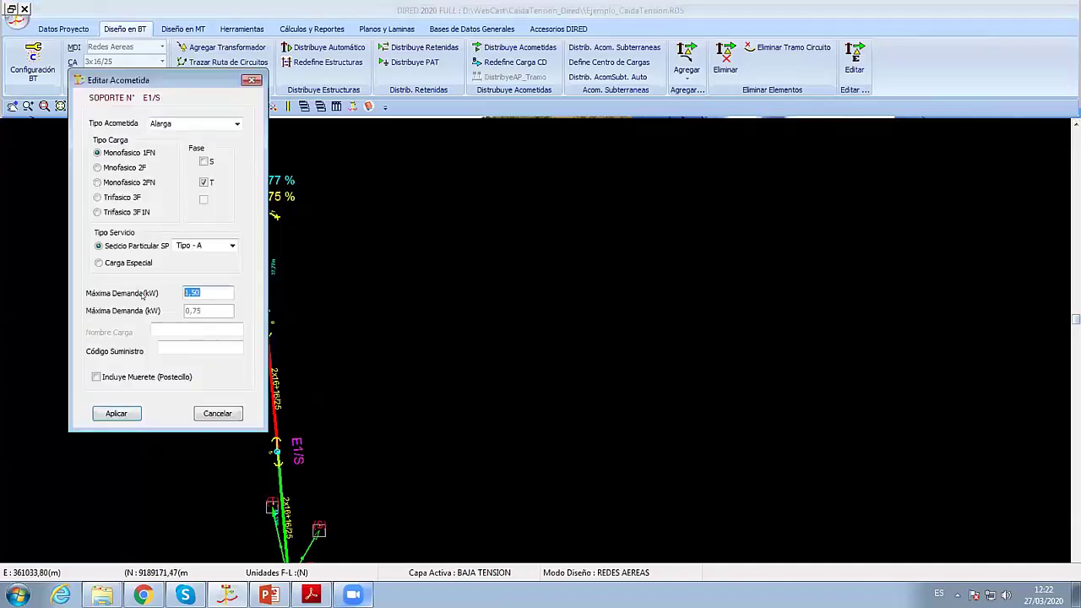
{"action": "left_click", "coordinate": [132, 414]}
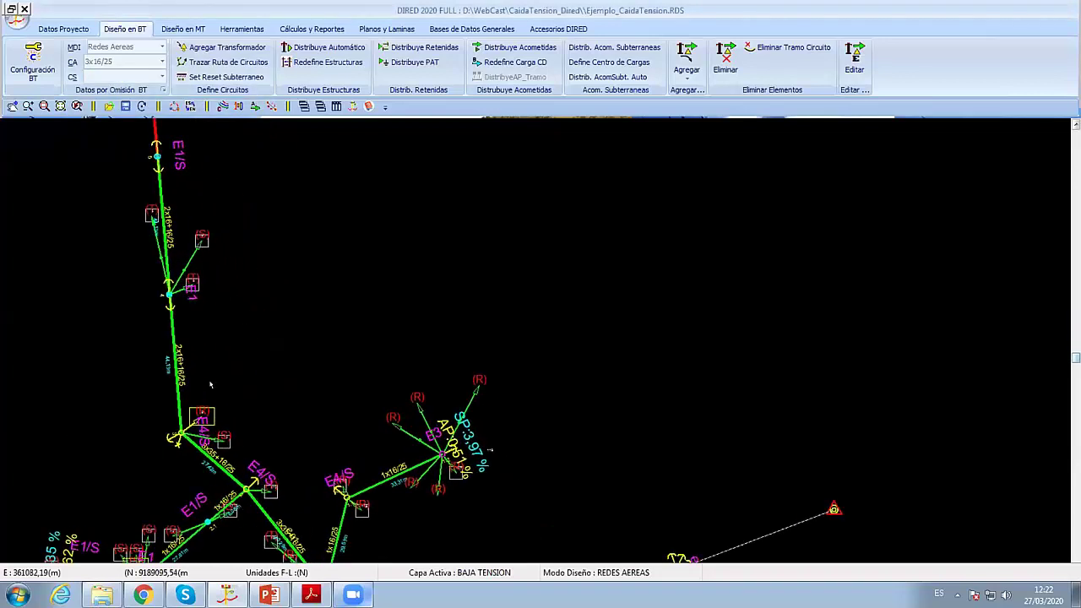
{"action": "left_click", "coordinate": [222, 437]}
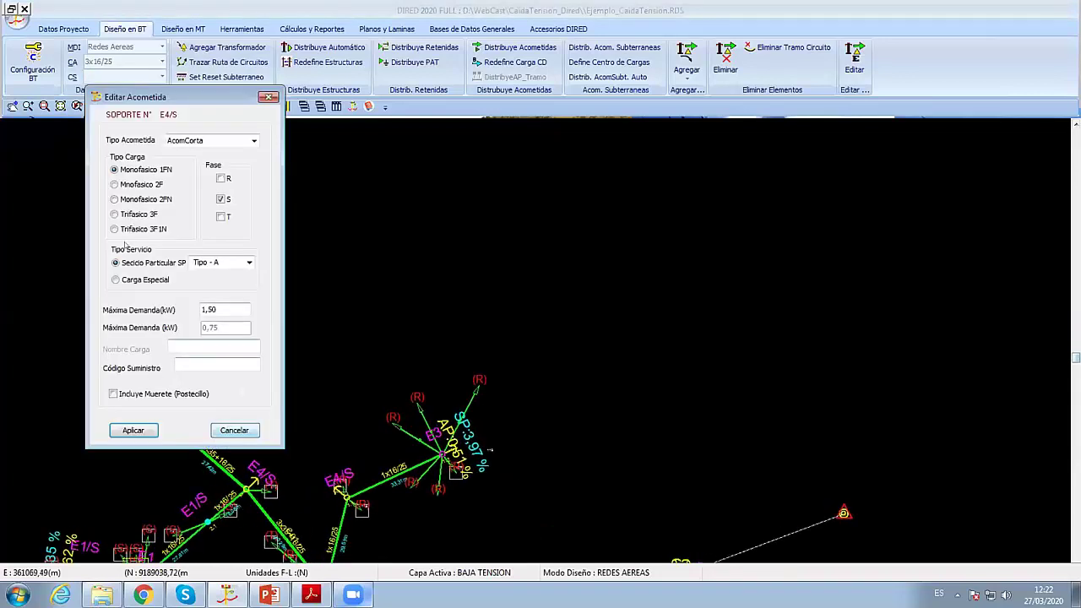
{"action": "left_click", "coordinate": [133, 428]}
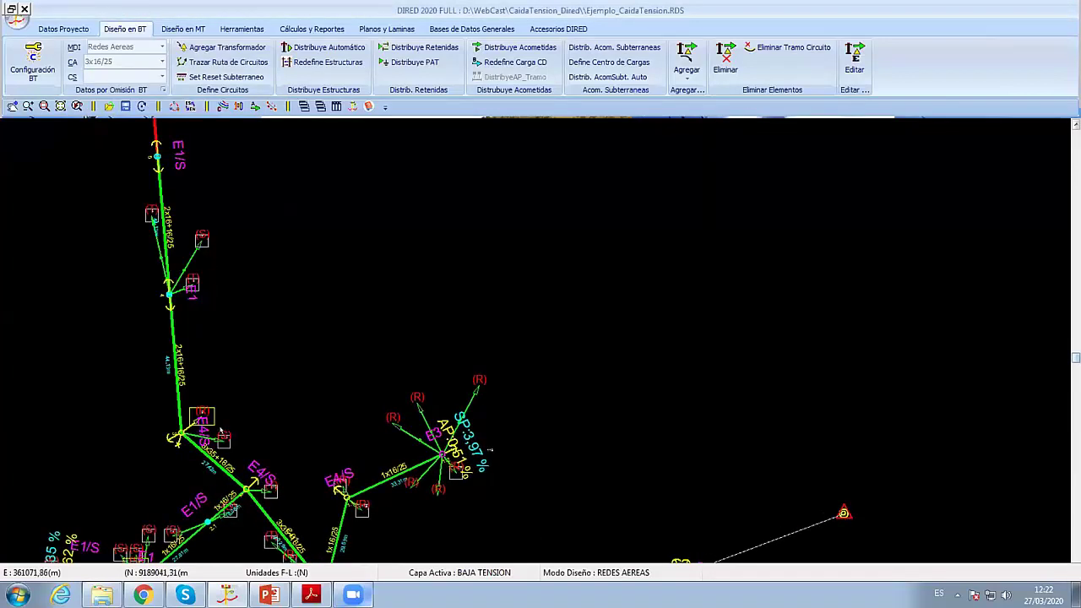
Step: Pan and zoom past the red upper-branch section back to SE-01 and its branches
{"action": "scroll", "coordinate": [351, 375], "scroll_direction": "down", "scroll_amount": 2}
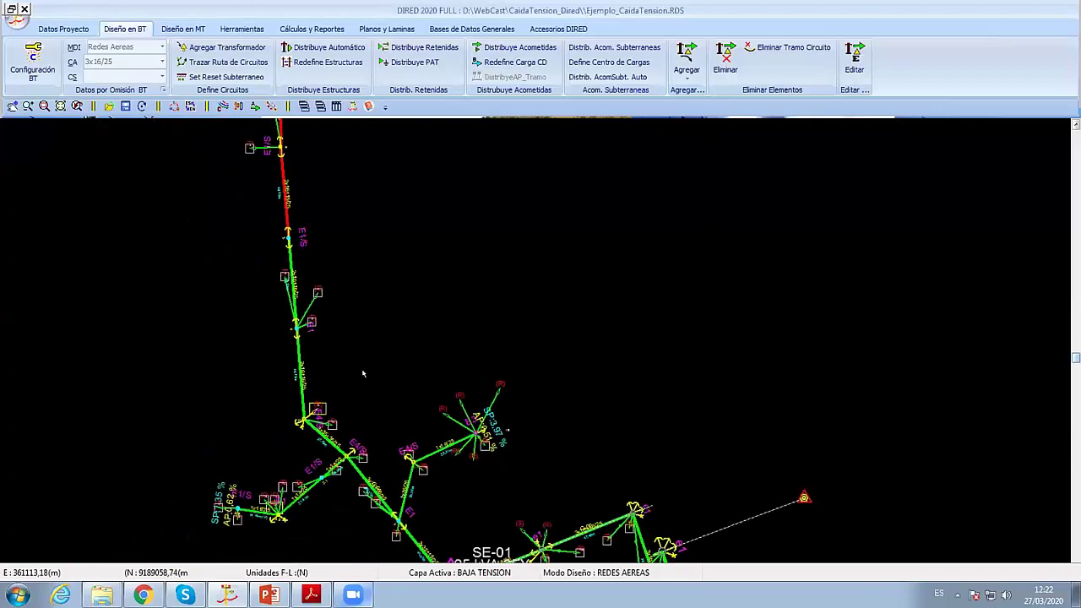
{"action": "middle_click_drag", "start_coordinate": [363, 375], "coordinate": [340, 331]}
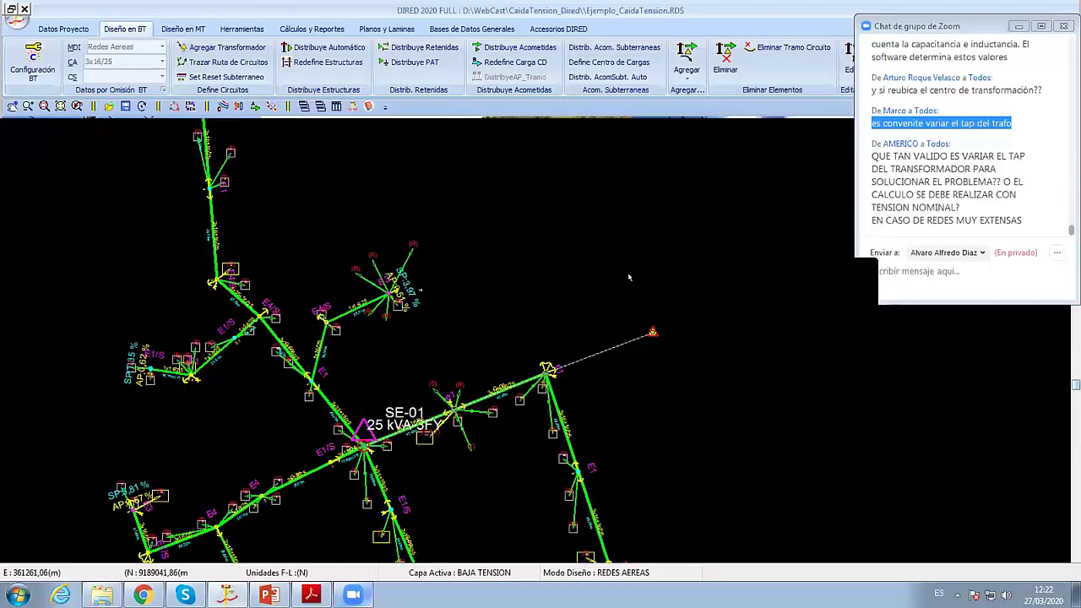
{"action": "mouse_move", "coordinate": [262, 219]}
{"action": "middle_mouse_down"}
{"action": "mouse_move", "coordinate": [271, 361]}
{"action": "mouse_move", "coordinate": [216, 233]}
{"action": "middle_mouse_up"}
{"action": "scroll", "coordinate": [241, 342], "scroll_direction": "up", "scroll_amount": 1}
{"action": "scroll", "coordinate": [216, 233], "scroll_direction": "up", "scroll_amount": 1}
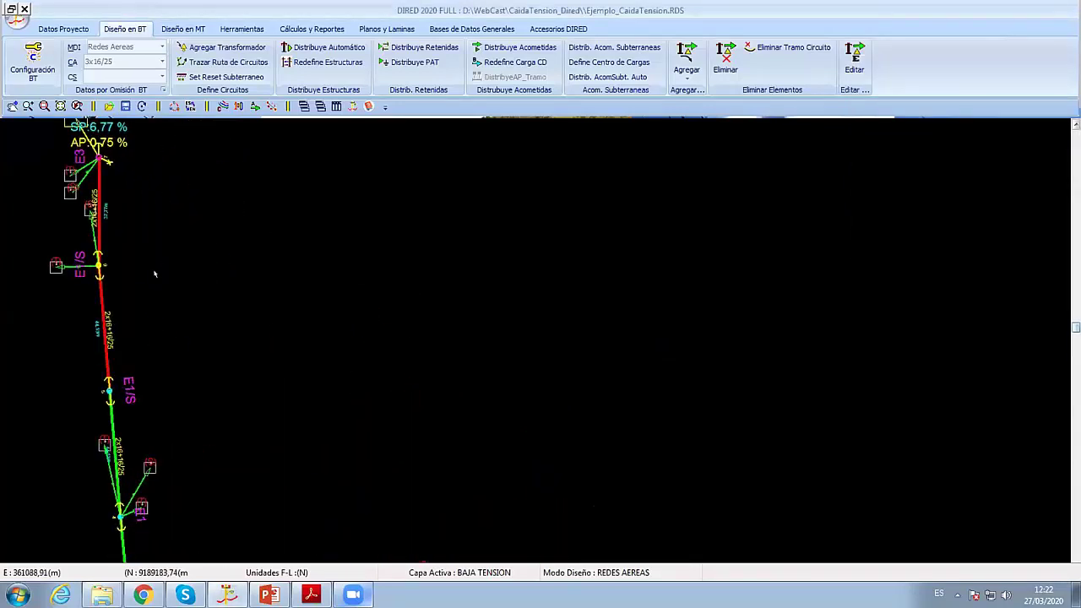
{"action": "middle_click_drag", "start_coordinate": [155, 272], "coordinate": [250, 296]}
{"action": "scroll", "coordinate": [250, 296], "scroll_direction": "up", "scroll_amount": 1}
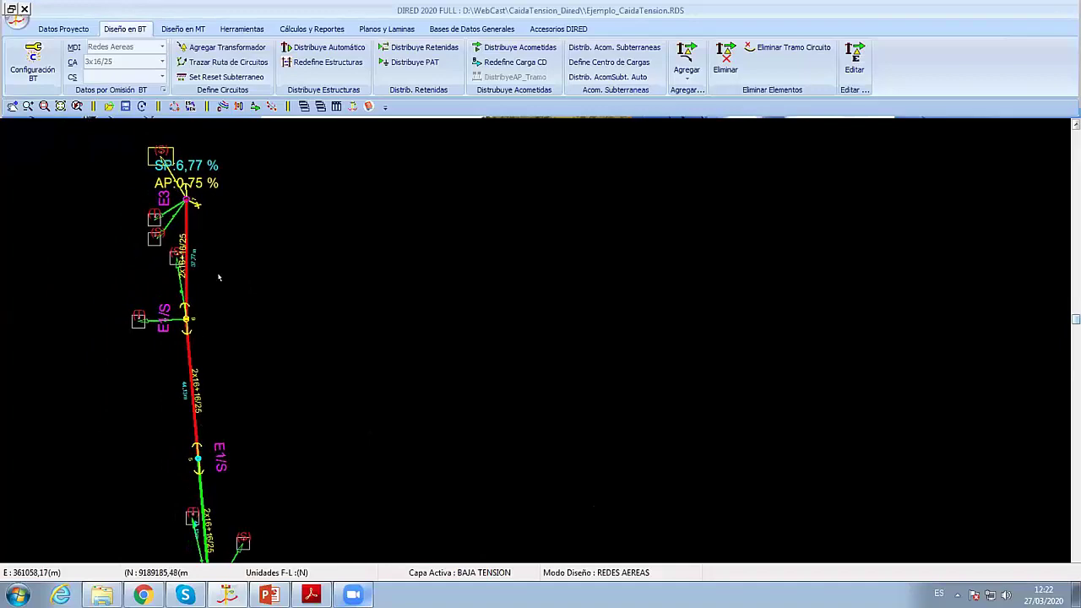
{"action": "scroll", "coordinate": [424, 448], "scroll_direction": "down", "scroll_amount": 1}
{"action": "mouse_move", "coordinate": [424, 448]}
{"action": "middle_mouse_down"}
{"action": "mouse_move", "coordinate": [321, 397]}
{"action": "mouse_move", "coordinate": [446, 379]}
{"action": "middle_mouse_up"}
{"action": "scroll", "coordinate": [320, 397], "scroll_direction": "up", "scroll_amount": 1}
{"action": "scroll", "coordinate": [317, 395], "scroll_direction": "up", "scroll_amount": 1}
{"action": "scroll", "coordinate": [314, 394], "scroll_direction": "up", "scroll_amount": 1}
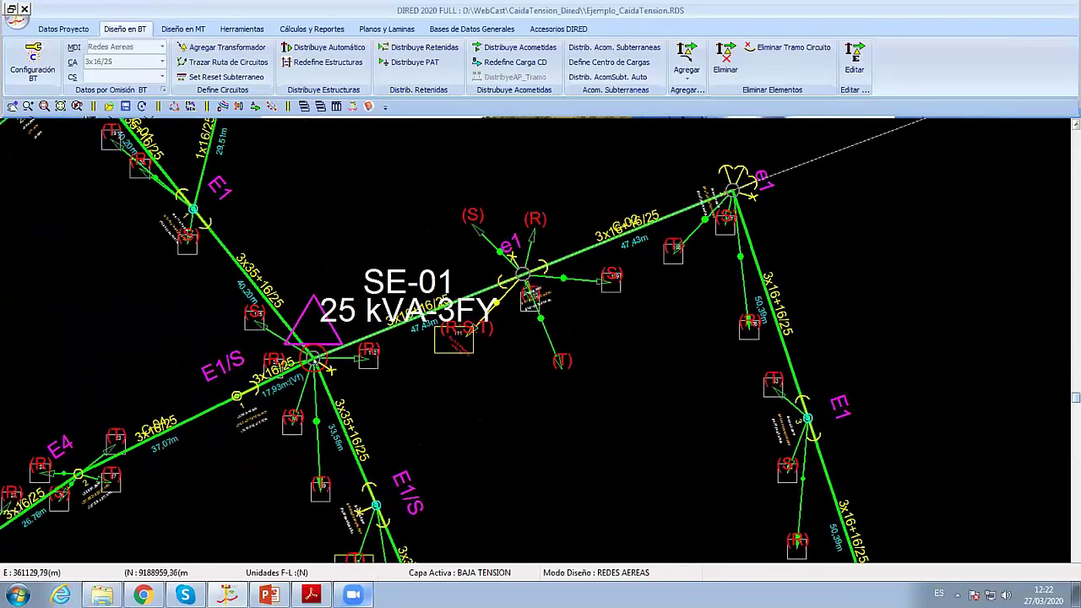
Step: Set SE-01's transformer tap to +2.5 %, raising the secondary voltage to 389,5/224,9 V
{"action": "double_click", "coordinate": [313, 337]}
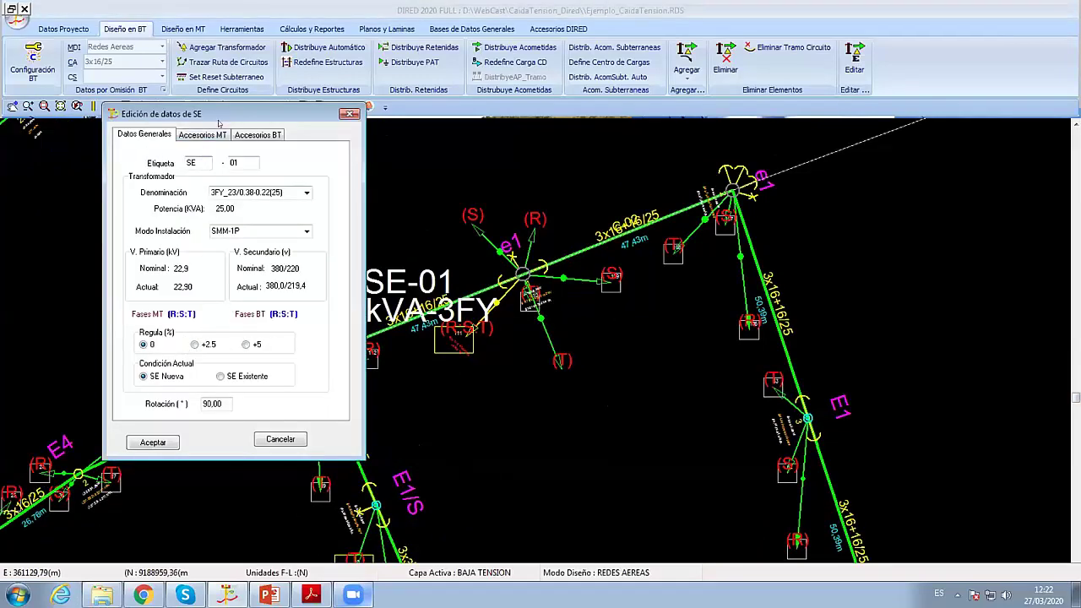
{"action": "left_click_drag", "start_coordinate": [219, 115], "coordinate": [390, 99]}
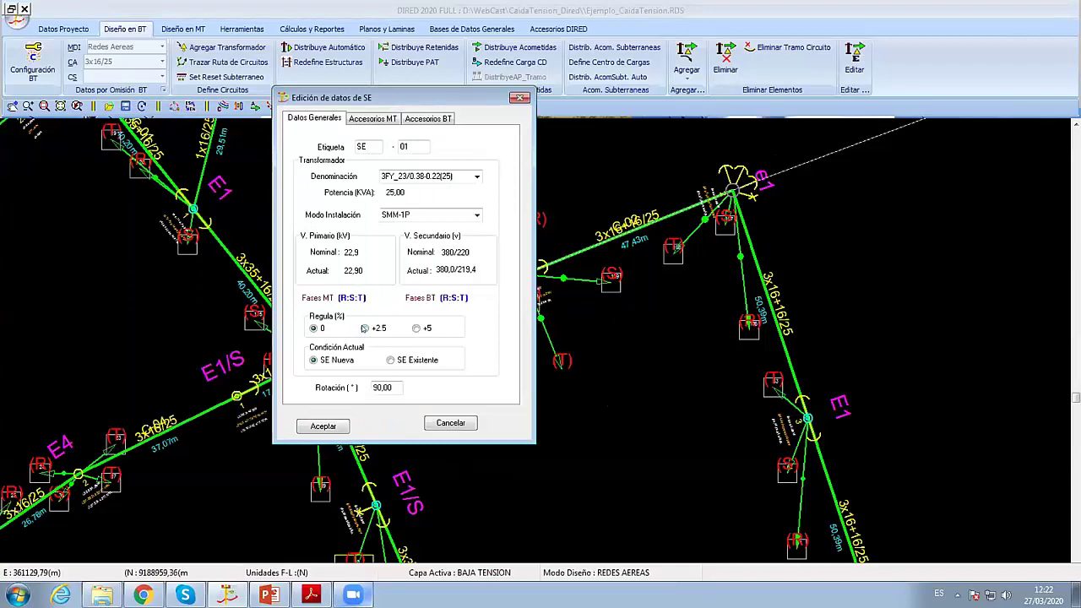
{"action": "left_click", "coordinate": [364, 329]}
{"action": "left_click", "coordinate": [366, 327]}
Step: Confirm SE-01's data and zoom to the E3 branch end to read SP 4,11 % and AP 0,00 %
{"action": "left_click", "coordinate": [324, 426]}
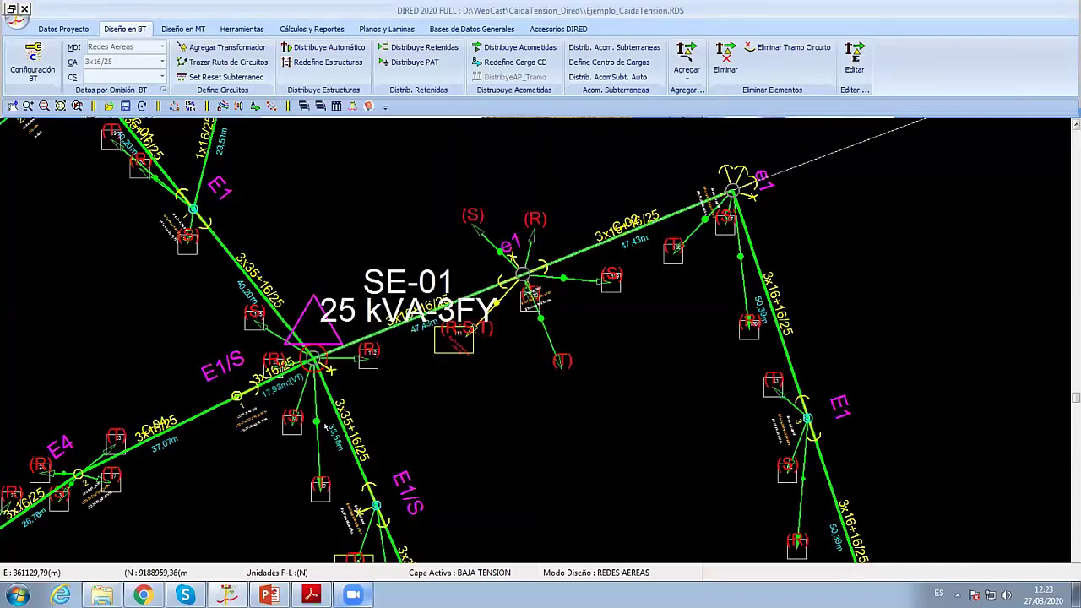
{"action": "scroll", "coordinate": [276, 266], "scroll_direction": "down", "scroll_amount": 2}
{"action": "scroll", "coordinate": [336, 318], "scroll_direction": "down", "scroll_amount": 2}
{"action": "scroll", "coordinate": [335, 318], "scroll_direction": "down", "scroll_amount": 1}
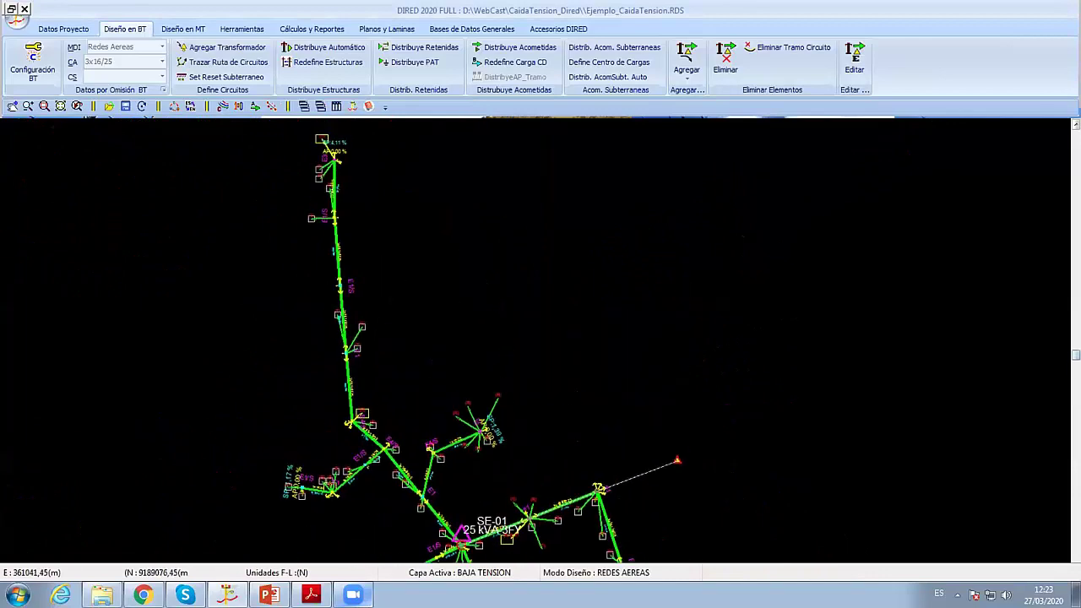
{"action": "scroll", "coordinate": [336, 318], "scroll_direction": "up", "scroll_amount": 2}
{"action": "scroll", "coordinate": [219, 234], "scroll_direction": "up", "scroll_amount": 1}
{"action": "scroll", "coordinate": [253, 253], "scroll_direction": "up", "scroll_amount": 1}
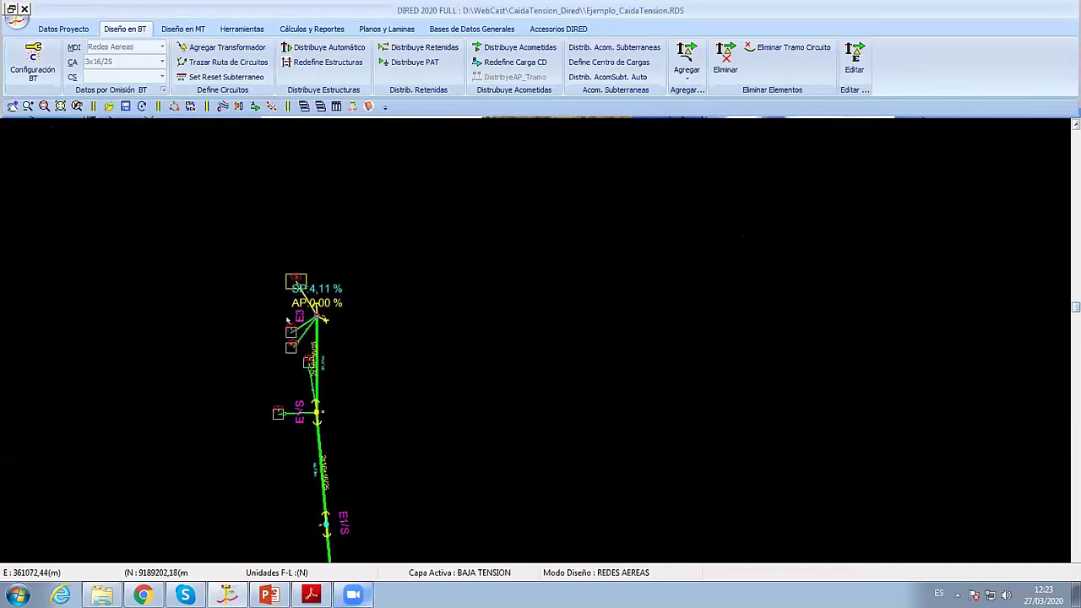
{"action": "scroll", "coordinate": [158, 221], "scroll_direction": "up", "scroll_amount": 1}
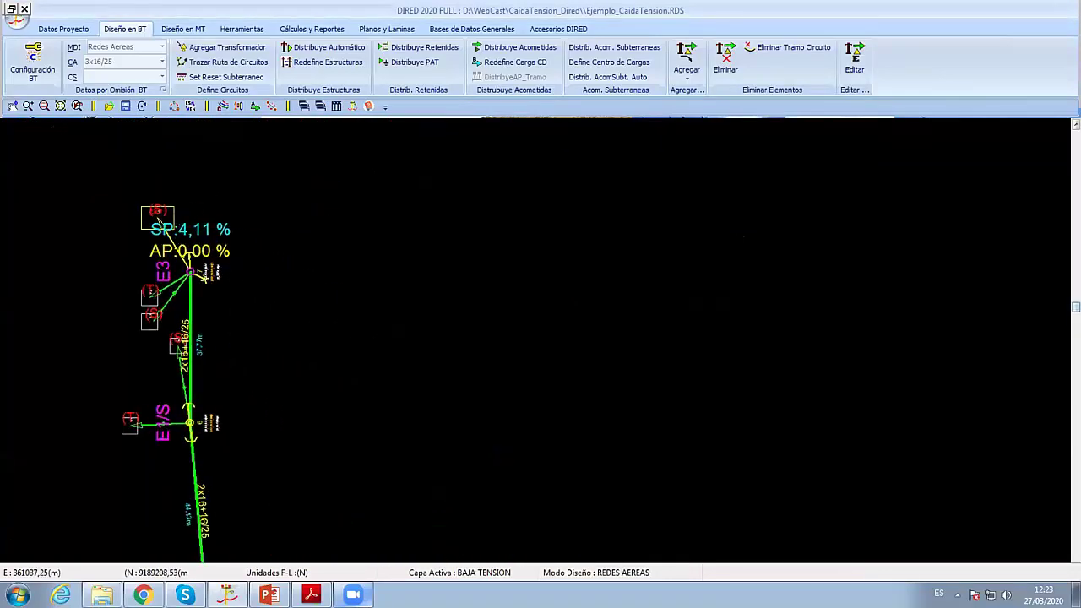
{"action": "scroll", "coordinate": [271, 353], "scroll_direction": "down", "scroll_amount": 1}
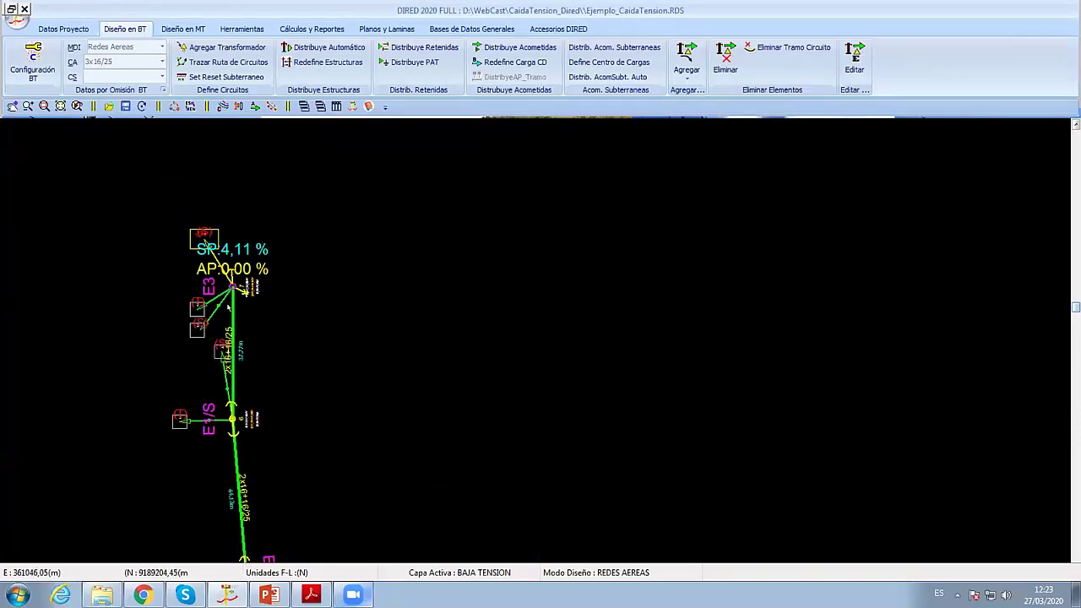
{"action": "scroll", "coordinate": [228, 309], "scroll_direction": "up", "scroll_amount": 1}
{"action": "scroll", "coordinate": [338, 337], "scroll_direction": "up", "scroll_amount": 1}
{"action": "scroll", "coordinate": [321, 287], "scroll_direction": "up", "scroll_amount": 1}
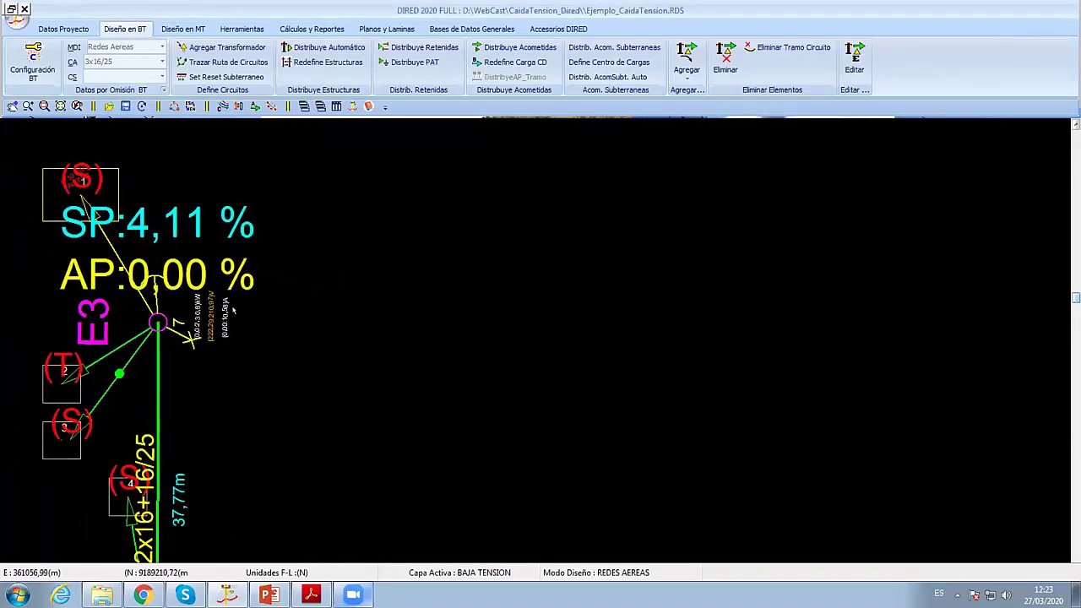
{"action": "scroll", "coordinate": [241, 320], "scroll_direction": "up", "scroll_amount": 1}
{"action": "scroll", "coordinate": [262, 338], "scroll_direction": "up", "scroll_amount": 1}
{"action": "scroll", "coordinate": [287, 368], "scroll_direction": "up", "scroll_amount": 1}
{"action": "scroll", "coordinate": [314, 396], "scroll_direction": "up", "scroll_amount": 1}
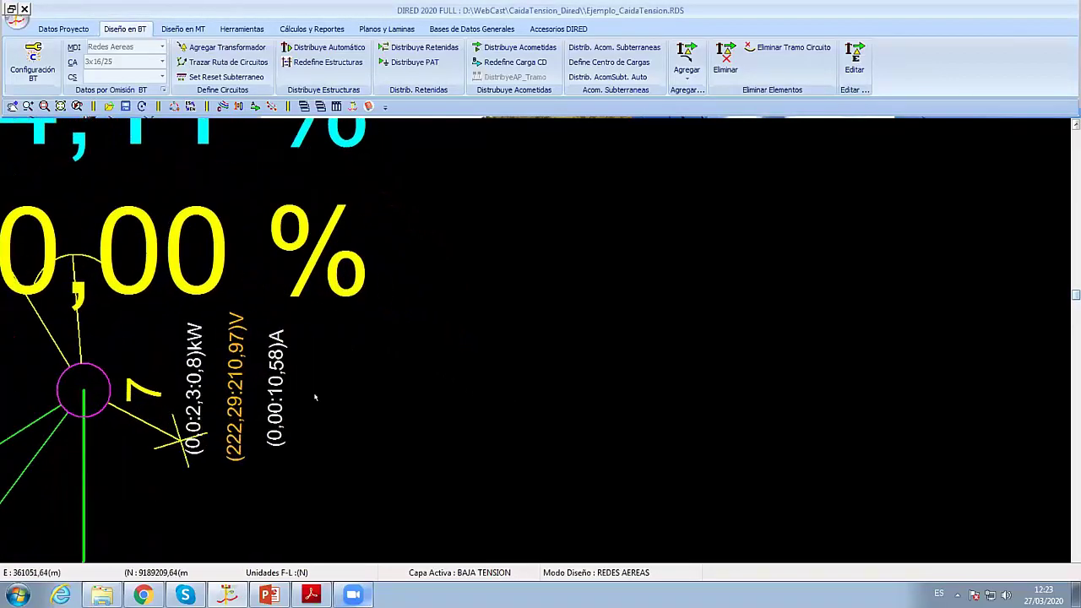
{"action": "middle_click_drag", "start_coordinate": [315, 396], "coordinate": [385, 420]}
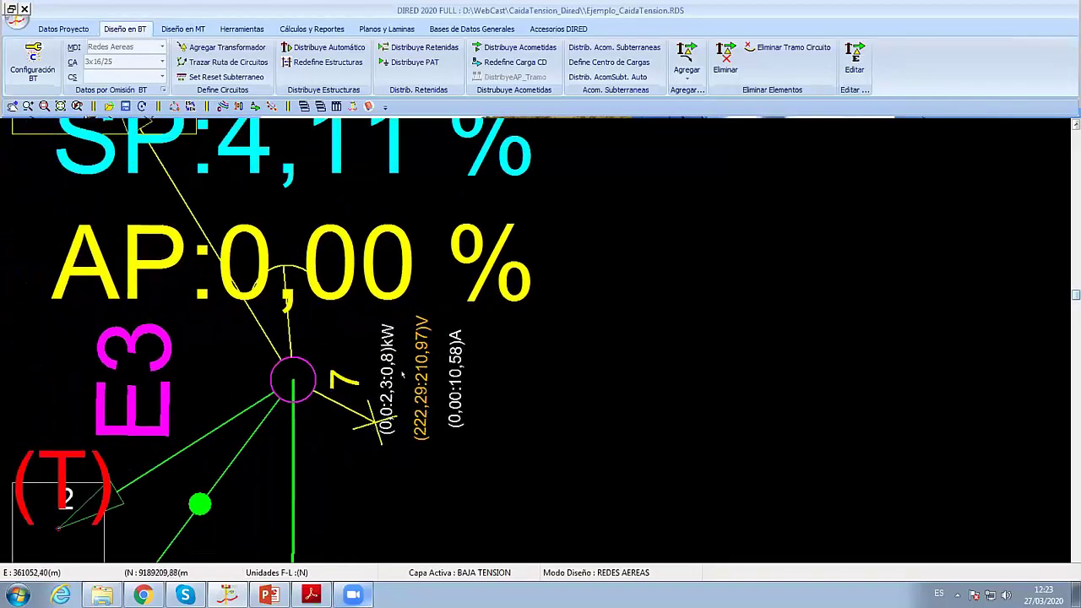
{"action": "scroll", "coordinate": [369, 387], "scroll_direction": "up", "scroll_amount": 1}
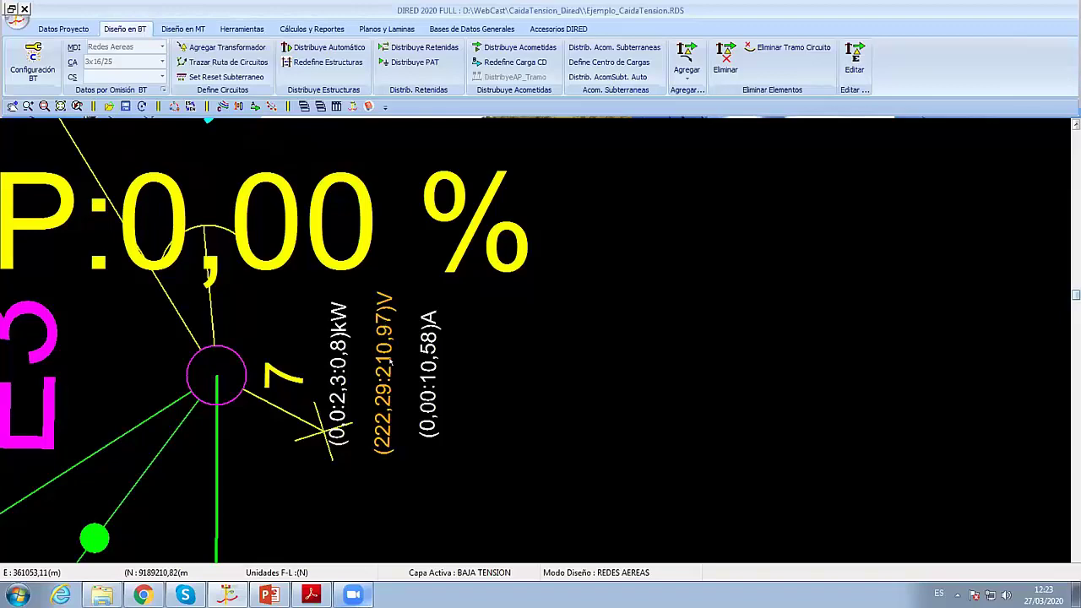
Step: Zoom out along the branch poles and back in on the SE-01 substation
{"action": "scroll", "coordinate": [390, 362], "scroll_direction": "down", "scroll_amount": 2}
{"action": "scroll", "coordinate": [380, 321], "scroll_direction": "down", "scroll_amount": 1}
{"action": "scroll", "coordinate": [369, 274], "scroll_direction": "down", "scroll_amount": 1}
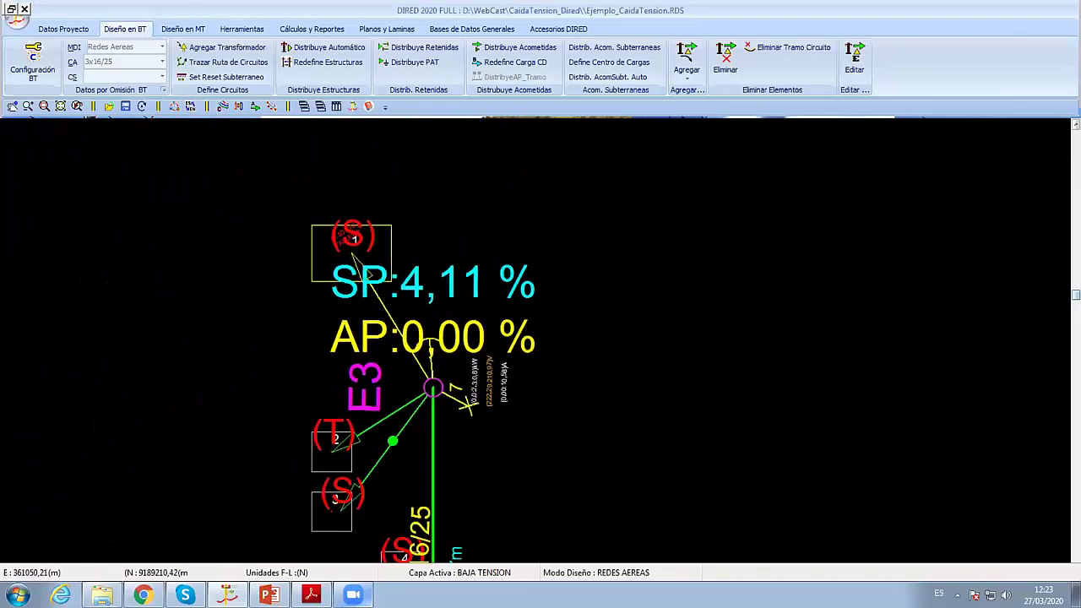
{"action": "scroll", "coordinate": [540, 384], "scroll_direction": "down", "scroll_amount": 2}
{"action": "middle_click_drag", "start_coordinate": [540, 385], "coordinate": [352, 157]}
{"action": "scroll", "coordinate": [519, 374], "scroll_direction": "down", "scroll_amount": 1}
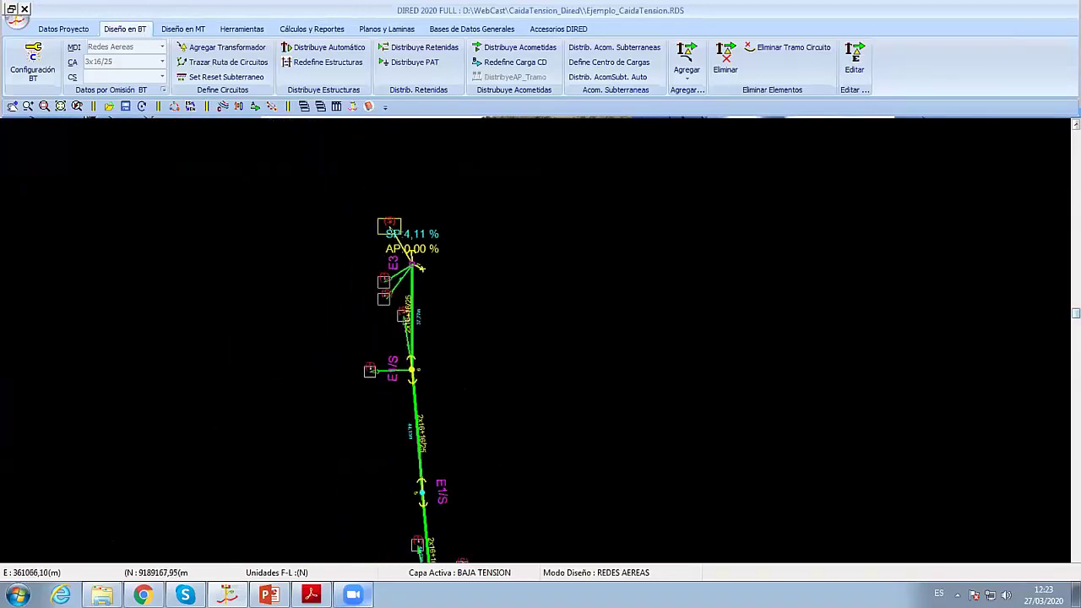
{"action": "middle_click_drag", "start_coordinate": [501, 438], "coordinate": [338, 296]}
{"action": "scroll", "coordinate": [410, 459], "scroll_direction": "down", "scroll_amount": 2}
{"action": "scroll", "coordinate": [328, 373], "scroll_direction": "up", "scroll_amount": 1}
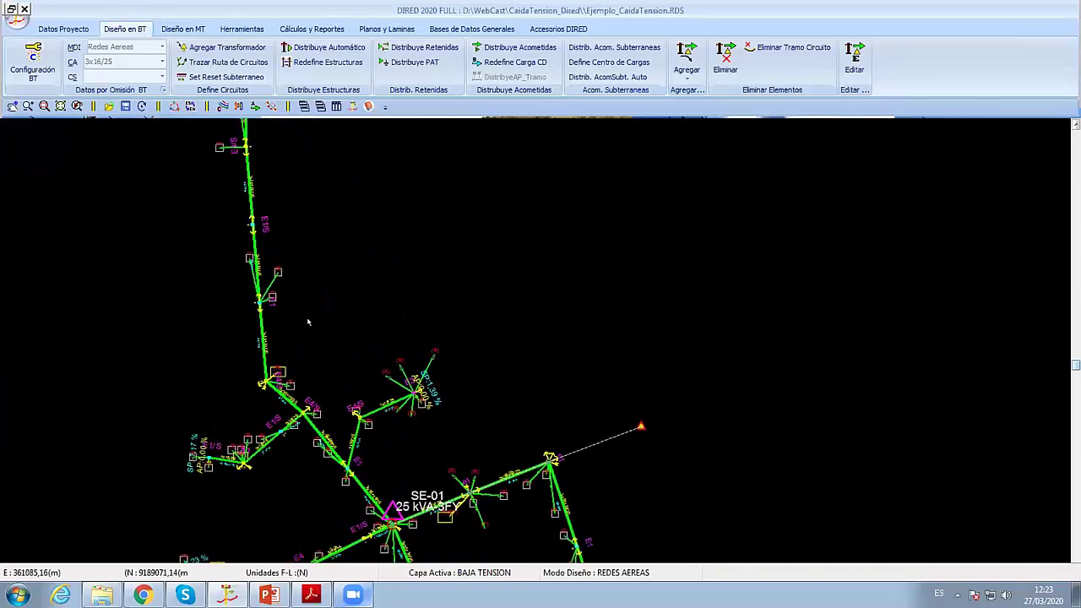
{"action": "middle_click_drag", "start_coordinate": [328, 373], "coordinate": [262, 189]}
{"action": "scroll", "coordinate": [363, 320], "scroll_direction": "up", "scroll_amount": 2}
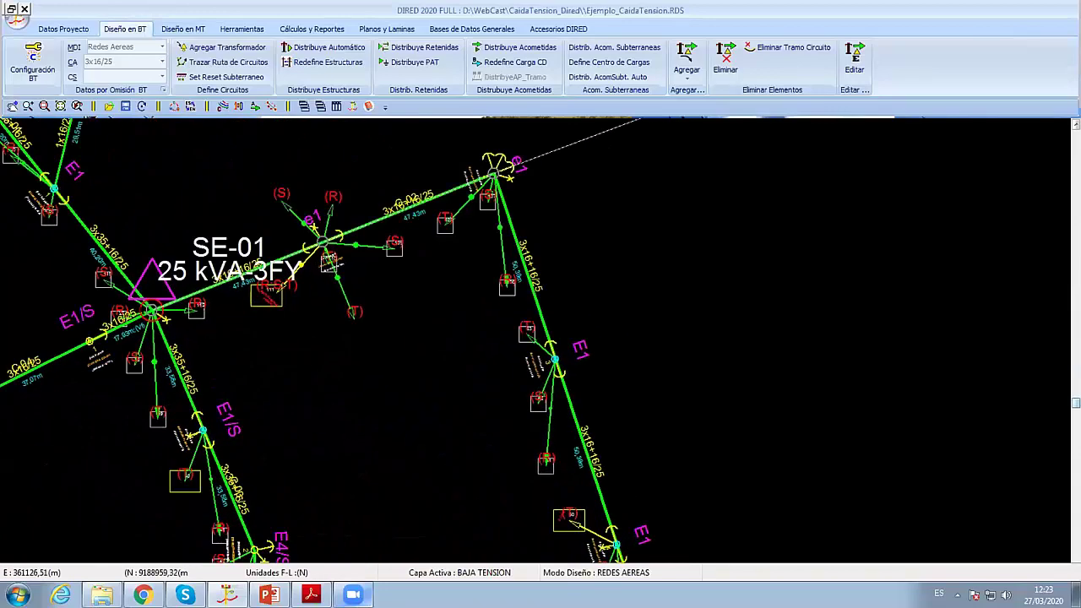
Step: Try a +5 tap on SE-01, then restore +2.5 and confirm the transformer data
{"action": "double_click", "coordinate": [155, 320]}
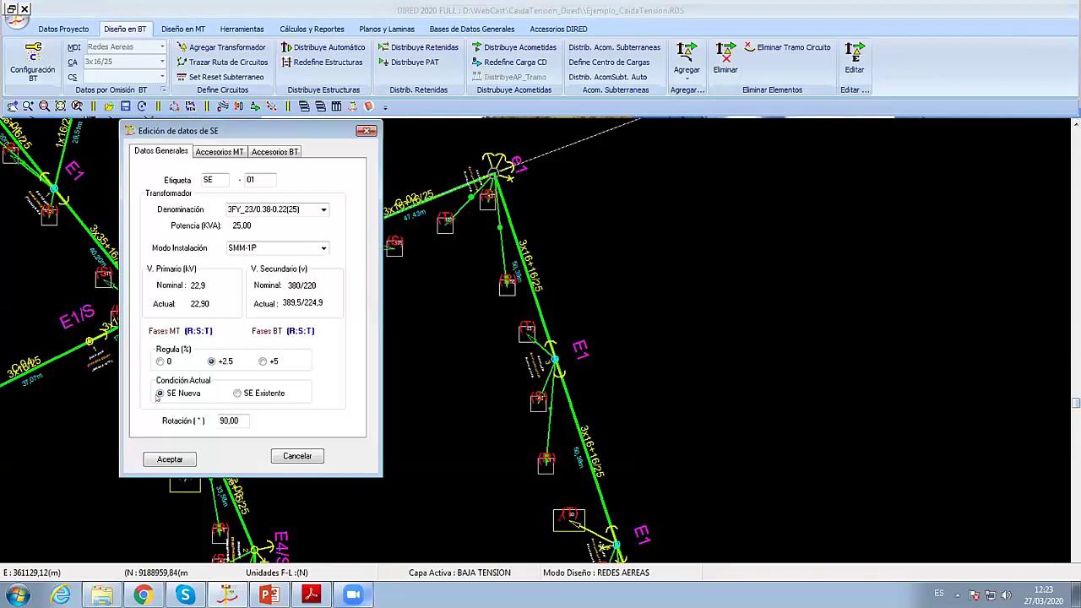
{"action": "left_click", "coordinate": [262, 361]}
{"action": "left_click", "coordinate": [211, 362]}
{"action": "left_click", "coordinate": [170, 458]}
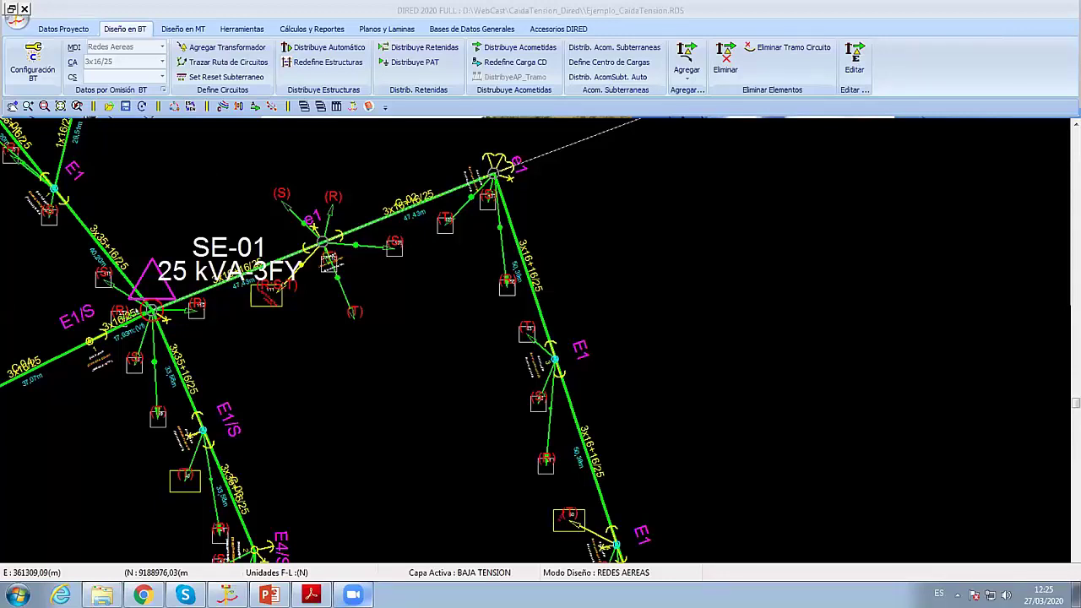
Step: Reopen SE-01's data, close it unchanged, and bring up Configuración BT
{"action": "double_click", "coordinate": [228, 257]}
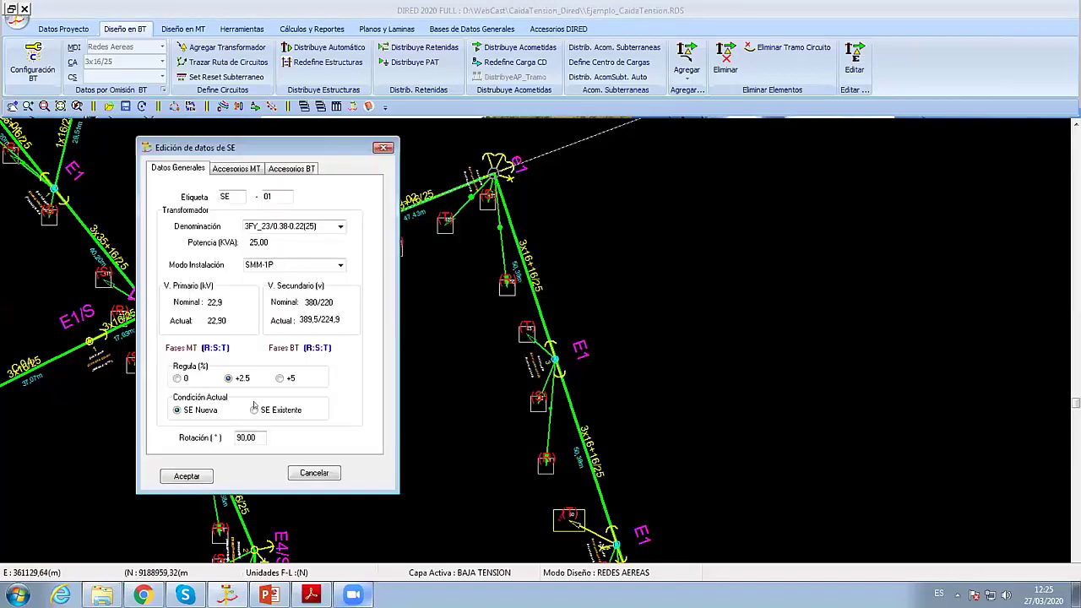
{"action": "left_click", "coordinate": [310, 472]}
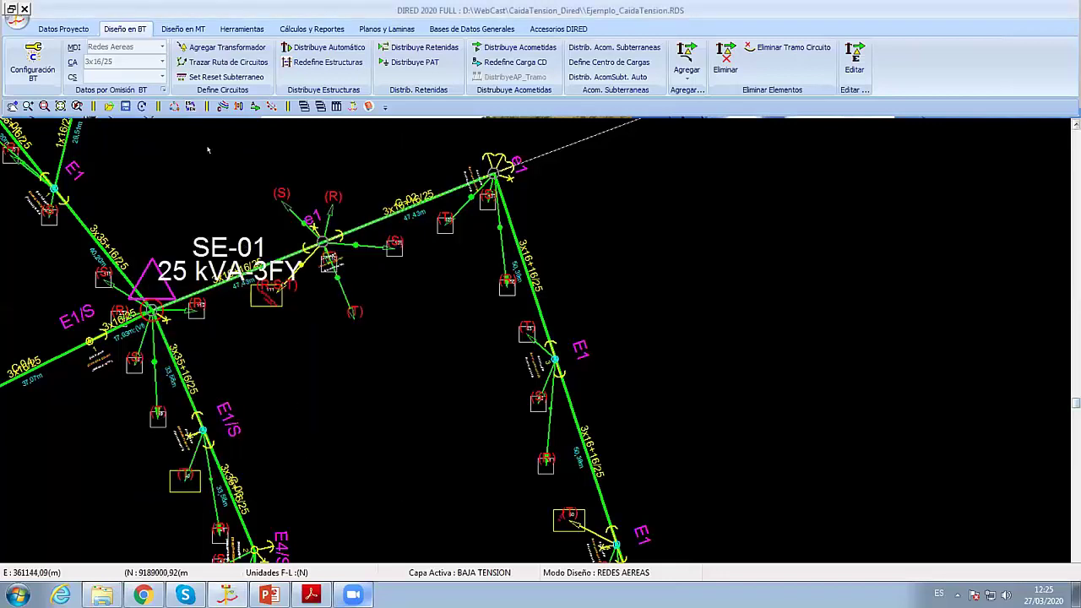
{"action": "left_click", "coordinate": [33, 61]}
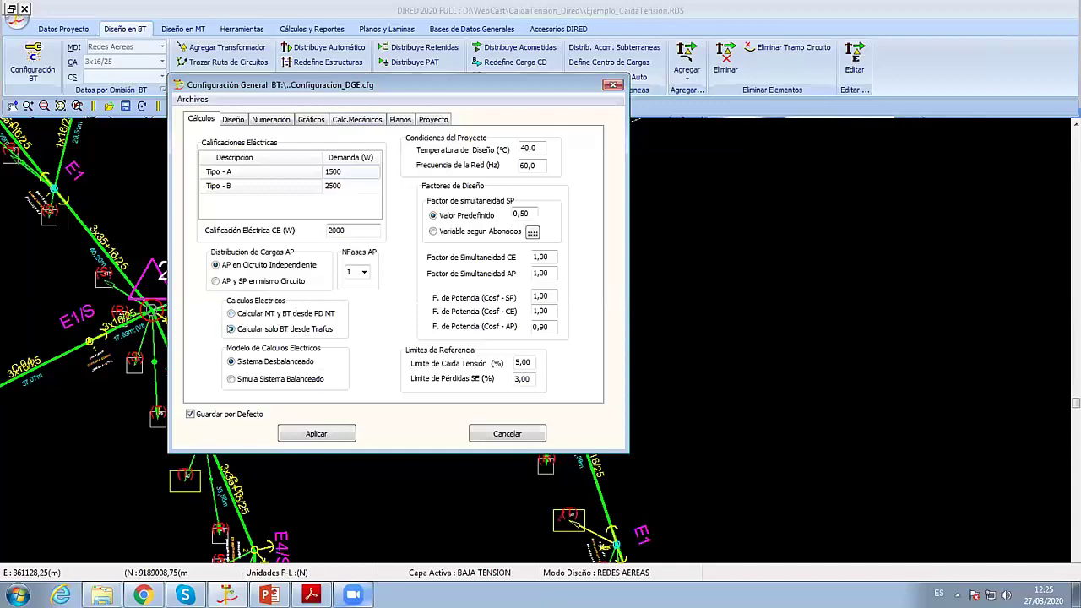
Step: Apply the 'Calcular solo BT desde Trafos' calculation option, then switch to Diseño en MT
{"action": "left_click", "coordinate": [229, 330]}
{"action": "left_click", "coordinate": [316, 435]}
{"action": "scroll", "coordinate": [460, 236], "scroll_direction": "down", "scroll_amount": 2}
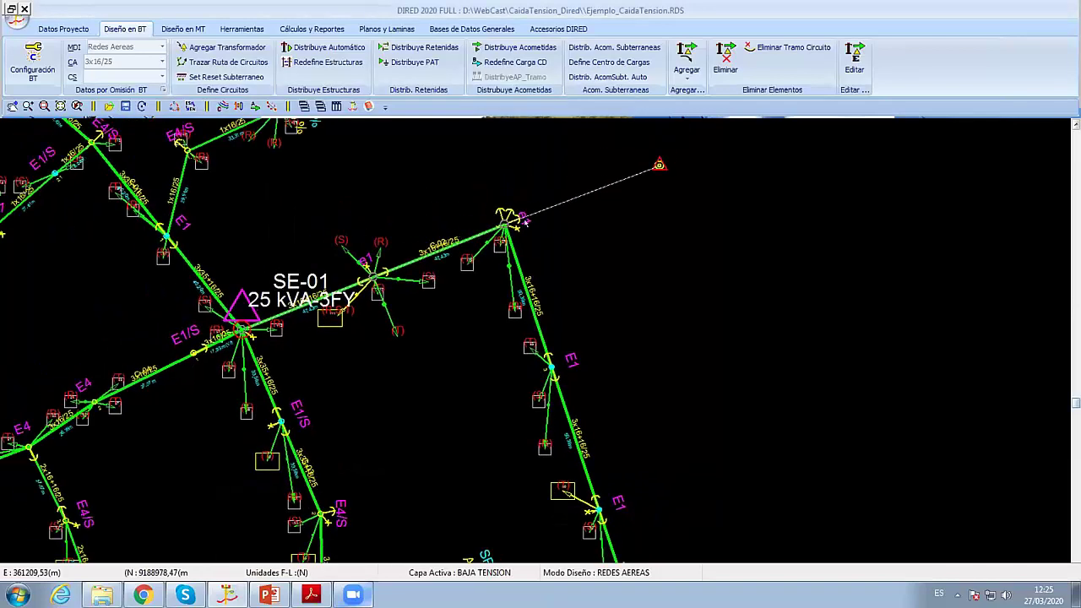
{"action": "middle_click_drag", "start_coordinate": [527, 224], "coordinate": [470, 266]}
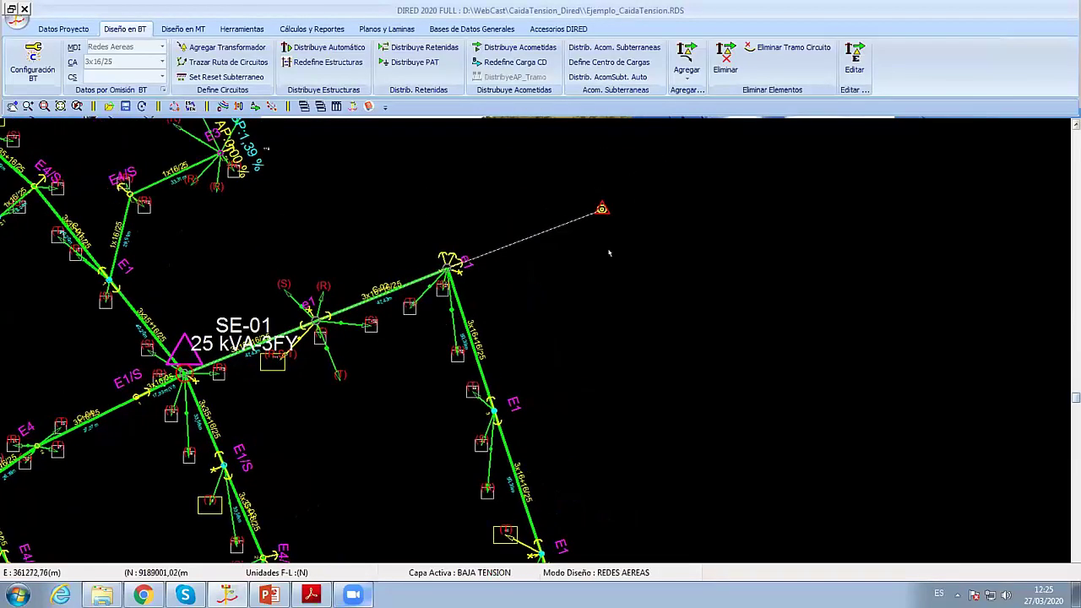
{"action": "left_click", "coordinate": [456, 570]}
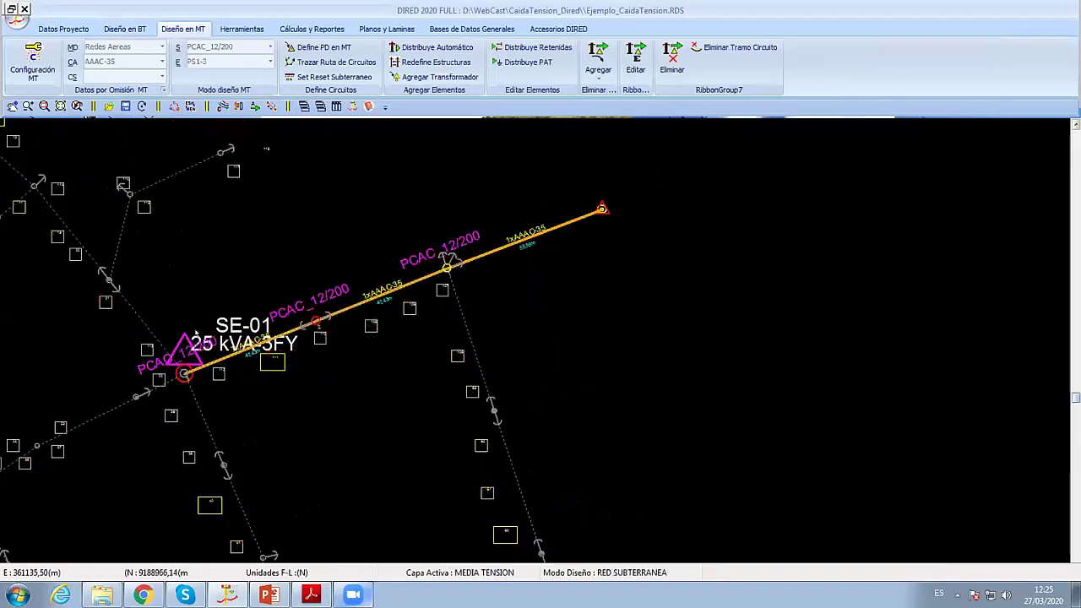
Step: Set the MT feed point's service voltage to 22,7 kV
{"action": "double_click", "coordinate": [601, 209]}
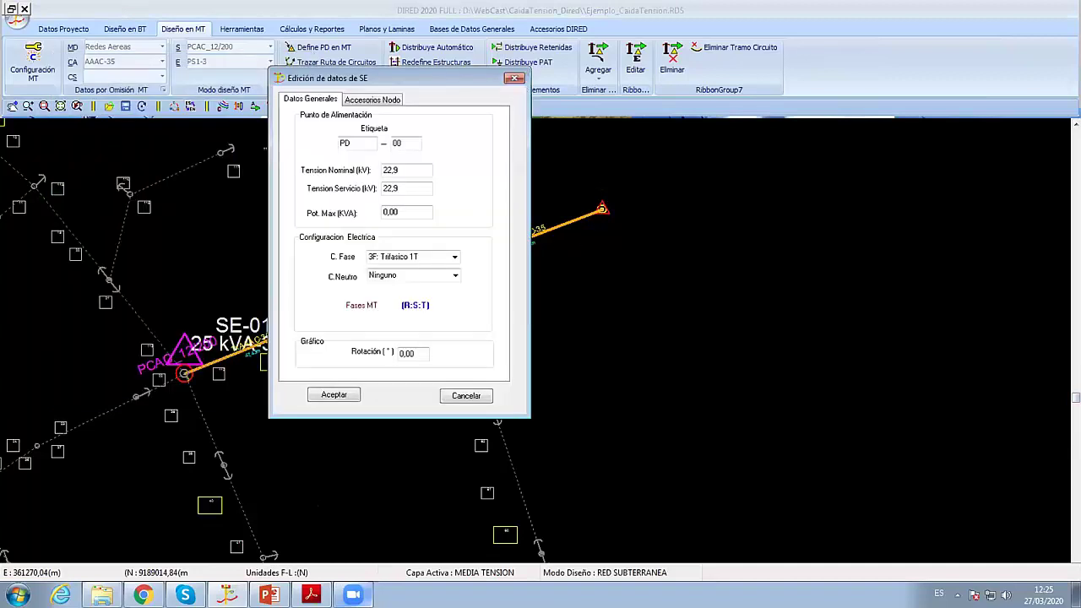
{"action": "left_click", "coordinate": [401, 188]}
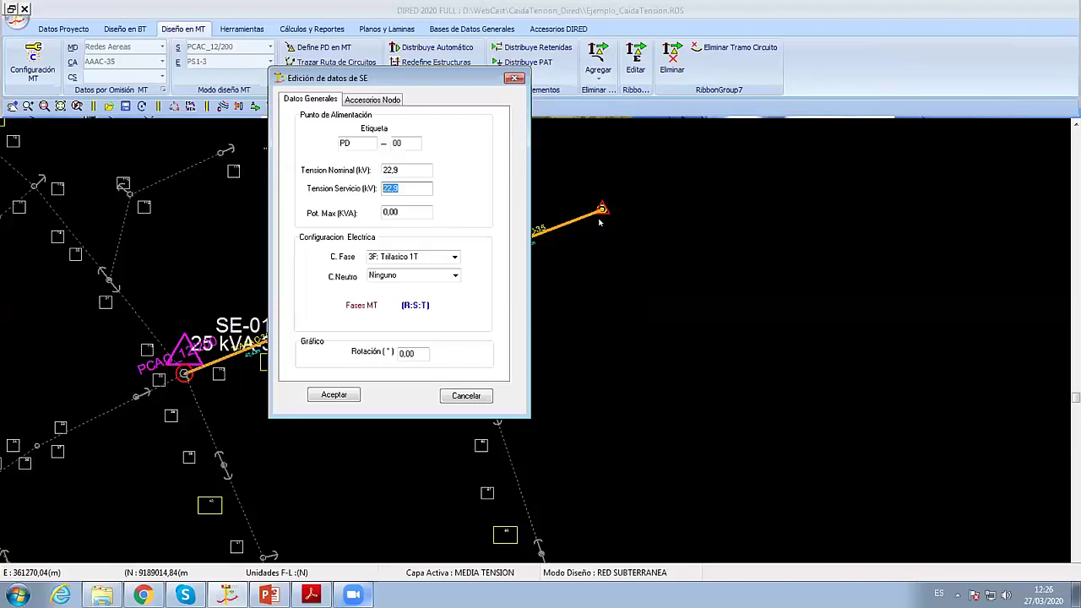
{"action": "type", "text": "22,"}
{"action": "type", "text": "7"}
{"action": "left_click", "coordinate": [334, 395]}
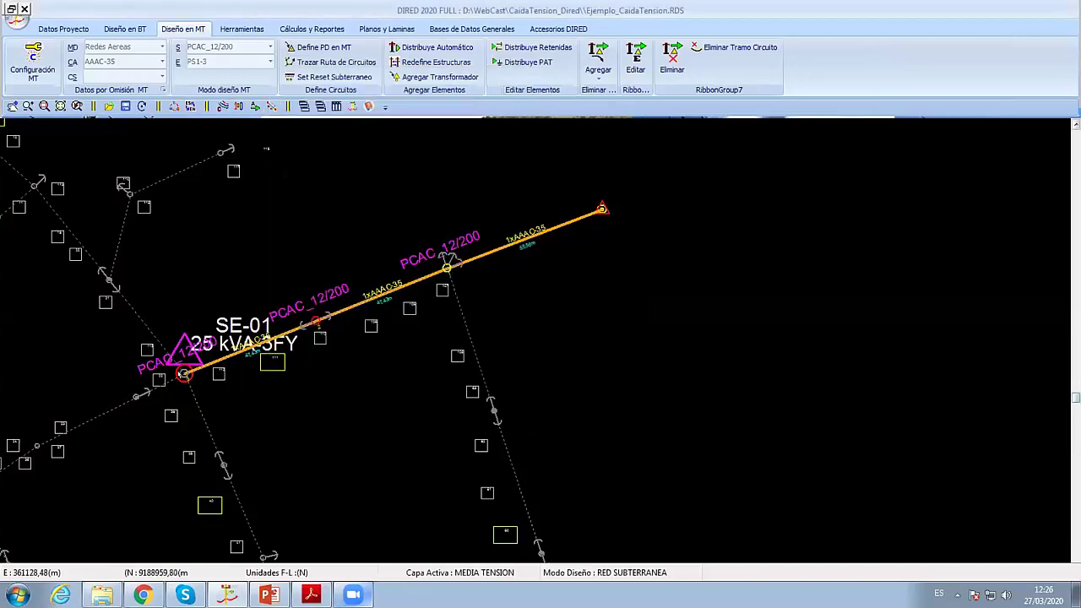
Step: Set SE-01's transformer tap to 0, giving 376,7/217,5 V secondary
{"action": "double_click", "coordinate": [183, 372]}
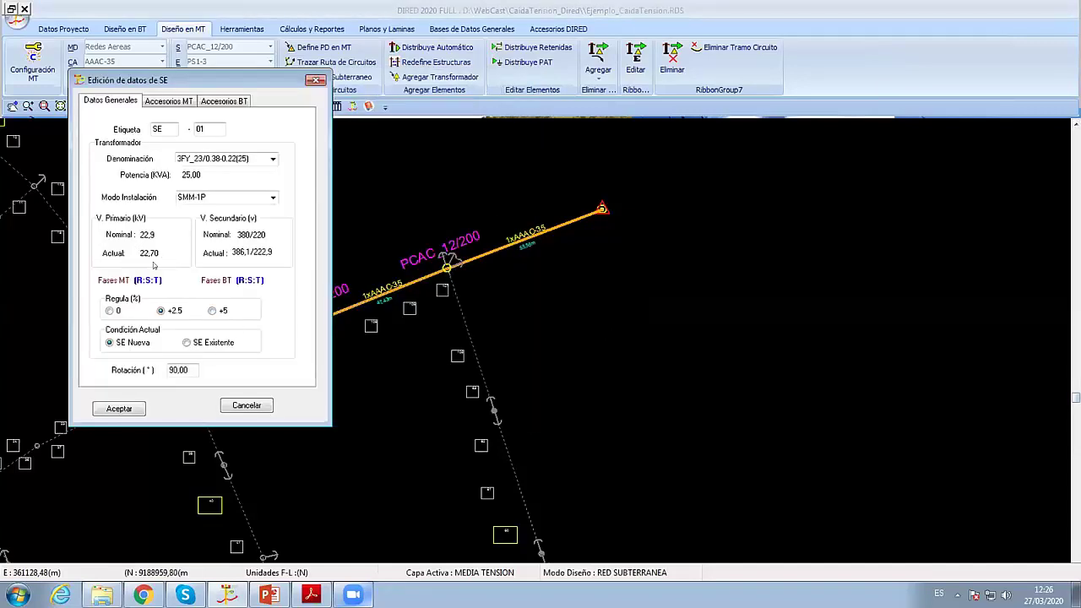
{"action": "left_click", "coordinate": [111, 311]}
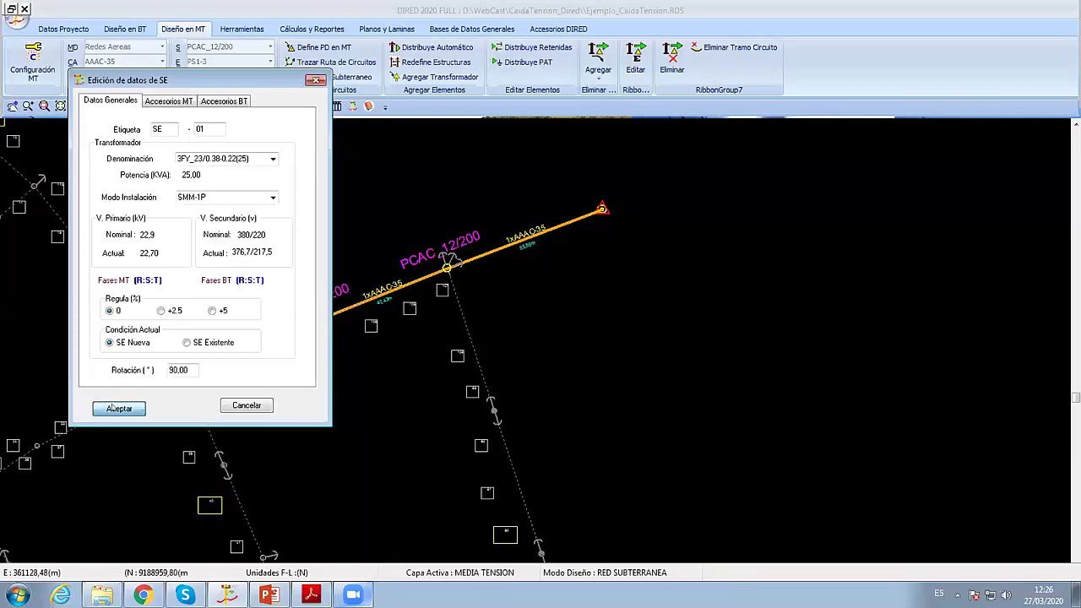
{"action": "left_click", "coordinate": [119, 408]}
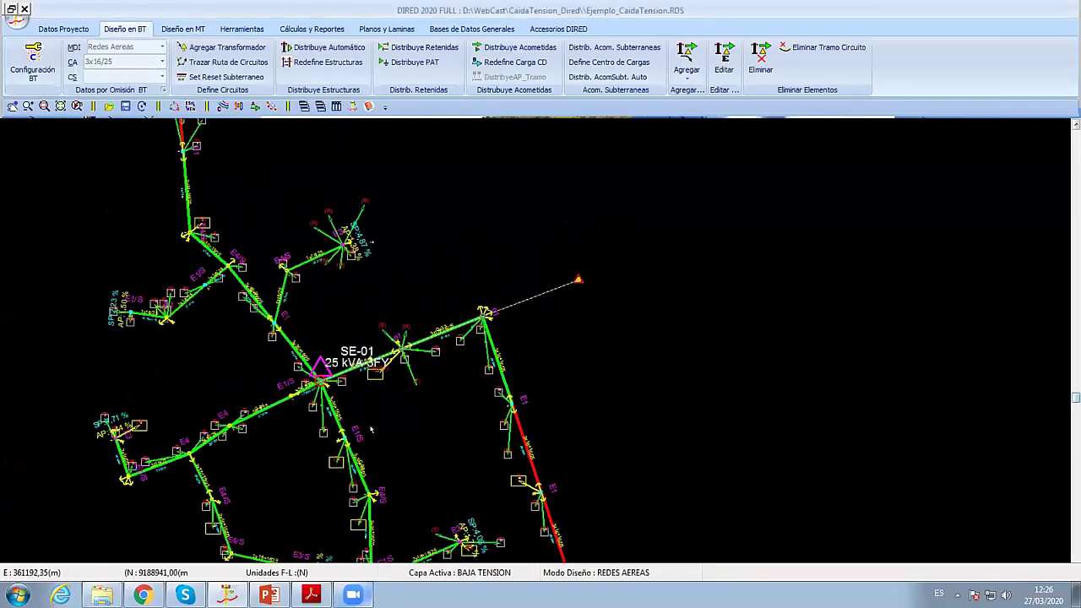
{"action": "middle_click_drag", "start_coordinate": [406, 343], "coordinate": [364, 127]}
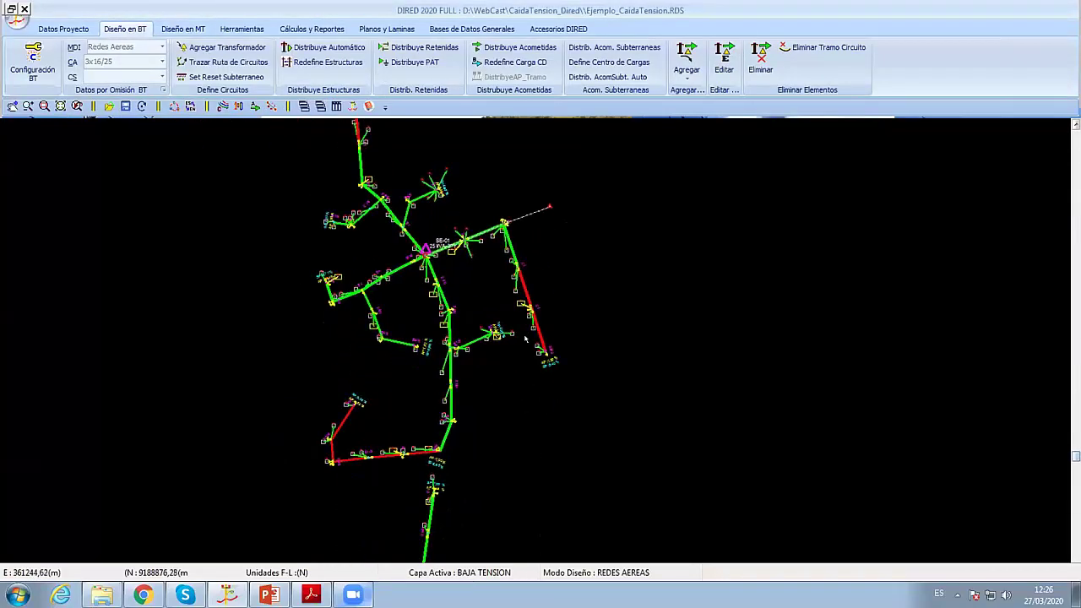
{"action": "scroll", "coordinate": [534, 279], "scroll_direction": "up", "scroll_amount": 1}
{"action": "scroll", "coordinate": [534, 279], "scroll_direction": "up", "scroll_amount": 3}
{"action": "middle_click_drag", "start_coordinate": [507, 287], "coordinate": [518, 407]}
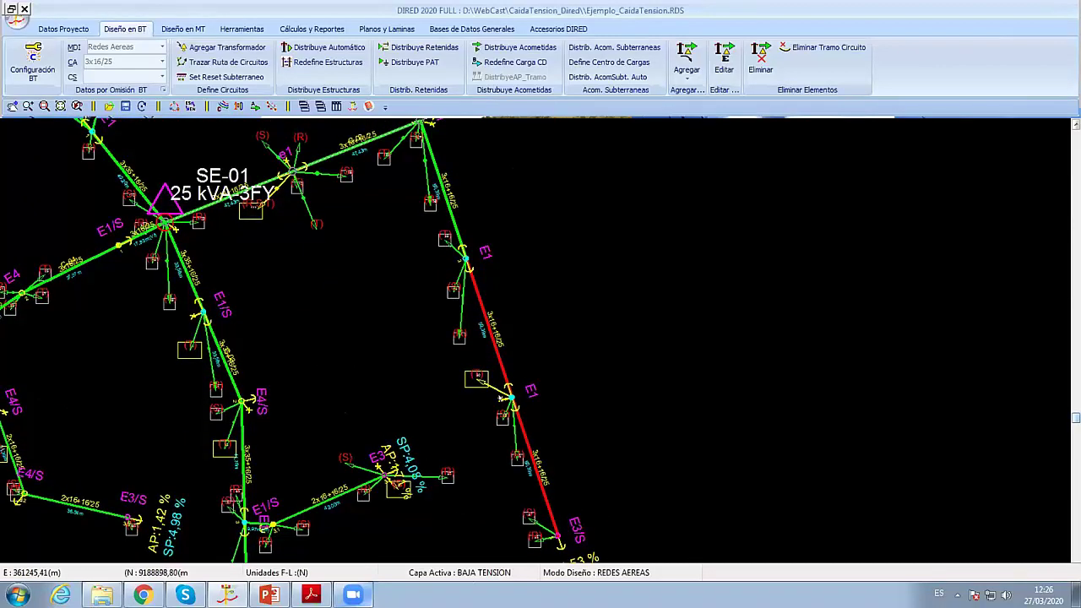
{"action": "scroll", "coordinate": [530, 392], "scroll_direction": "down", "scroll_amount": 1}
{"action": "scroll", "coordinate": [530, 392], "scroll_direction": "down", "scroll_amount": 1}
{"action": "scroll", "coordinate": [538, 157], "scroll_direction": "up", "scroll_amount": 2}
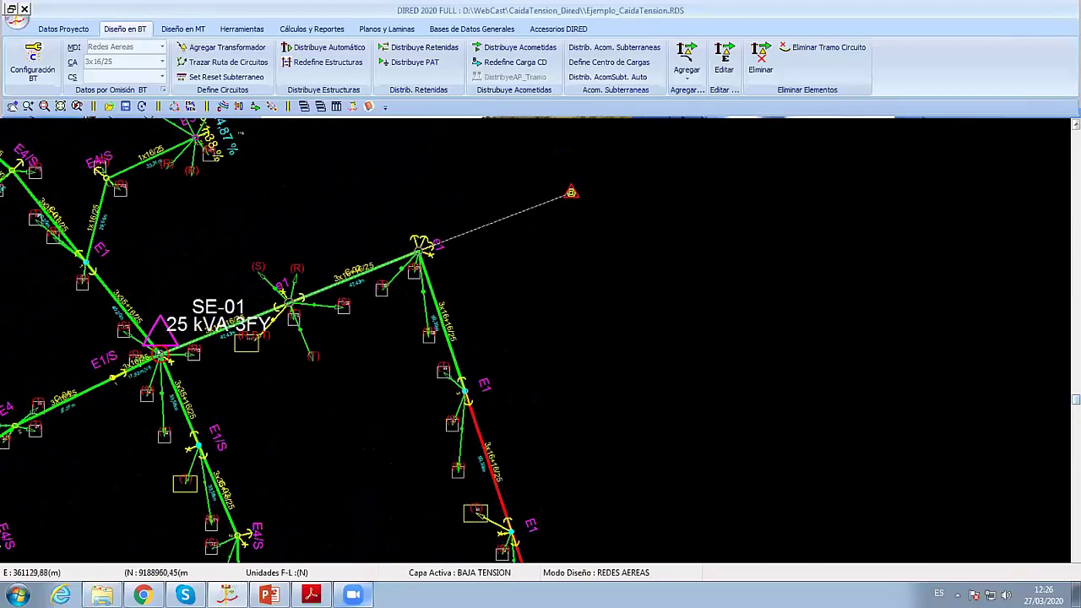
{"action": "double_click", "coordinate": [158, 353]}
Step: Close the transformer data unchanged, return to low-voltage design and reapply Configuración BT, turning SE-01's branches green
{"action": "left_click", "coordinate": [263, 419]}
{"action": "left_click", "coordinate": [63, 29]}
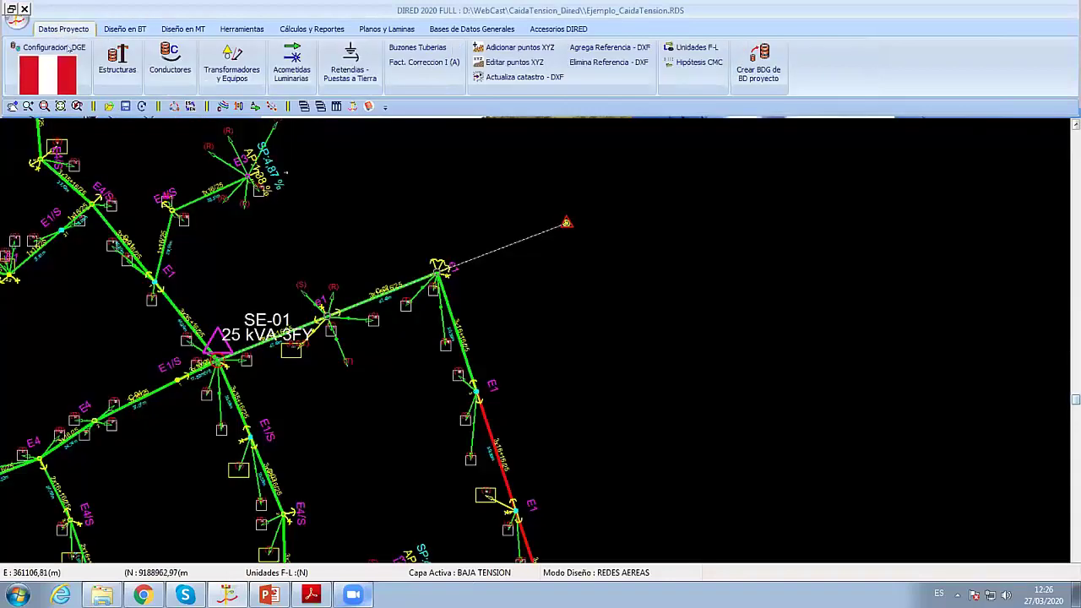
{"action": "left_click", "coordinate": [123, 29]}
{"action": "left_click", "coordinate": [33, 61]}
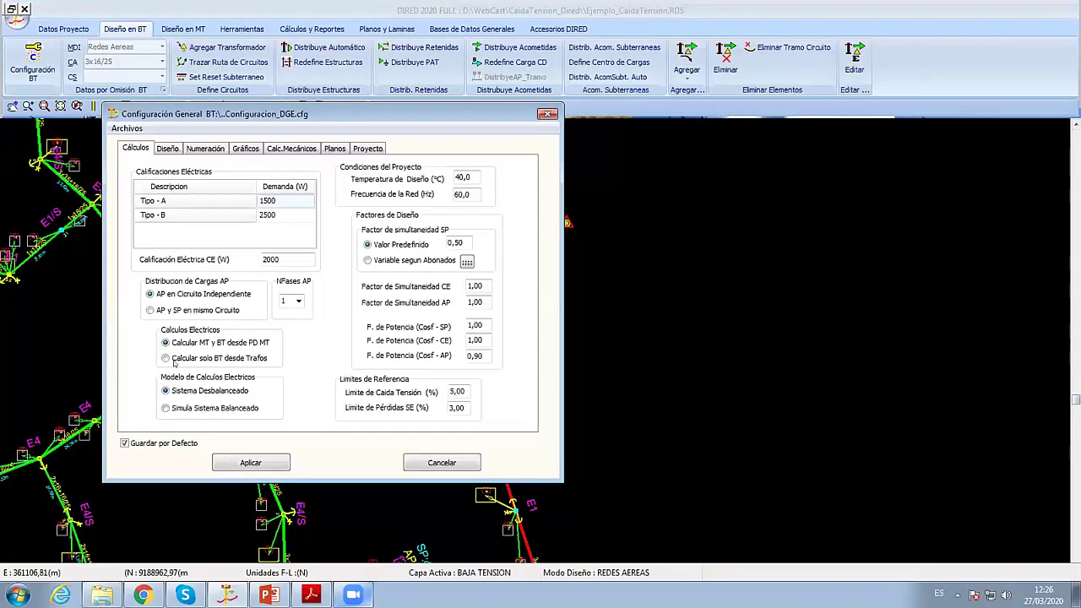
{"action": "left_click", "coordinate": [243, 460]}
{"action": "scroll", "coordinate": [276, 471], "scroll_direction": "down", "scroll_amount": 1}
{"action": "scroll", "coordinate": [304, 405], "scroll_direction": "down", "scroll_amount": 1}
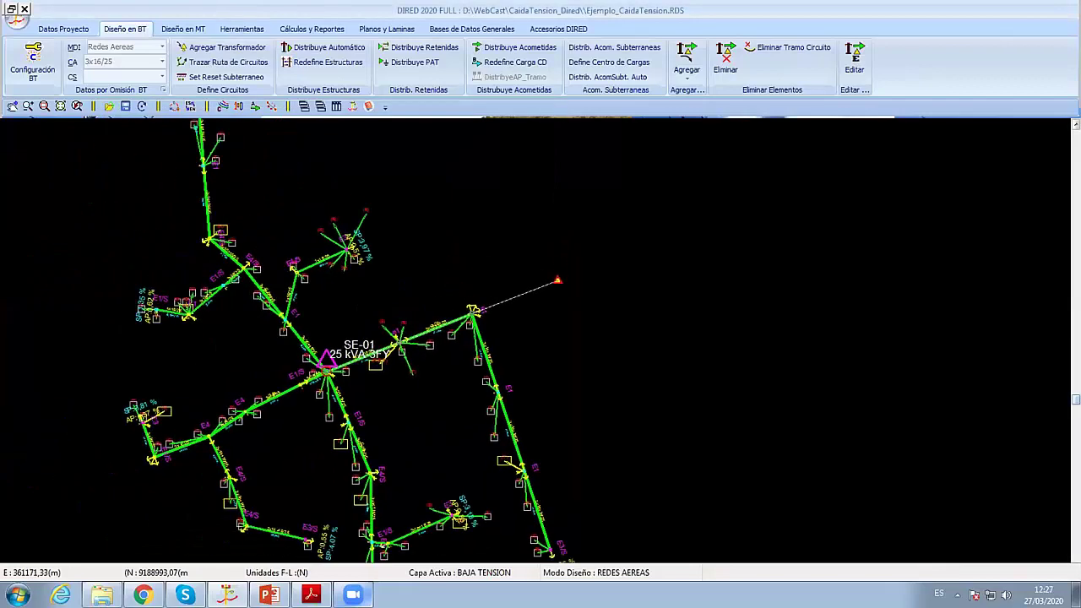
{"action": "scroll", "coordinate": [347, 287], "scroll_direction": "up", "scroll_amount": 1}
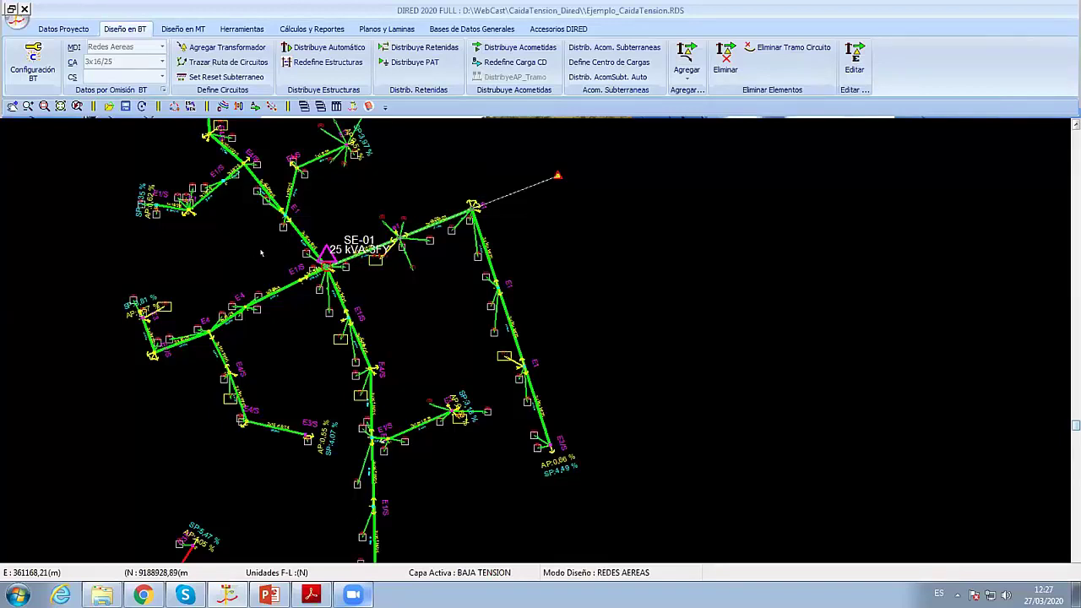
Step: Apply 'Calcular MT y BT desde PD MT' with 'Simula Sistema Balanceado' in Configuración General BT
{"action": "left_click", "coordinate": [32, 61]}
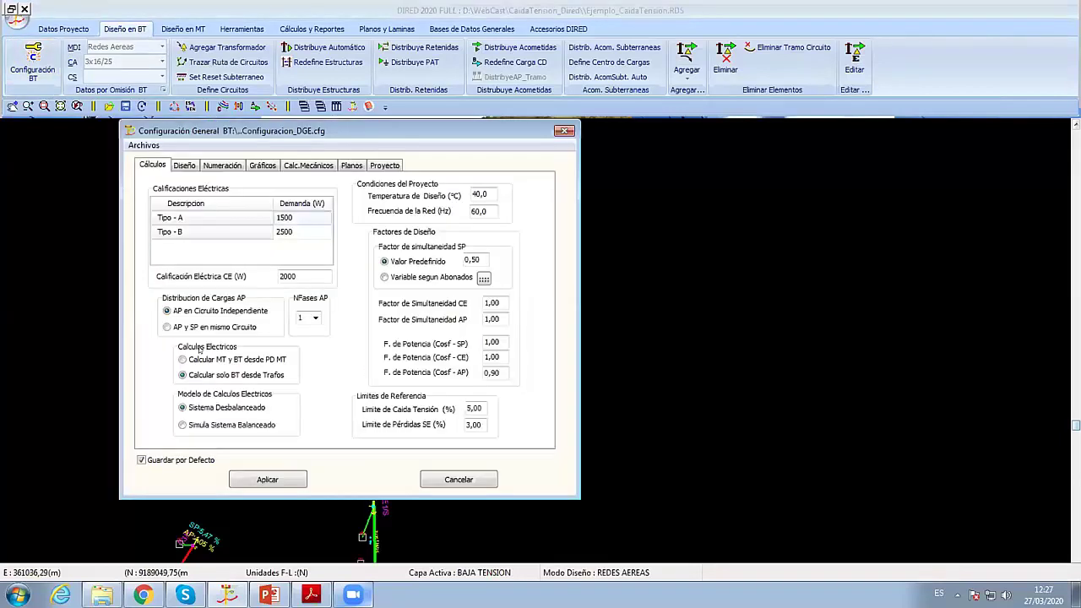
{"action": "left_click", "coordinate": [203, 361]}
{"action": "left_click", "coordinate": [210, 375]}
{"action": "left_click", "coordinate": [188, 425]}
{"action": "left_click", "coordinate": [221, 363]}
{"action": "left_click", "coordinate": [267, 478]}
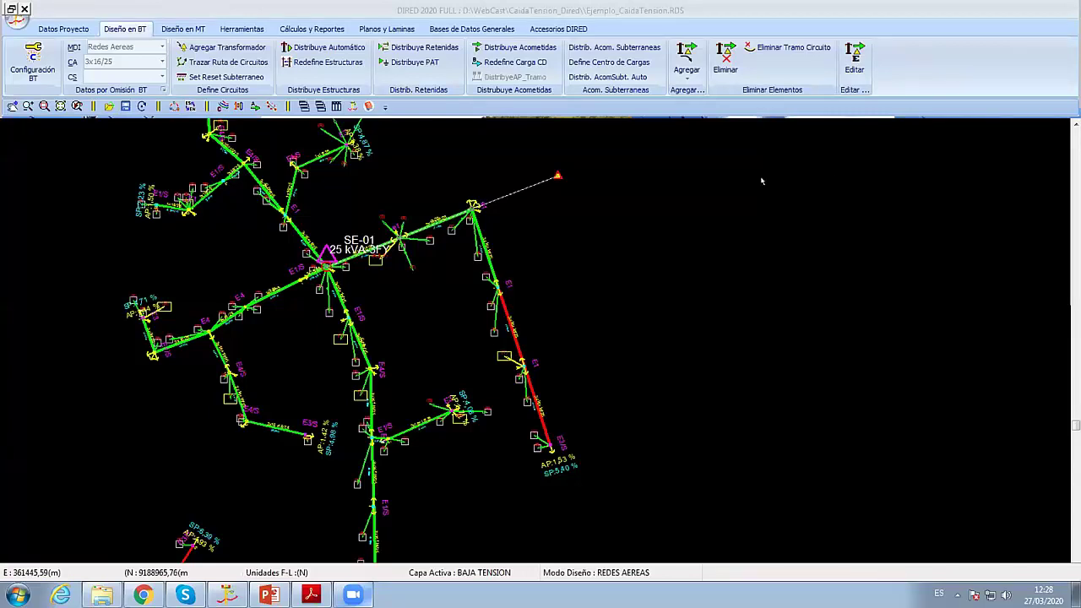
Step: Browse the E: drive in the Abrir dialog, cancel, and zoom around the network
{"action": "left_click", "coordinate": [18, 19]}
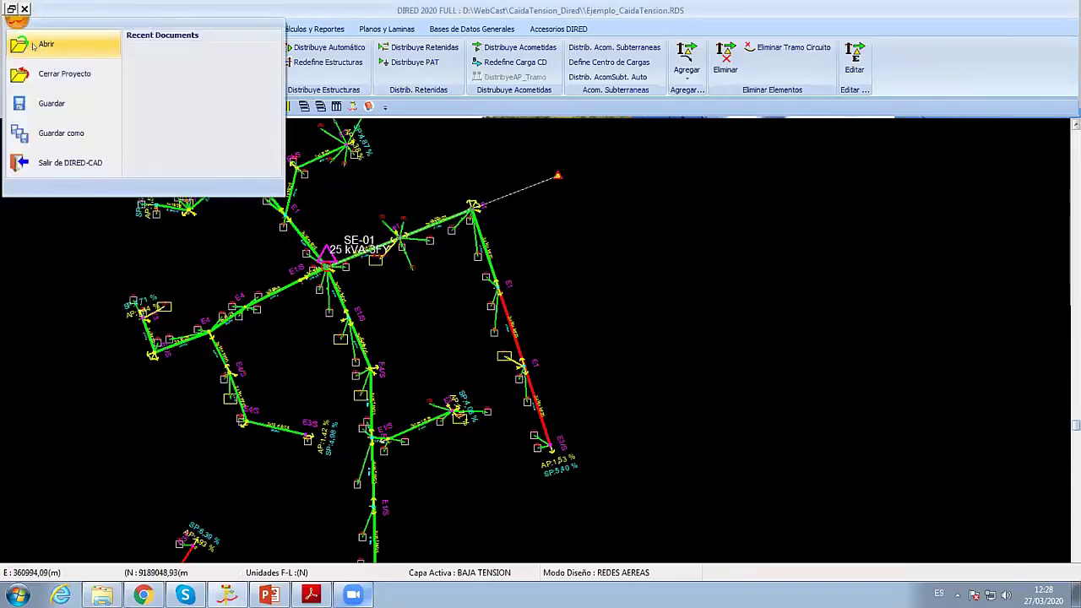
{"action": "left_click", "coordinate": [34, 46]}
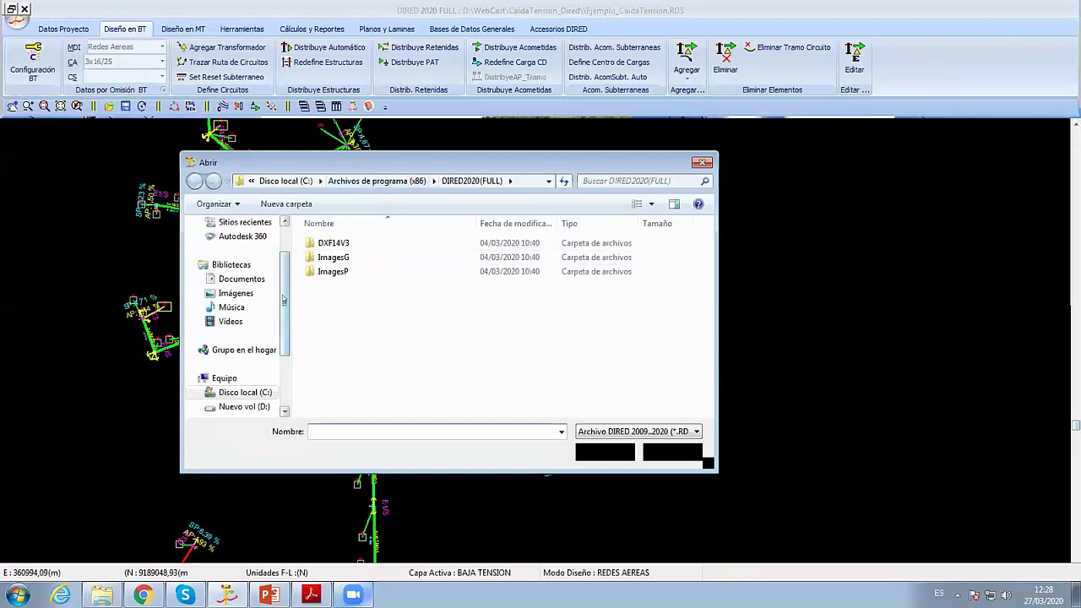
{"action": "left_click", "coordinate": [244, 349]}
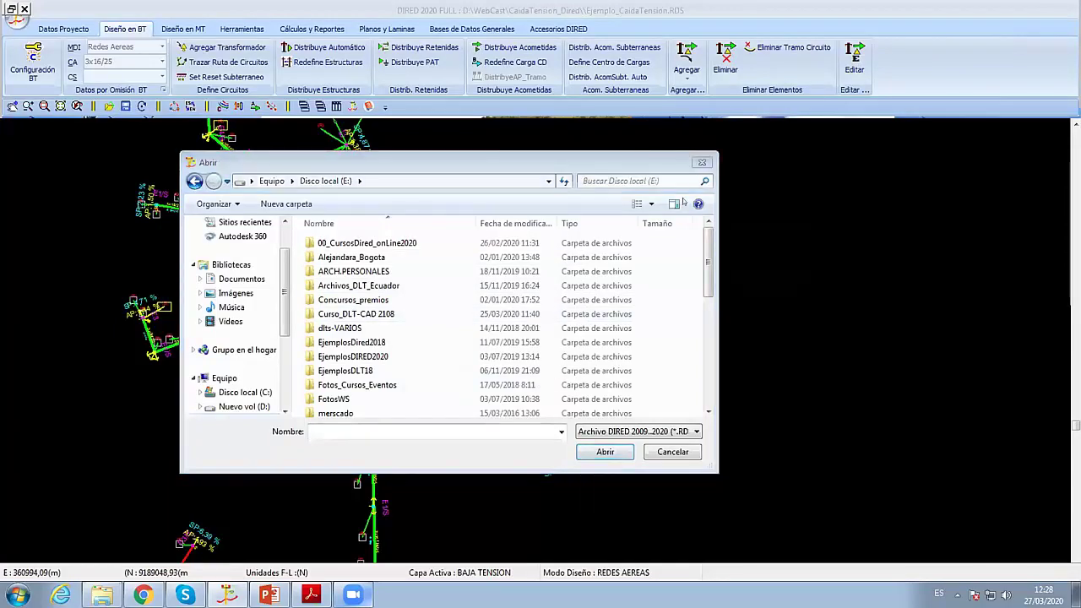
{"action": "left_click", "coordinate": [672, 451]}
{"action": "scroll", "coordinate": [372, 299], "scroll_direction": "down", "scroll_amount": 2}
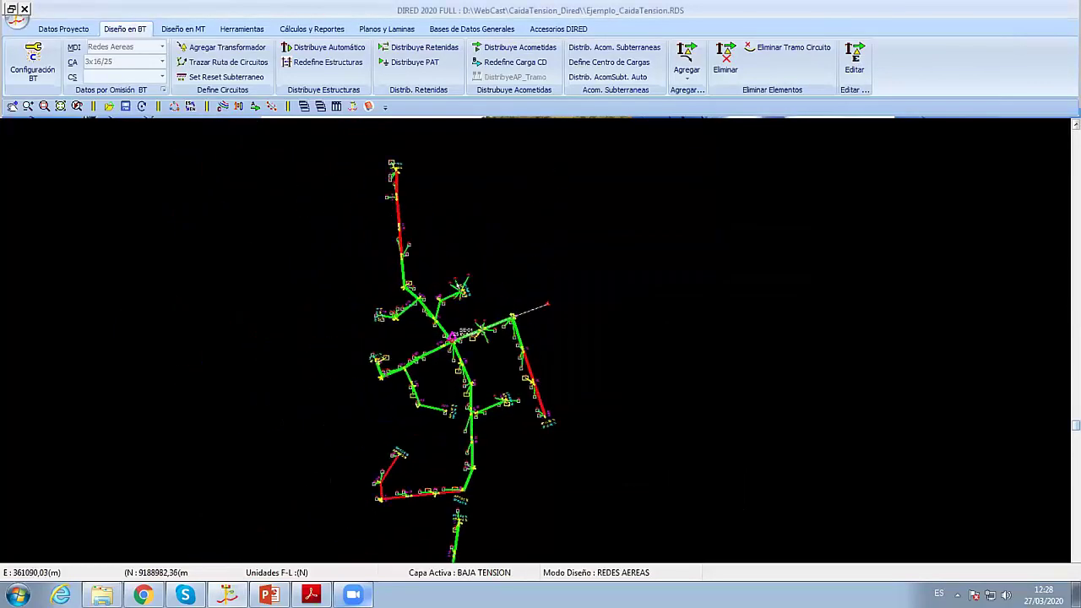
{"action": "scroll", "coordinate": [446, 330], "scroll_direction": "up", "scroll_amount": 2}
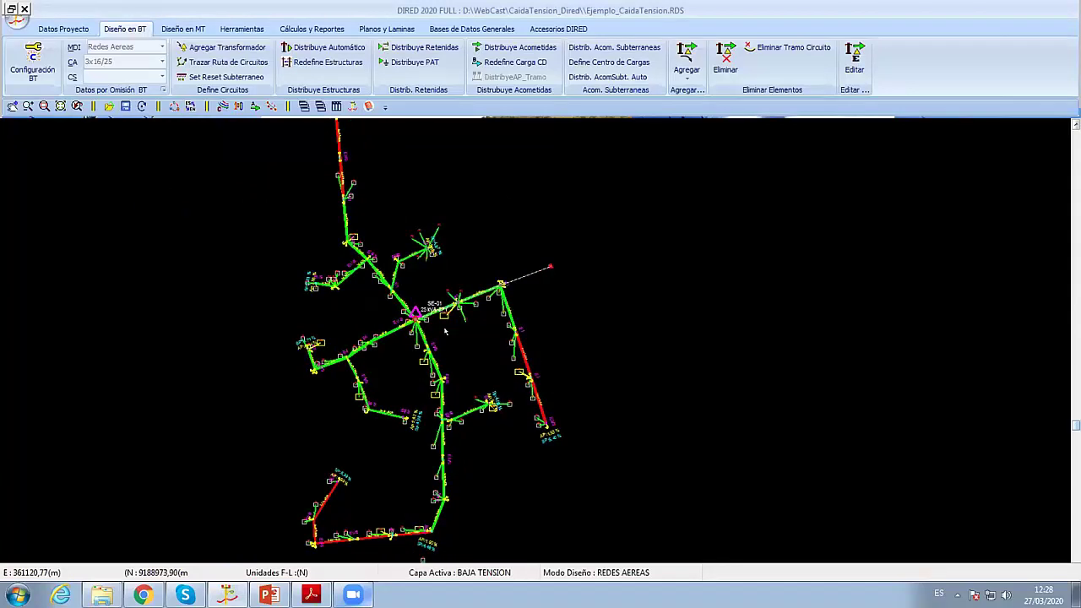
{"action": "scroll", "coordinate": [445, 331], "scroll_direction": "up", "scroll_amount": 1}
{"action": "scroll", "coordinate": [446, 331], "scroll_direction": "down", "scroll_amount": 1}
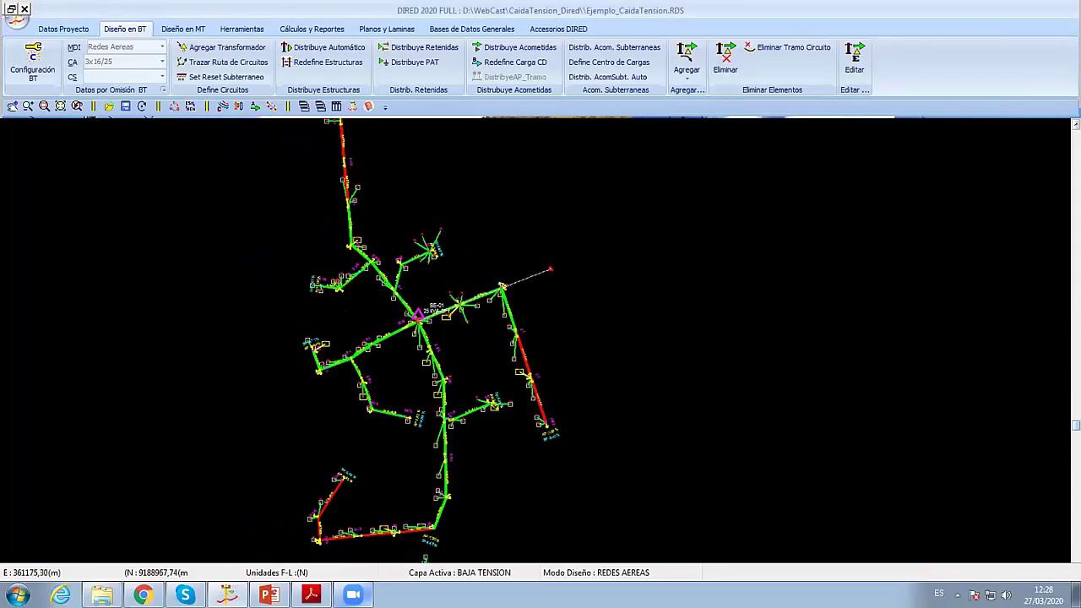
{"action": "scroll", "coordinate": [458, 319], "scroll_direction": "up", "scroll_amount": 1}
{"action": "scroll", "coordinate": [539, 401], "scroll_direction": "up", "scroll_amount": 1}
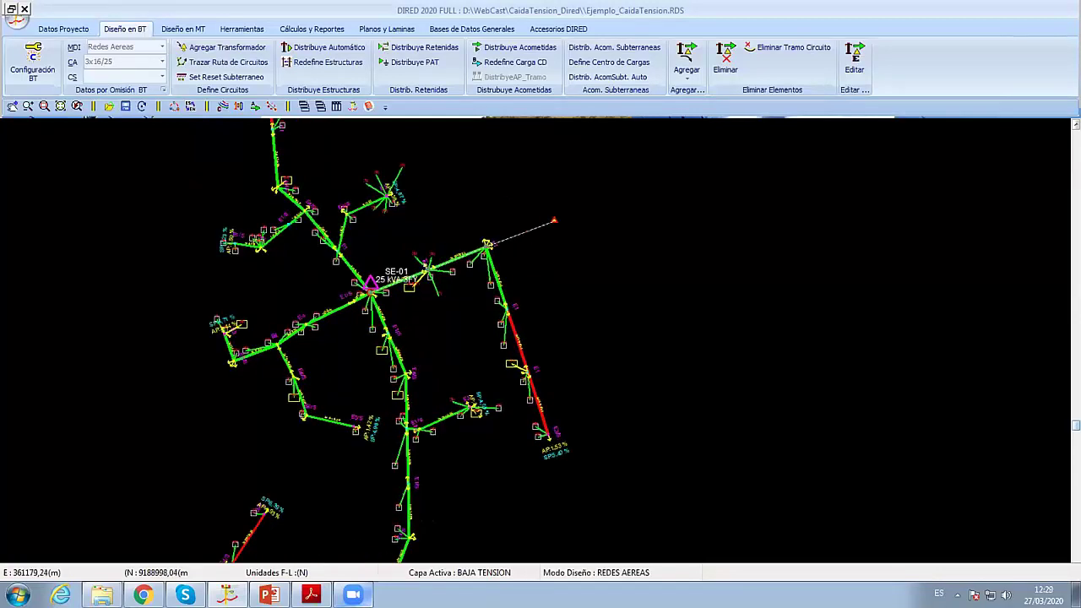
{"action": "scroll", "coordinate": [536, 408], "scroll_direction": "down", "scroll_amount": 1}
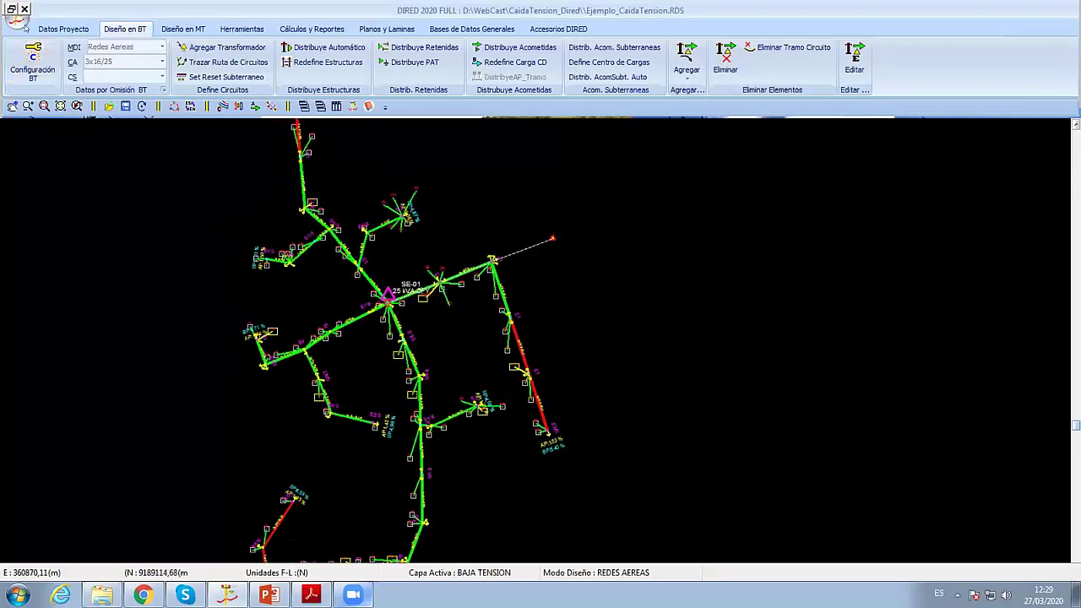
Step: Reopen the Abrir dialog on the HP v165w (H:) drive
{"action": "left_click", "coordinate": [17, 23]}
{"action": "left_click", "coordinate": [29, 43]}
{"action": "left_click", "coordinate": [243, 335]}
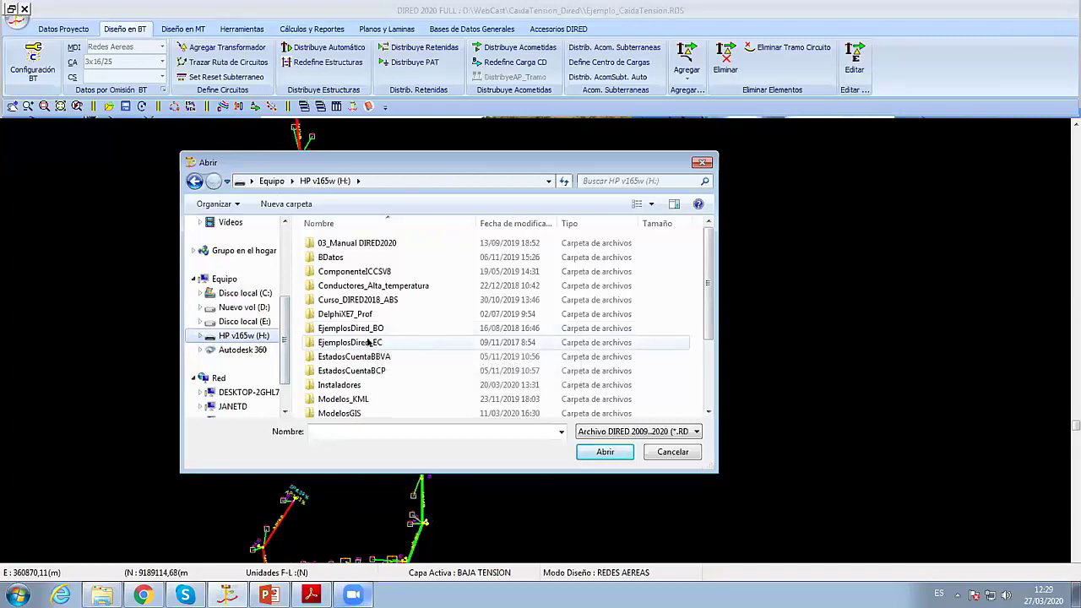
Step: Open the HARAS 4 01032019 - 02_rev2 project from the EjemplosDired_EC folder
{"action": "double_click", "coordinate": [371, 342]}
{"action": "left_click", "coordinate": [366, 243]}
{"action": "left_click", "coordinate": [593, 449]}
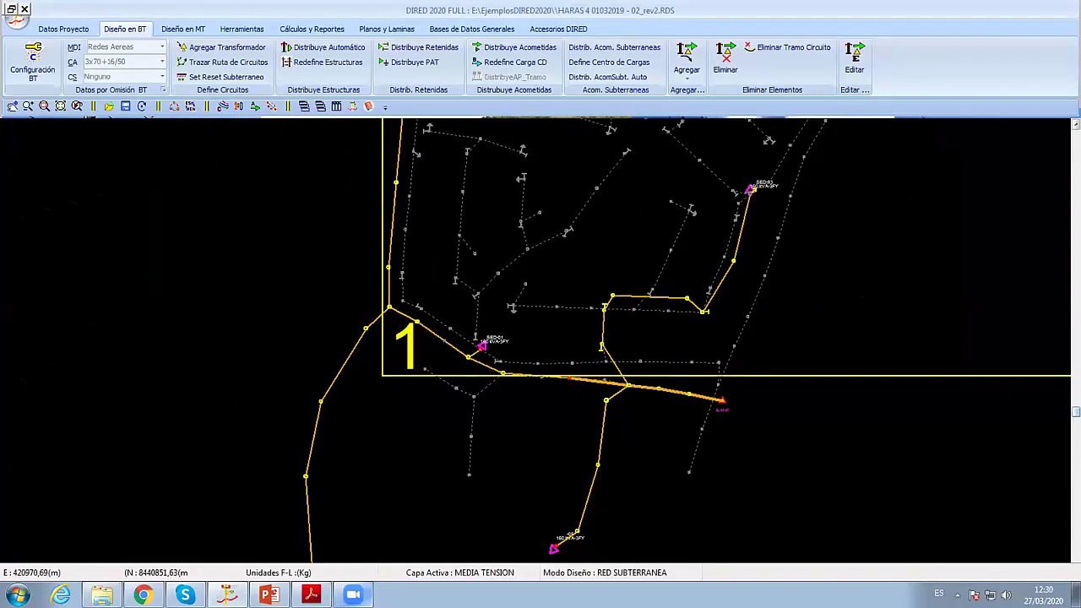
Step: Zoom and pan the drawing to the feeder around SED-01 and the AL-M-3F supply point
{"action": "scroll", "coordinate": [536, 259], "scroll_direction": "up", "scroll_amount": 2}
{"action": "scroll", "coordinate": [535, 259], "scroll_direction": "up", "scroll_amount": 1}
{"action": "scroll", "coordinate": [536, 258], "scroll_direction": "up", "scroll_amount": 1}
{"action": "mouse_move", "coordinate": [535, 259]}
{"action": "middle_mouse_down"}
{"action": "mouse_move", "coordinate": [554, 430]}
{"action": "mouse_move", "coordinate": [607, 295]}
{"action": "middle_mouse_up"}
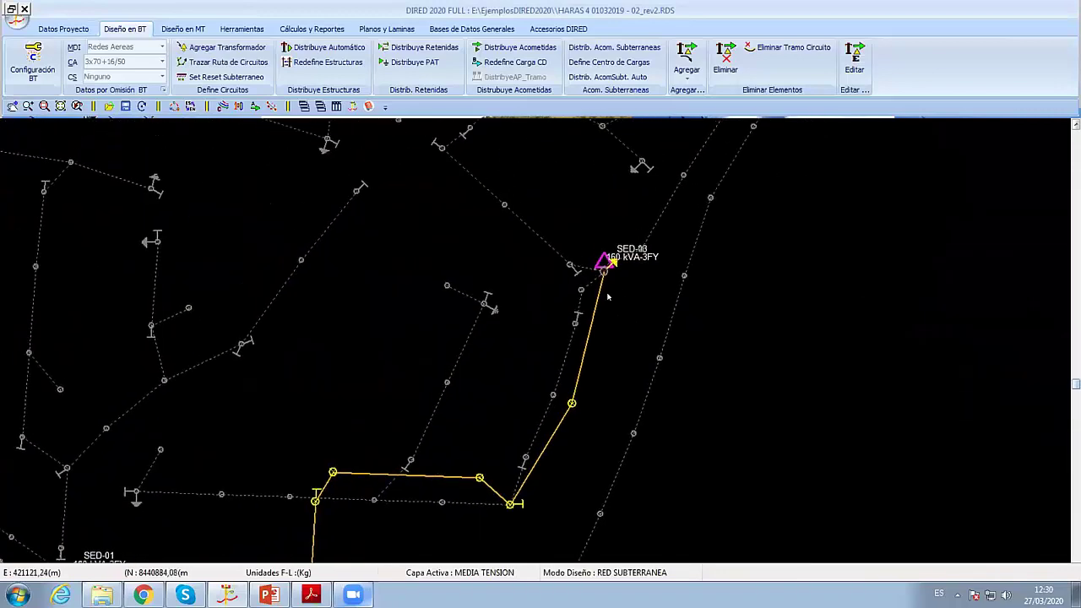
{"action": "scroll", "coordinate": [379, 333], "scroll_direction": "down", "scroll_amount": 2}
{"action": "scroll", "coordinate": [232, 197], "scroll_direction": "up", "scroll_amount": 1}
{"action": "scroll", "coordinate": [232, 197], "scroll_direction": "up", "scroll_amount": 1}
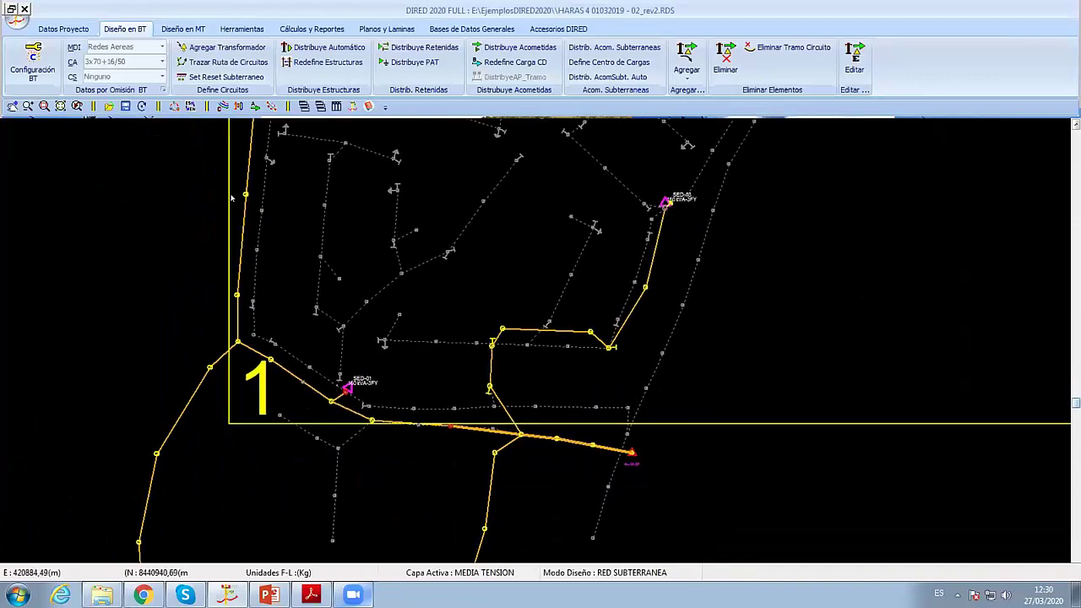
{"action": "scroll", "coordinate": [538, 393], "scroll_direction": "down", "scroll_amount": 1}
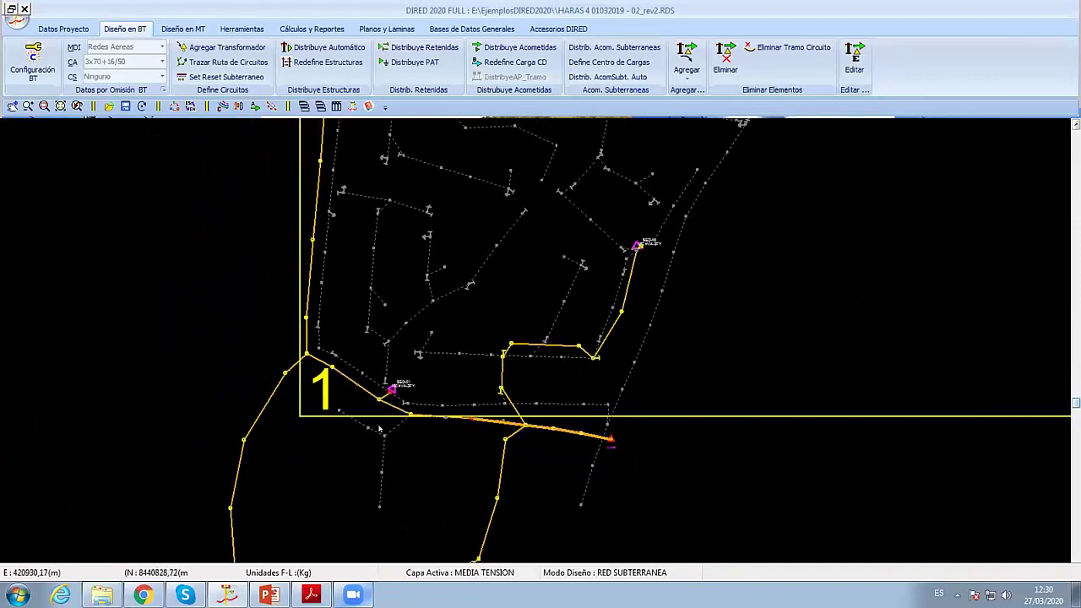
{"action": "middle_click_drag", "start_coordinate": [380, 429], "coordinate": [427, 257]}
{"action": "scroll", "coordinate": [276, 425], "scroll_direction": "up", "scroll_amount": 1}
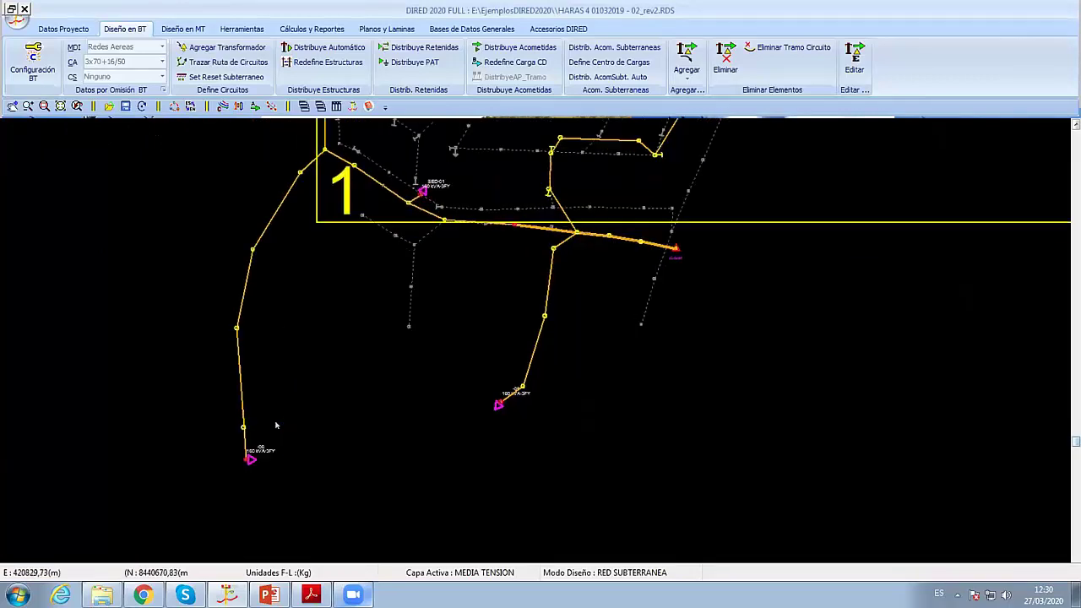
{"action": "scroll", "coordinate": [275, 424], "scroll_direction": "up", "scroll_amount": 1}
{"action": "scroll", "coordinate": [473, 355], "scroll_direction": "up", "scroll_amount": 1}
{"action": "scroll", "coordinate": [591, 338], "scroll_direction": "up", "scroll_amount": 2}
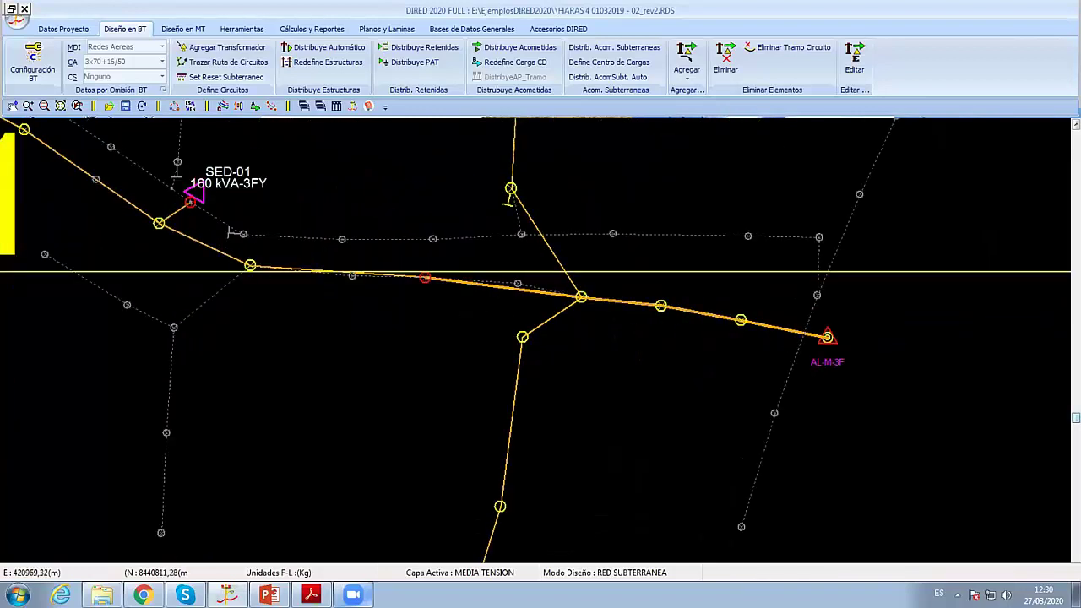
Step: Set the feeder supply point's nominal voltage to 22,5 kV
{"action": "double_click", "coordinate": [195, 201]}
{"action": "left_click", "coordinate": [196, 354]}
{"action": "double_click", "coordinate": [190, 181]}
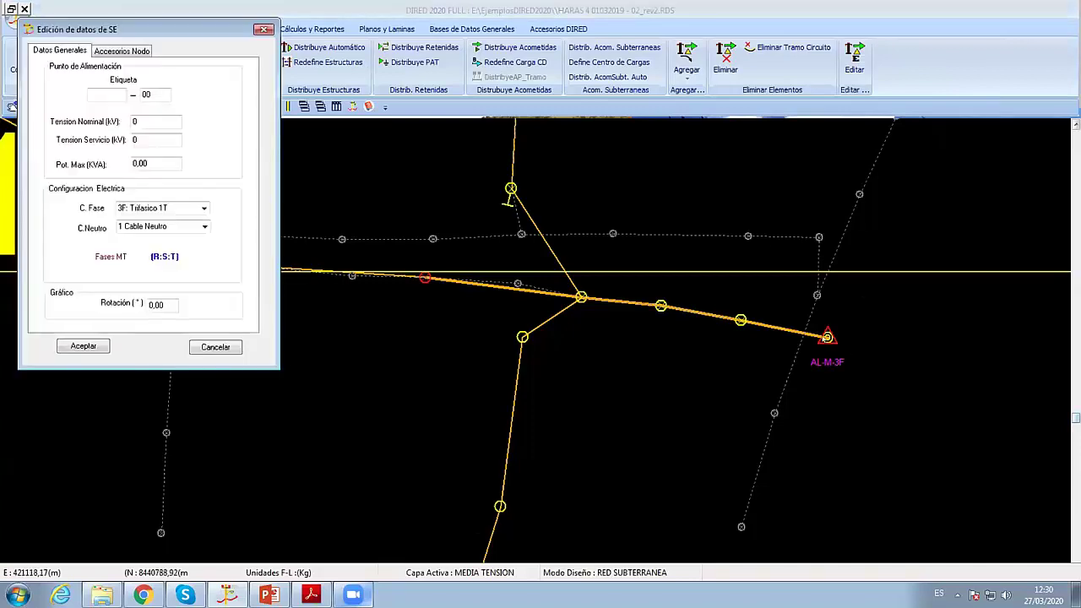
{"action": "left_click", "coordinate": [156, 122]}
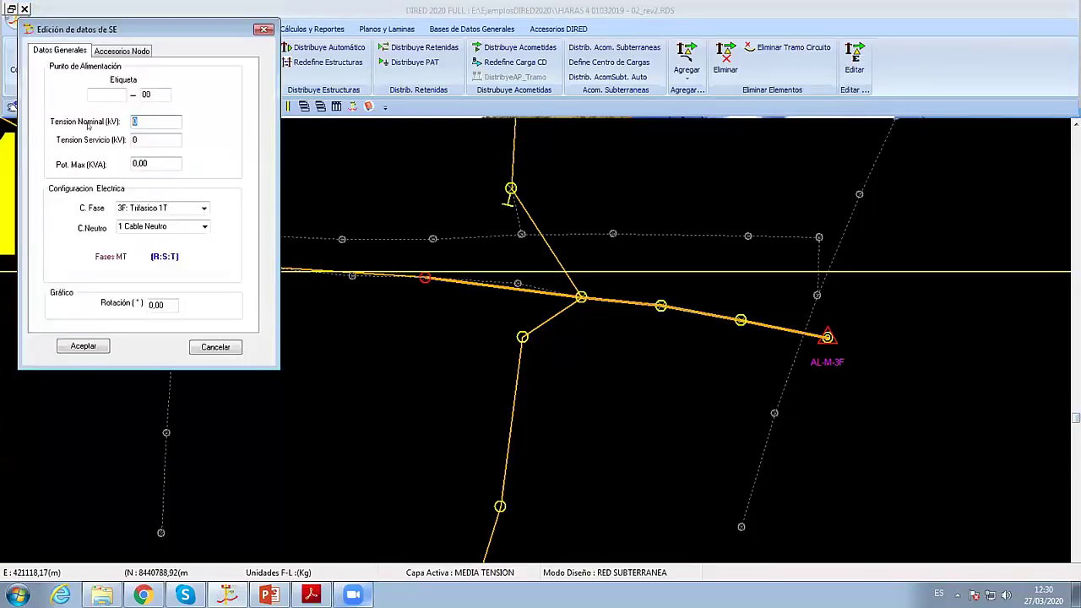
{"action": "type", "text": "22,5"}
{"action": "key", "text": "Return"}
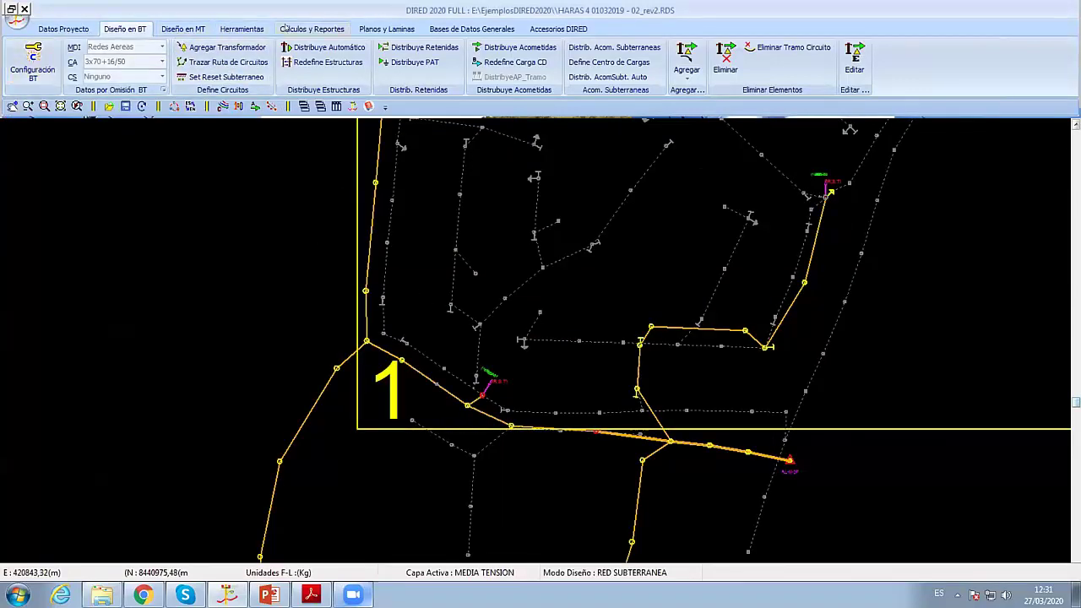
Step: Apply the general MT calculation settings and review the MT voltage-drop table
{"action": "left_click", "coordinate": [287, 28]}
{"action": "left_click", "coordinate": [59, 48]}
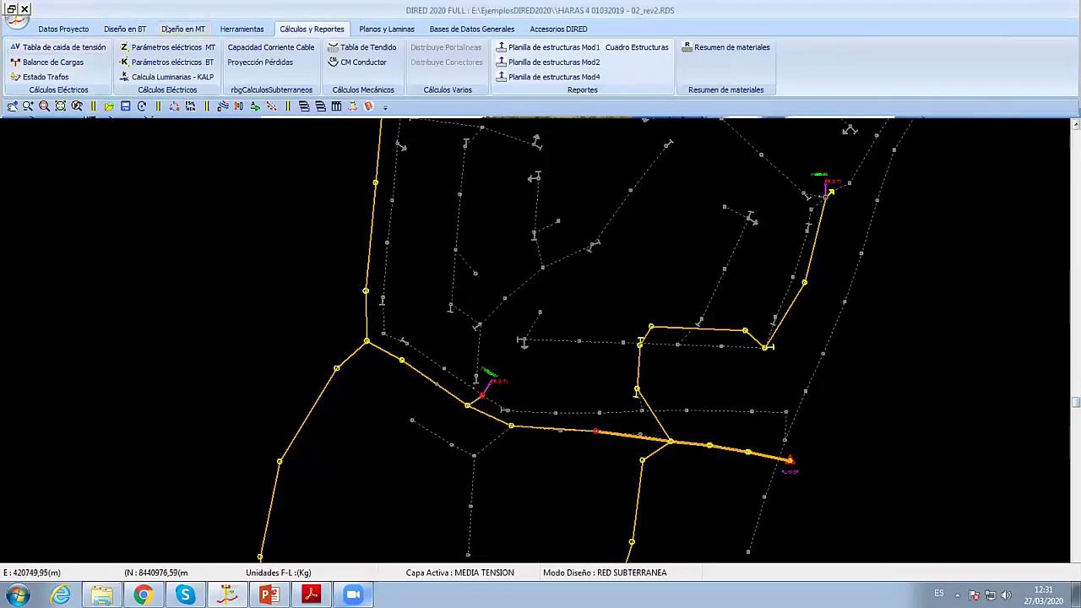
{"action": "left_click", "coordinate": [182, 29]}
{"action": "left_click", "coordinate": [32, 60]}
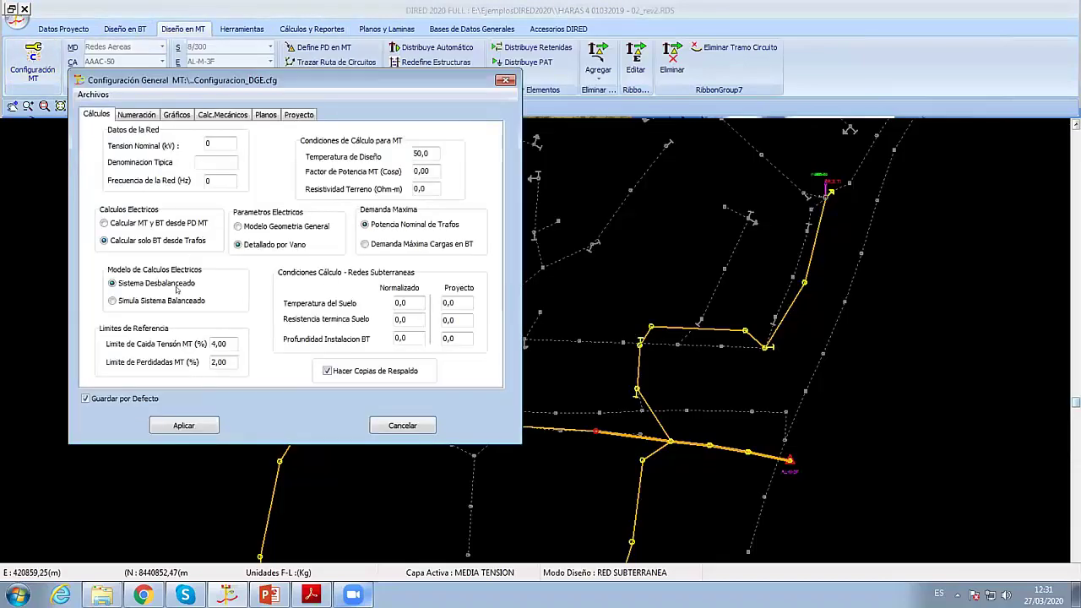
{"action": "left_click", "coordinate": [184, 426]}
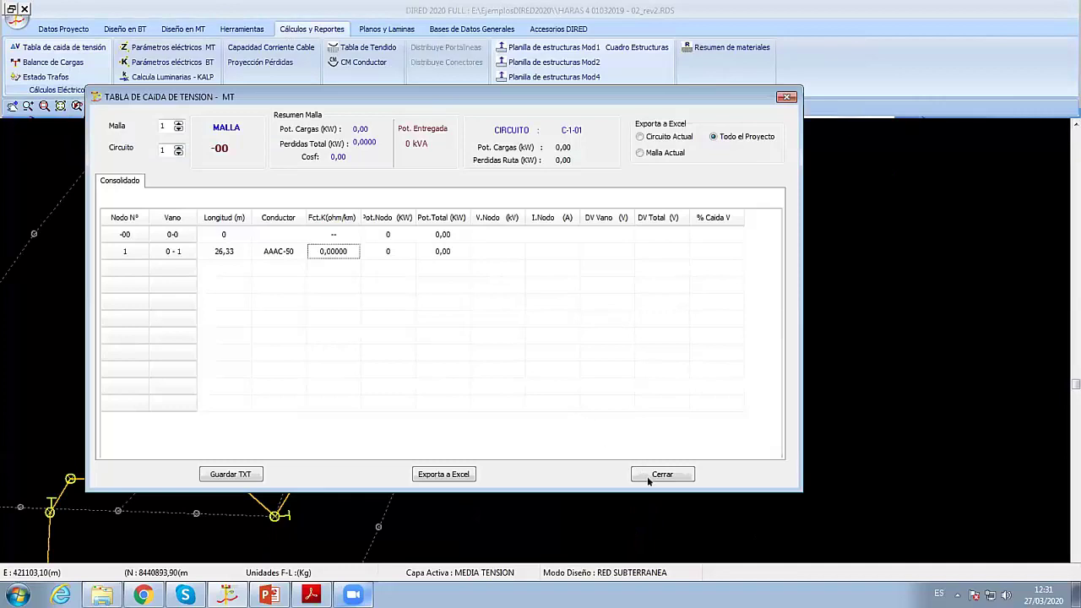
{"action": "left_click", "coordinate": [650, 478]}
Step: Close the HARAS project, answering the save prompt, to return to Ejemplo_CaidaTension
{"action": "scroll", "coordinate": [524, 384], "scroll_direction": "up", "scroll_amount": 1}
{"action": "scroll", "coordinate": [524, 384], "scroll_direction": "up", "scroll_amount": 1}
{"action": "scroll", "coordinate": [525, 384], "scroll_direction": "down", "scroll_amount": 3}
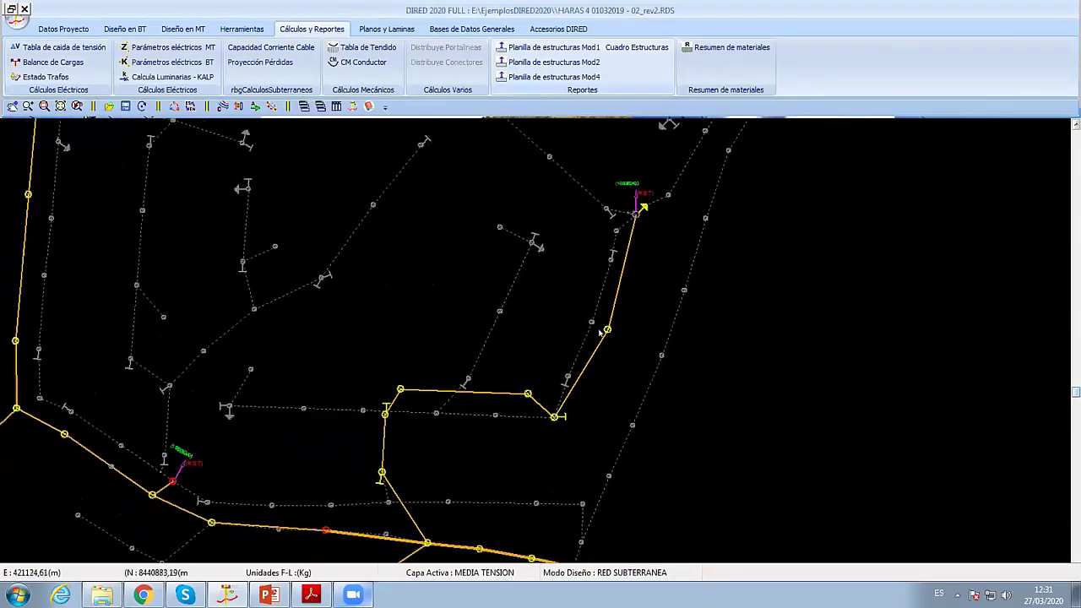
{"action": "scroll", "coordinate": [597, 334], "scroll_direction": "up", "scroll_amount": 1}
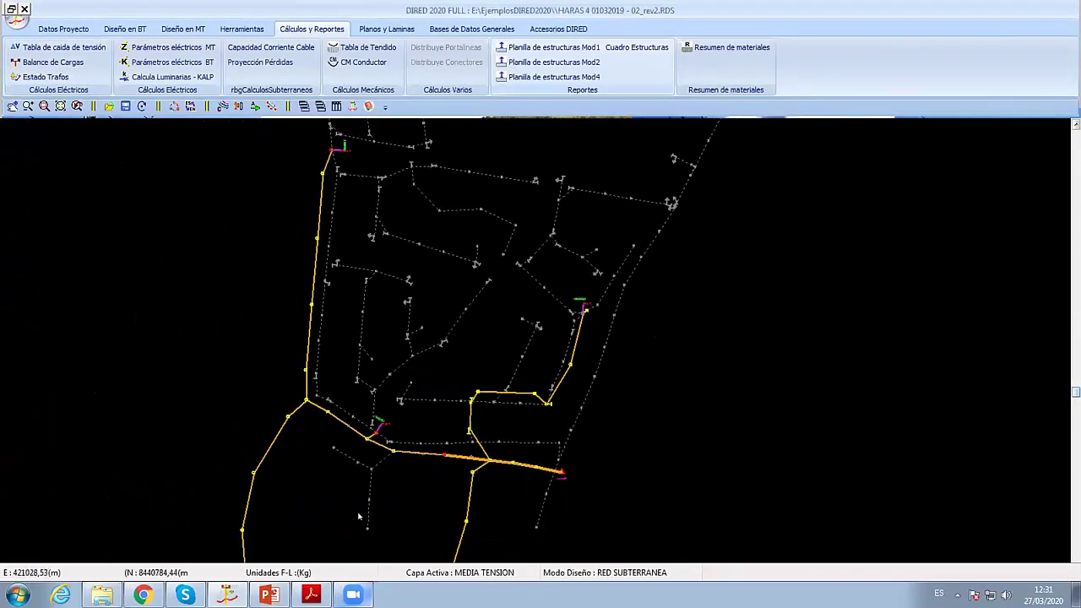
{"action": "left_click", "coordinate": [241, 588]}
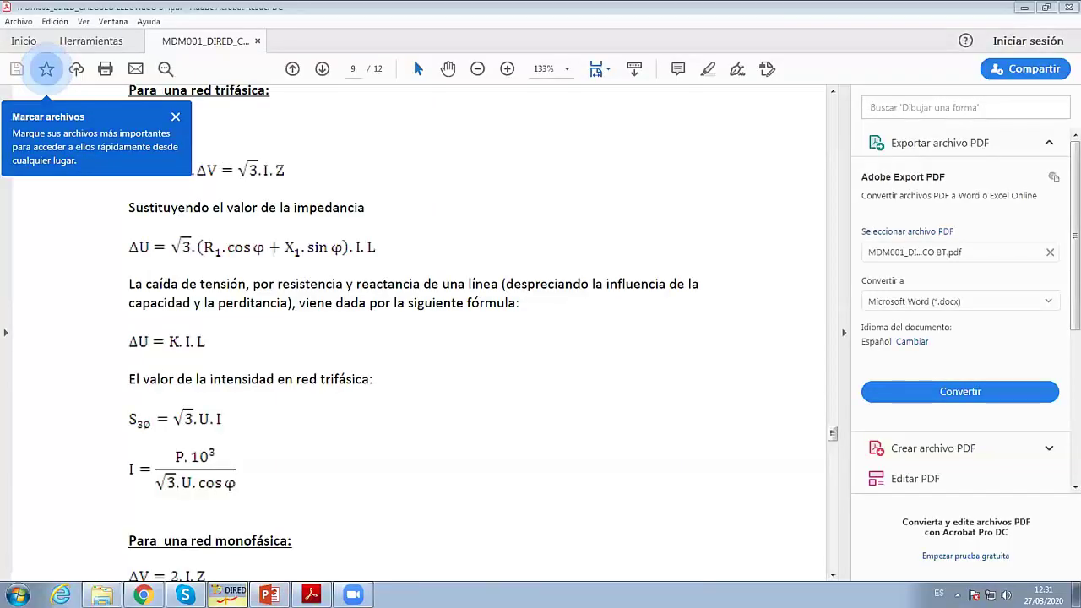
{"action": "left_click", "coordinate": [228, 595]}
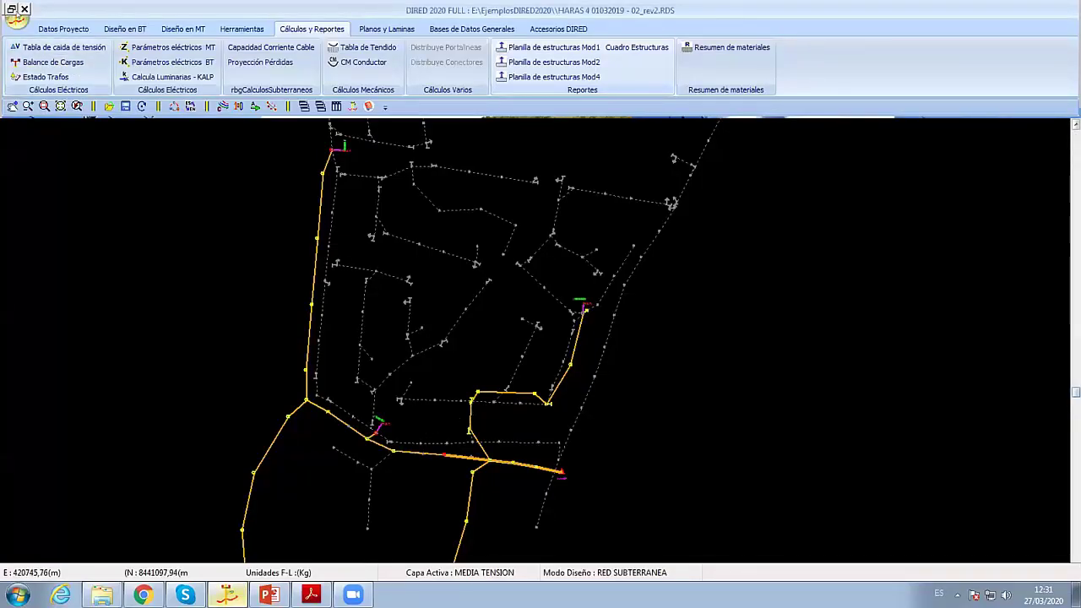
{"action": "left_click", "coordinate": [25, 8]}
{"action": "left_click", "coordinate": [582, 315]}
Step: Make medium voltage the active layer and change the SE-01 feeder span to three-phase AAAC-35
{"action": "scroll", "coordinate": [415, 255], "scroll_direction": "down", "scroll_amount": 1}
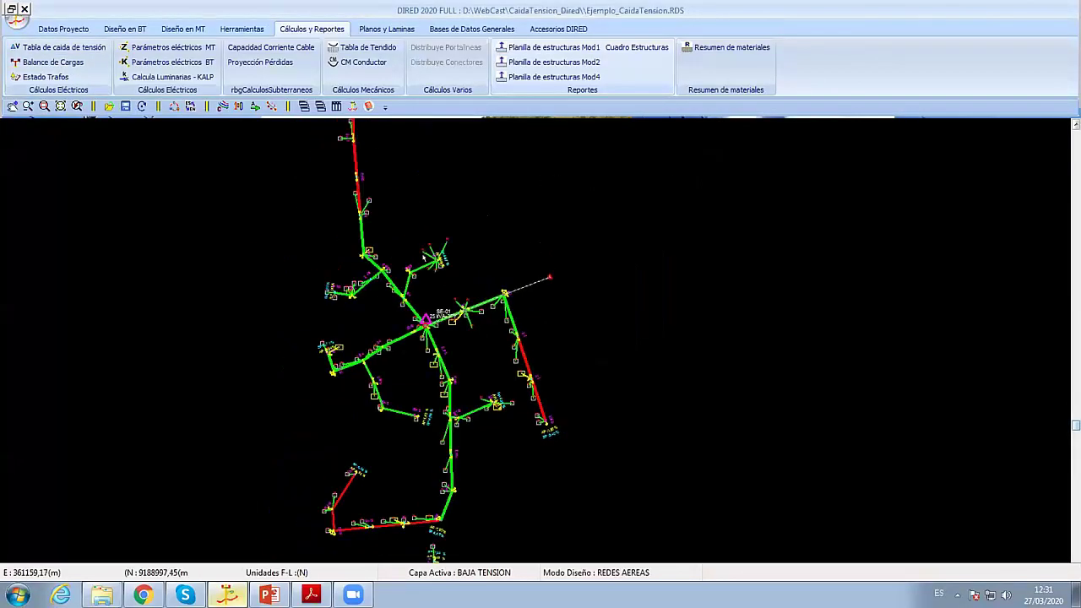
{"action": "left_click", "coordinate": [483, 578]}
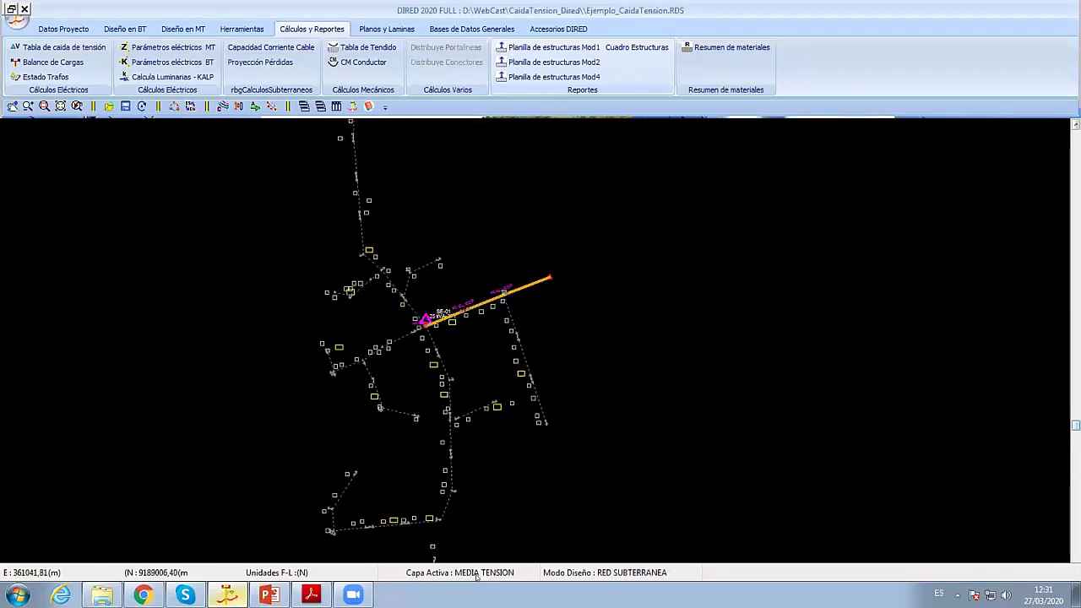
{"action": "scroll", "coordinate": [412, 247], "scroll_direction": "up", "scroll_amount": 2}
{"action": "scroll", "coordinate": [412, 247], "scroll_direction": "up", "scroll_amount": 2}
{"action": "scroll", "coordinate": [412, 246], "scroll_direction": "up", "scroll_amount": 2}
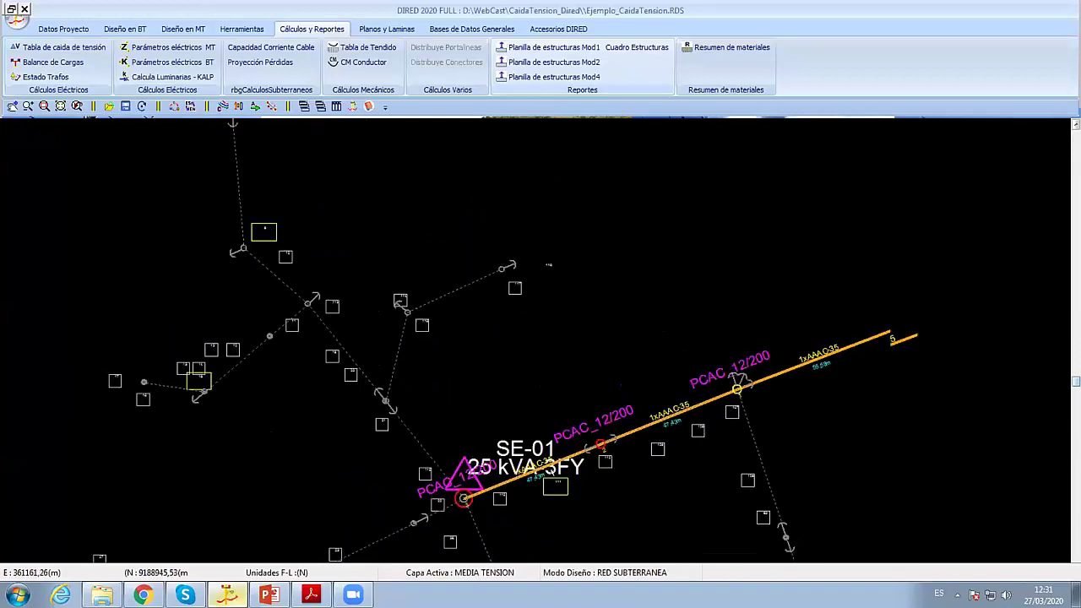
{"action": "middle_click_drag", "start_coordinate": [545, 496], "coordinate": [545, 386]}
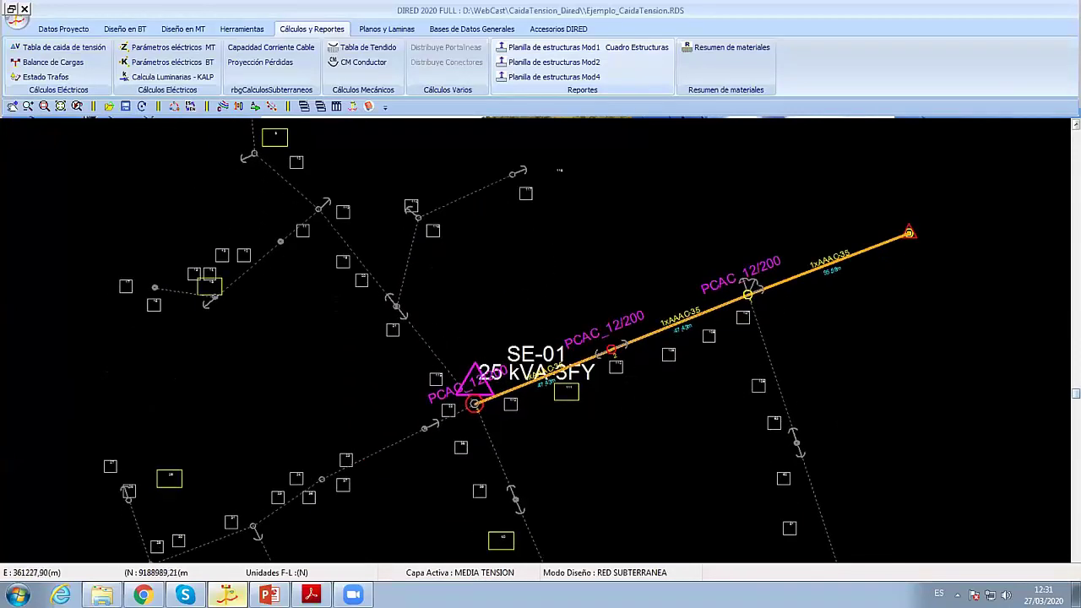
{"action": "left_click", "coordinate": [720, 304]}
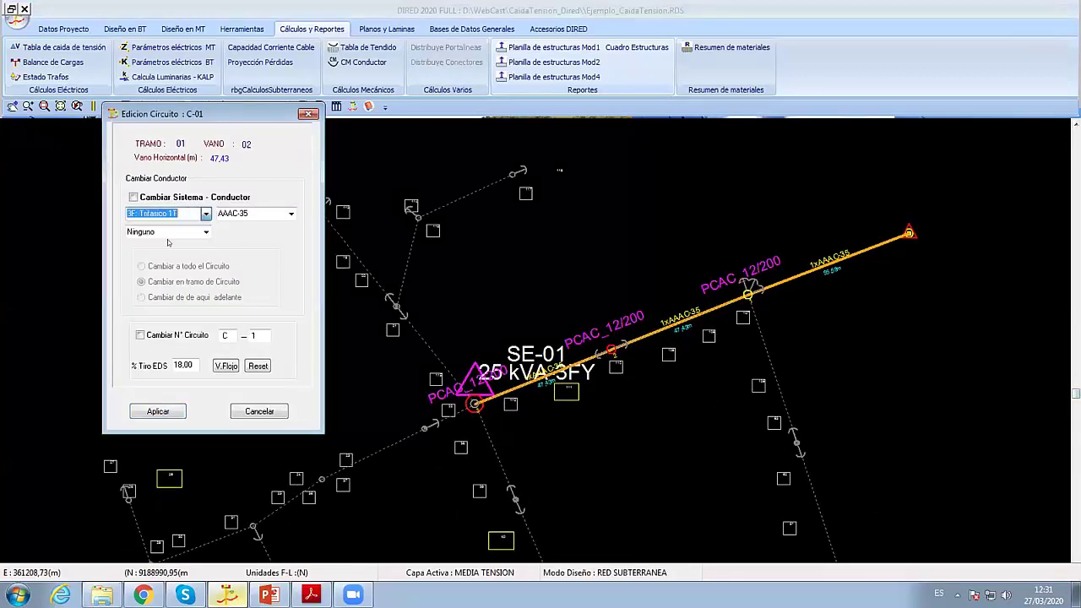
{"action": "left_click", "coordinate": [173, 413]}
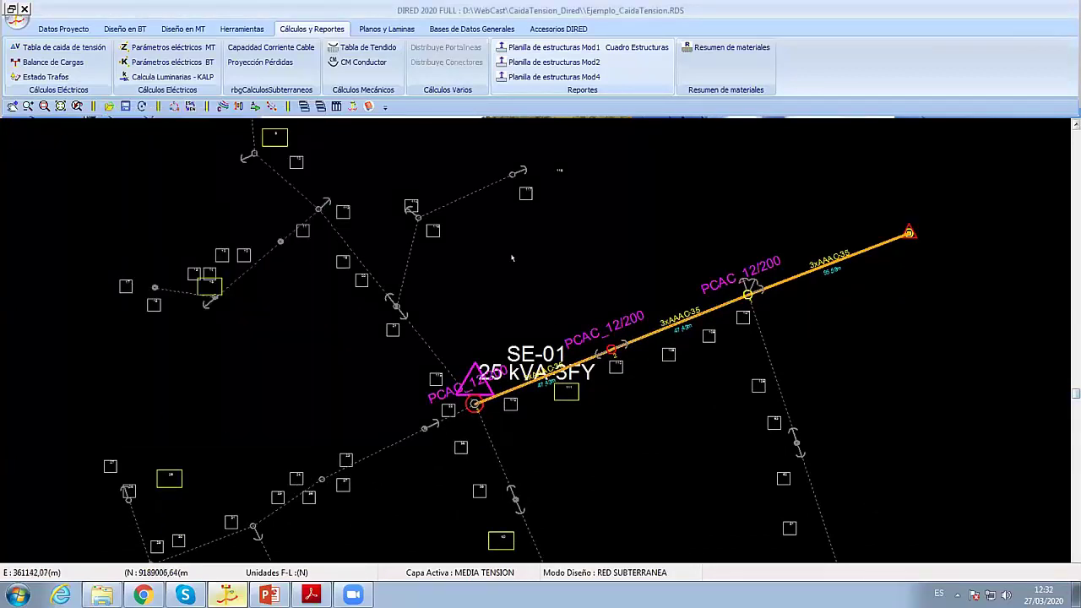
Step: Trace a new MT route from SE-01 west and up to SE-03
{"action": "left_click", "coordinate": [183, 29]}
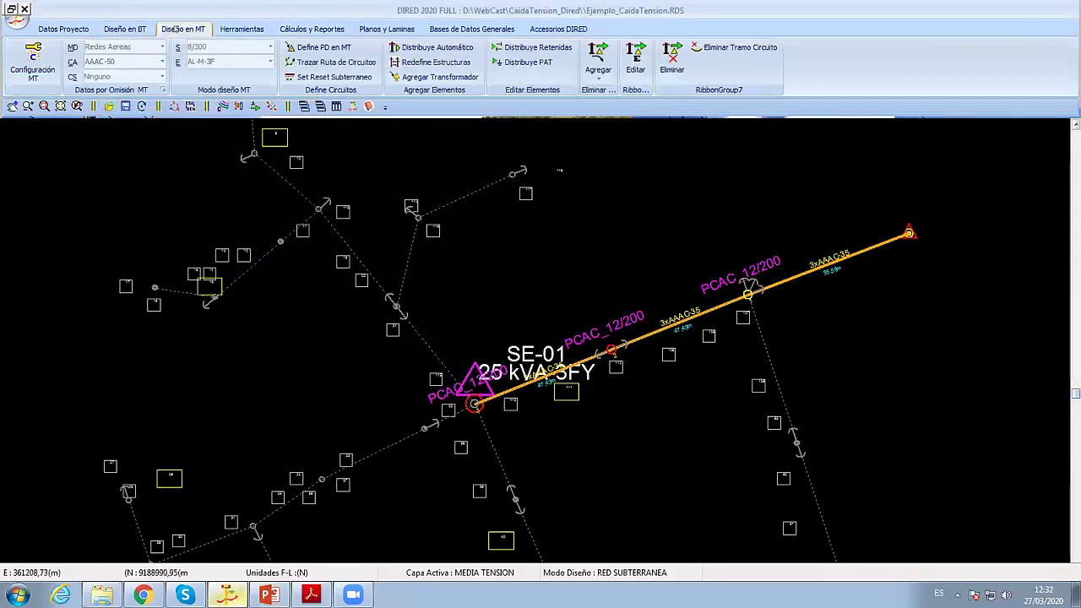
{"action": "left_click", "coordinate": [474, 403]}
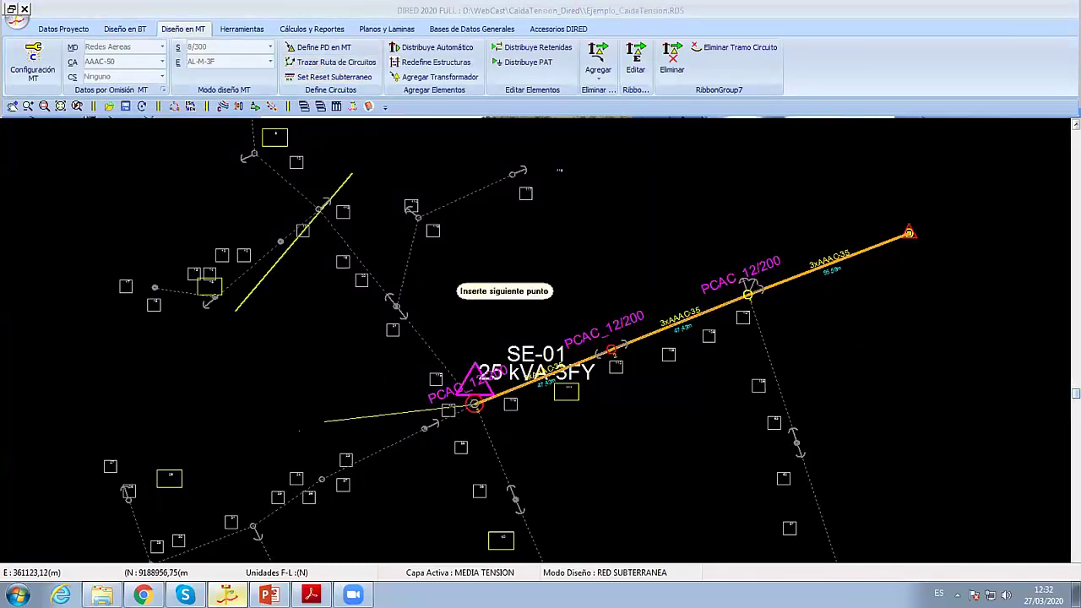
{"action": "left_click", "coordinate": [270, 420]}
{"action": "left_click", "coordinate": [48, 226]}
{"action": "scroll", "coordinate": [203, 288], "scroll_direction": "down", "scroll_amount": 2}
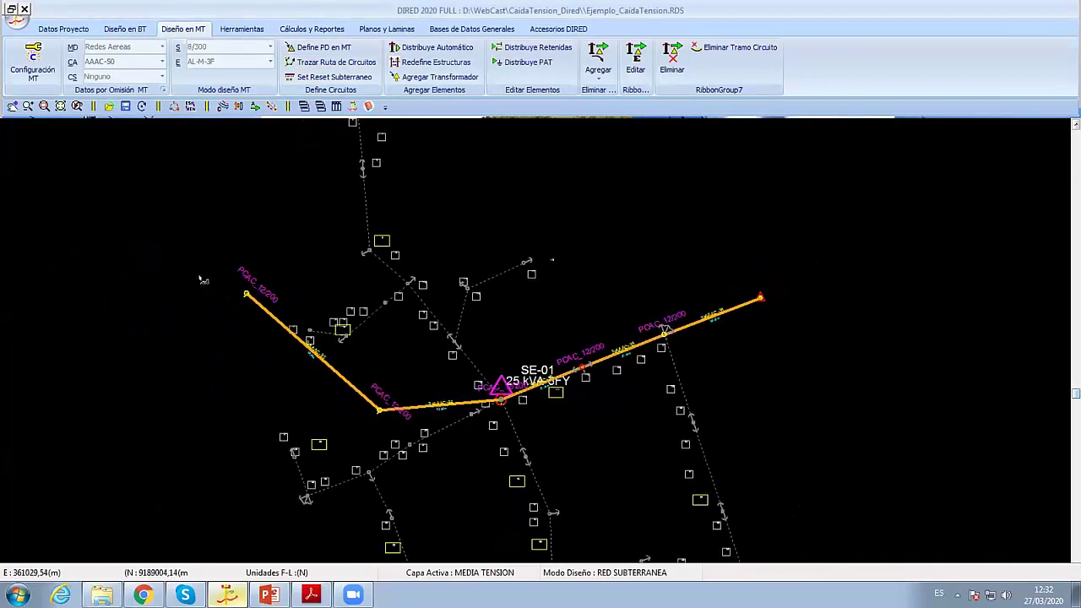
{"action": "left_click", "coordinate": [301, 155]}
{"action": "scroll", "coordinate": [397, 173], "scroll_direction": "up", "scroll_amount": 1}
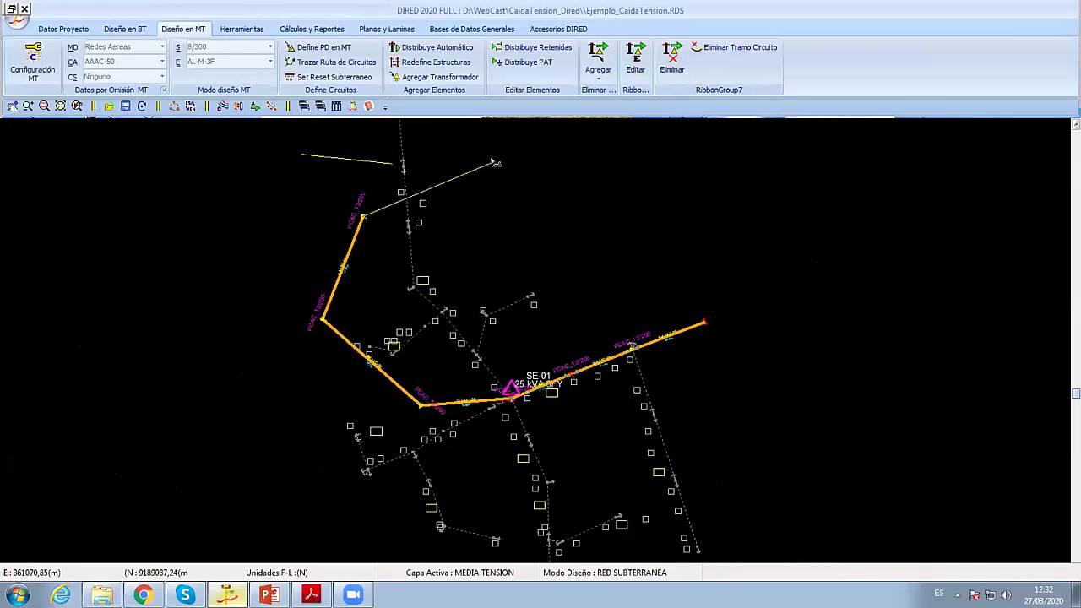
{"action": "scroll", "coordinate": [414, 190], "scroll_direction": "up", "scroll_amount": 3}
{"action": "right_click", "coordinate": [434, 214]}
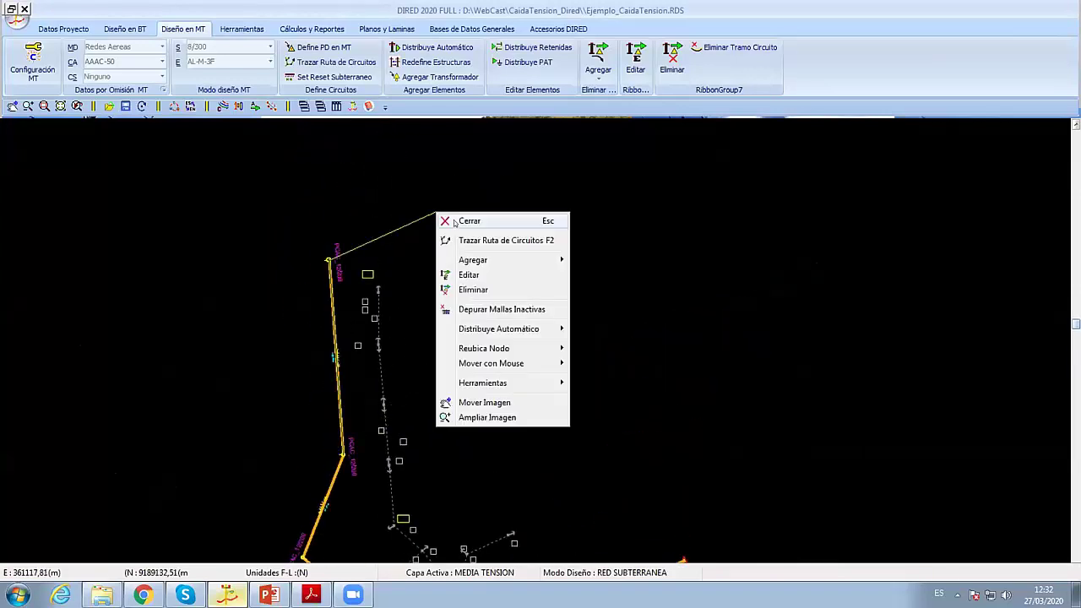
{"action": "left_click", "coordinate": [448, 221]}
Step: Dismiss the drawing's options menu and bring up the calculations and reports tools
{"action": "scroll", "coordinate": [382, 253], "scroll_direction": "up", "scroll_amount": 2}
{"action": "scroll", "coordinate": [383, 252], "scroll_direction": "down", "scroll_amount": 1}
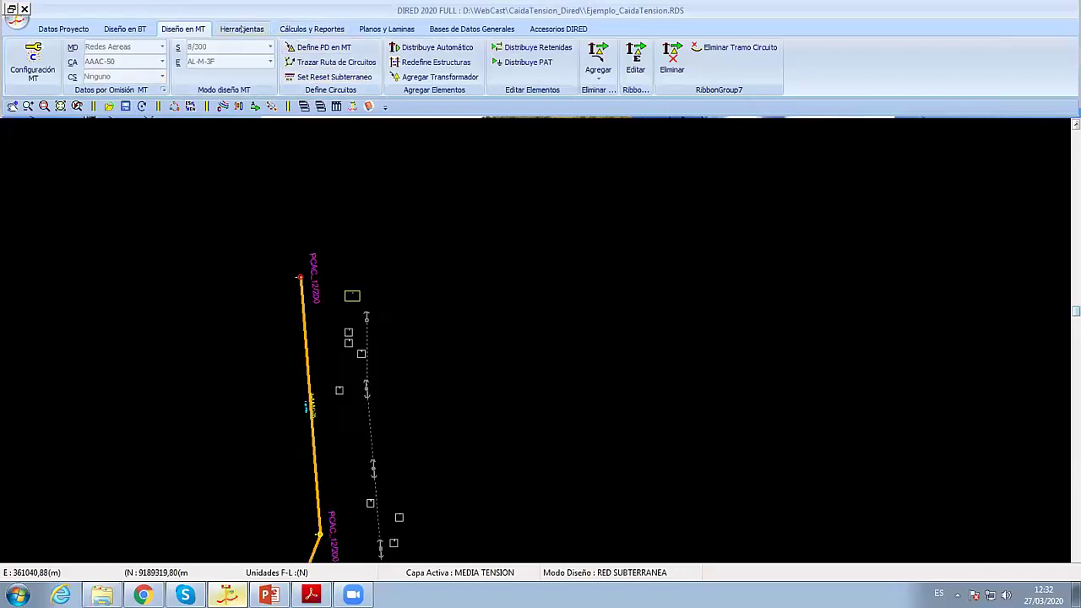
{"action": "right_click", "coordinate": [410, 231]}
{"action": "left_click", "coordinate": [426, 237]}
{"action": "scroll", "coordinate": [383, 279], "scroll_direction": "down", "scroll_amount": 2}
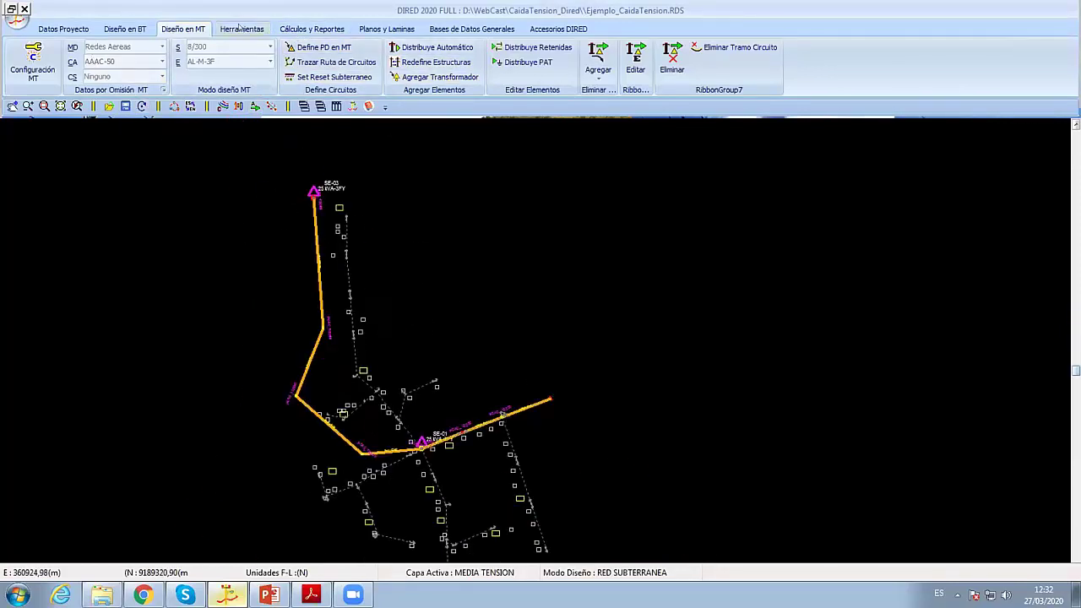
{"action": "left_click", "coordinate": [294, 27]}
{"action": "left_click", "coordinate": [59, 47]}
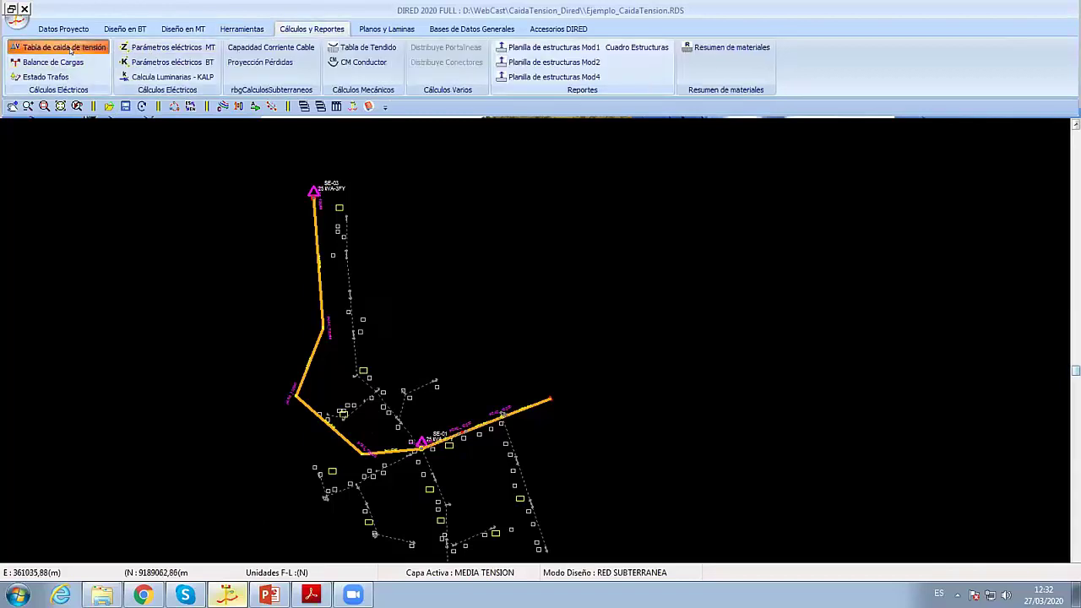
{"action": "left_click", "coordinate": [718, 355]}
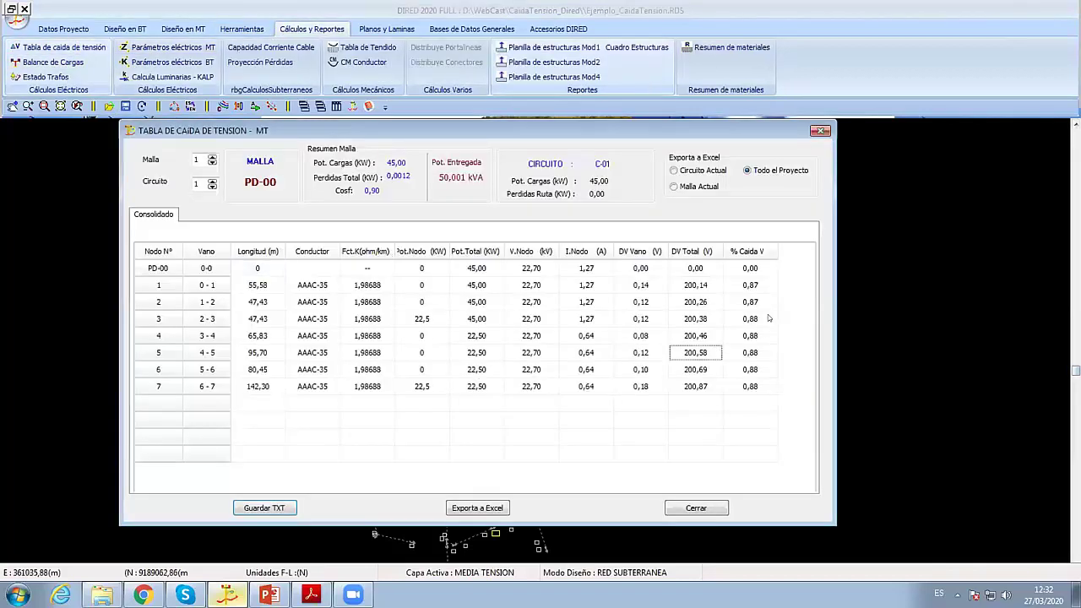
{"action": "left_click", "coordinate": [741, 272]}
{"action": "left_click", "coordinate": [728, 331]}
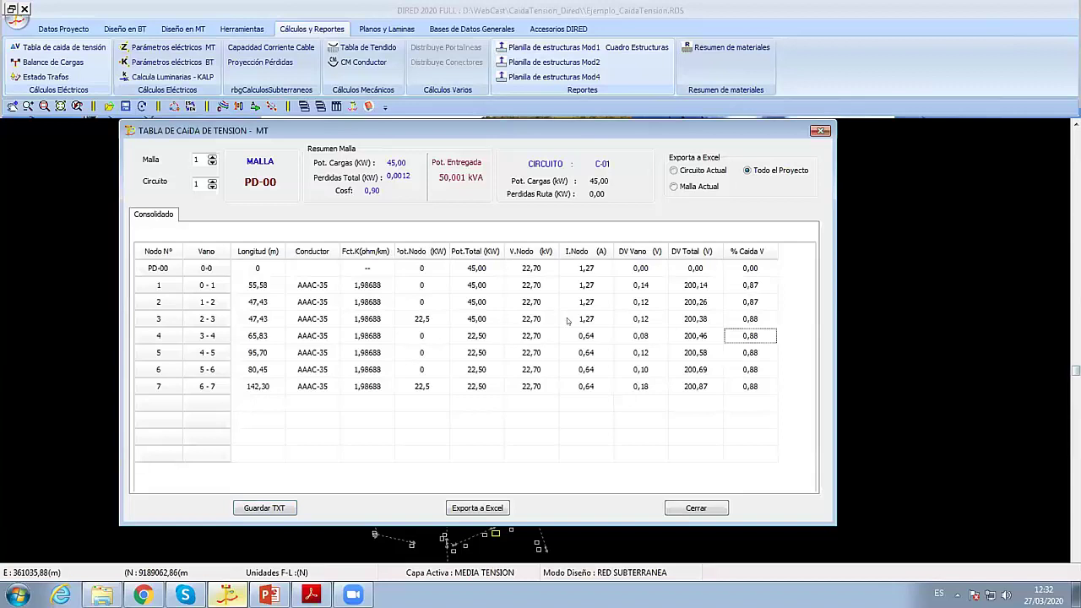
{"action": "left_click", "coordinate": [640, 269]}
{"action": "left_click", "coordinate": [640, 301]}
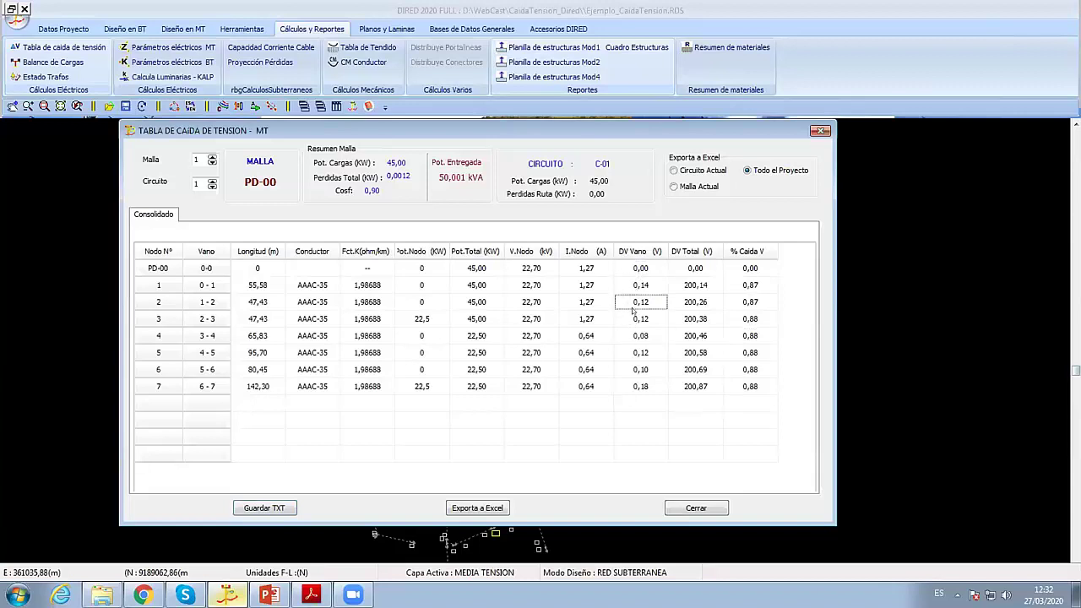
{"action": "left_click", "coordinate": [640, 319]}
{"action": "left_click", "coordinate": [639, 335]}
{"action": "left_click", "coordinate": [639, 357]}
{"action": "left_click", "coordinate": [639, 373]}
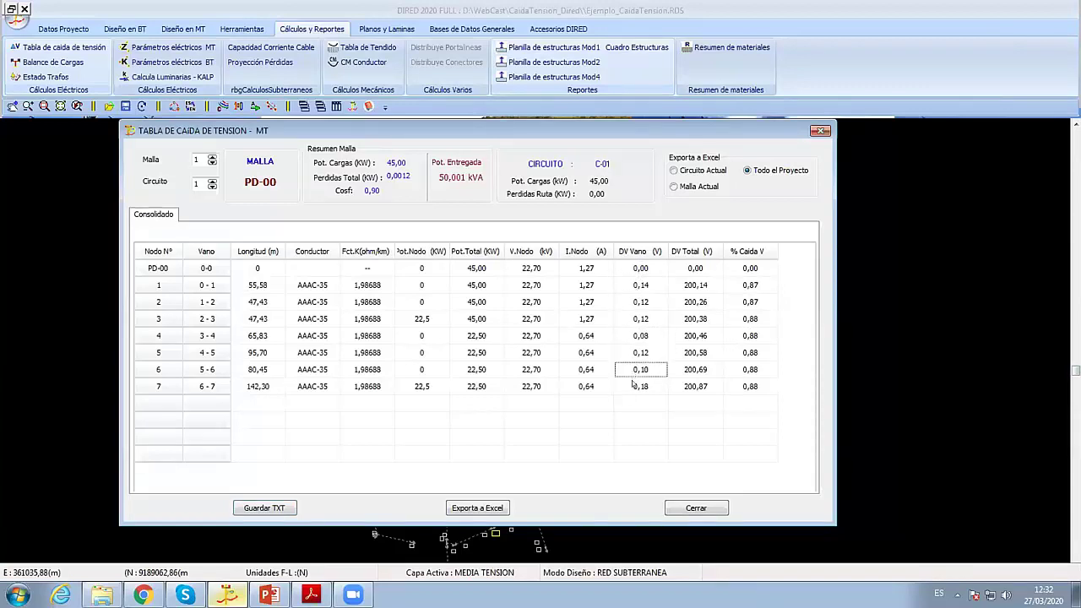
{"action": "left_click", "coordinate": [637, 386]}
{"action": "left_click", "coordinate": [641, 275]}
{"action": "left_click_drag", "start_coordinate": [642, 274], "coordinate": [644, 384]}
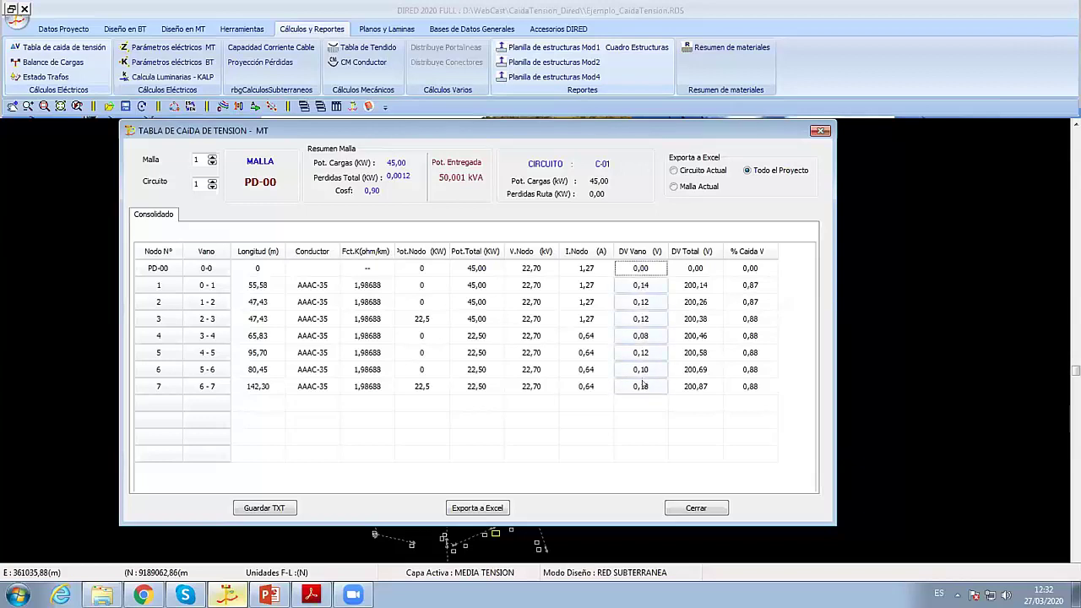
{"action": "left_click", "coordinate": [642, 386]}
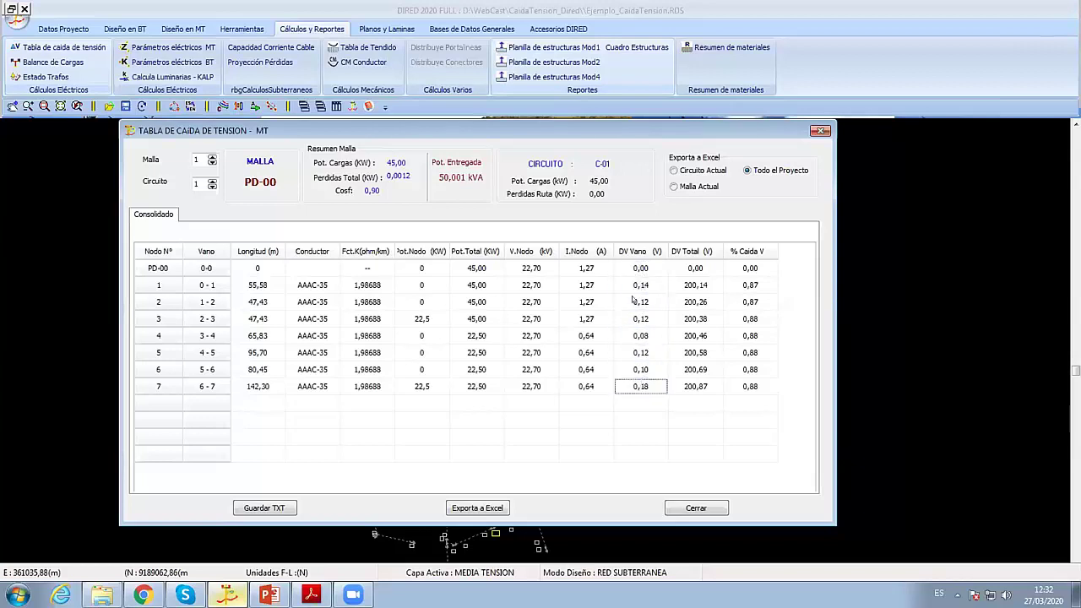
{"action": "left_click", "coordinate": [640, 302]}
{"action": "left_click", "coordinate": [750, 268]}
{"action": "left_click", "coordinate": [750, 284]}
{"action": "left_click", "coordinate": [750, 305]}
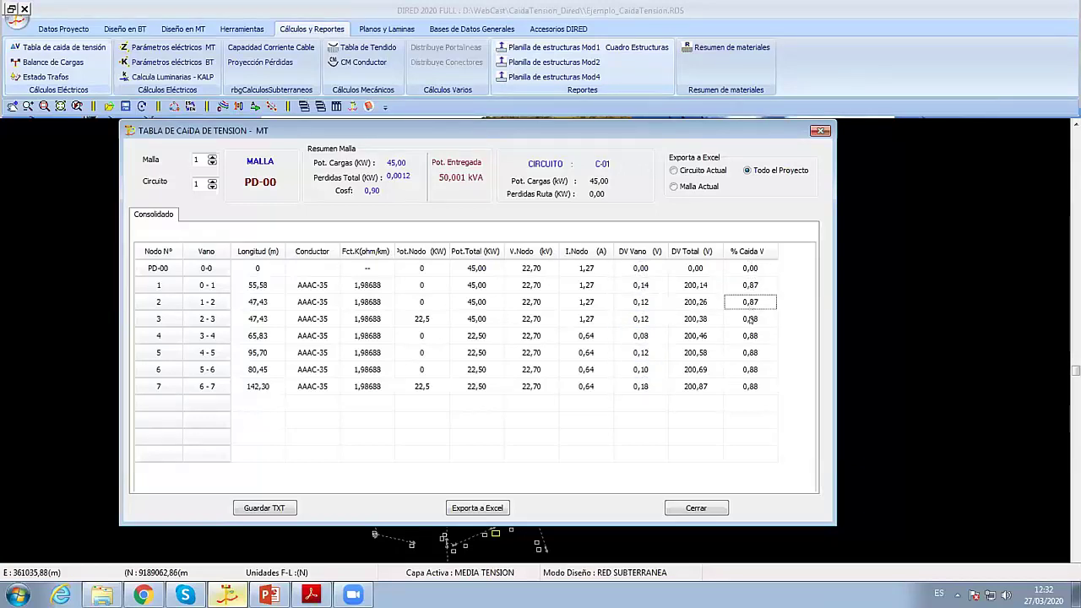
{"action": "left_click", "coordinate": [749, 321]}
{"action": "left_click", "coordinate": [748, 338]}
{"action": "left_click", "coordinate": [748, 353]}
{"action": "left_click", "coordinate": [748, 368]}
{"action": "left_click", "coordinate": [749, 386]}
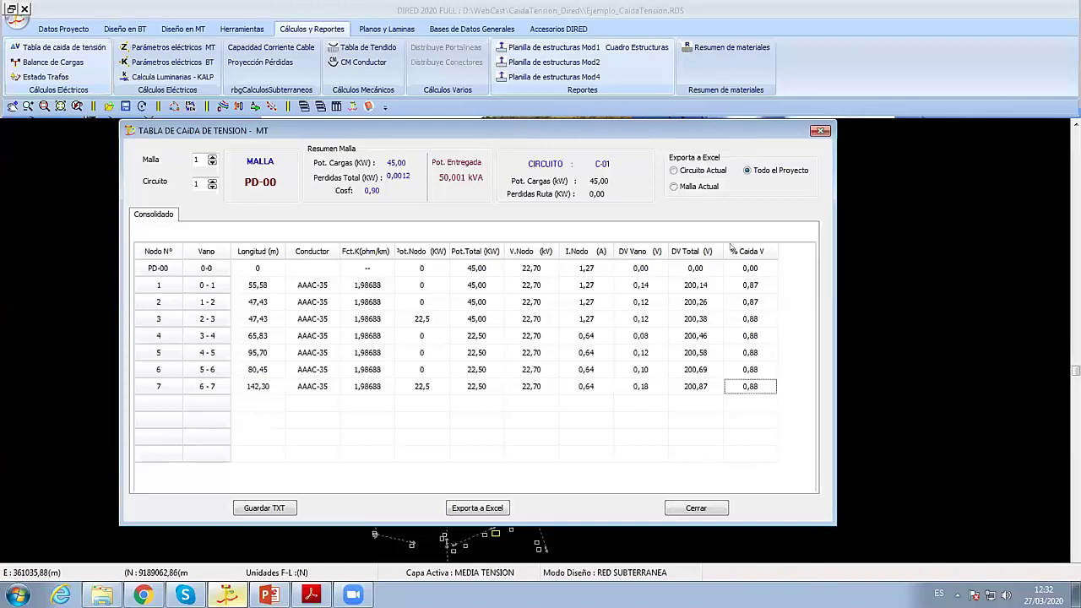
{"action": "left_click", "coordinate": [695, 508]}
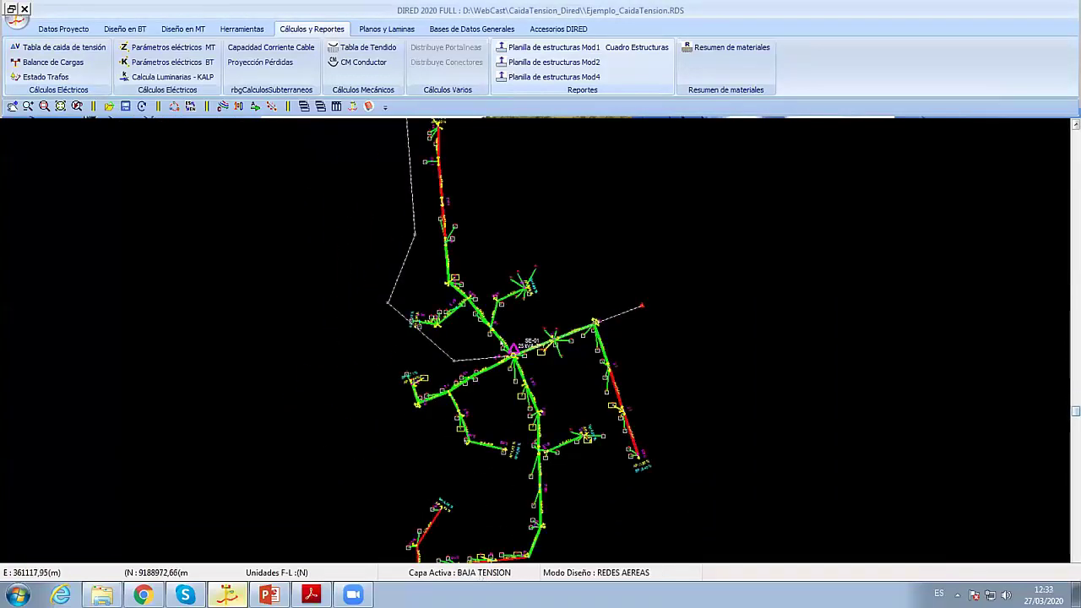
Step: Zoom over the low-voltage drop results, then make medium voltage the active layer again
{"action": "scroll", "coordinate": [536, 377], "scroll_direction": "up", "scroll_amount": 2}
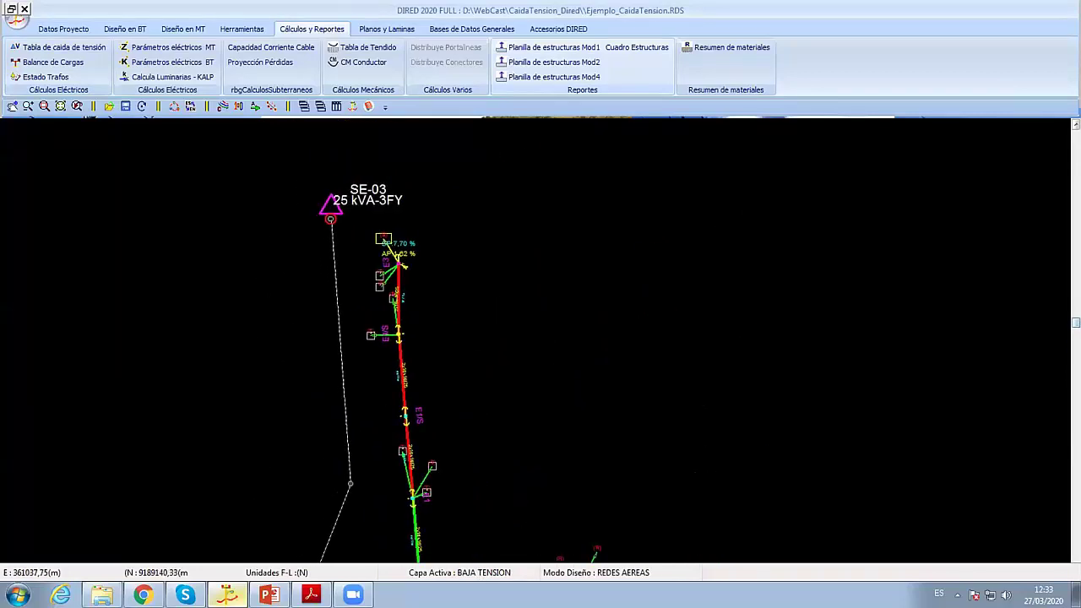
{"action": "scroll", "coordinate": [498, 340], "scroll_direction": "down", "scroll_amount": 1}
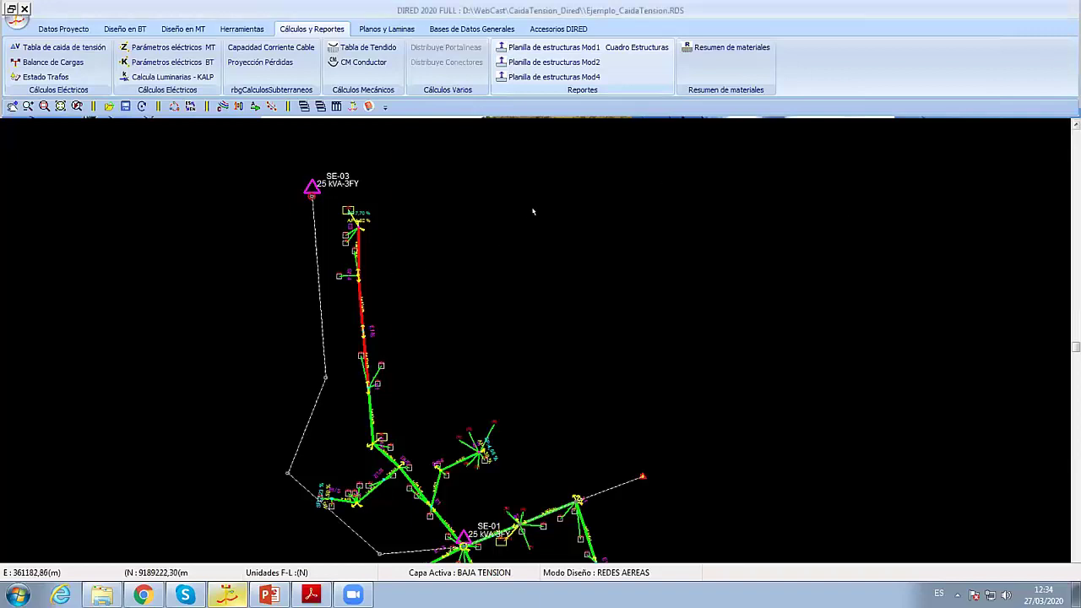
{"action": "left_click", "coordinate": [478, 578]}
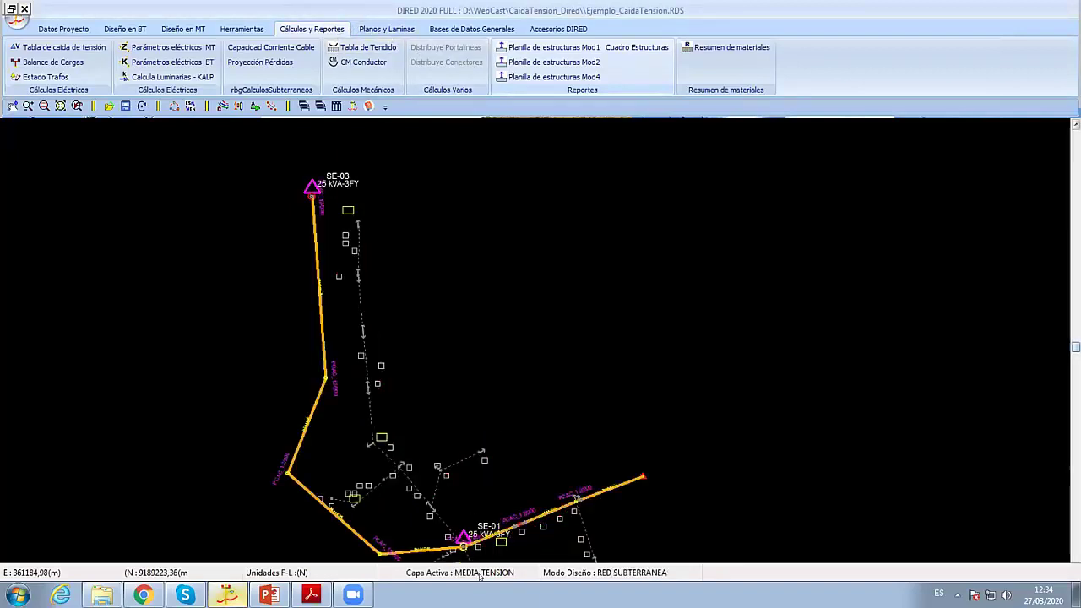
{"action": "left_click", "coordinate": [59, 48]}
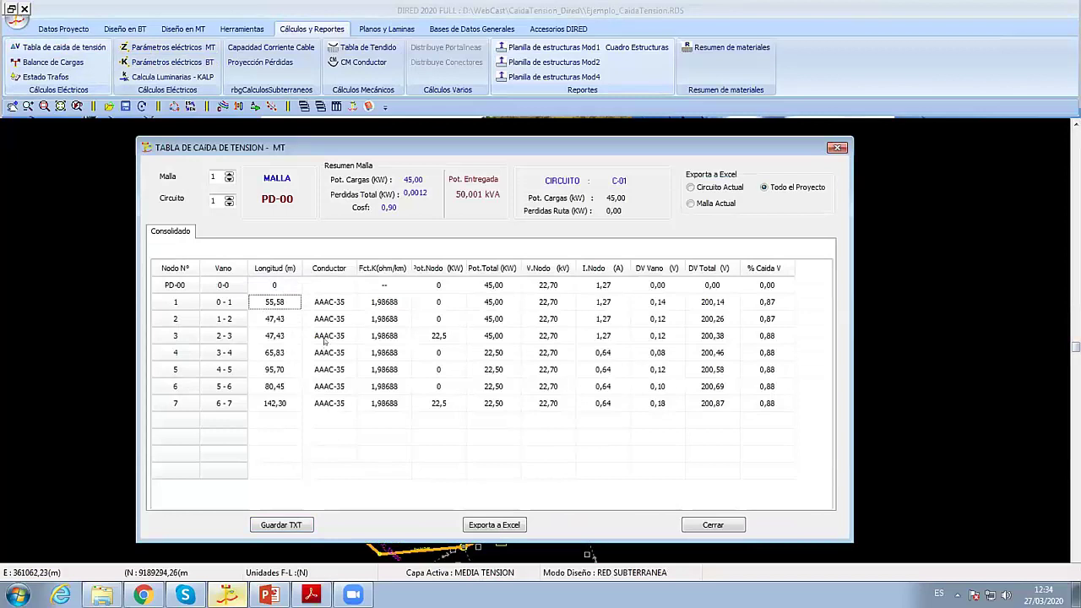
{"action": "left_click", "coordinate": [383, 304]}
{"action": "left_click", "coordinate": [383, 318]}
{"action": "left_click", "coordinate": [384, 352]}
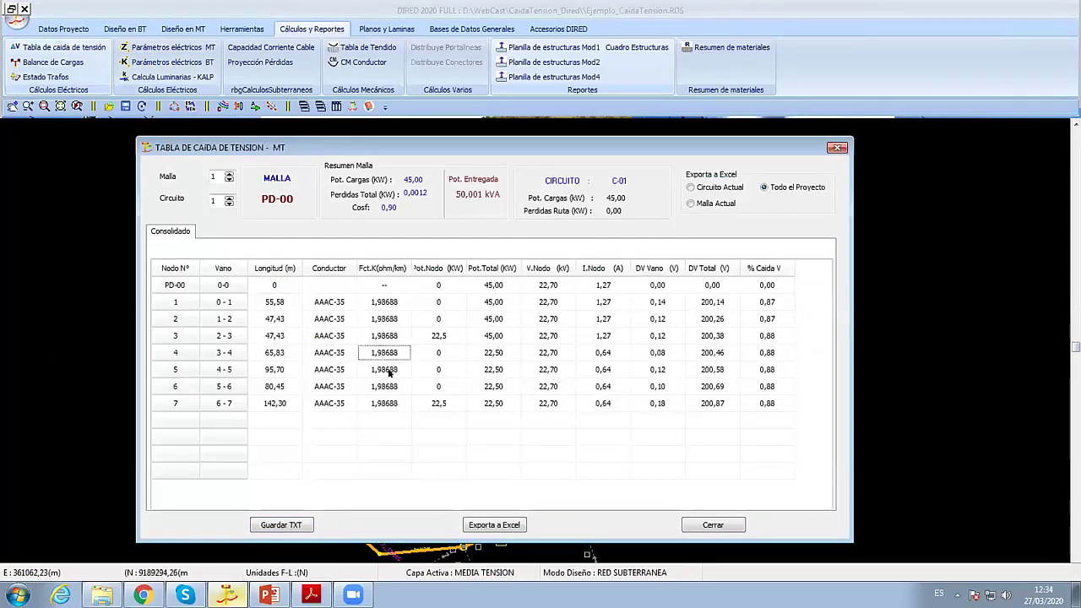
{"action": "left_click", "coordinate": [384, 369]}
{"action": "left_click", "coordinate": [384, 352]}
{"action": "left_click", "coordinate": [383, 302]}
{"action": "left_click", "coordinate": [383, 335]}
{"action": "left_click", "coordinate": [384, 369]}
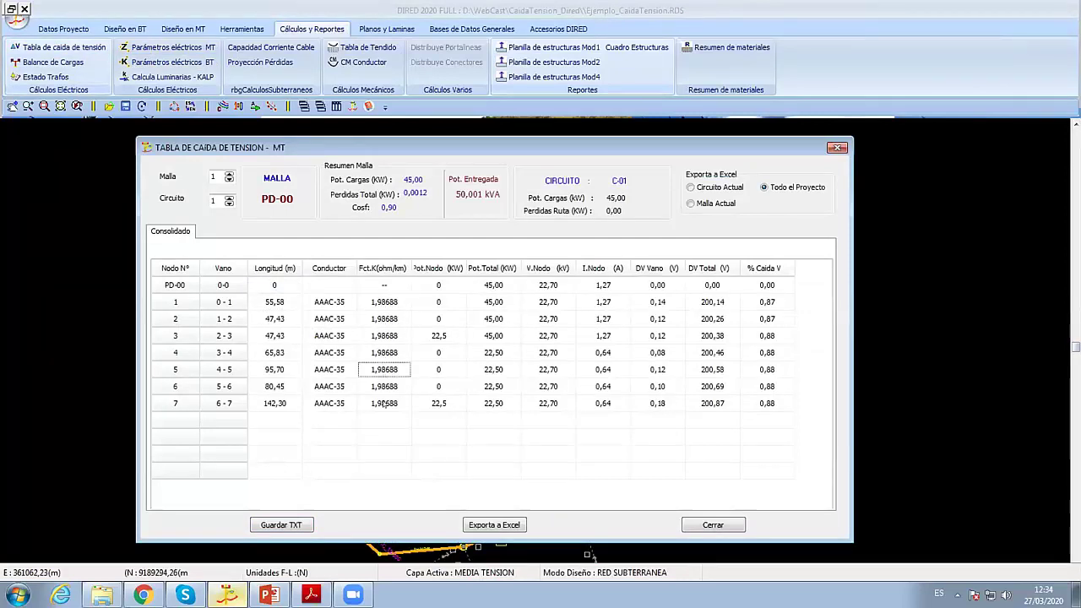
{"action": "left_click", "coordinate": [383, 403]}
{"action": "left_click", "coordinate": [383, 335]}
{"action": "left_click", "coordinate": [384, 301]}
{"action": "left_click", "coordinate": [384, 335]}
{"action": "left_click", "coordinate": [380, 357]}
{"action": "left_click", "coordinate": [389, 397]}
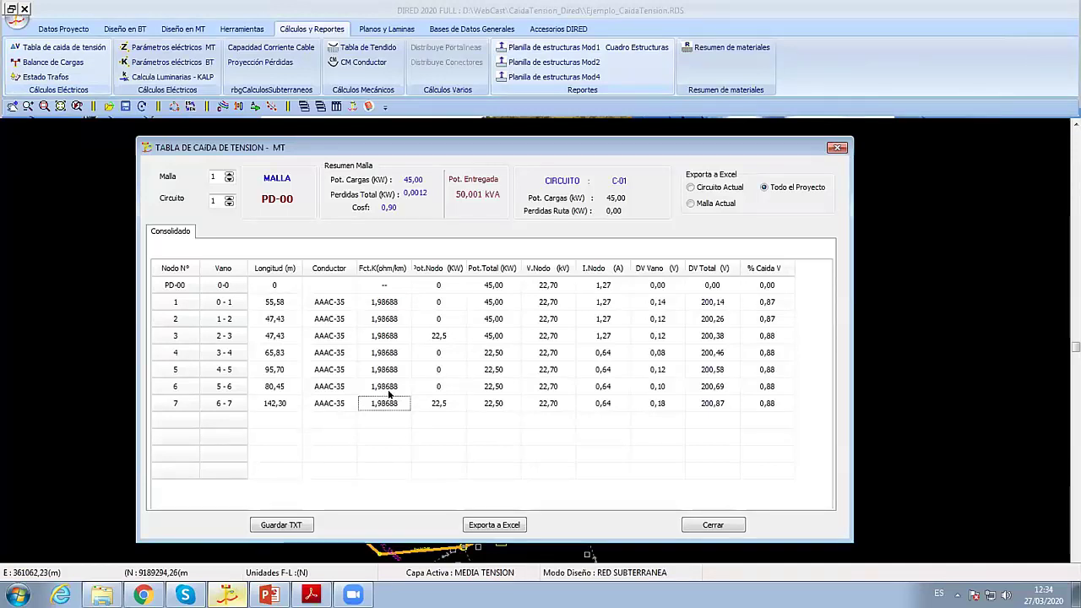
{"action": "left_click", "coordinate": [382, 320]}
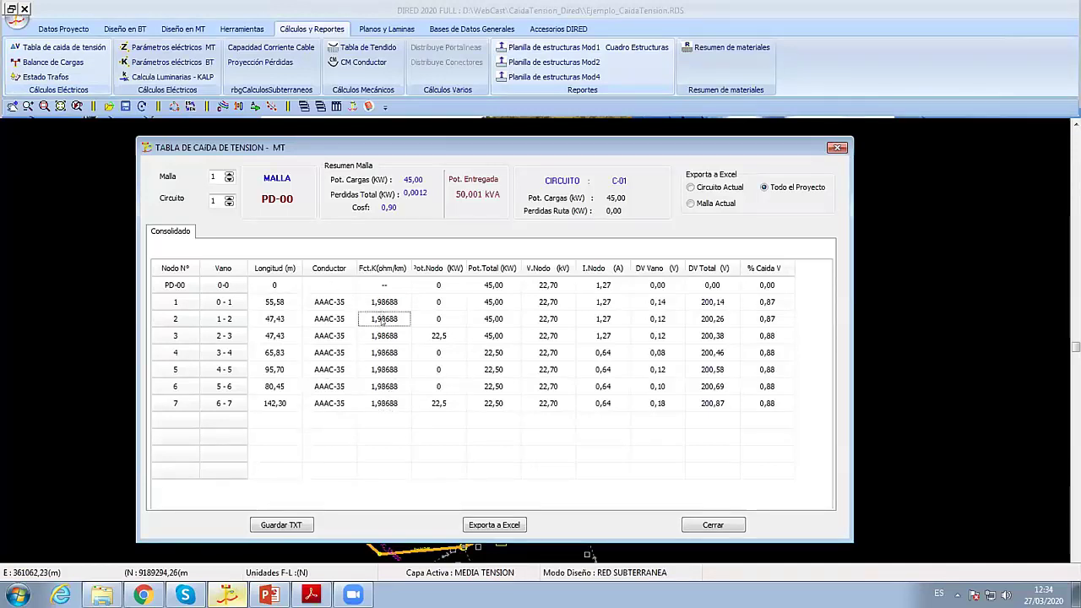
{"action": "left_click_drag", "start_coordinate": [382, 322], "coordinate": [382, 403]}
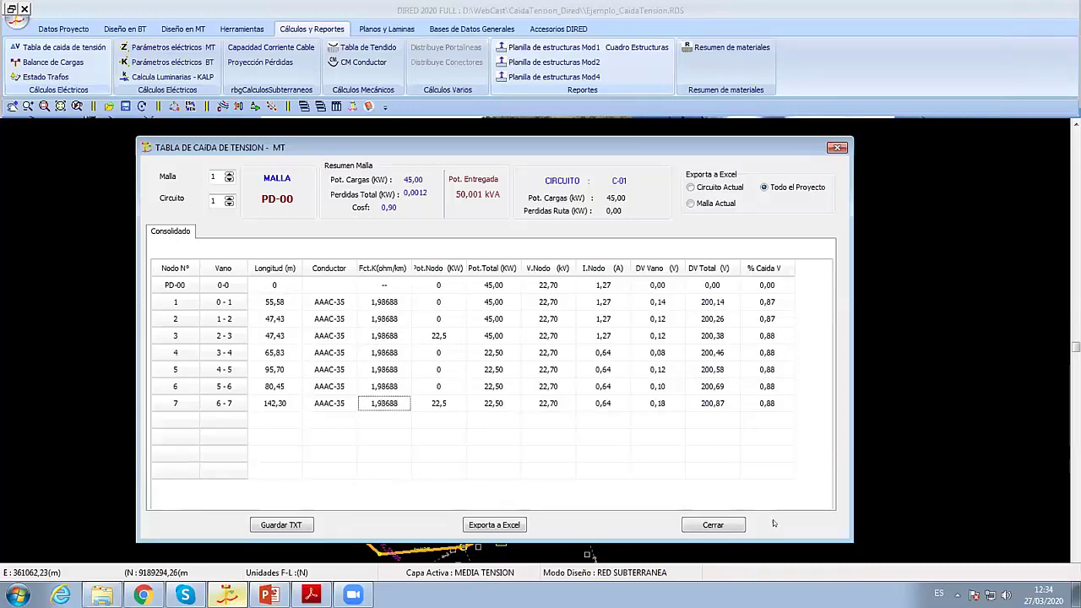
{"action": "left_click", "coordinate": [713, 524]}
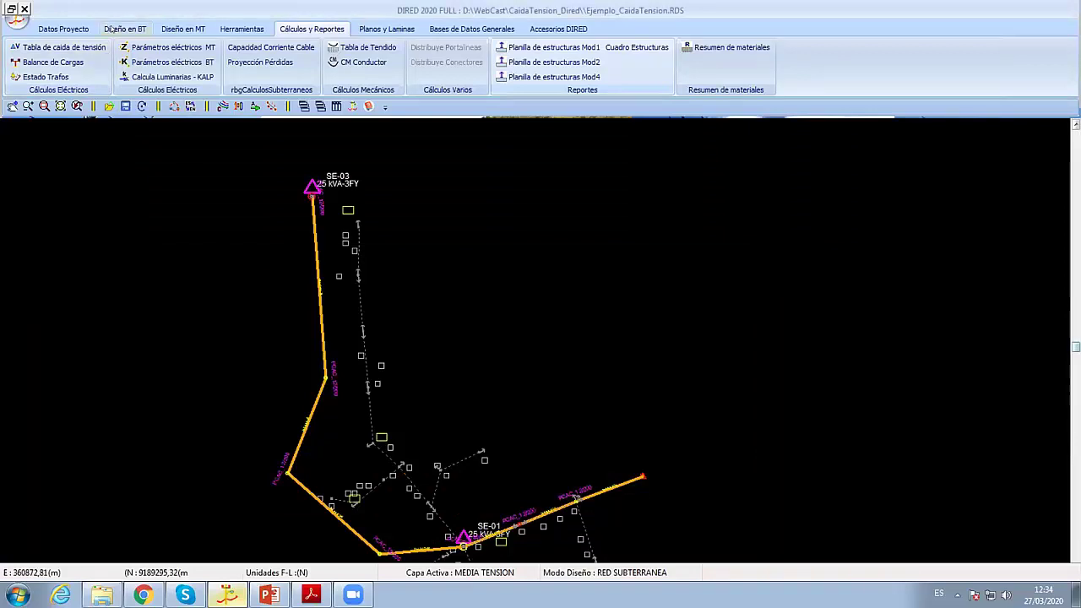
Step: Open the general MT configuration, review the 250,0 soil resistivity, and apply it
{"action": "left_click", "coordinate": [113, 28]}
{"action": "left_click", "coordinate": [183, 28]}
{"action": "left_click", "coordinate": [22, 58]}
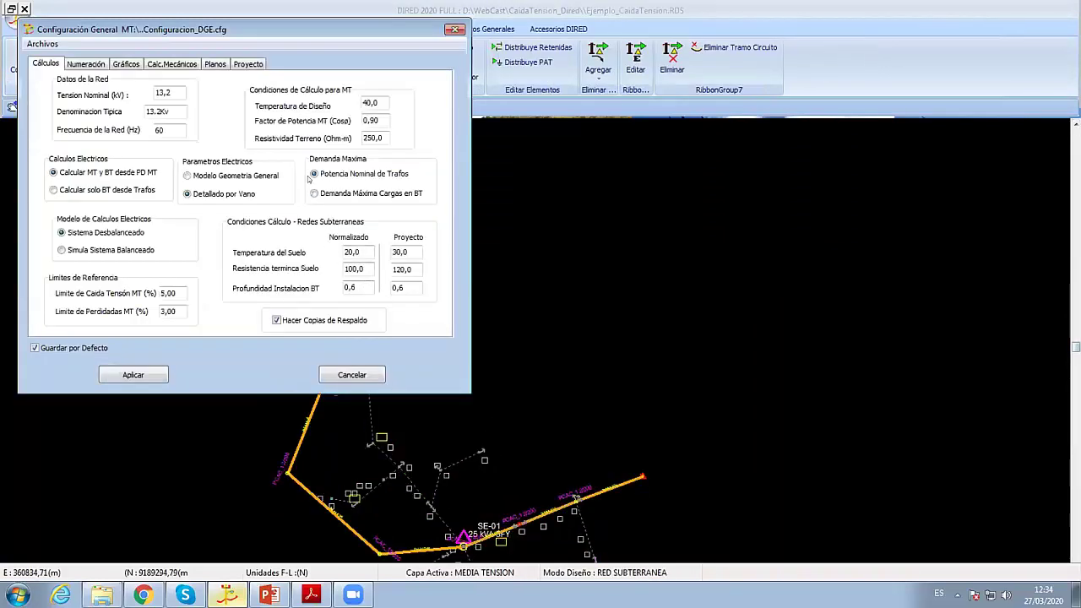
{"action": "double_click", "coordinate": [380, 137]}
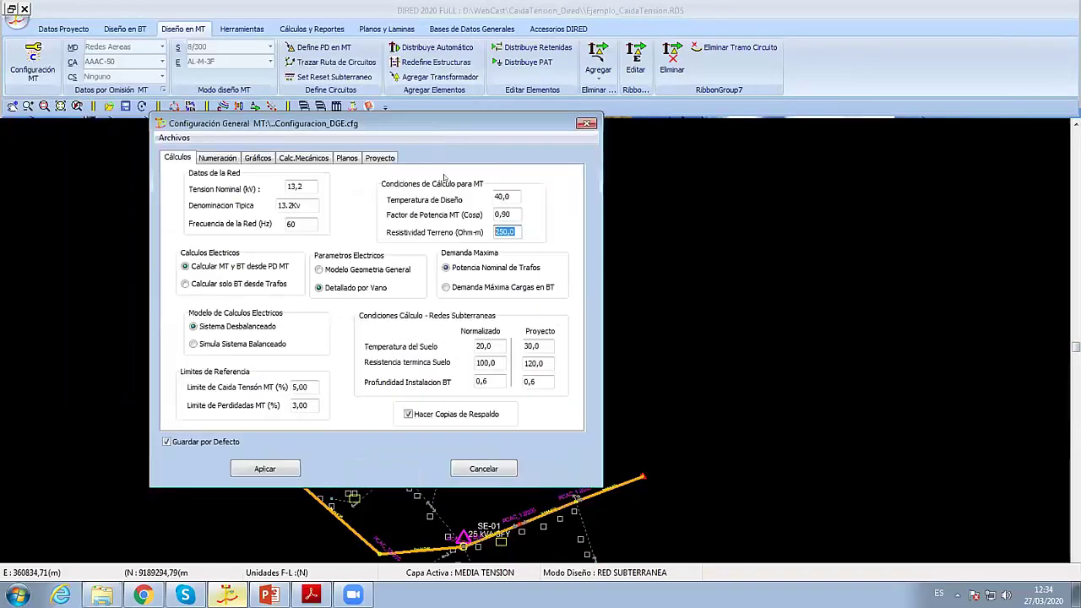
{"action": "left_click_drag", "start_coordinate": [307, 30], "coordinate": [439, 123]}
{"action": "double_click", "coordinate": [510, 231]}
{"action": "left_click", "coordinate": [964, 331]}
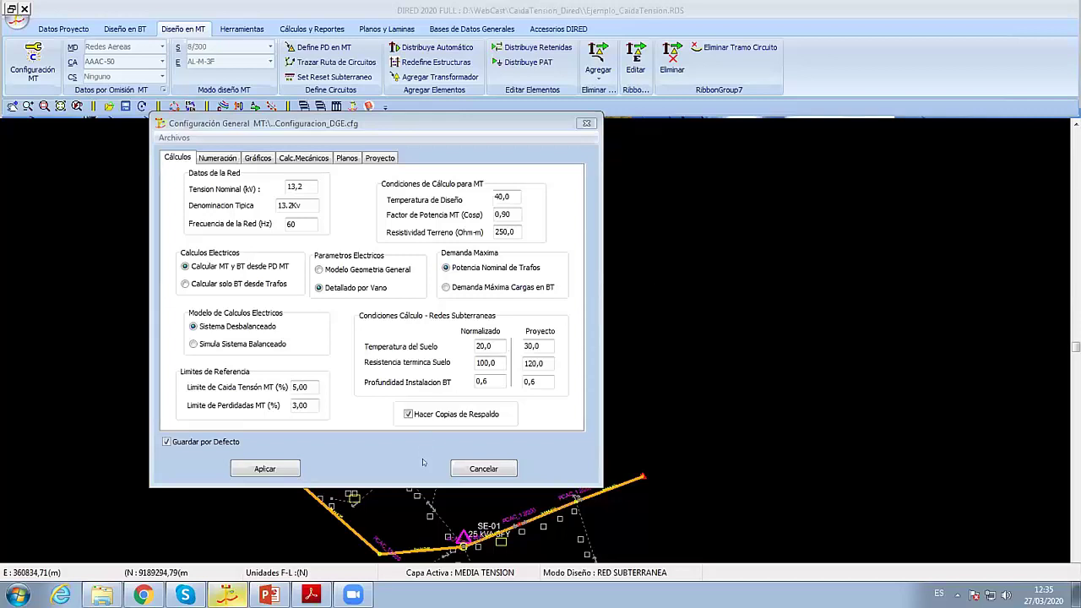
{"action": "left_click", "coordinate": [469, 494]}
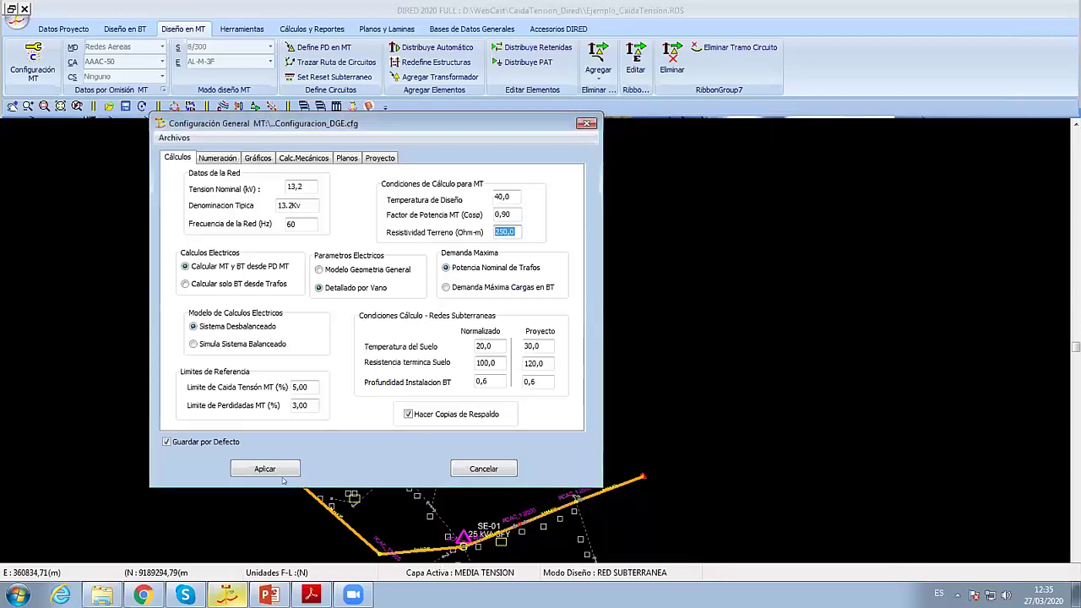
{"action": "left_click", "coordinate": [283, 478]}
Step: Switch to low-voltage design and zoom in on SE-01's E4/S, E3 and E1 branches
{"action": "left_click", "coordinate": [458, 502]}
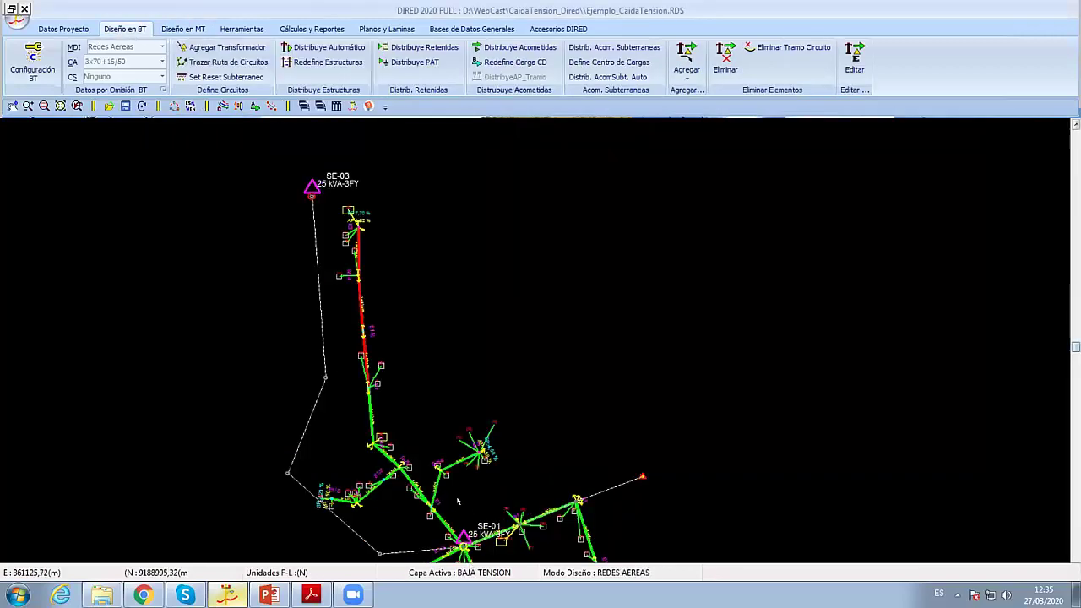
{"action": "scroll", "coordinate": [458, 502], "scroll_direction": "up", "scroll_amount": 3}
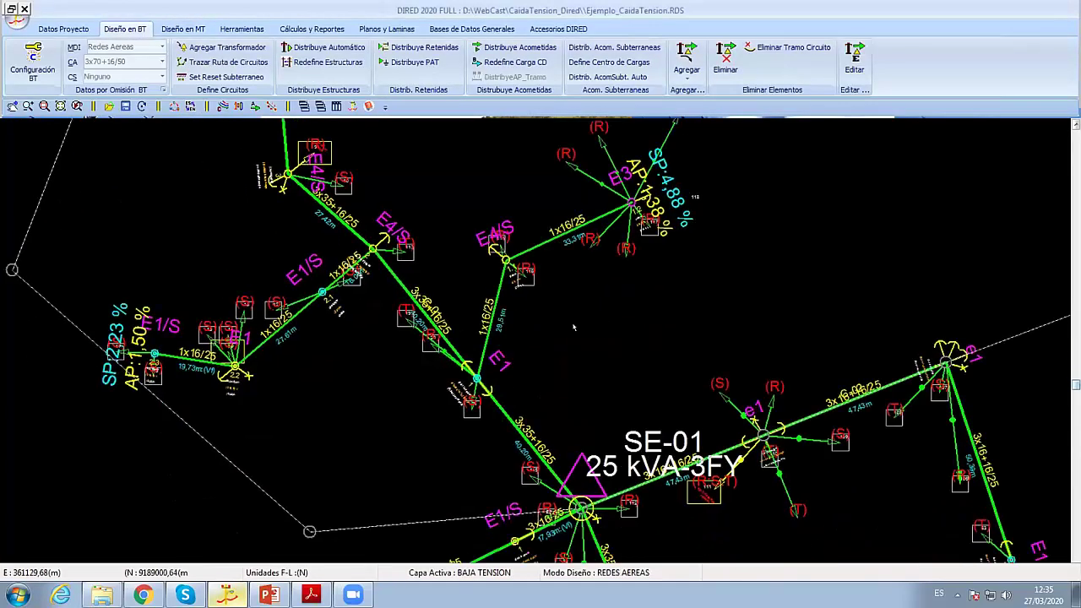
{"action": "scroll", "coordinate": [573, 327], "scroll_direction": "up", "scroll_amount": 1}
{"action": "scroll", "coordinate": [573, 327], "scroll_direction": "up", "scroll_amount": 1}
{"action": "scroll", "coordinate": [574, 326], "scroll_direction": "up", "scroll_amount": 1}
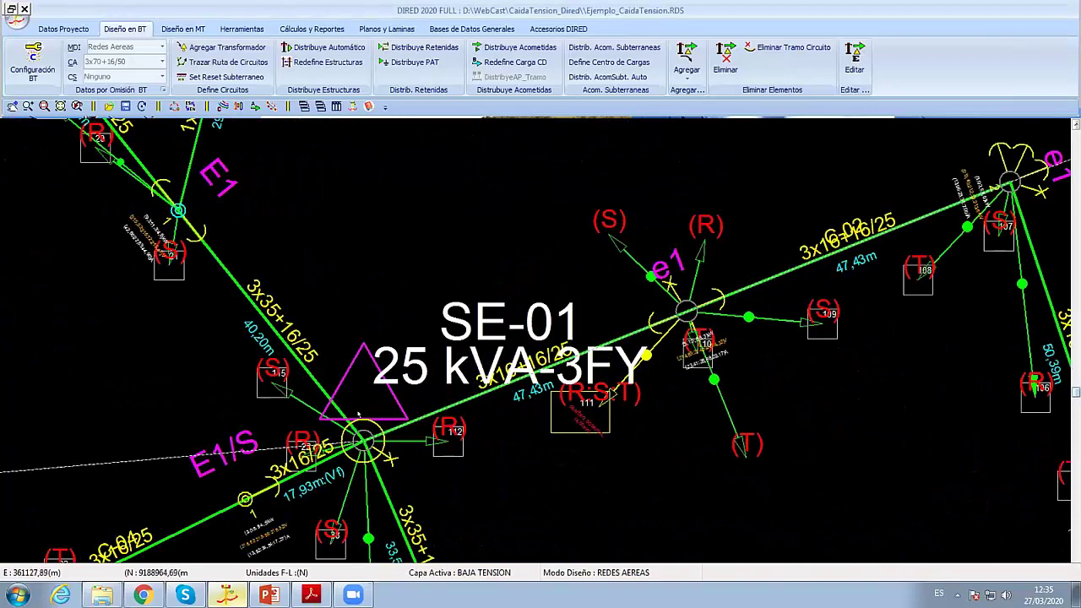
{"action": "mouse_move", "coordinate": [465, 493]}
{"action": "middle_mouse_down"}
{"action": "mouse_move", "coordinate": [389, 152]}
{"action": "mouse_move", "coordinate": [393, 437]}
{"action": "middle_mouse_up"}
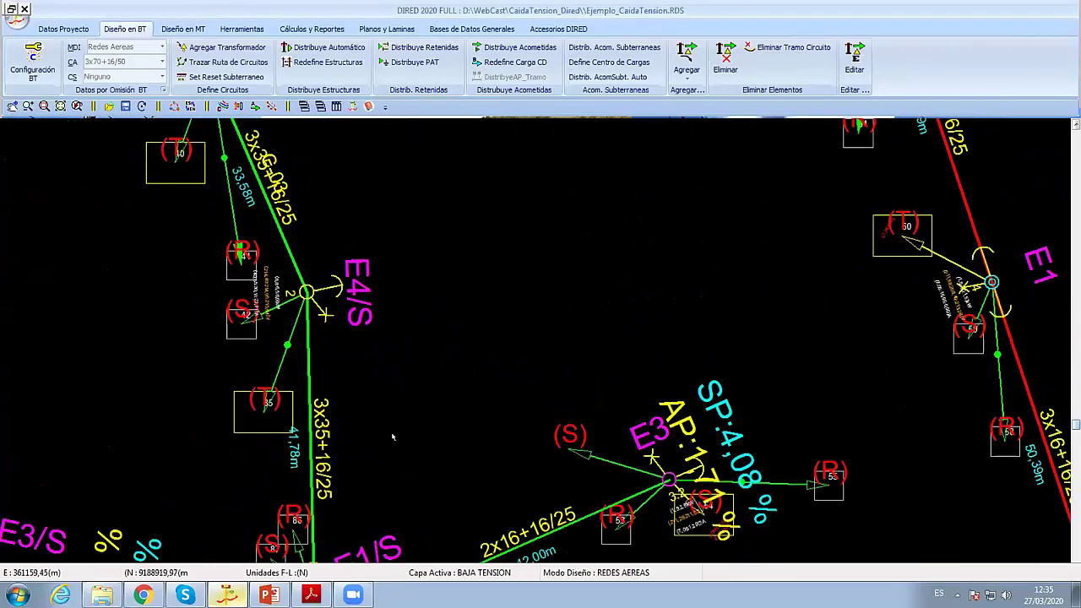
{"action": "mouse_move", "coordinate": [415, 548]}
{"action": "middle_mouse_down"}
{"action": "mouse_move", "coordinate": [392, 340]}
{"action": "mouse_move", "coordinate": [469, 494]}
{"action": "middle_mouse_up"}
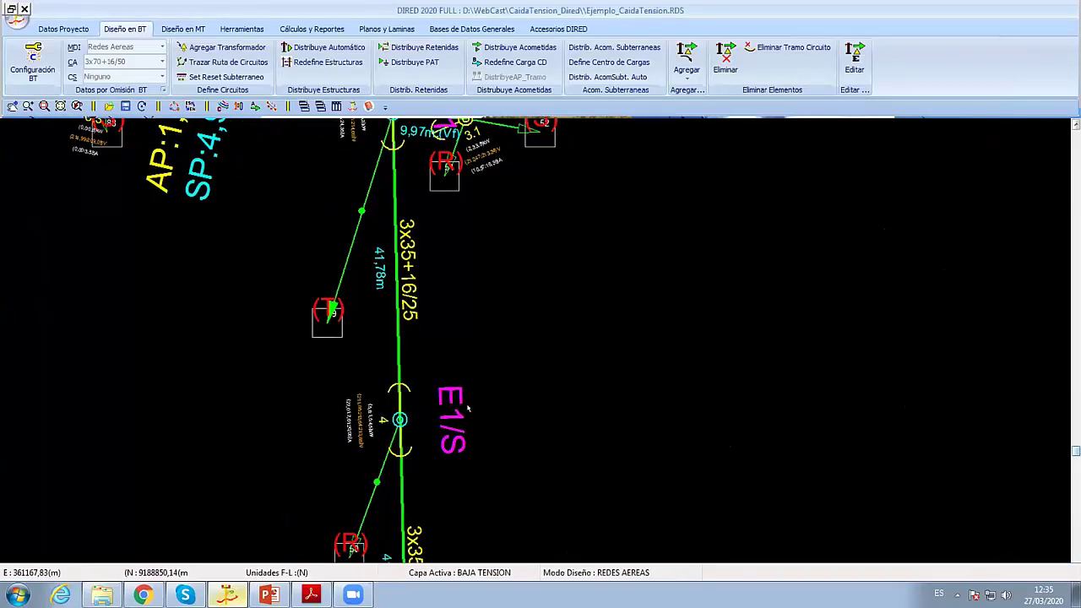
{"action": "middle_click_drag", "start_coordinate": [469, 410], "coordinate": [473, 557]}
Step: Follow the E1/S and E4/S branches to the red branch end labelled SP 6,39 %
{"action": "scroll", "coordinate": [472, 338], "scroll_direction": "down", "scroll_amount": 3}
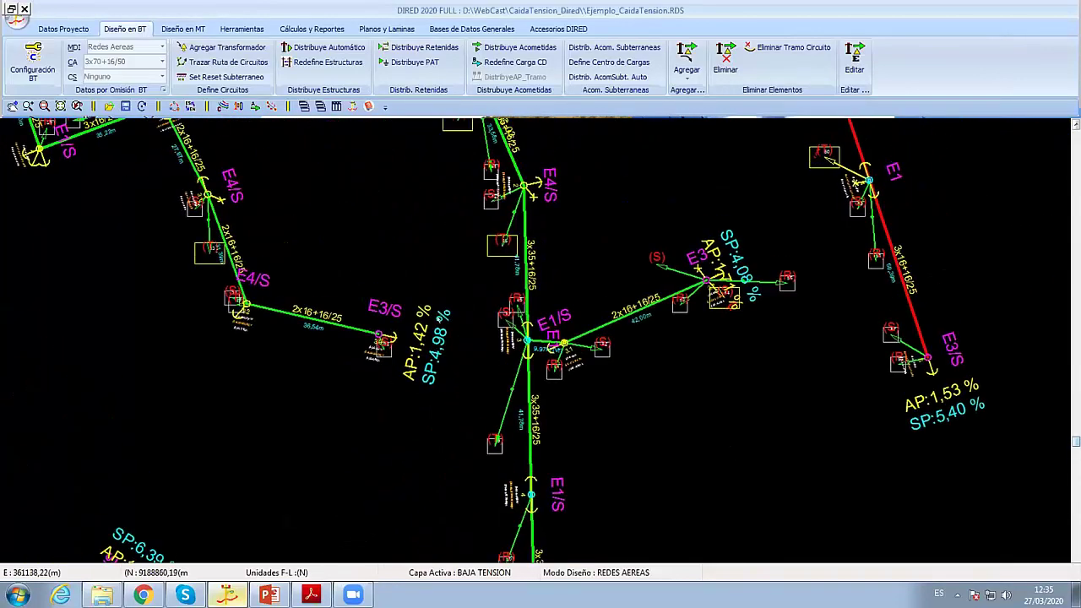
{"action": "middle_click_drag", "start_coordinate": [330, 382], "coordinate": [209, 135]}
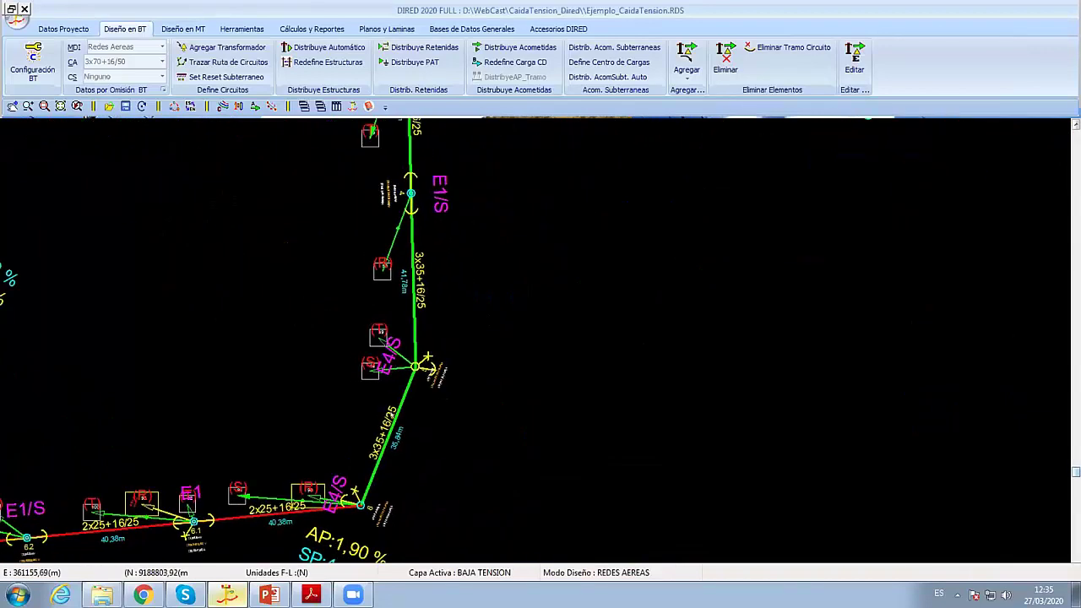
{"action": "middle_click_drag", "start_coordinate": [363, 429], "coordinate": [390, 430]}
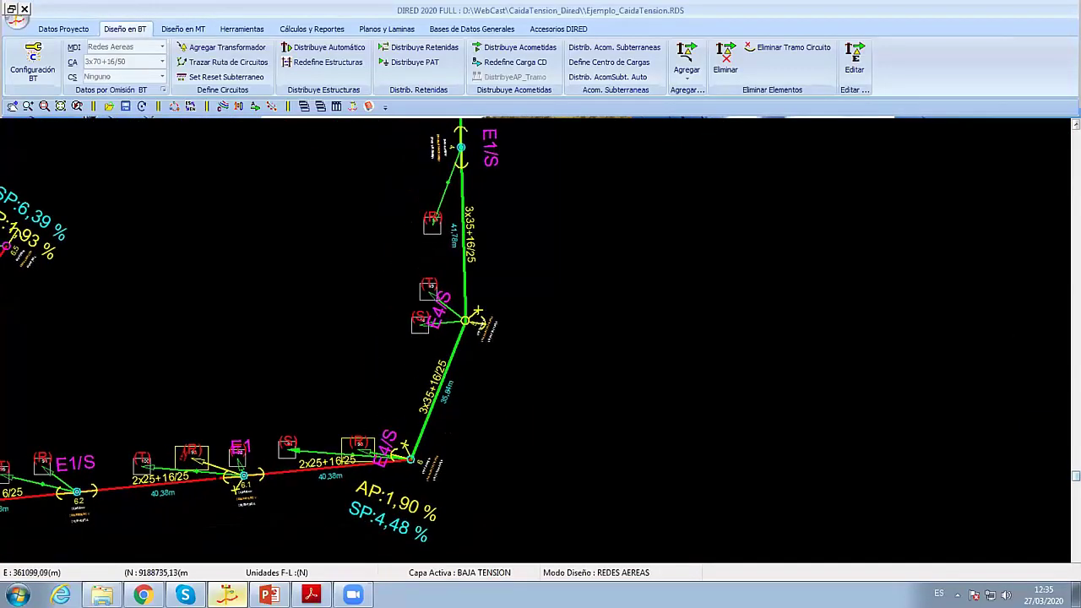
{"action": "mouse_move", "coordinate": [422, 337]}
{"action": "middle_mouse_down"}
{"action": "mouse_move", "coordinate": [520, 251]}
{"action": "mouse_move", "coordinate": [608, 273]}
{"action": "middle_mouse_up"}
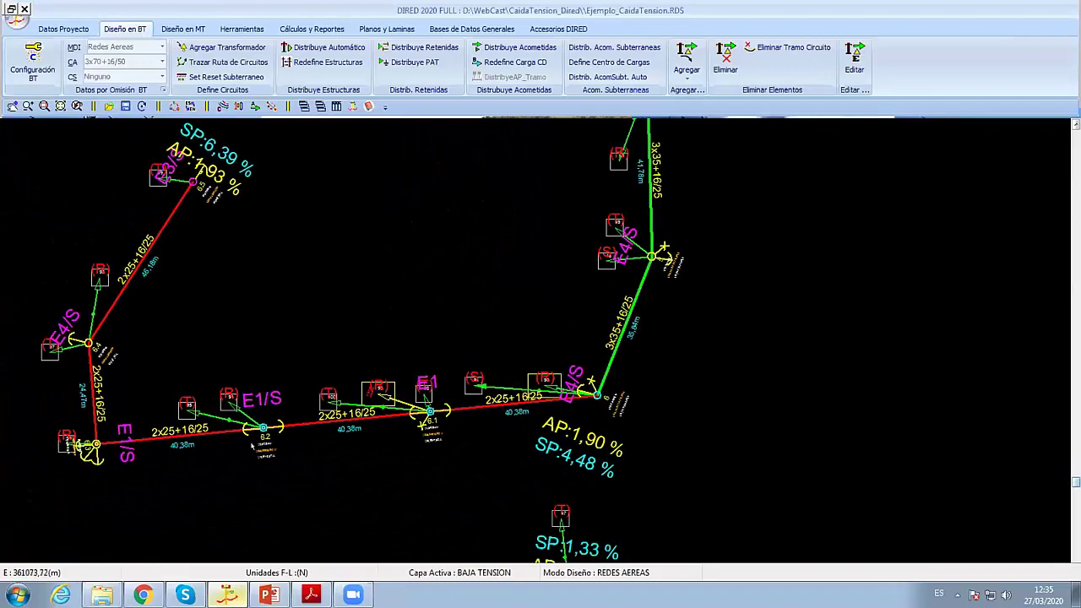
{"action": "scroll", "coordinate": [436, 258], "scroll_direction": "down", "scroll_amount": 1}
{"action": "middle_click_drag", "start_coordinate": [436, 257], "coordinate": [401, 384]}
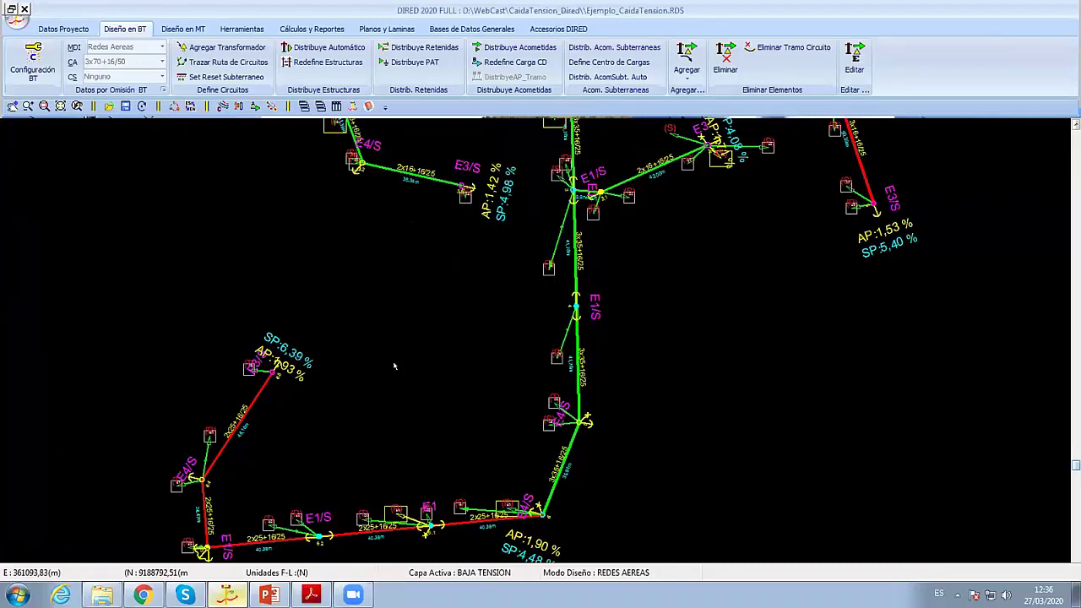
{"action": "scroll", "coordinate": [397, 368], "scroll_direction": "down", "scroll_amount": 1}
{"action": "scroll", "coordinate": [414, 375], "scroll_direction": "down", "scroll_amount": 2}
{"action": "scroll", "coordinate": [437, 385], "scroll_direction": "down", "scroll_amount": 1}
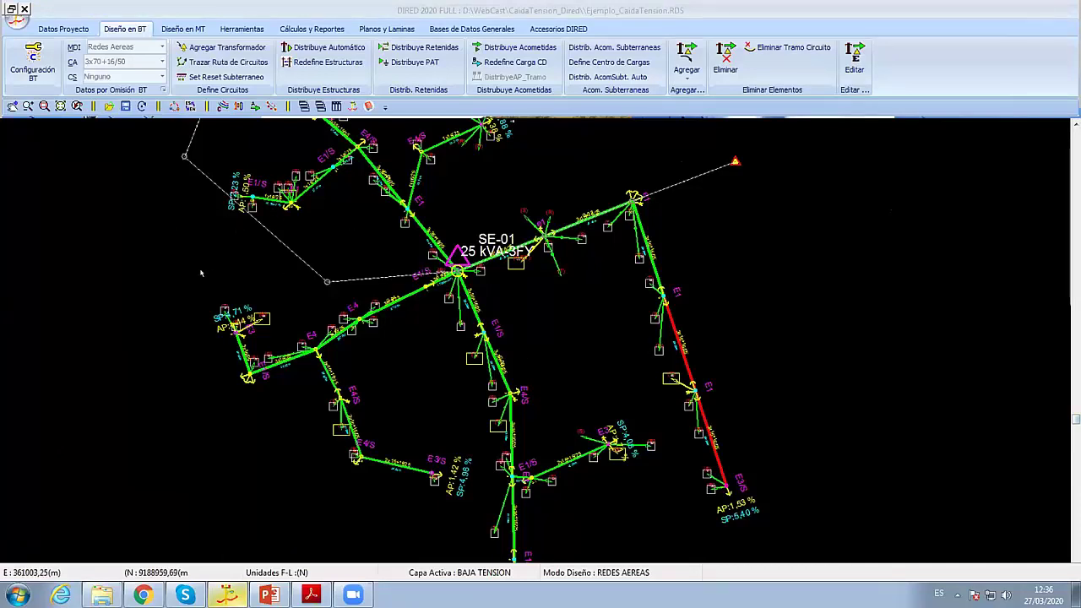
Step: Open the SE-01 load balance and check phase totals R 29,533, S 31,833, T 22,833
{"action": "left_click", "coordinate": [306, 28]}
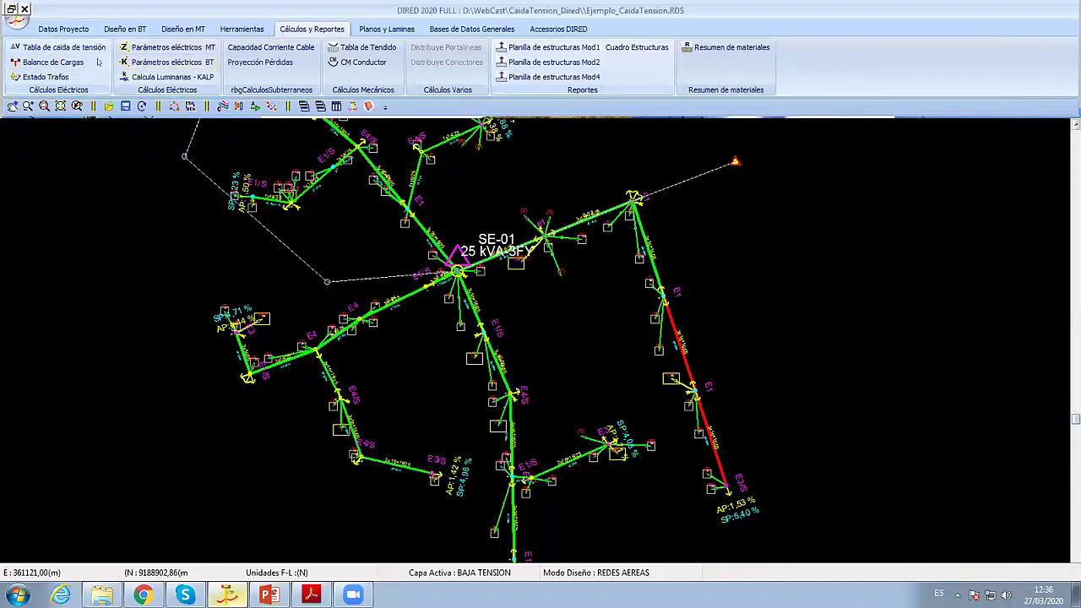
{"action": "left_click", "coordinate": [97, 62]}
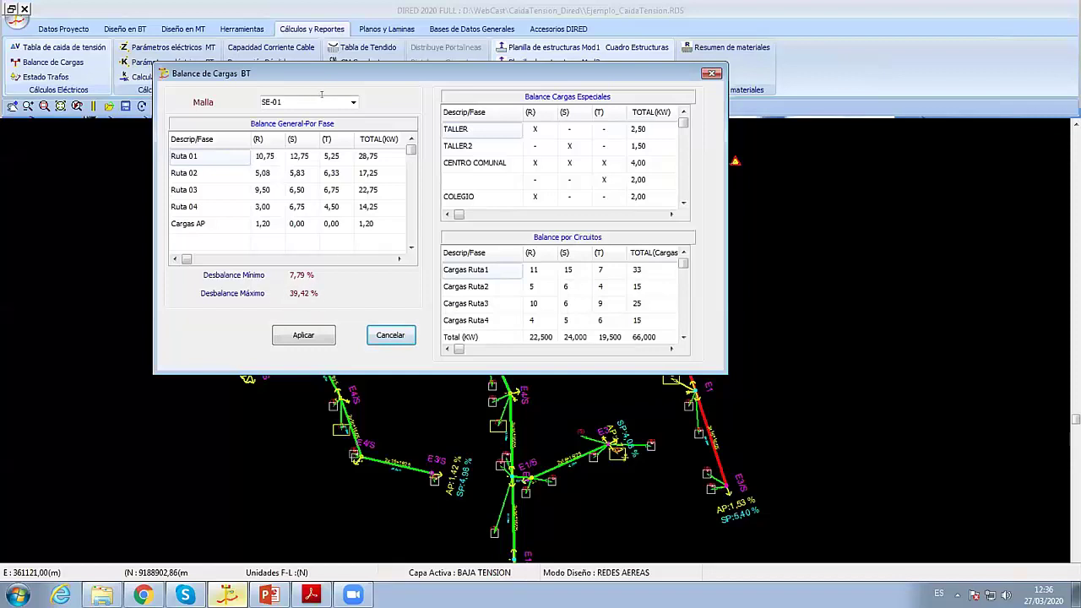
{"action": "left_click", "coordinate": [297, 101]}
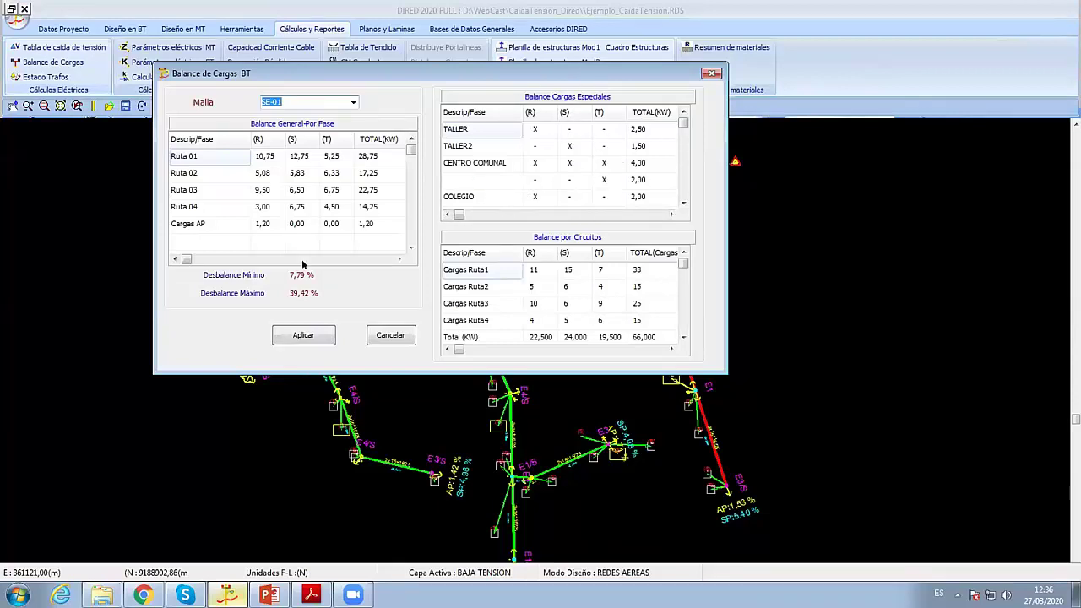
{"action": "left_click", "coordinate": [304, 223]}
{"action": "key", "text": "Down"}
{"action": "key", "text": "Down"}
{"action": "key", "text": "Down"}
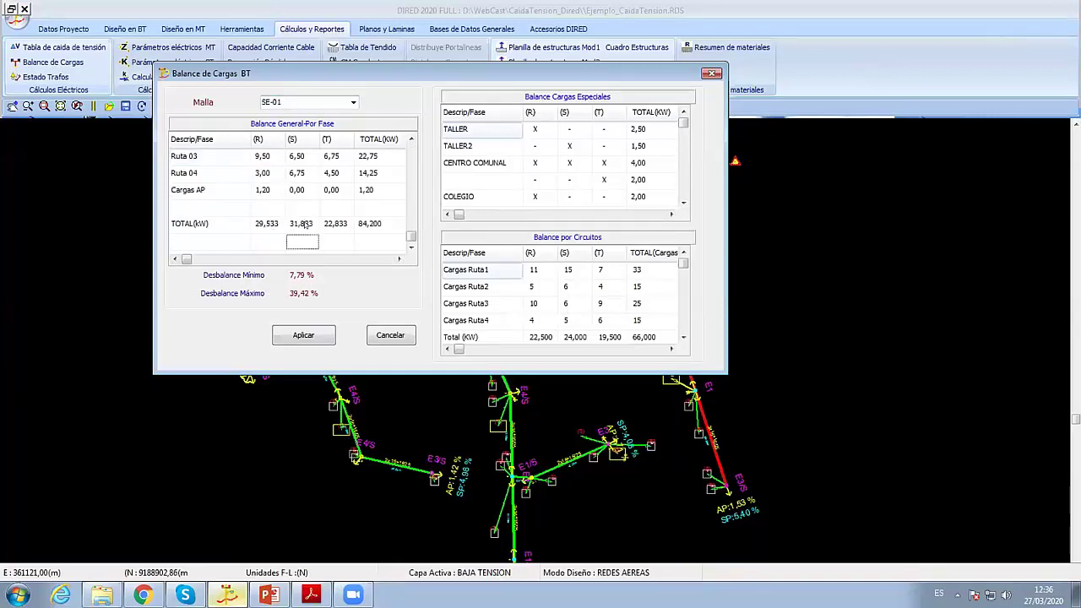
{"action": "left_click", "coordinate": [304, 223]}
{"action": "left_click", "coordinate": [267, 224]}
{"action": "left_click", "coordinate": [329, 230]}
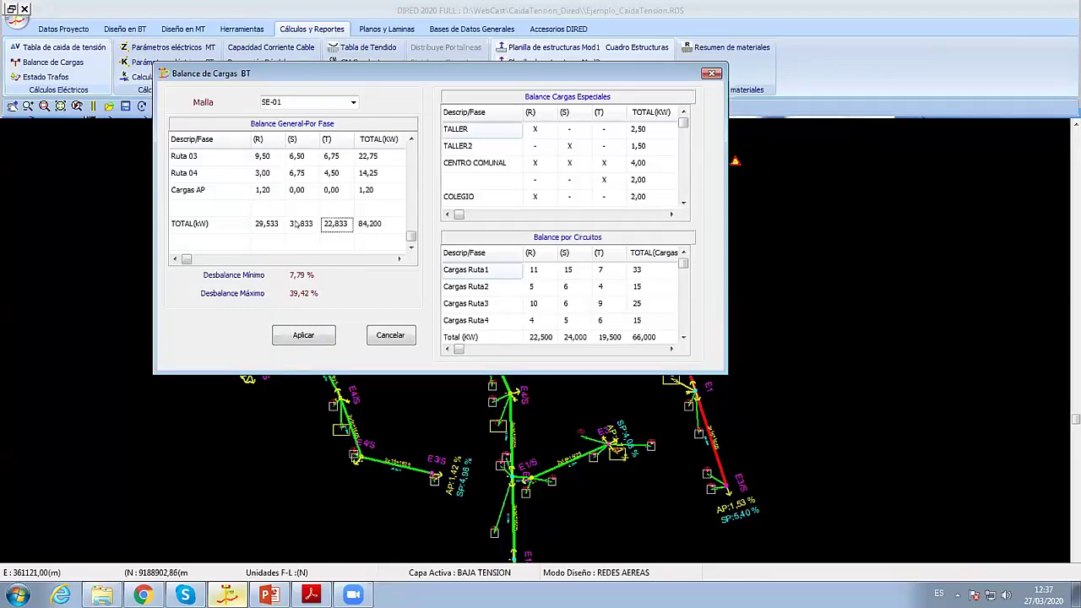
{"action": "left_click", "coordinate": [295, 223]}
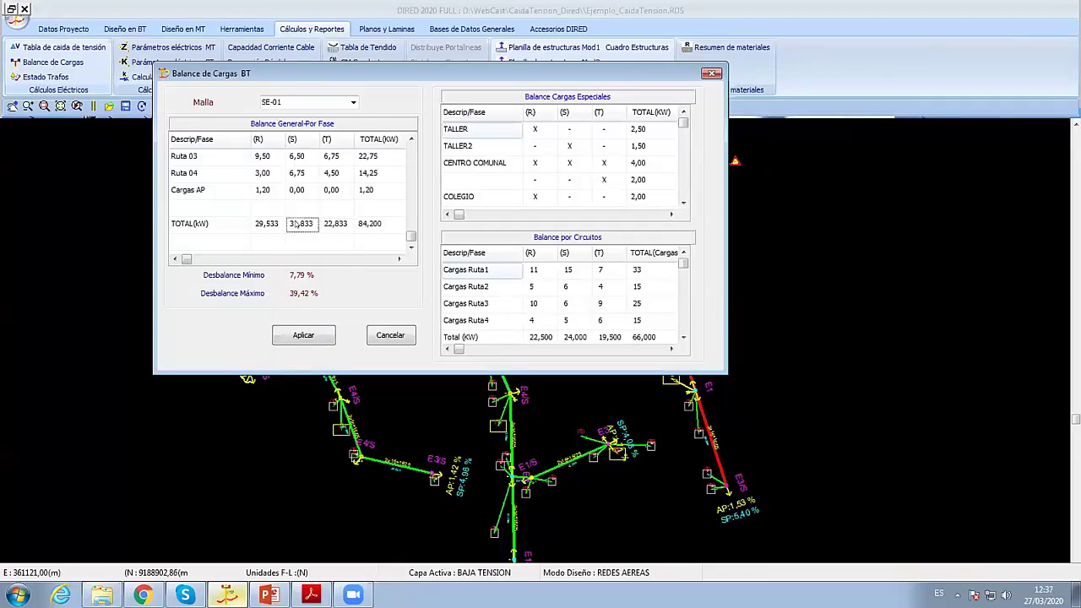
Step: Move the COLEGIO and TALLER2 special loads to phase T, then check the Ruta load counts
{"action": "left_click", "coordinate": [603, 197]}
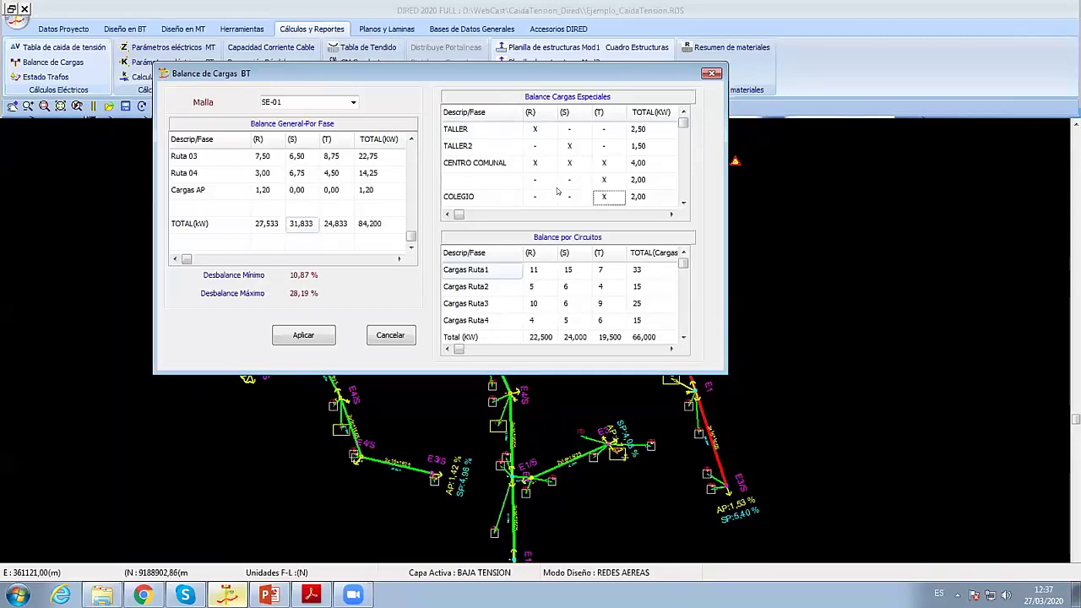
{"action": "key", "text": "Up"}
{"action": "key", "text": "Up"}
{"action": "key", "text": "Up"}
{"action": "left_click", "coordinate": [600, 147]}
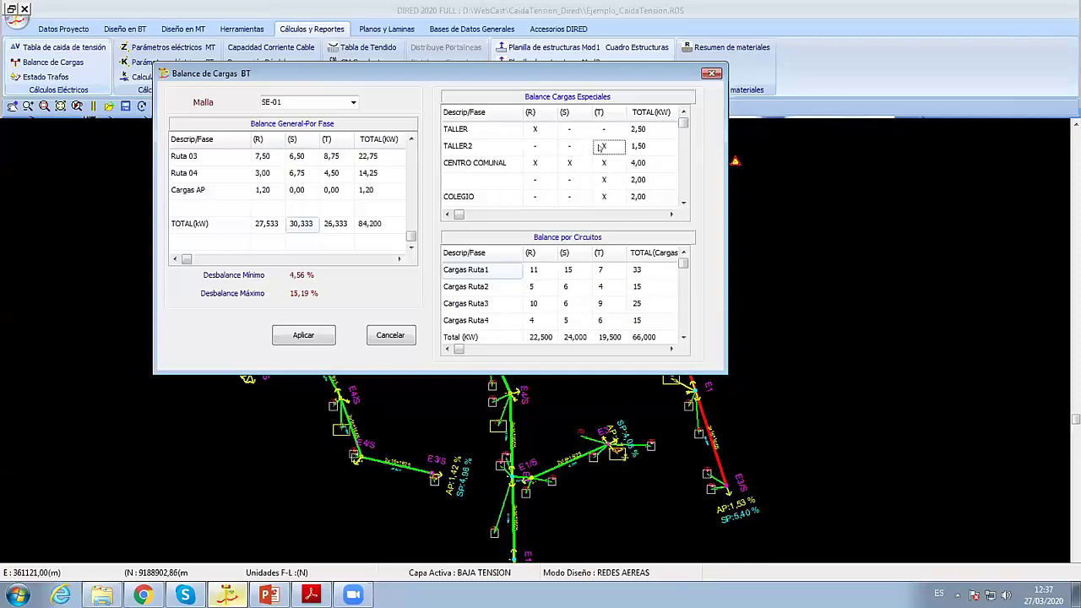
{"action": "left_click", "coordinate": [601, 147]}
{"action": "left_click", "coordinate": [605, 146]}
{"action": "left_click", "coordinate": [605, 146]}
{"action": "left_click", "coordinate": [604, 146]}
{"action": "left_click", "coordinate": [565, 287]}
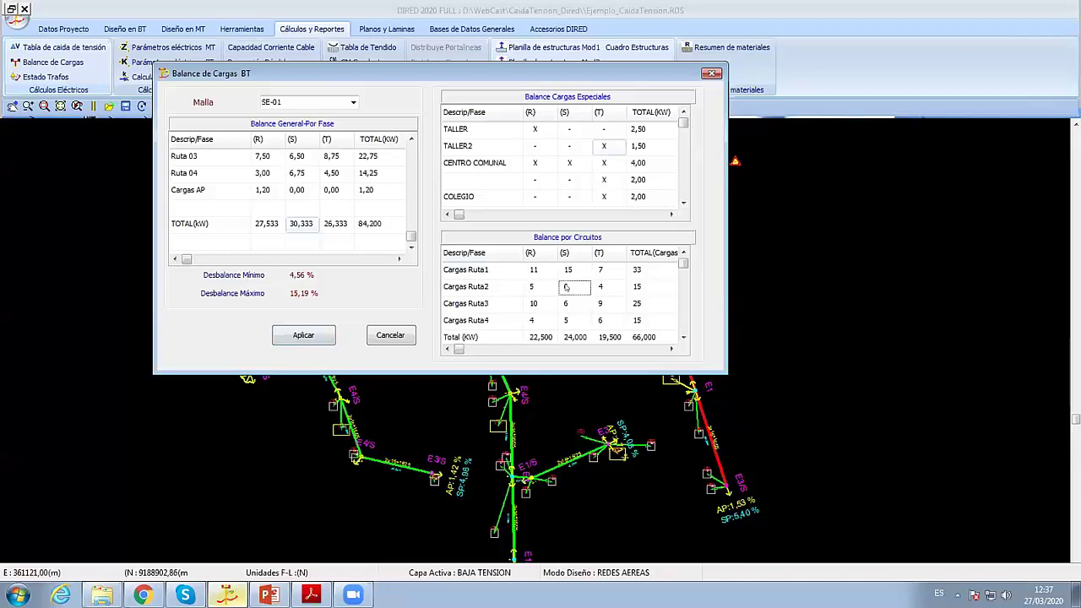
{"action": "left_click", "coordinate": [568, 270]}
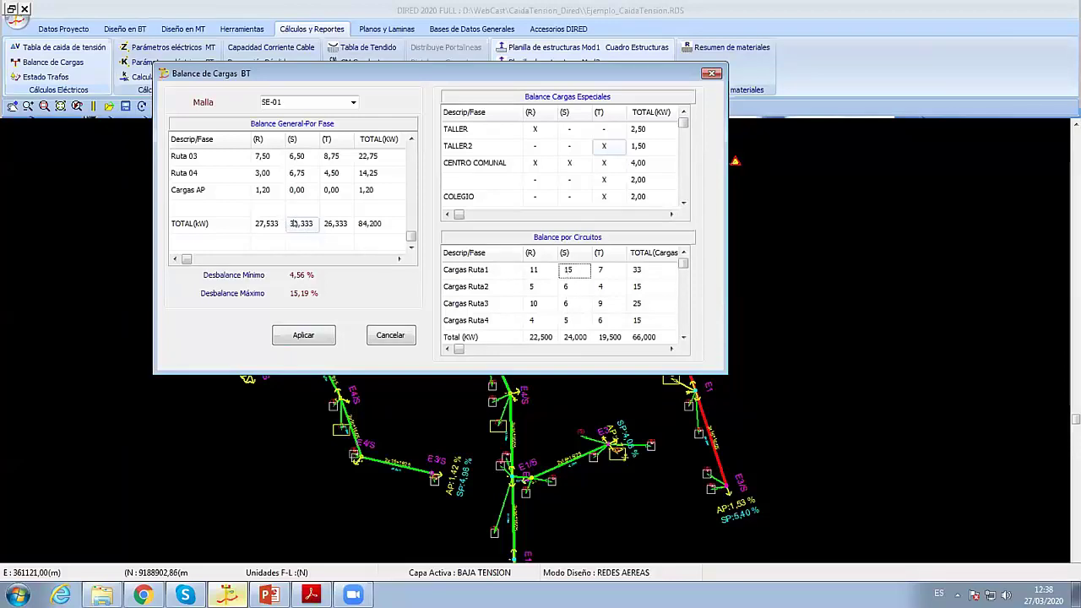
Step: Set Ruta1's new phase S and phase T load counts to 1 each and apply
{"action": "double_click", "coordinate": [569, 268]}
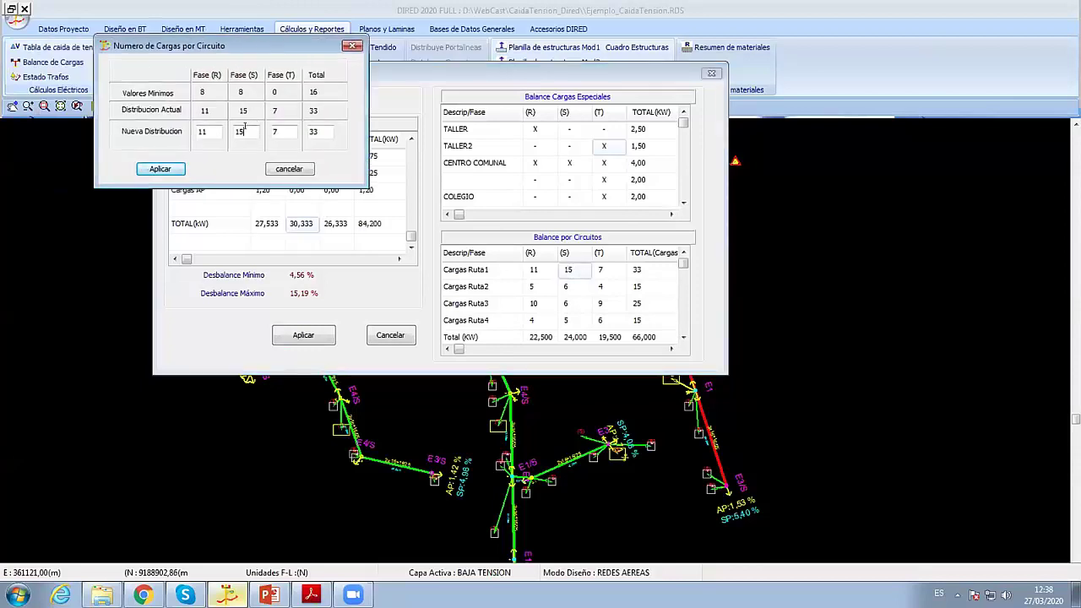
{"action": "double_click", "coordinate": [241, 132]}
{"action": "type", "text": "1"}
{"action": "key", "text": "Tab"}
{"action": "type", "text": "1"}
{"action": "left_click", "coordinate": [166, 169]}
{"action": "left_click", "coordinate": [559, 270]}
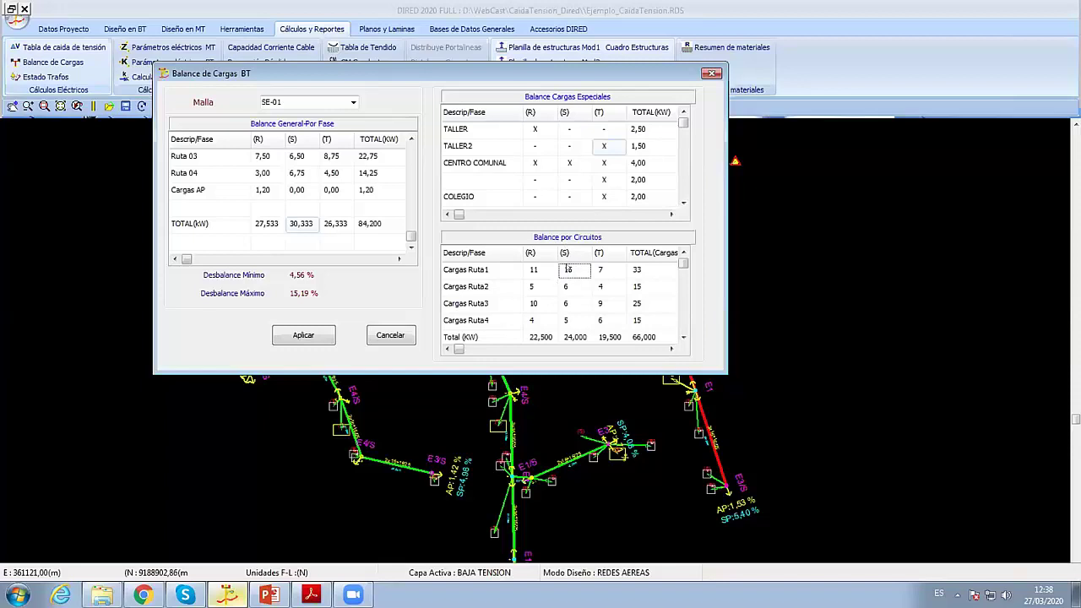
Step: Redistribute Ruta3's loads to 12/4/9 and apply the SE-01 balance at 10,25 % imbalance
{"action": "double_click", "coordinate": [565, 306]}
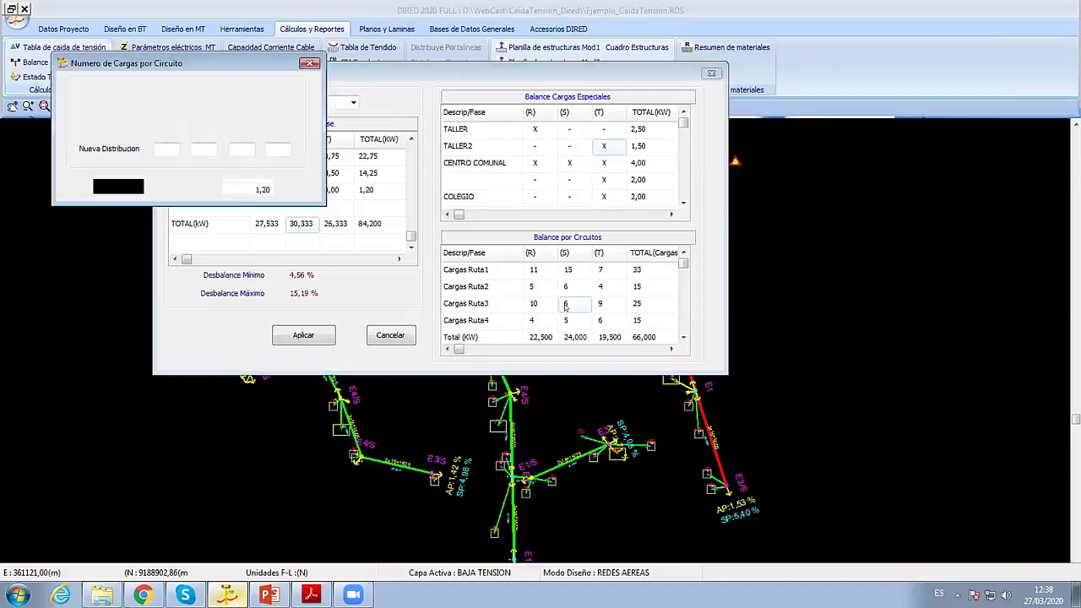
{"action": "double_click", "coordinate": [202, 148]}
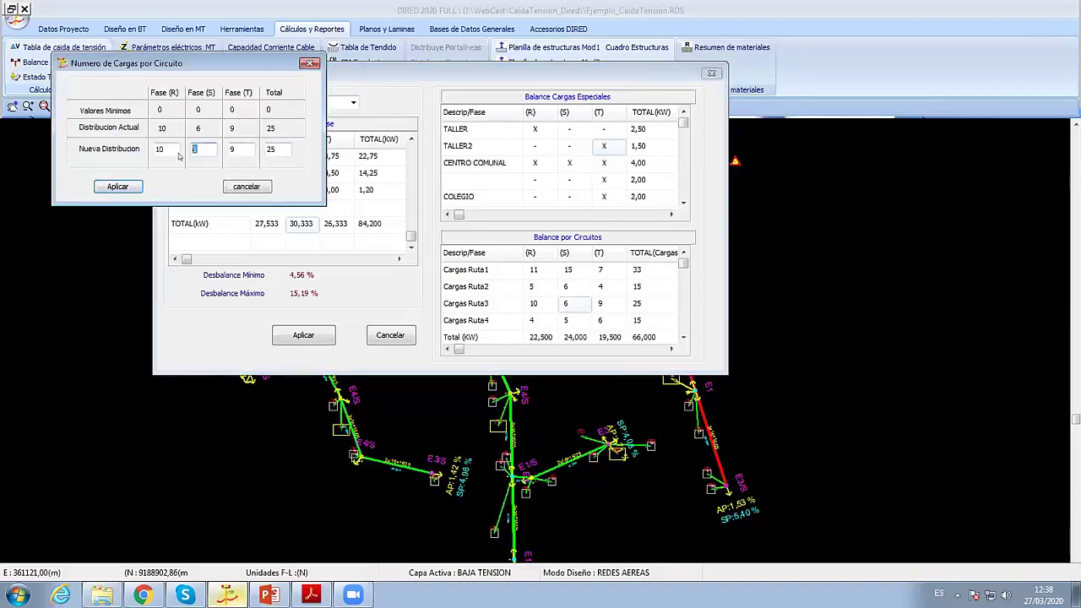
{"action": "type", "text": "2"}
{"action": "double_click", "coordinate": [231, 148]}
{"action": "type", "text": "13"}
{"action": "left_click", "coordinate": [126, 186]}
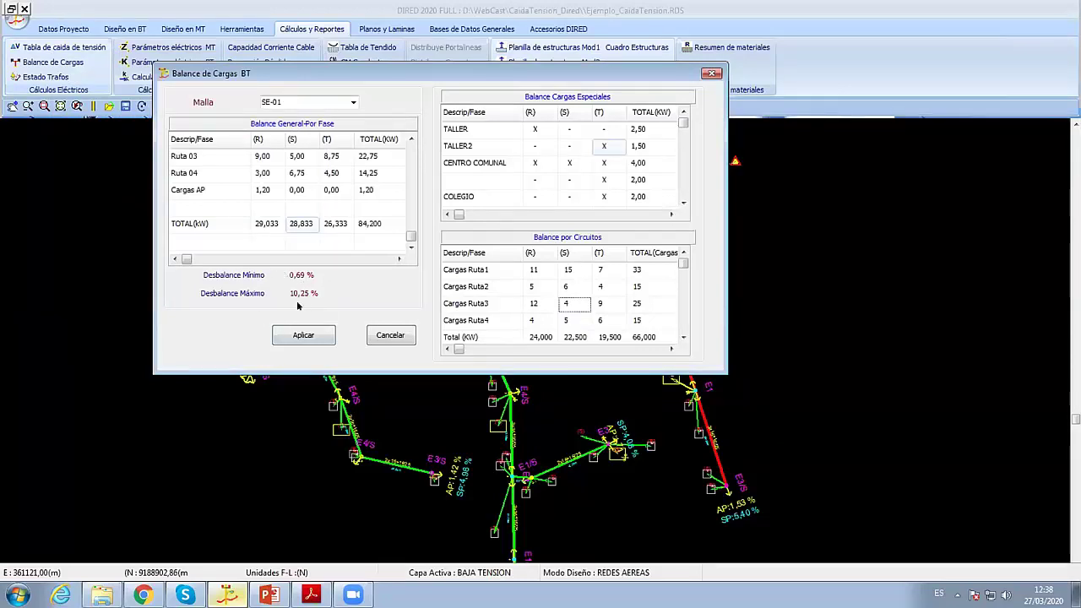
{"action": "left_click", "coordinate": [568, 306]}
{"action": "left_click", "coordinate": [303, 336]}
{"action": "left_click", "coordinate": [299, 332]}
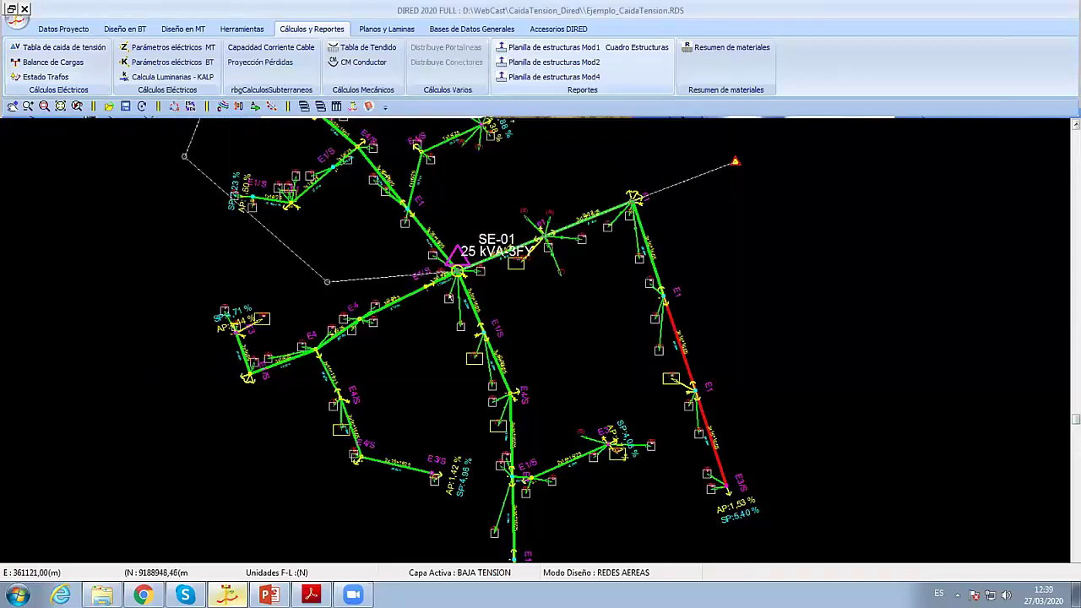
Step: Pan and zoom the network to center the E1 and E3 branches above SE-01
{"action": "mouse_move", "coordinate": [481, 271]}
{"action": "middle_mouse_down"}
{"action": "mouse_move", "coordinate": [401, 294]}
{"action": "mouse_move", "coordinate": [408, 334]}
{"action": "mouse_move", "coordinate": [398, 407]}
{"action": "middle_mouse_up"}
{"action": "scroll", "coordinate": [382, 391], "scroll_direction": "up", "scroll_amount": 4}
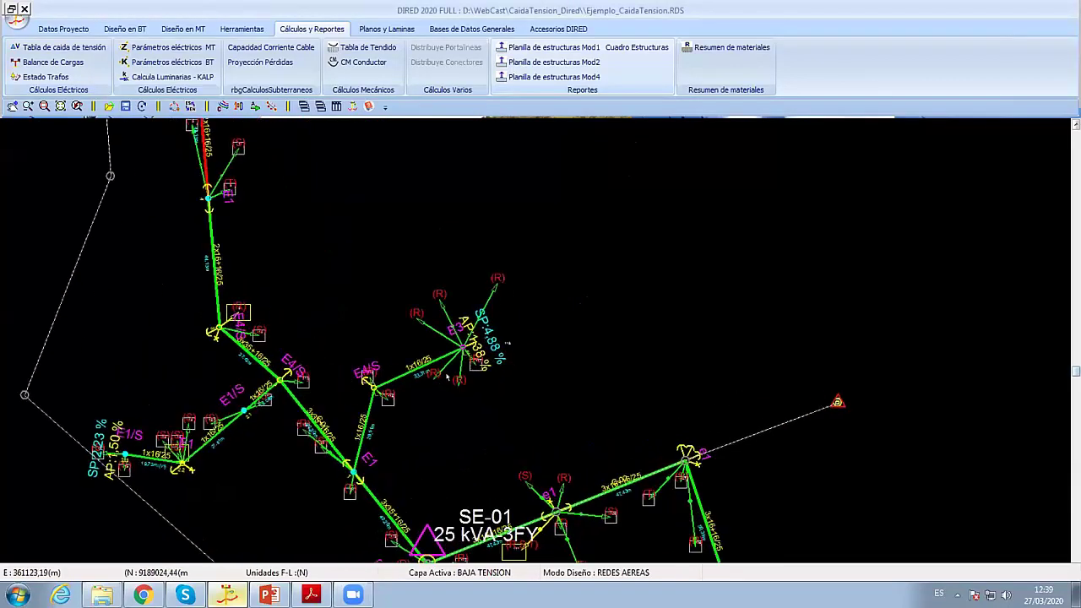
{"action": "mouse_move", "coordinate": [185, 396]}
{"action": "middle_mouse_down"}
{"action": "mouse_move", "coordinate": [253, 387]}
{"action": "mouse_move", "coordinate": [337, 399]}
{"action": "middle_mouse_up"}
{"action": "scroll", "coordinate": [264, 406], "scroll_direction": "up", "scroll_amount": 3}
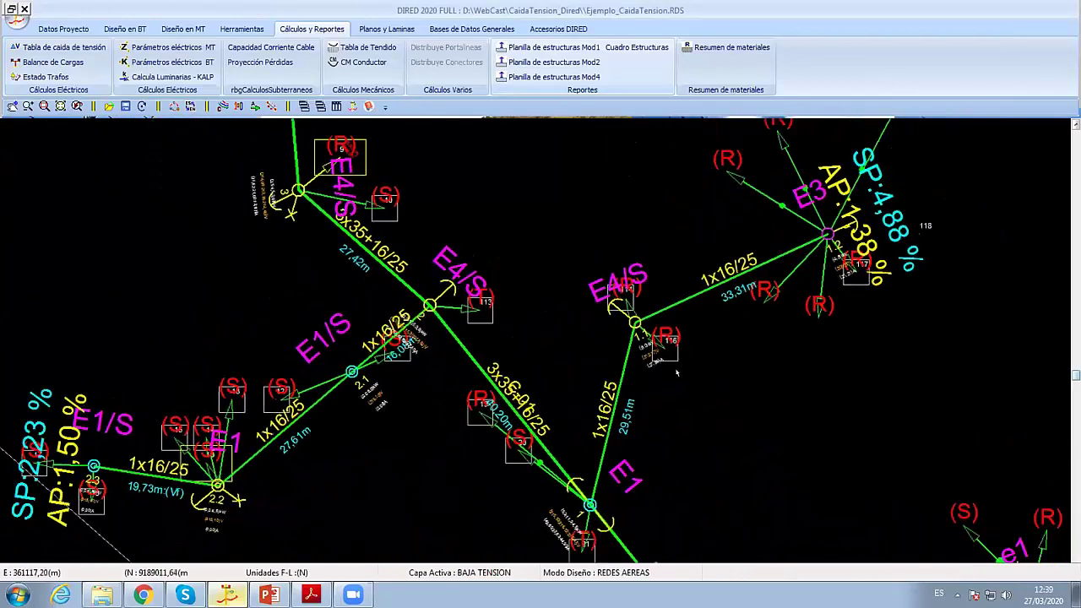
{"action": "scroll", "coordinate": [456, 376], "scroll_direction": "down", "scroll_amount": 3}
{"action": "scroll", "coordinate": [456, 377], "scroll_direction": "up", "scroll_amount": 2}
{"action": "middle_click_drag", "start_coordinate": [456, 376], "coordinate": [436, 377]}
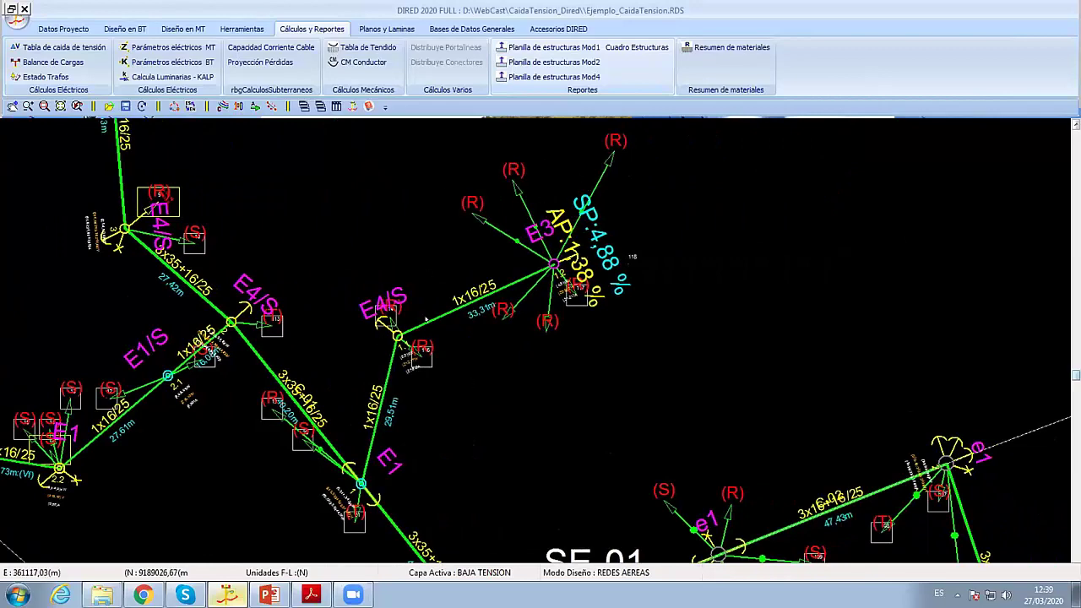
{"action": "scroll", "coordinate": [403, 395], "scroll_direction": "up", "scroll_amount": 1}
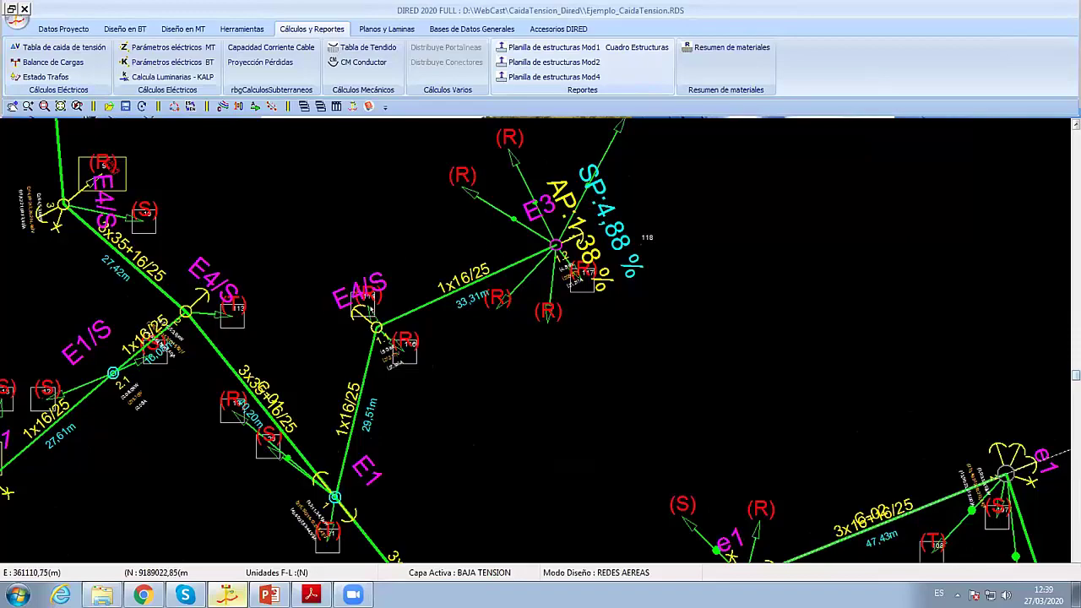
{"action": "middle_click_drag", "start_coordinate": [222, 275], "coordinate": [557, 386]}
{"action": "scroll", "coordinate": [556, 386], "scroll_direction": "down", "scroll_amount": 2}
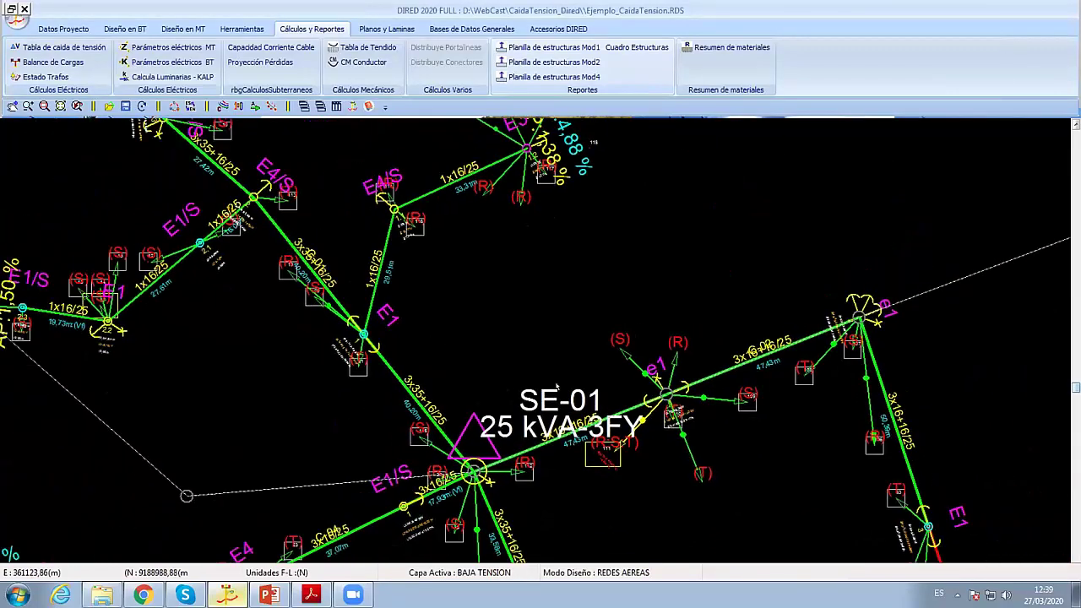
{"action": "scroll", "coordinate": [556, 386], "scroll_direction": "down", "scroll_amount": 1}
Step: Check SE-01's phase totals (R 29,033, S 28,833, T 26,333 kW) and apply the load balance
{"action": "left_click", "coordinate": [53, 62]}
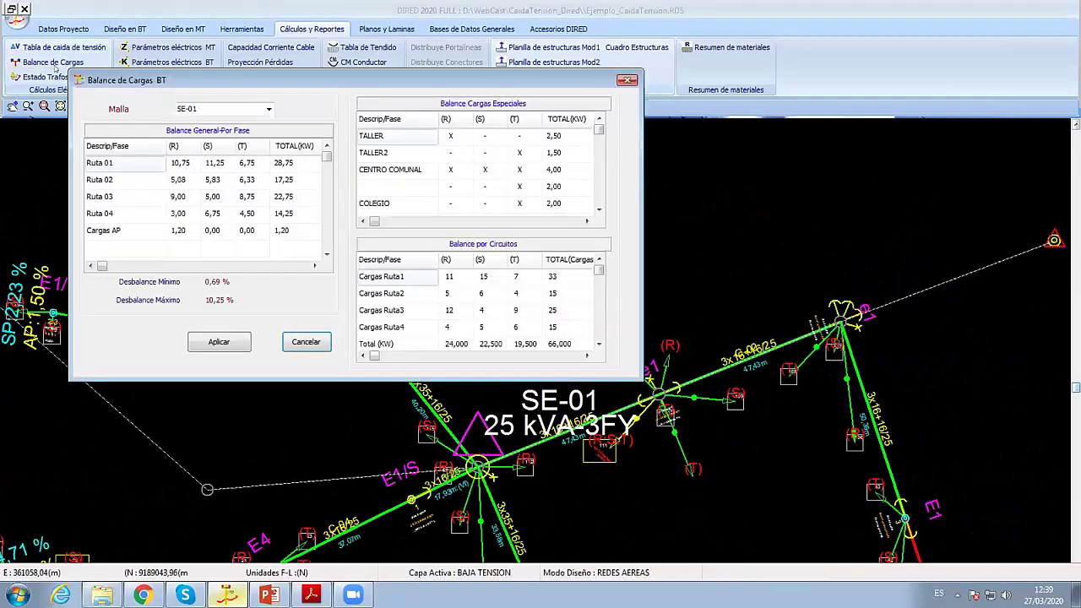
{"action": "scroll", "coordinate": [229, 243], "scroll_direction": "down", "scroll_amount": 2}
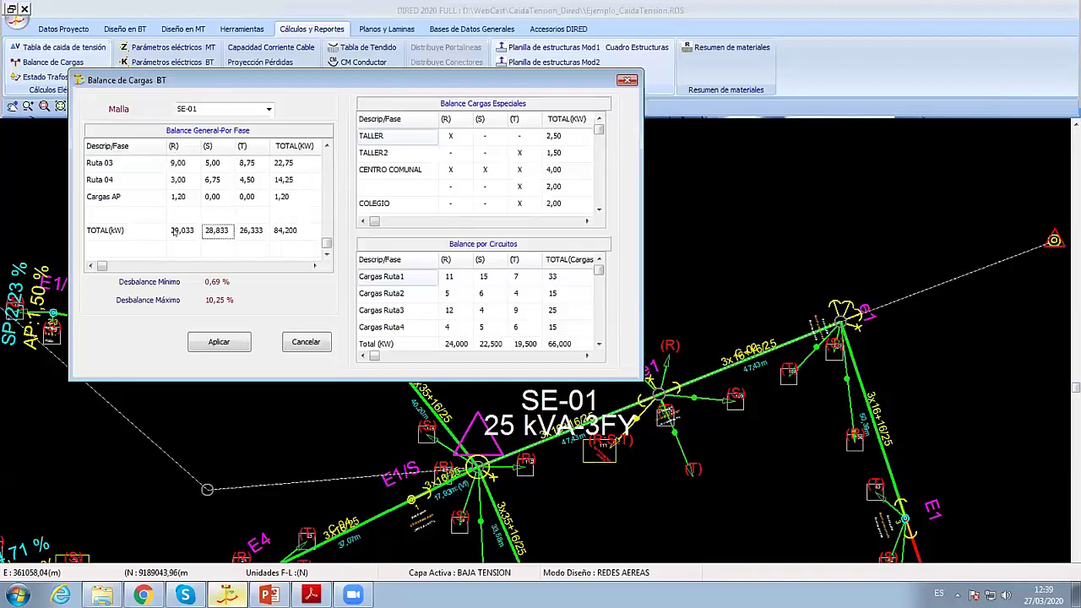
{"action": "left_click", "coordinate": [175, 231]}
{"action": "left_click", "coordinate": [216, 233]}
{"action": "left_click", "coordinate": [254, 233]}
{"action": "left_click", "coordinate": [222, 341]}
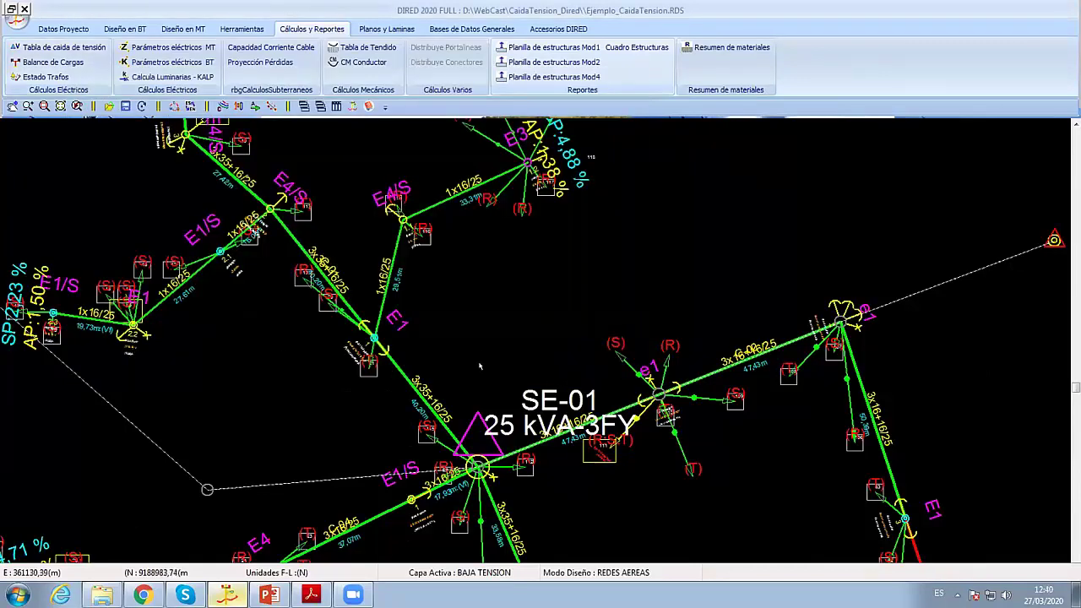
{"action": "middle_click_drag", "start_coordinate": [667, 369], "coordinate": [456, 327]}
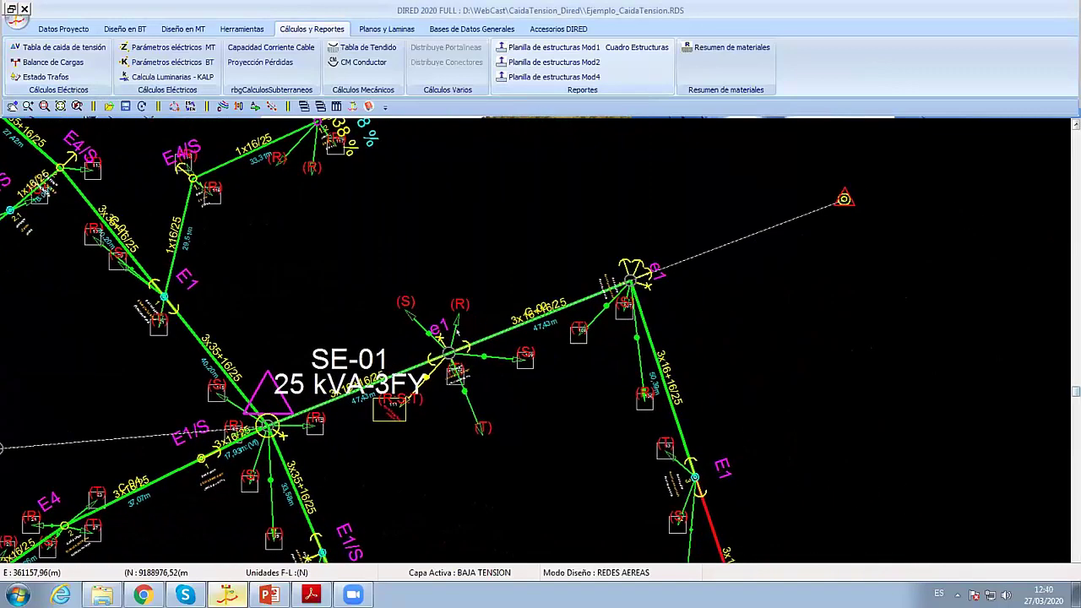
Step: Reassign both service connections at support e1 to phase T
{"action": "double_click", "coordinate": [456, 322]}
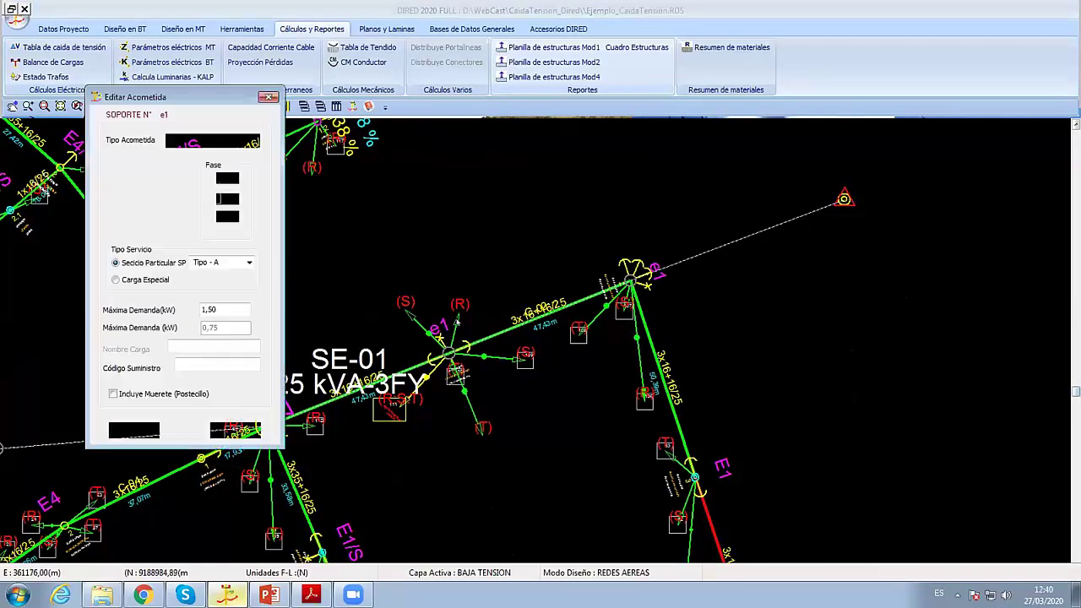
{"action": "left_click", "coordinate": [220, 218]}
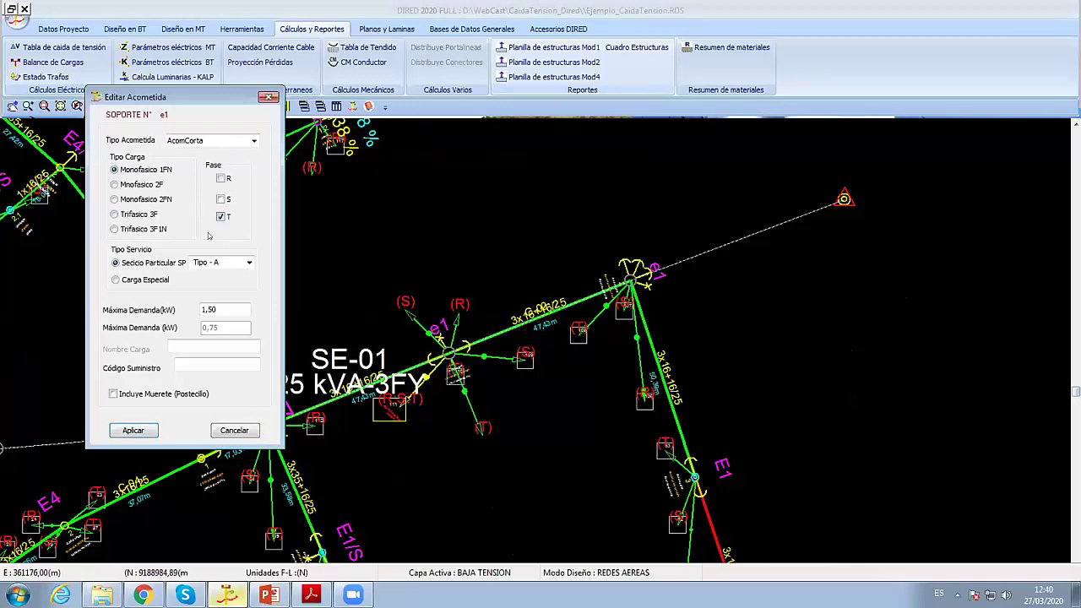
{"action": "left_click", "coordinate": [133, 430]}
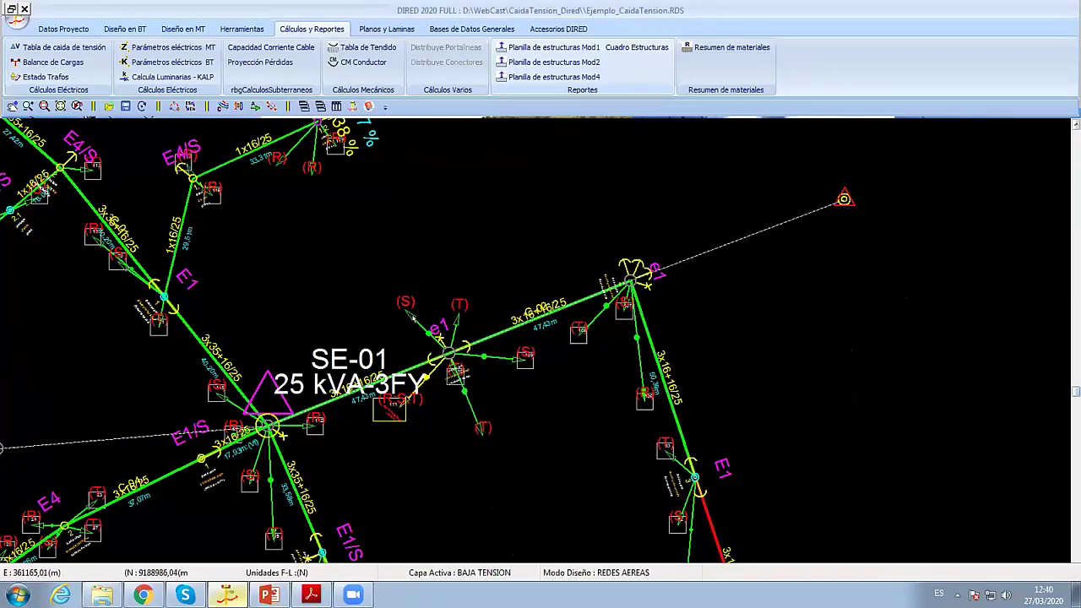
{"action": "double_click", "coordinate": [454, 324]}
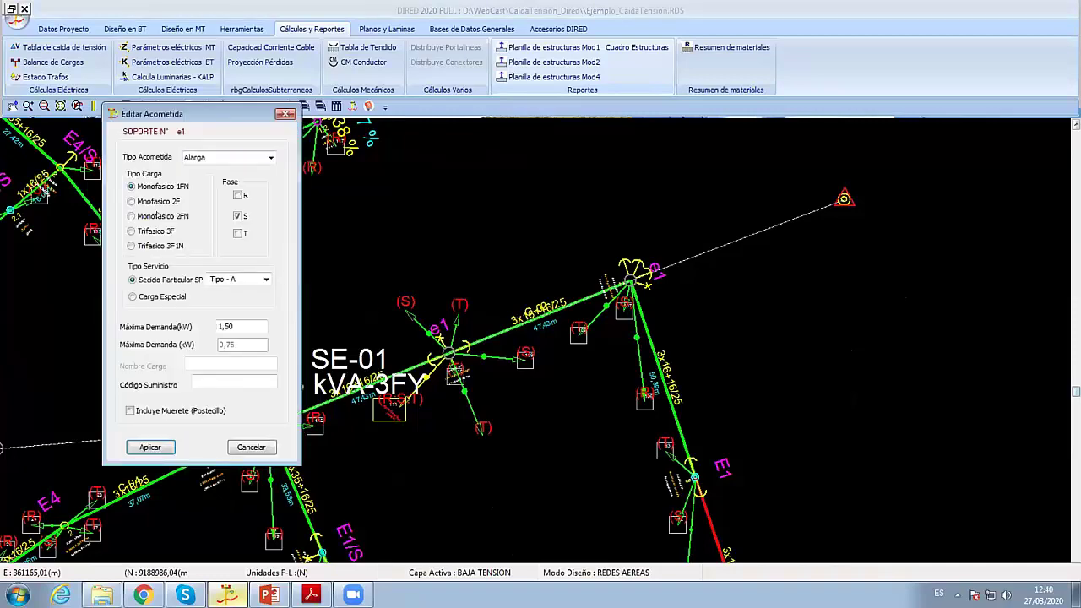
{"action": "left_click", "coordinate": [239, 233]}
{"action": "left_click", "coordinate": [150, 447]}
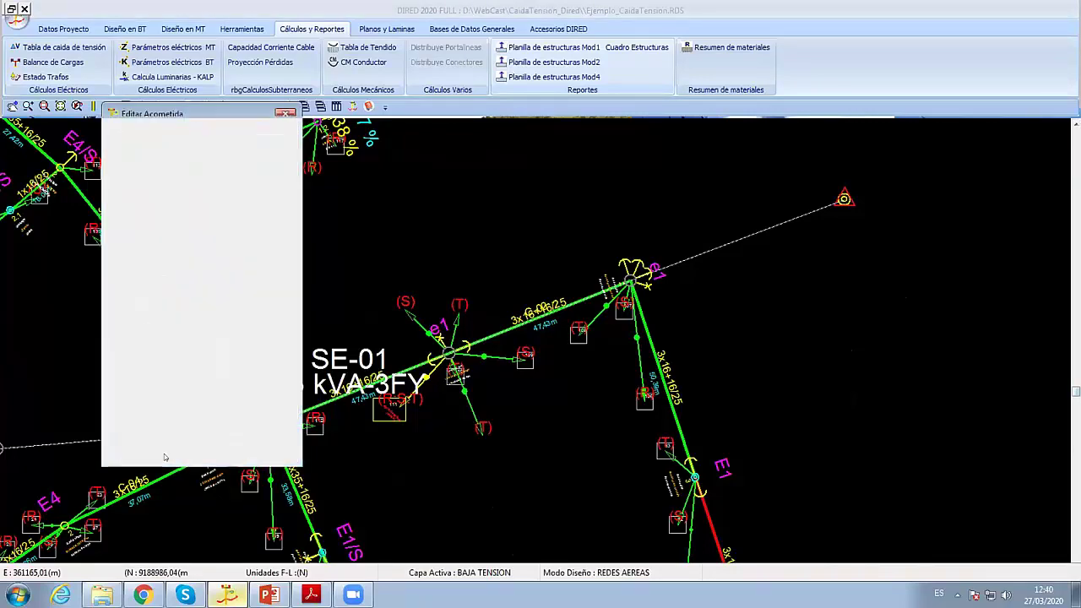
Step: Reopen the SE-01 load balance to confirm the maximum imbalance is now 1,62 %
{"action": "scroll", "coordinate": [455, 363], "scroll_direction": "down", "scroll_amount": 2}
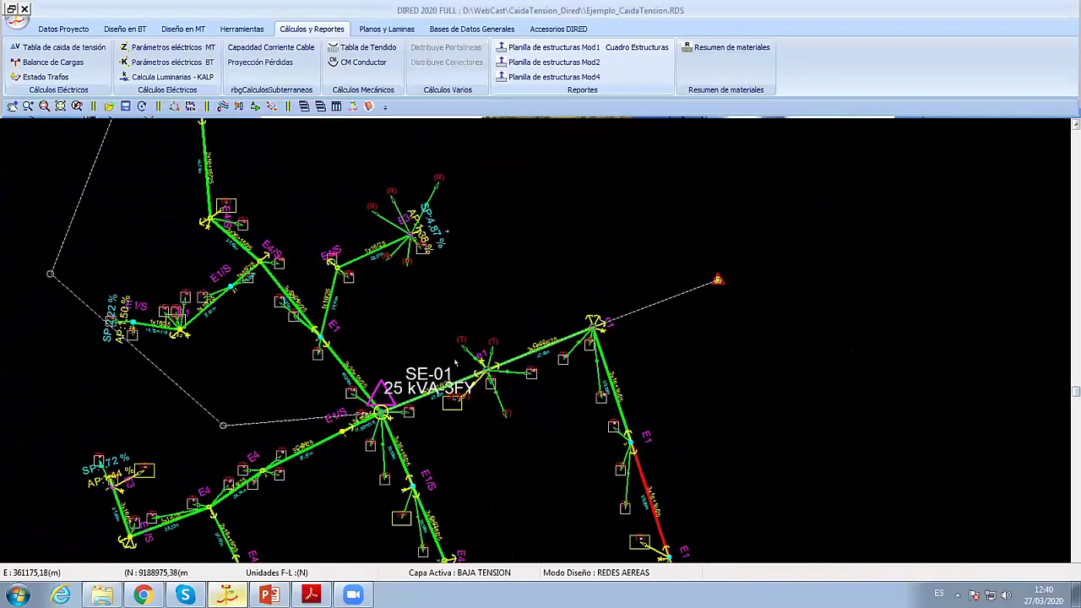
{"action": "scroll", "coordinate": [454, 363], "scroll_direction": "down", "scroll_amount": 1}
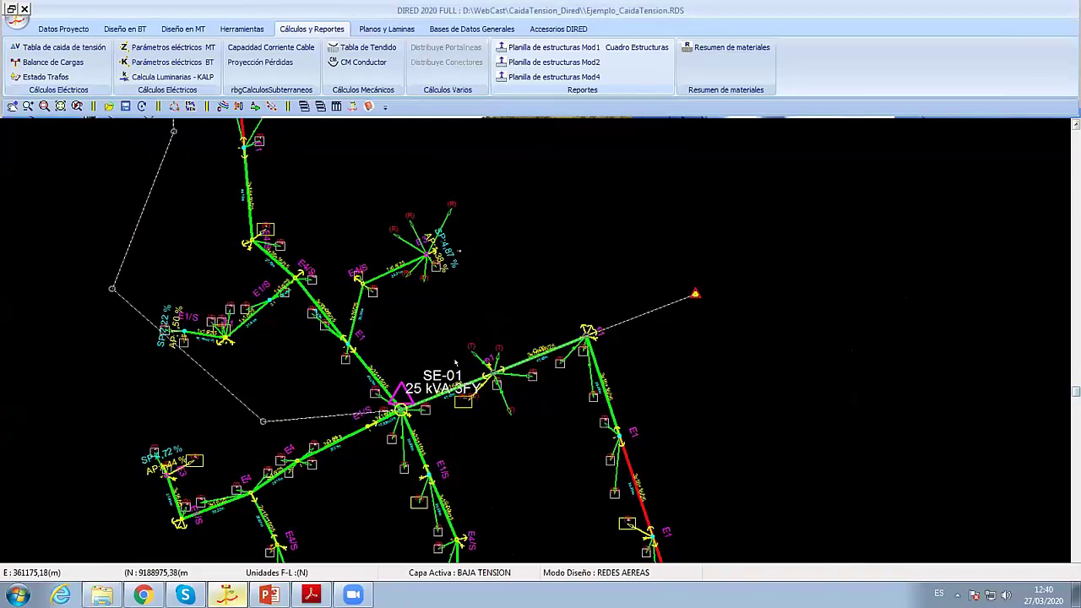
{"action": "left_click", "coordinate": [52, 61]}
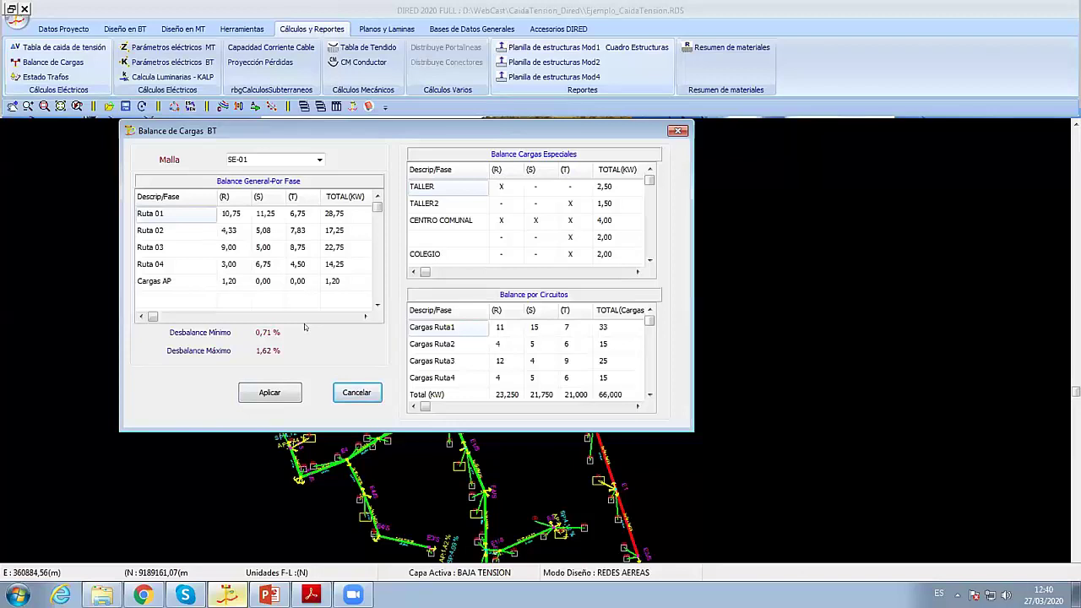
{"action": "left_click", "coordinate": [266, 395]}
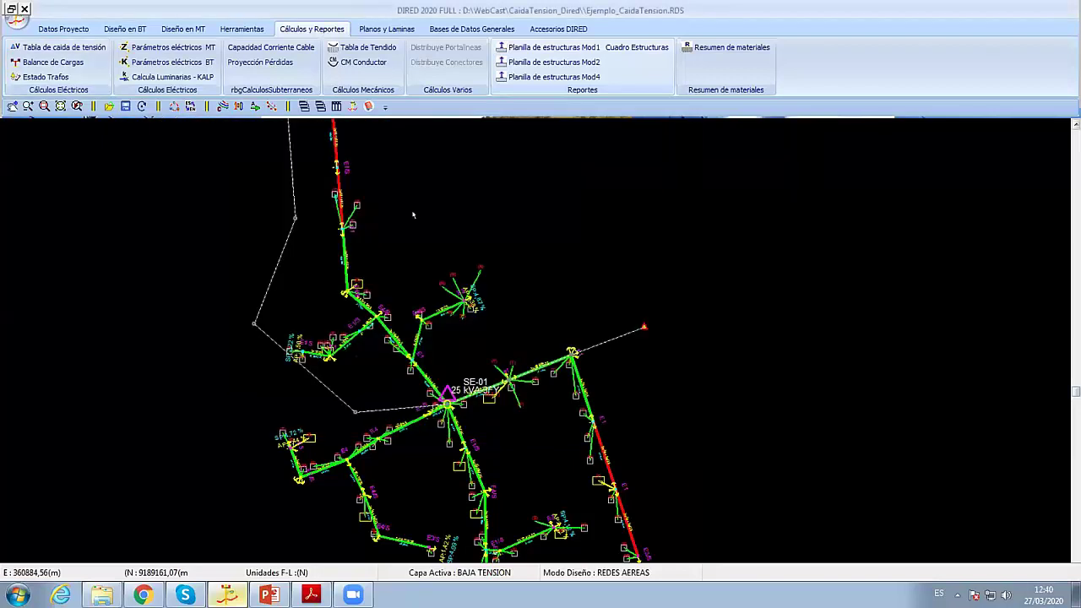
{"action": "scroll", "coordinate": [543, 393], "scroll_direction": "down", "scroll_amount": 1}
{"action": "scroll", "coordinate": [543, 393], "scroll_direction": "down", "scroll_amount": 1}
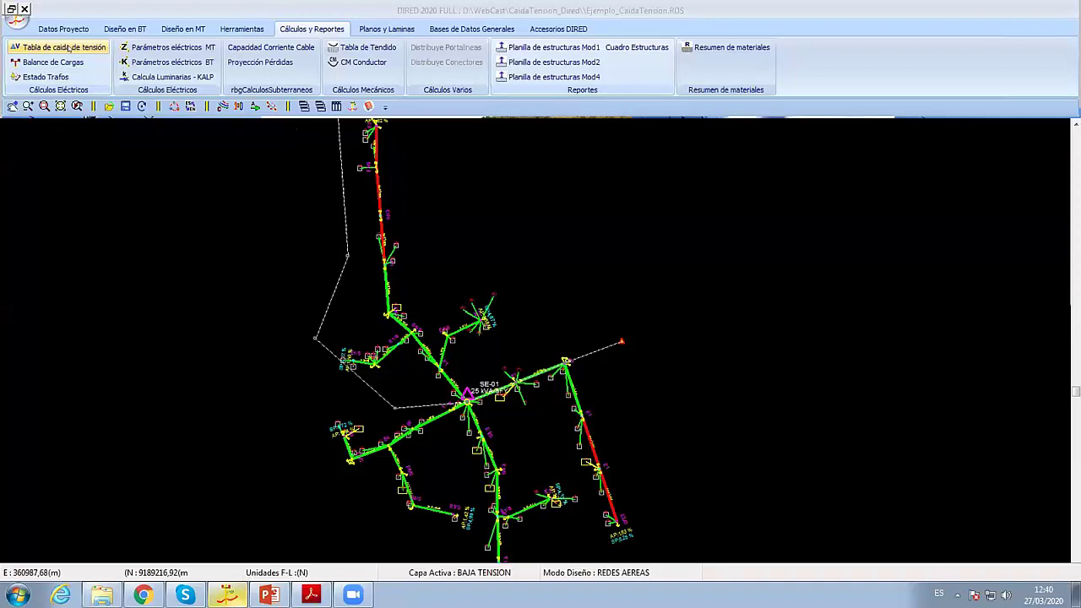
Step: Open the voltage-drop table and inspect circuit 1's SP summary, node 4 current and node 1.2 voltage
{"action": "left_click", "coordinate": [70, 48]}
{"action": "left_click_drag", "start_coordinate": [295, 149], "coordinate": [224, 93]}
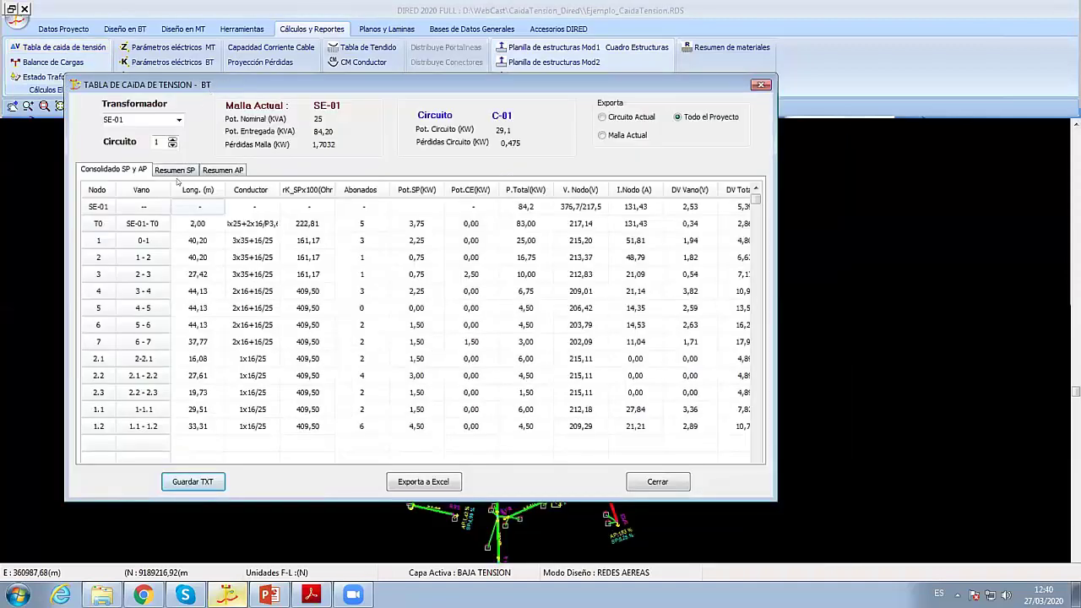
{"action": "left_click", "coordinate": [175, 170]}
{"action": "left_click", "coordinate": [613, 294]}
{"action": "left_click", "coordinate": [577, 426]}
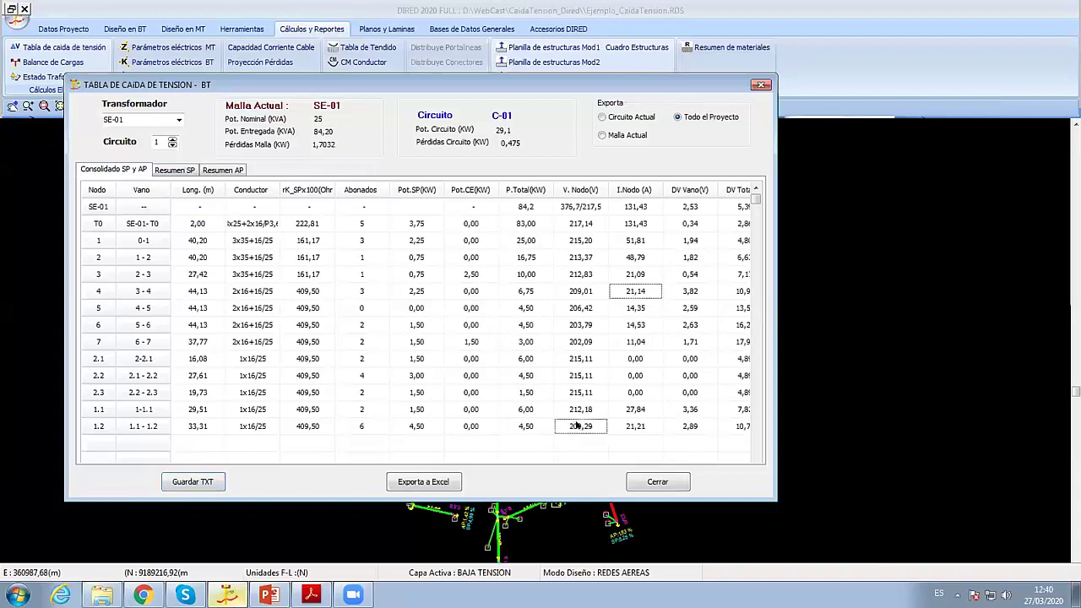
Step: Check the percentage and total voltage drops at nodes 7 and 1.2
{"action": "key", "text": "Right"}
{"action": "key", "text": "Right"}
{"action": "key", "text": "Right"}
{"action": "key", "text": "Right"}
{"action": "key", "text": "Right"}
{"action": "key", "text": "Right"}
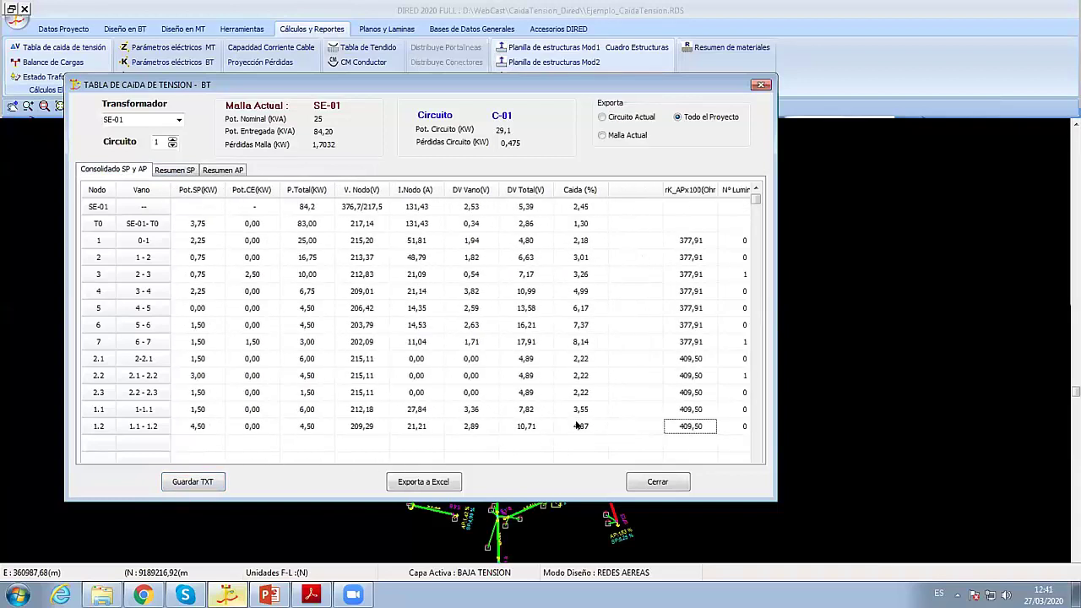
{"action": "key", "text": "Right"}
{"action": "key", "text": "Left"}
{"action": "key", "text": "Left"}
{"action": "key", "text": "Left"}
{"action": "key", "text": "Up"}
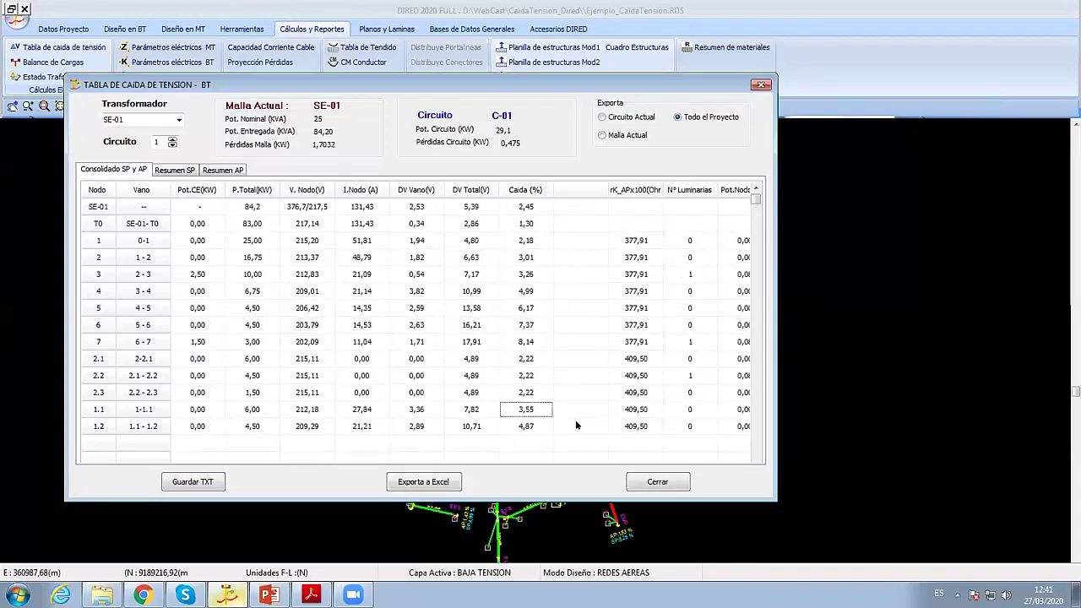
{"action": "key", "text": "Up"}
{"action": "key", "text": "Up"}
{"action": "key", "text": "Up"}
{"action": "key", "text": "Up"}
{"action": "key", "text": "Up"}
{"action": "key", "text": "Up"}
{"action": "key", "text": "Down"}
{"action": "key", "text": "Down"}
{"action": "key", "text": "Down"}
{"action": "key", "text": "Down"}
{"action": "key", "text": "Down"}
{"action": "key", "text": "Down"}
{"action": "key", "text": "Down"}
{"action": "key", "text": "Down"}
{"action": "key", "text": "Down"}
{"action": "key", "text": "Left"}
{"action": "key", "text": "Right"}
{"action": "key", "text": "Left"}
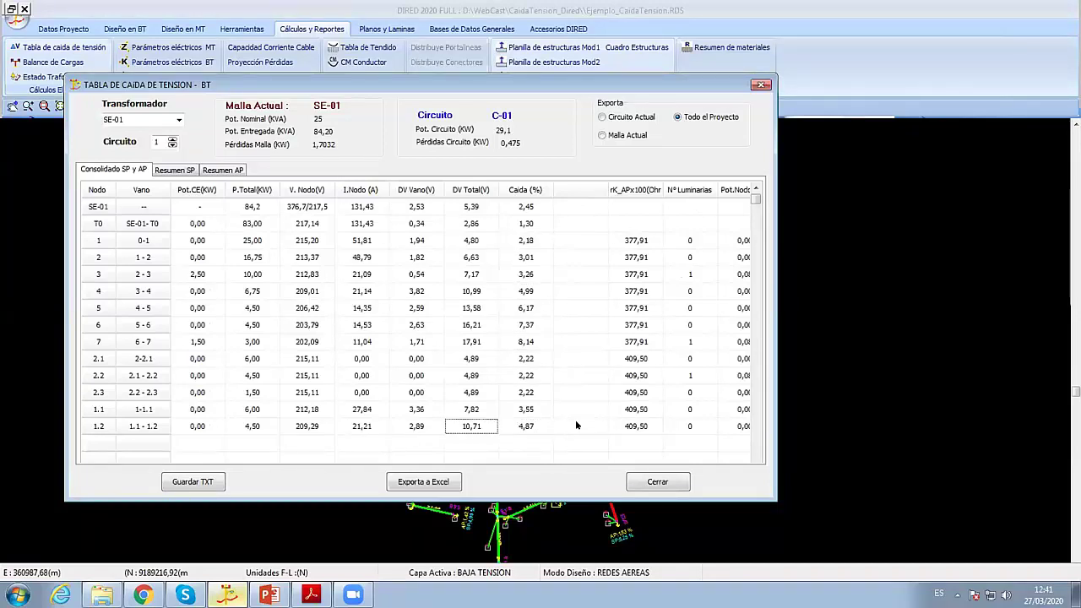
{"action": "key", "text": "Right"}
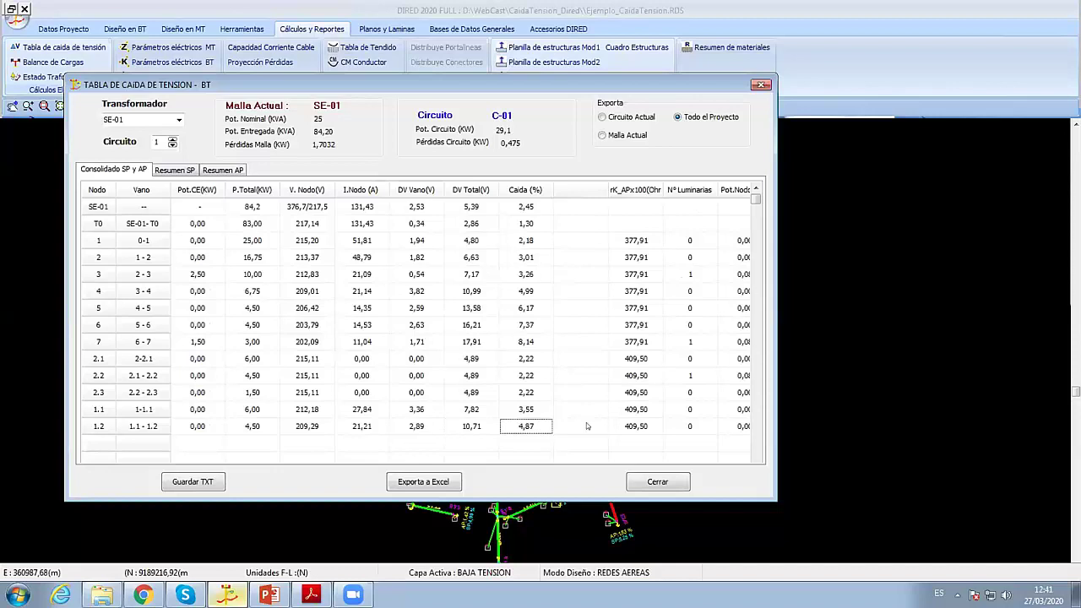
Step: Step through circuits 2, 3 and 4 (C-04), then export the table to Excel
{"action": "left_click", "coordinate": [172, 139]}
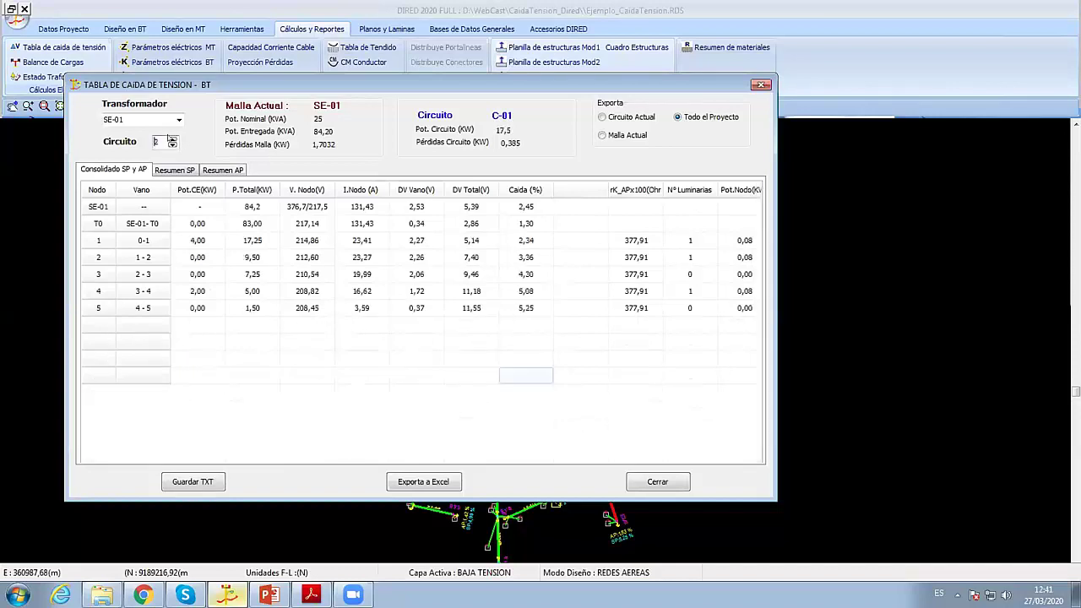
{"action": "left_click", "coordinate": [172, 138]}
{"action": "left_click", "coordinate": [173, 138]}
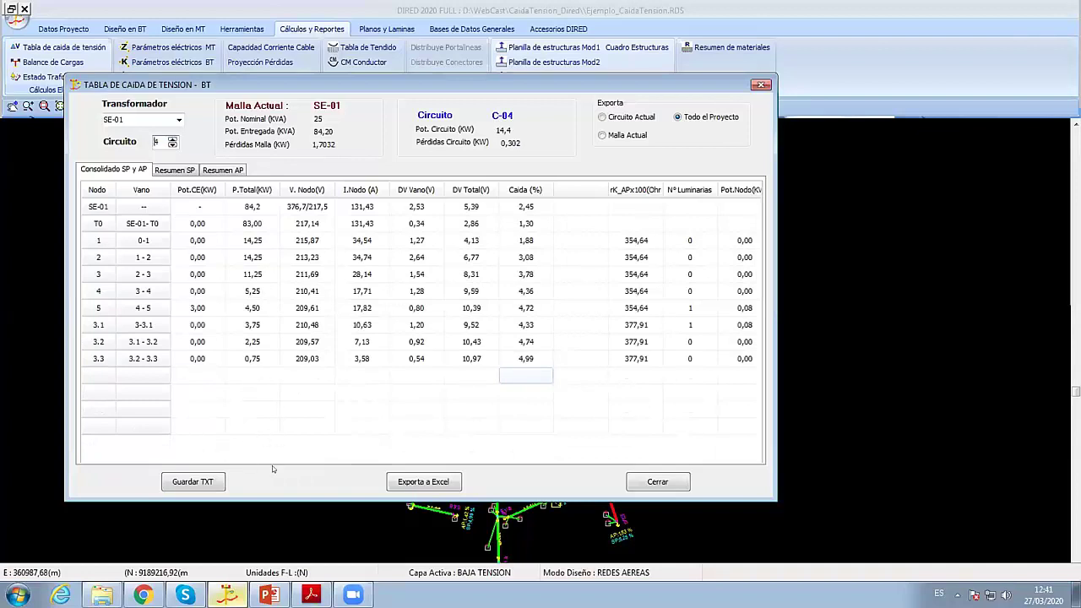
{"action": "left_click", "coordinate": [434, 481]}
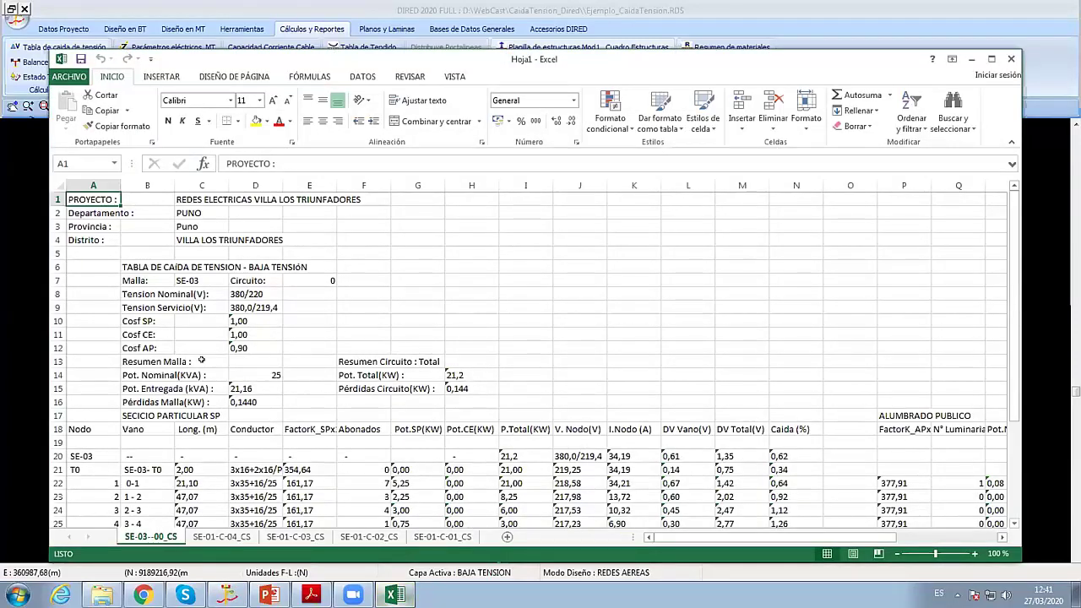
Step: Browse the exported SE-03 sheet and the SE-01-C-04_CS sheet, then set Excel aside
{"action": "left_click", "coordinate": [202, 361]}
{"action": "scroll", "coordinate": [201, 361], "scroll_direction": "down", "scroll_amount": 5}
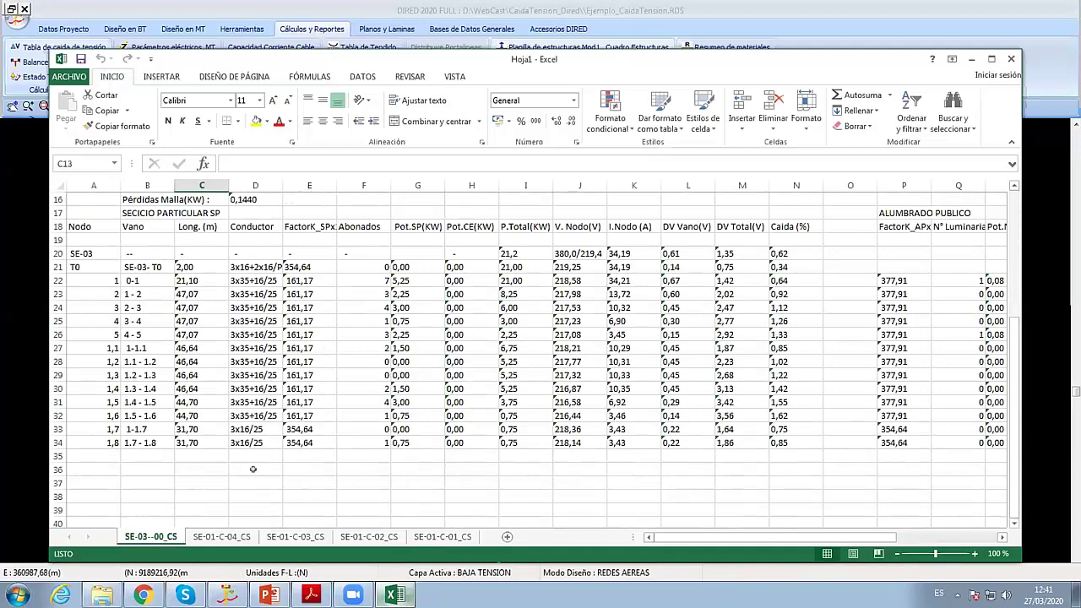
{"action": "left_click", "coordinate": [228, 537]}
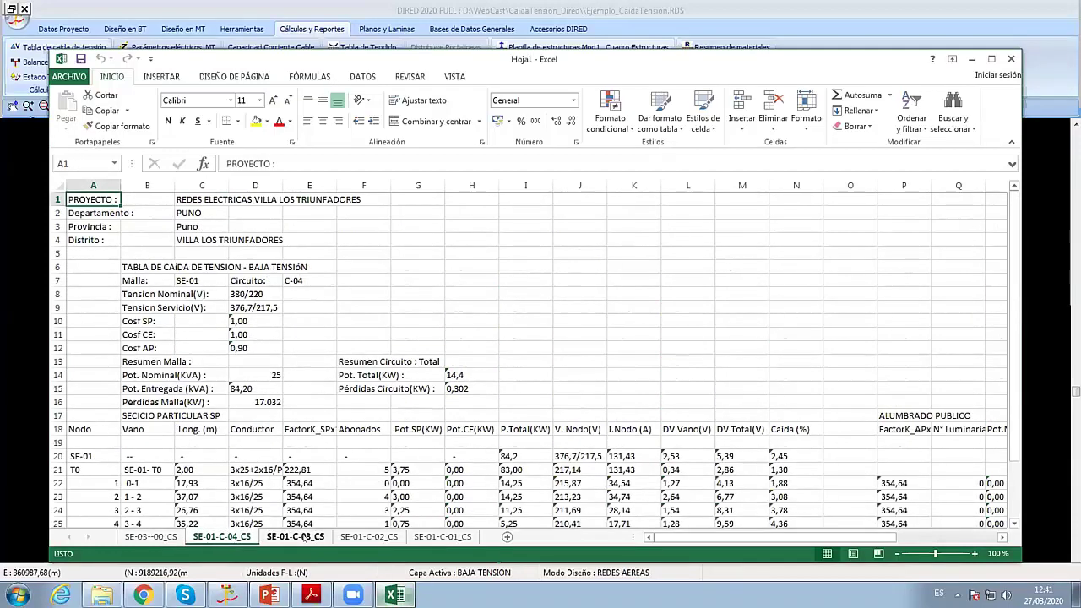
{"action": "left_click", "coordinate": [1047, 321]}
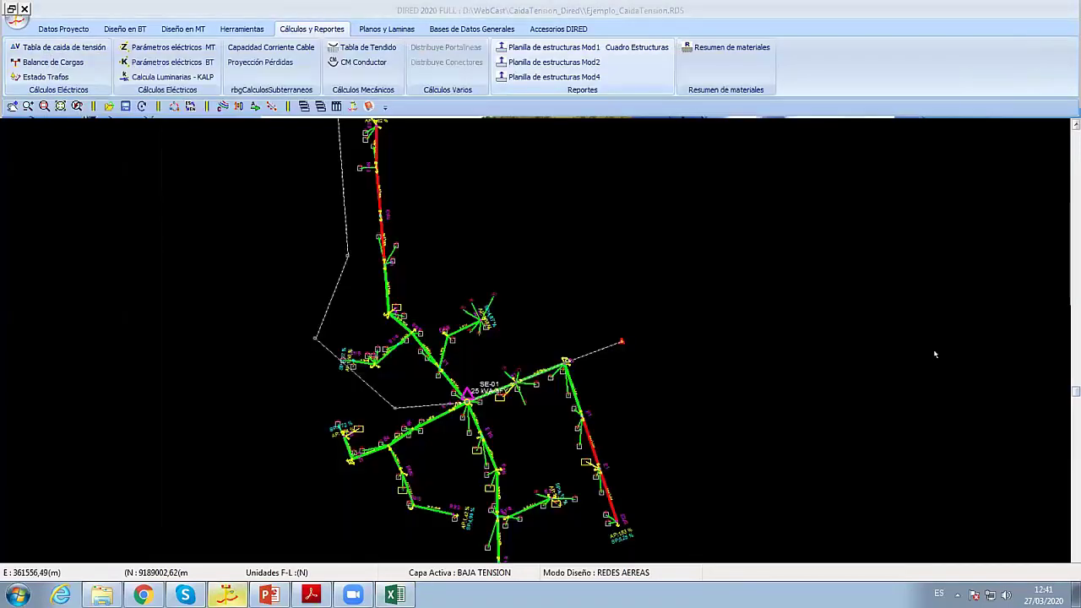
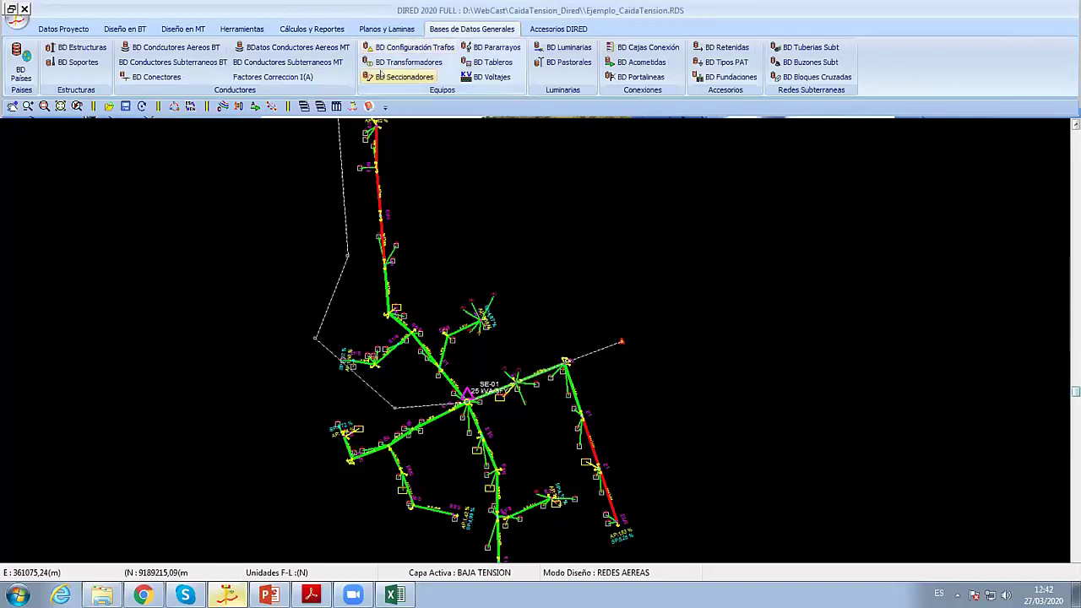
Step: Load the EstructurasMt_MEER.DAT table into BD Estructuras with Archivos MT > Abrir otra Tabla
{"action": "left_click", "coordinate": [80, 49]}
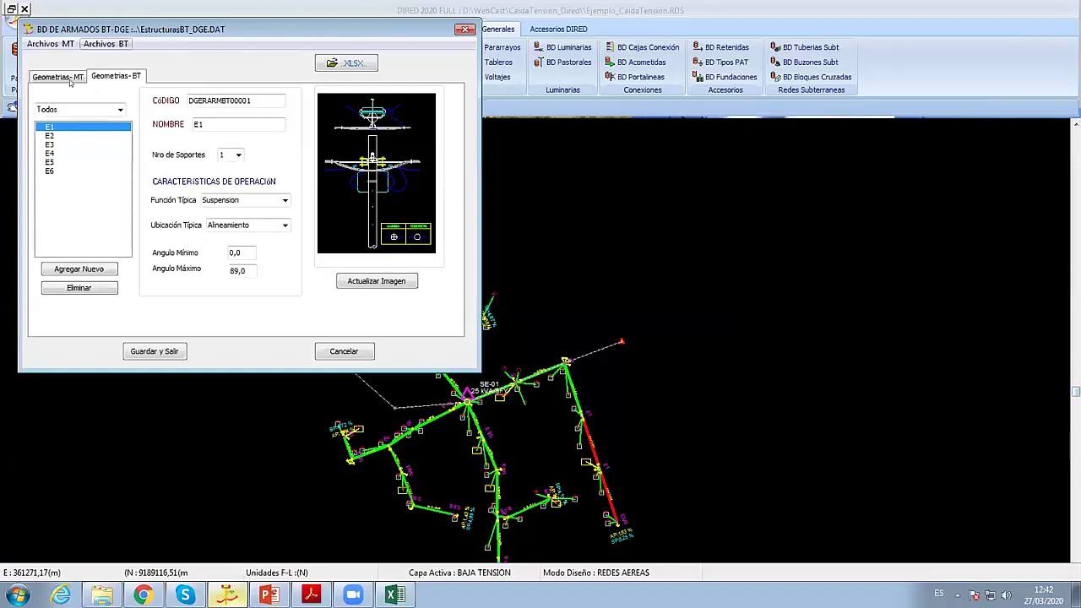
{"action": "left_click", "coordinate": [48, 47]}
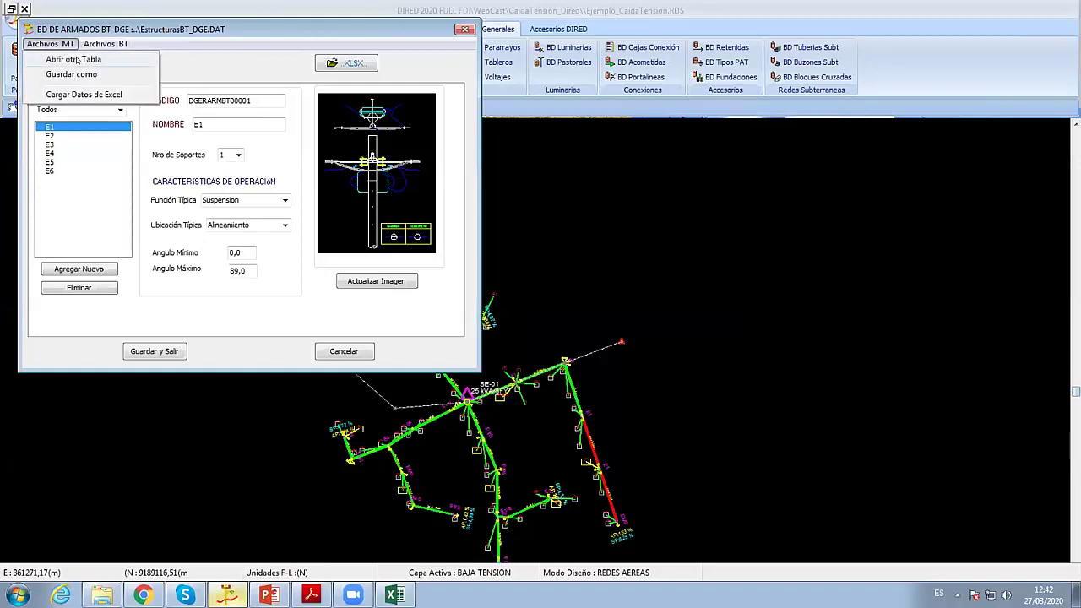
{"action": "left_click", "coordinate": [74, 59]}
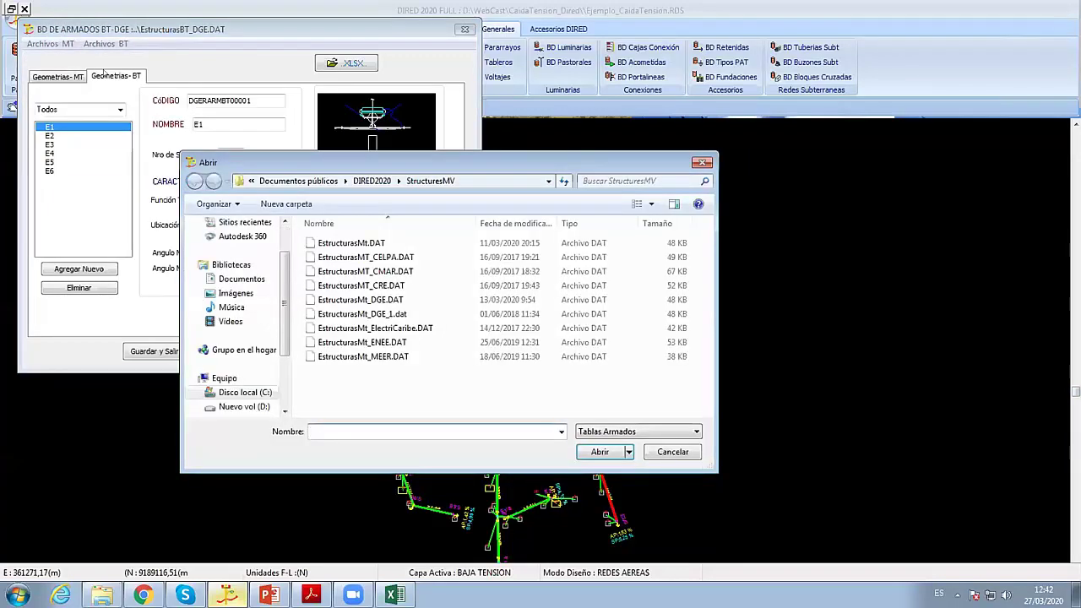
{"action": "double_click", "coordinate": [380, 358]}
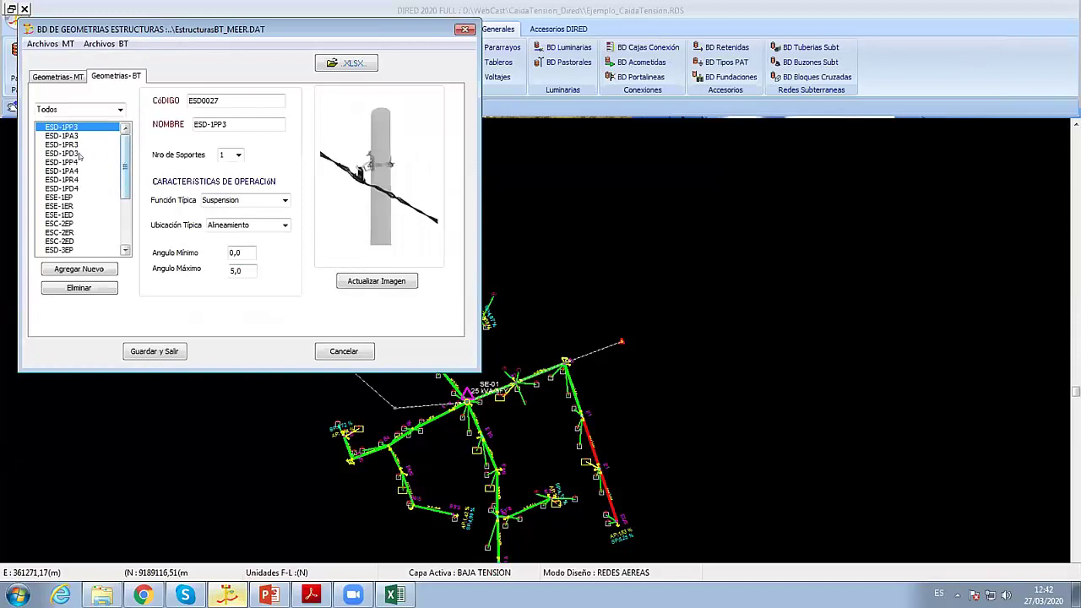
Step: Review the ESD-3ED and ESD-3EP low-voltage structure geometries
{"action": "left_click_drag", "start_coordinate": [81, 156], "coordinate": [70, 197]}
{"action": "left_click_drag", "start_coordinate": [125, 166], "coordinate": [125, 201]}
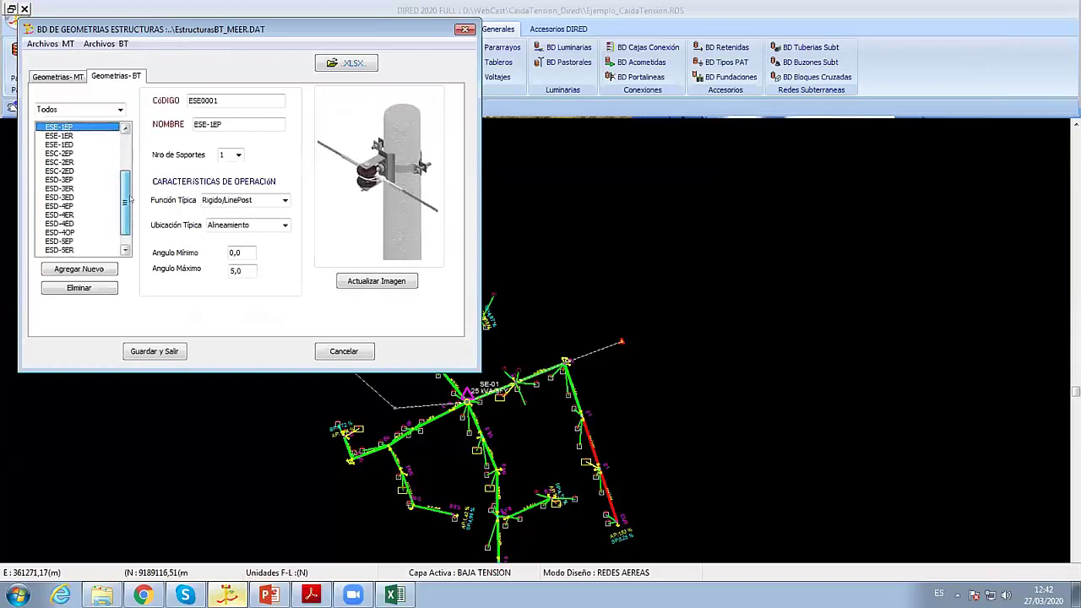
{"action": "left_click", "coordinate": [76, 198]}
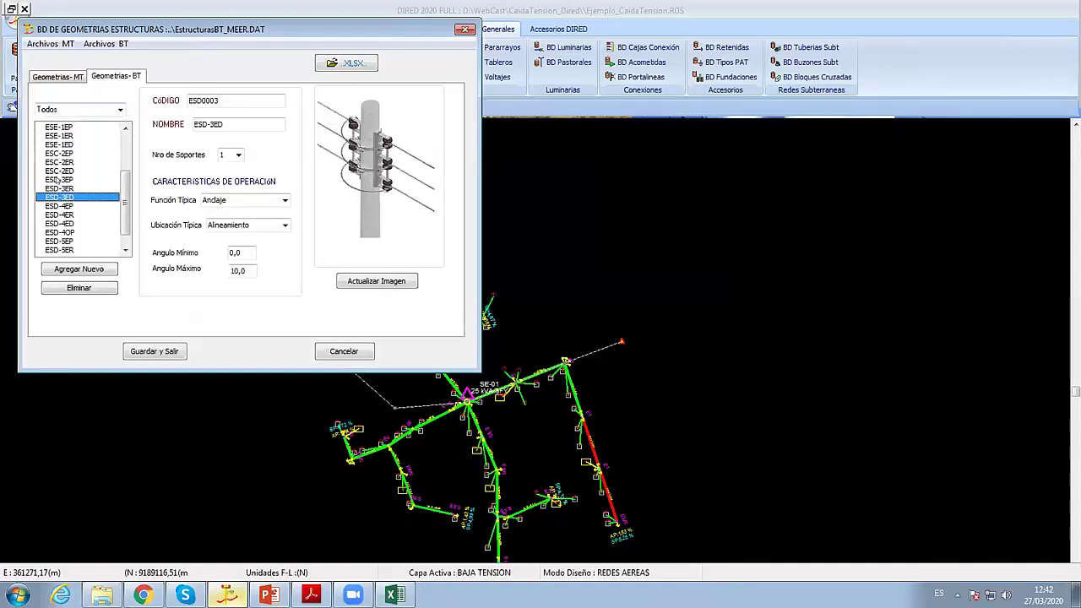
{"action": "left_click", "coordinate": [57, 180]}
{"action": "left_click", "coordinate": [59, 197]}
Step: Review the ESD-4ER and ESD-3ER terminal structure geometries
{"action": "left_click", "coordinate": [59, 189]}
{"action": "left_click", "coordinate": [59, 197]}
{"action": "left_click", "coordinate": [60, 214]}
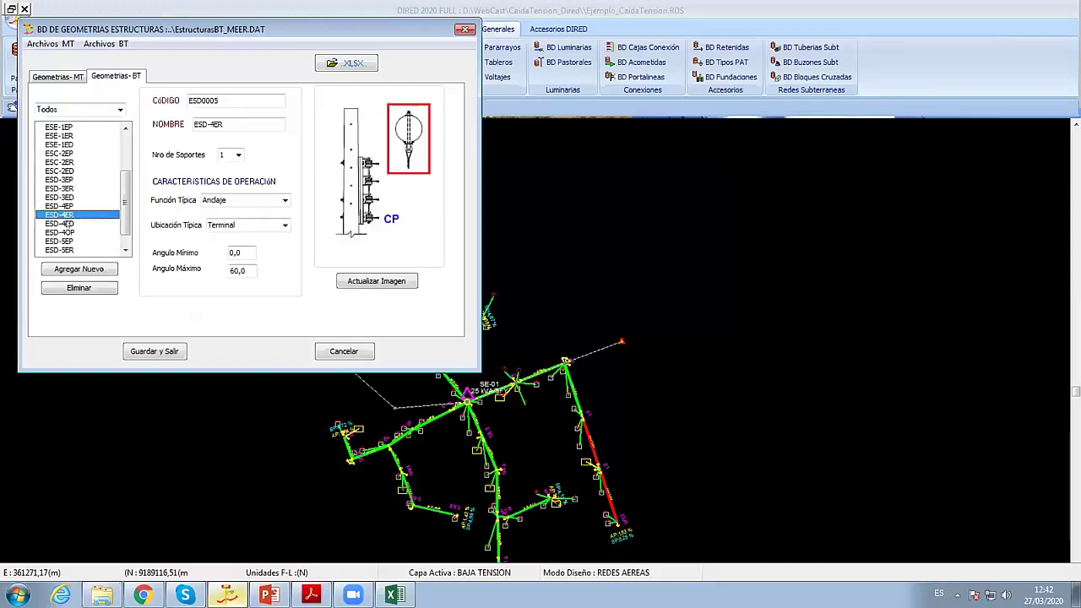
{"action": "left_click", "coordinate": [61, 224]}
{"action": "left_click", "coordinate": [61, 197]}
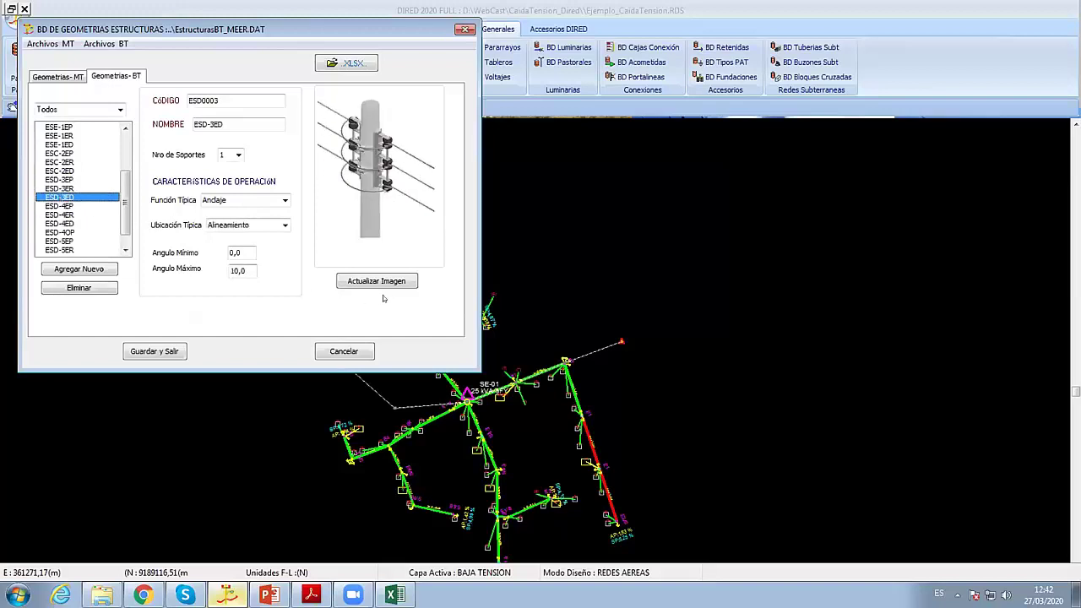
{"action": "left_click", "coordinate": [72, 179]}
{"action": "left_click", "coordinate": [59, 187]}
Step: Show the Geometrias-MT medium-voltage structures, starting with ESV-1CP
{"action": "left_click", "coordinate": [59, 197]}
{"action": "left_click", "coordinate": [59, 206]}
{"action": "left_click", "coordinate": [57, 76]}
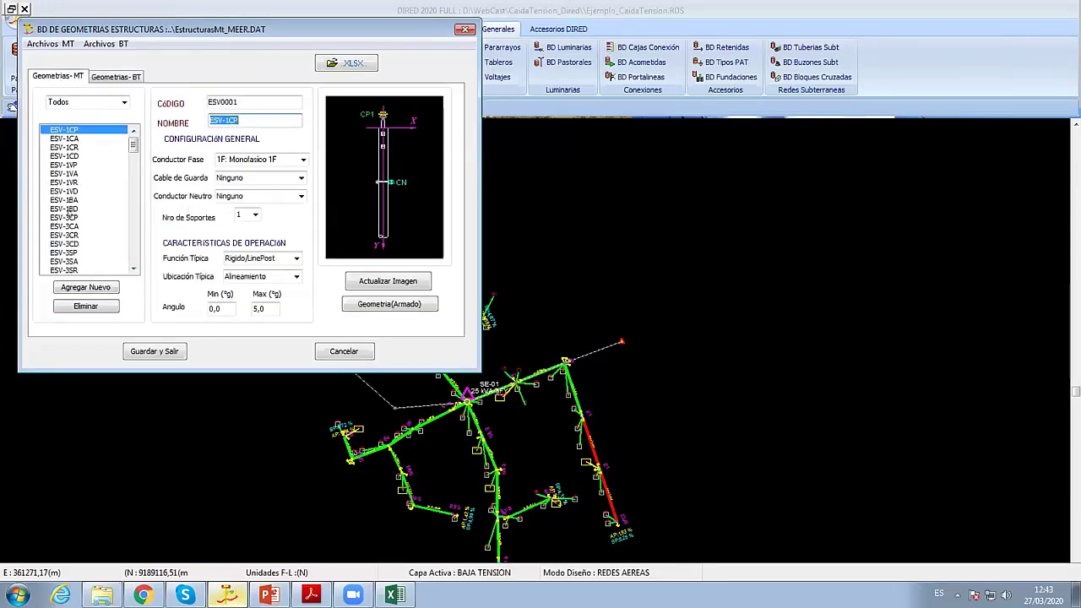
Step: Select the ESR-3CR terminal structure in the medium-voltage list
{"action": "left_click", "coordinate": [64, 217]}
{"action": "left_click_drag", "start_coordinate": [133, 146], "coordinate": [133, 221]}
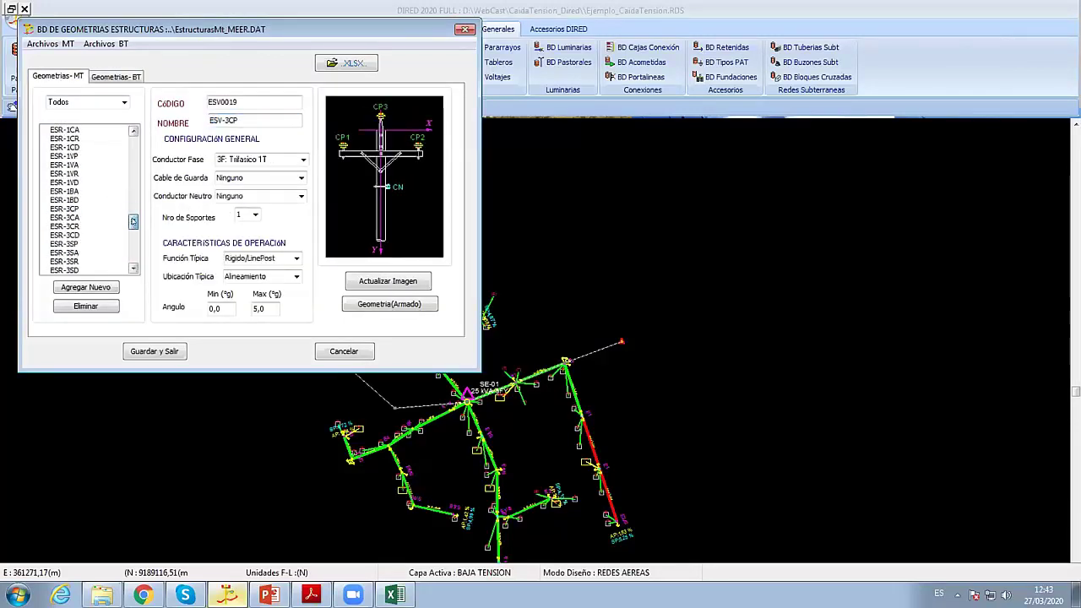
{"action": "left_click", "coordinate": [68, 226]}
Step: Check ESR-3CR's CP1–CP3 conductor coordinates, then save and close the structures database
{"action": "left_click", "coordinate": [391, 285]}
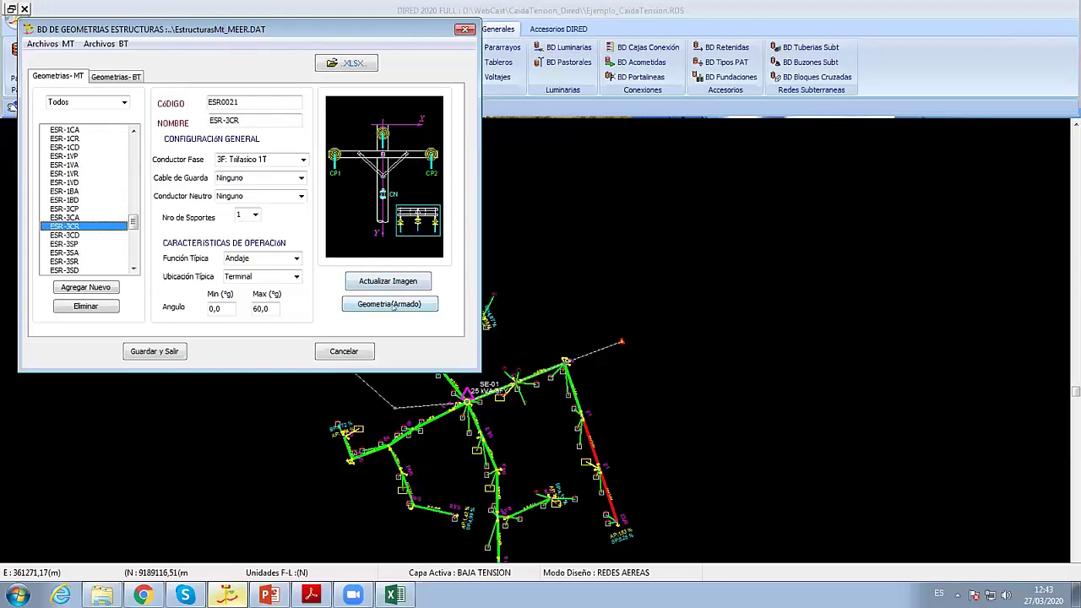
{"action": "left_click", "coordinate": [393, 304]}
{"action": "left_click", "coordinate": [118, 85]}
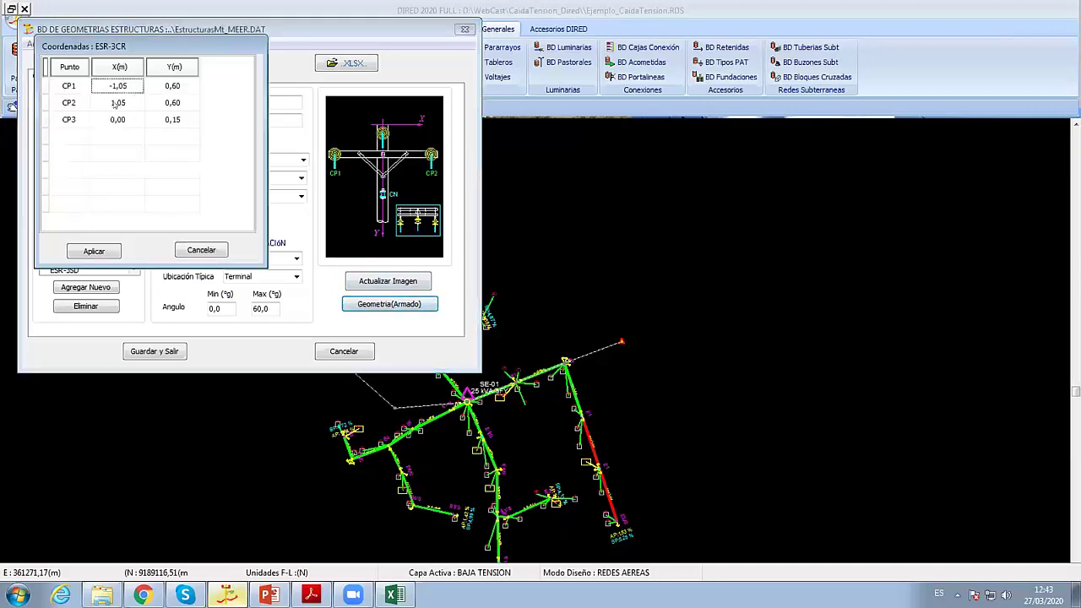
{"action": "left_click", "coordinate": [118, 119]}
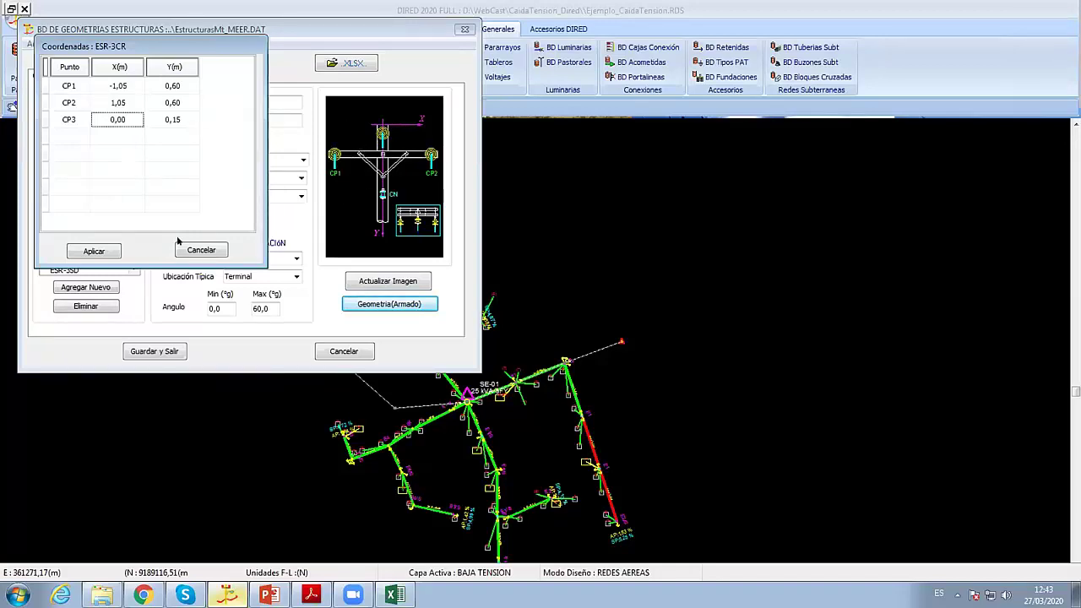
{"action": "left_click", "coordinate": [100, 251]}
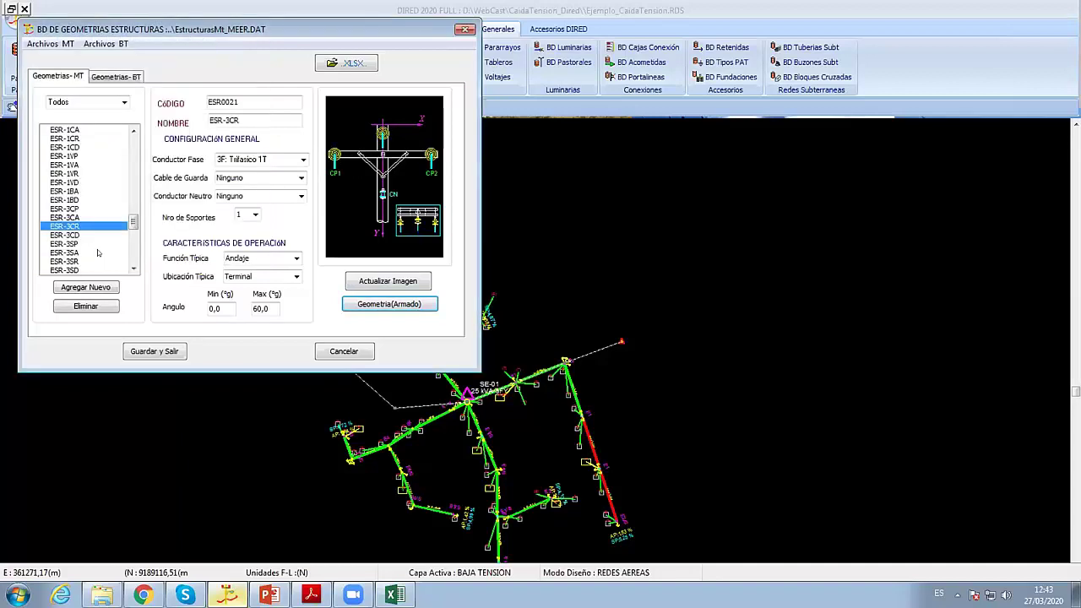
{"action": "left_click", "coordinate": [156, 351]}
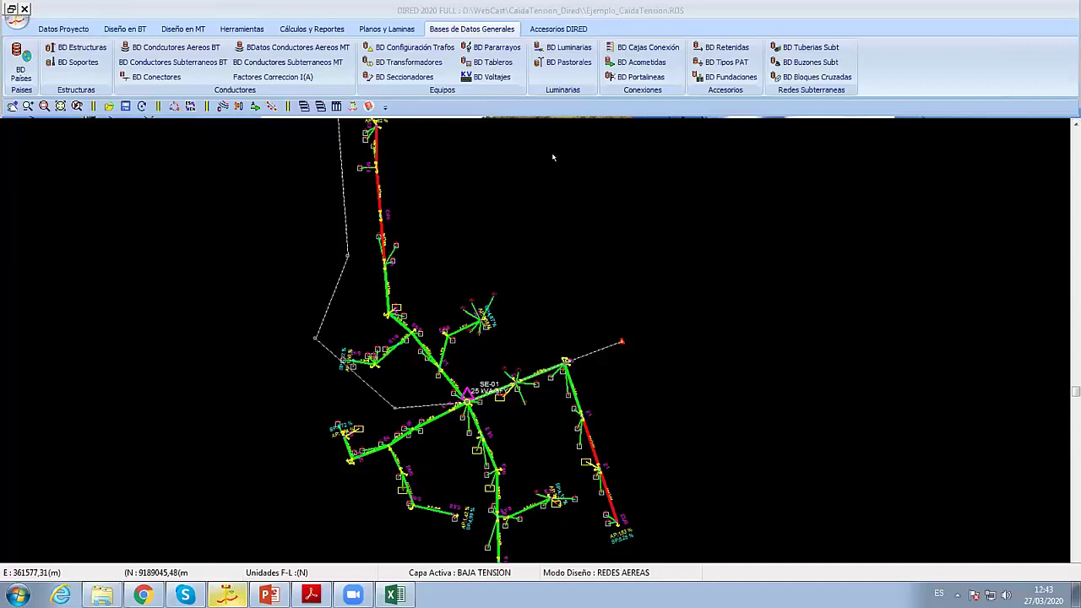
Step: Open the Parámetros eléctricos BT calculator from Cálculos y Reportes
{"action": "left_click", "coordinate": [397, 28]}
{"action": "left_click", "coordinate": [447, 30]}
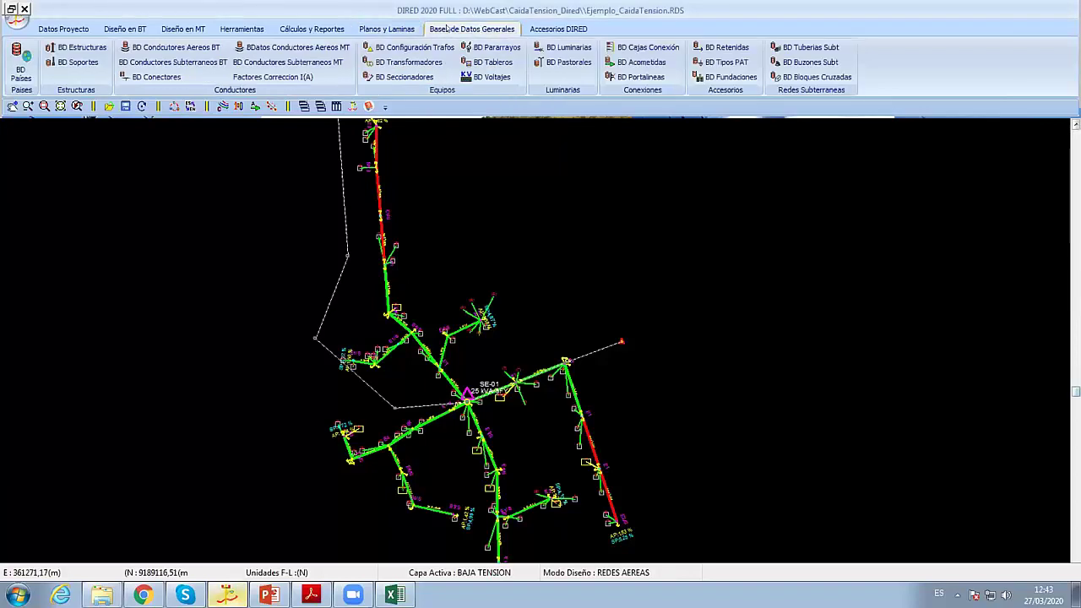
{"action": "left_click", "coordinate": [311, 29]}
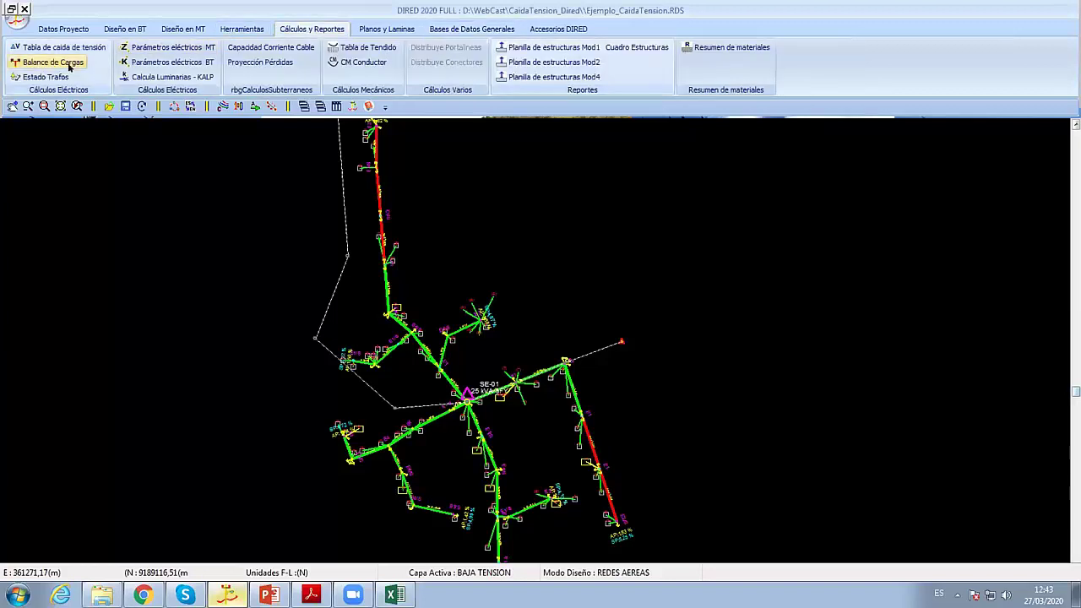
{"action": "left_click", "coordinate": [169, 61]}
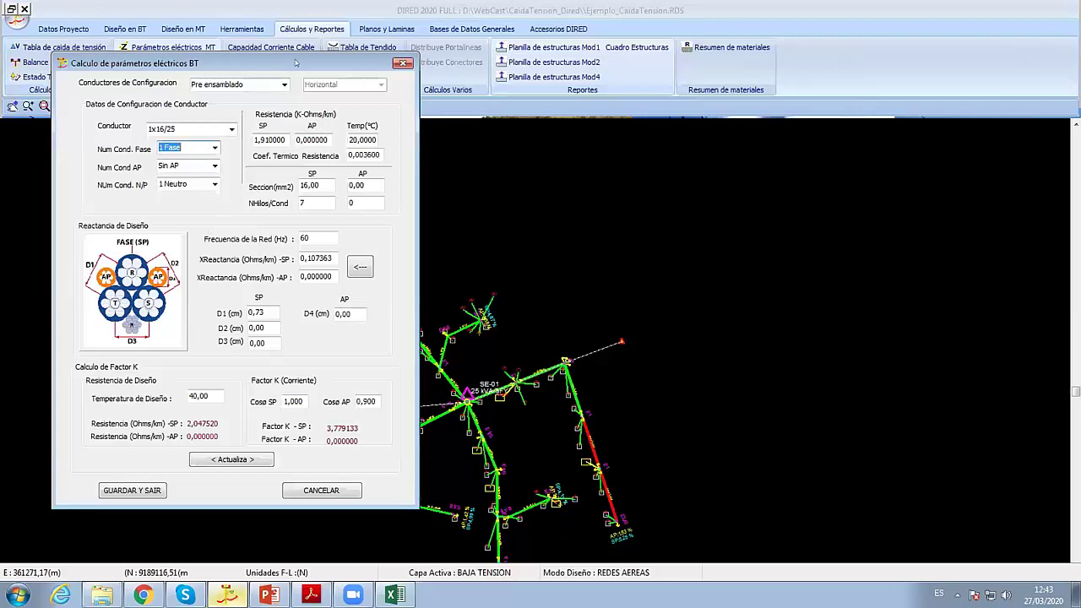
{"action": "left_click_drag", "start_coordinate": [297, 63], "coordinate": [376, 80]}
Step: Choose the 3x35+16/25 conductor in the parameters calculator
{"action": "left_click", "coordinate": [338, 325]}
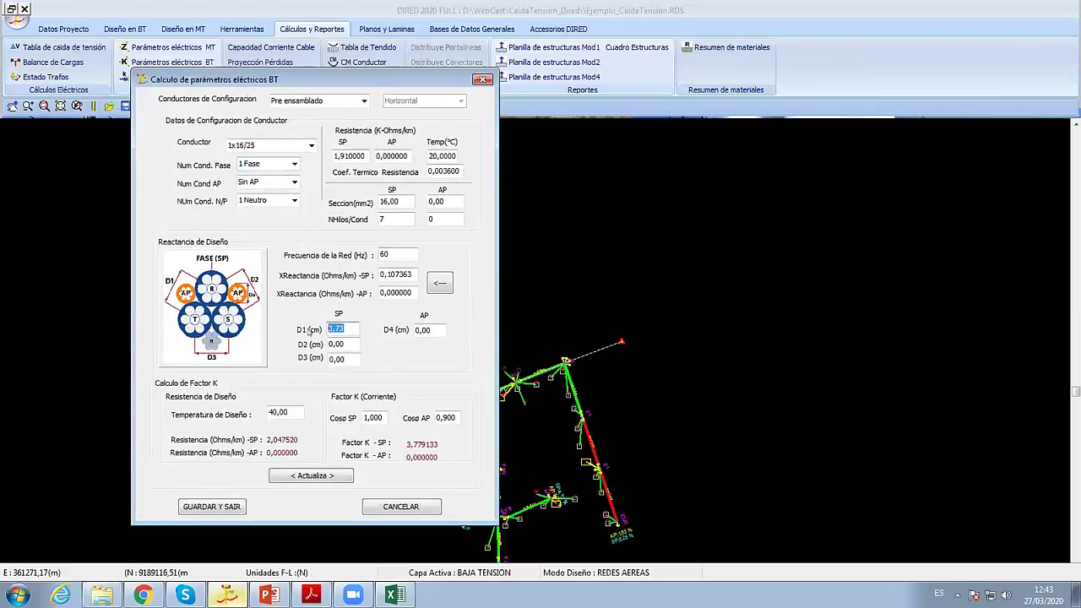
{"action": "left_click", "coordinate": [310, 146]}
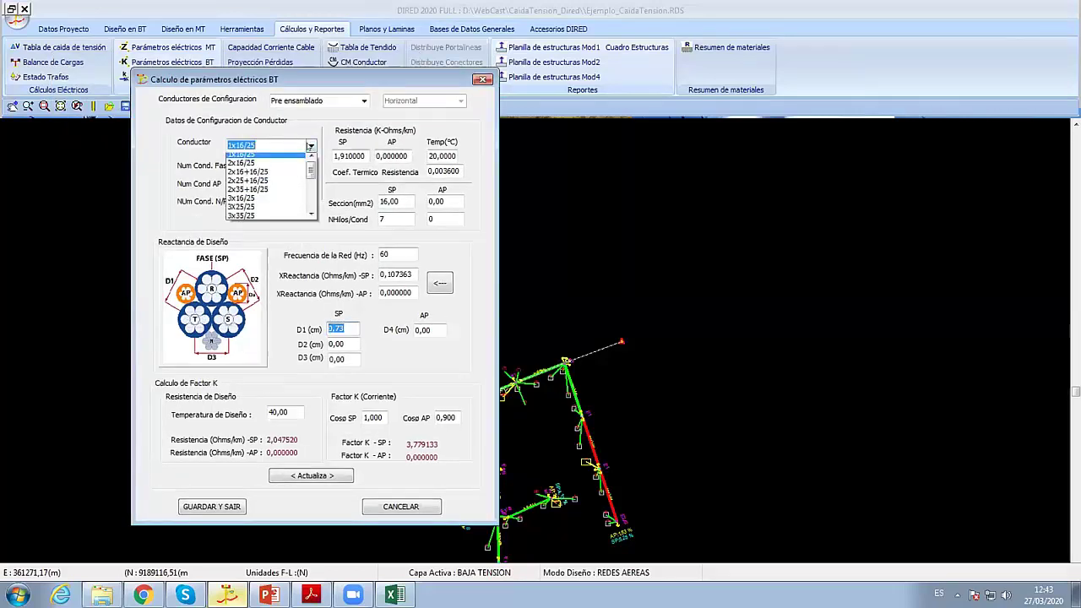
{"action": "left_click", "coordinate": [247, 189]}
{"action": "left_click", "coordinate": [310, 146]}
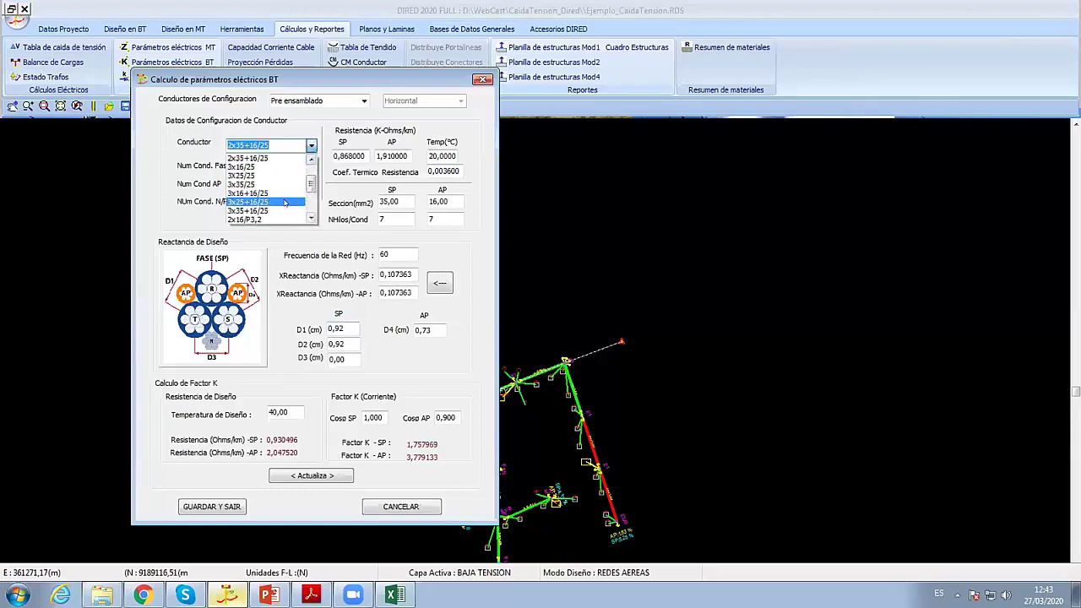
{"action": "left_click", "coordinate": [277, 212]}
Step: Set spacings D1–D3 to 2, recalculate to Factor K 1,611666, and close the calculator
{"action": "left_click", "coordinate": [337, 329]}
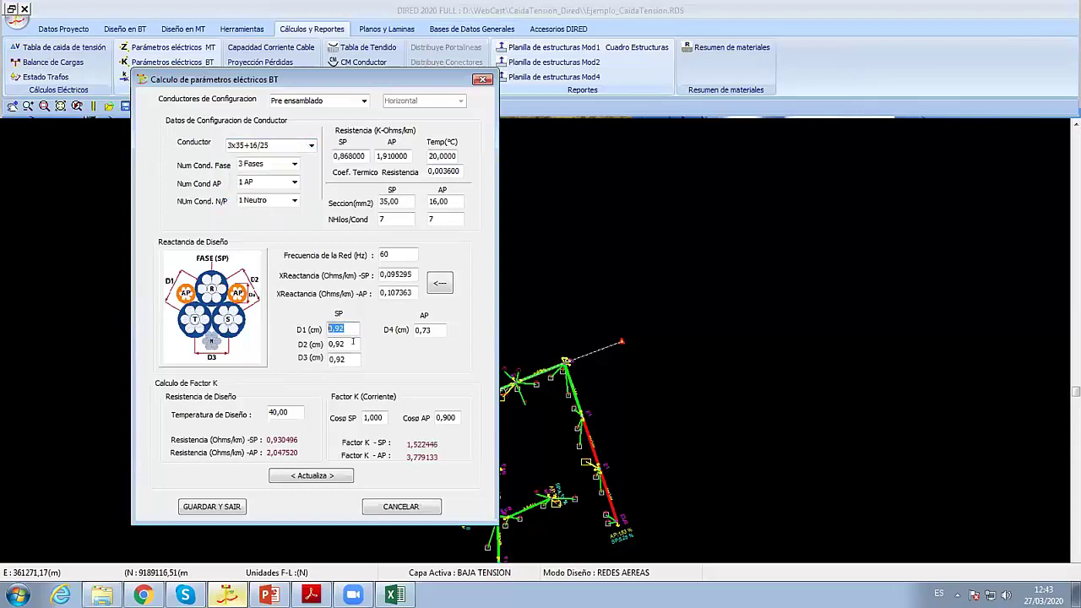
{"action": "key", "text": "Tab"}
{"action": "key", "text": "Tab"}
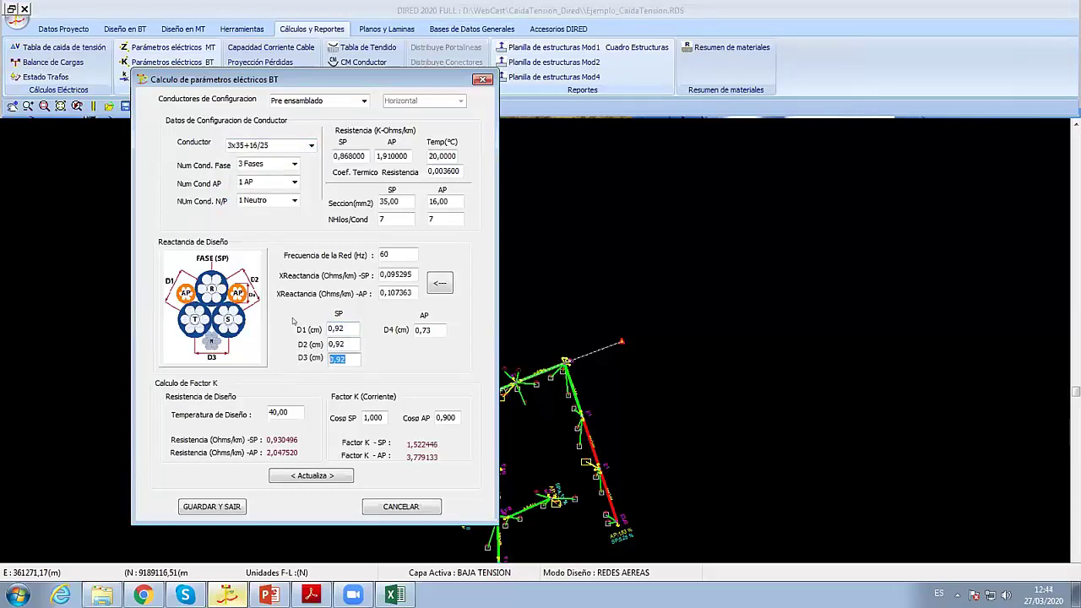
{"action": "left_click", "coordinate": [346, 329]}
{"action": "key", "text": "Tab"}
{"action": "key", "text": "Tab"}
{"action": "left_click", "coordinate": [342, 329]}
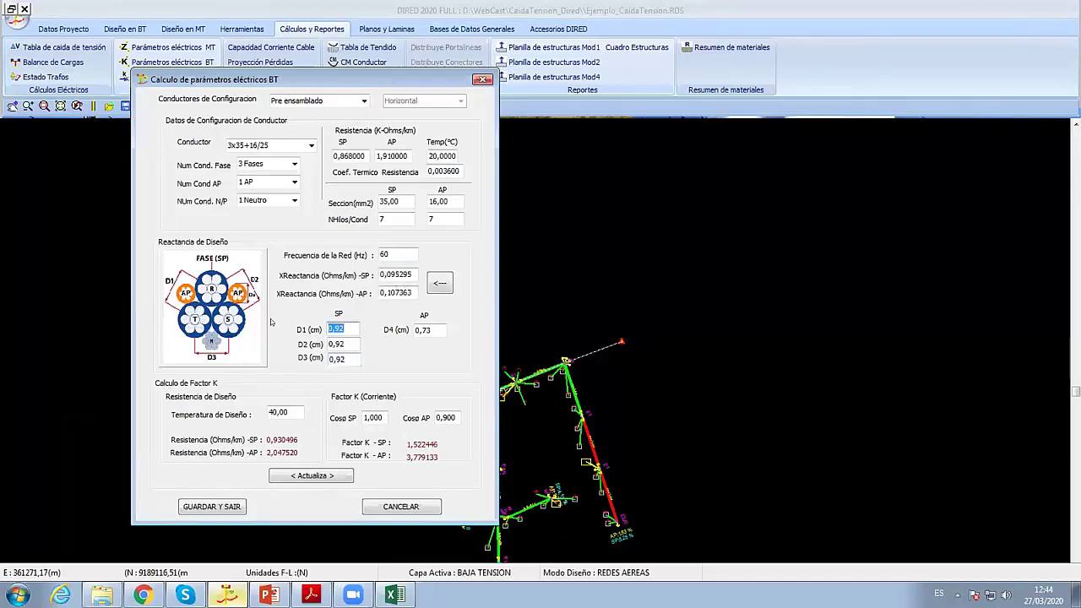
{"action": "type", "text": "2"}
{"action": "key", "text": "Tab"}
{"action": "type", "text": "2"}
{"action": "key", "text": "Tab"}
{"action": "type", "text": "2"}
{"action": "left_click", "coordinate": [438, 285]}
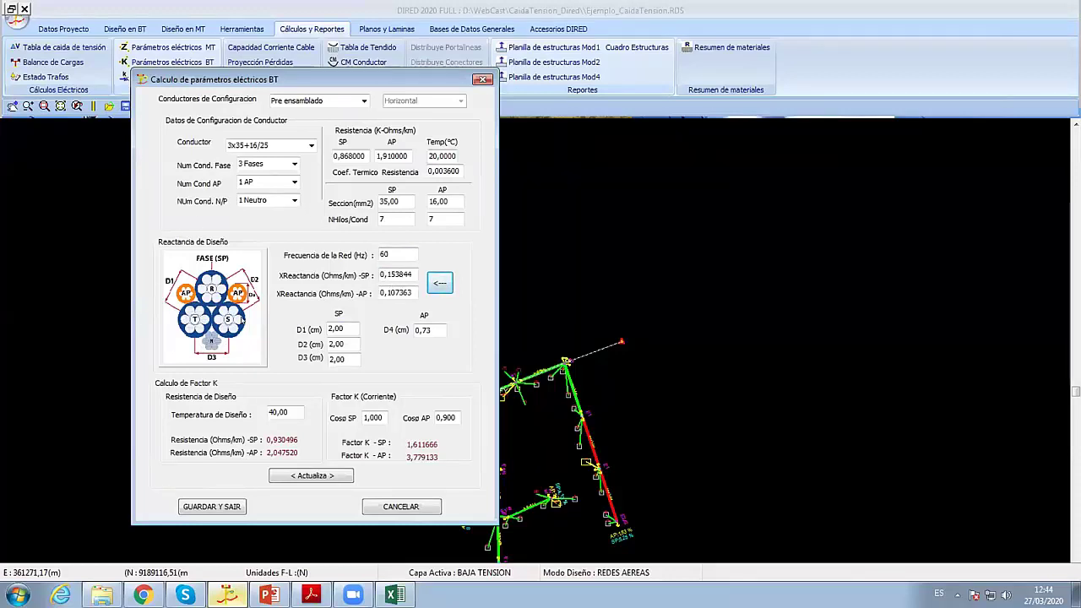
{"action": "left_click", "coordinate": [877, 331]}
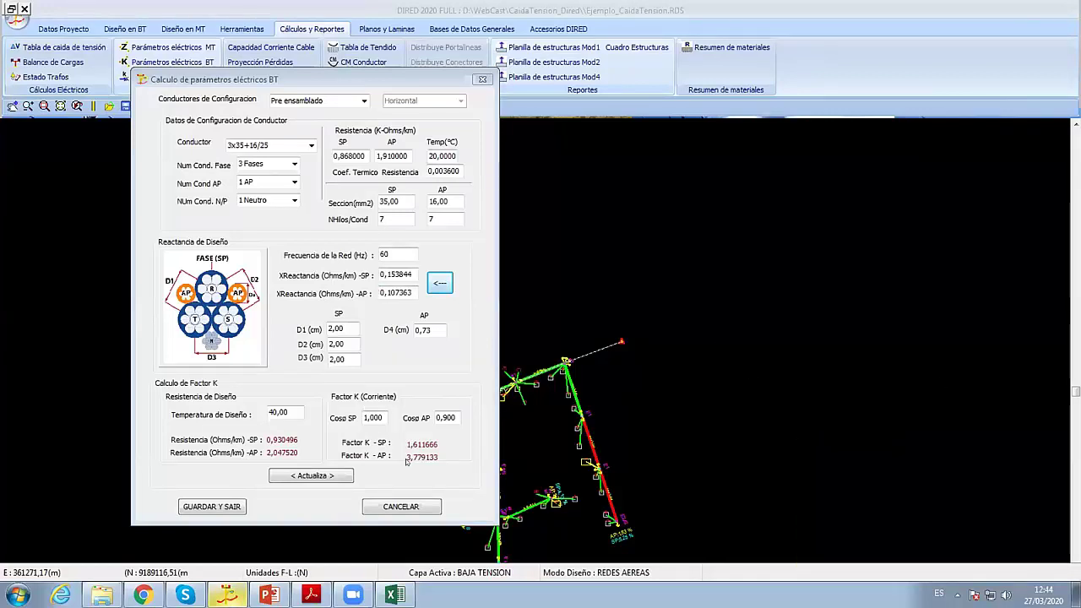
{"action": "left_click", "coordinate": [393, 505]}
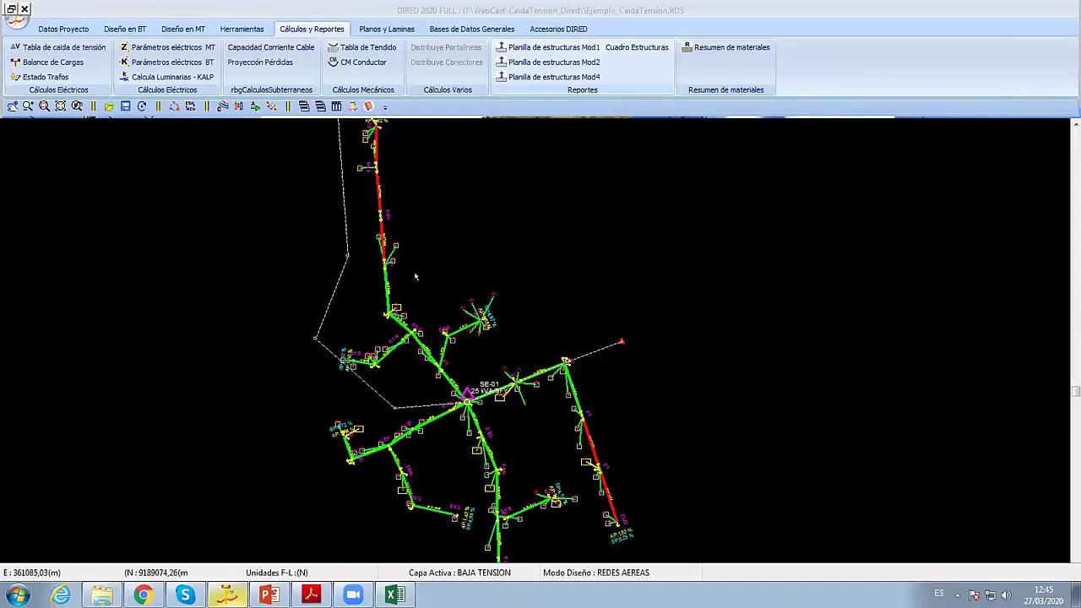
Step: Zoom in on transformer SE-01 (25 kVA-3FY) to read its 3x35+16/25 and 3x16+16/25 conductor labels
{"action": "scroll", "coordinate": [507, 397], "scroll_direction": "up", "scroll_amount": 5}
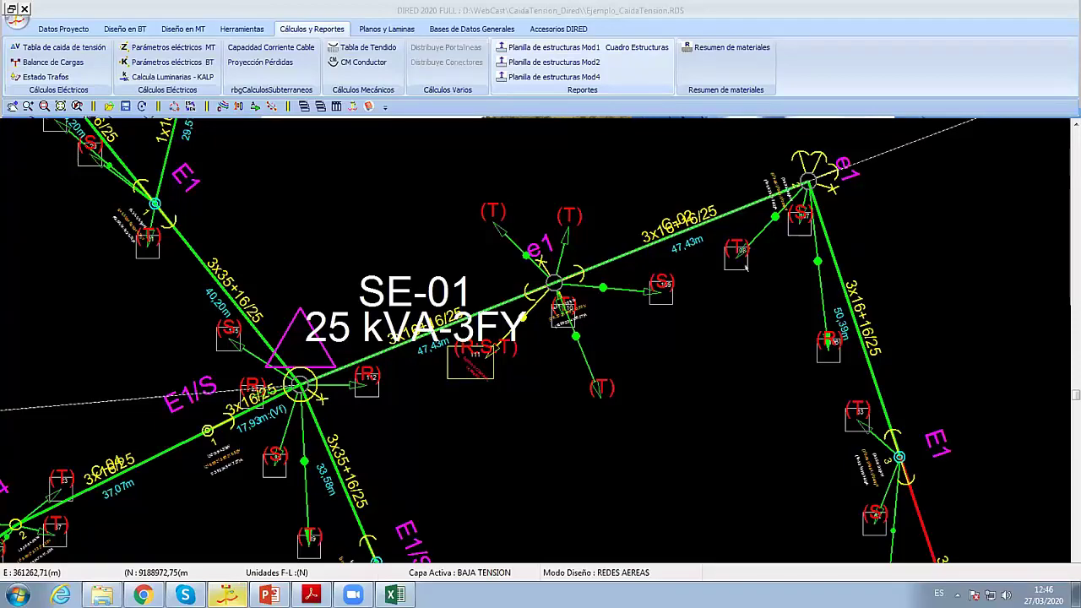
Step: Zoom out to the full network and show the Bases de Datos Generales tools
{"action": "scroll", "coordinate": [545, 392], "scroll_direction": "down", "scroll_amount": 5}
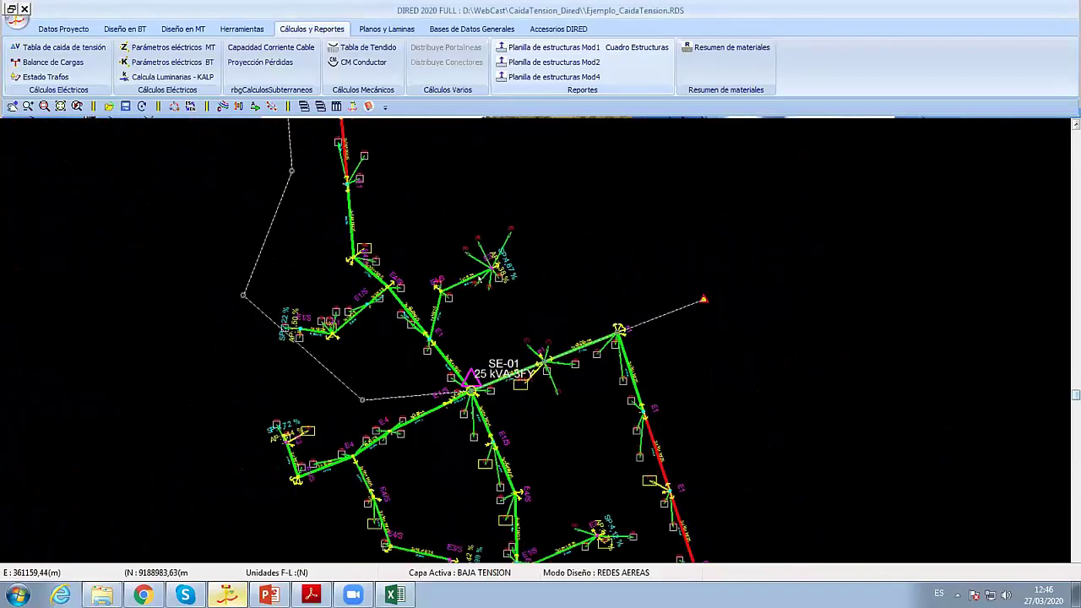
{"action": "scroll", "coordinate": [542, 390], "scroll_direction": "down", "scroll_amount": 1}
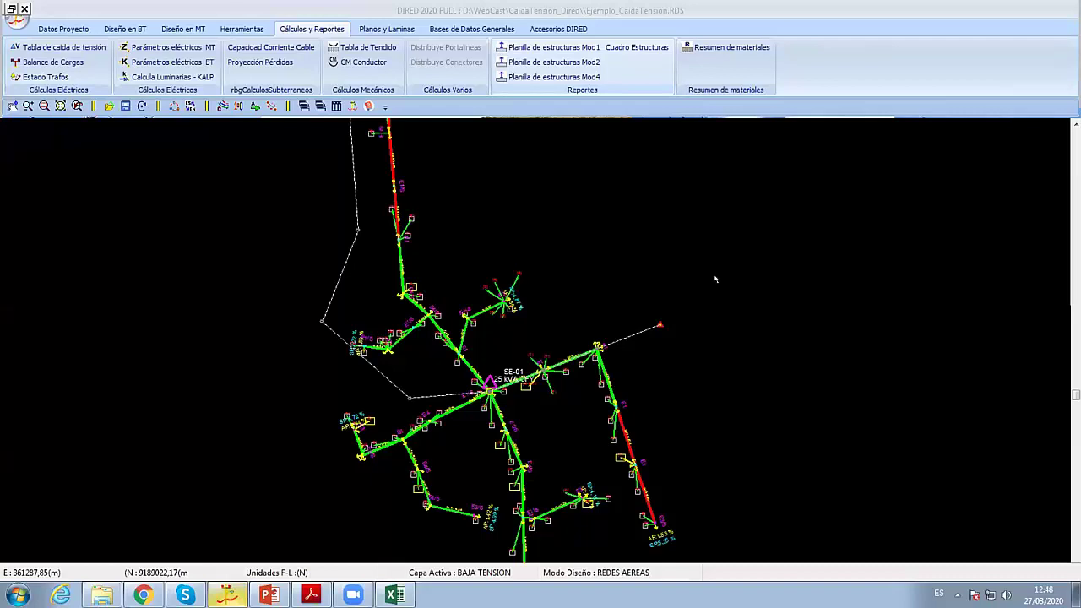
{"action": "left_click", "coordinate": [477, 29]}
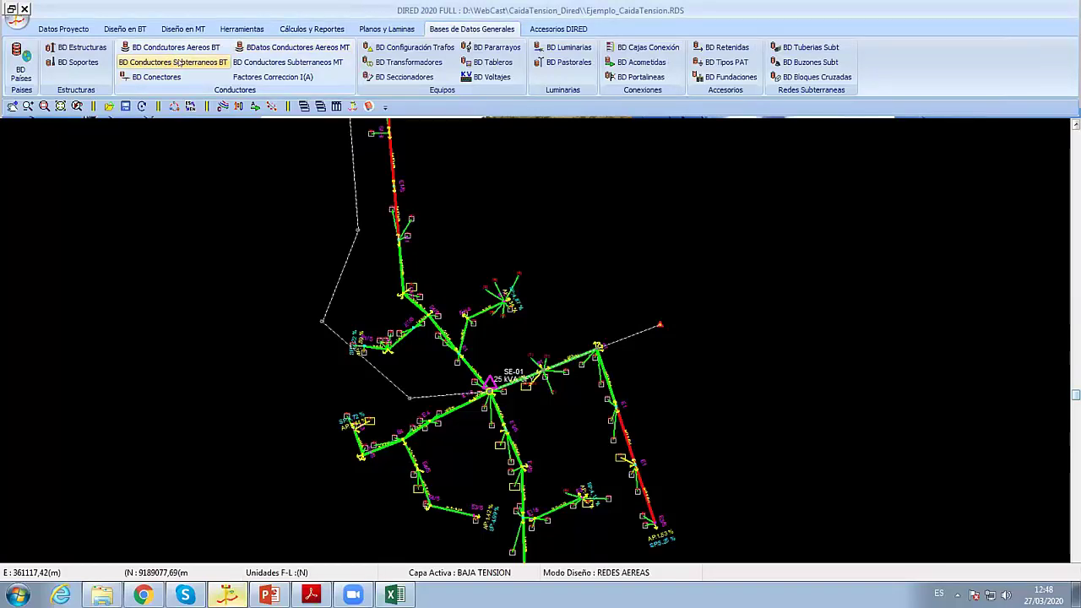
{"action": "left_click", "coordinate": [71, 49]}
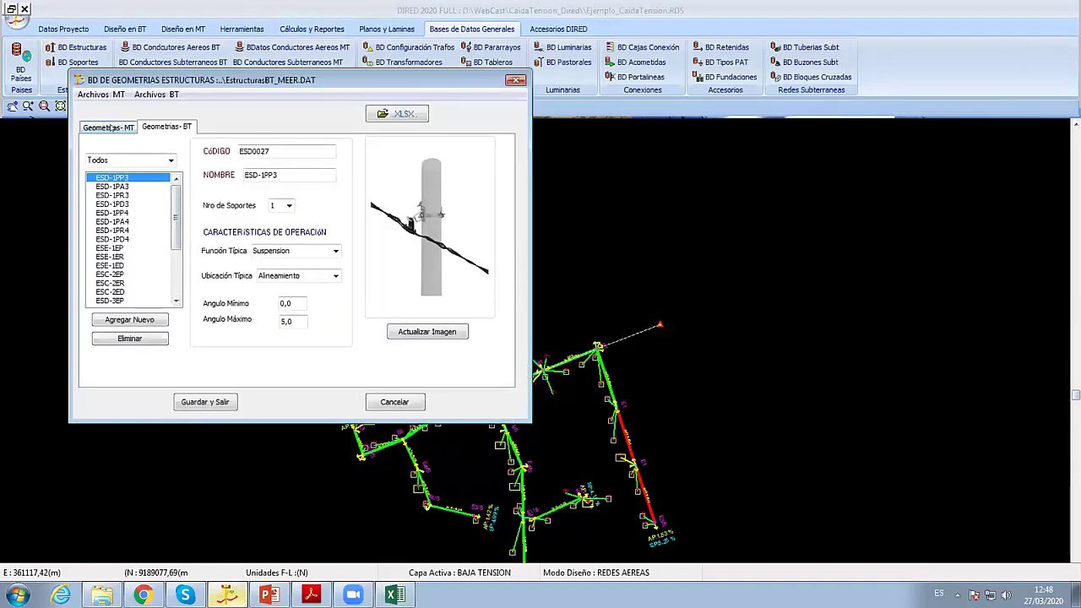
{"action": "left_click", "coordinate": [110, 126]}
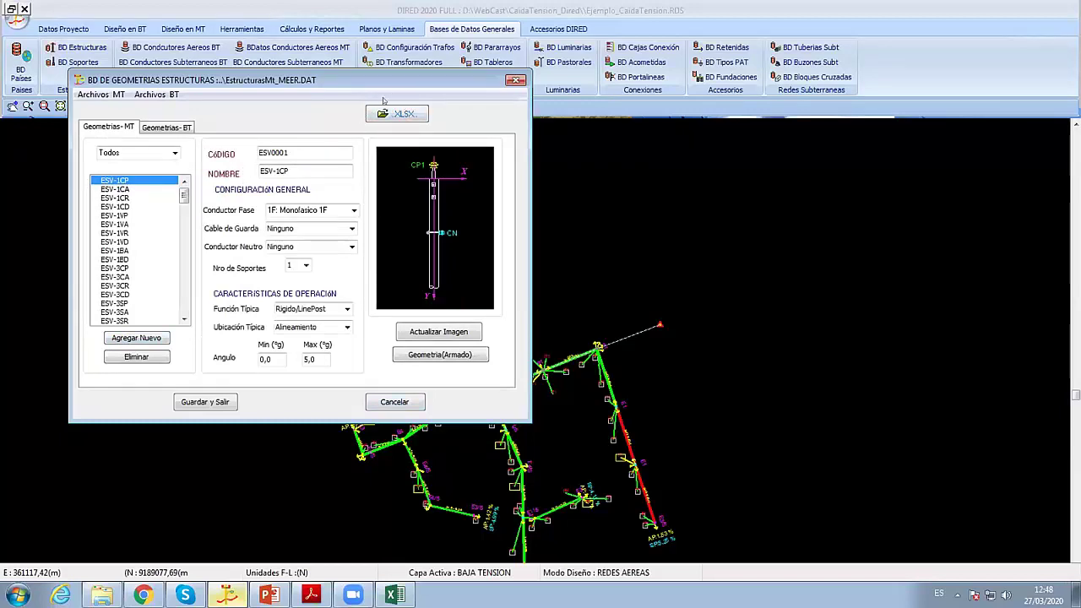
{"action": "left_click", "coordinate": [405, 398]}
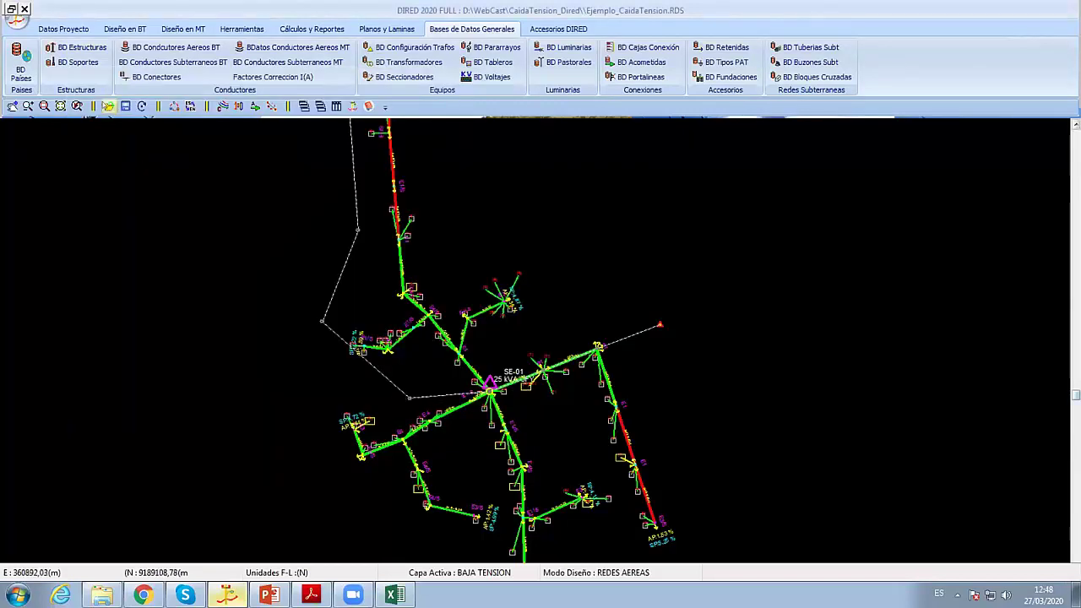
{"action": "left_click", "coordinate": [77, 61]}
{"action": "left_click", "coordinate": [170, 146]}
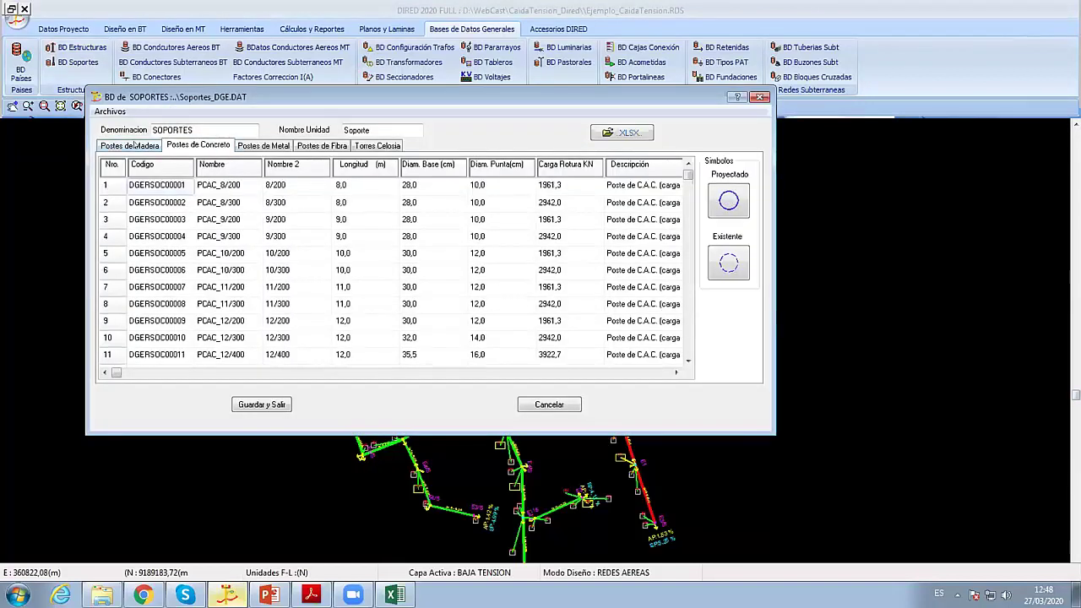
{"action": "left_click", "coordinate": [135, 145]}
{"action": "left_click", "coordinate": [223, 220]}
{"action": "left_click", "coordinate": [199, 144]}
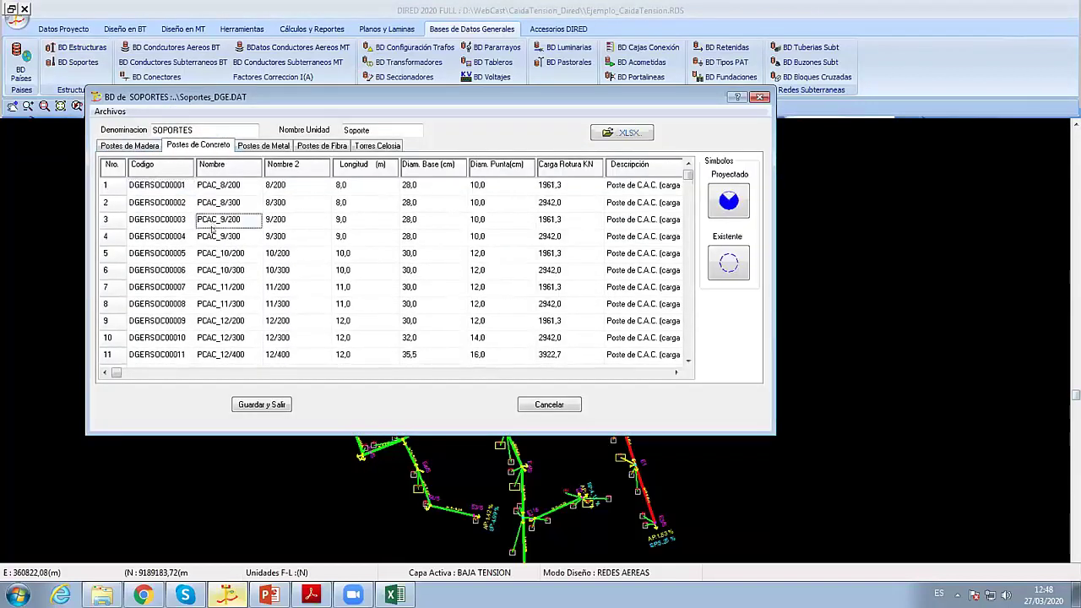
{"action": "left_click", "coordinate": [729, 201]}
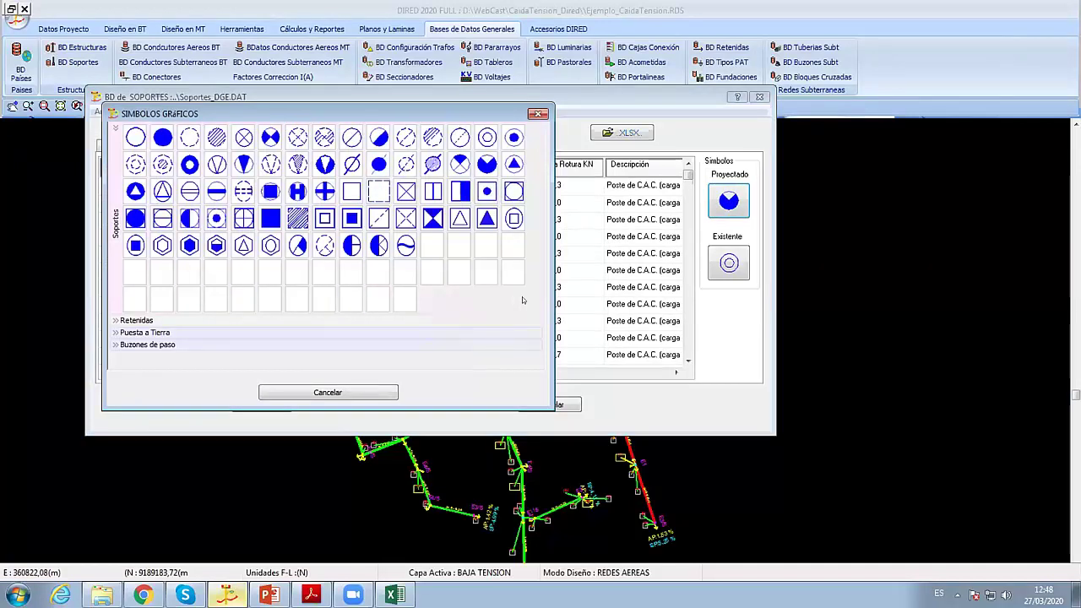
{"action": "left_click", "coordinate": [287, 392]}
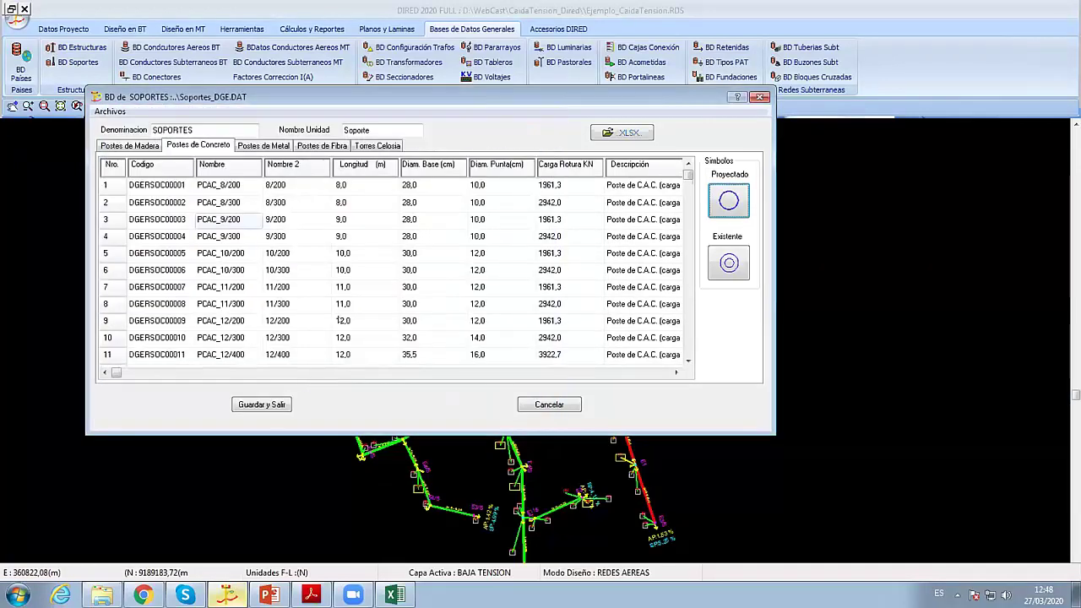
{"action": "left_click", "coordinate": [262, 405]}
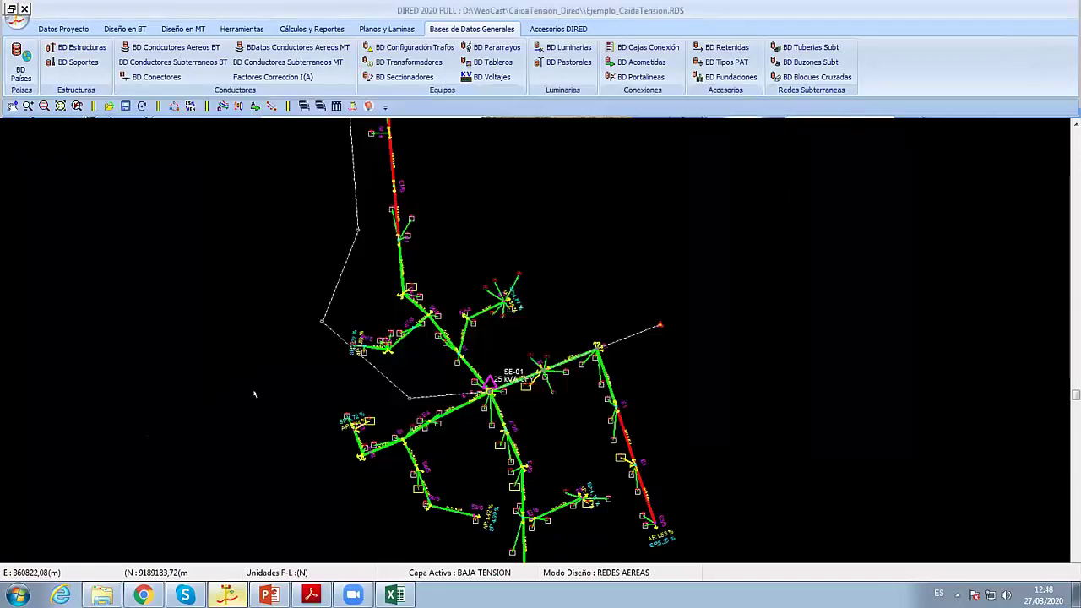
Step: Inspect the NYY 3x25/16_T entry in the low-voltage conductors database without changes
{"action": "left_click", "coordinate": [193, 61]}
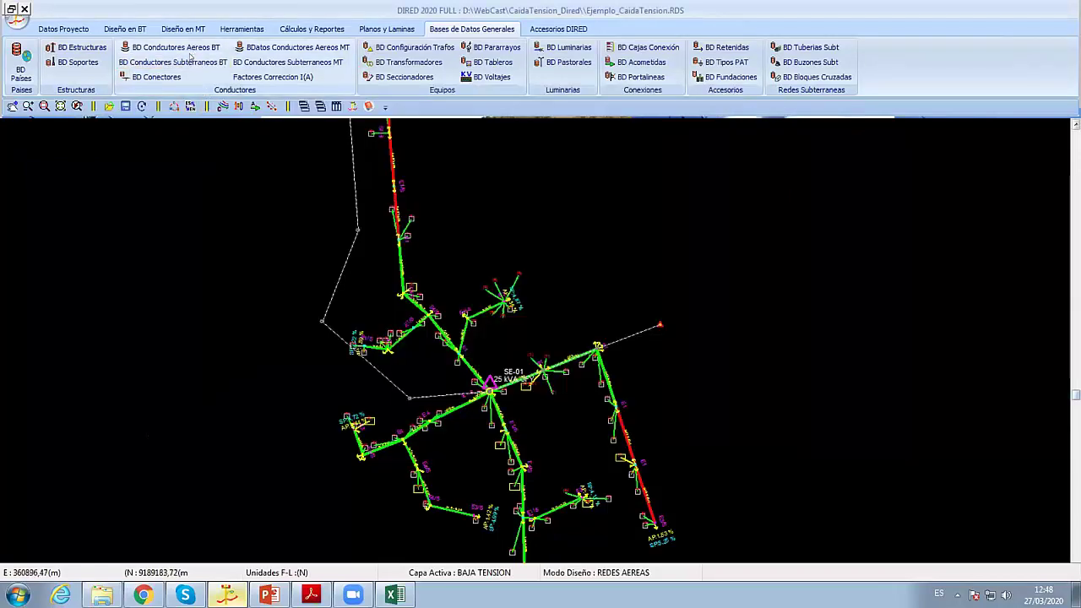
{"action": "left_click", "coordinate": [254, 321]}
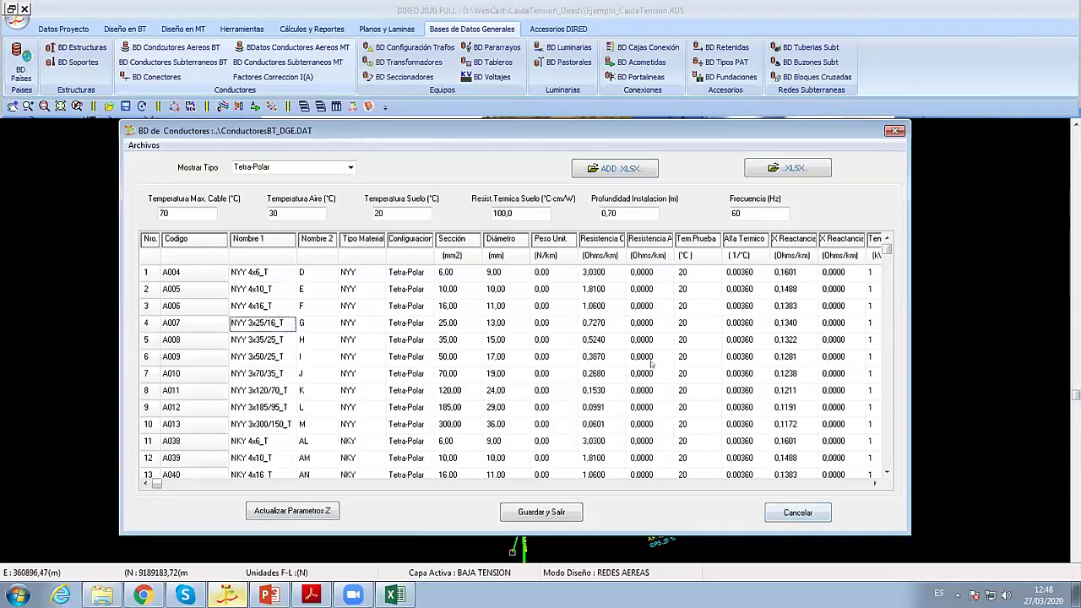
{"action": "left_click", "coordinate": [780, 513]}
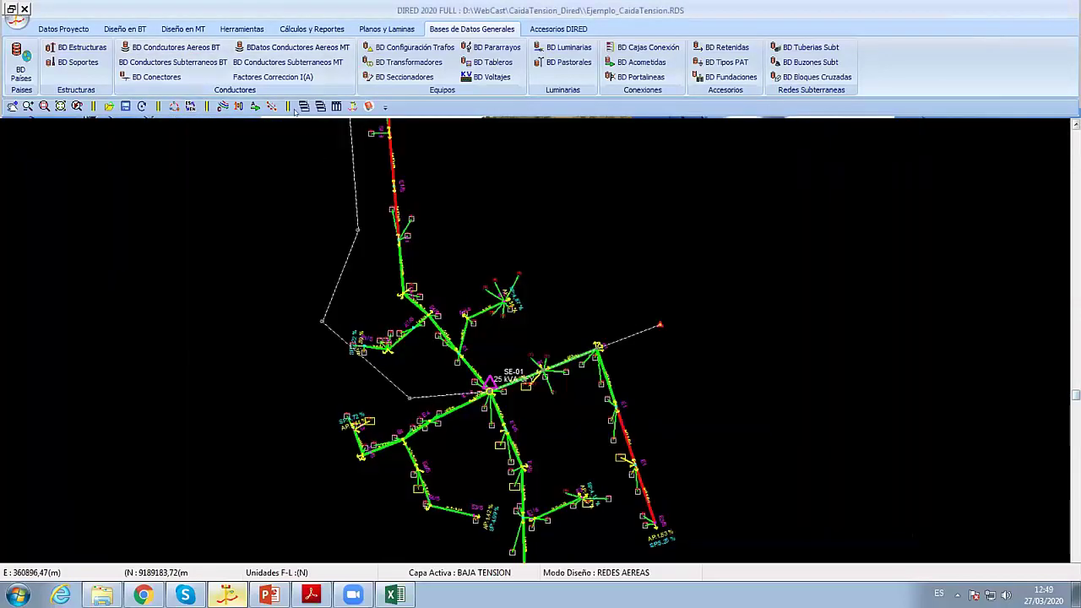
Step: Review the laying depth and soil thermal resistivity correction factors for underground cables
{"action": "left_click", "coordinate": [272, 77]}
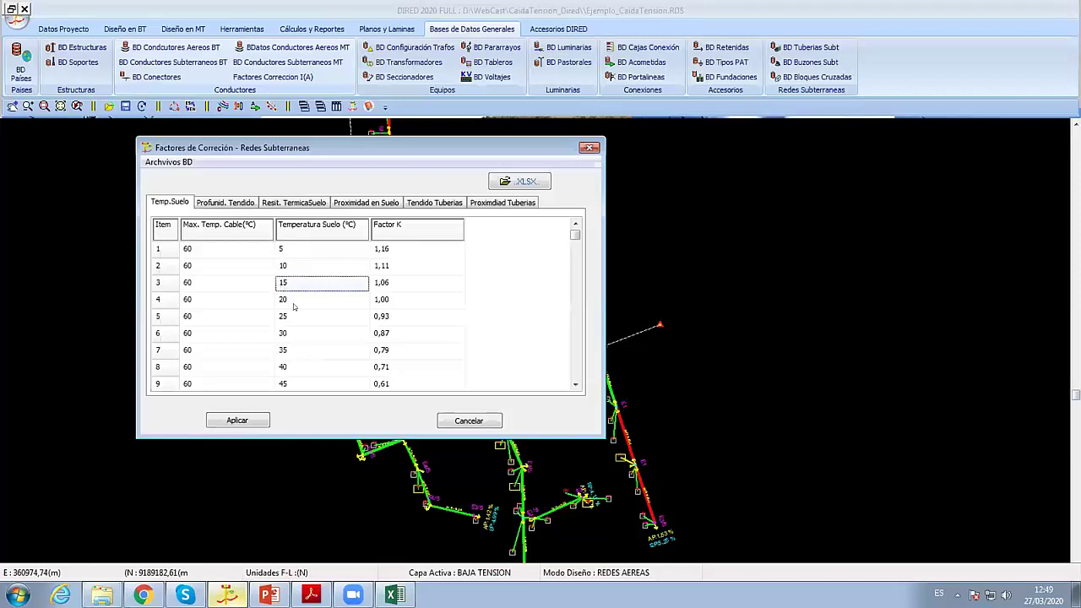
{"action": "left_click", "coordinate": [242, 204]}
{"action": "left_click", "coordinate": [287, 204]}
{"action": "left_click", "coordinate": [307, 267]}
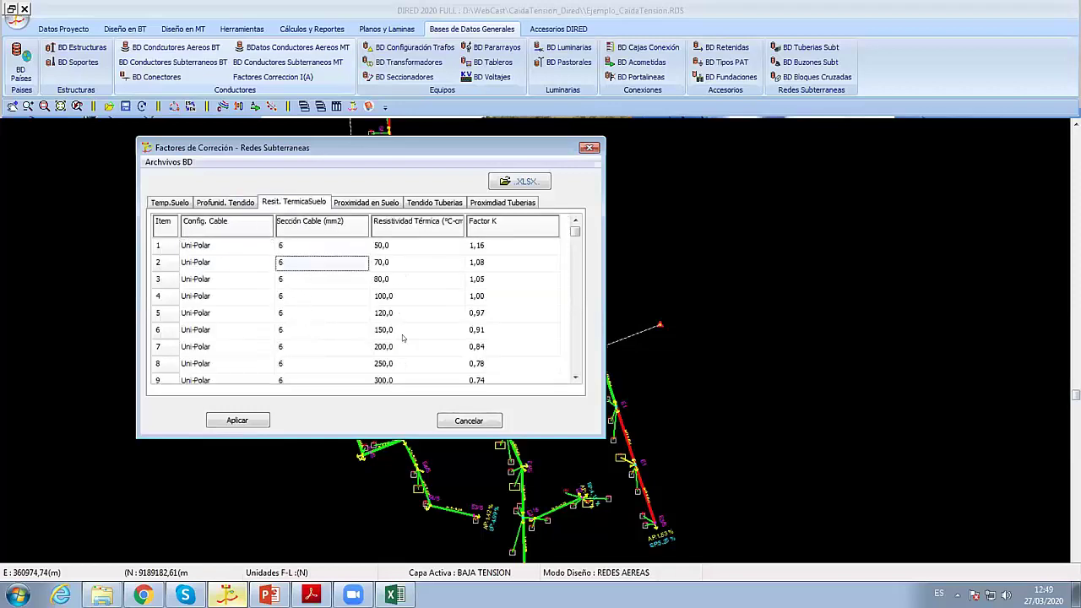
{"action": "left_click", "coordinate": [470, 420]}
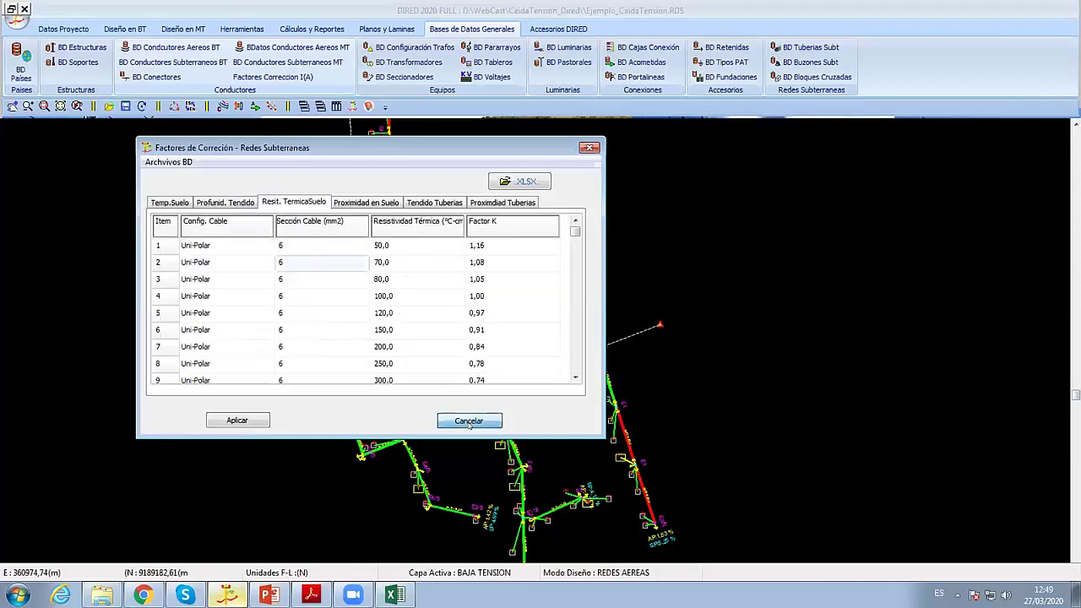
Step: Inspect the transformer names and line voltages in the transformers database
{"action": "left_click", "coordinate": [405, 63]}
{"action": "left_click", "coordinate": [220, 210]}
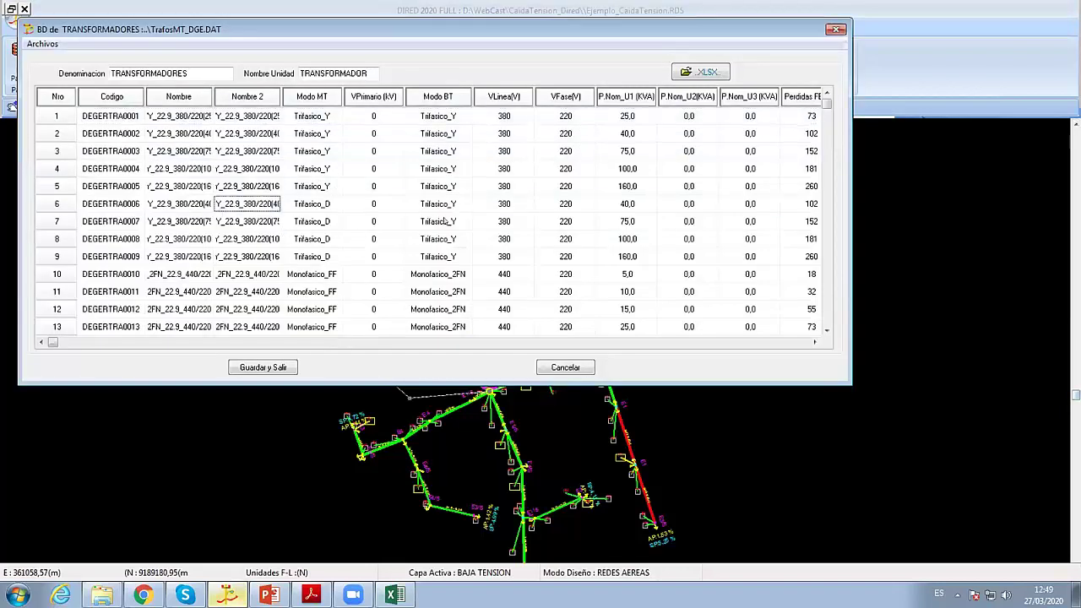
{"action": "left_click", "coordinate": [503, 207]}
{"action": "key", "text": "Down"}
{"action": "key", "text": "Down"}
{"action": "key", "text": "Down"}
{"action": "key", "text": "Down"}
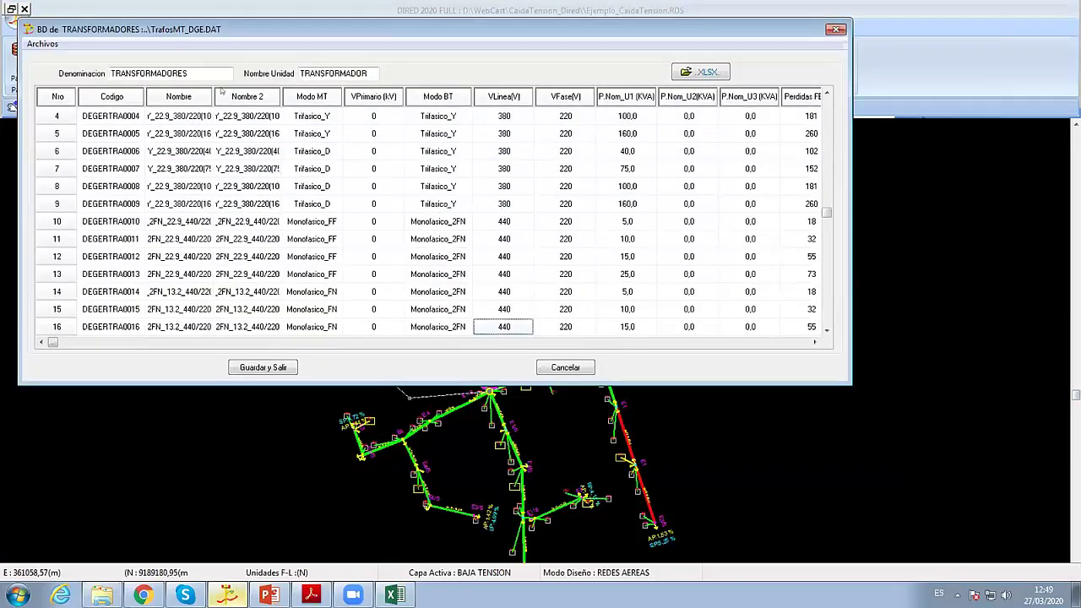
Step: Load TrafosMT_CODENSA.DAT as the transformer table and save it with Guardar y Salir
{"action": "left_click", "coordinate": [42, 44]}
{"action": "left_click", "coordinate": [74, 60]}
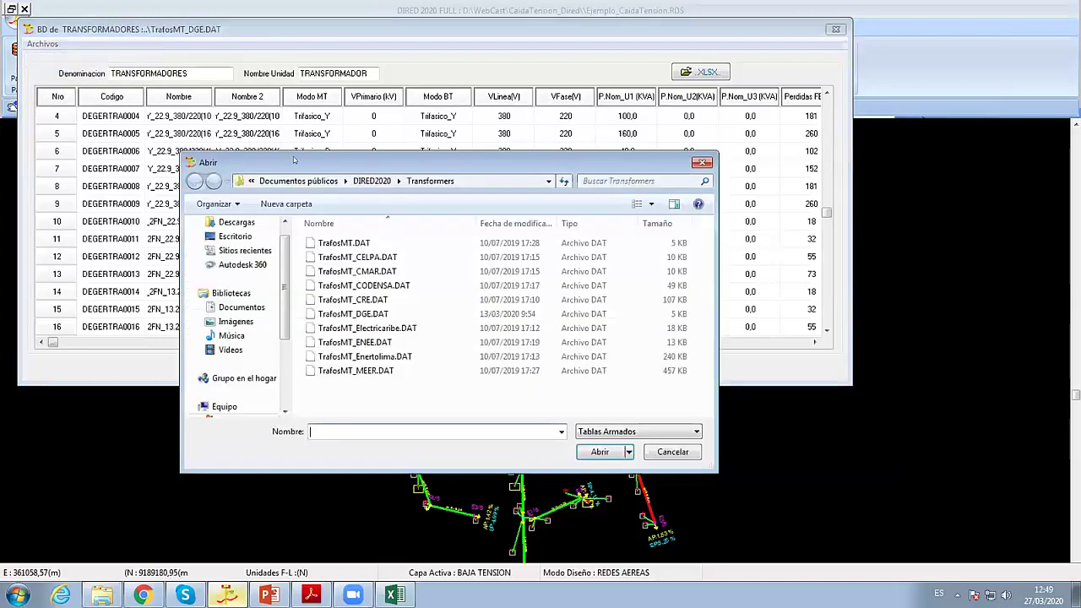
{"action": "left_click", "coordinate": [363, 289]}
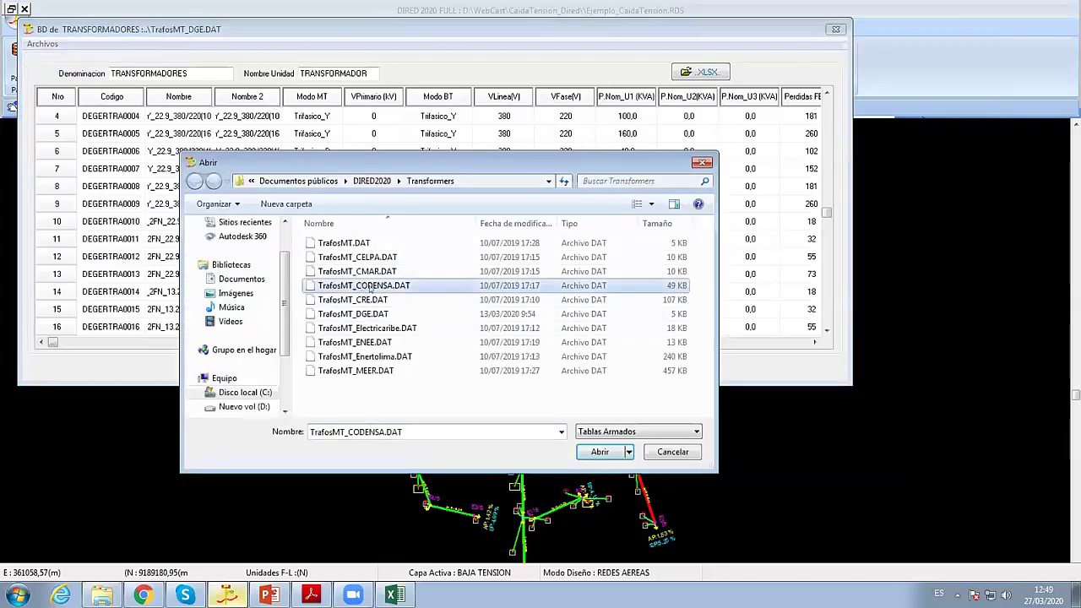
{"action": "left_click", "coordinate": [599, 451]}
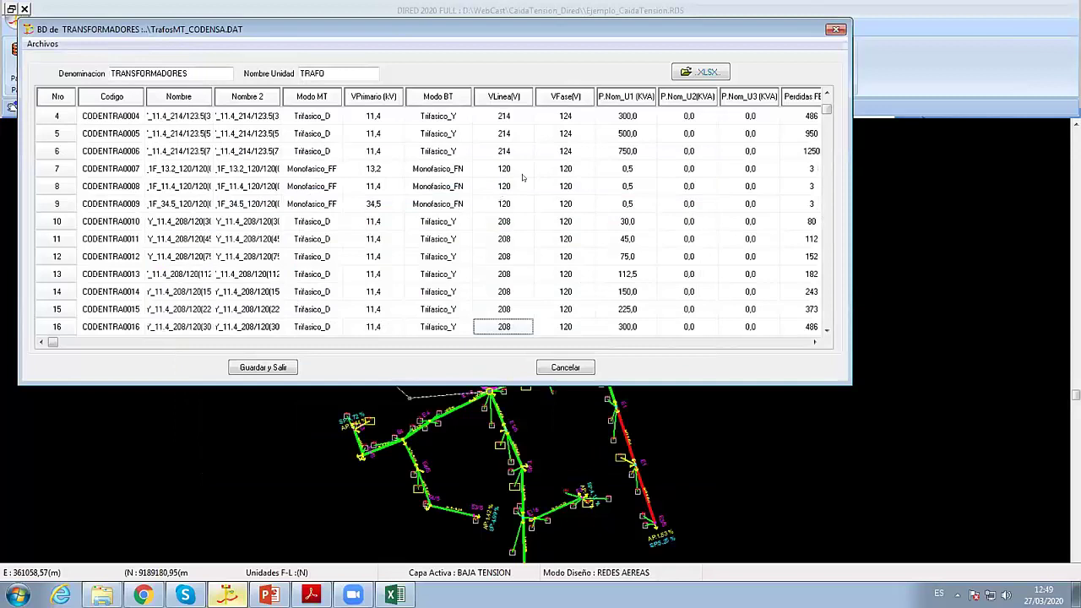
{"action": "left_click", "coordinate": [452, 135]}
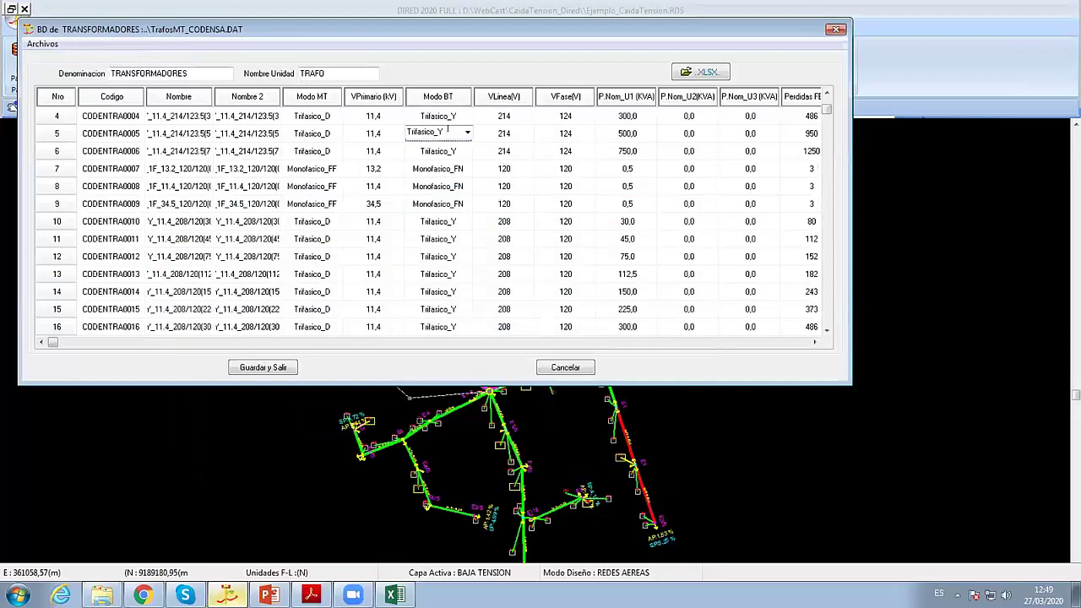
{"action": "left_click", "coordinate": [514, 189]}
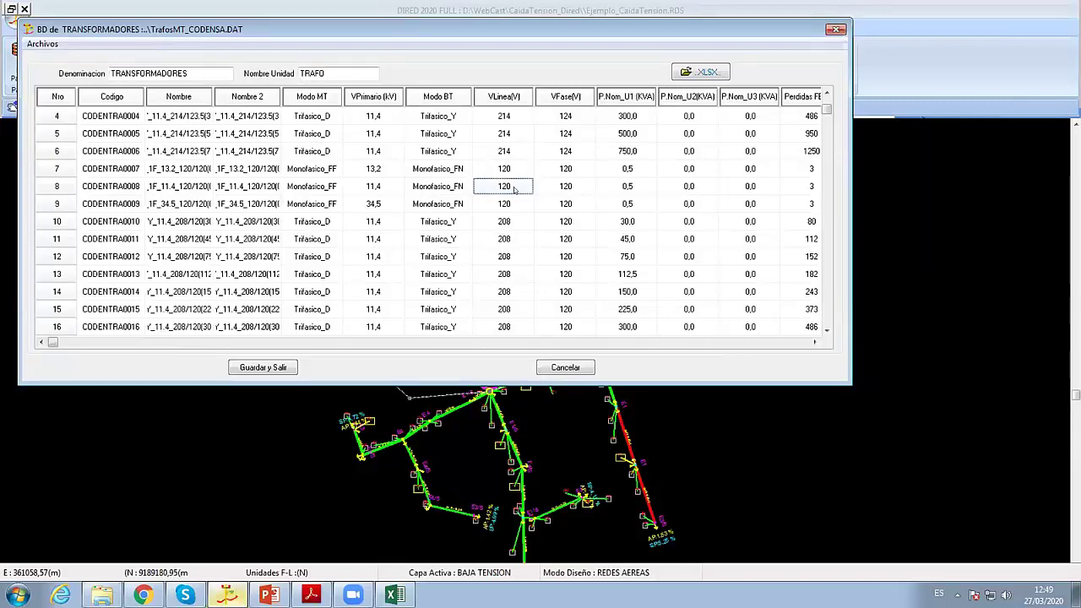
{"action": "left_click", "coordinate": [263, 368]}
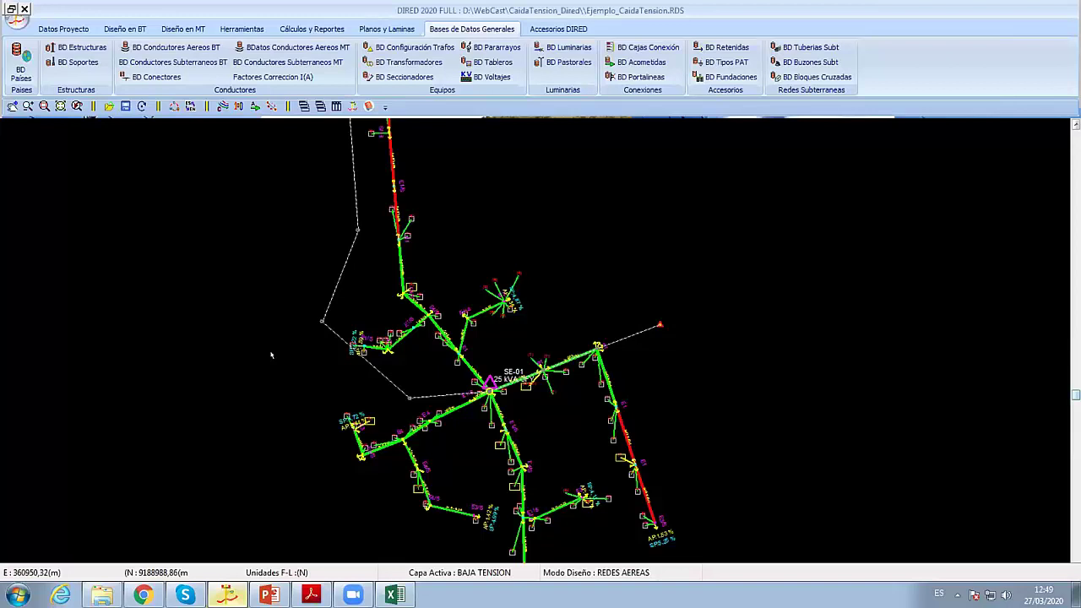
{"action": "left_click", "coordinate": [568, 48]}
{"action": "left_click", "coordinate": [203, 144]}
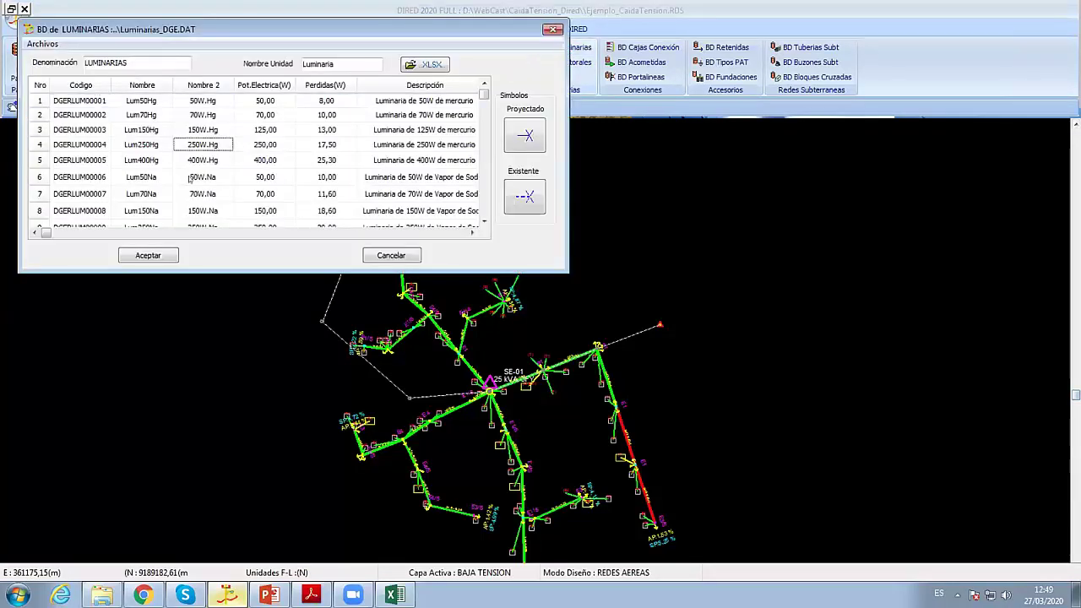
{"action": "left_click", "coordinate": [190, 178]}
{"action": "left_click", "coordinate": [524, 140]}
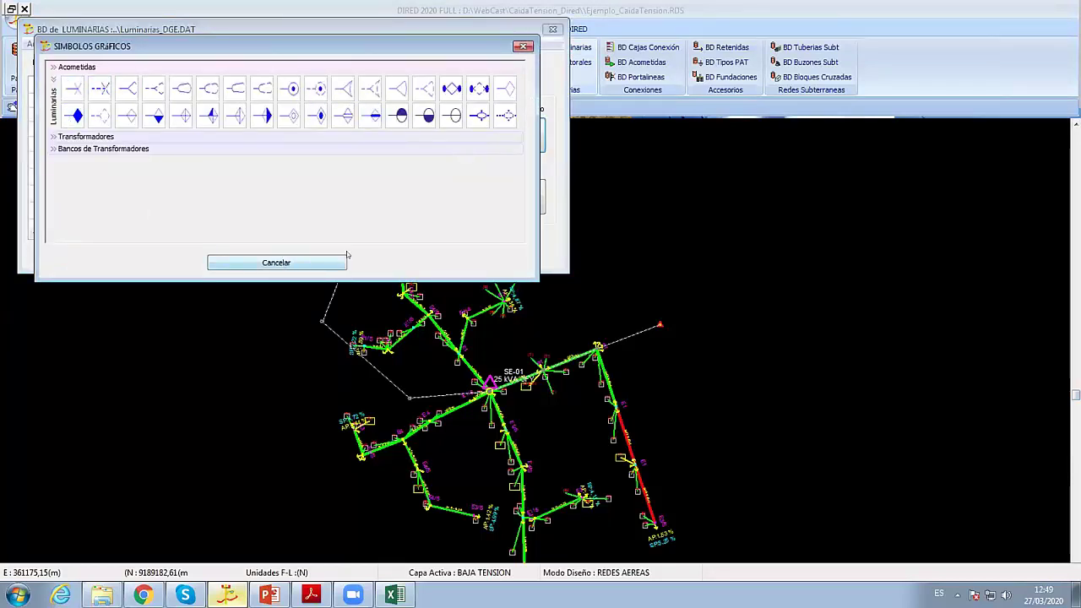
{"action": "left_click", "coordinate": [275, 264]}
{"action": "left_click", "coordinate": [391, 255]}
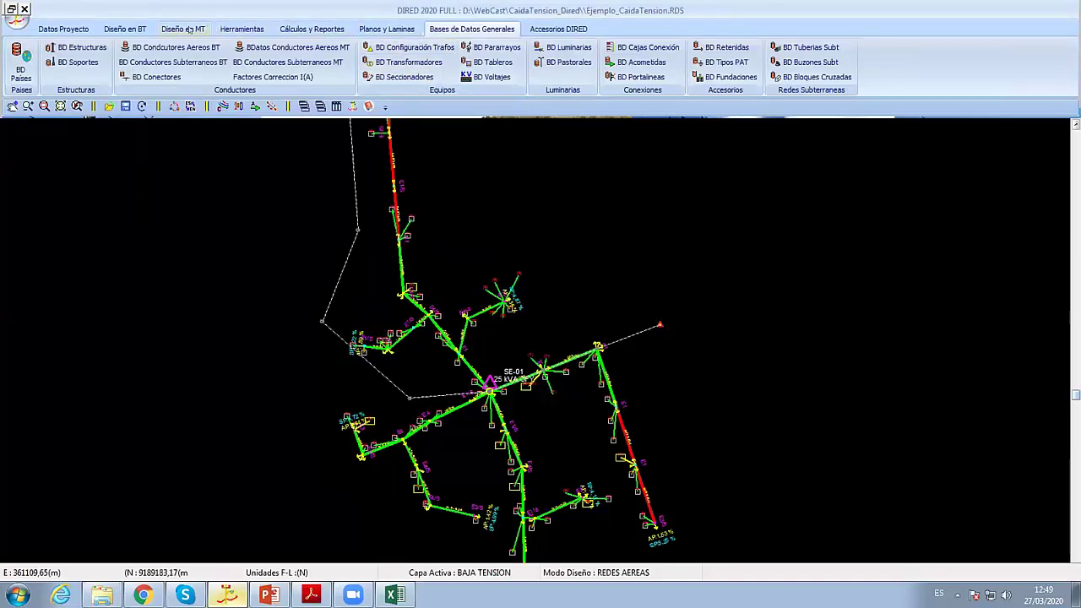
{"action": "left_click", "coordinate": [64, 30]}
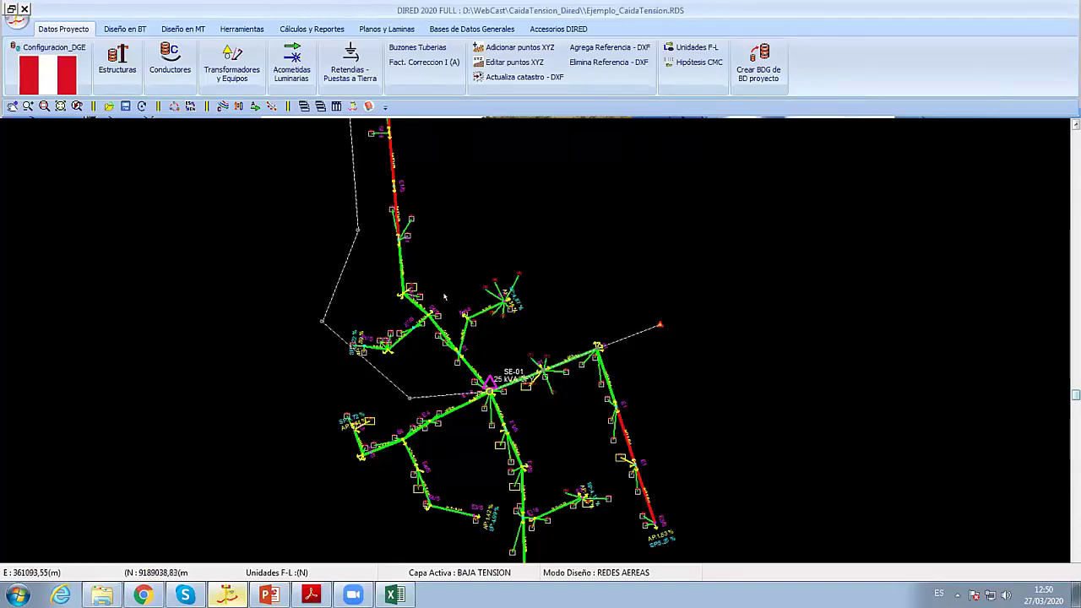
{"action": "scroll", "coordinate": [540, 387], "scroll_direction": "up", "scroll_amount": 1}
{"action": "scroll", "coordinate": [540, 387], "scroll_direction": "up", "scroll_amount": 1}
{"action": "scroll", "coordinate": [411, 257], "scroll_direction": "up", "scroll_amount": 1}
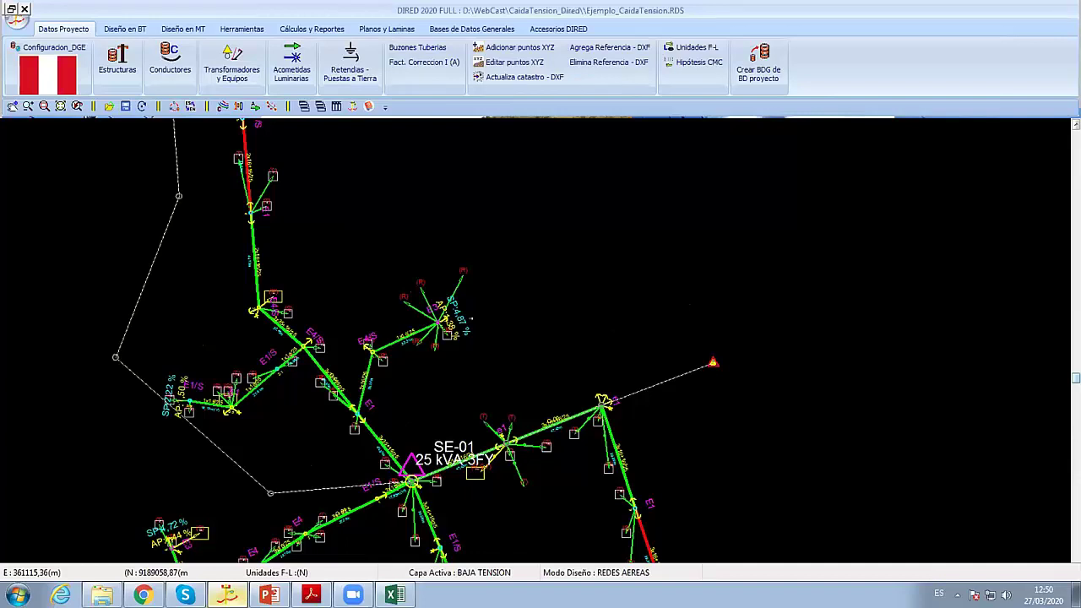
{"action": "scroll", "coordinate": [541, 393], "scroll_direction": "down", "scroll_amount": 1}
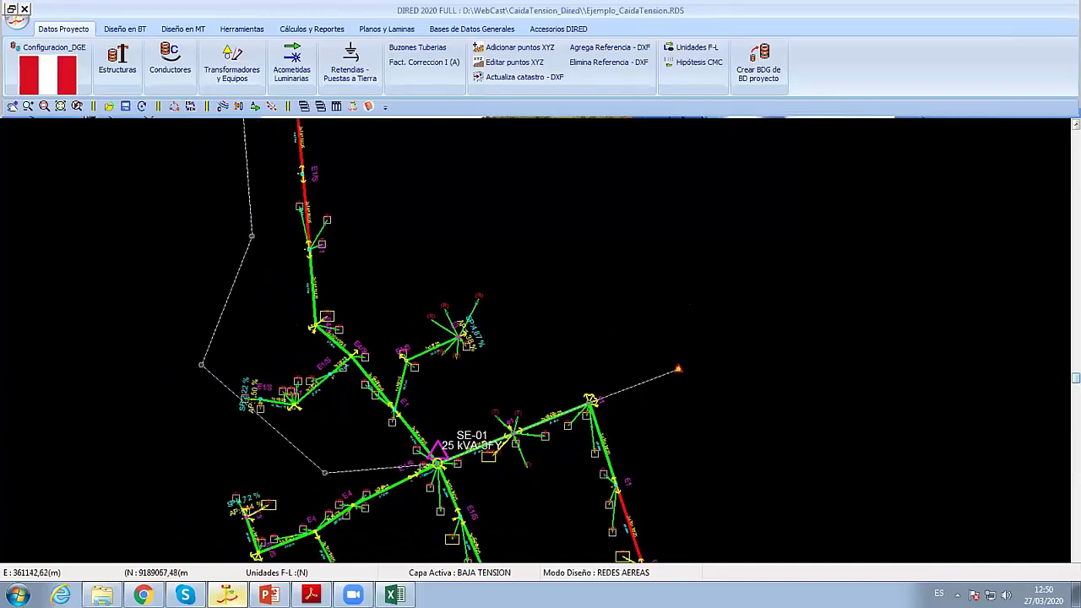
{"action": "scroll", "coordinate": [540, 393], "scroll_direction": "down", "scroll_amount": 1}
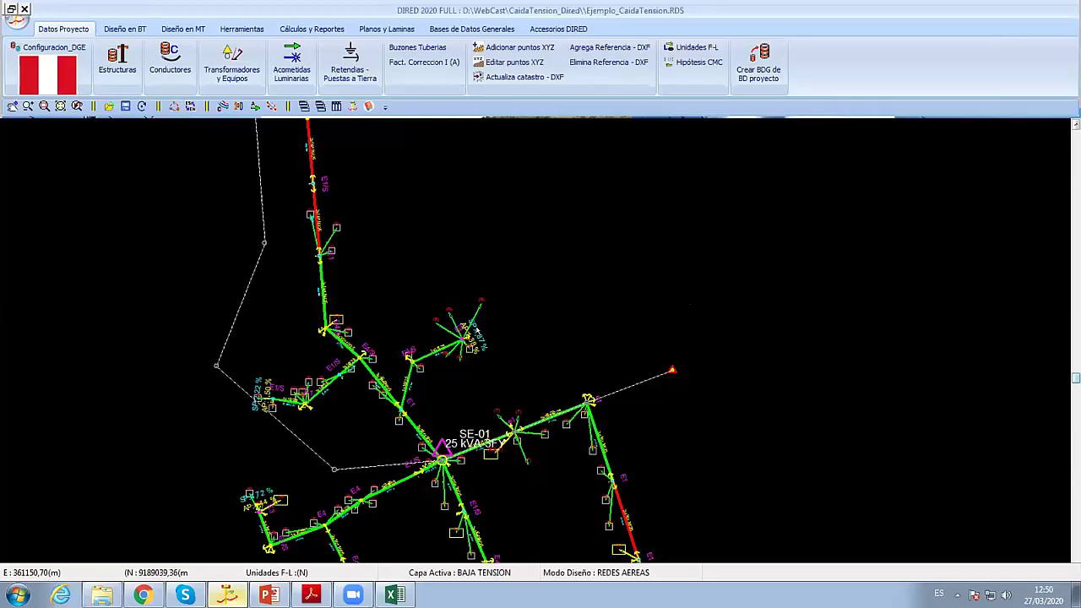
{"action": "left_click", "coordinate": [473, 29]}
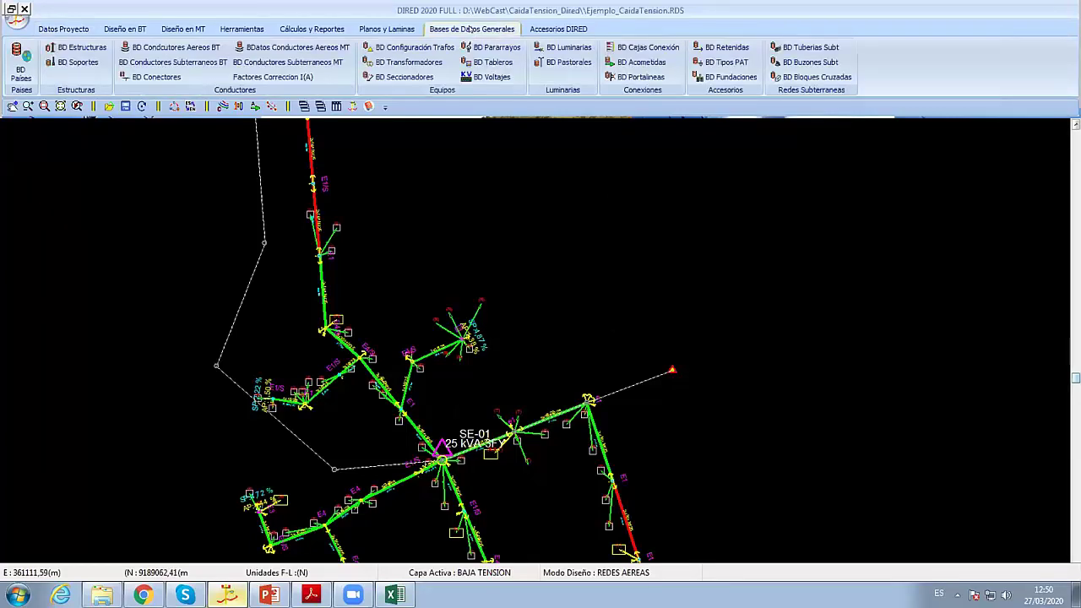